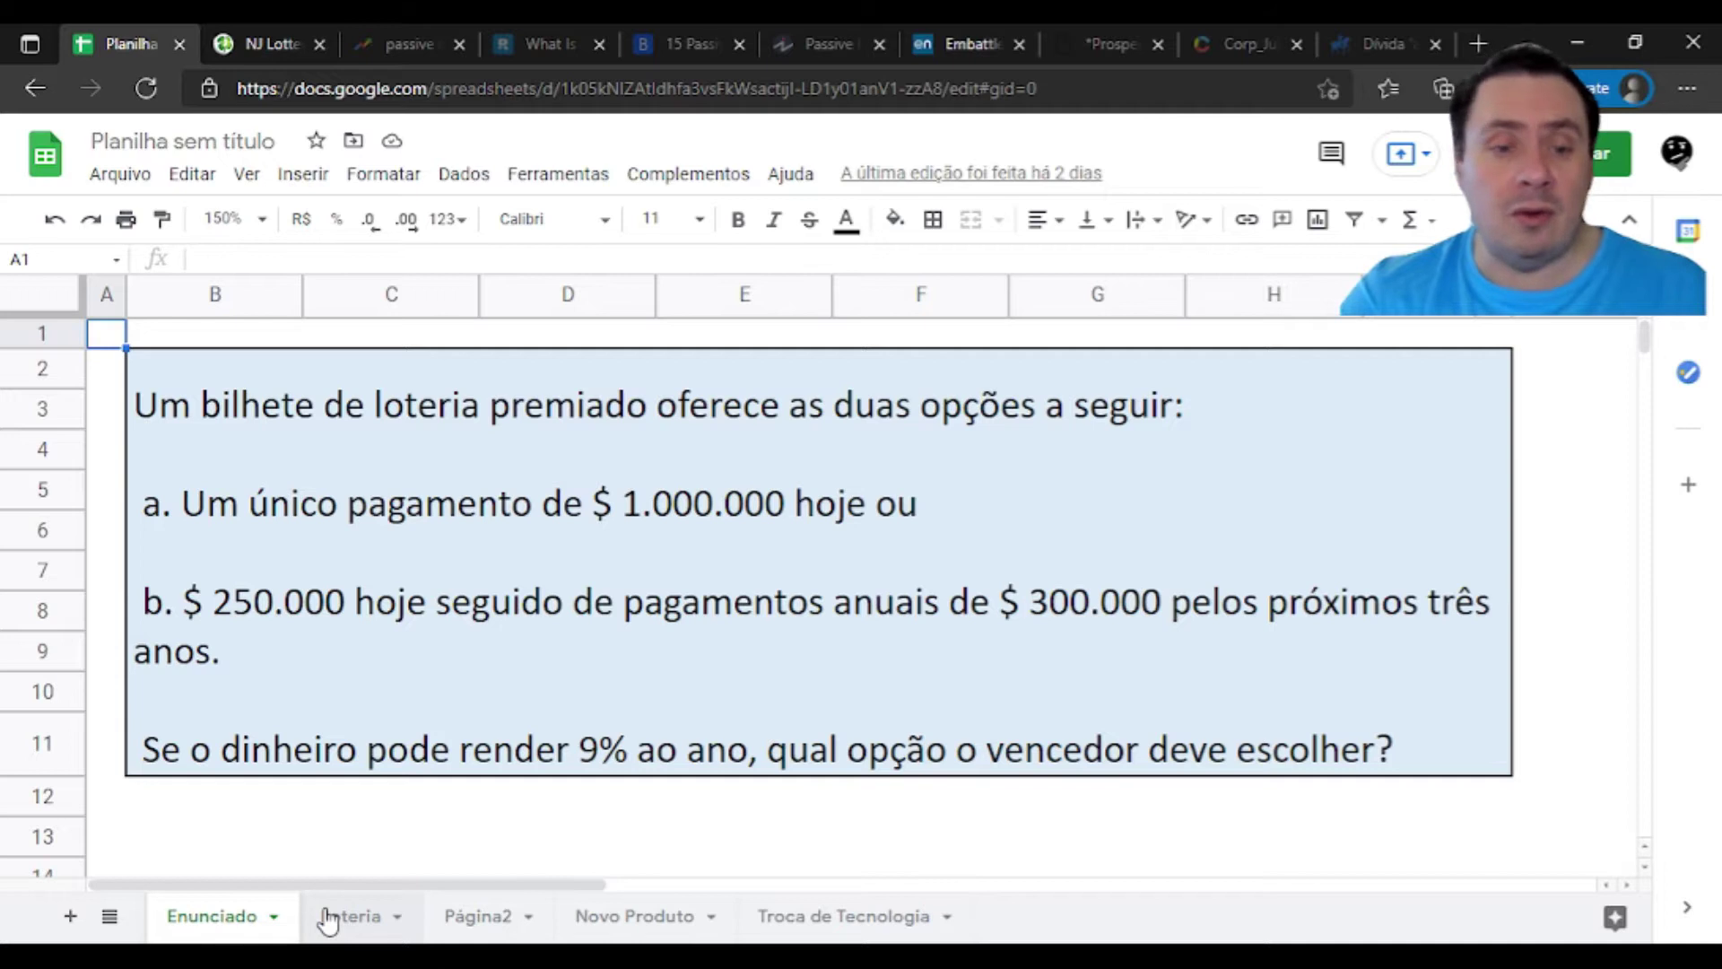
Open the Loteria sheet and review the payment amounts listed for Opção 1 and Opção 2
click(329, 916)
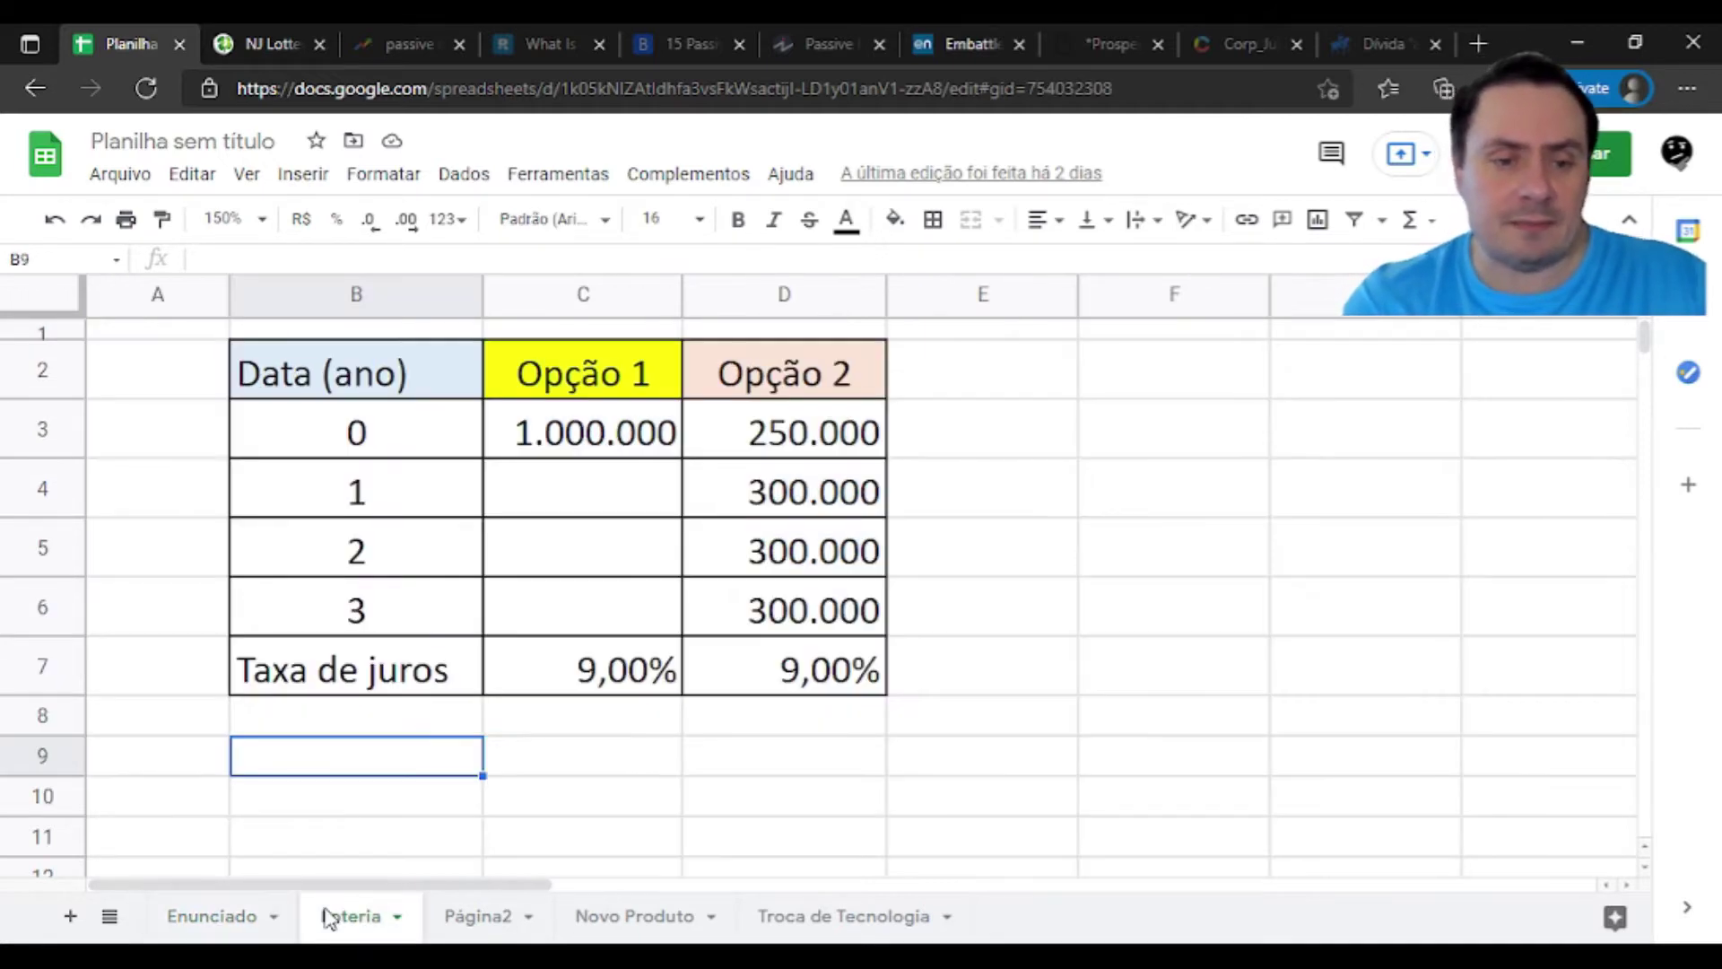
click(699, 664)
click(624, 397)
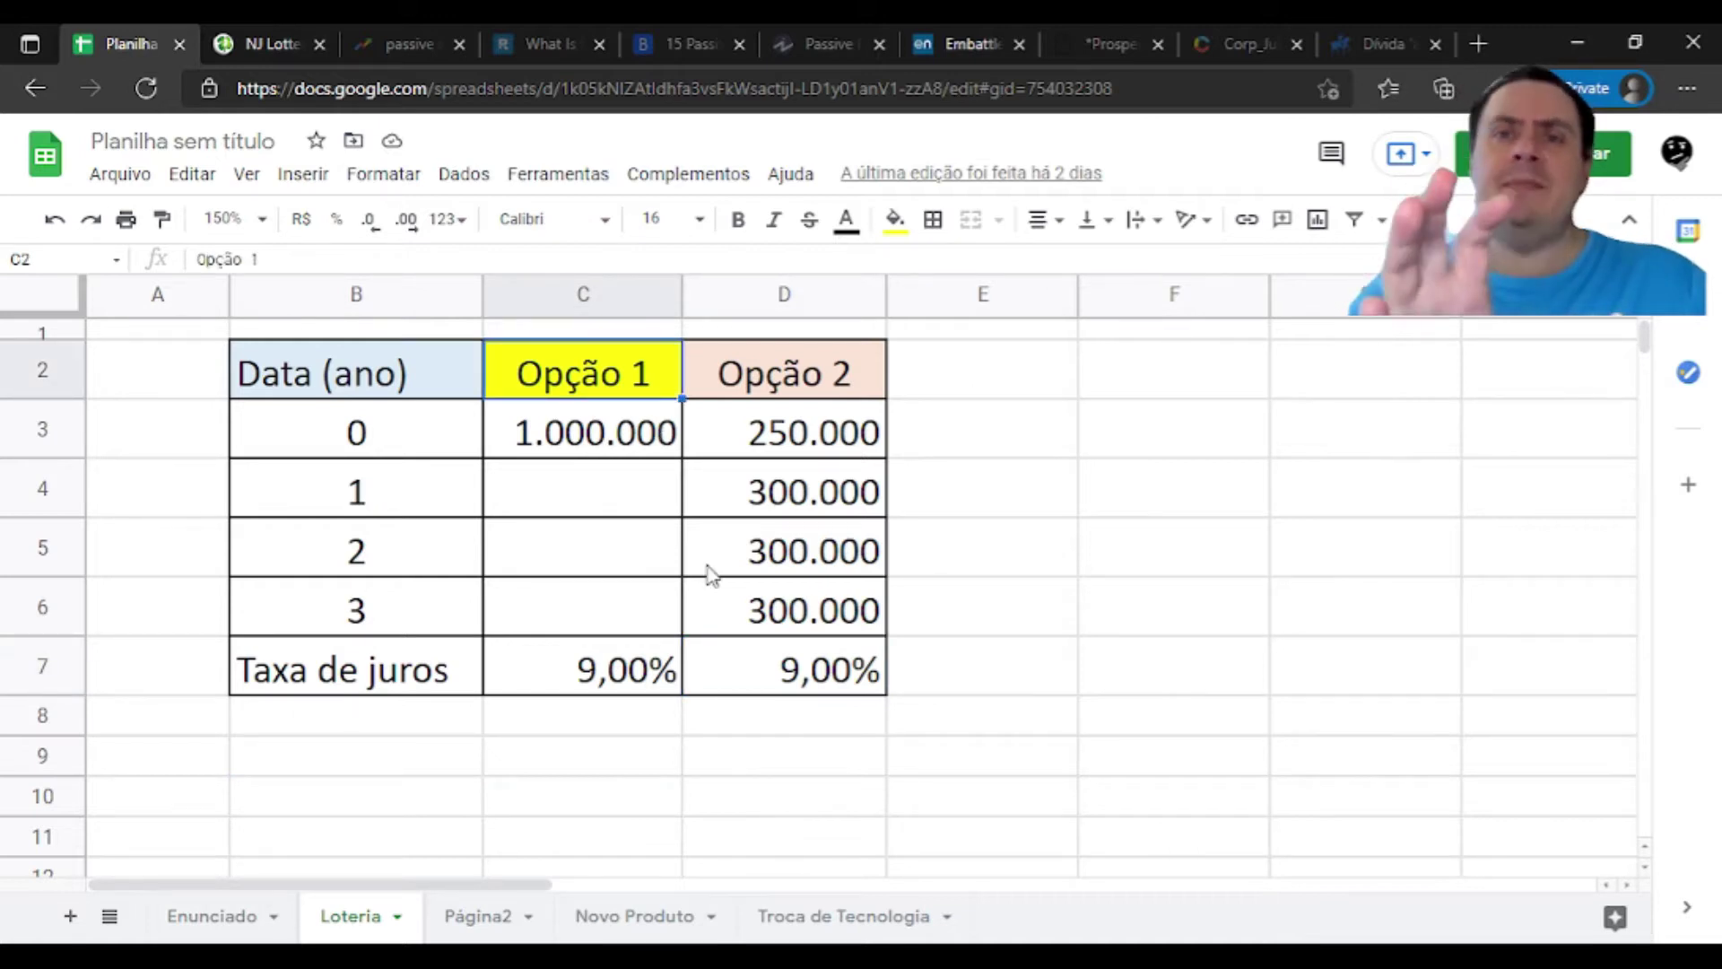
click(845, 417)
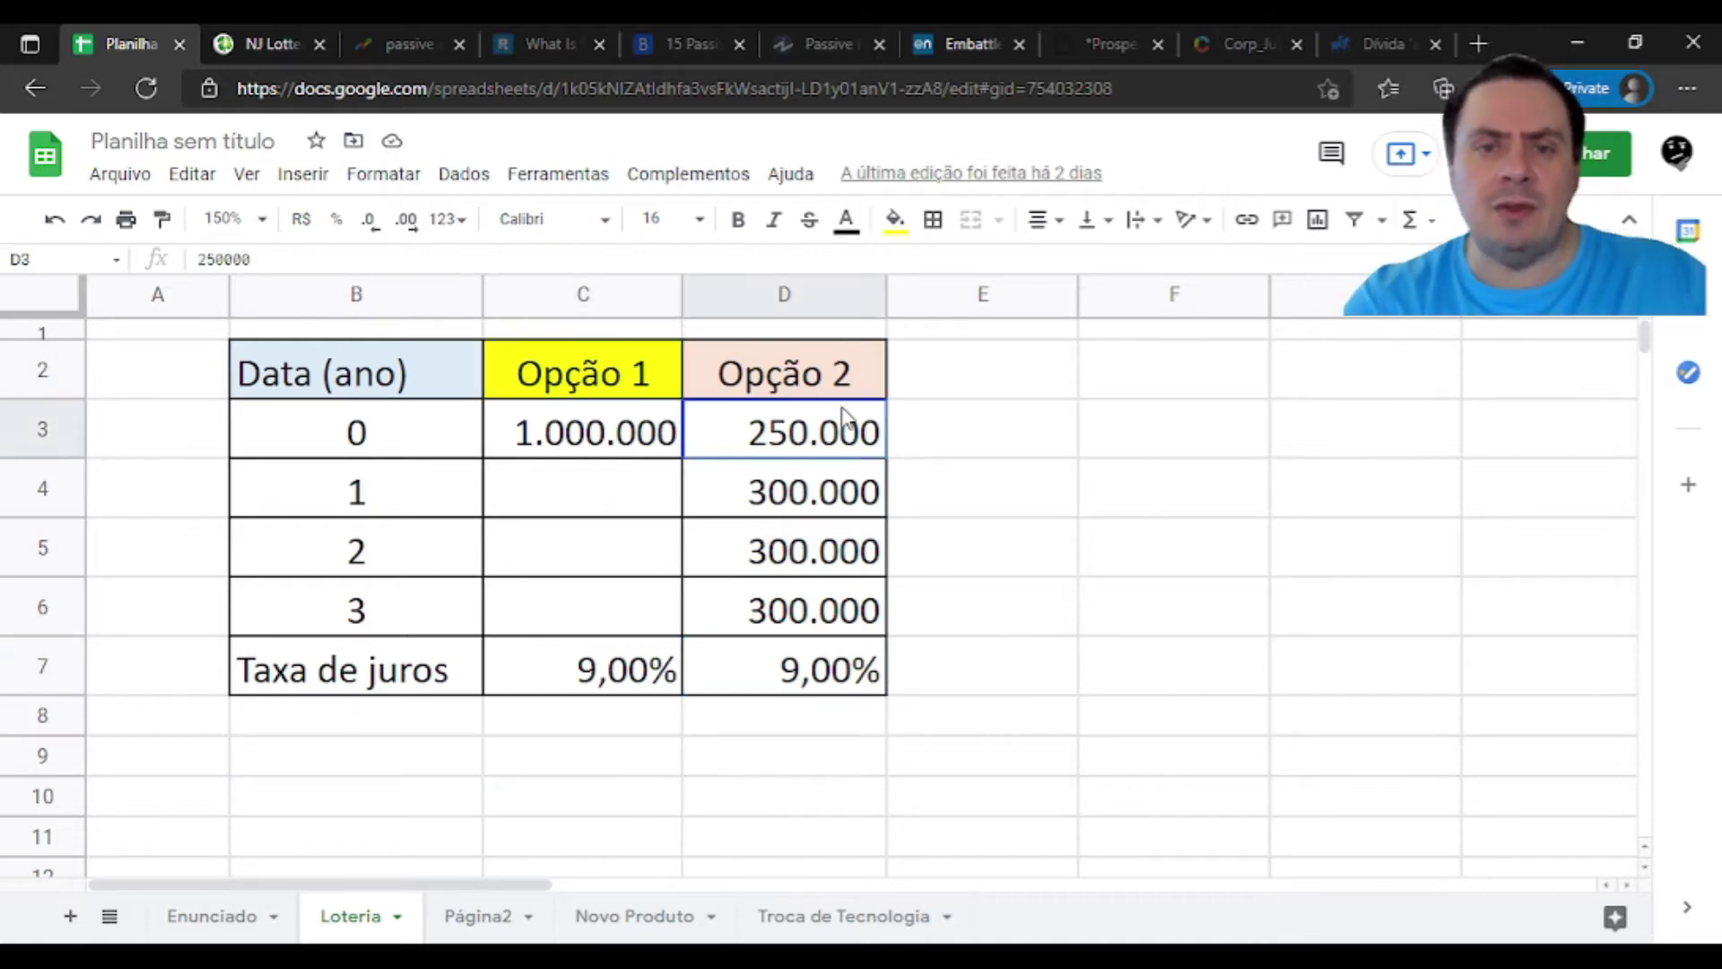
click(825, 491)
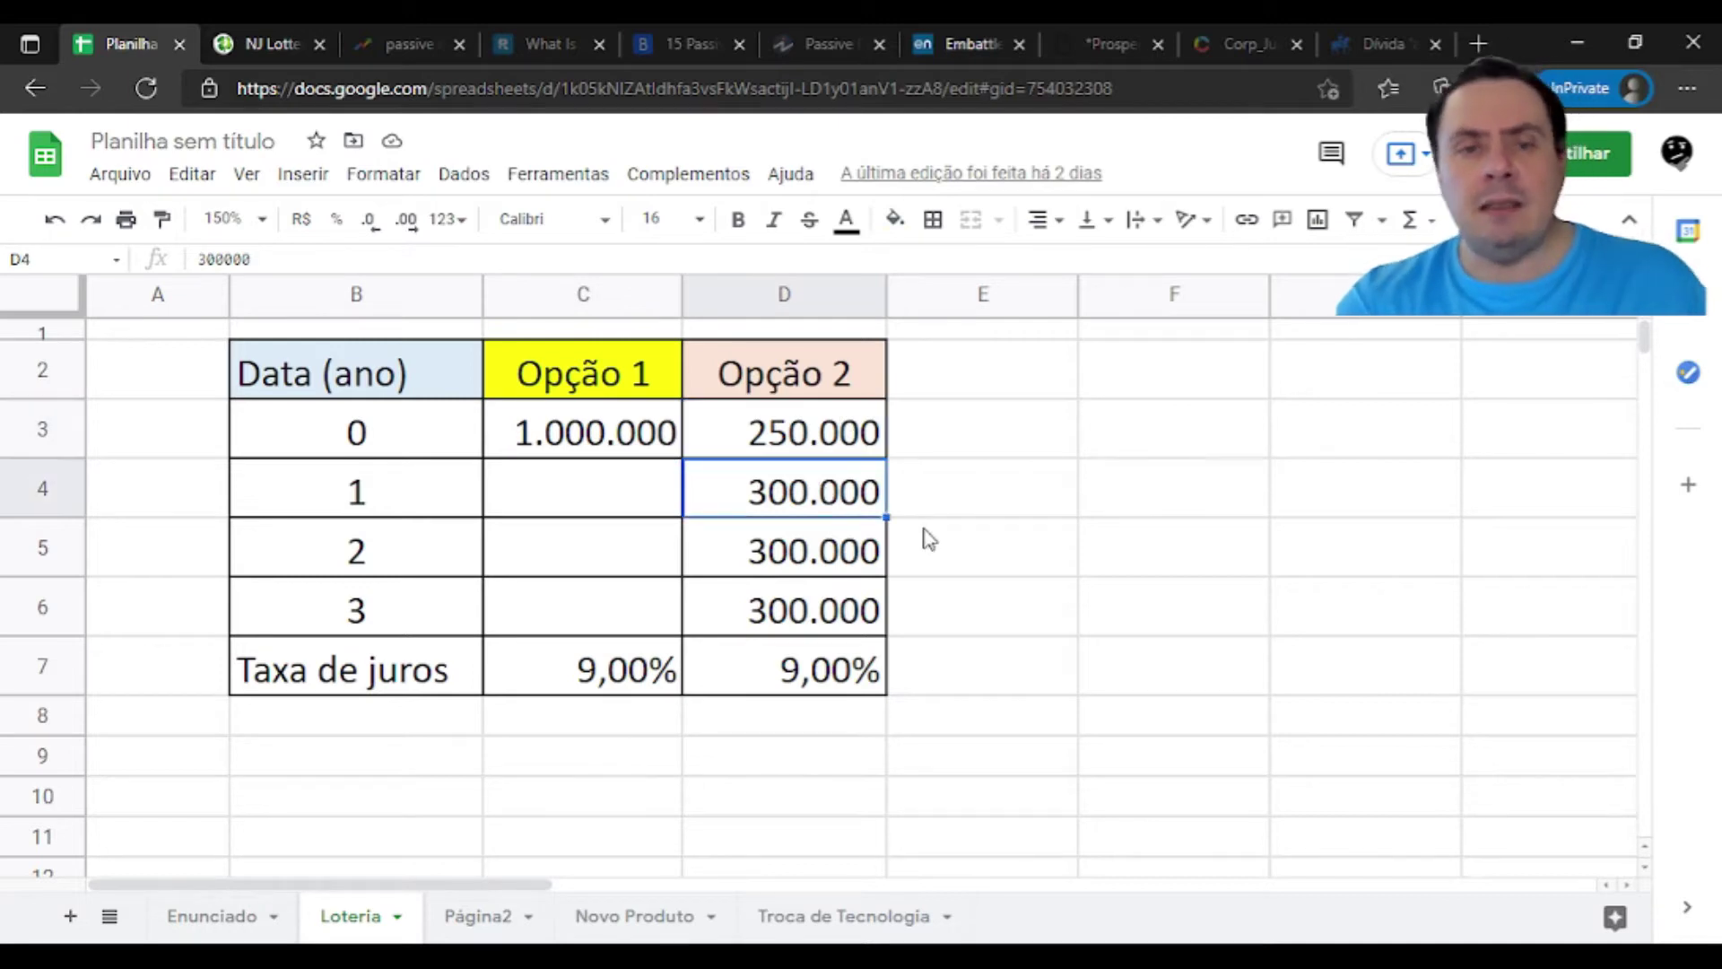
Enter the label "Valores HOJE" in cell B8 below Taxa de juros and widen column B to fit it
click(359, 754)
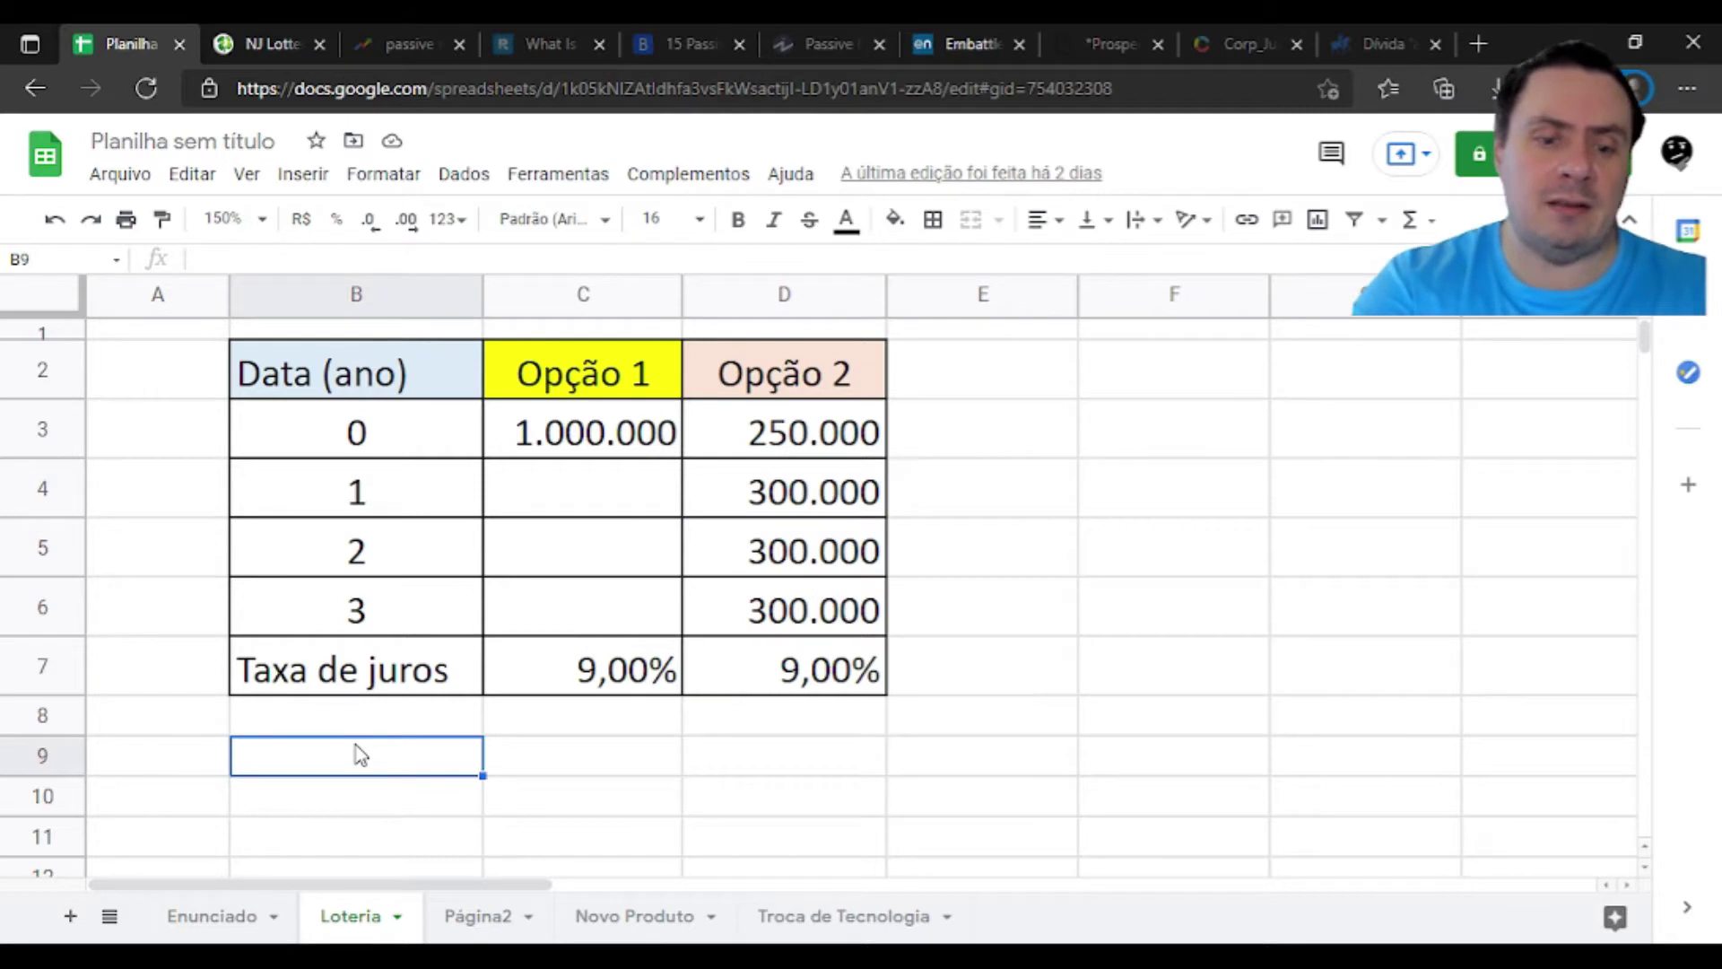
key(Up)
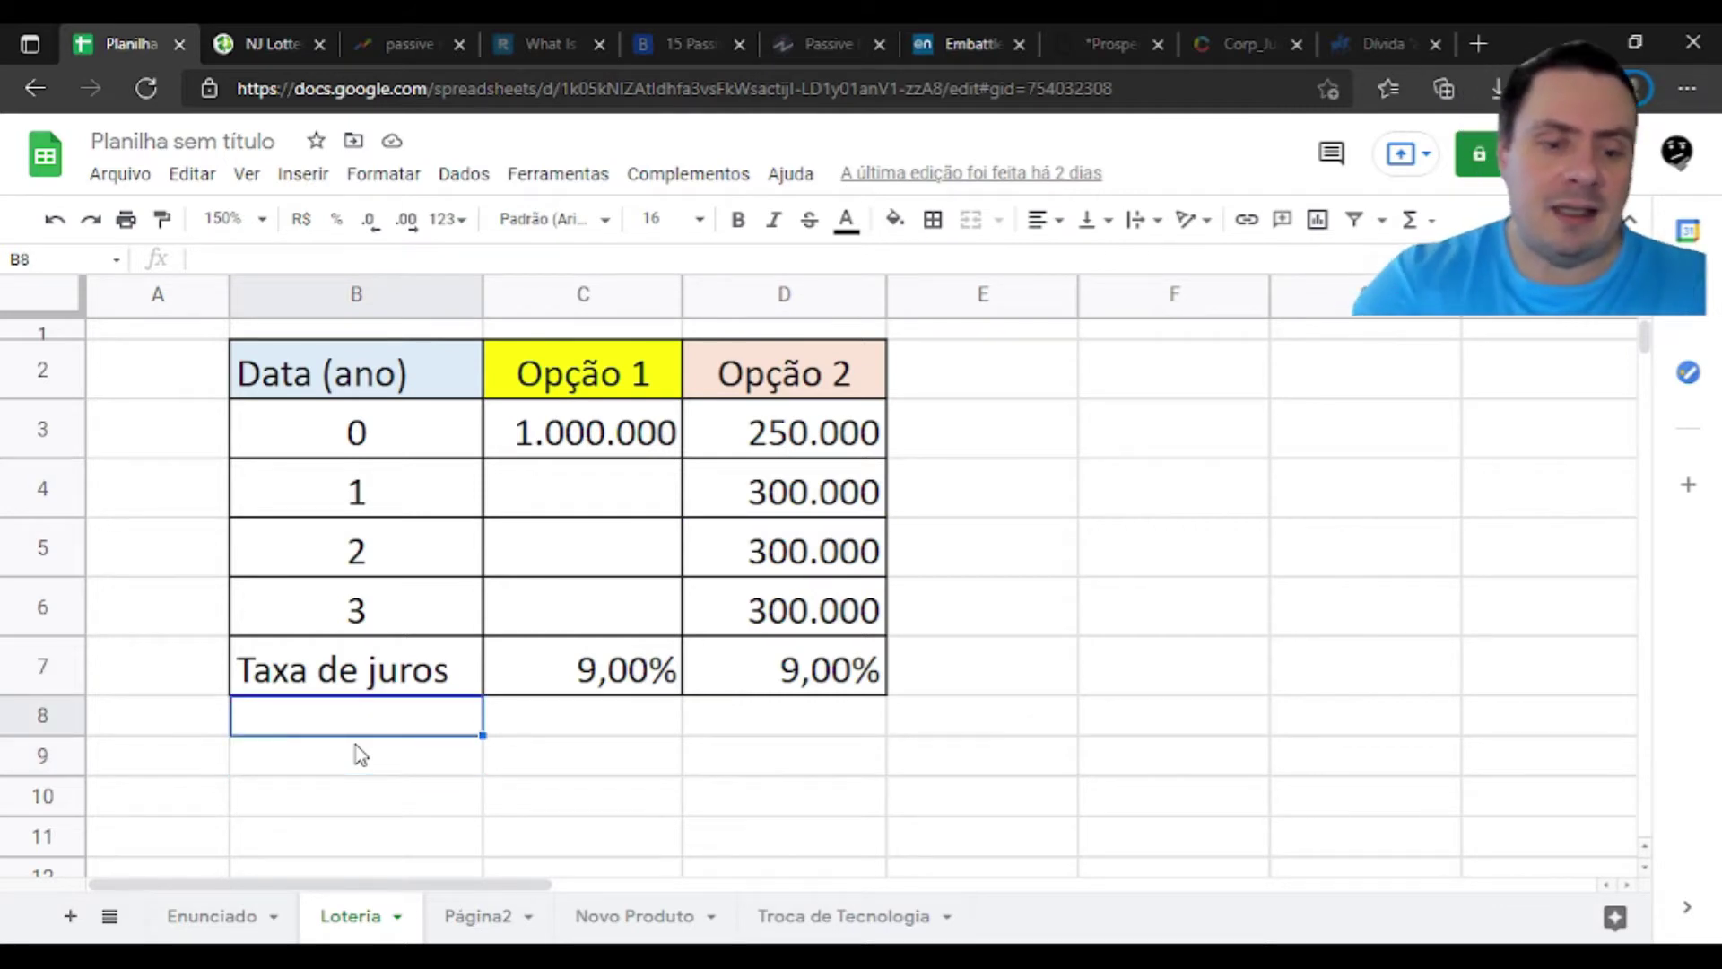
text(Valore)
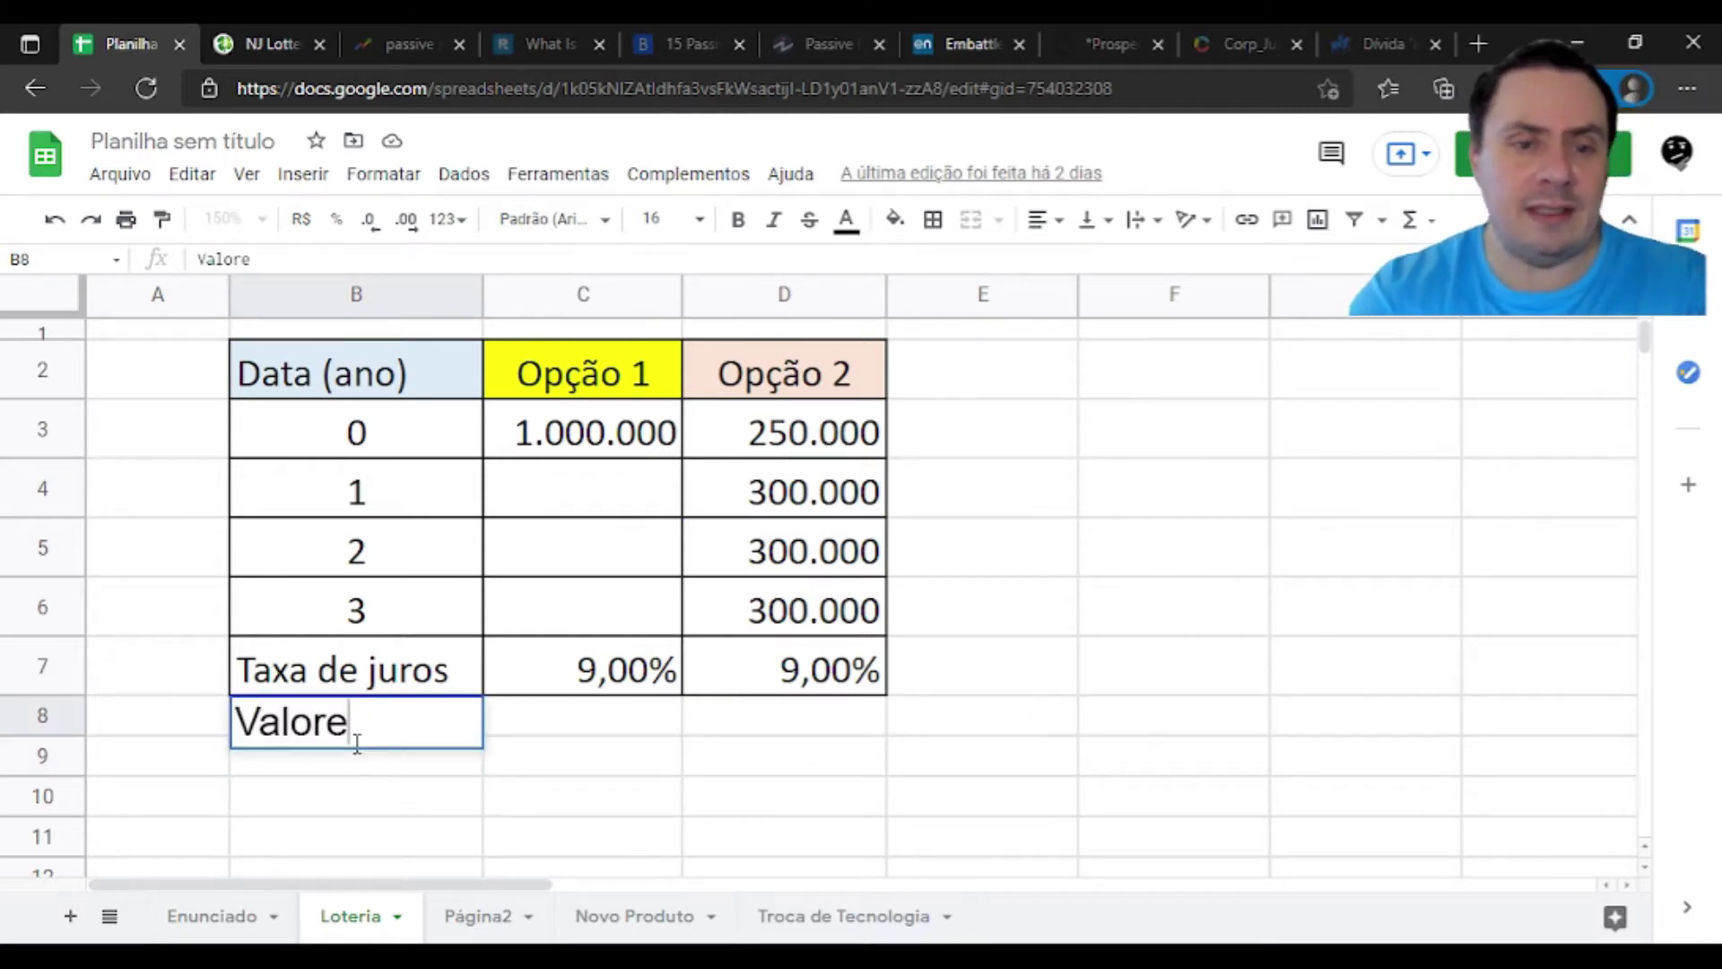
text(s HOJE)
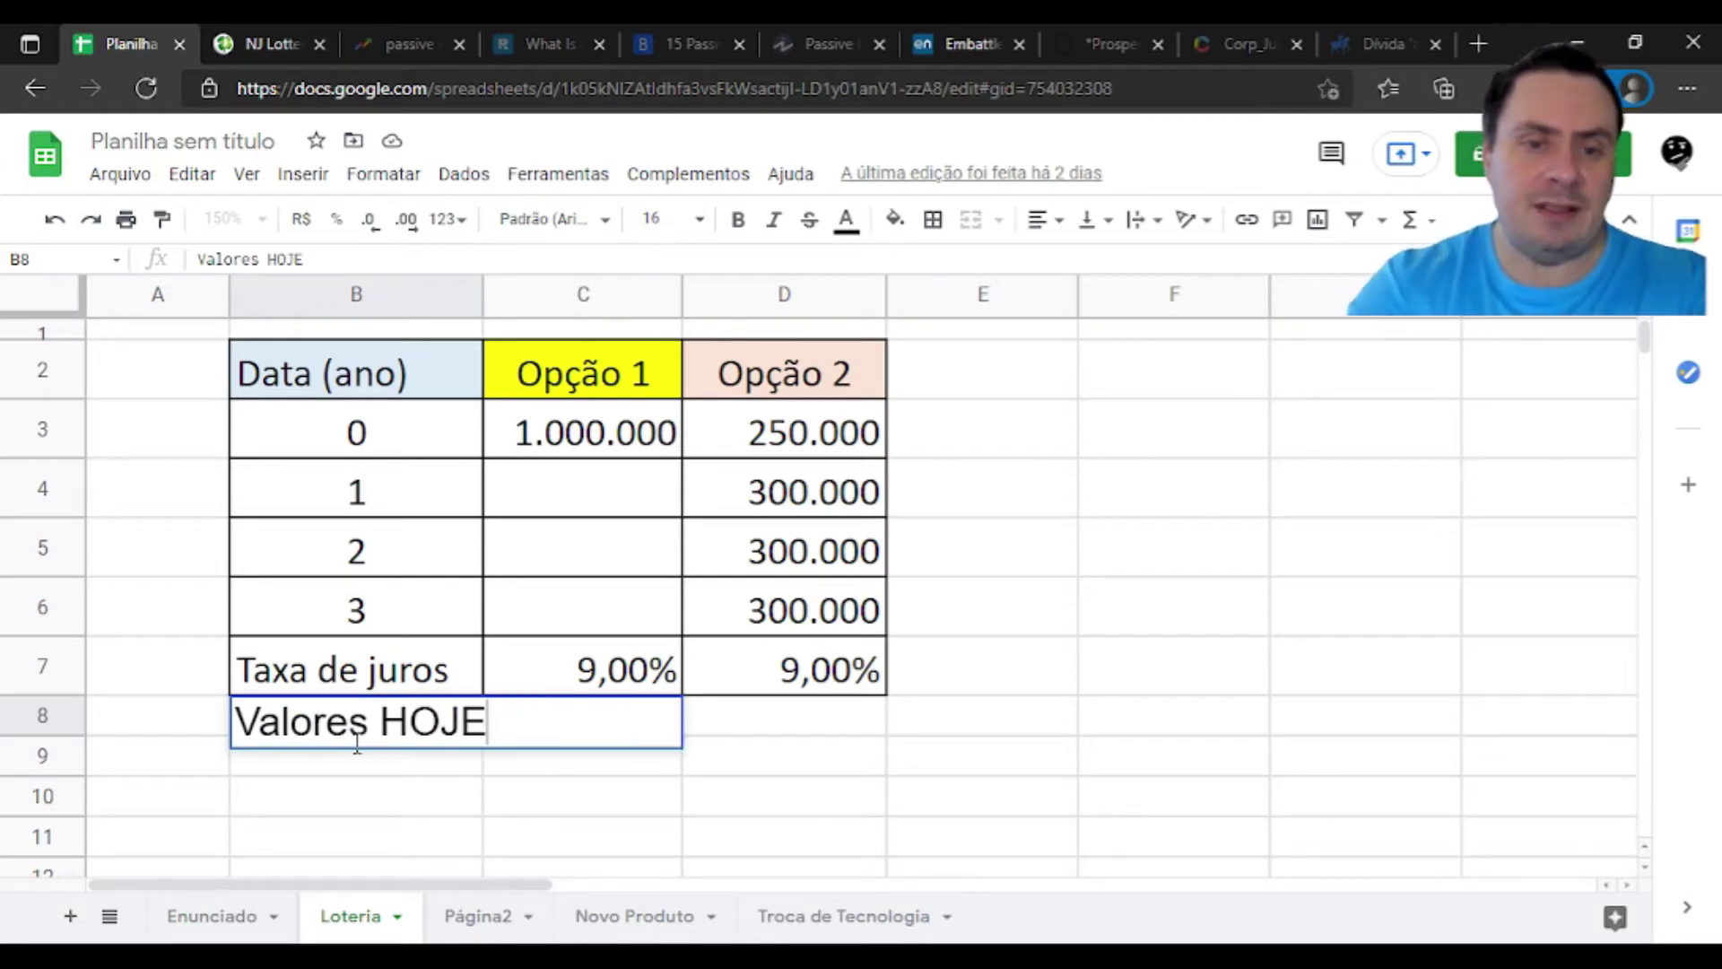
key(Return)
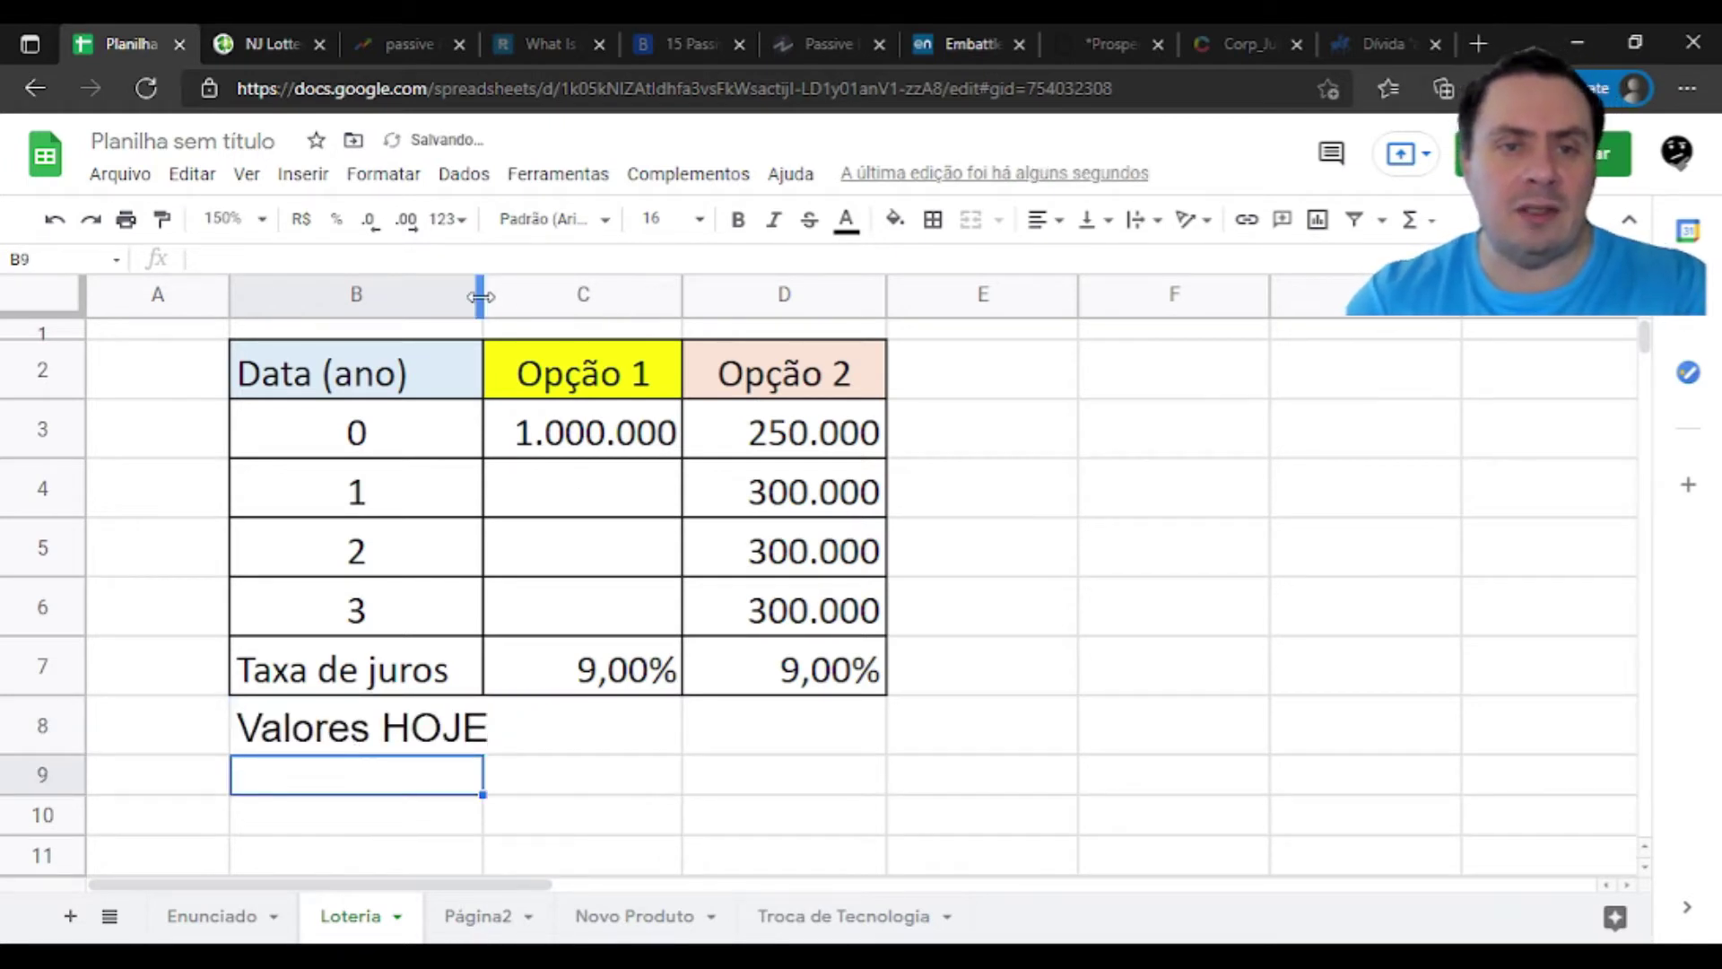
drag(480, 296, 496, 296)
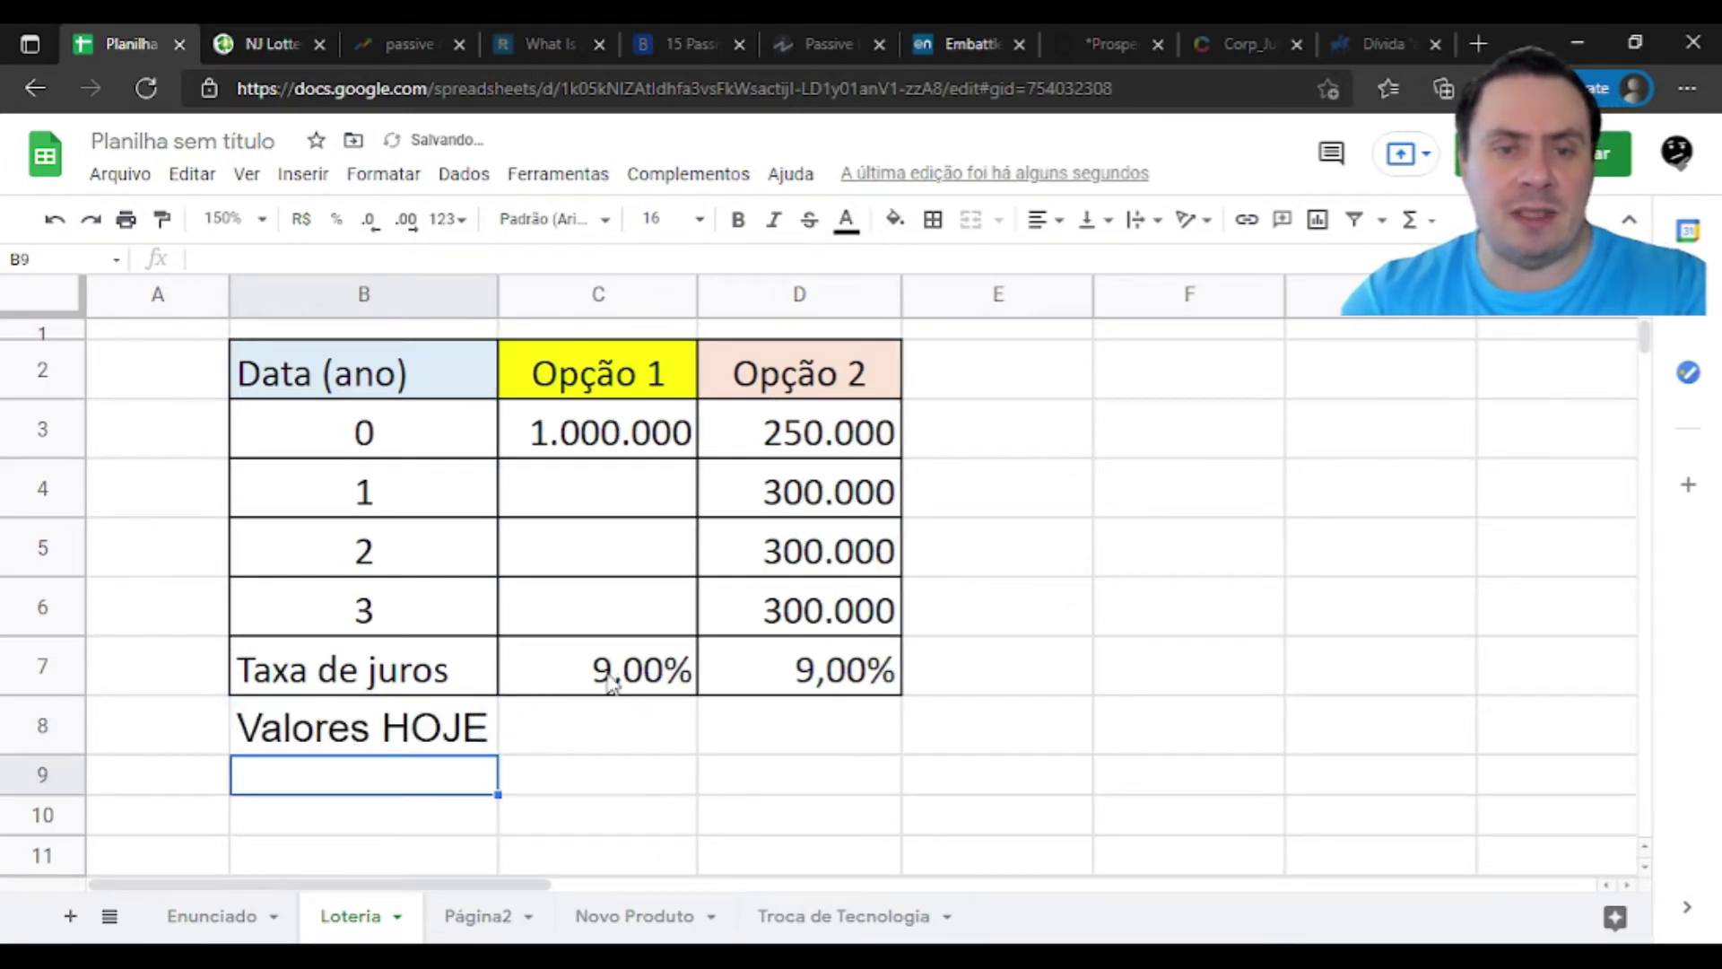
Enter the formula =C3 in cell C8 as today's value of Opção 1
click(627, 722)
text(=C7)
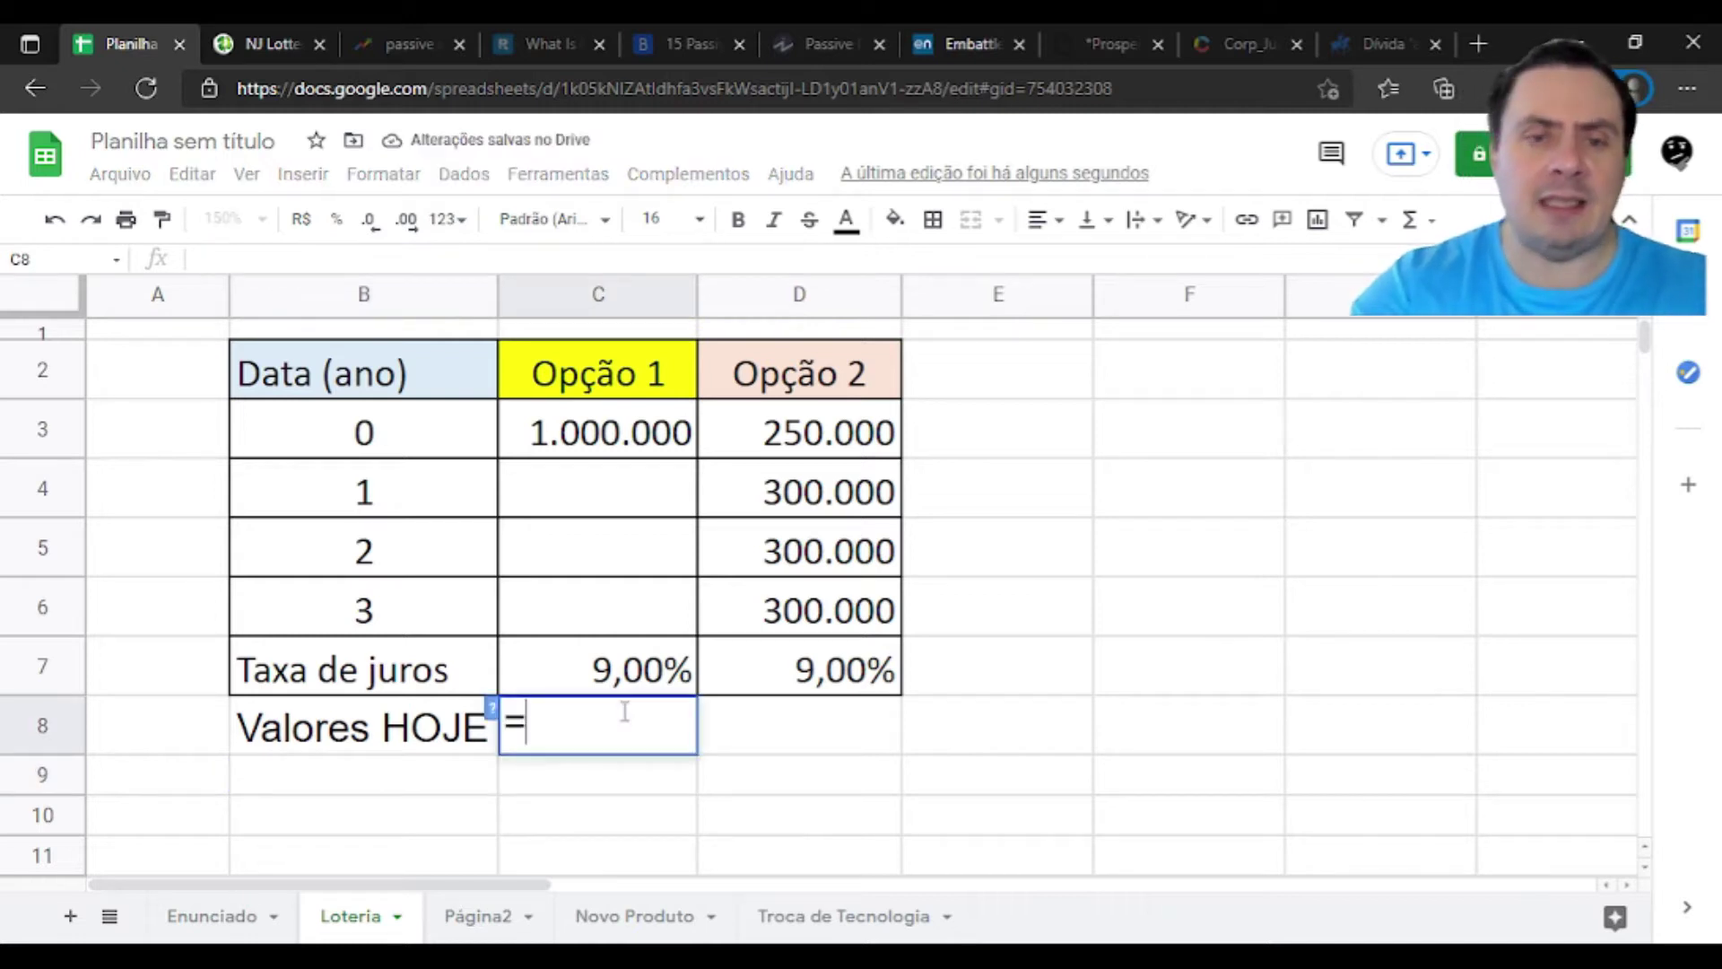
key(Up)
key(Up)
key(Up)
key(Up)
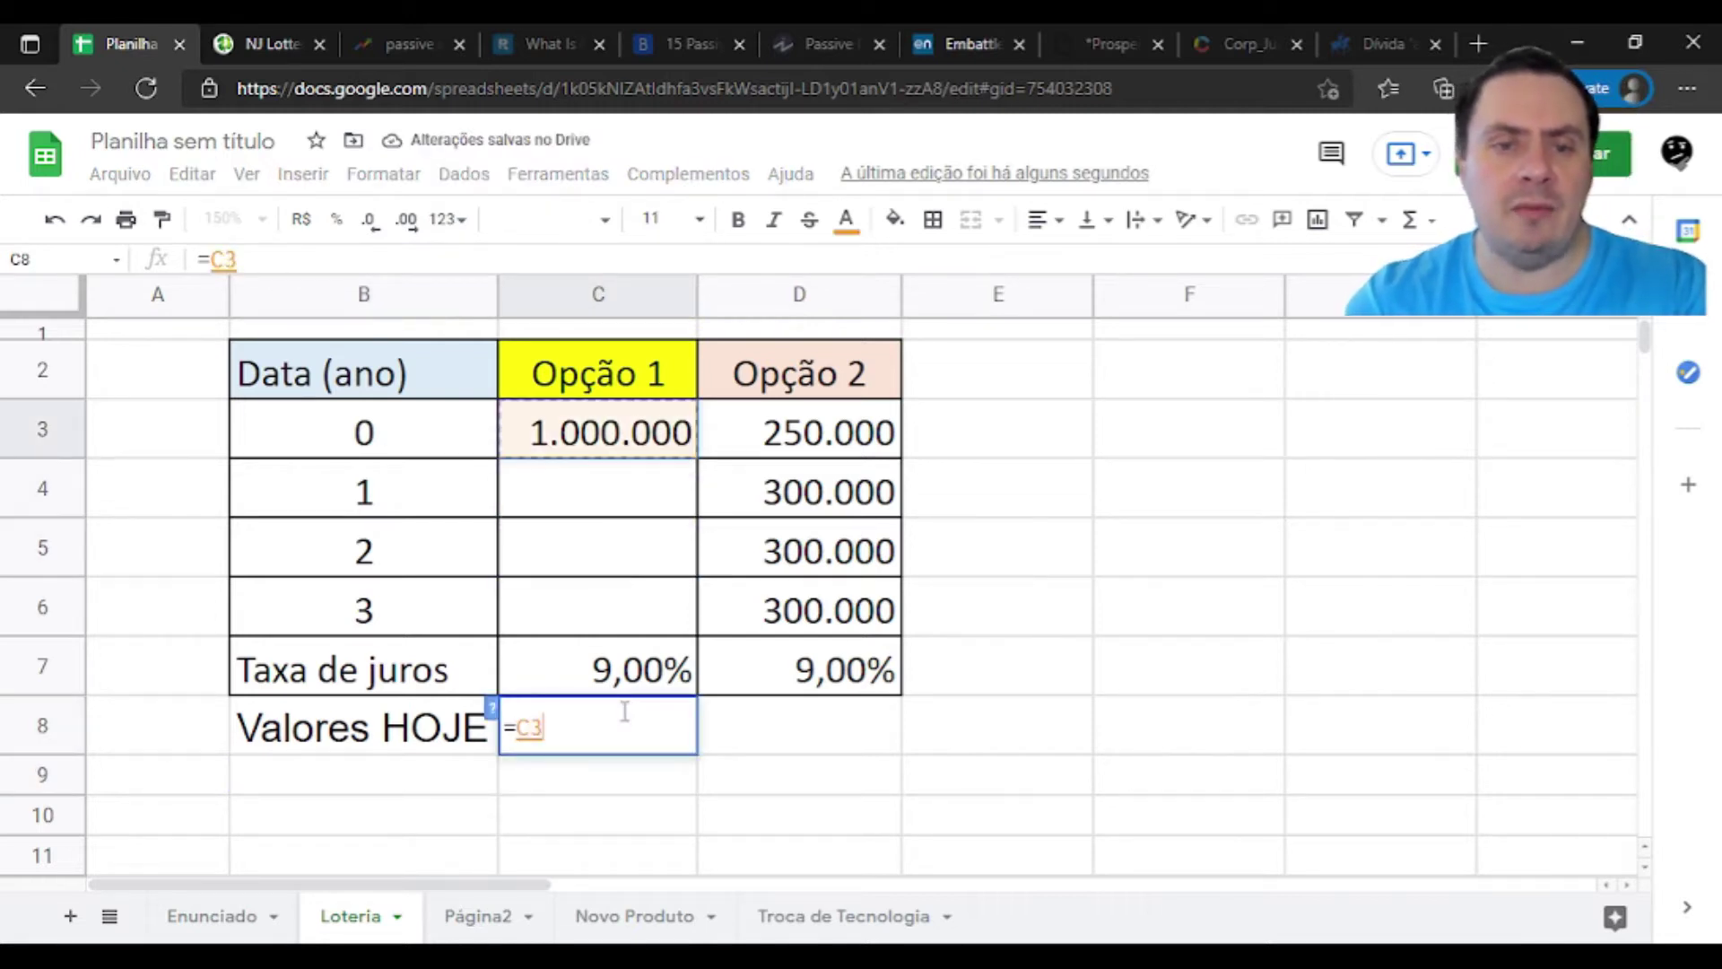
key(Return)
click(626, 718)
Add the heading "VP Opção 2" in cell E2 and fit column E to its width
key(Right)
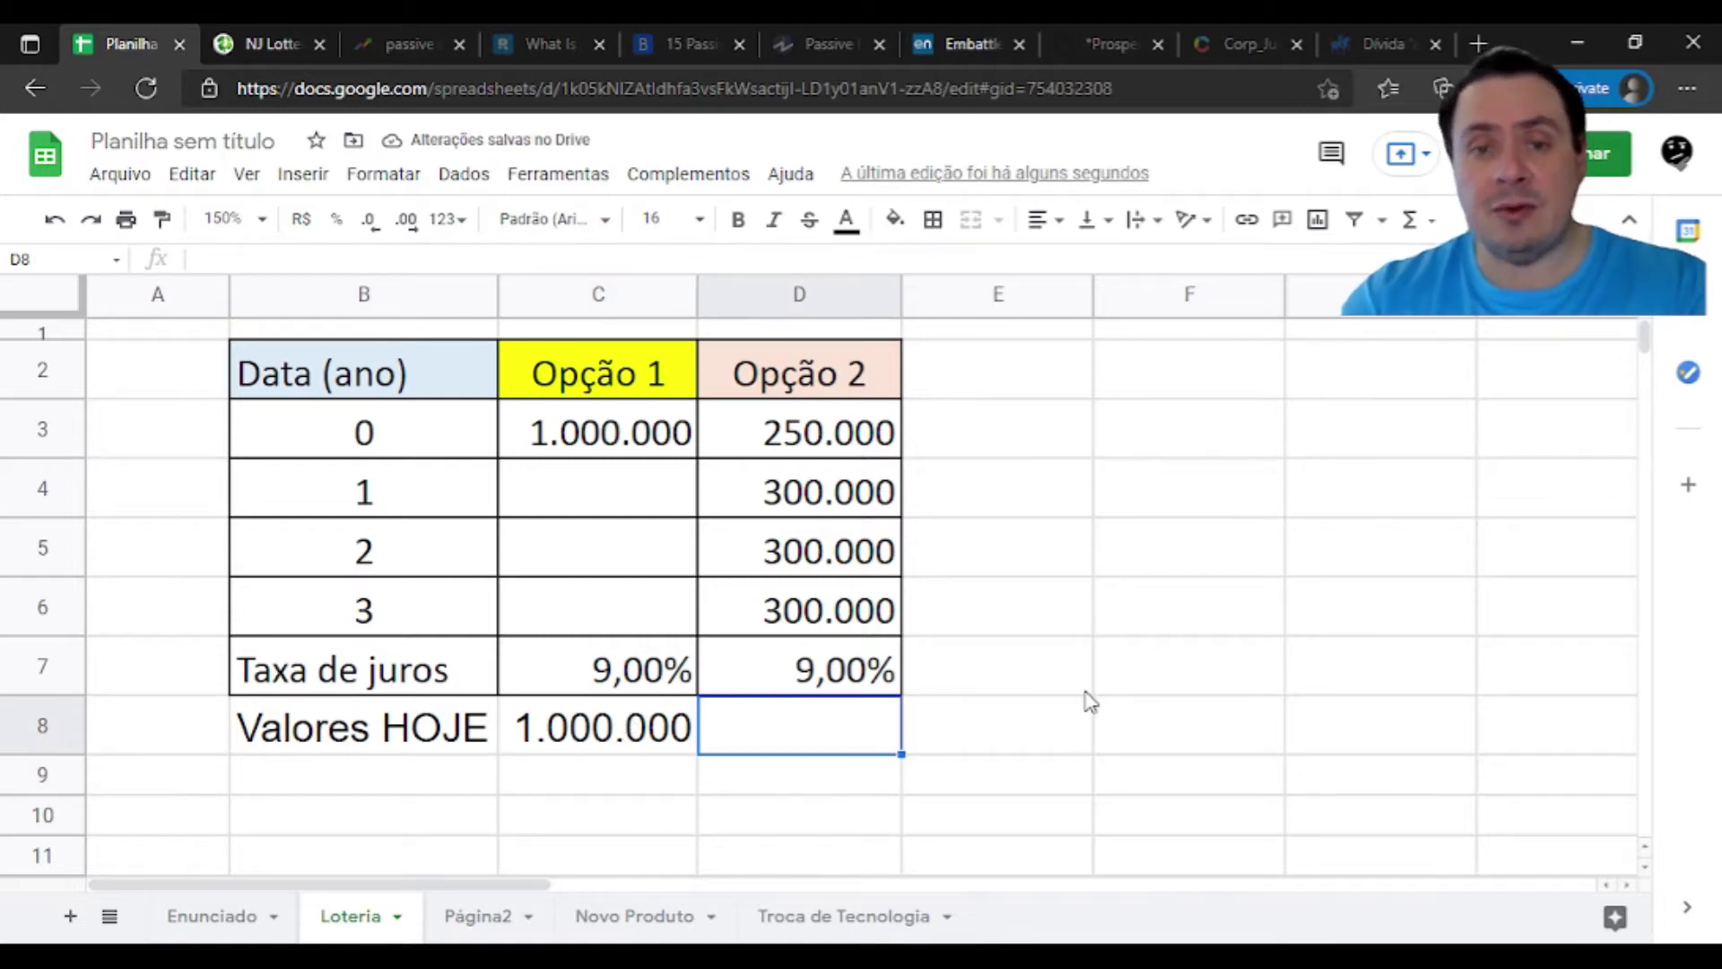
key(Up)
key(Up)
key(Up)
key(Up)
key(Up)
key(Up)
key(Right)
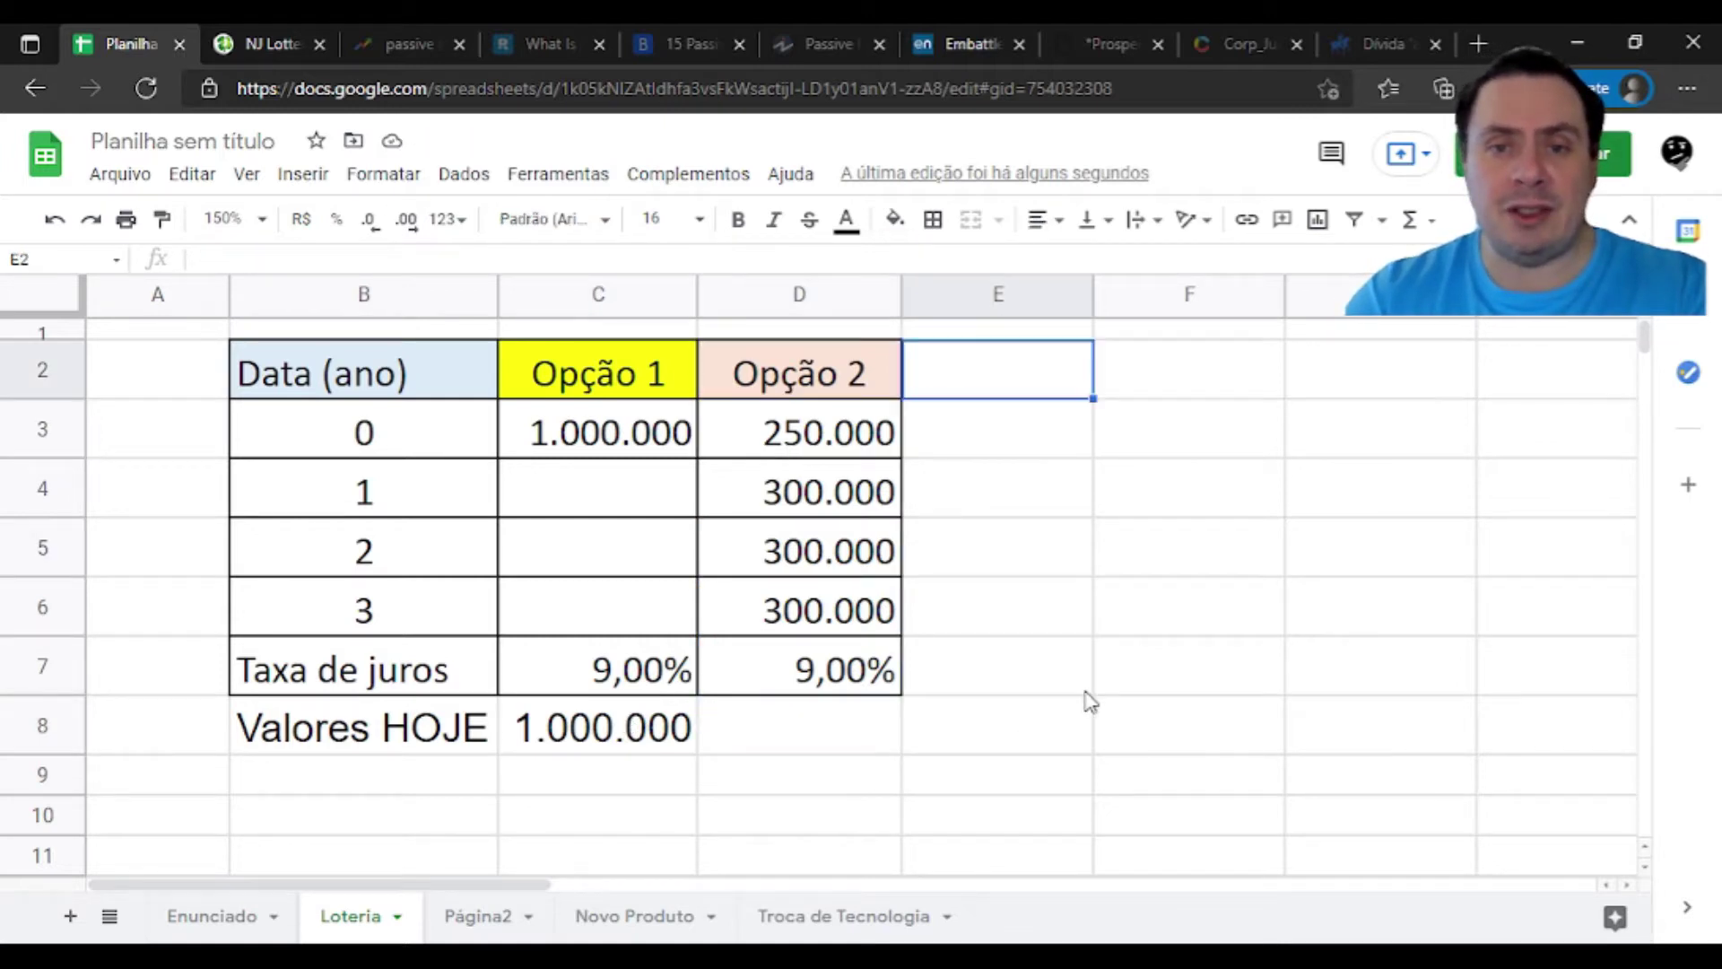
text(V)
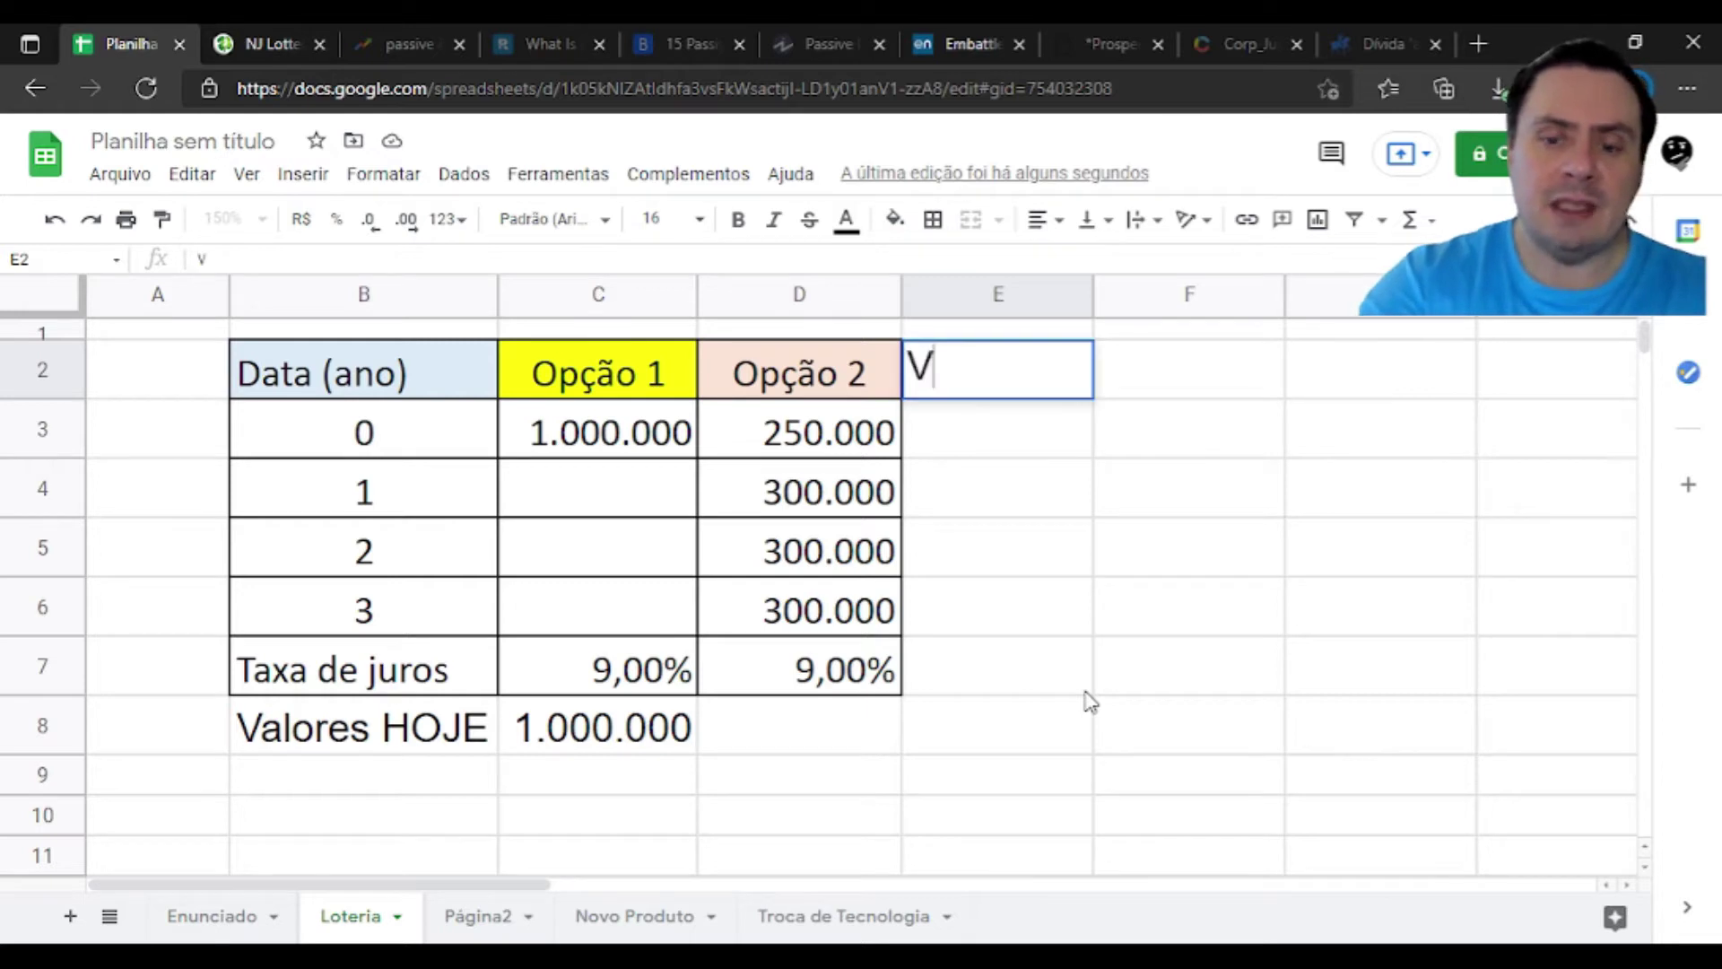
text(P Op)
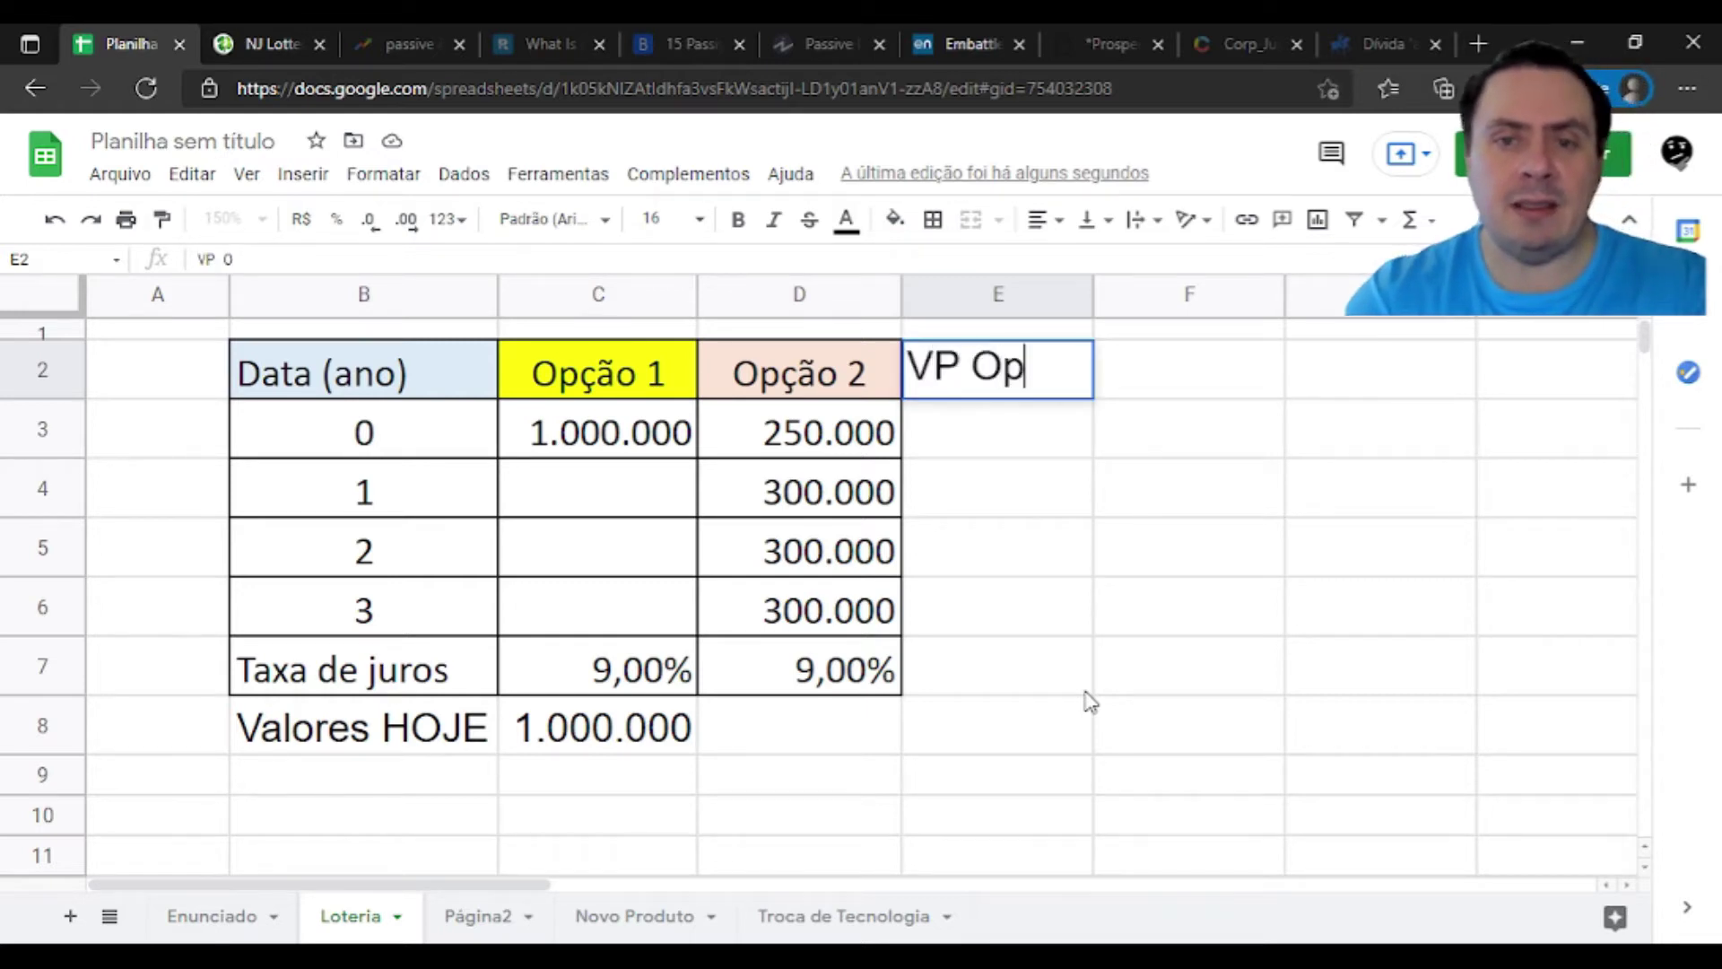
text(ção 2)
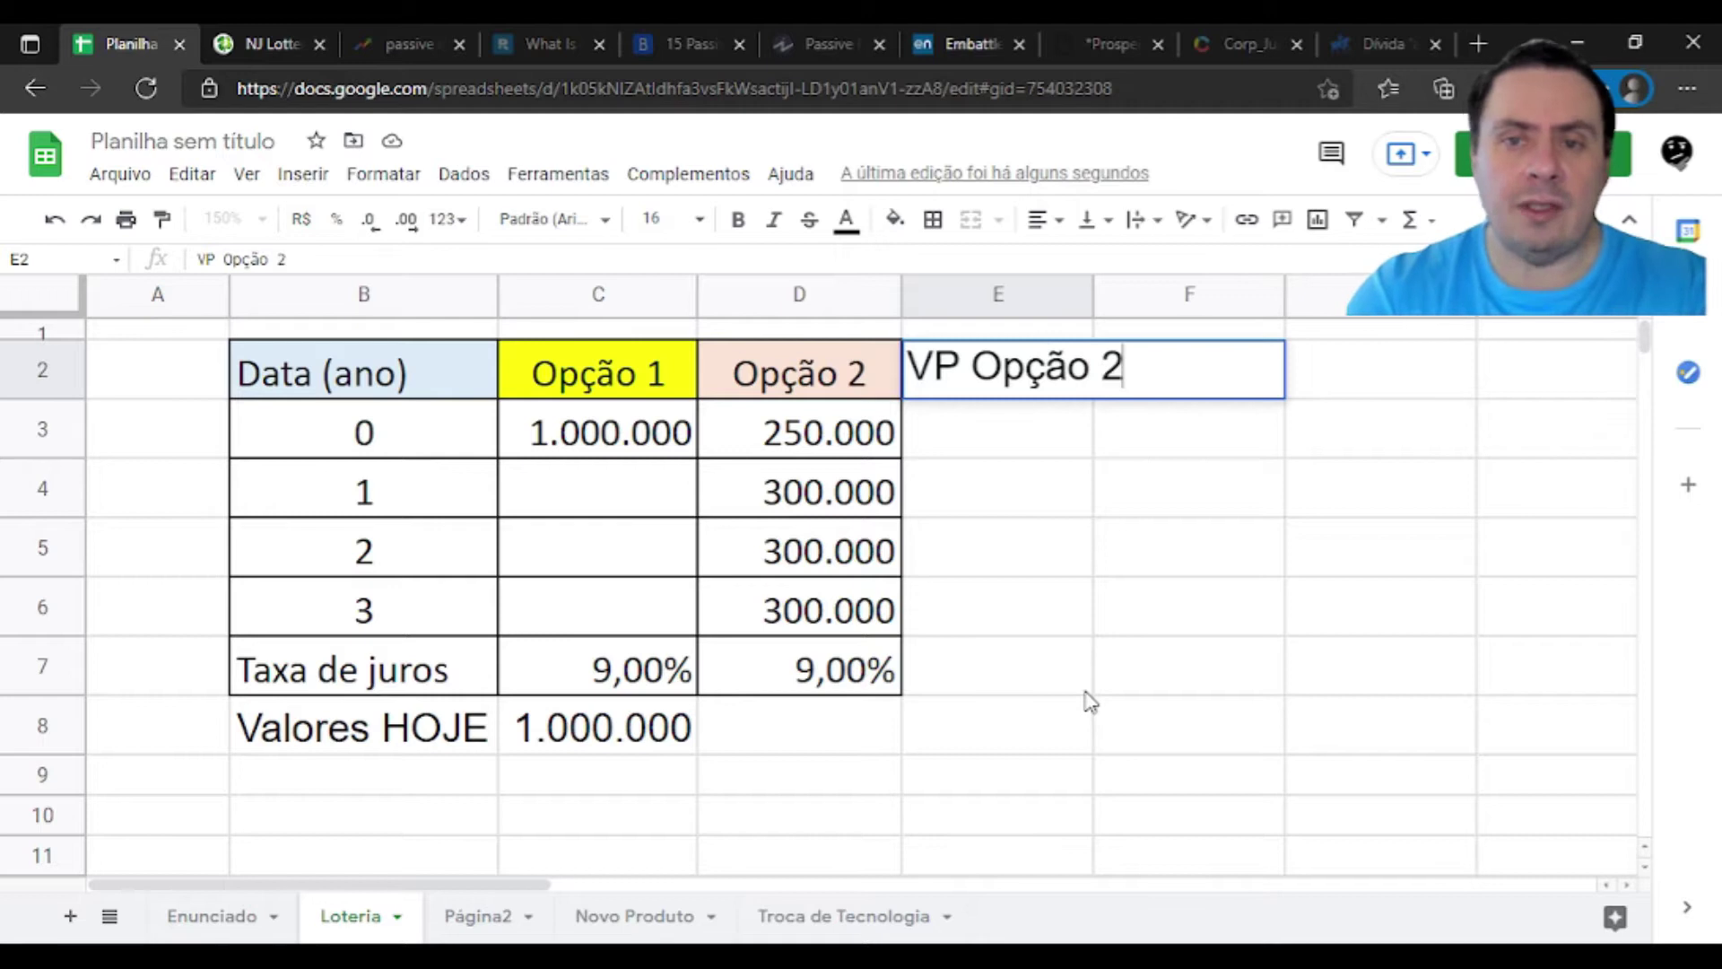
key(Return)
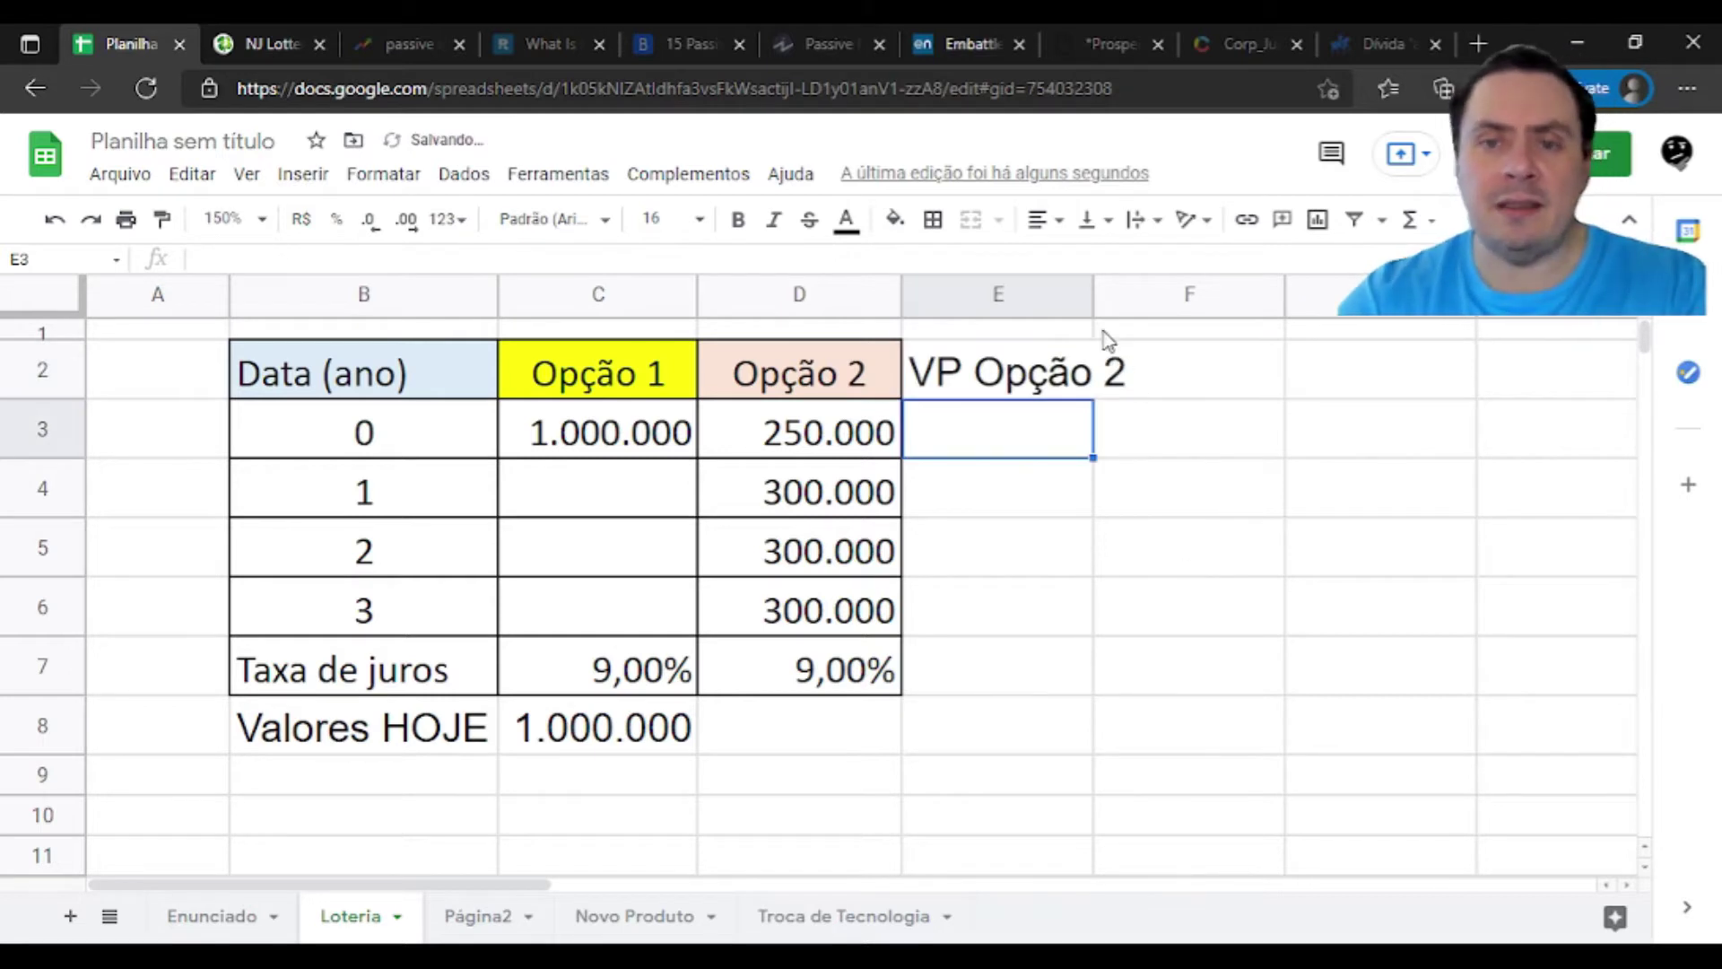
double_click(1093, 297)
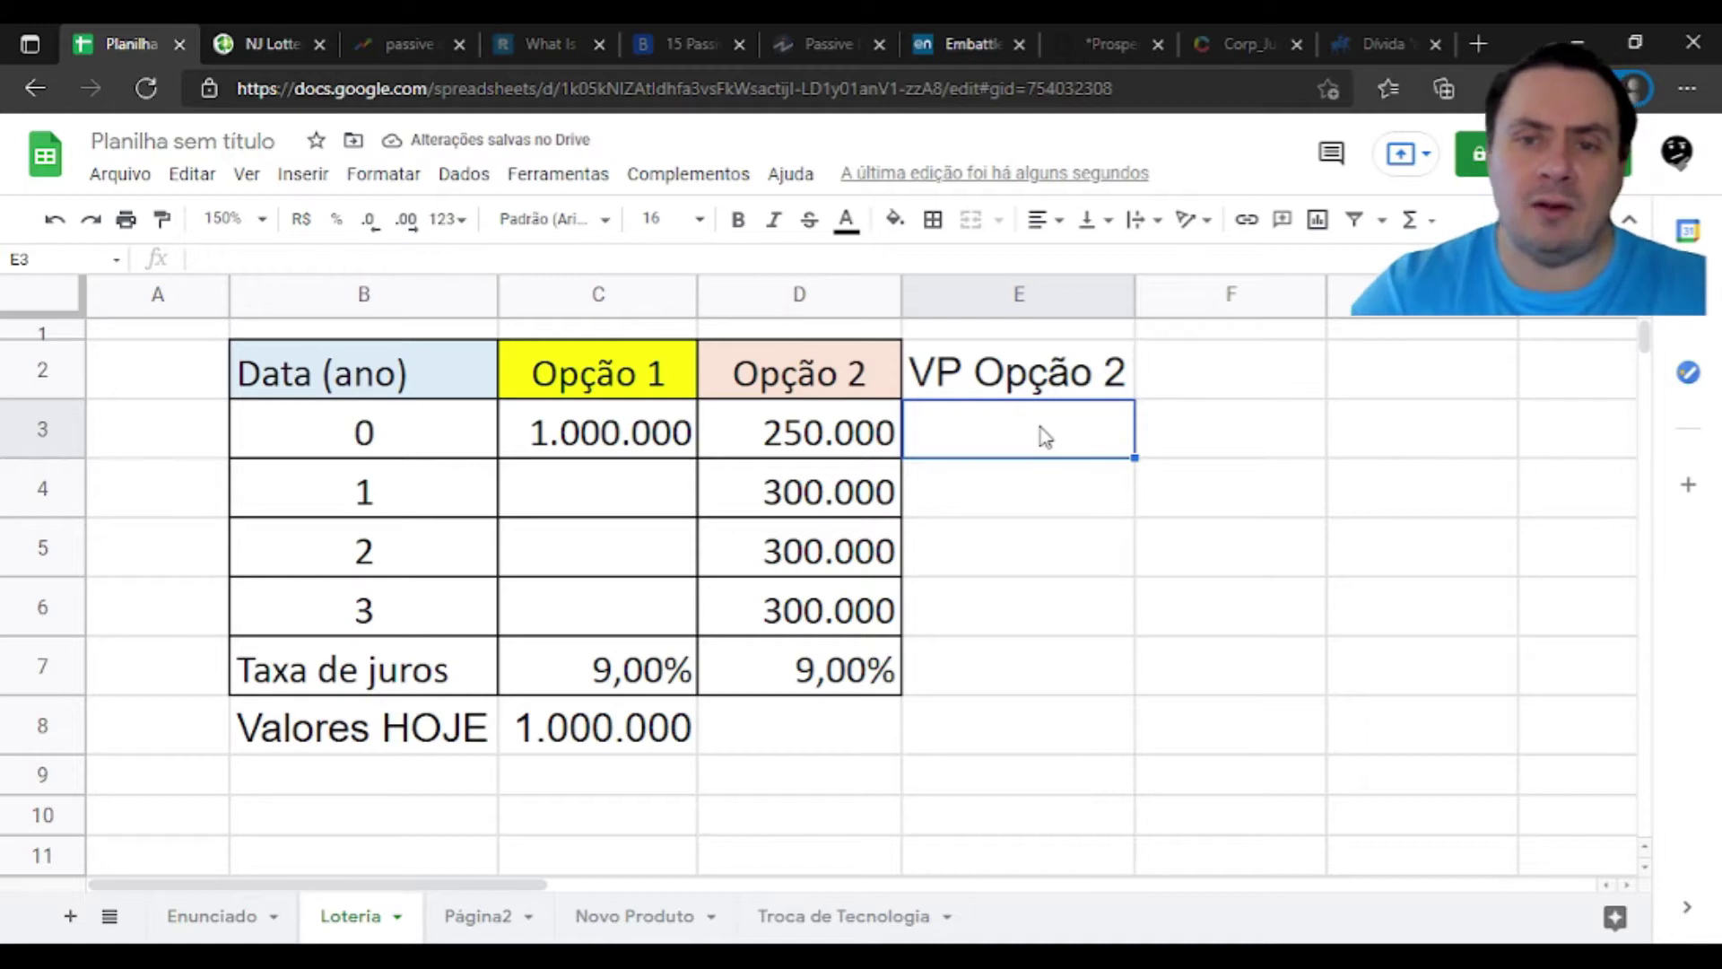
Enter =D3 in cell E3 and the present value formula =D4/(1+$D$7)^B4 in cell E4
text(=D3)
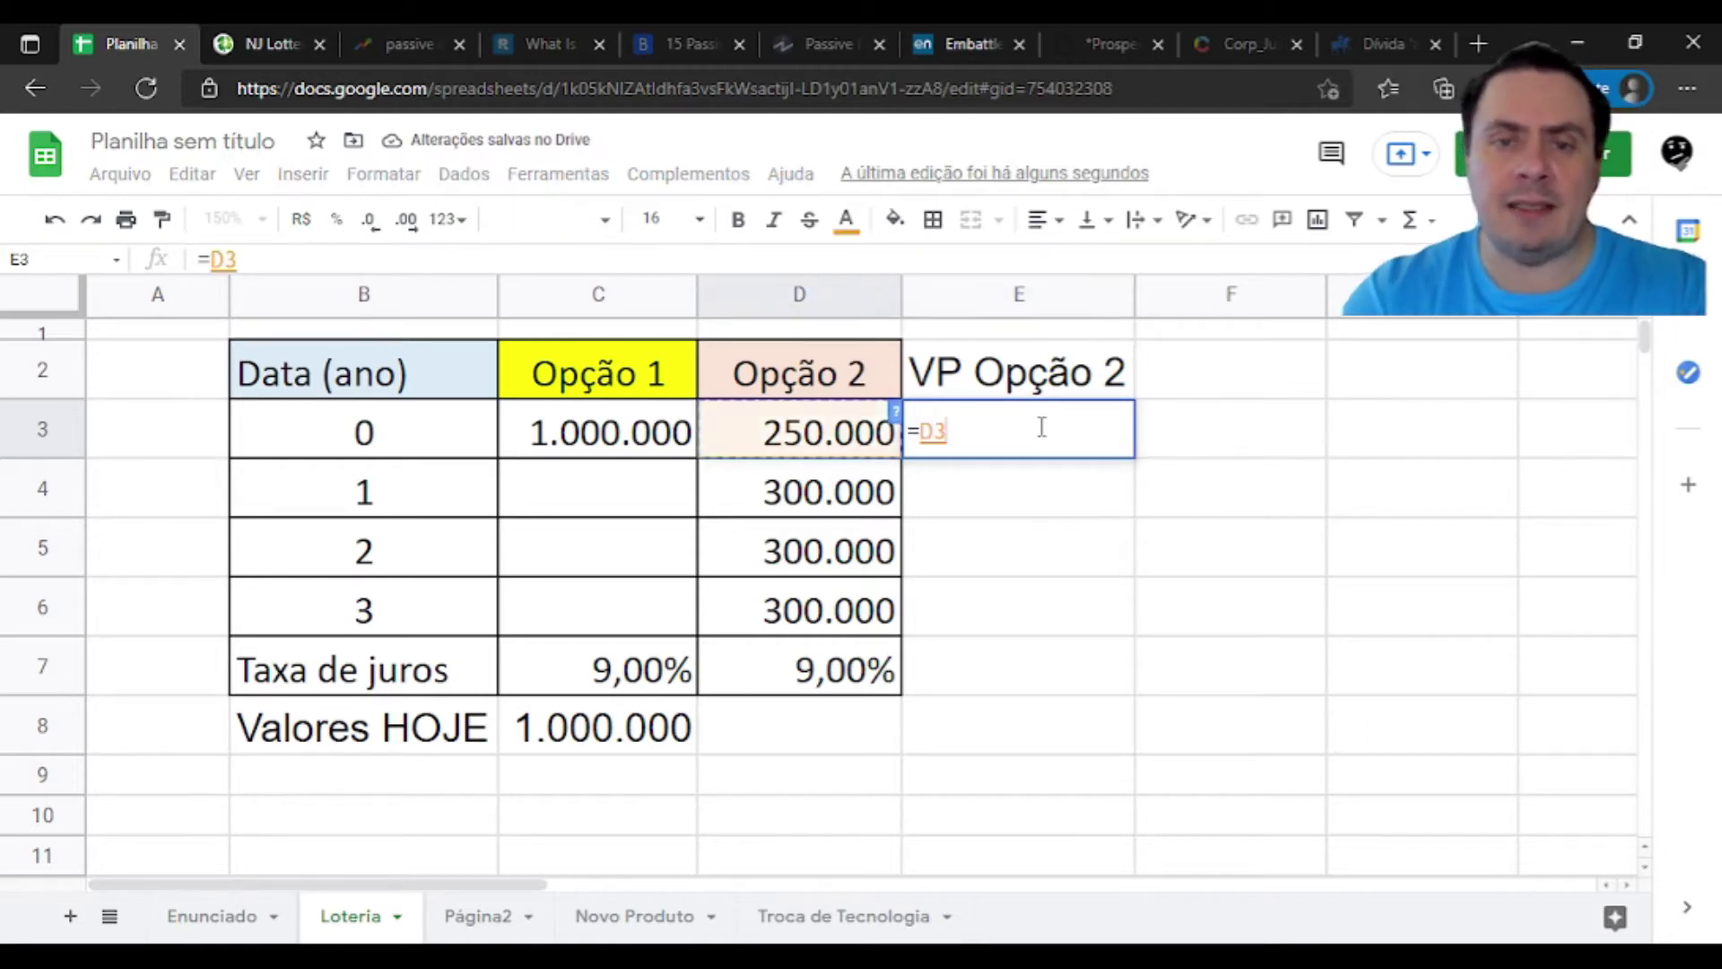
key(Return)
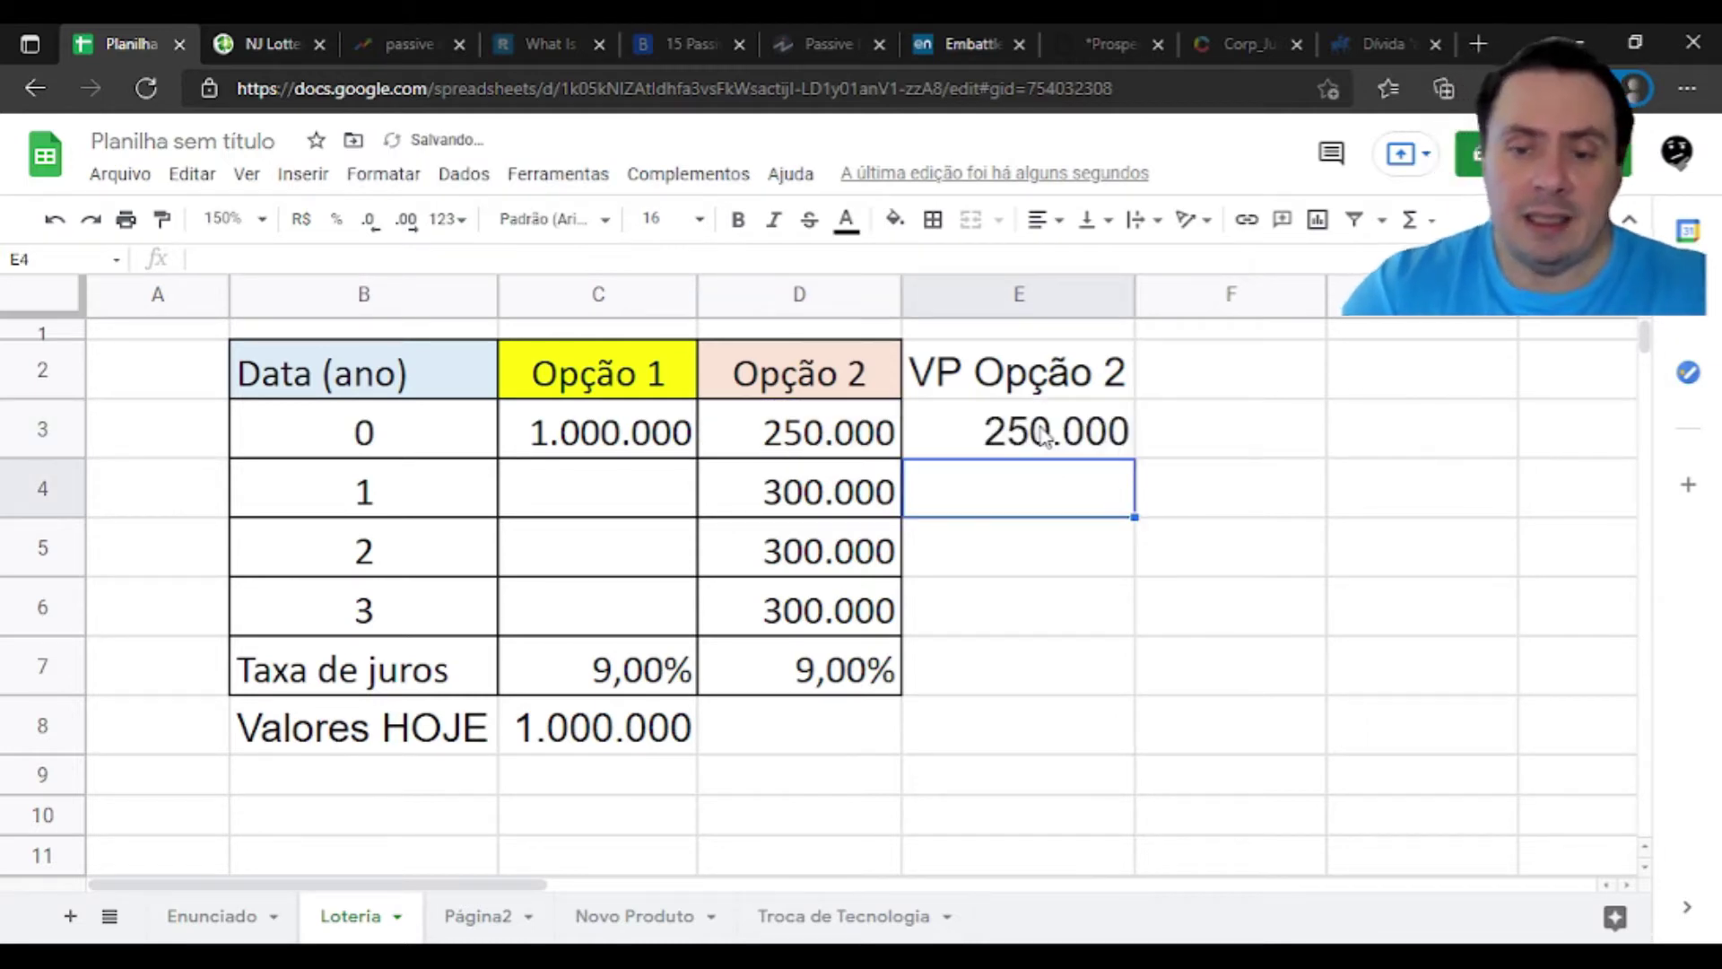
text(=D4)
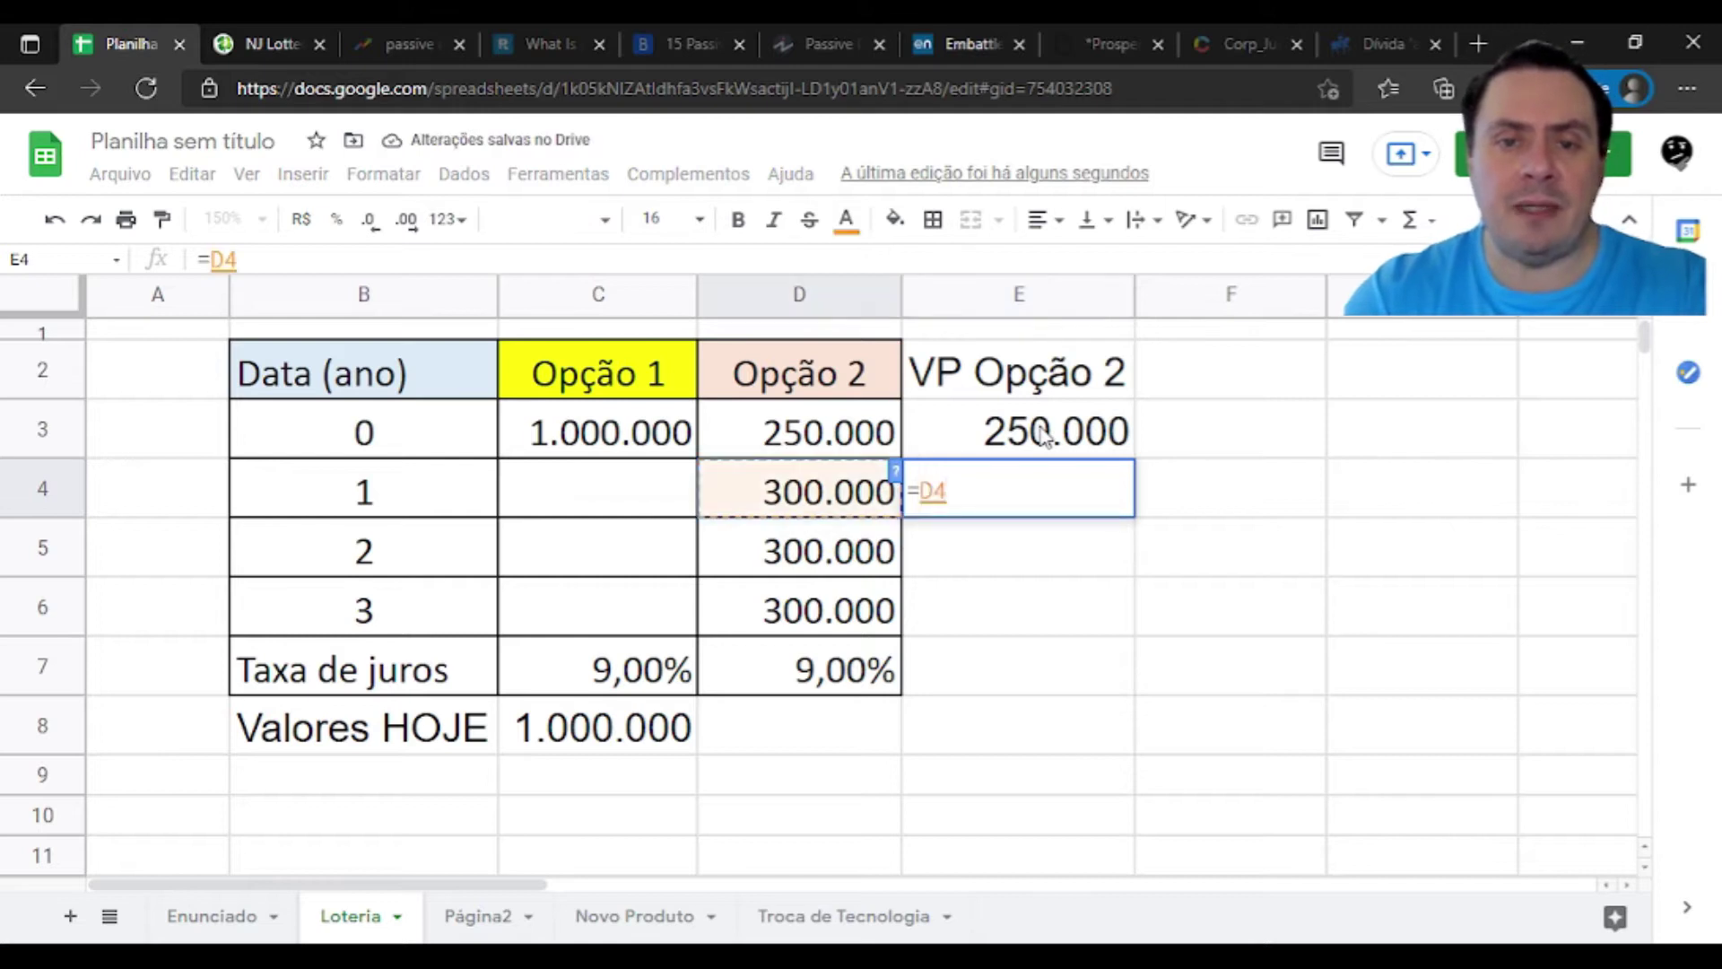
text(/()
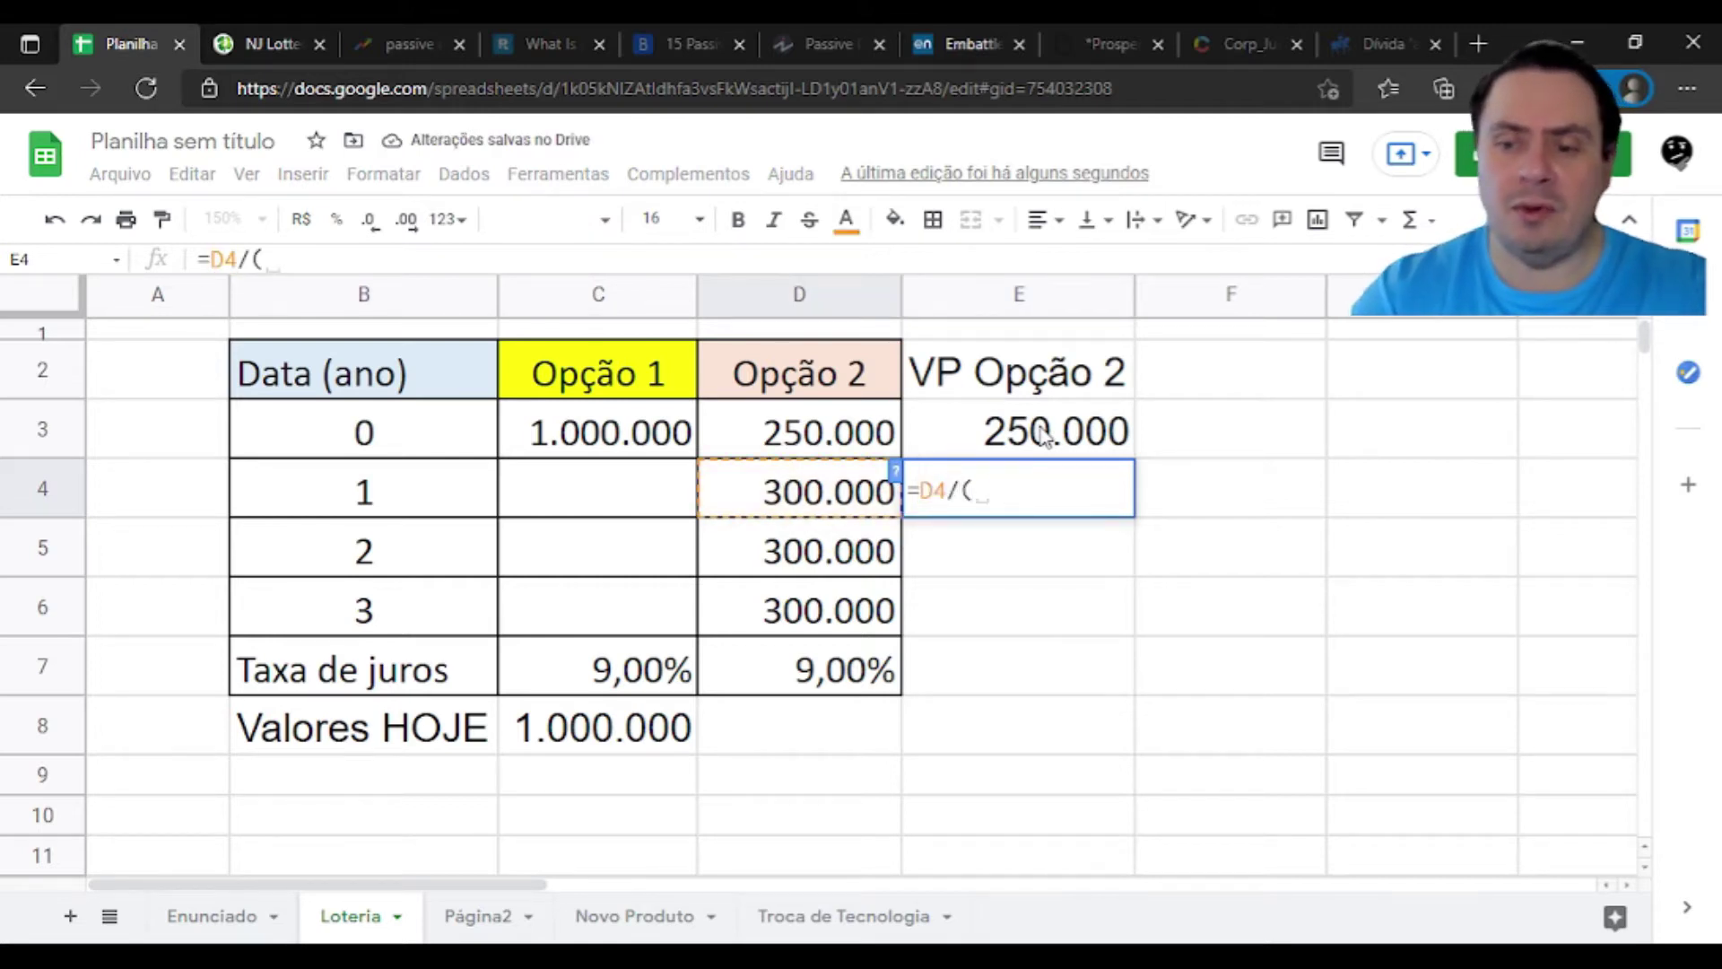
text(1+)
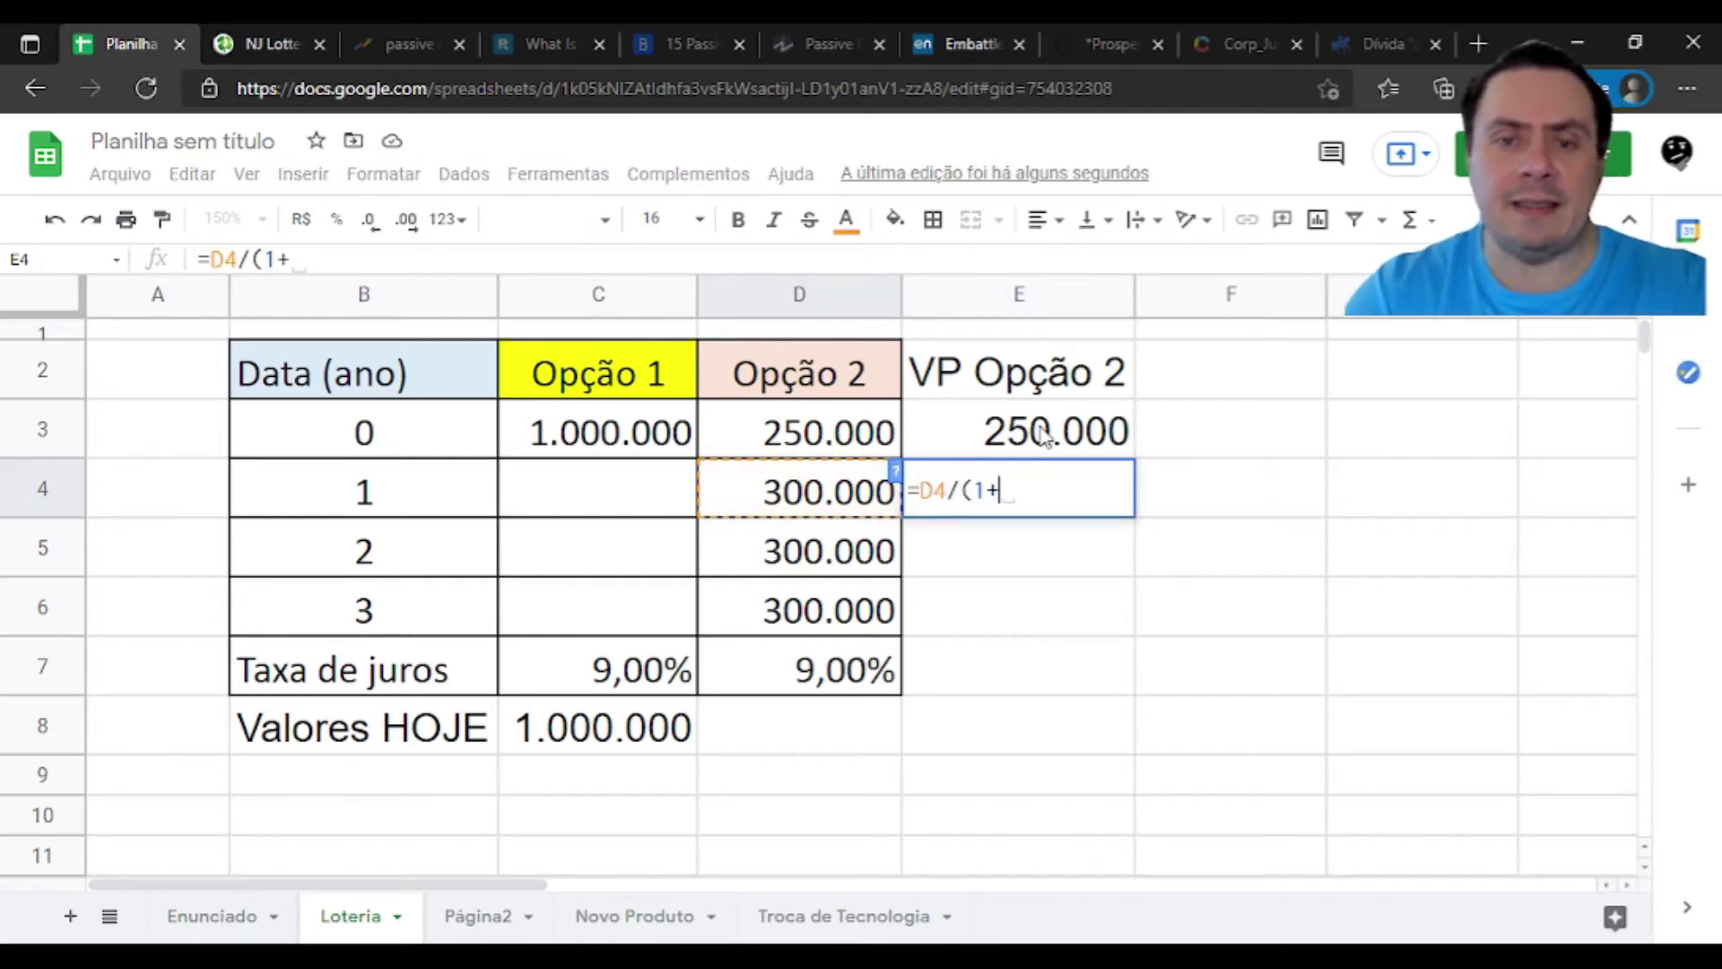
click(821, 696)
key(F4)
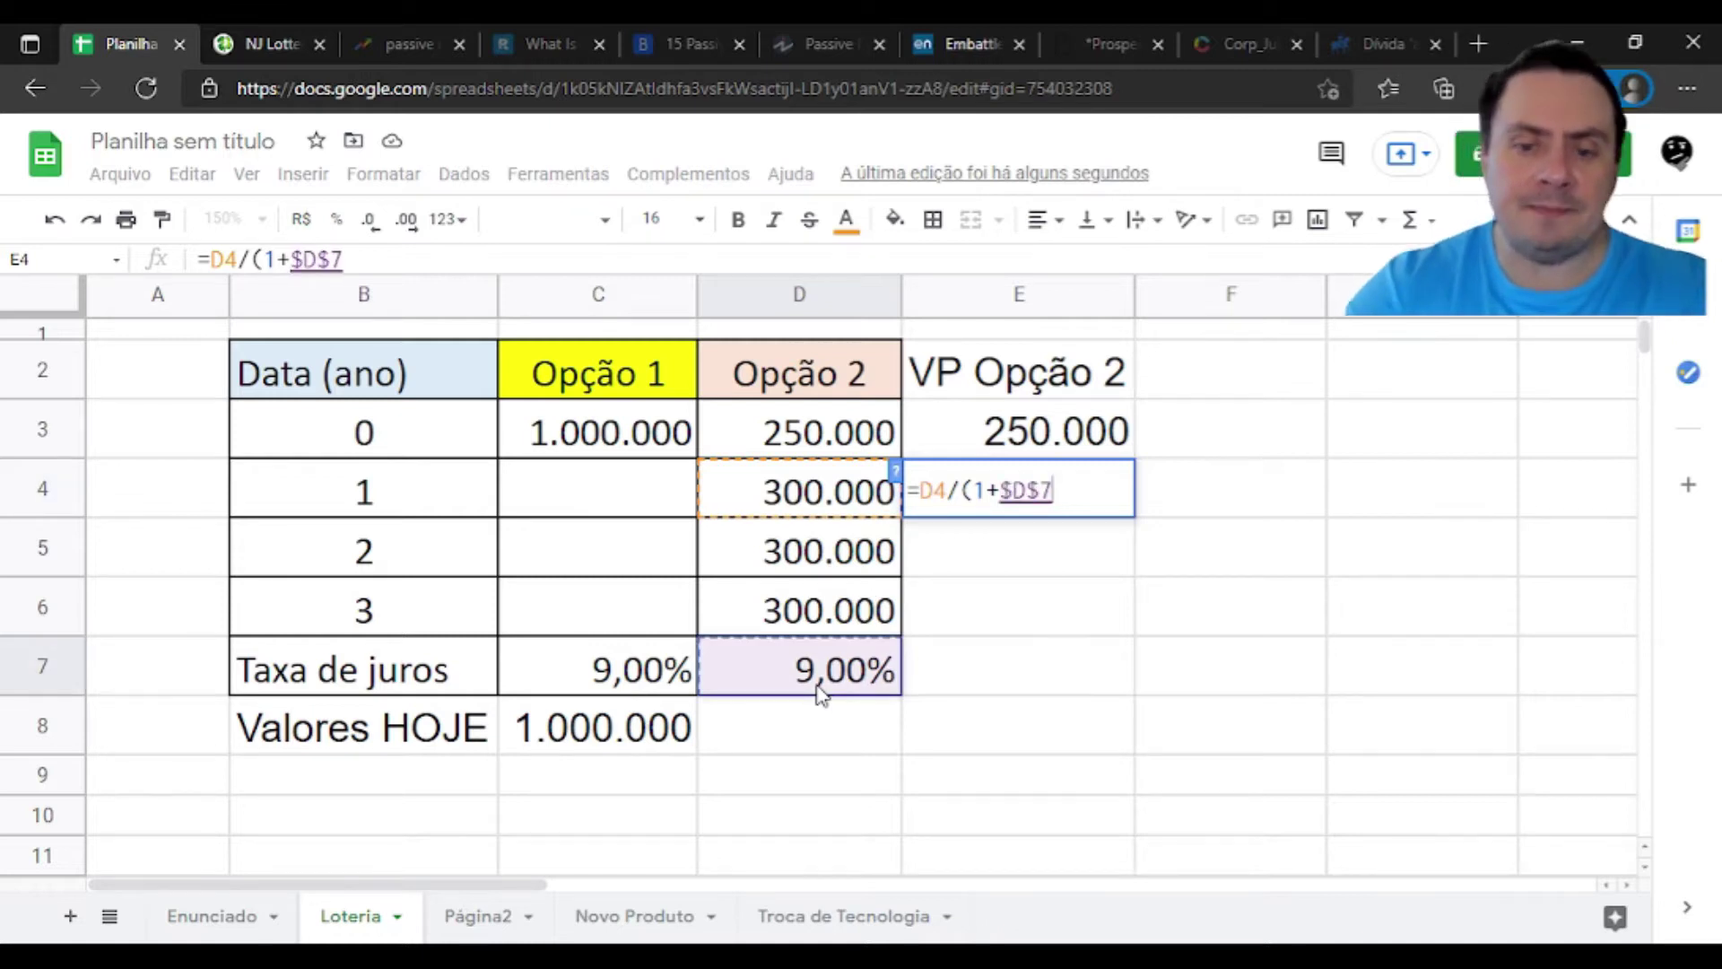
text()^C4)
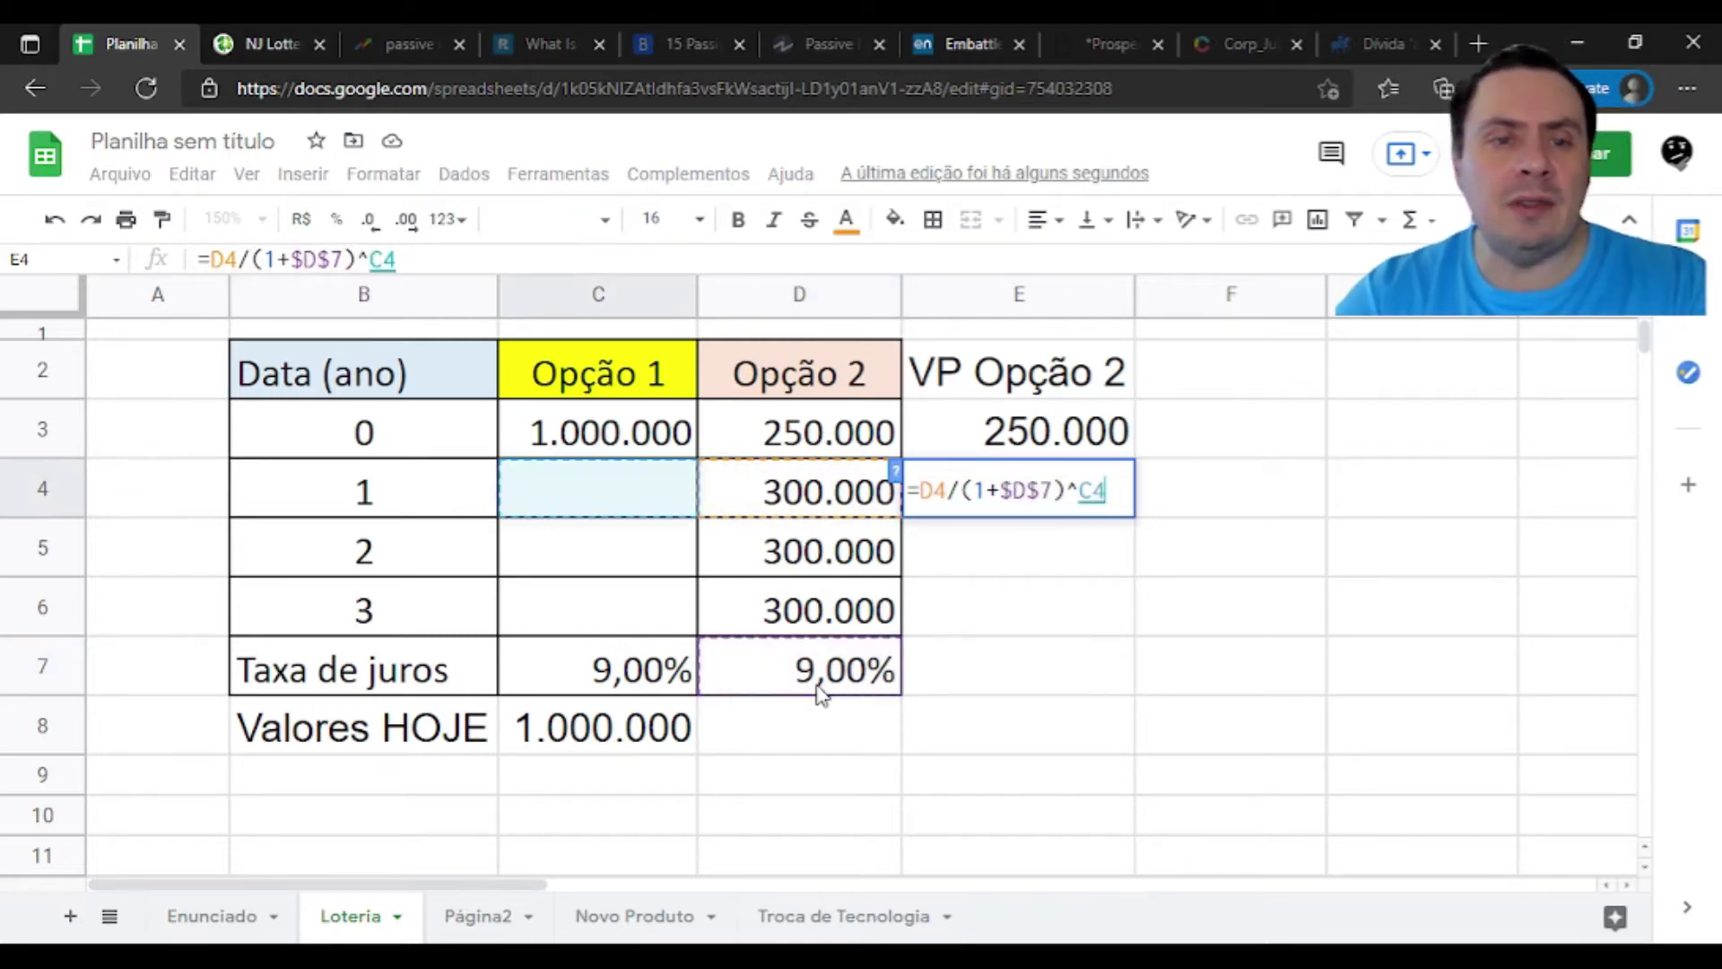
key(Left)
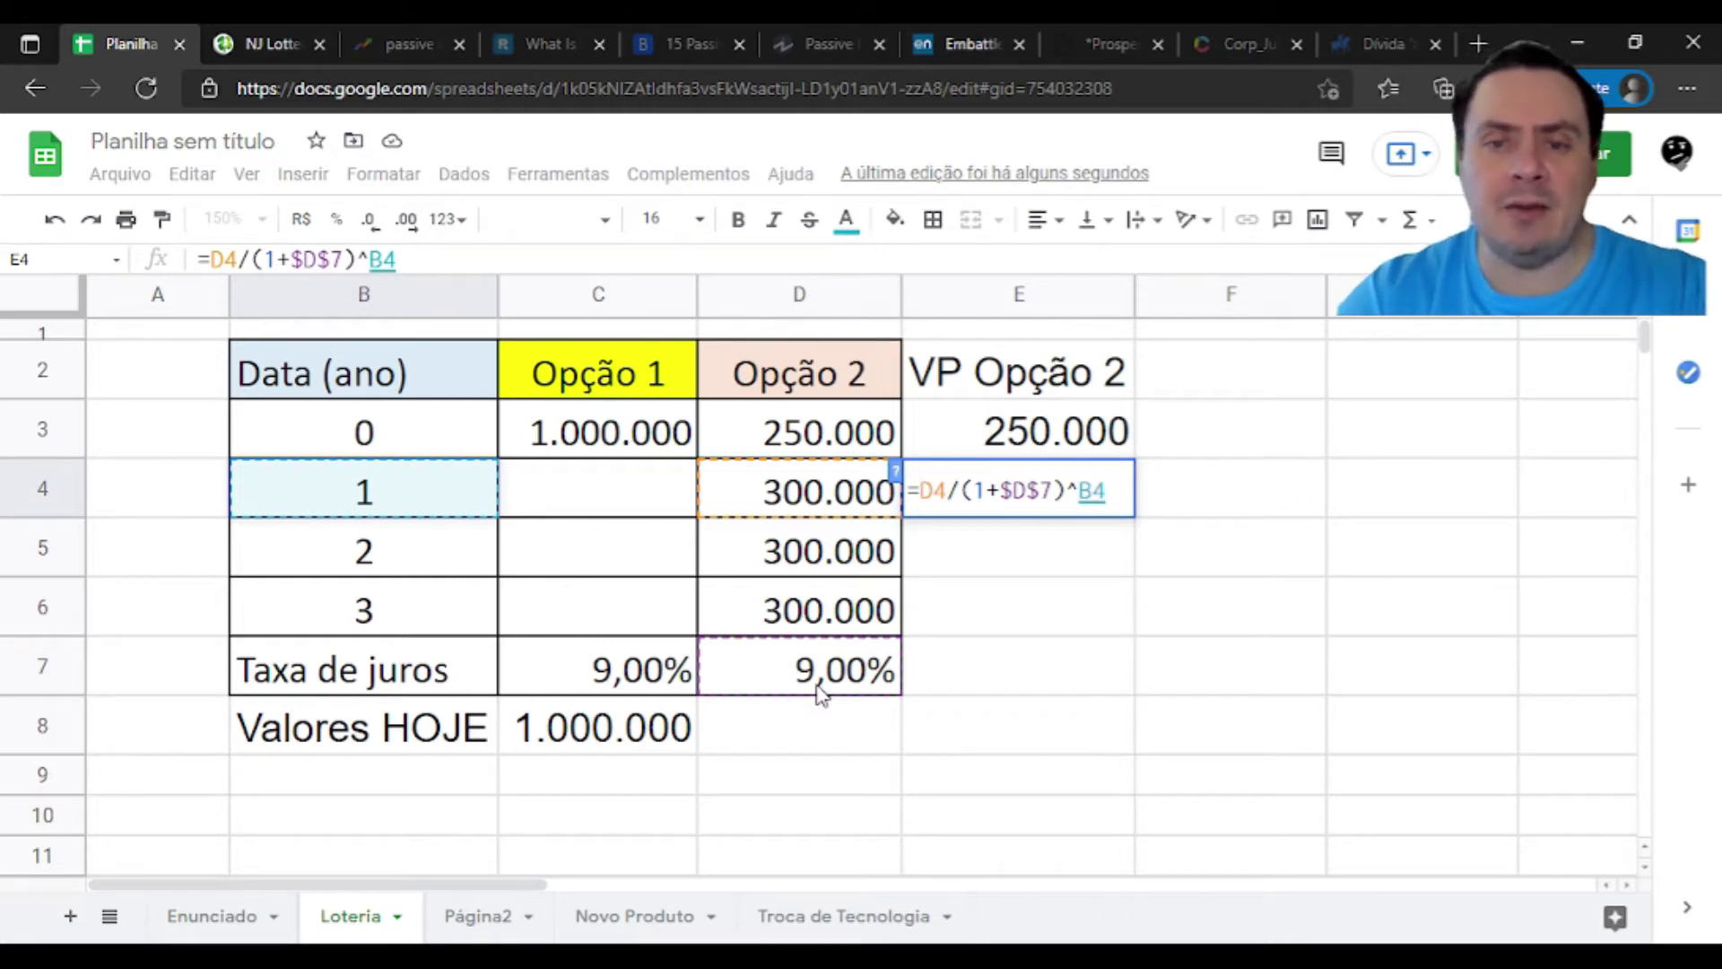
key(Return)
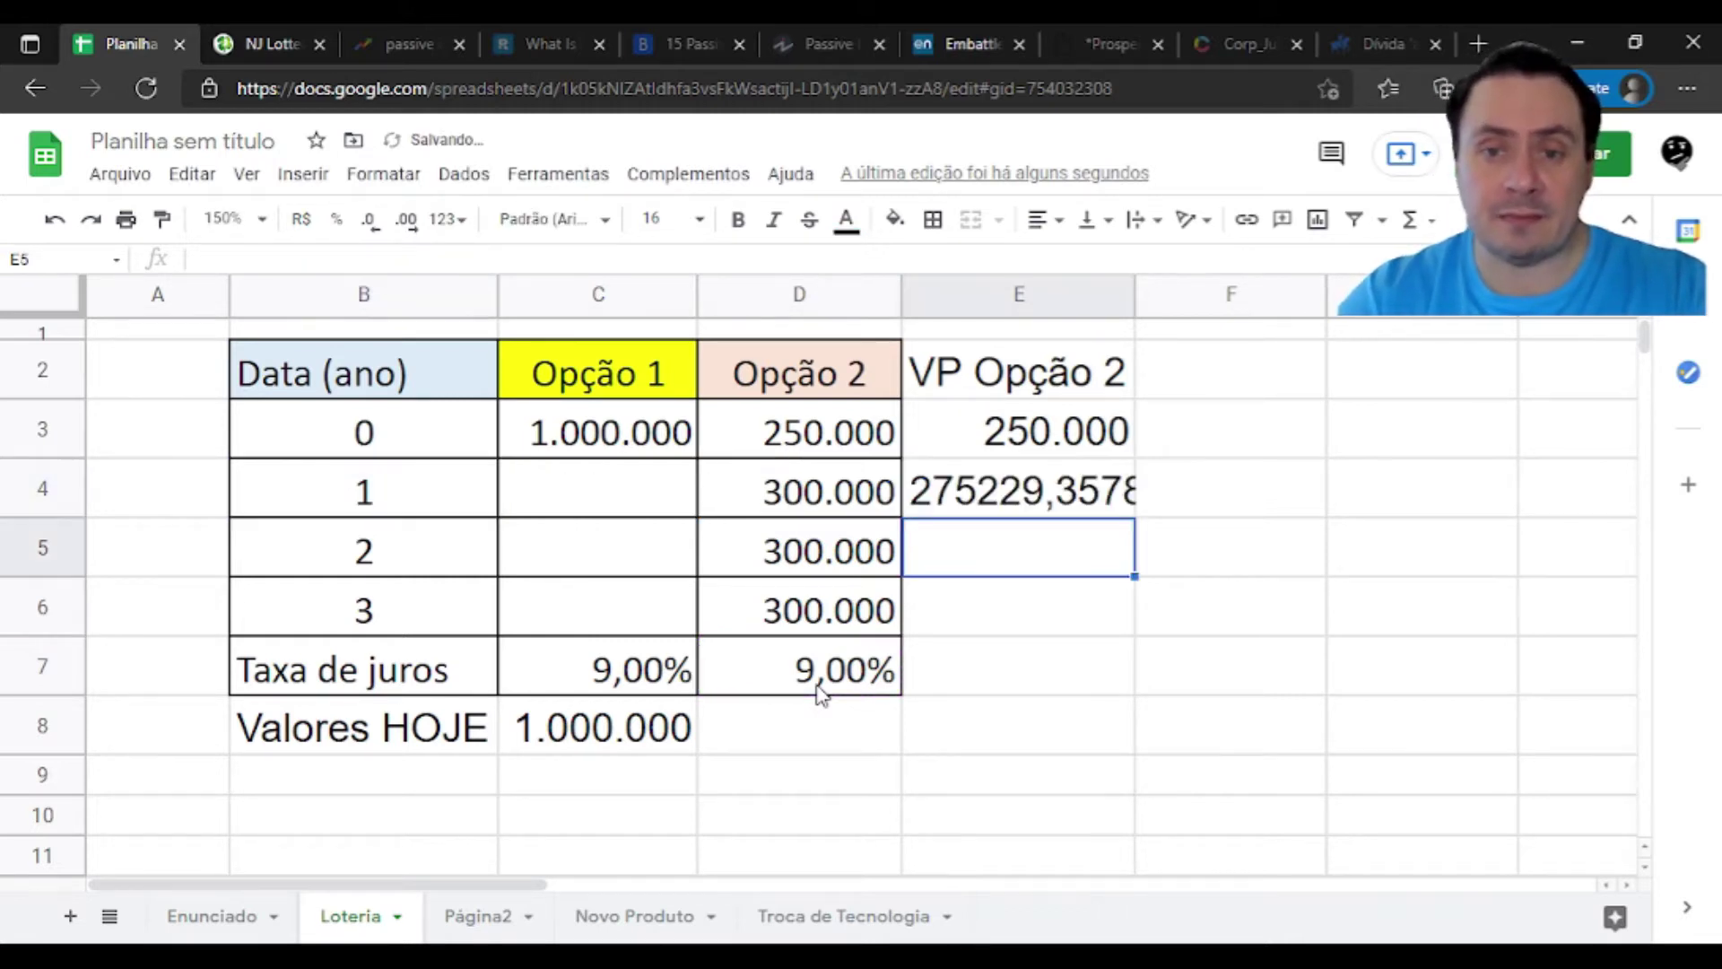
Copy the number format of cell E3 onto the range E4:E6
key(Up)
click(1105, 448)
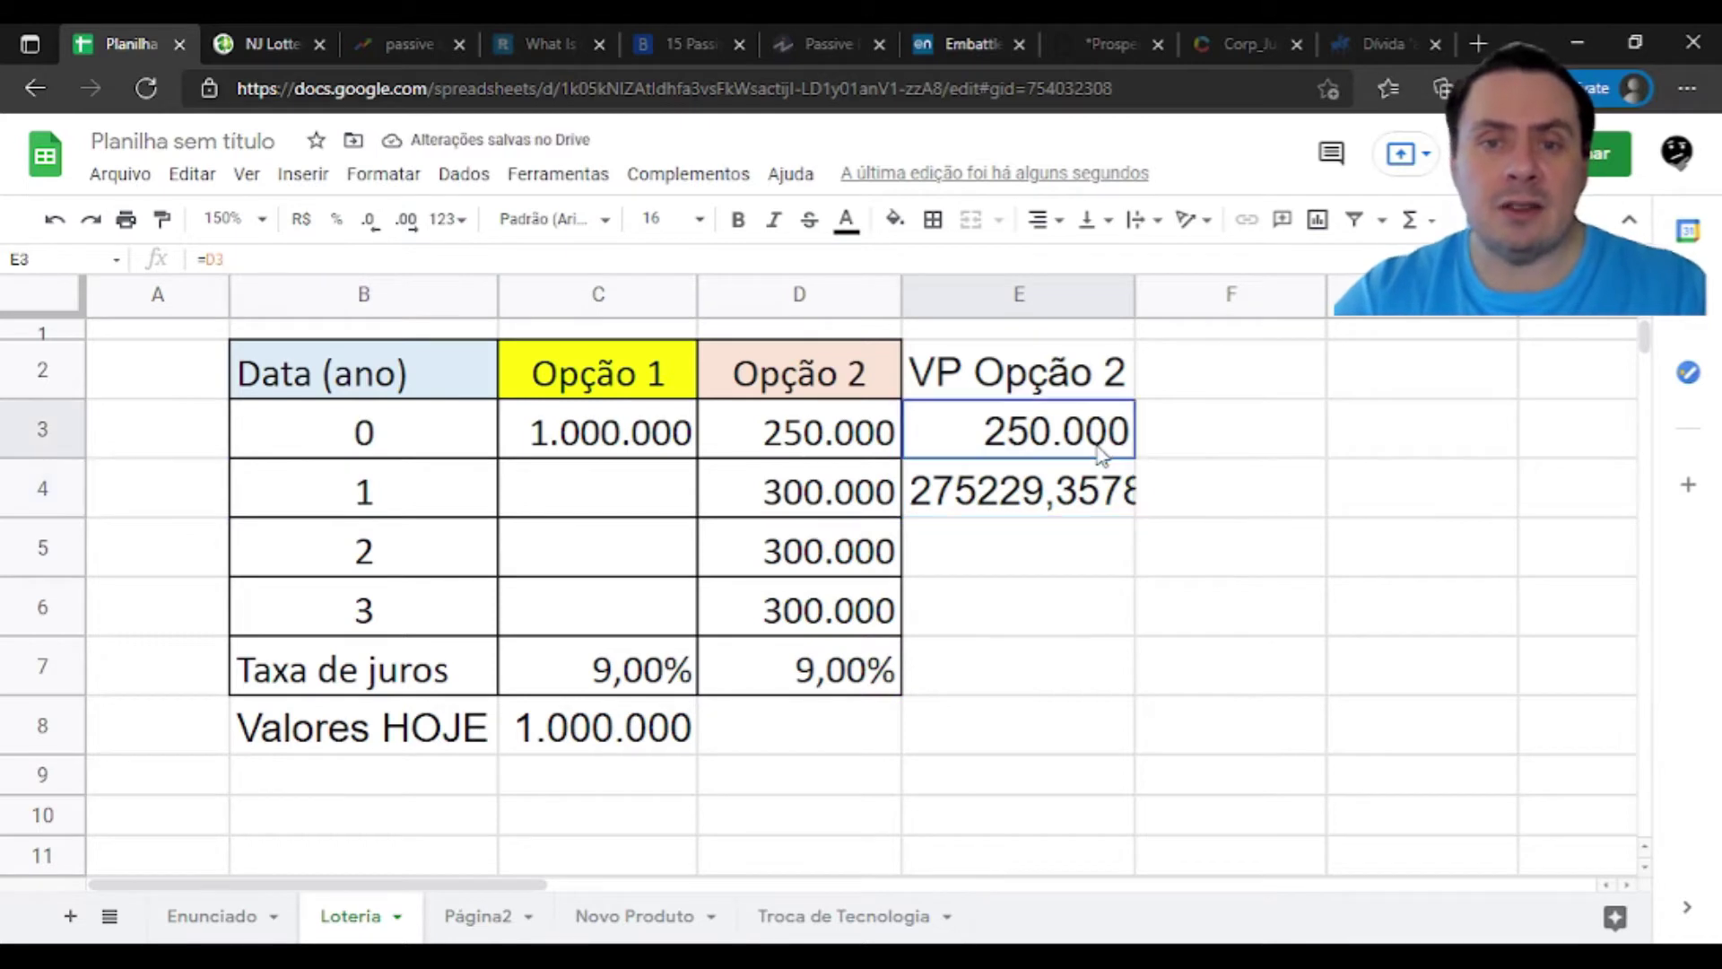
click(161, 220)
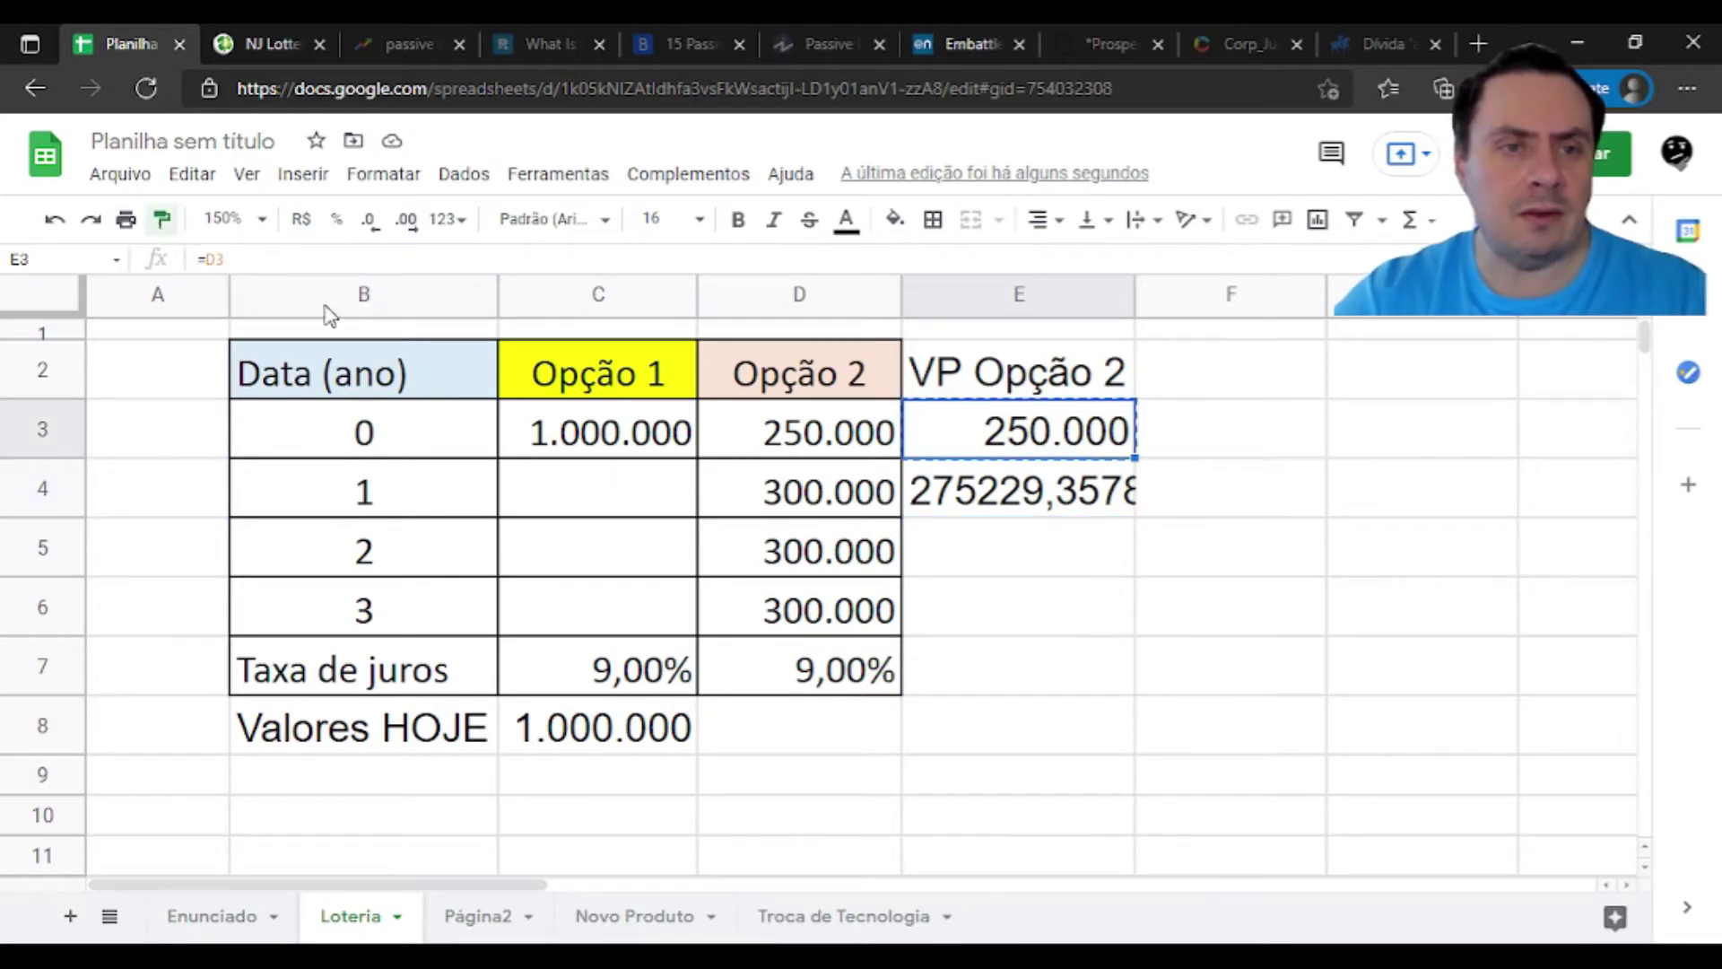
drag(1052, 499, 1047, 644)
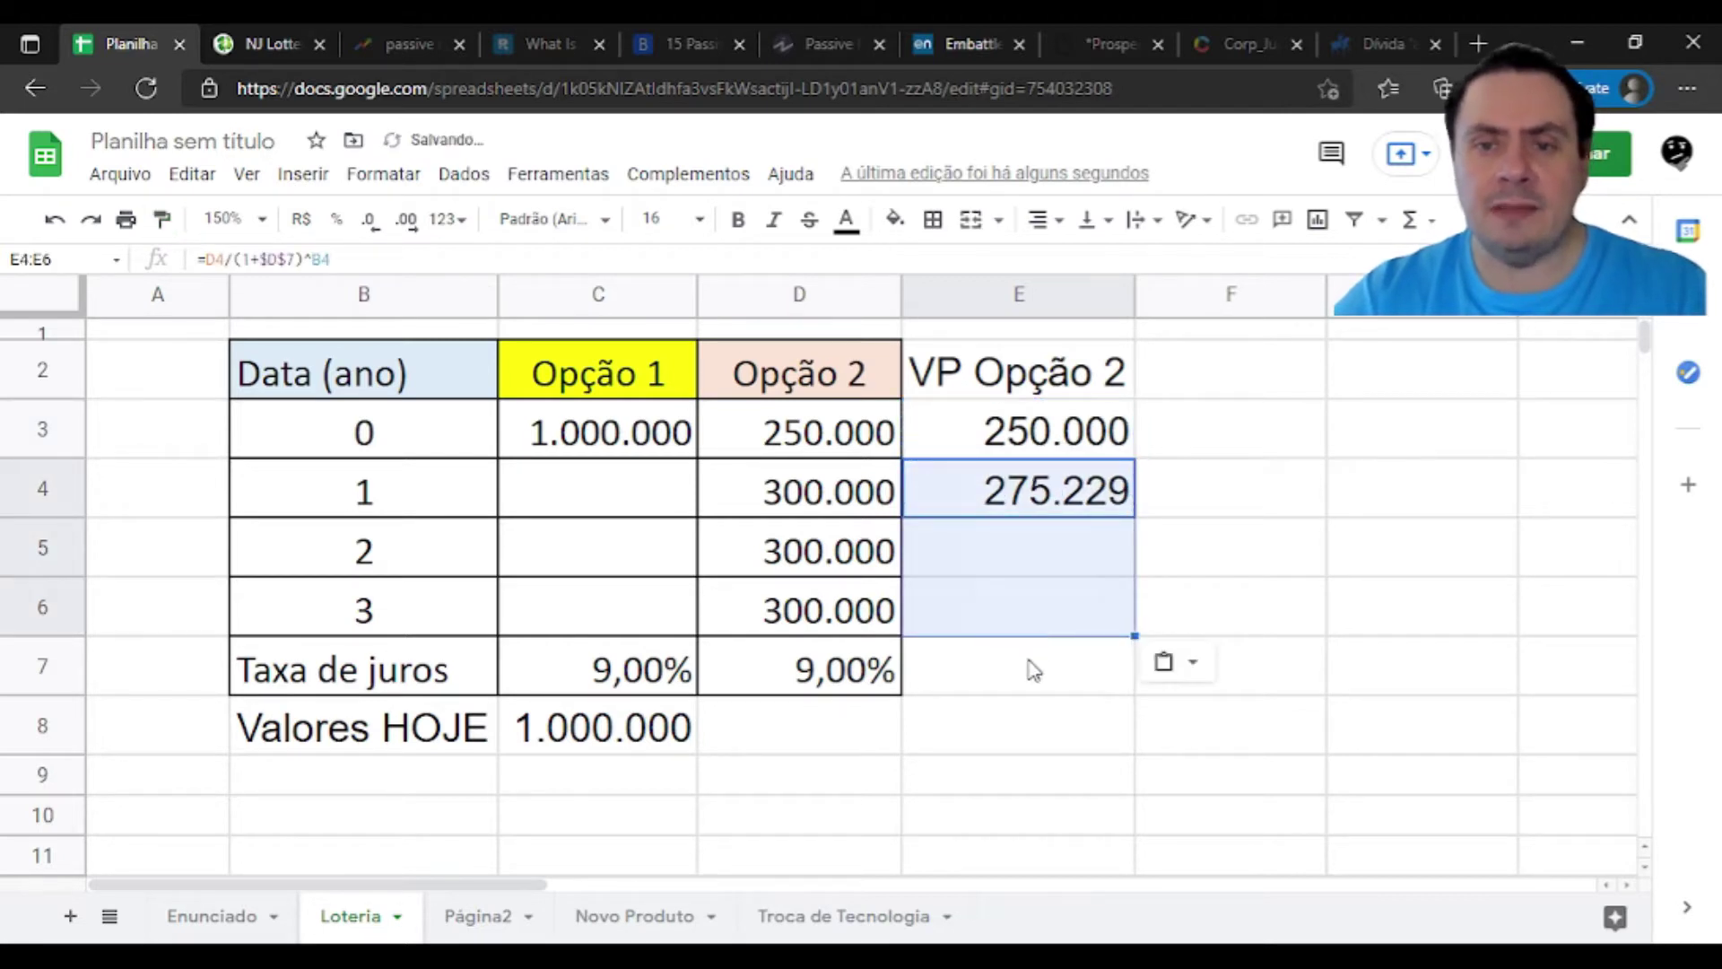
click(1029, 668)
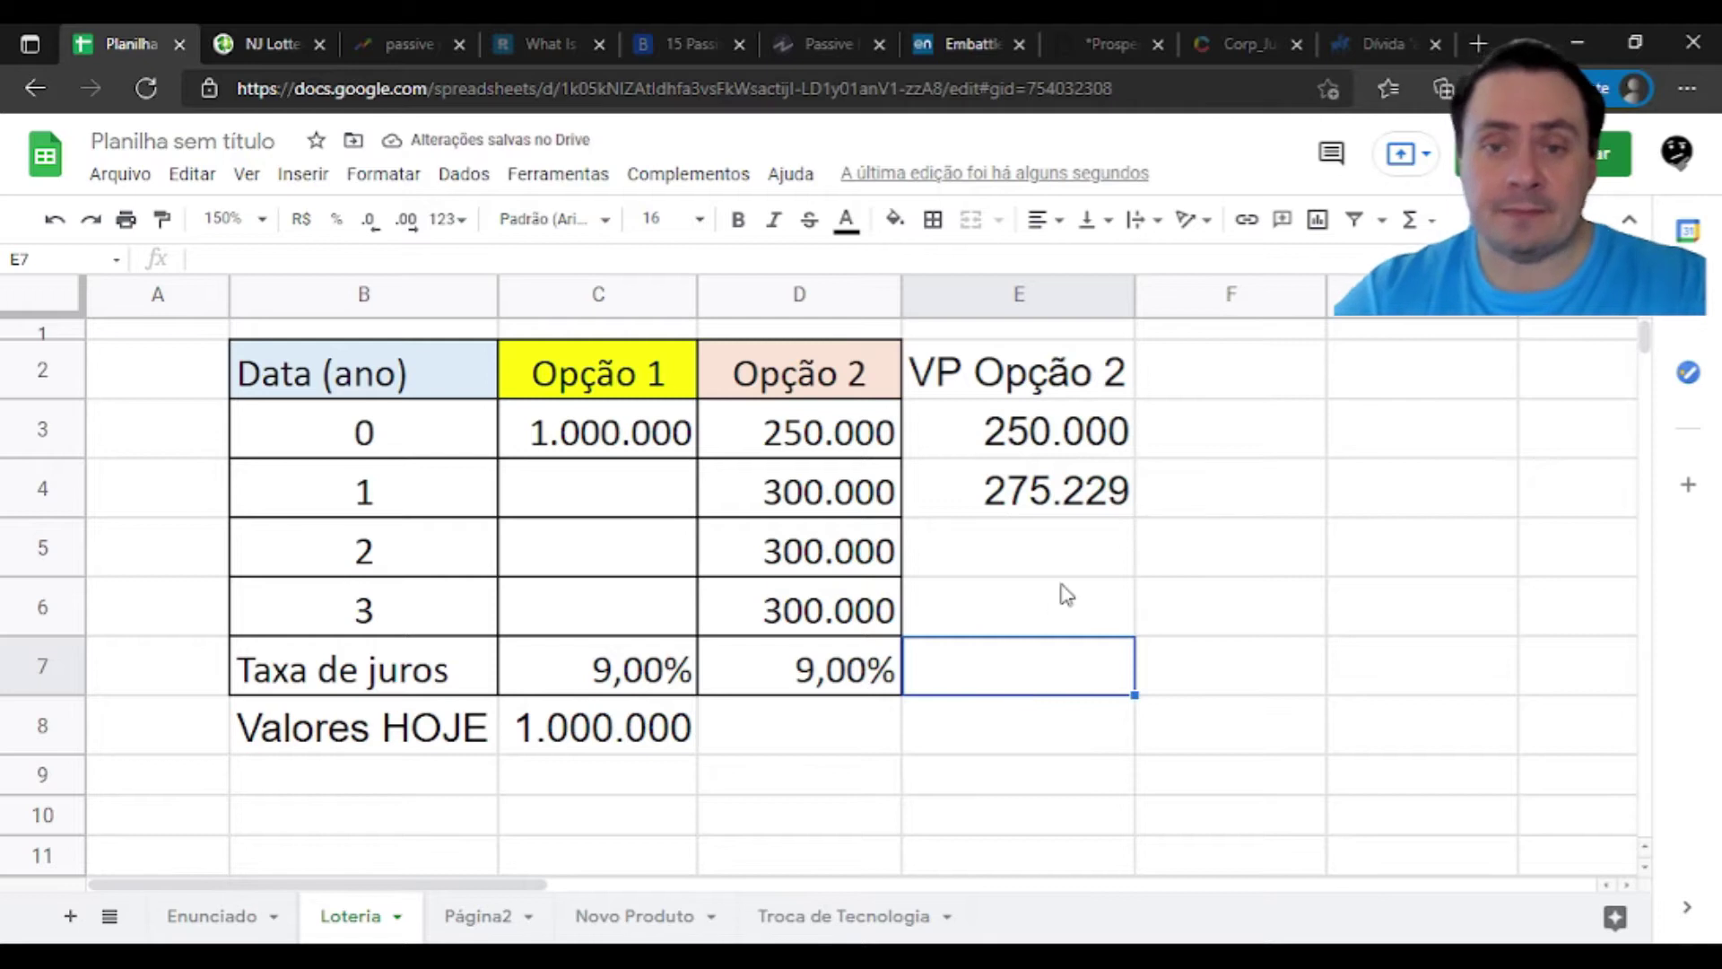
Fill the present value formula from E4 down to E6 and open cell E5 to check its references
click(1105, 494)
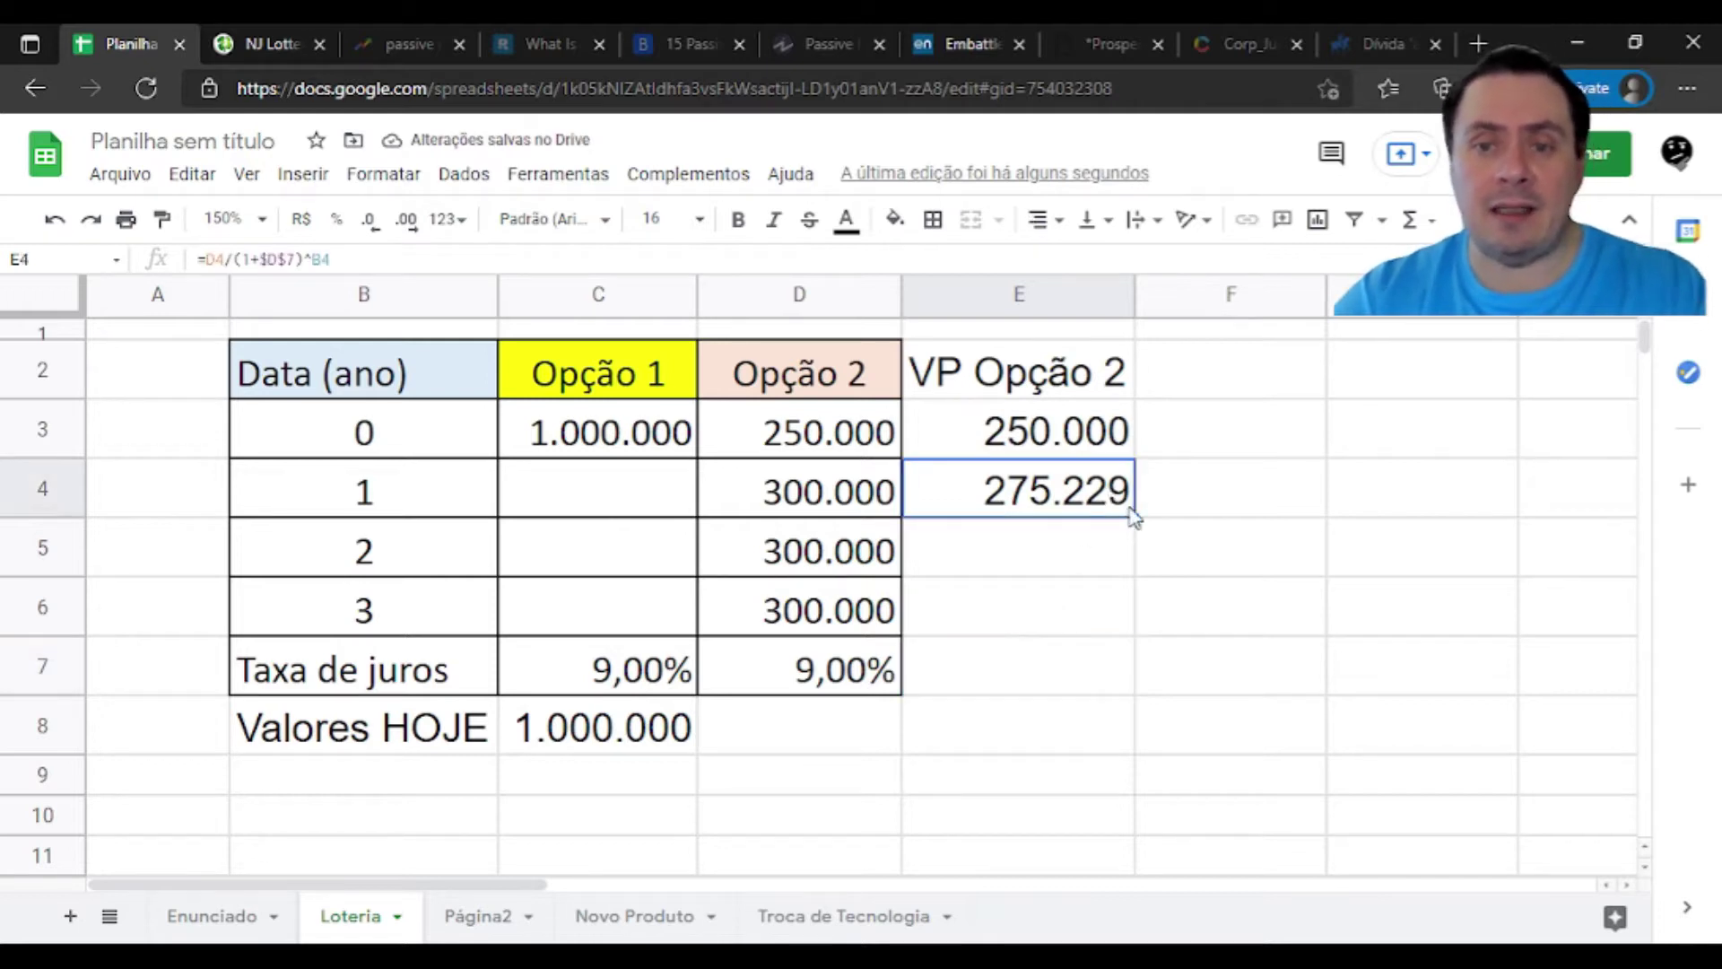
drag(1134, 516, 1113, 623)
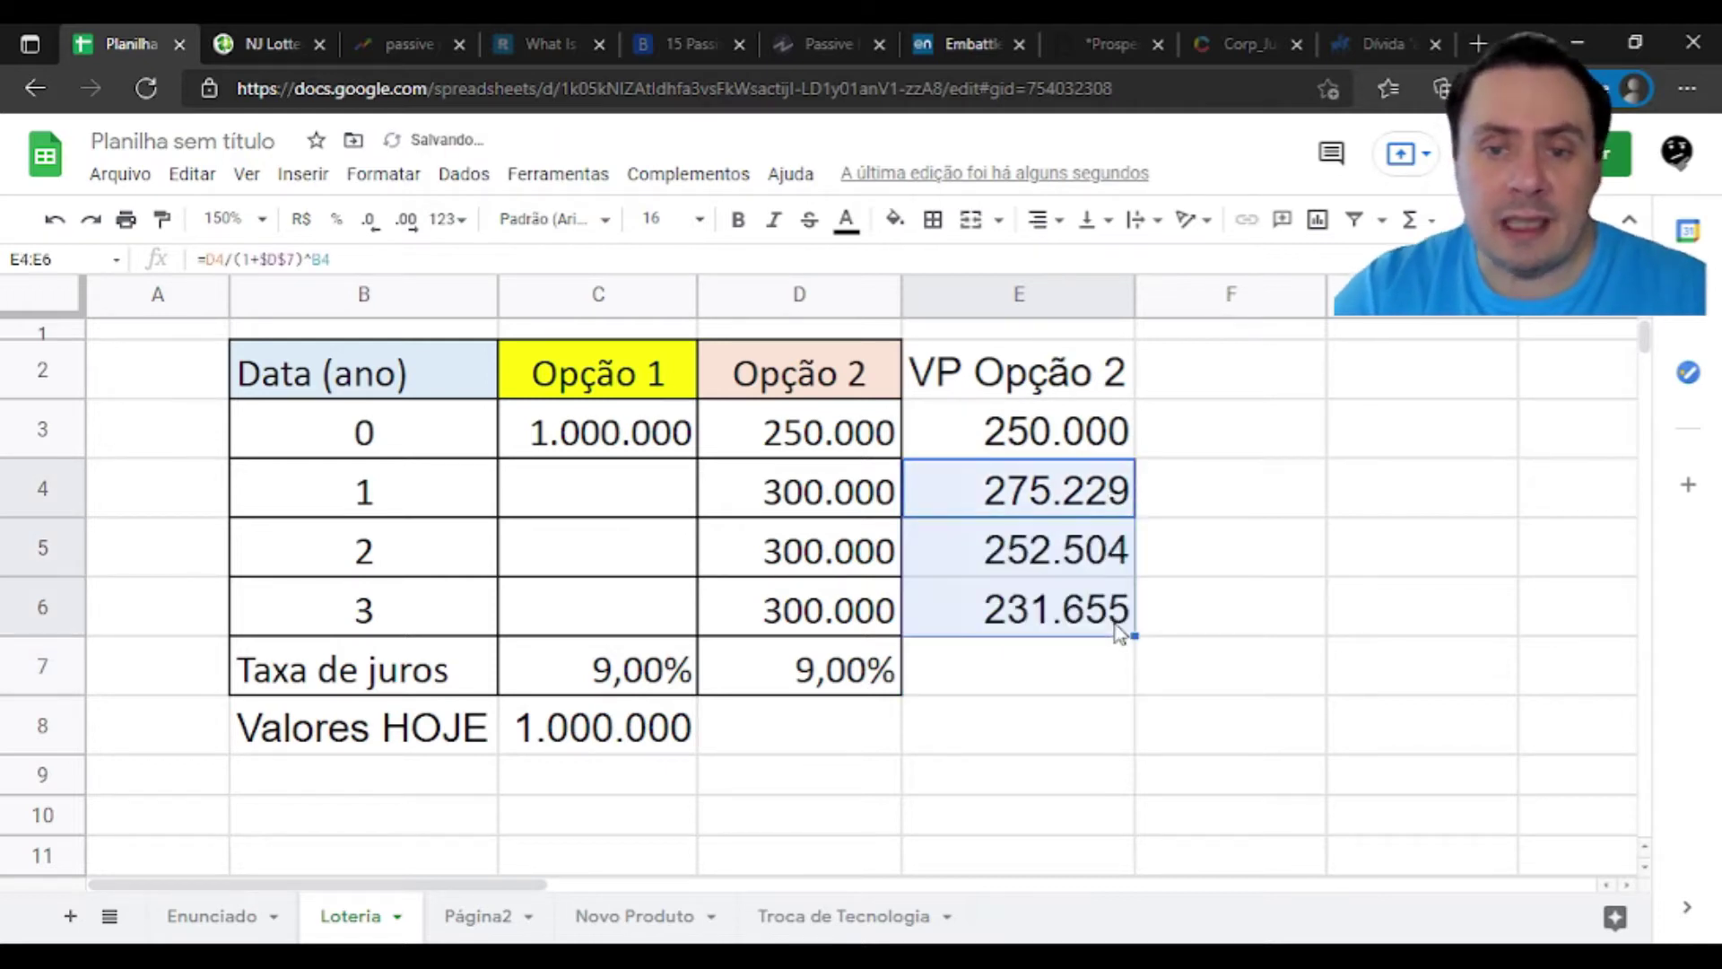
click(1096, 569)
double_click(1096, 568)
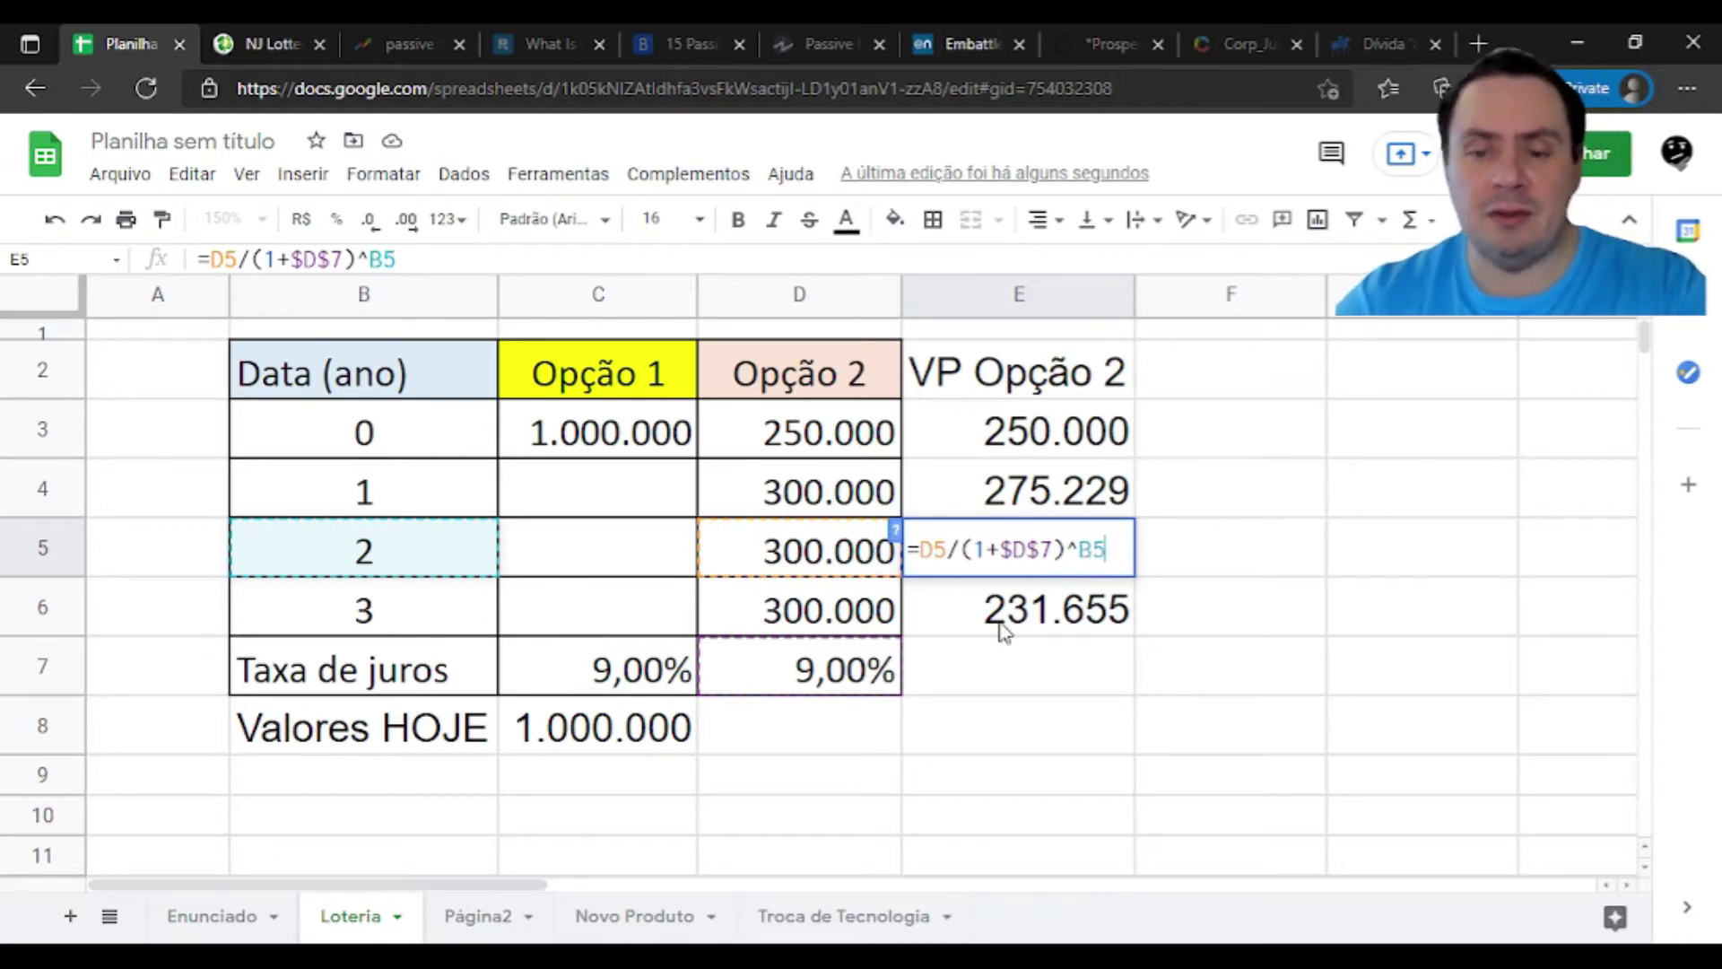
Leave cell E5 and open the present value formula in E6 to check its cell references
key(Escape)
key(Return)
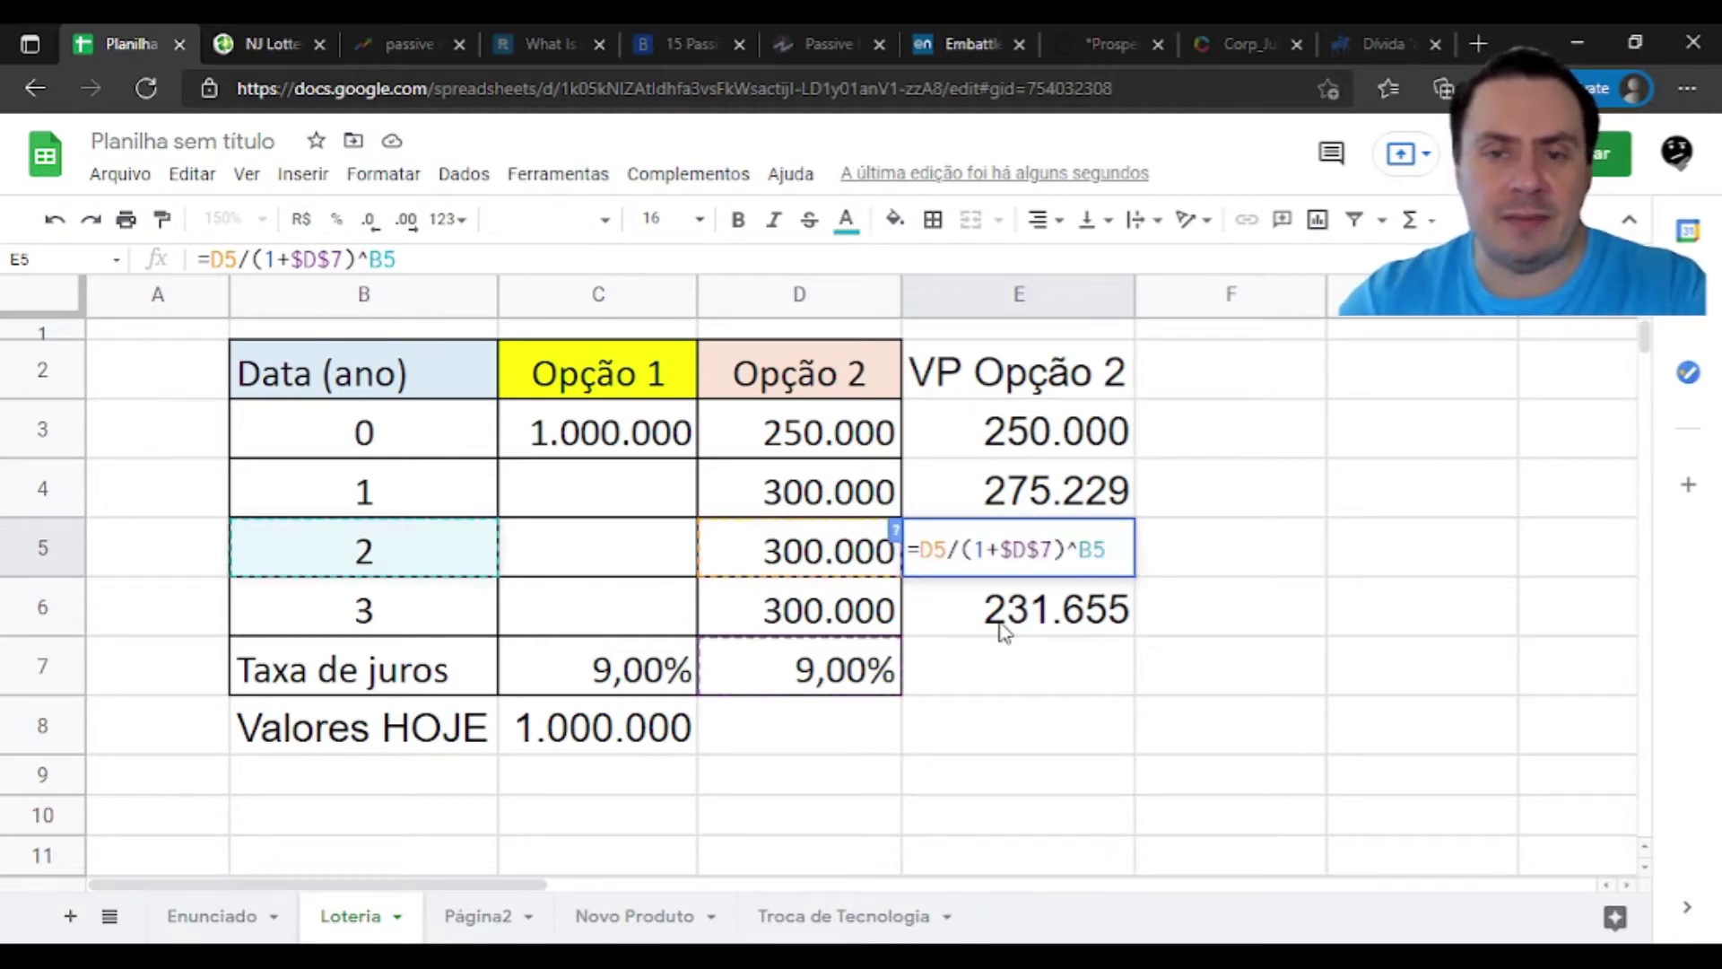
key(Escape)
click(1002, 628)
key(Return)
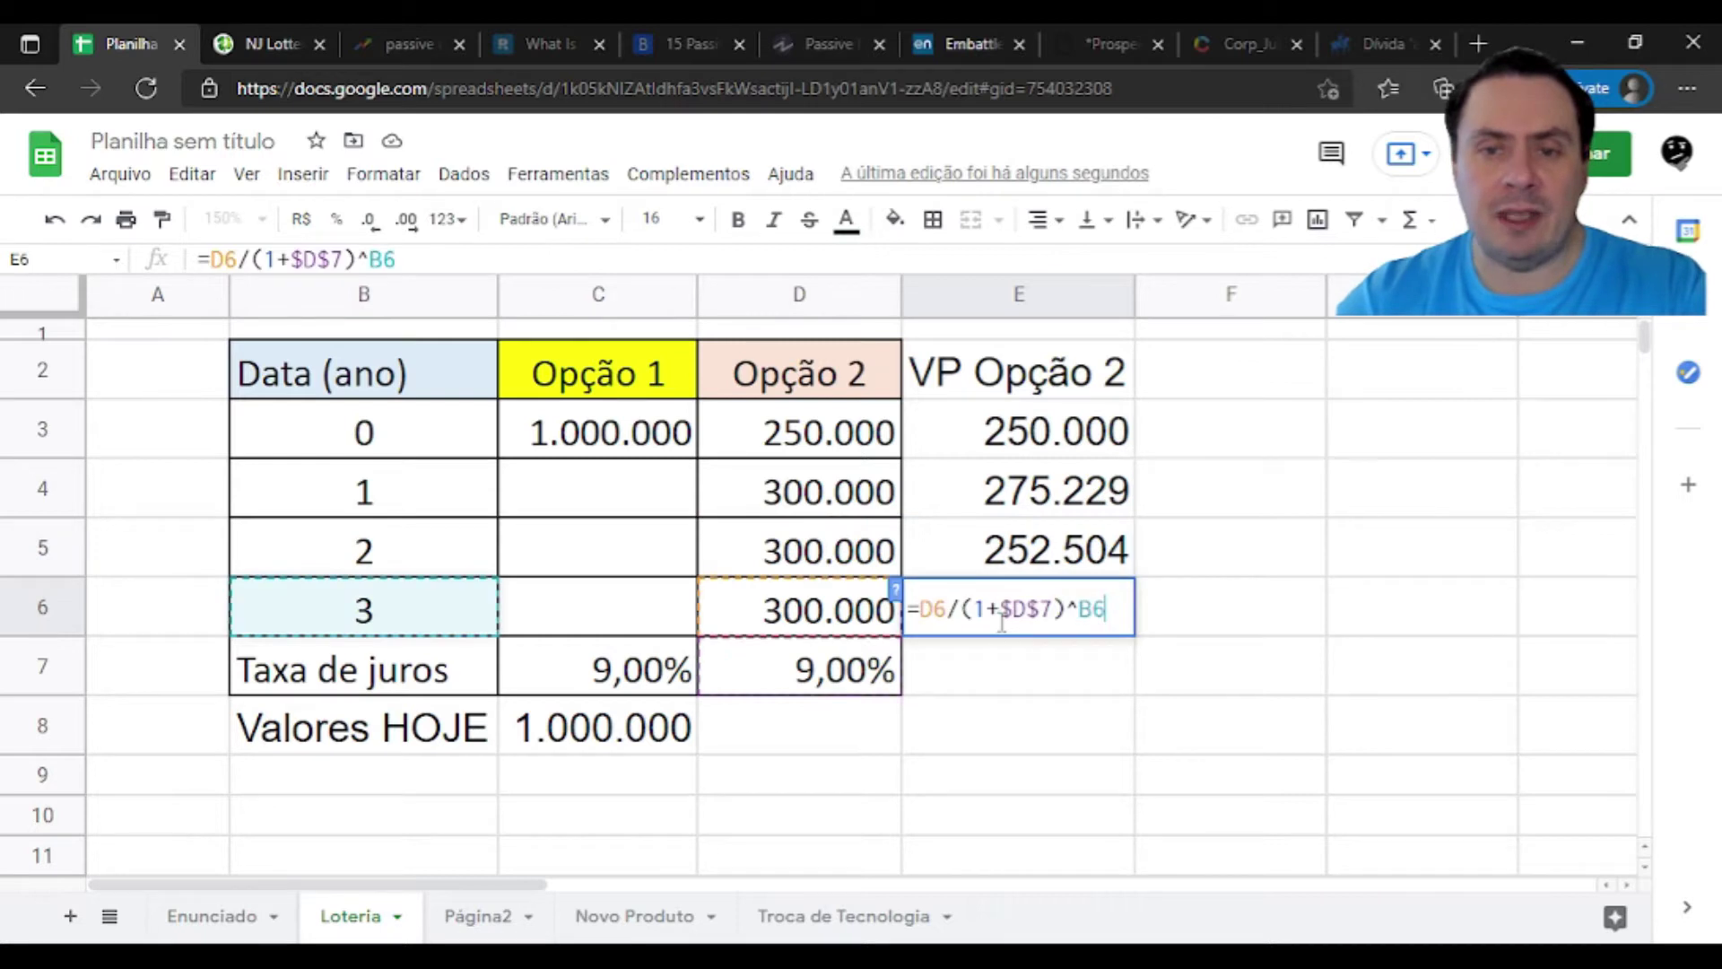
key(Return)
Total the Option 2 present values in cell D8 with =SOMA(E3:E6)
key(Down)
key(Left)
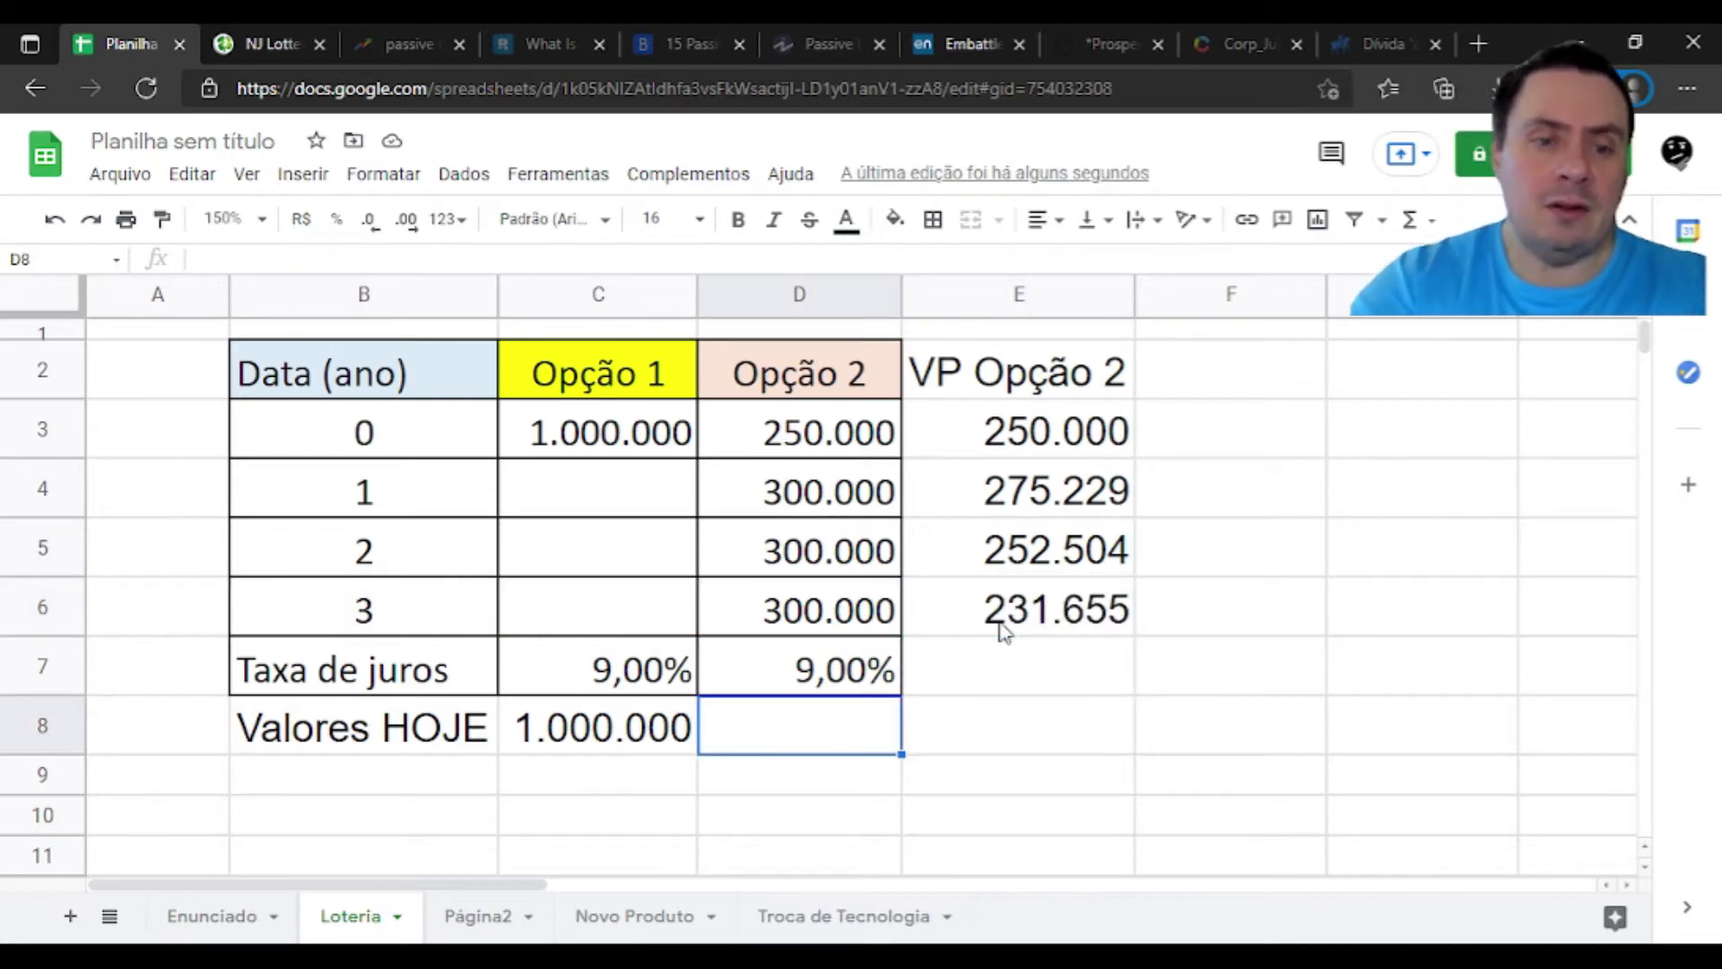
text(=)
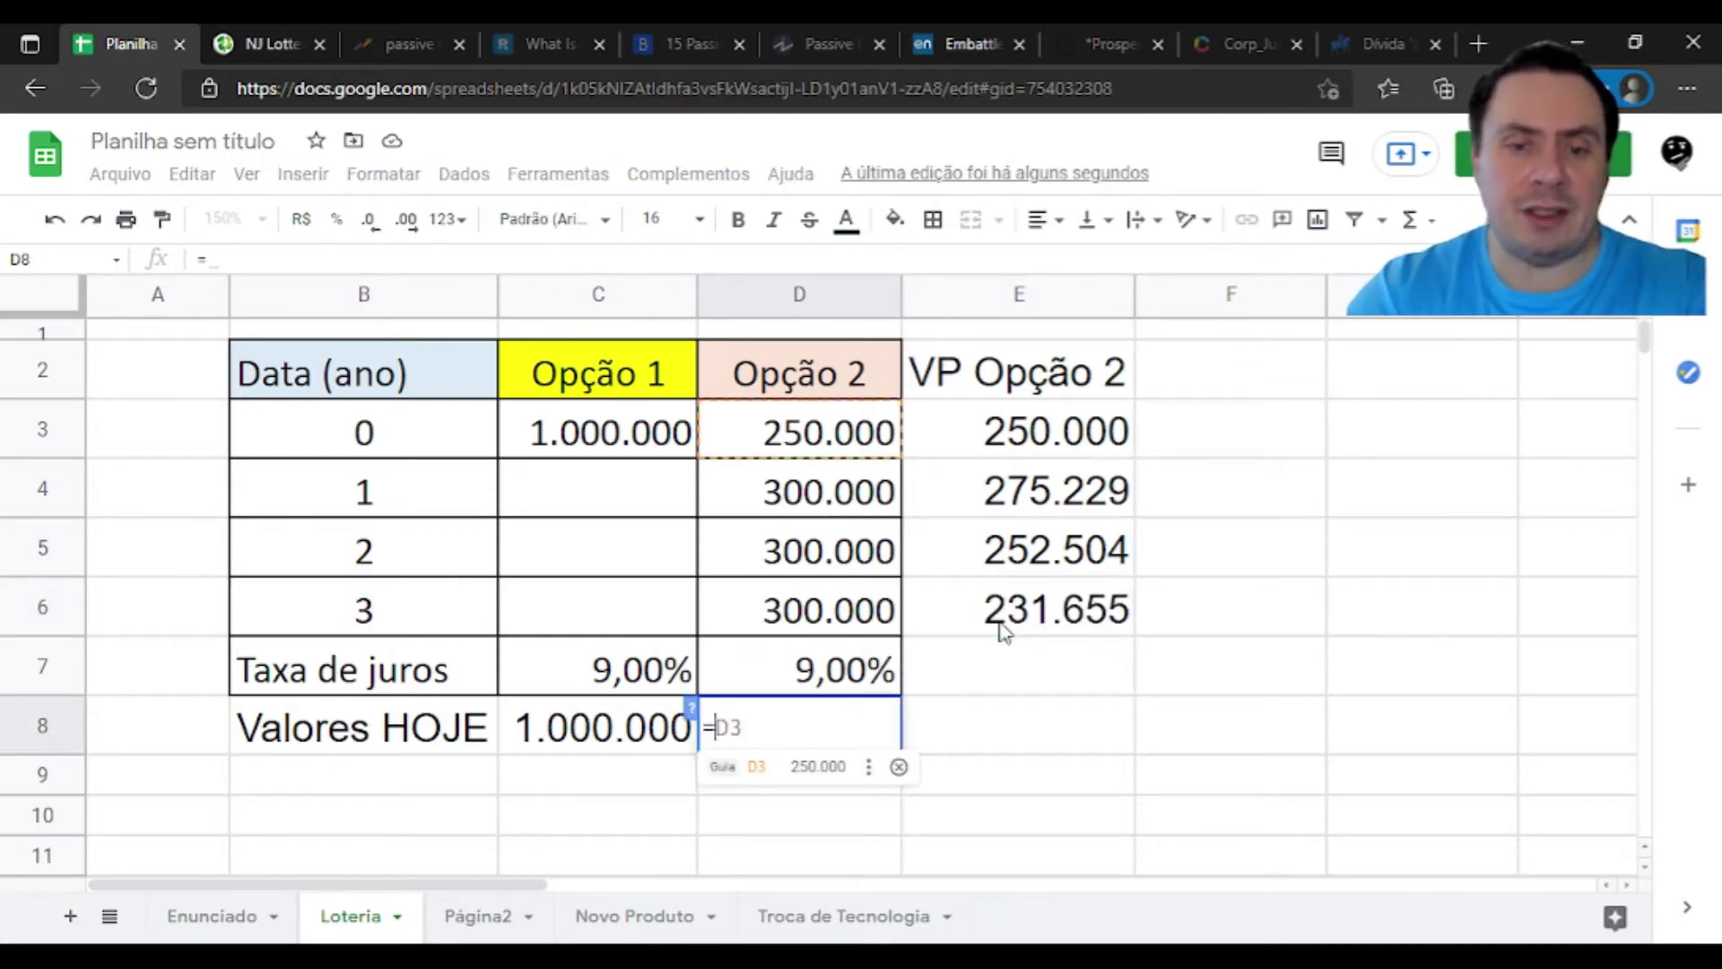
text(som)
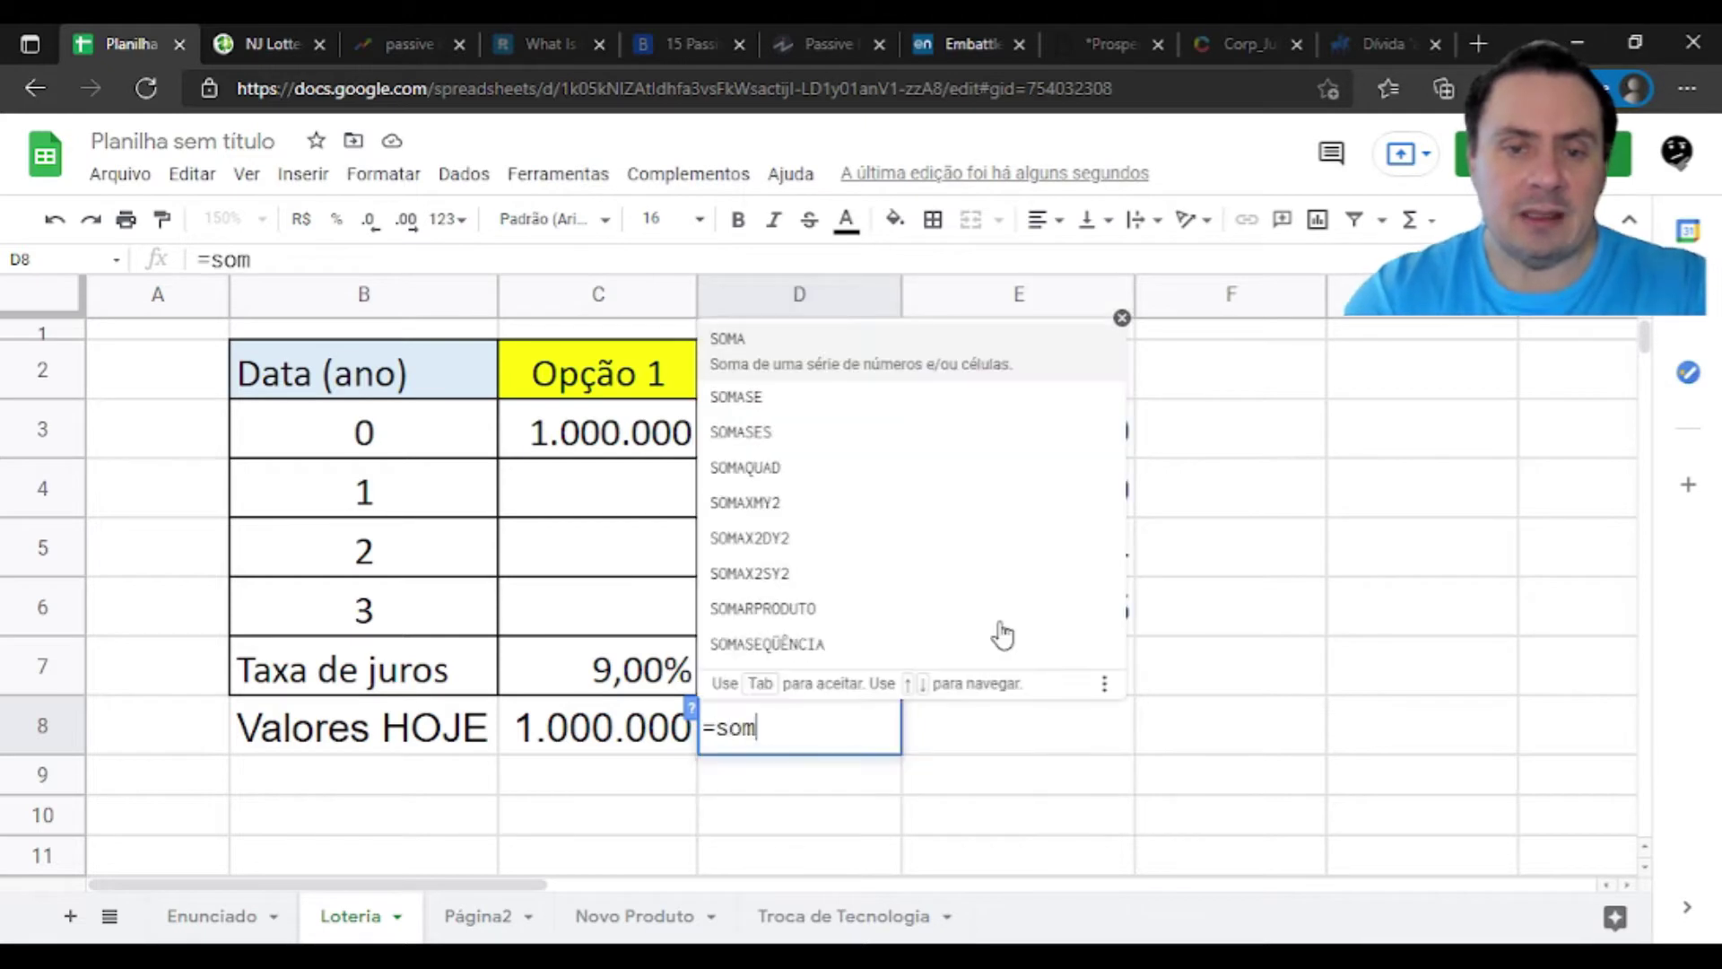
key(Tab)
key(Up)
key(Right)
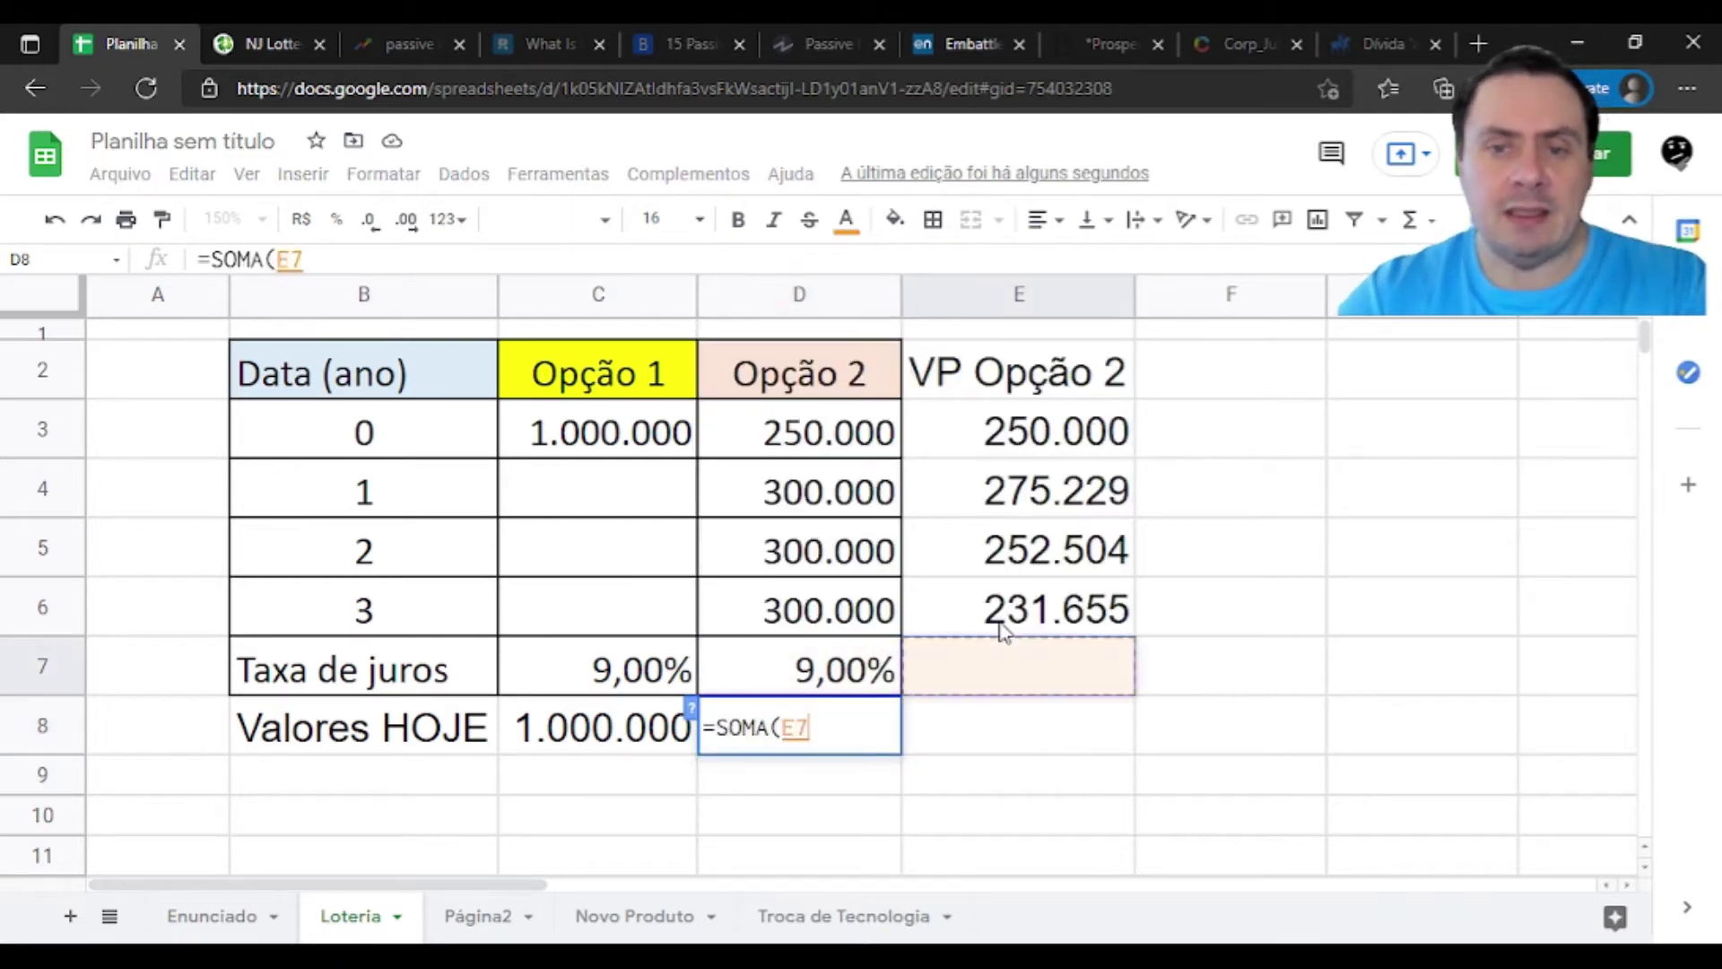
key(Up)
key(shift+Up)
key(shift+Up)
key(shift+Up)
text())
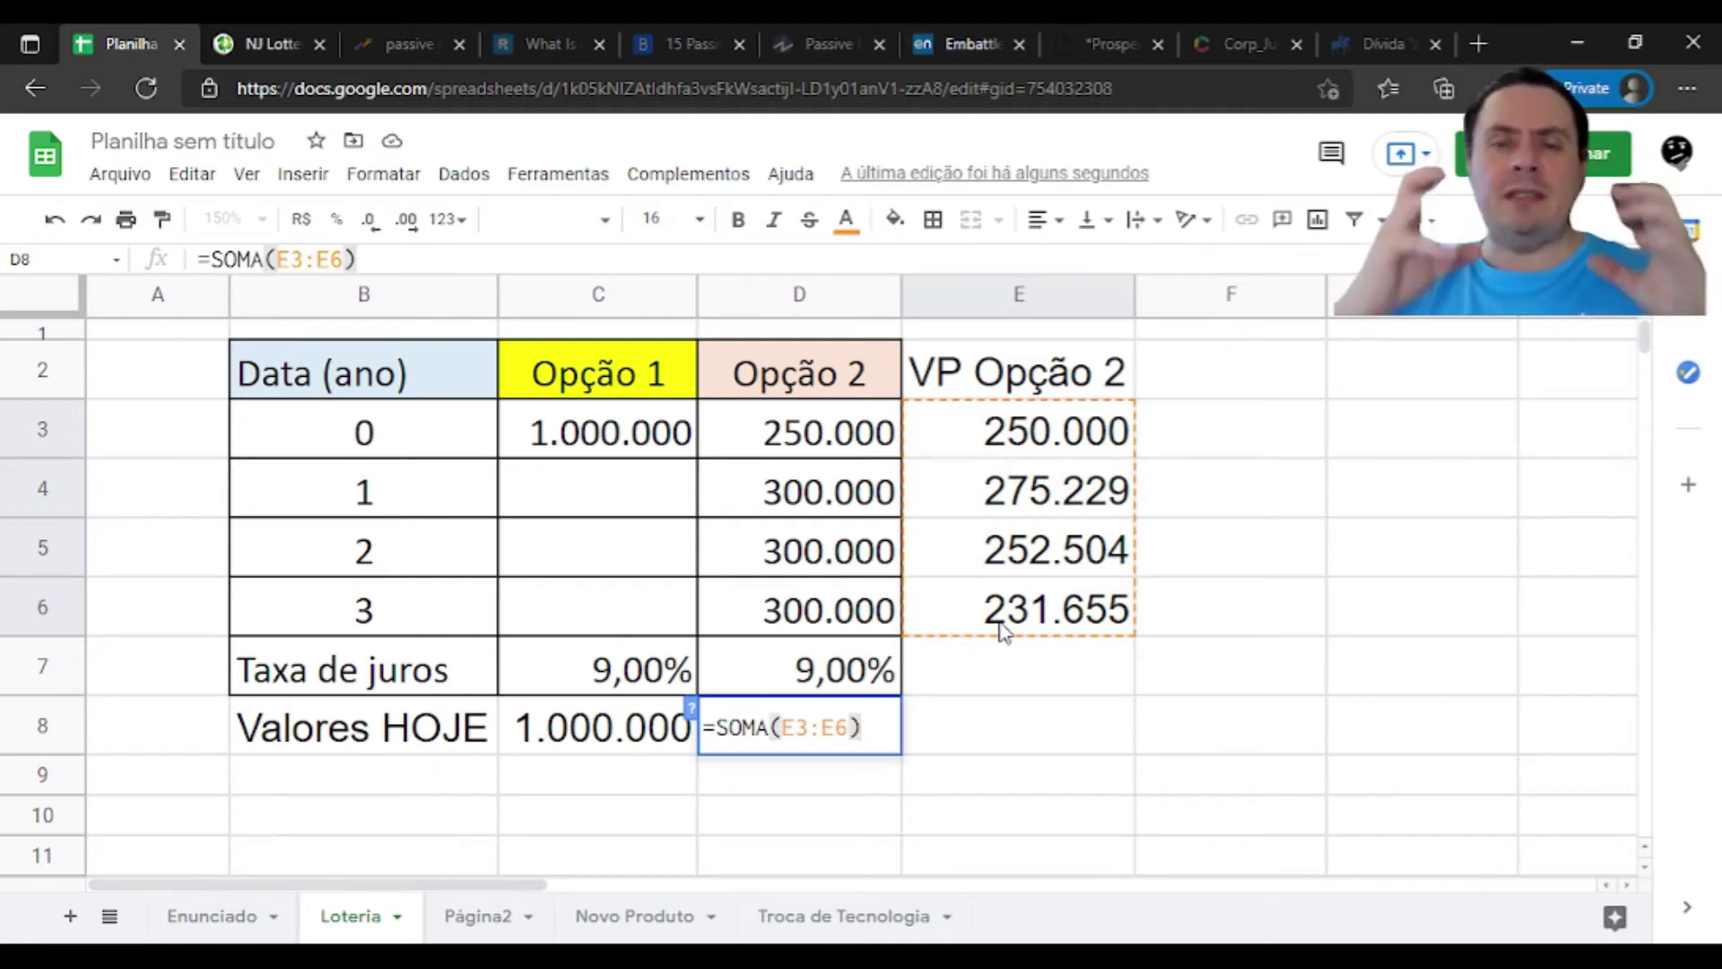
key(Return)
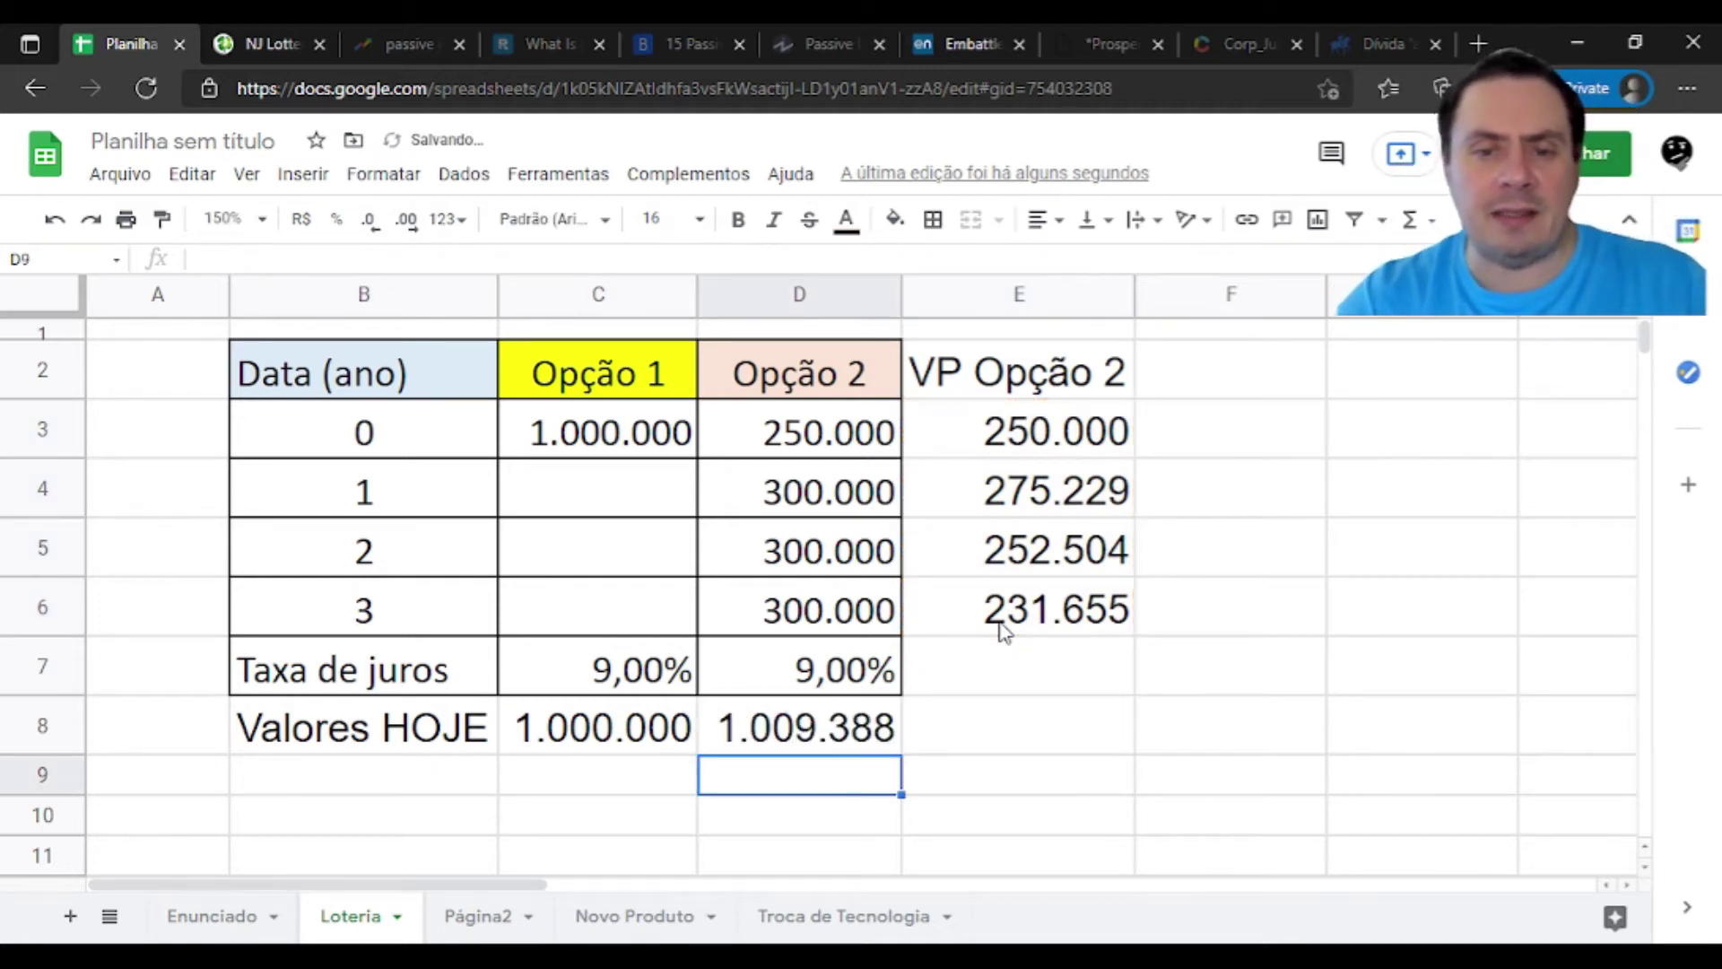
Link the Option 2 interest rate in D7 to the Option 1 rate with =C7
key(Up)
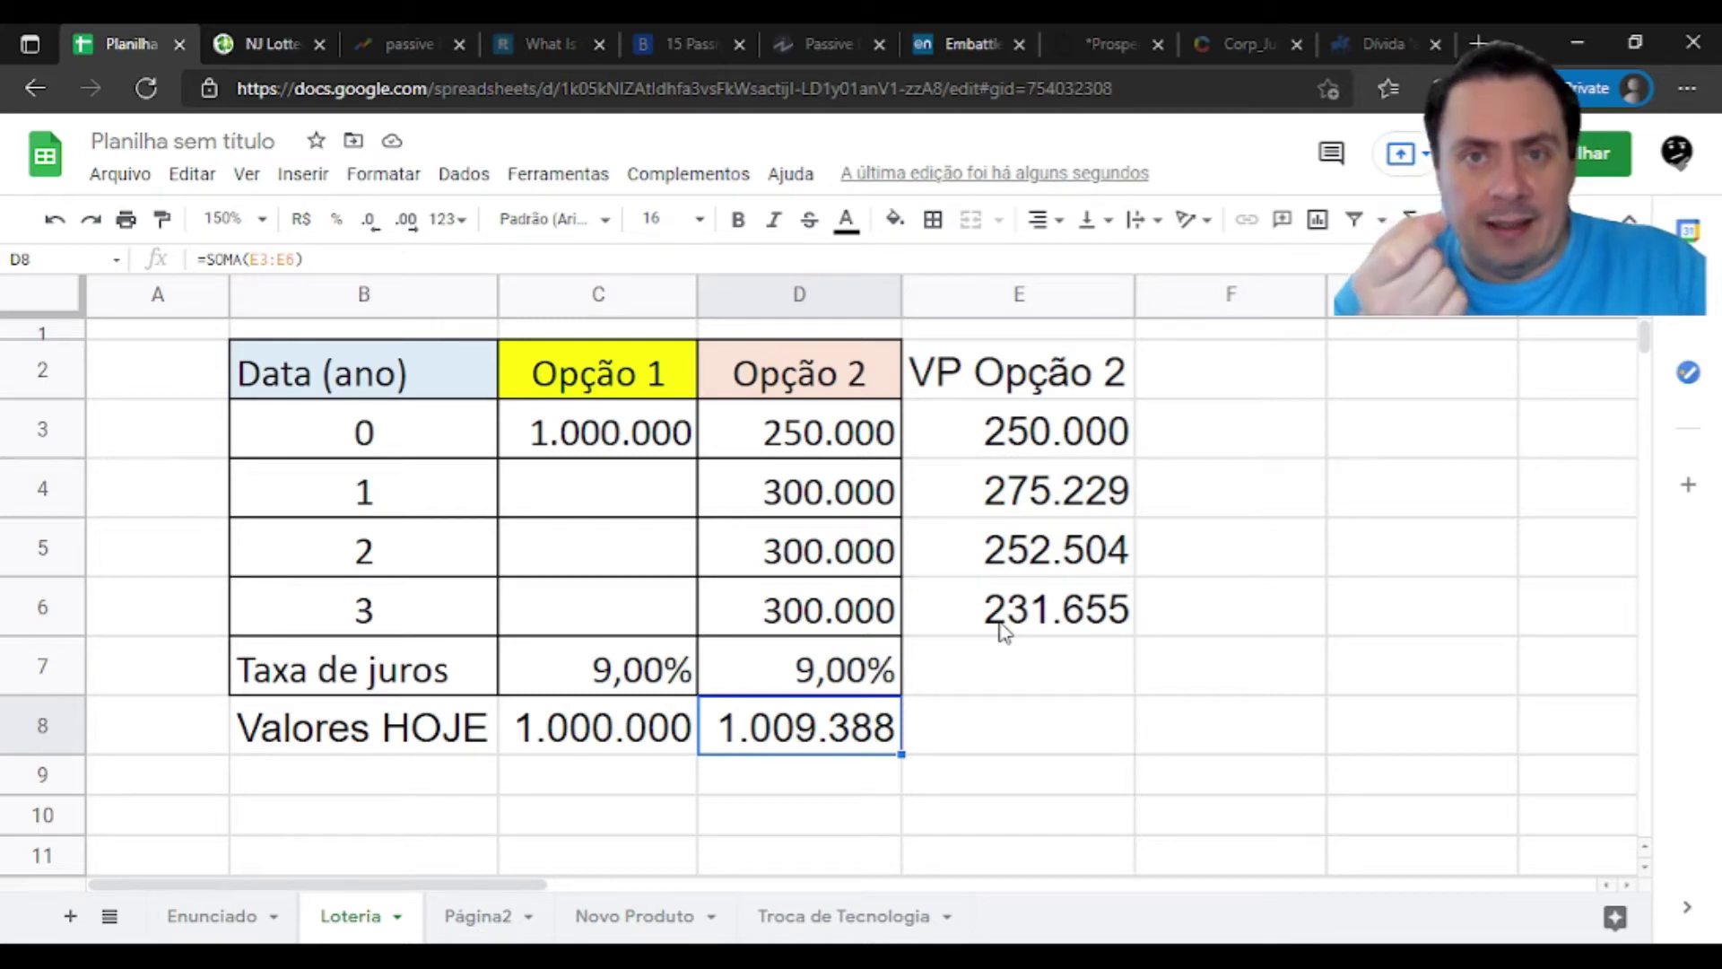
key(Left)
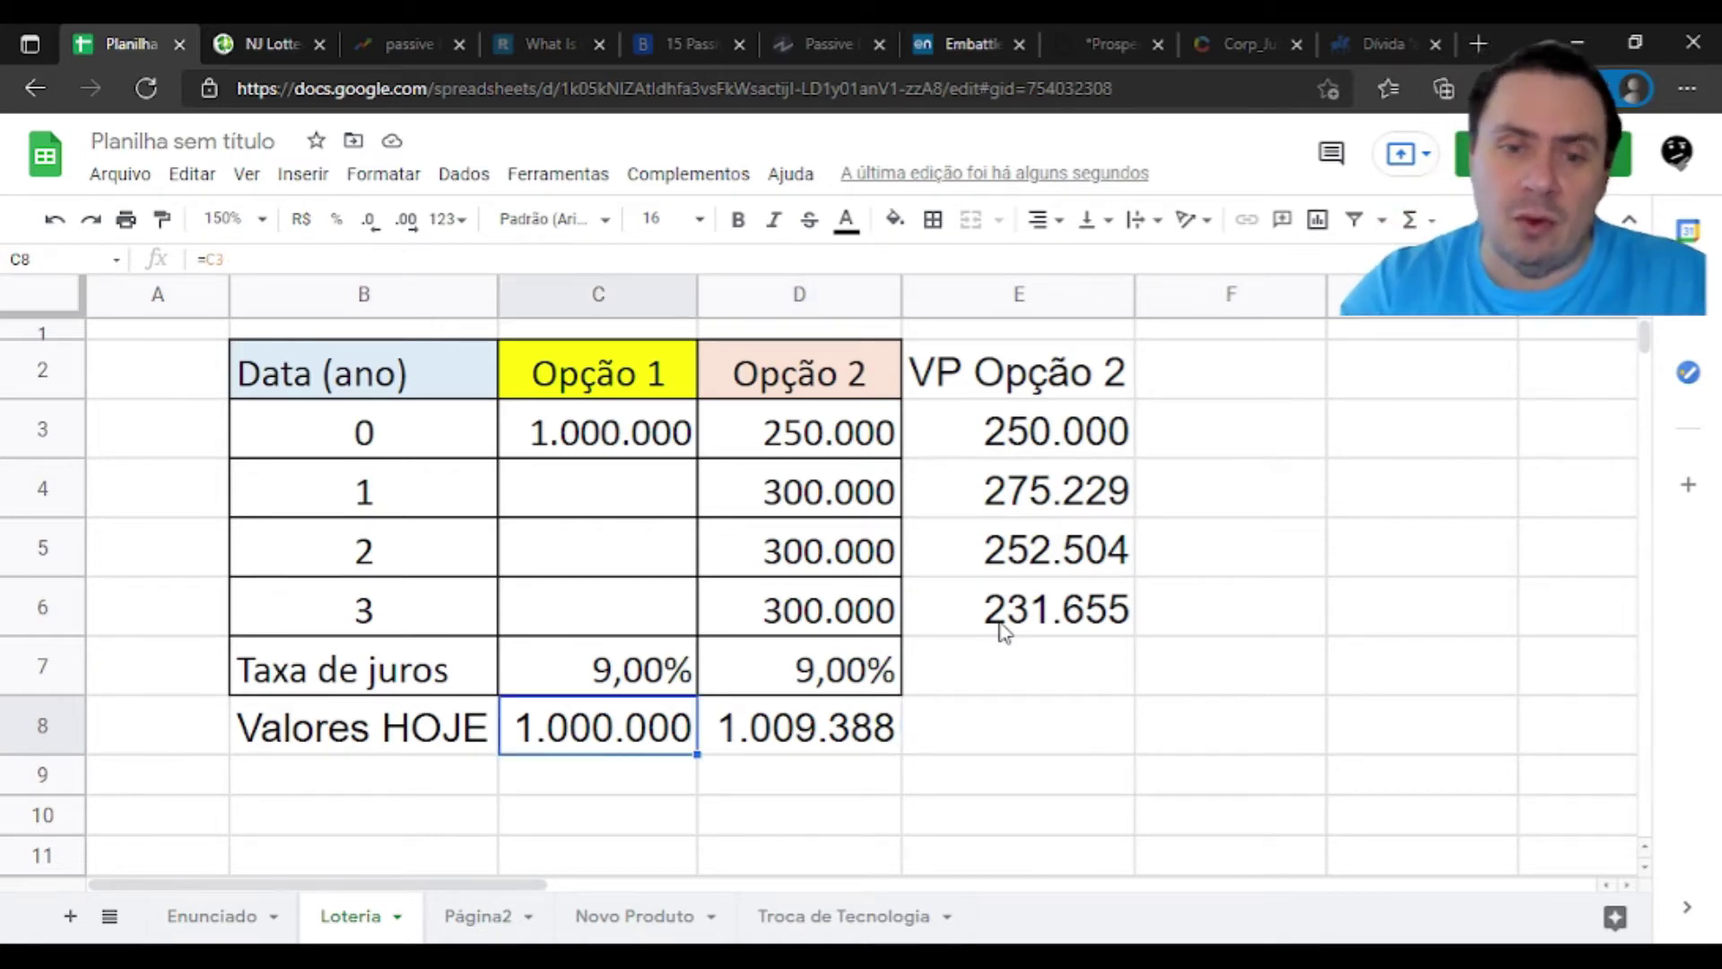
key(Right)
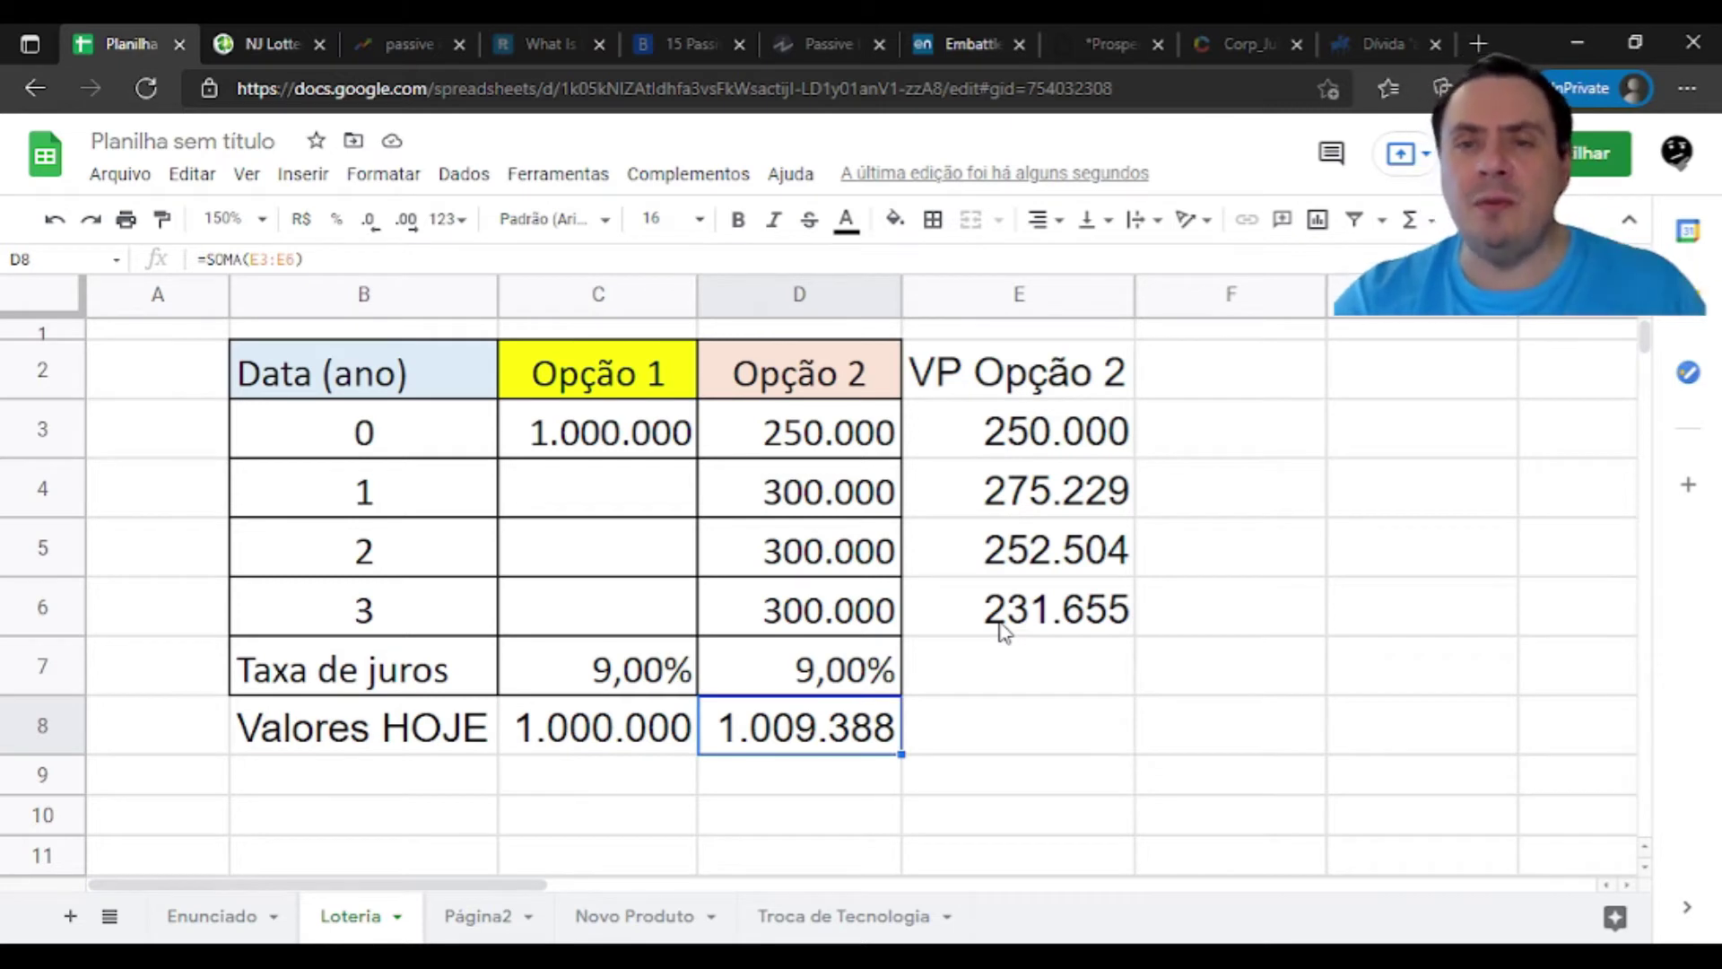
key(Up)
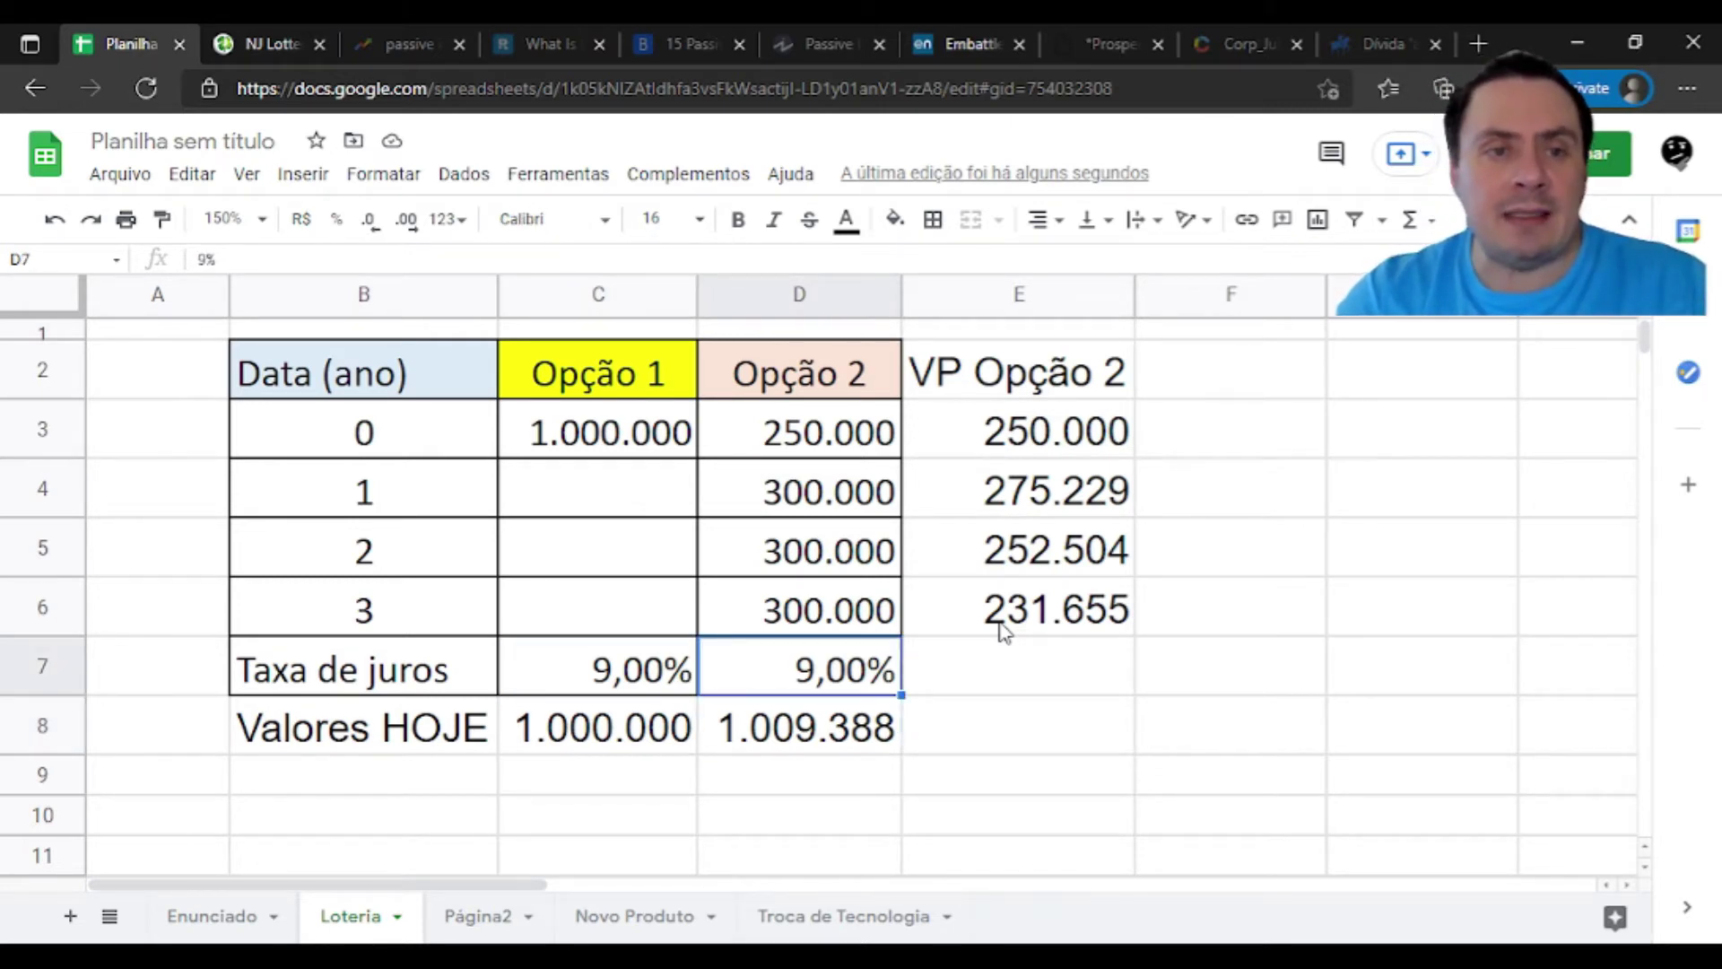
text(=)
key(Left)
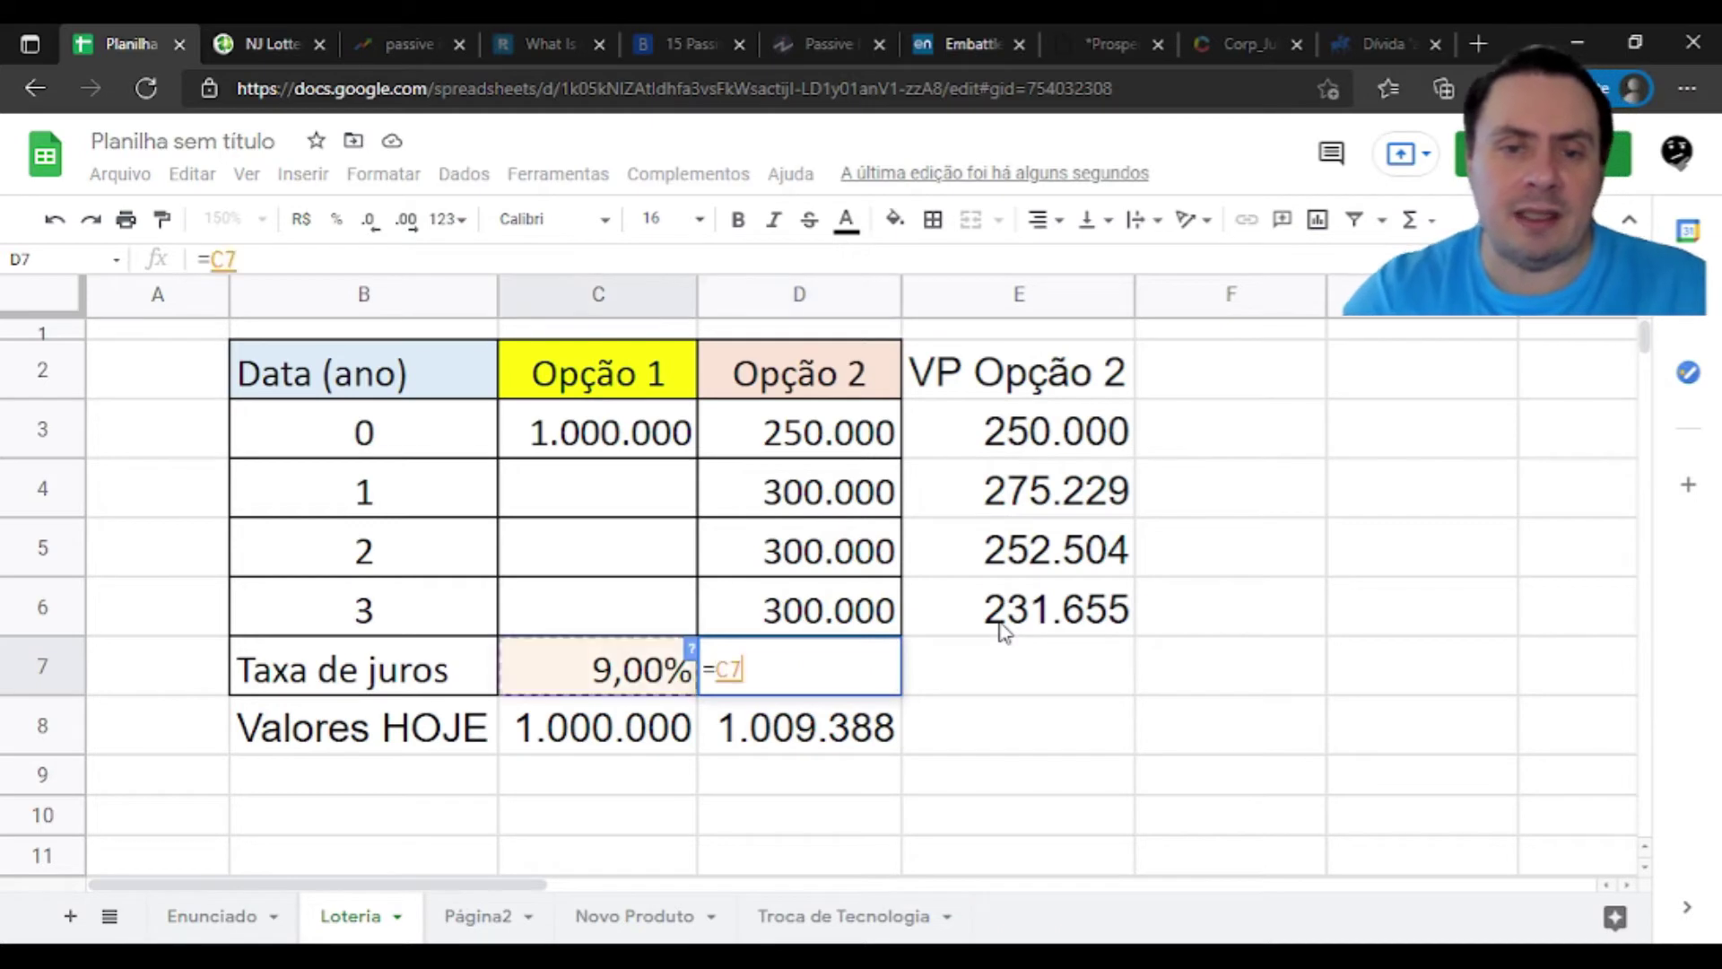
key(Return)
Try an interest rate of 9,5% in cell C7
key(Up)
key(Left)
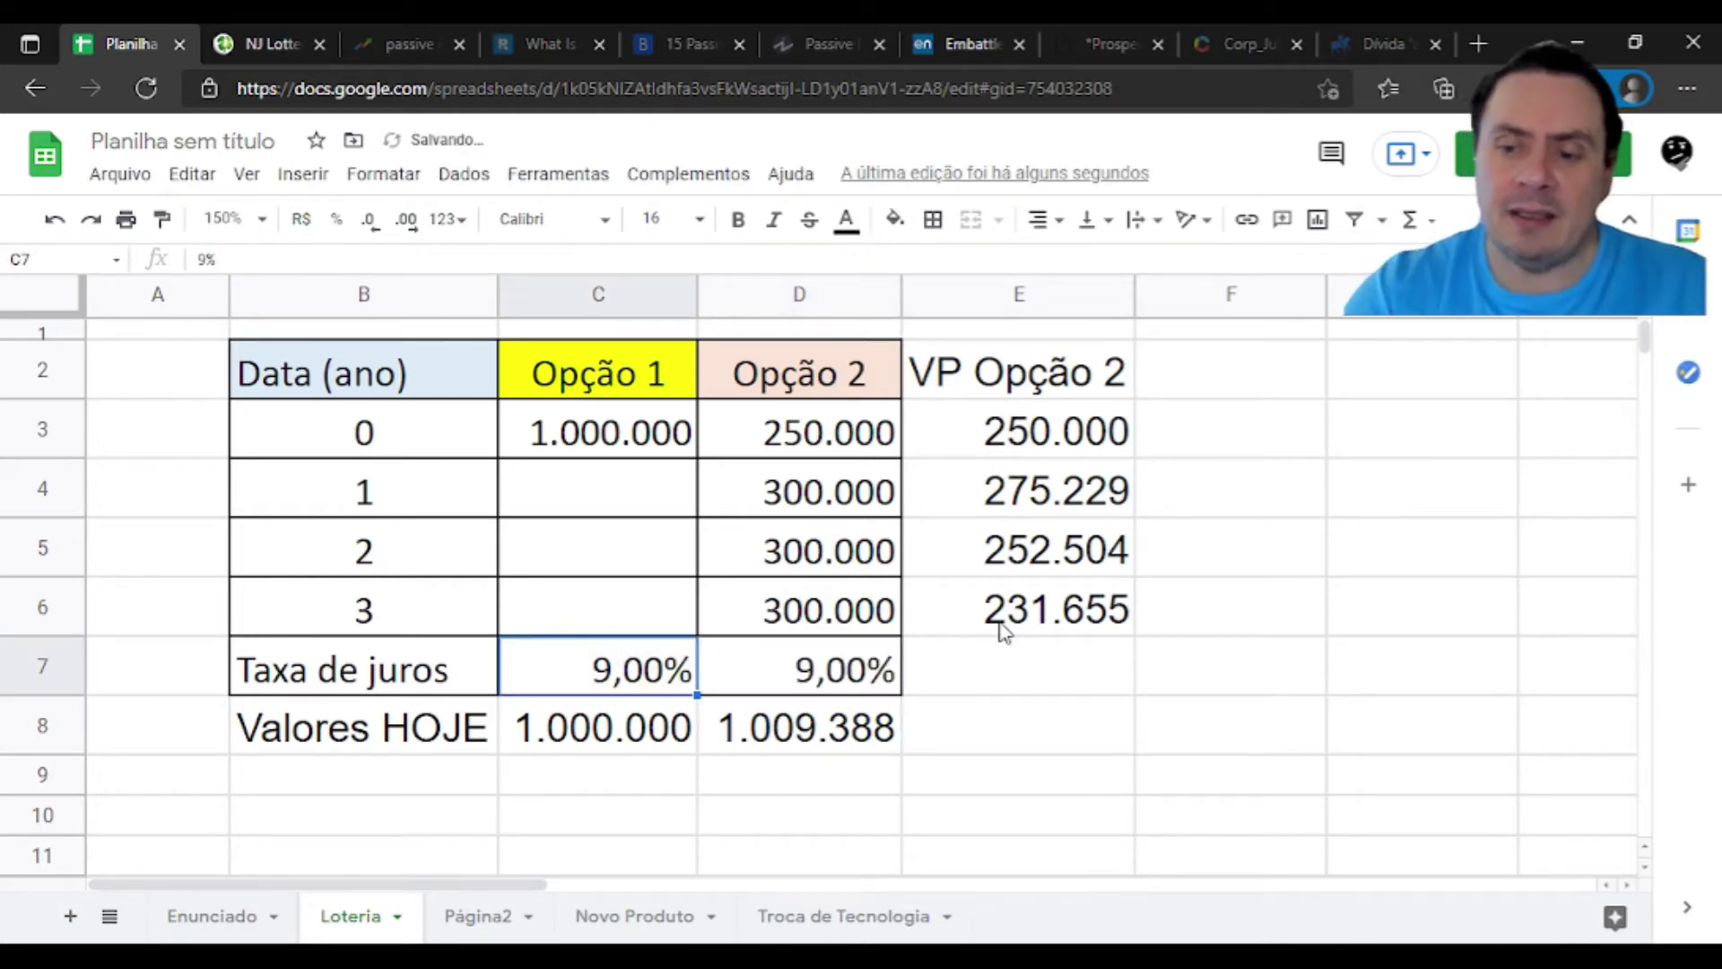
text(9,5)
key(Return)
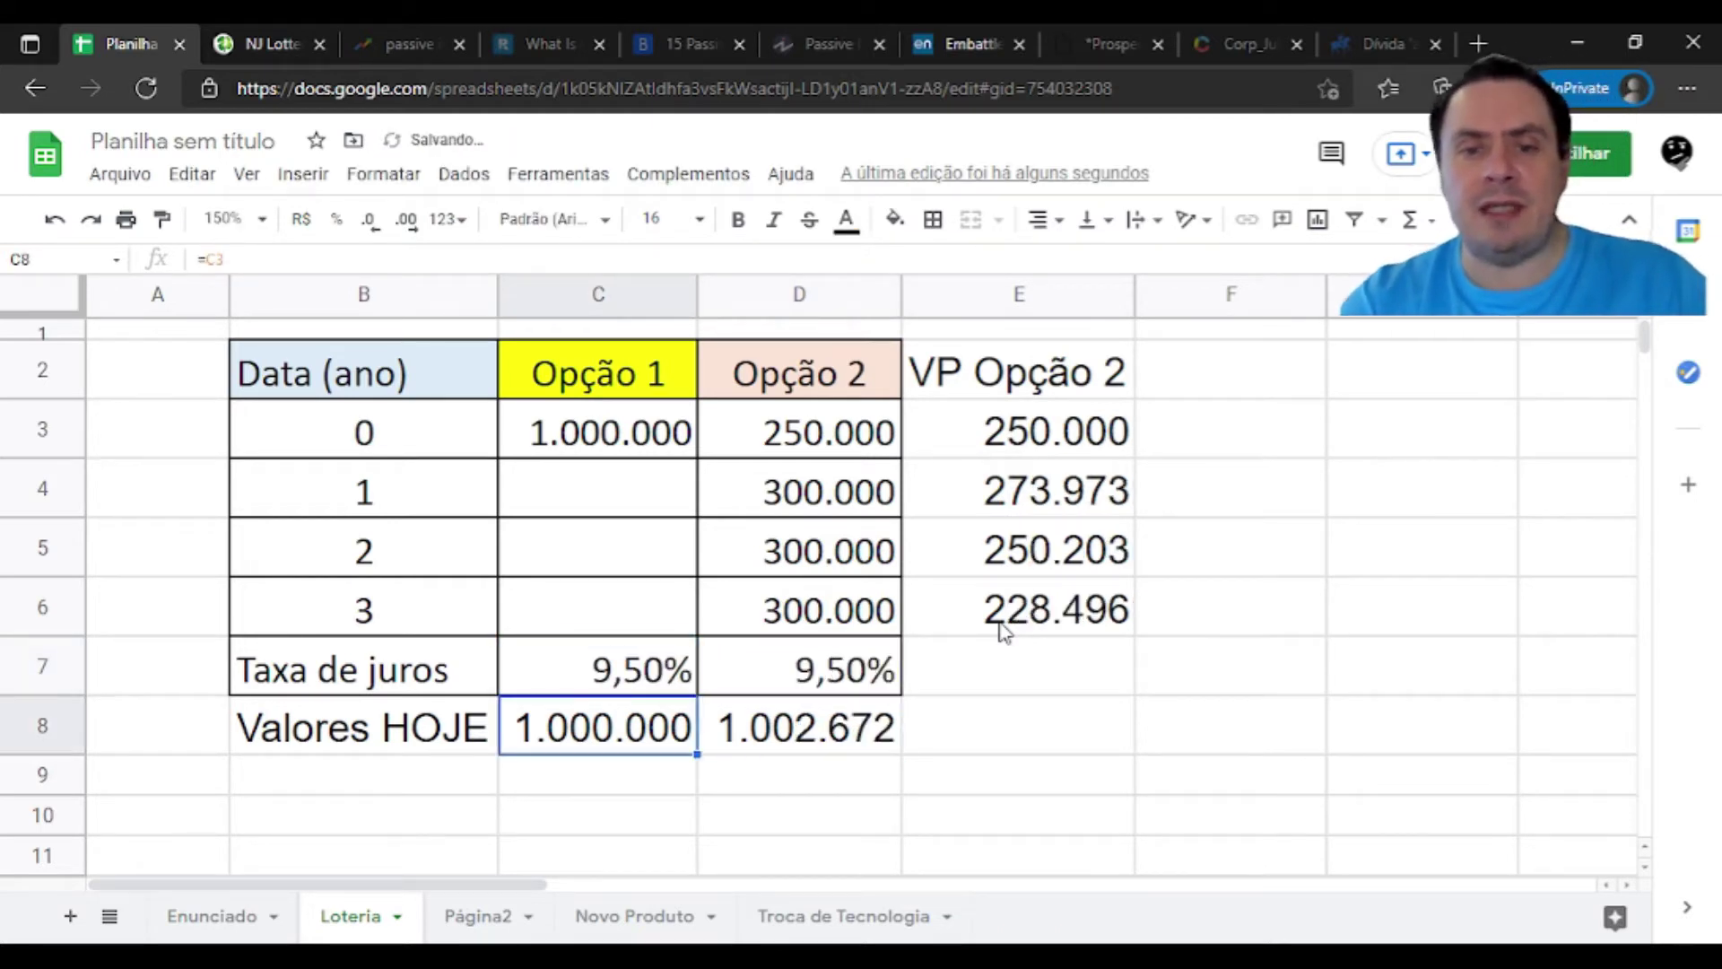
Set the interest rate in cell C7 to 10%
key(Up)
text(10)
key(Return)
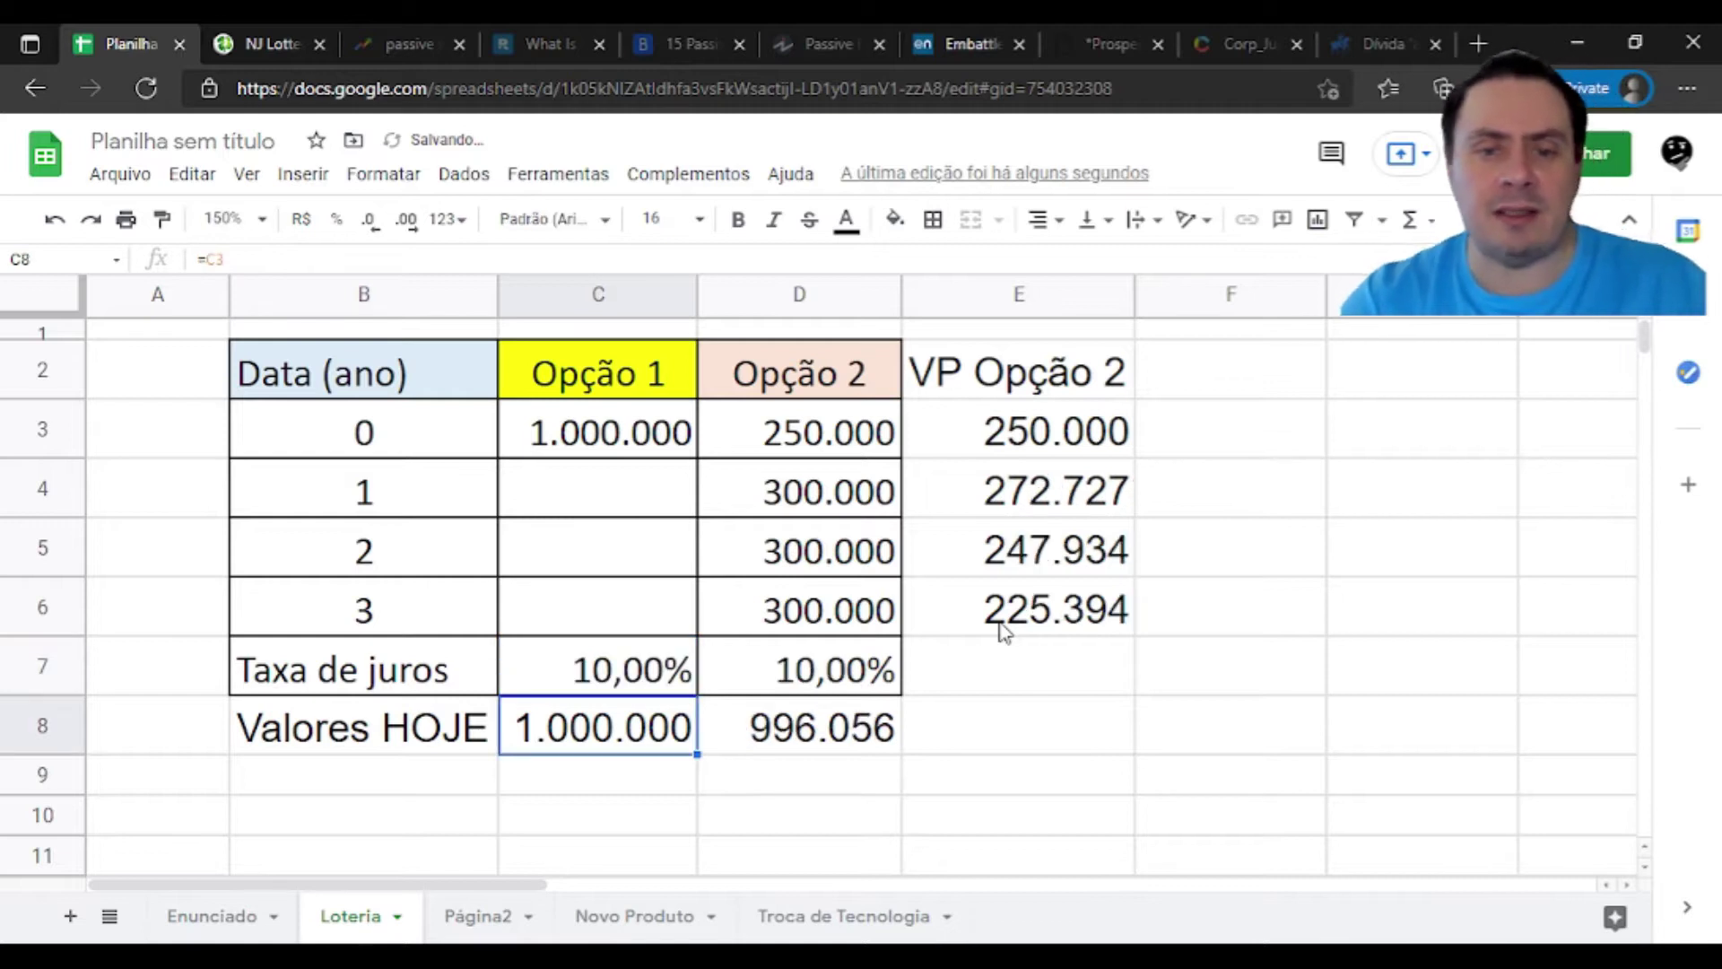
Compare the present values of both options in C8 and D8 and inspect the range summed in D8
key(Up)
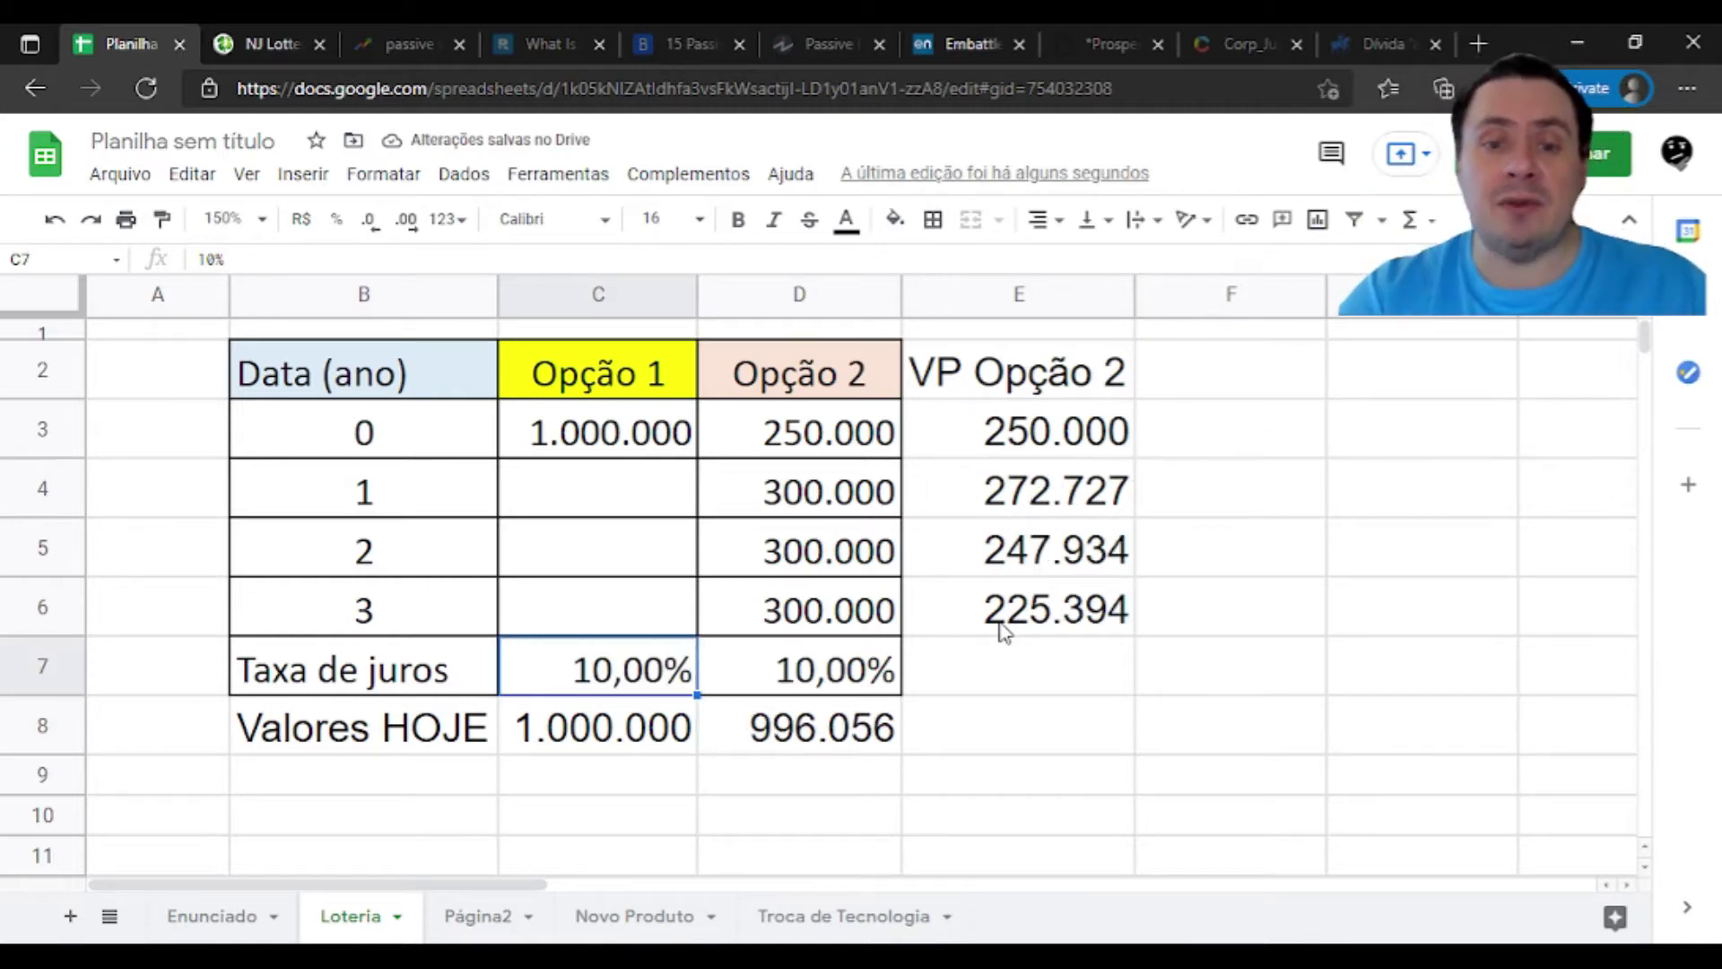
key(Right)
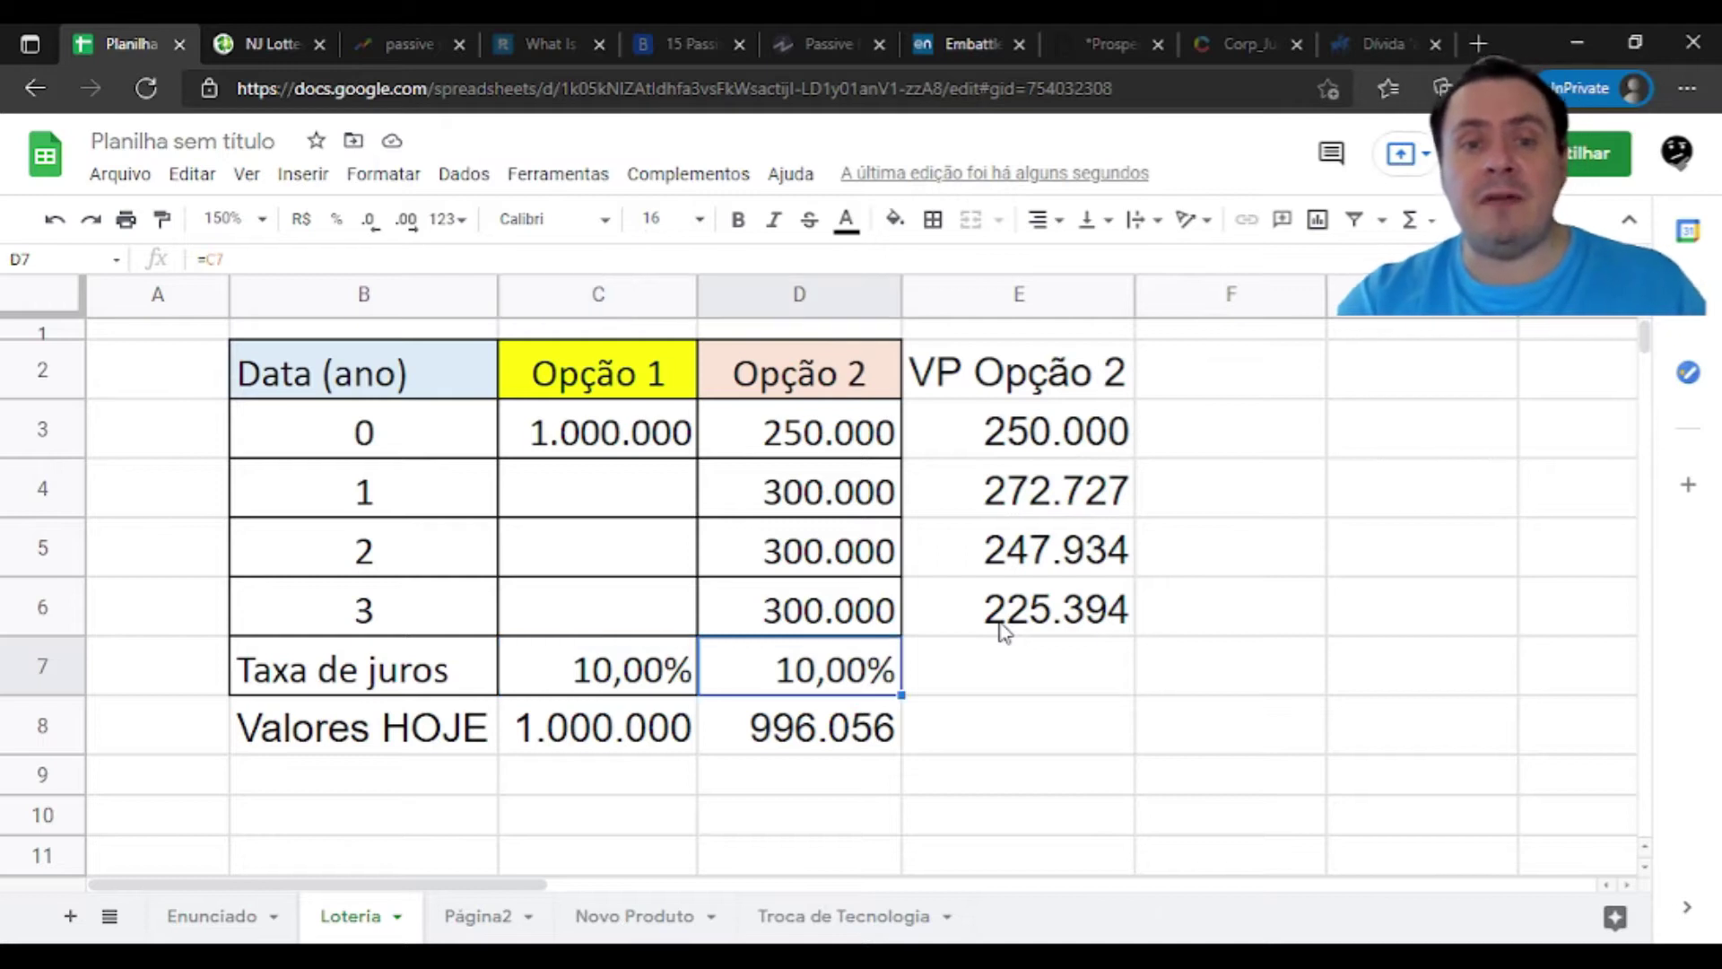
click(625, 743)
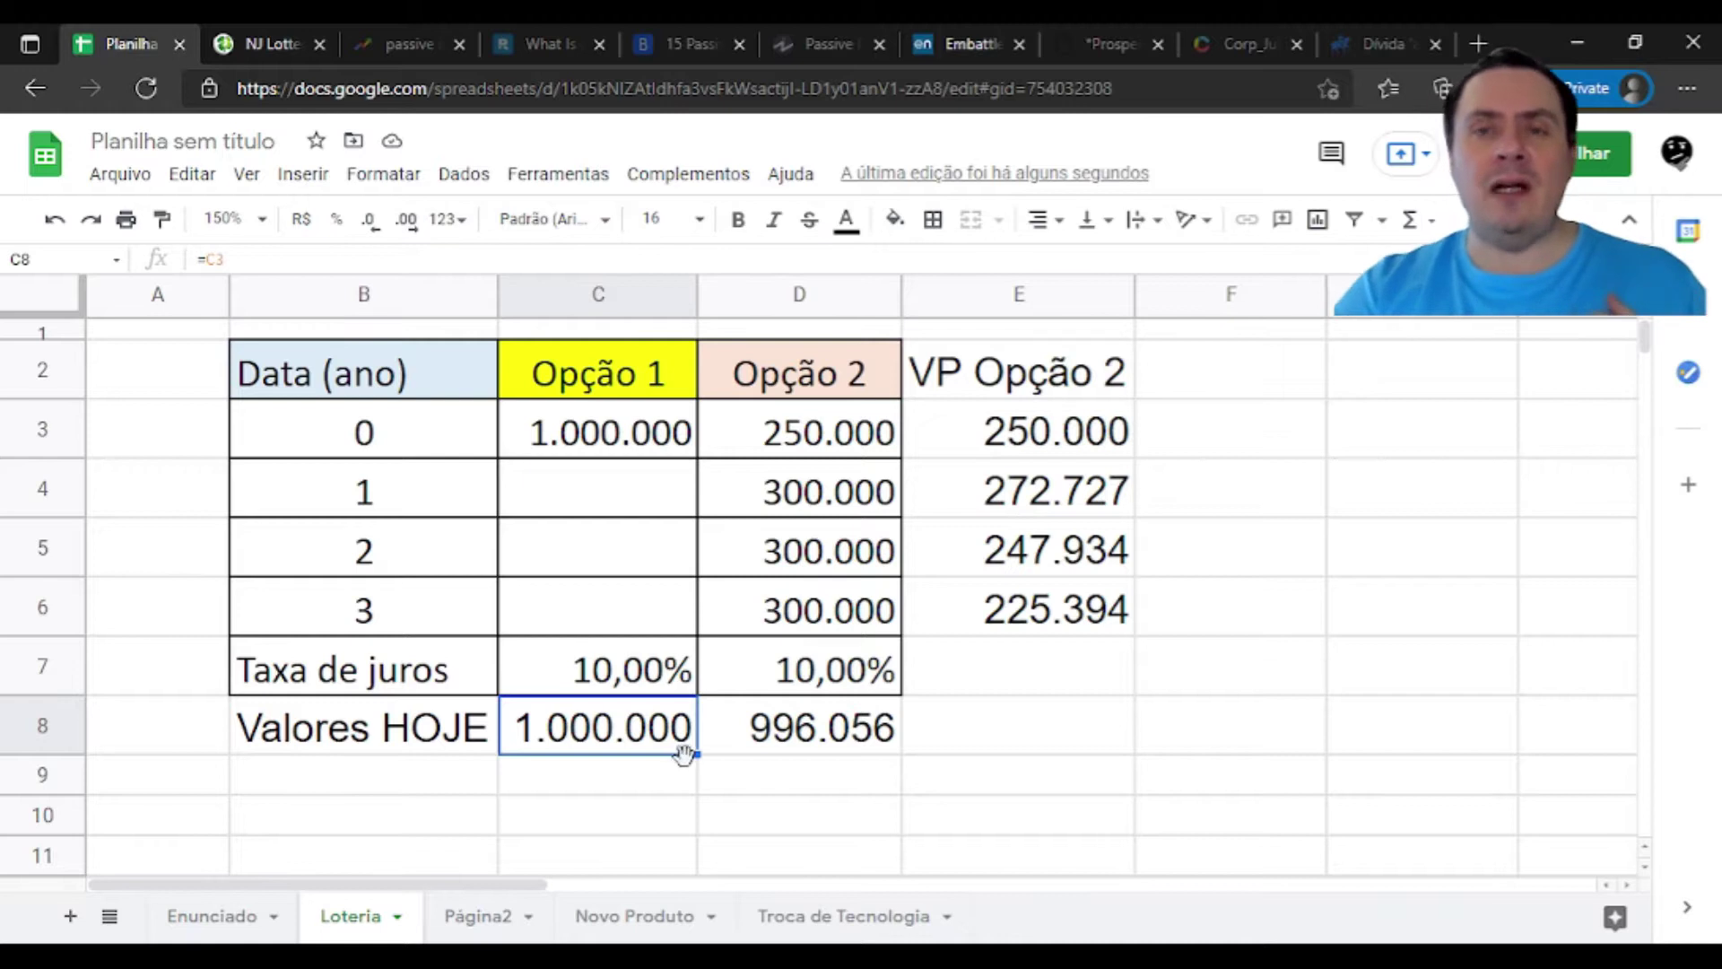
click(824, 729)
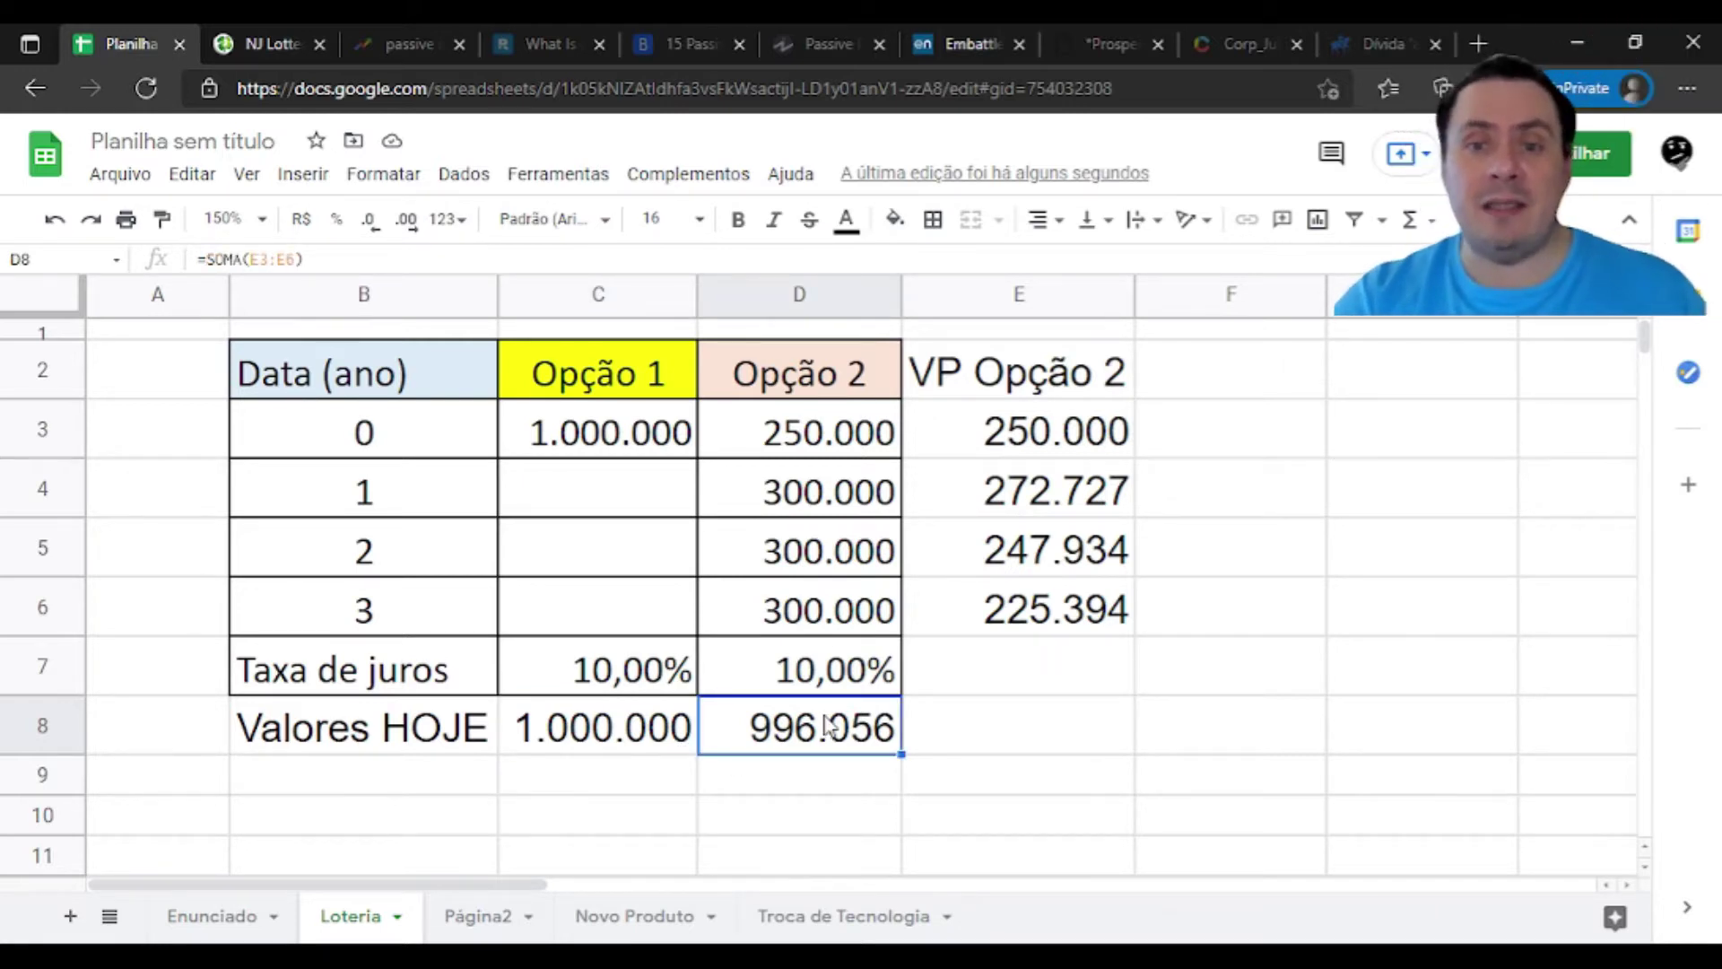
key(F2)
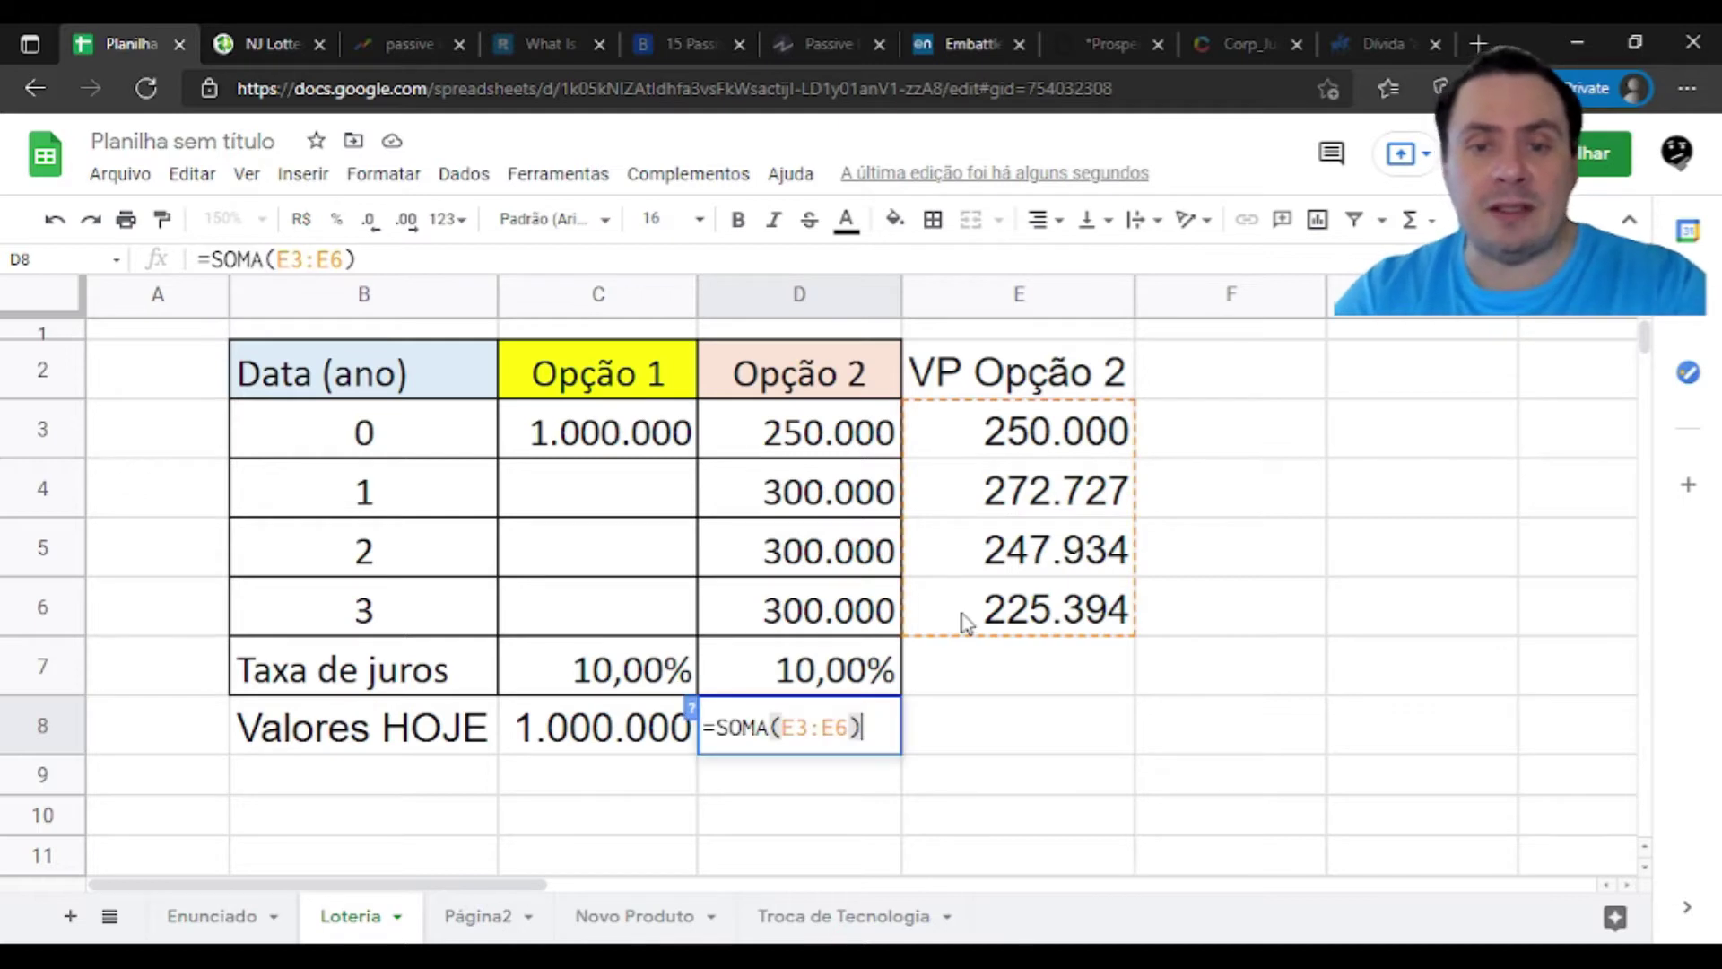
key(Escape)
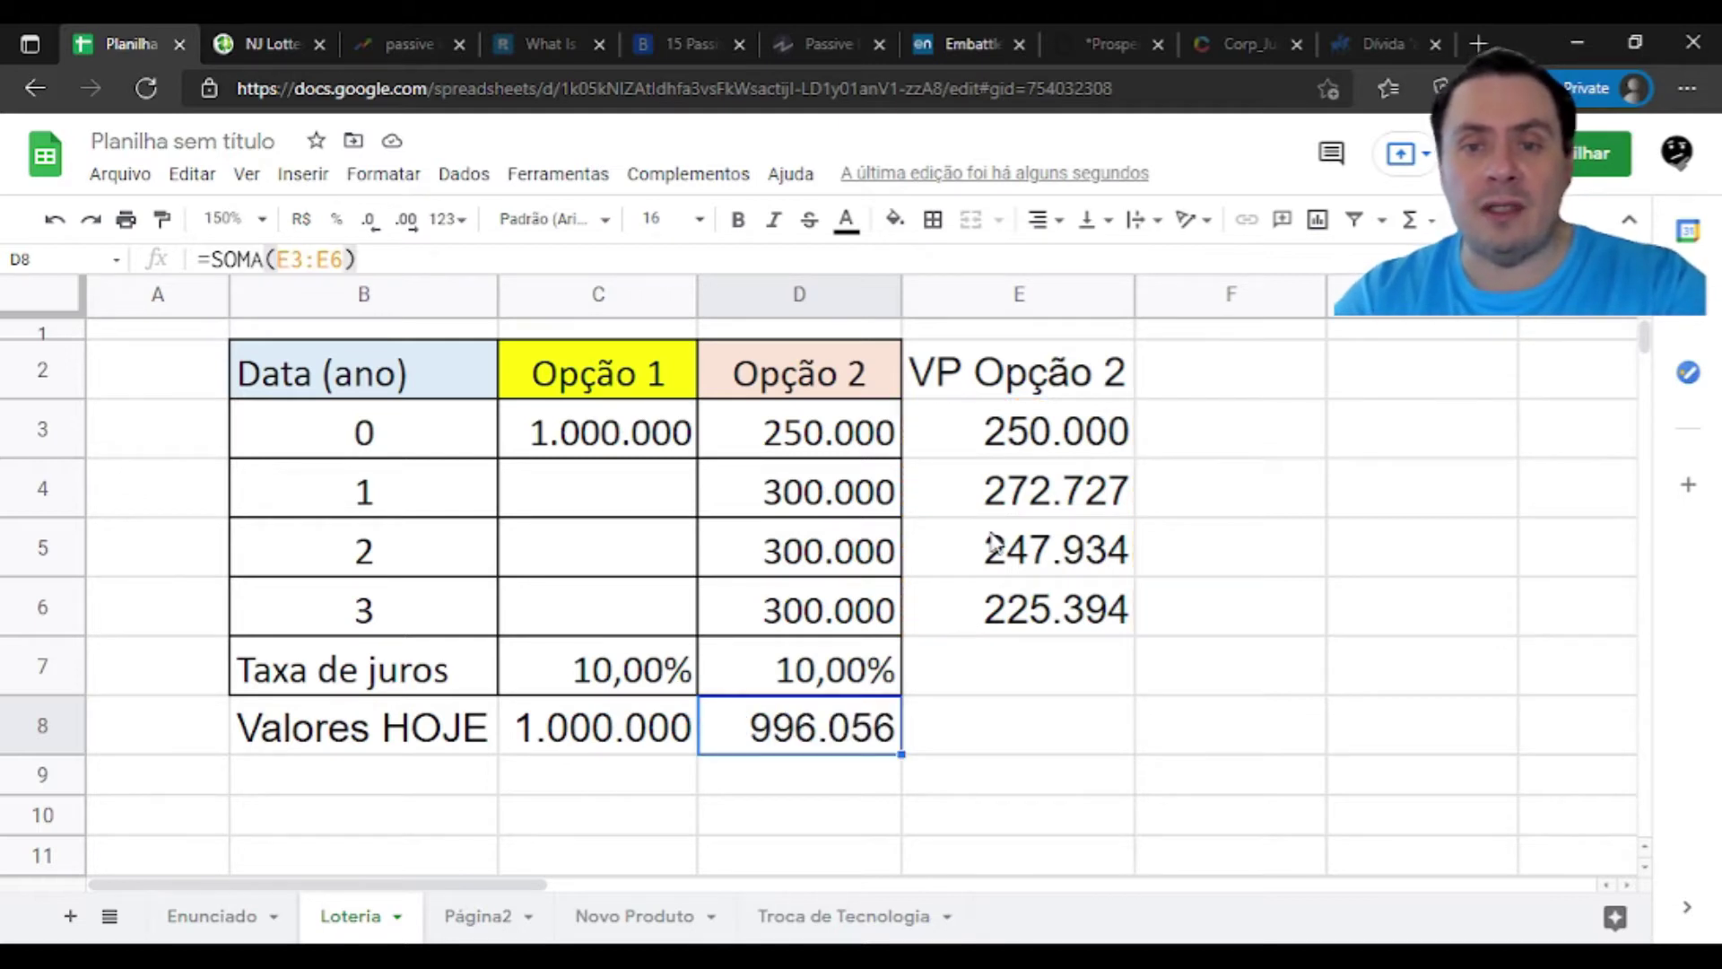
Review the Option 2 present values in column E against the corresponding yearly payments in column D
click(1029, 448)
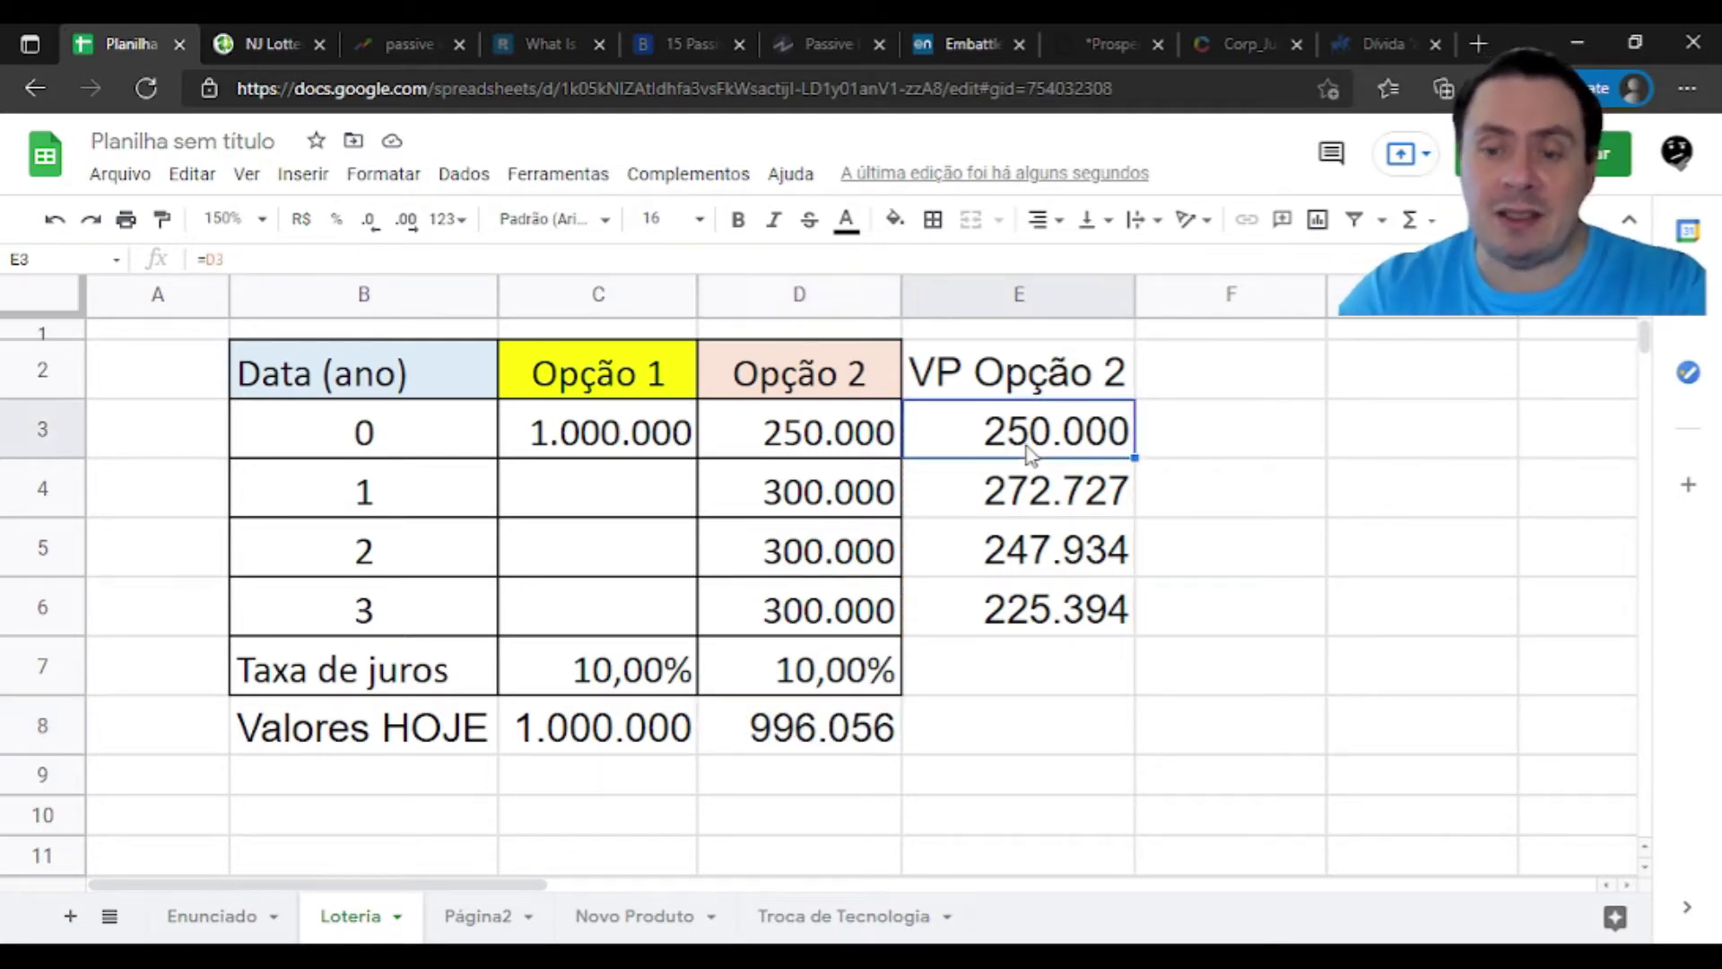
key(Down)
key(Down)
key(Down)
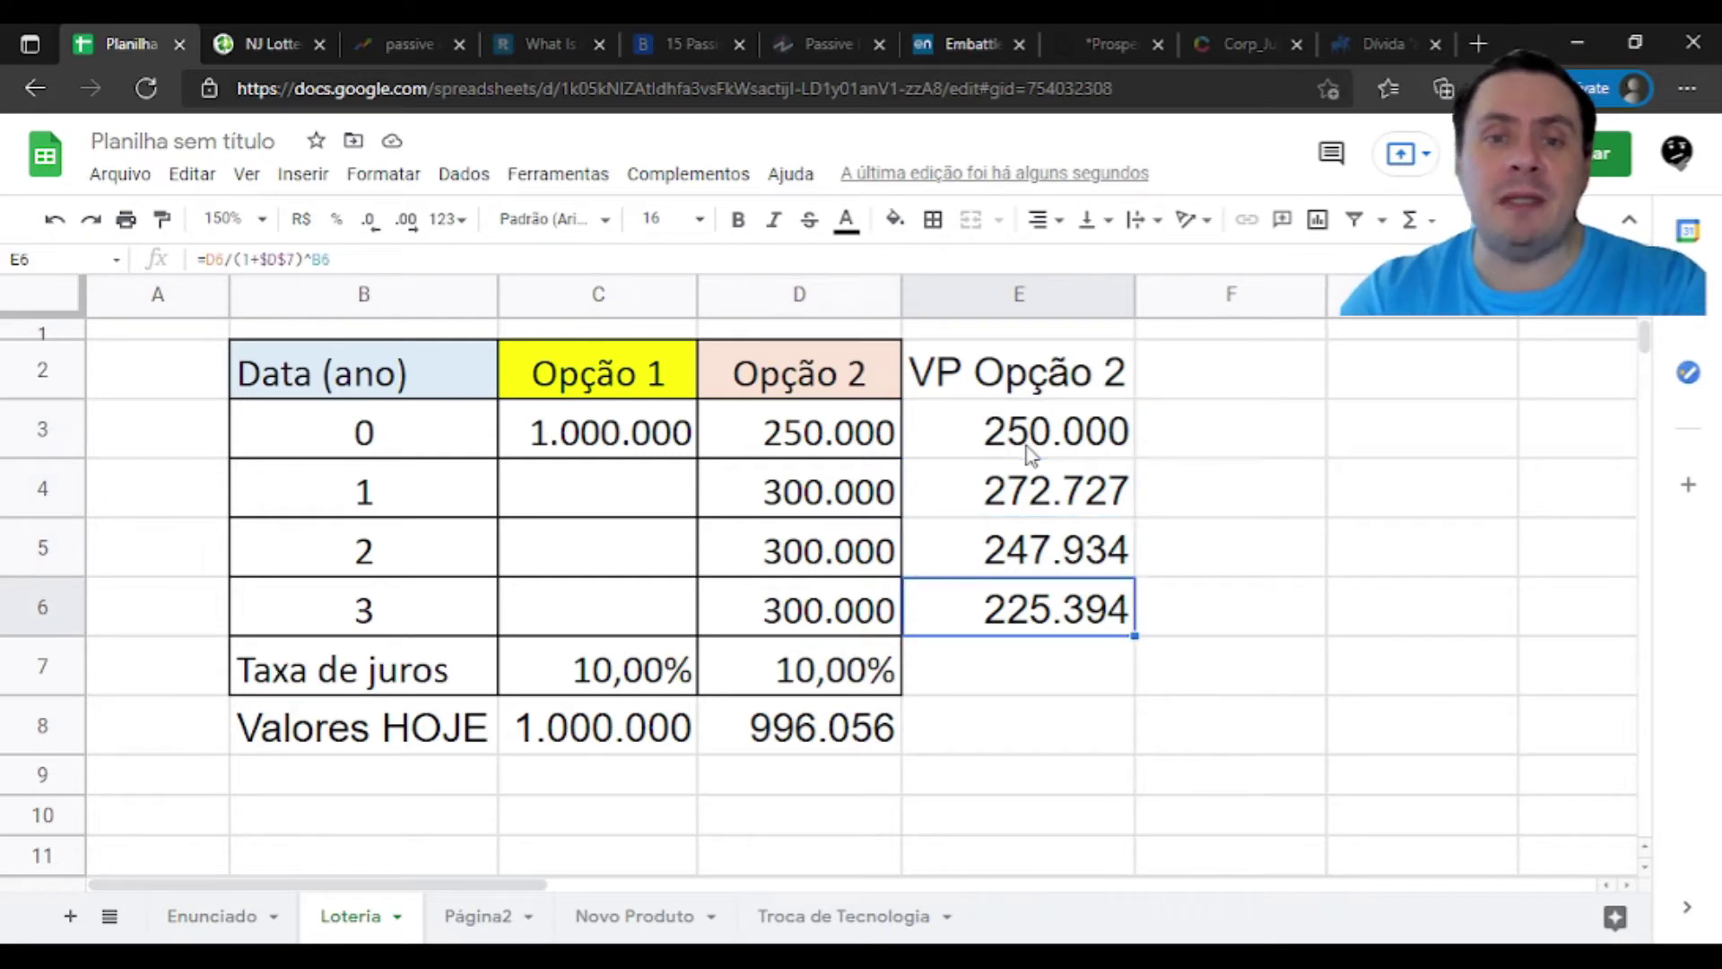
key(Left)
key(Up)
key(Down)
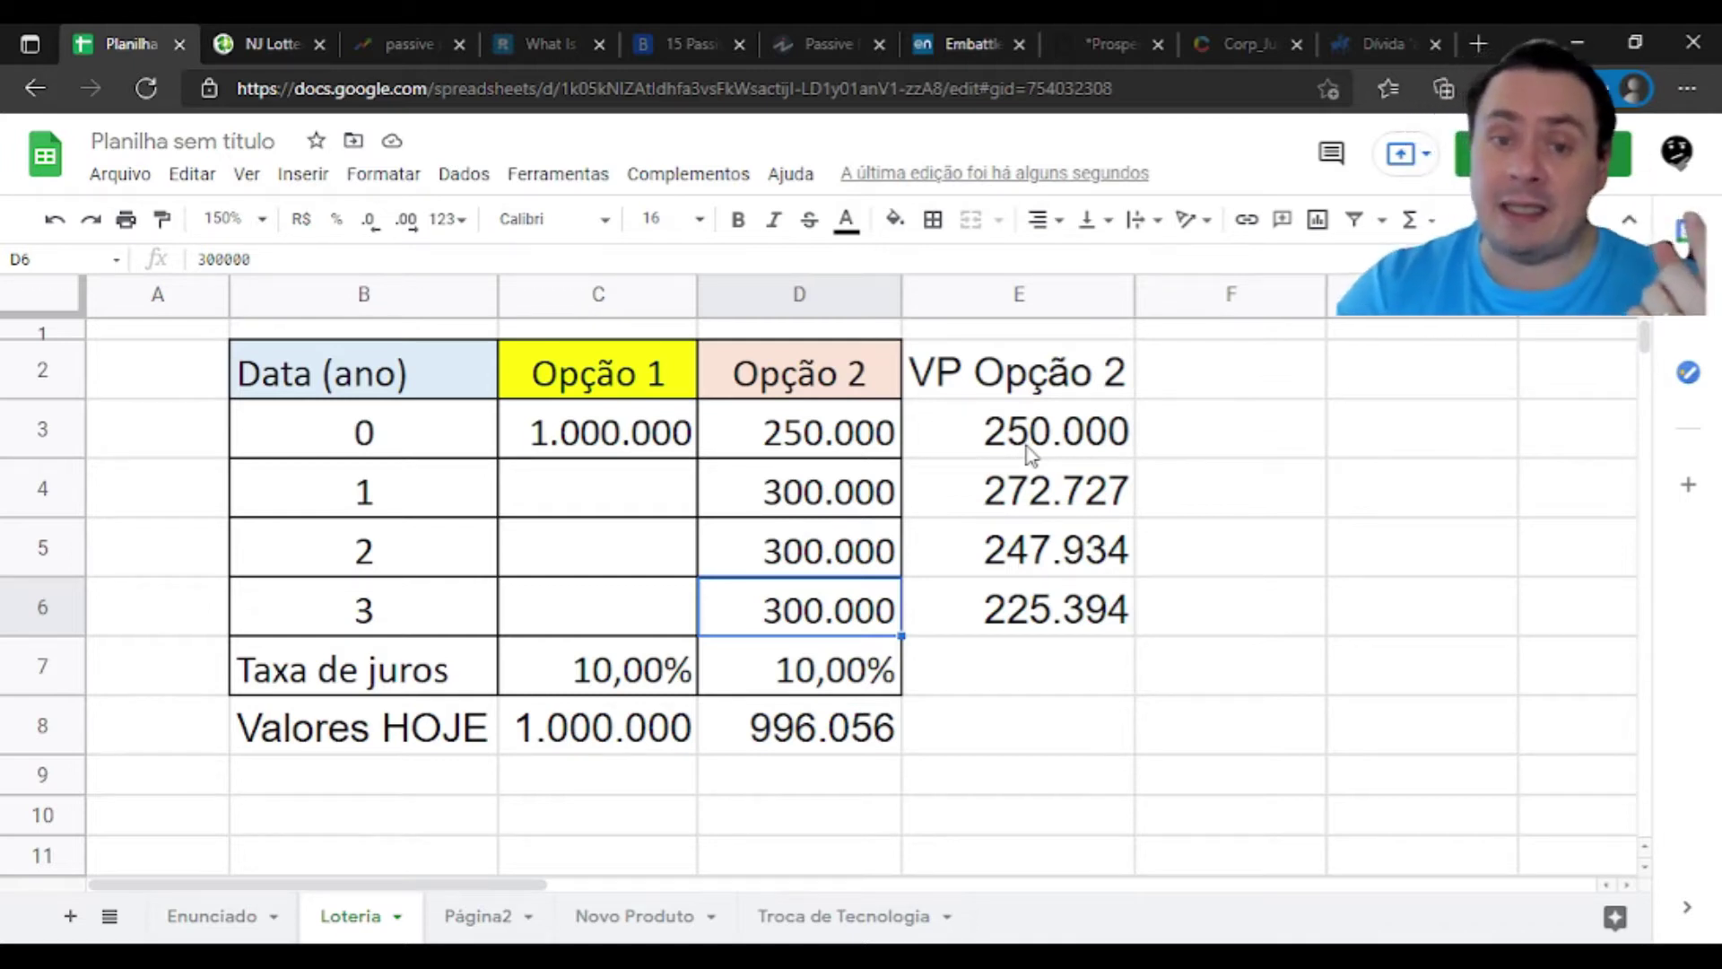
key(Right)
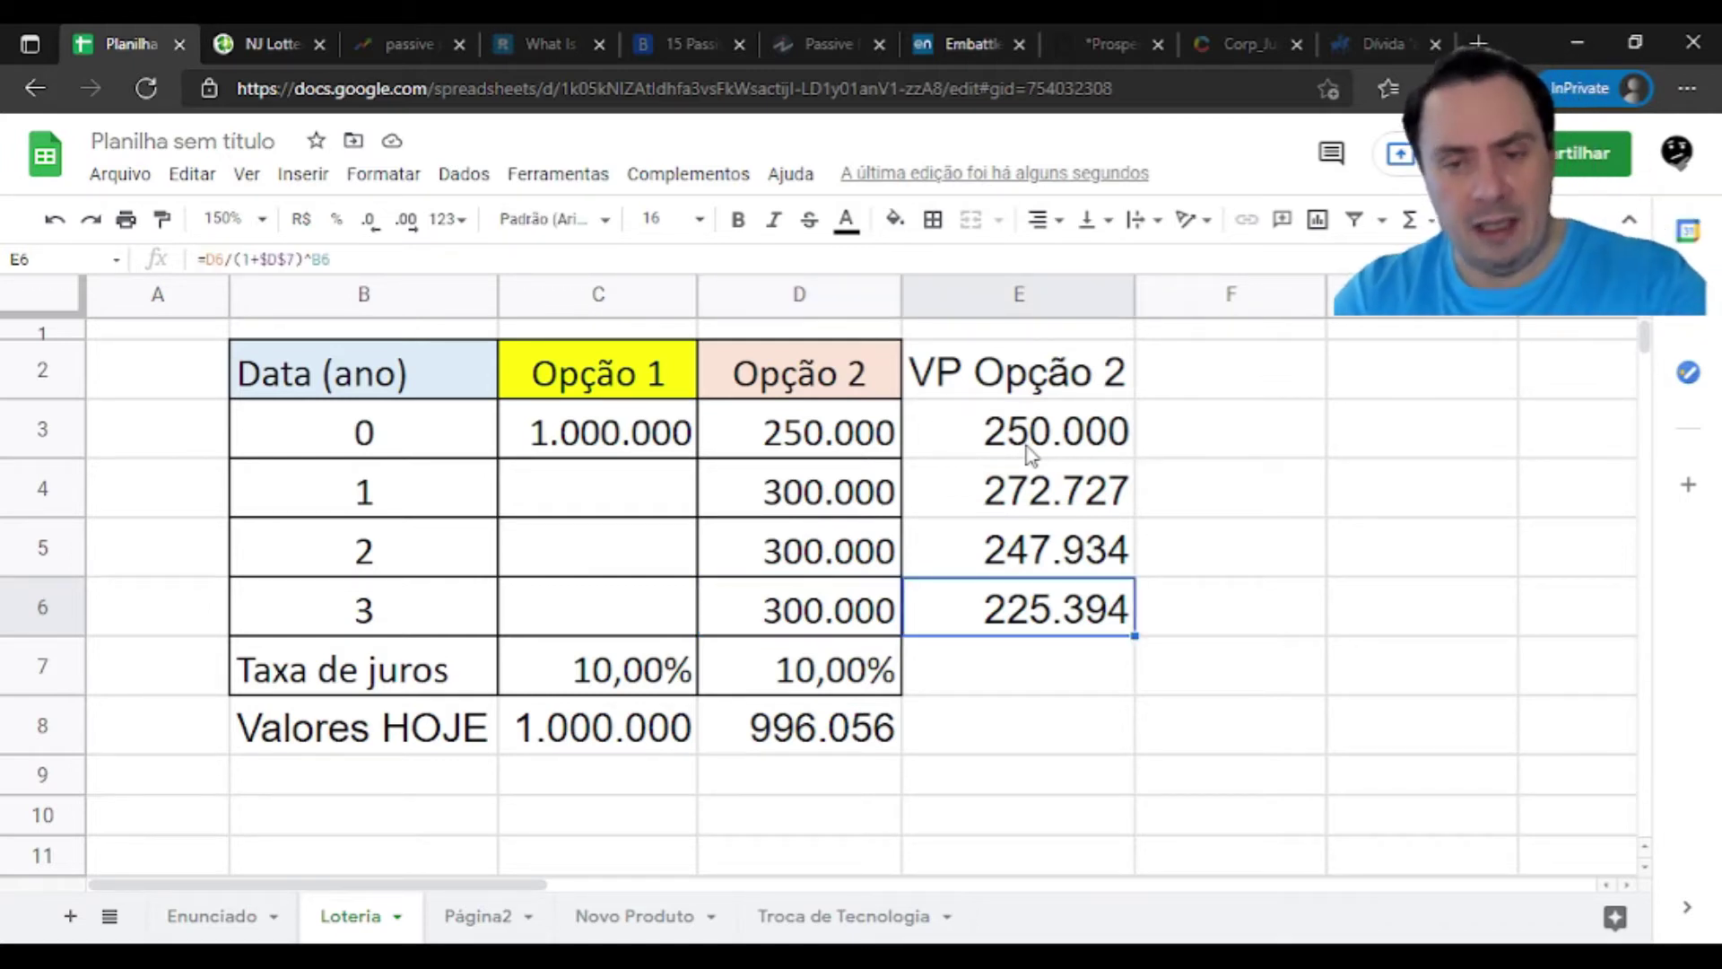
key(Up)
key(Left)
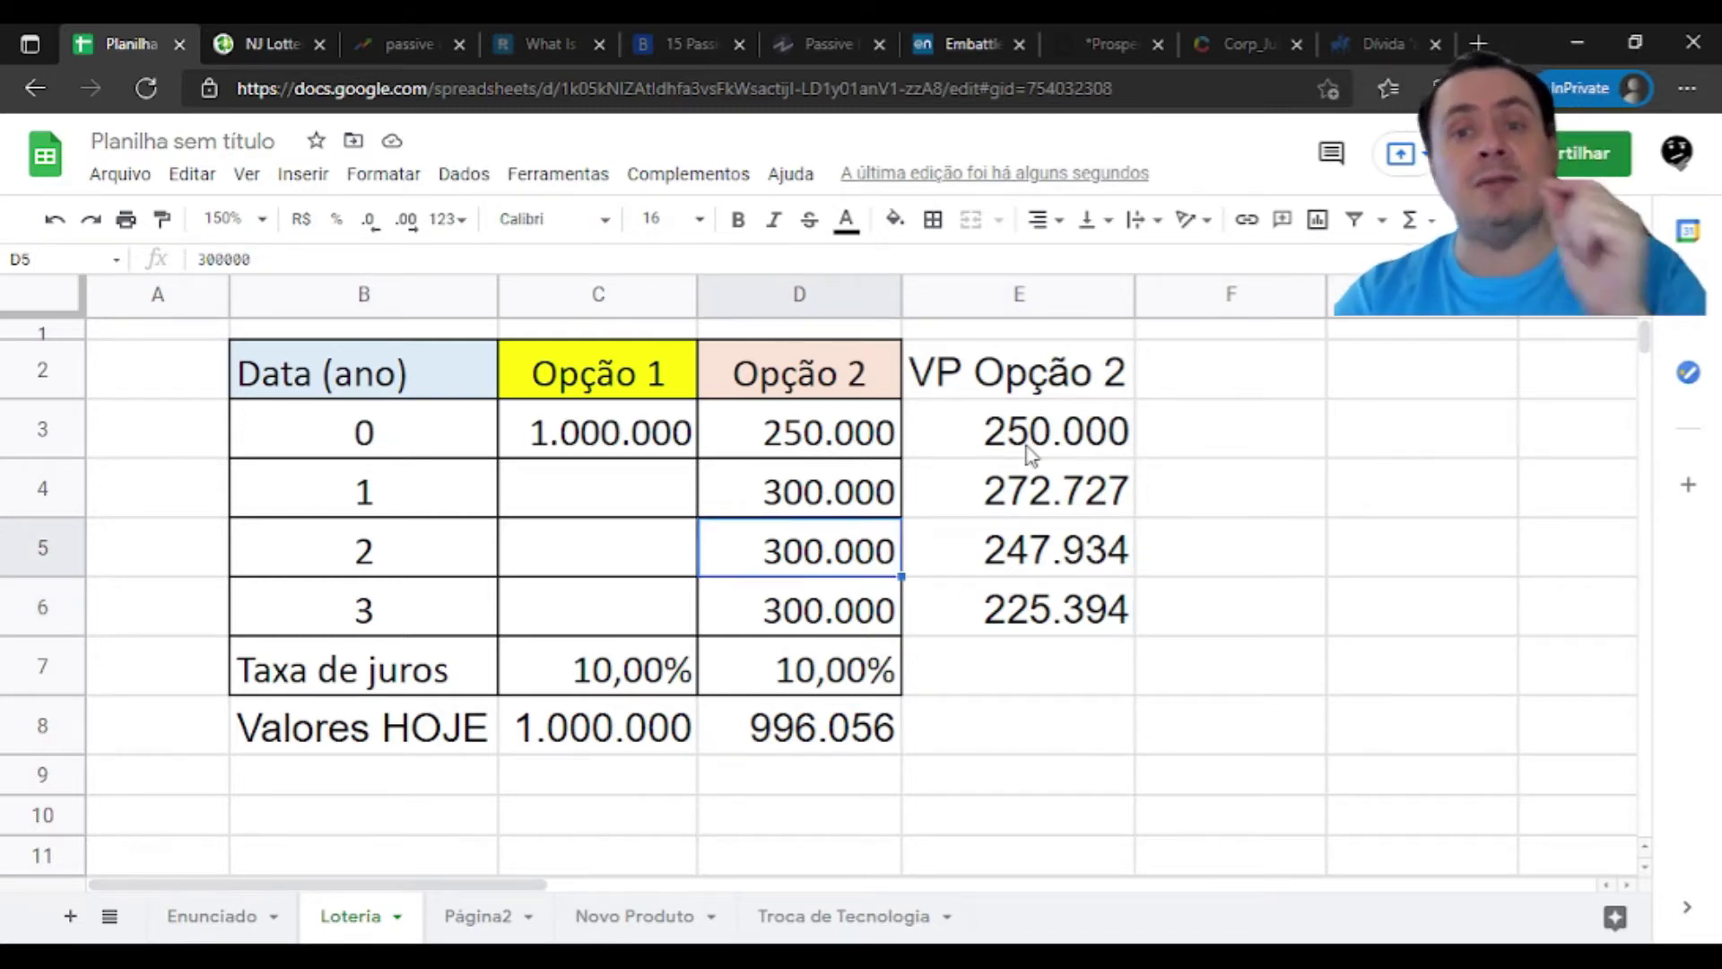
key(Right)
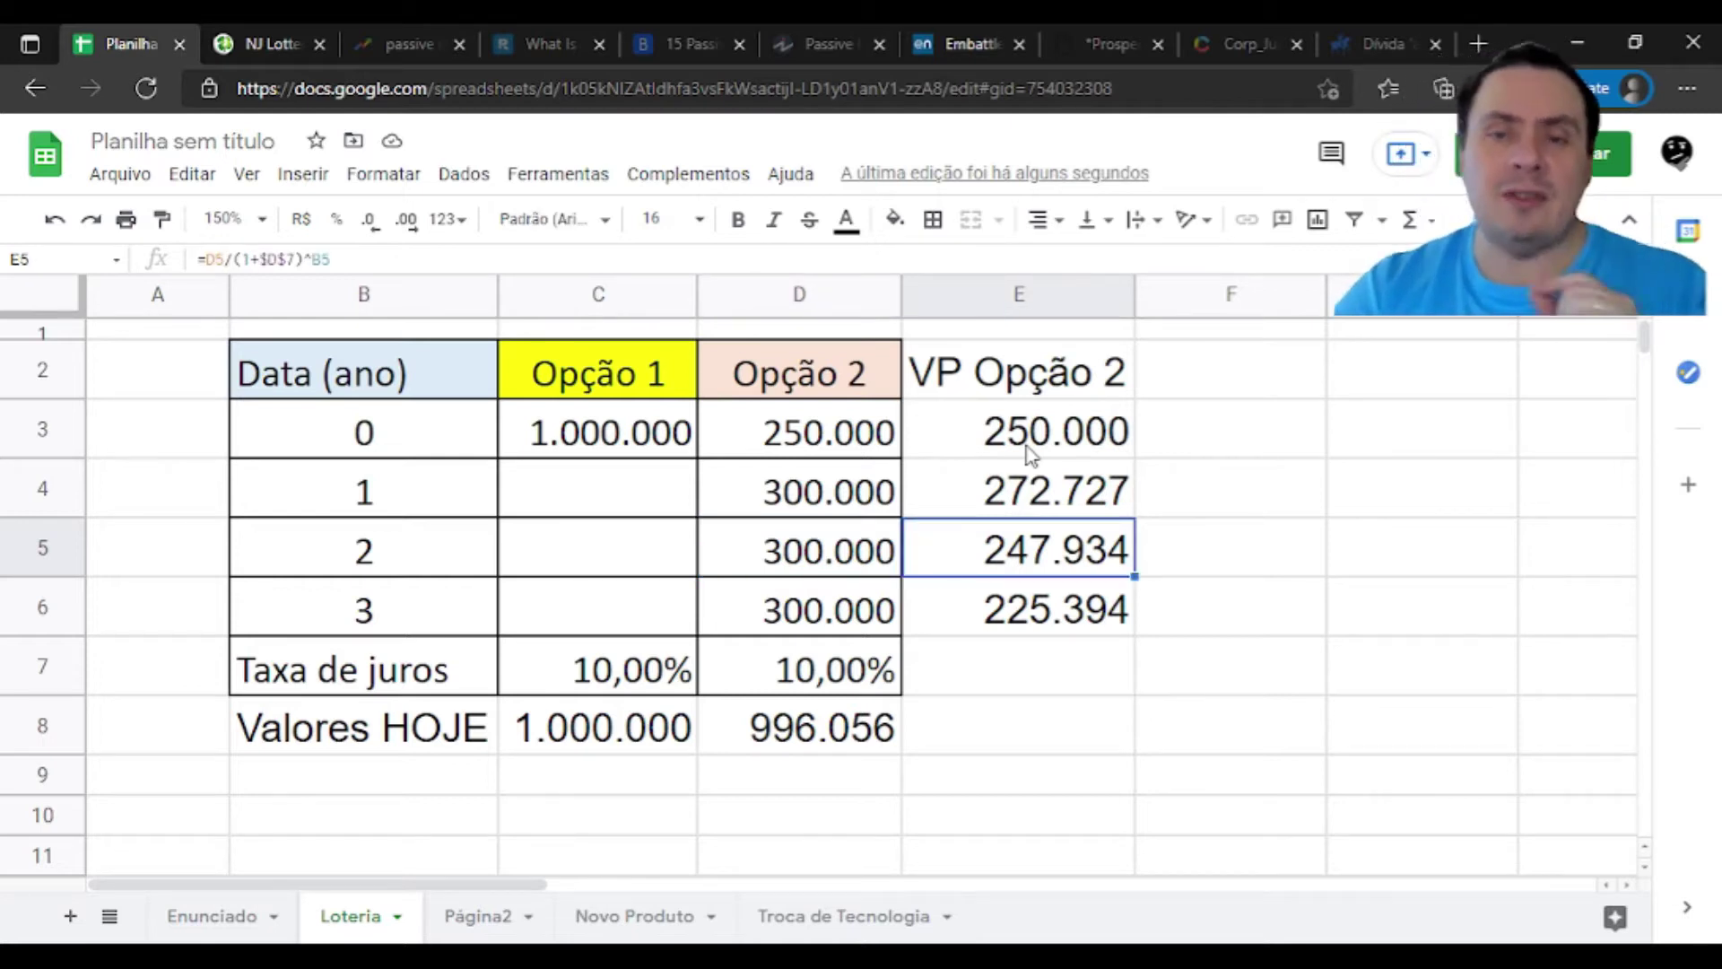
key(Up)
key(Left)
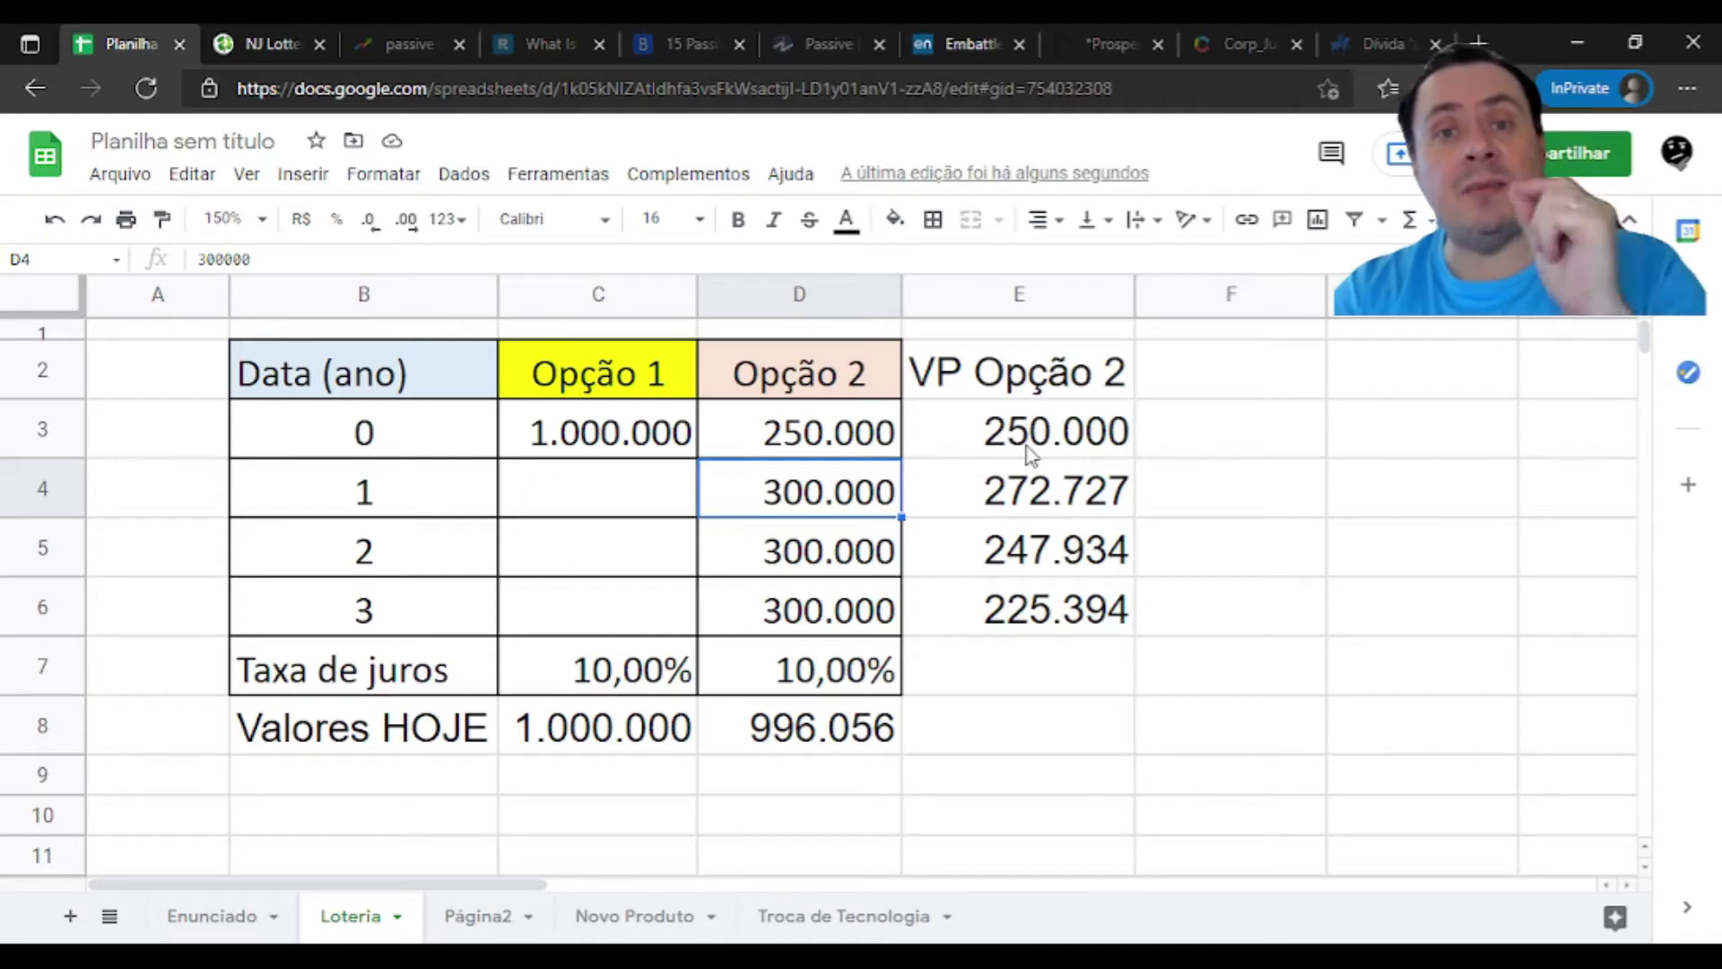
key(Right)
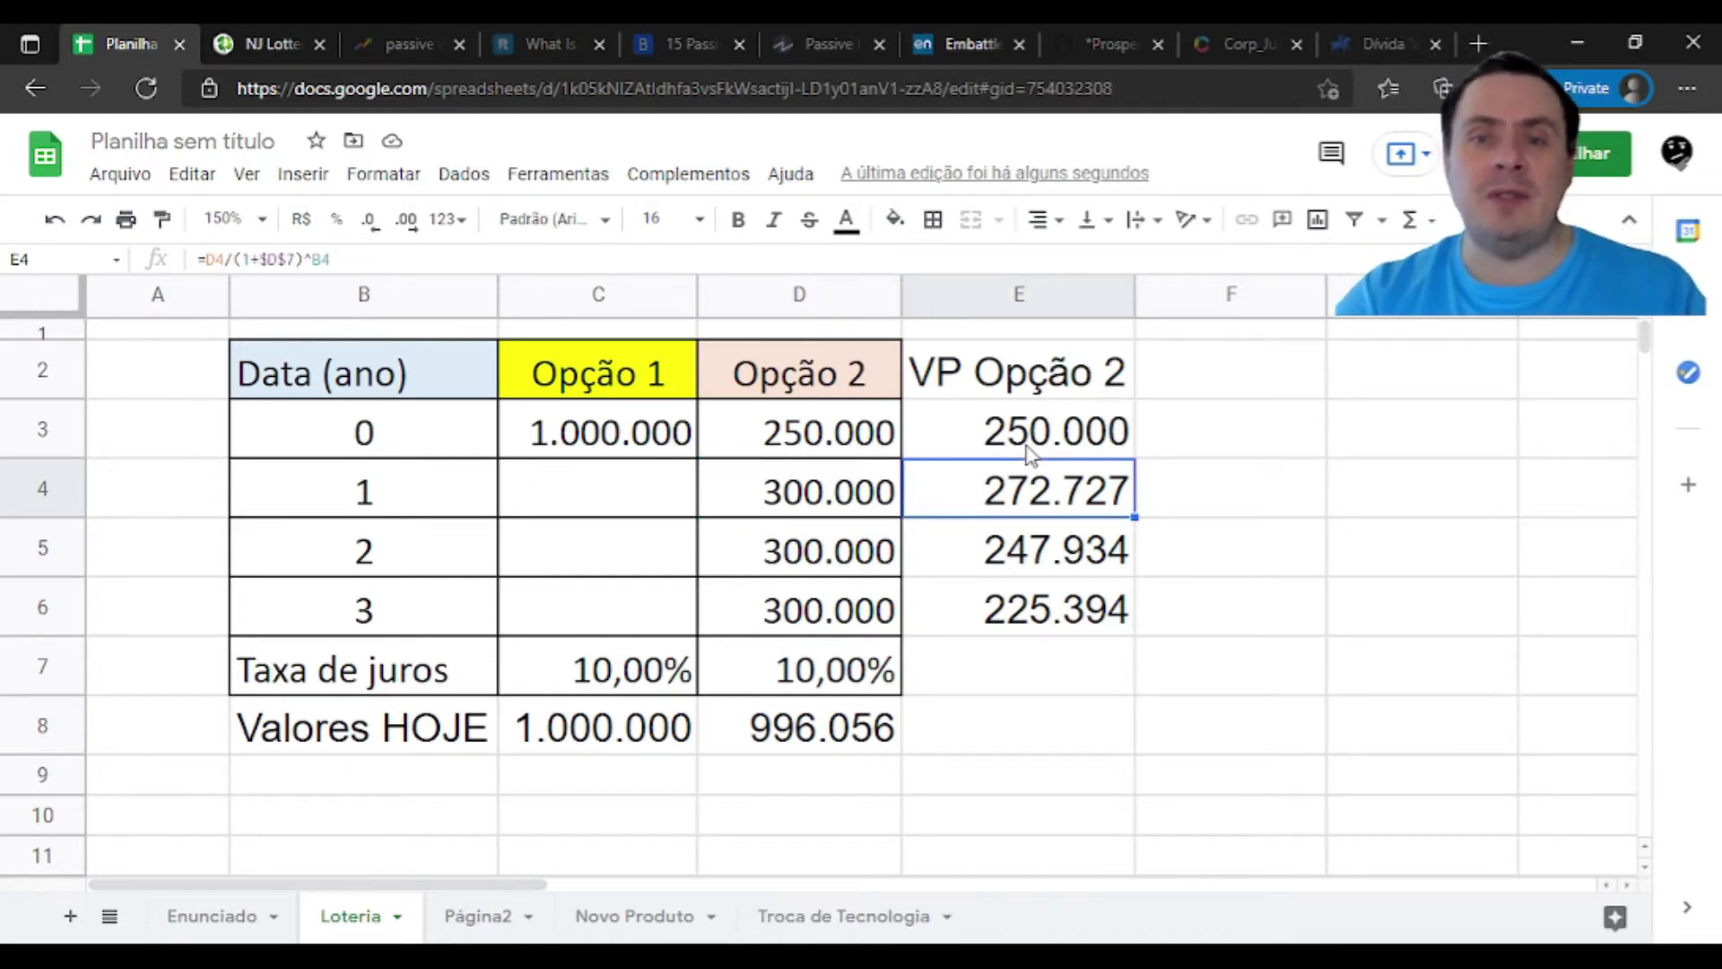
Select the present values in E3:E6 to view their sum and compare it with the total in D8
key(Up)
key(Down)
key(Down)
key(Up)
key(Up)
key(Down)
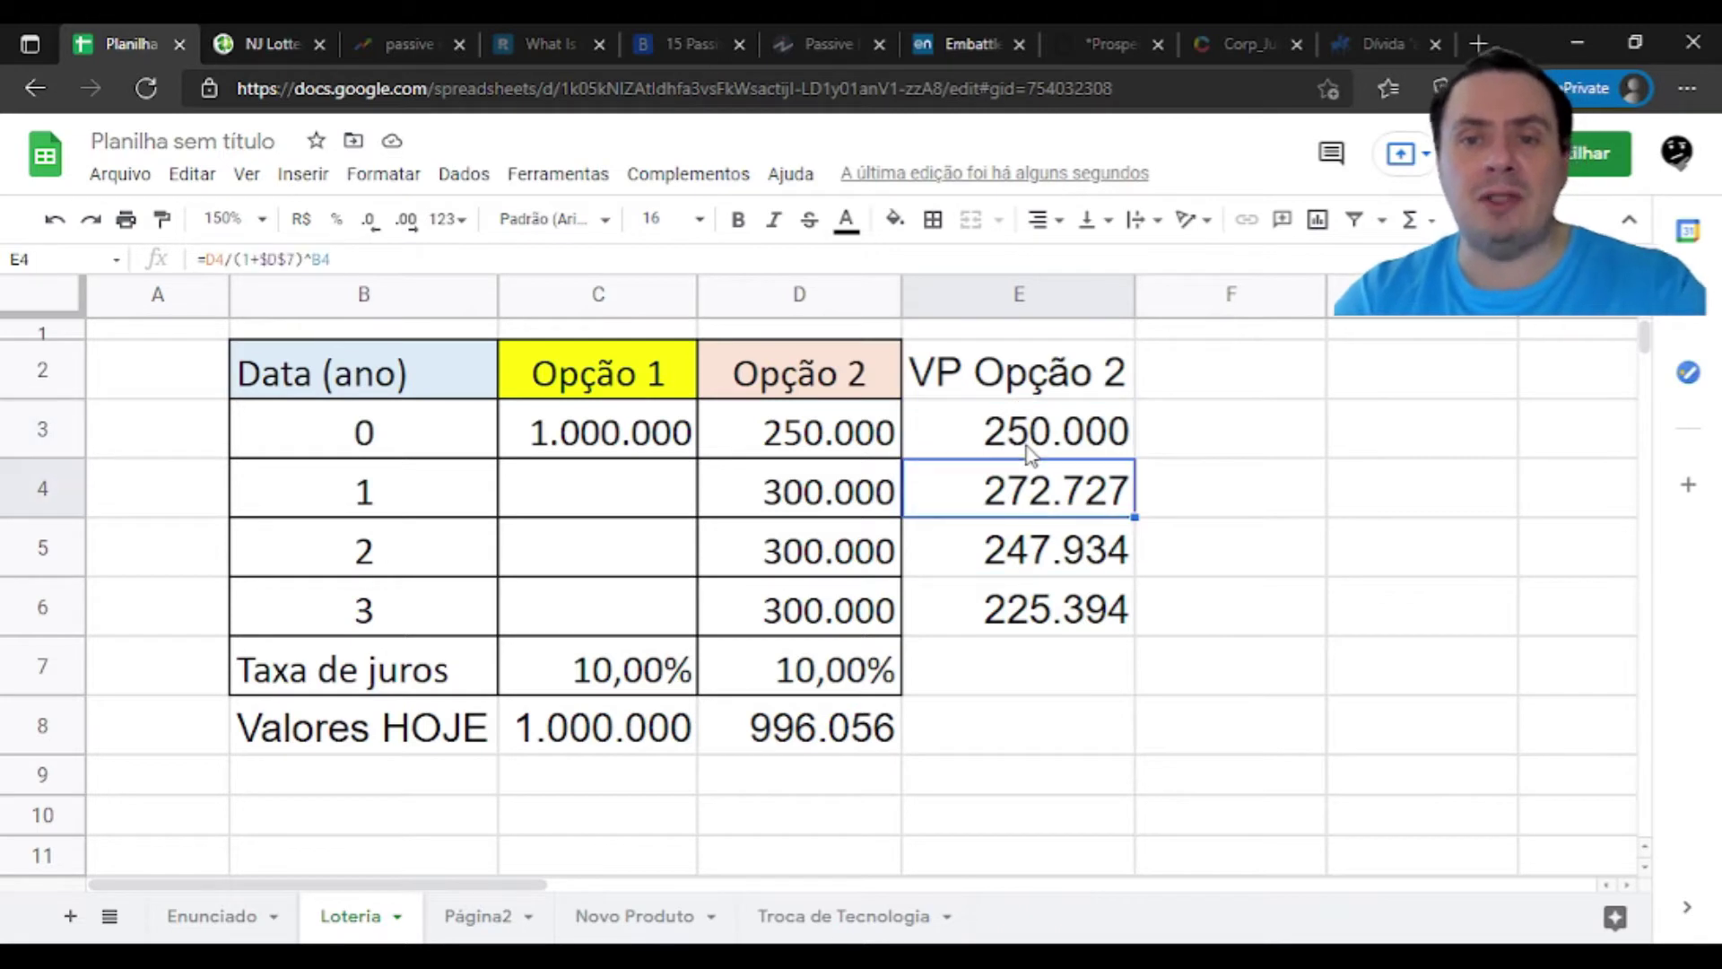
key(Up)
key(shift+Down)
key(shift+Down)
key(shift+Down)
key(shift+Up)
key(shift+Up)
key(shift+Up)
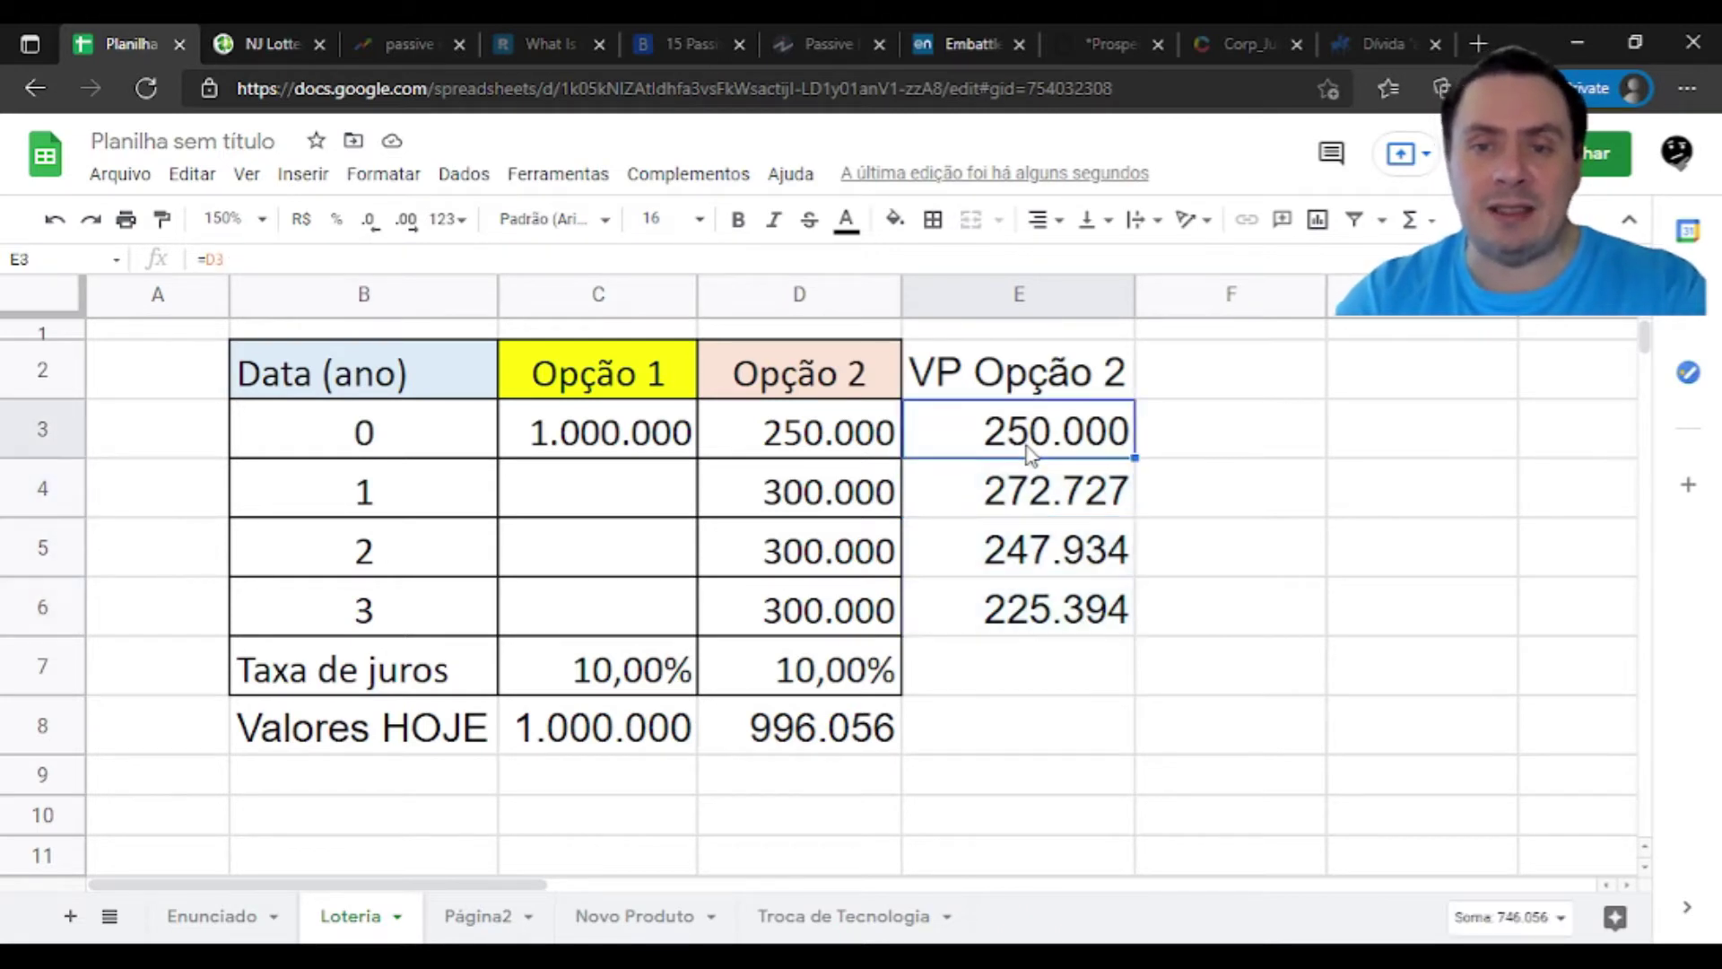
key(shift+Down)
key(shift+Down)
key(shift+Down)
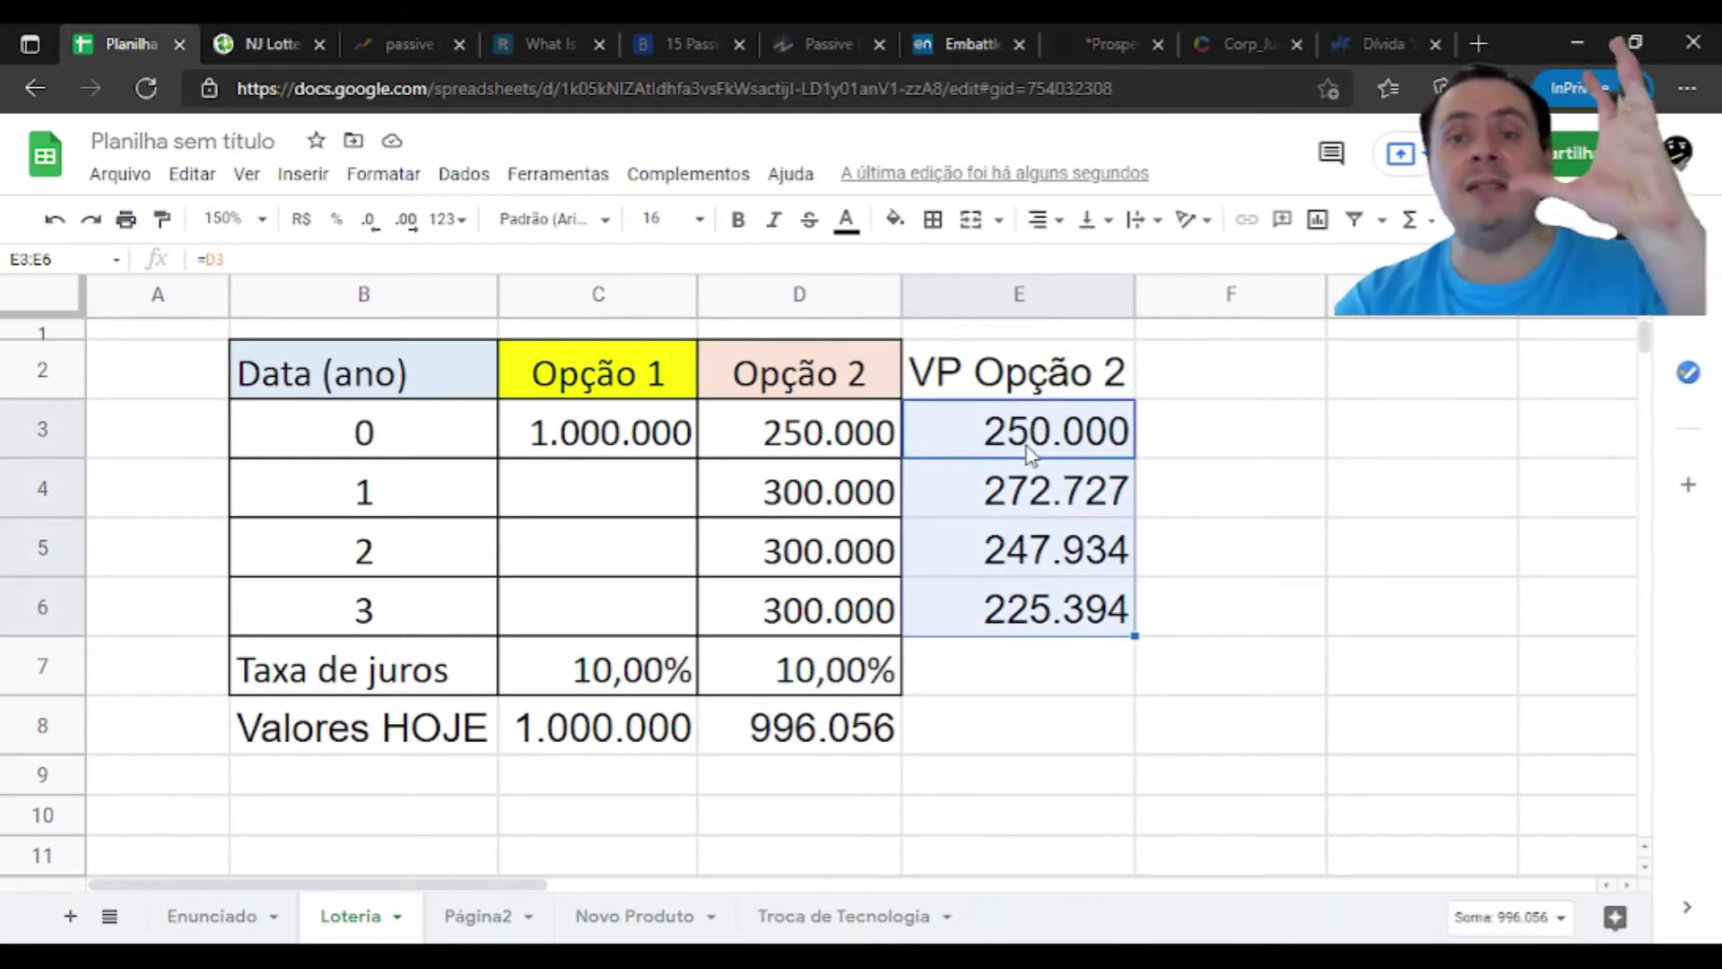
key(Down)
key(Down)
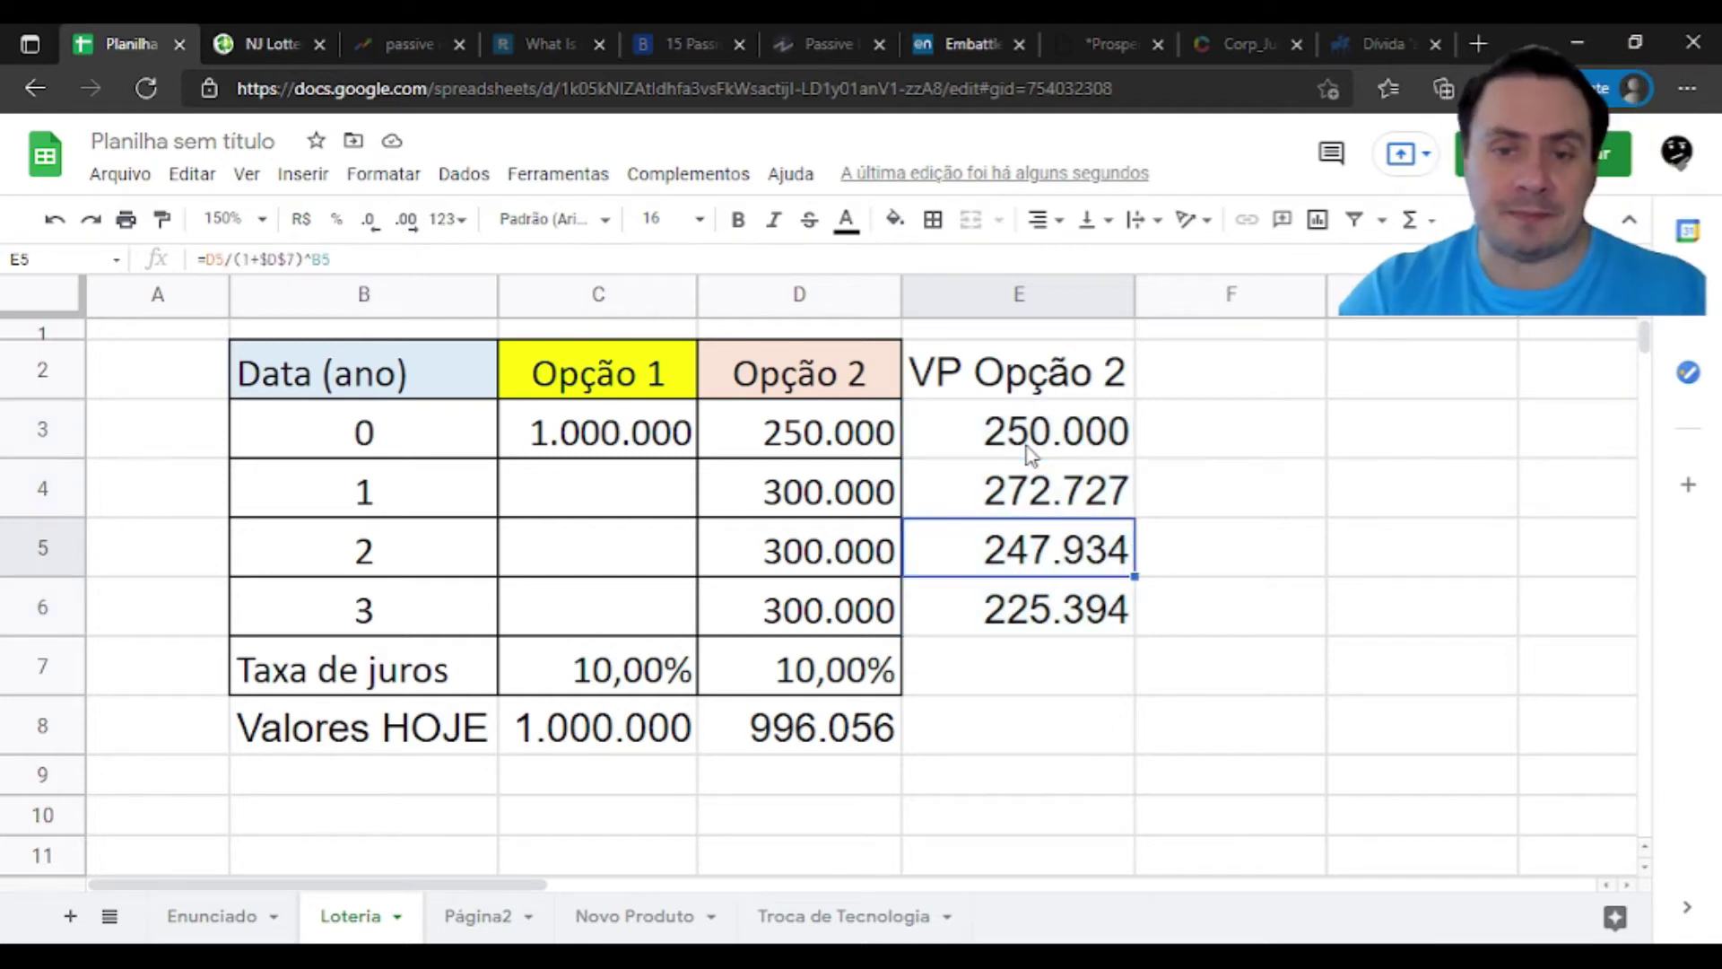
key(Down)
key(Left)
key(Down)
key(Down)
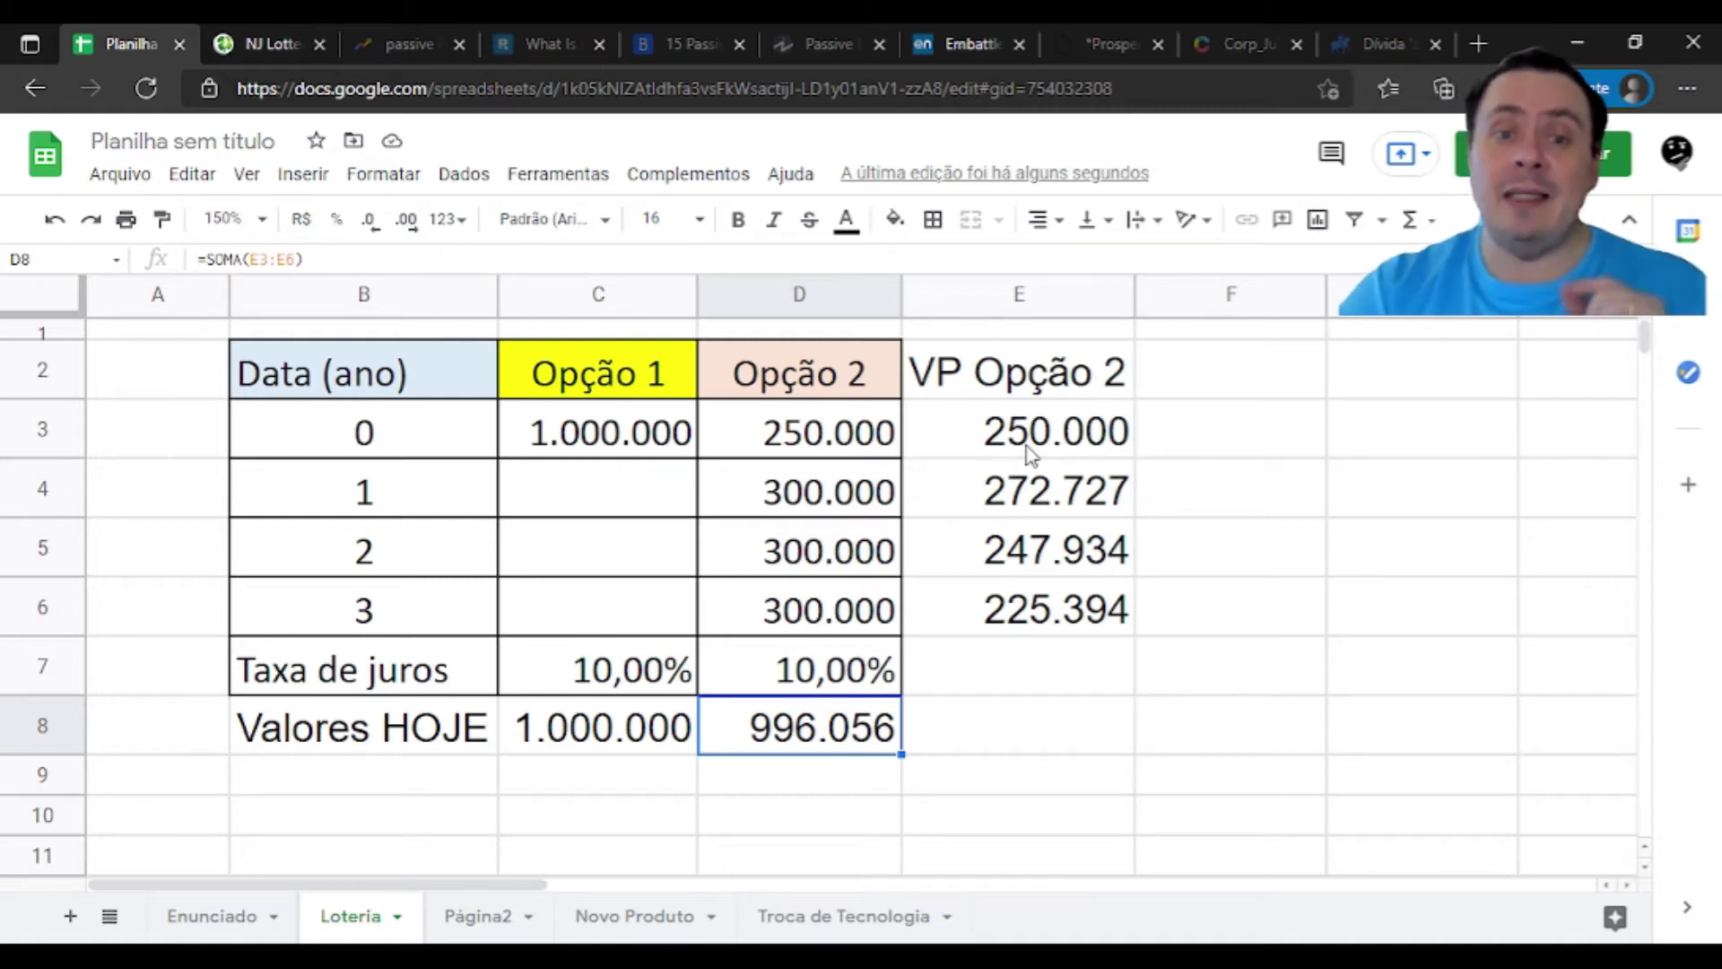
Set the interest rate in cell C7 to 9%
key(Left)
key(Up)
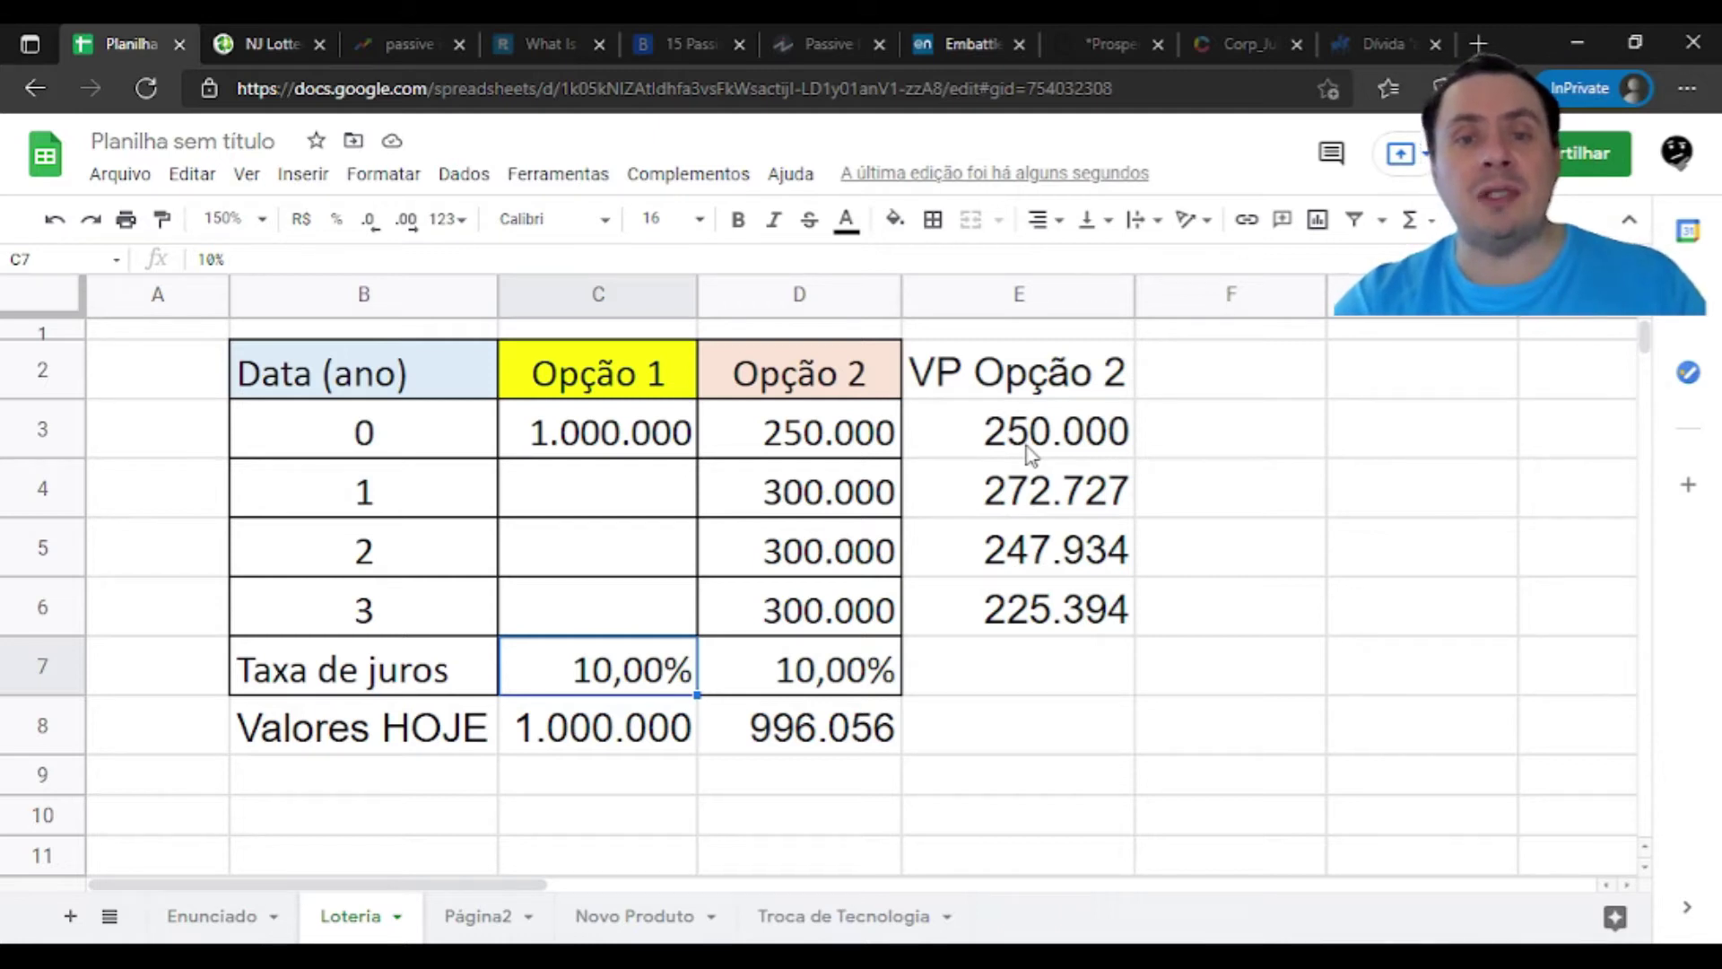
text(9%)
key(Return)
Enter the conclusion "Decisão: Opção 2 é o maior valor." in cell E8, beside the present values
key(Right)
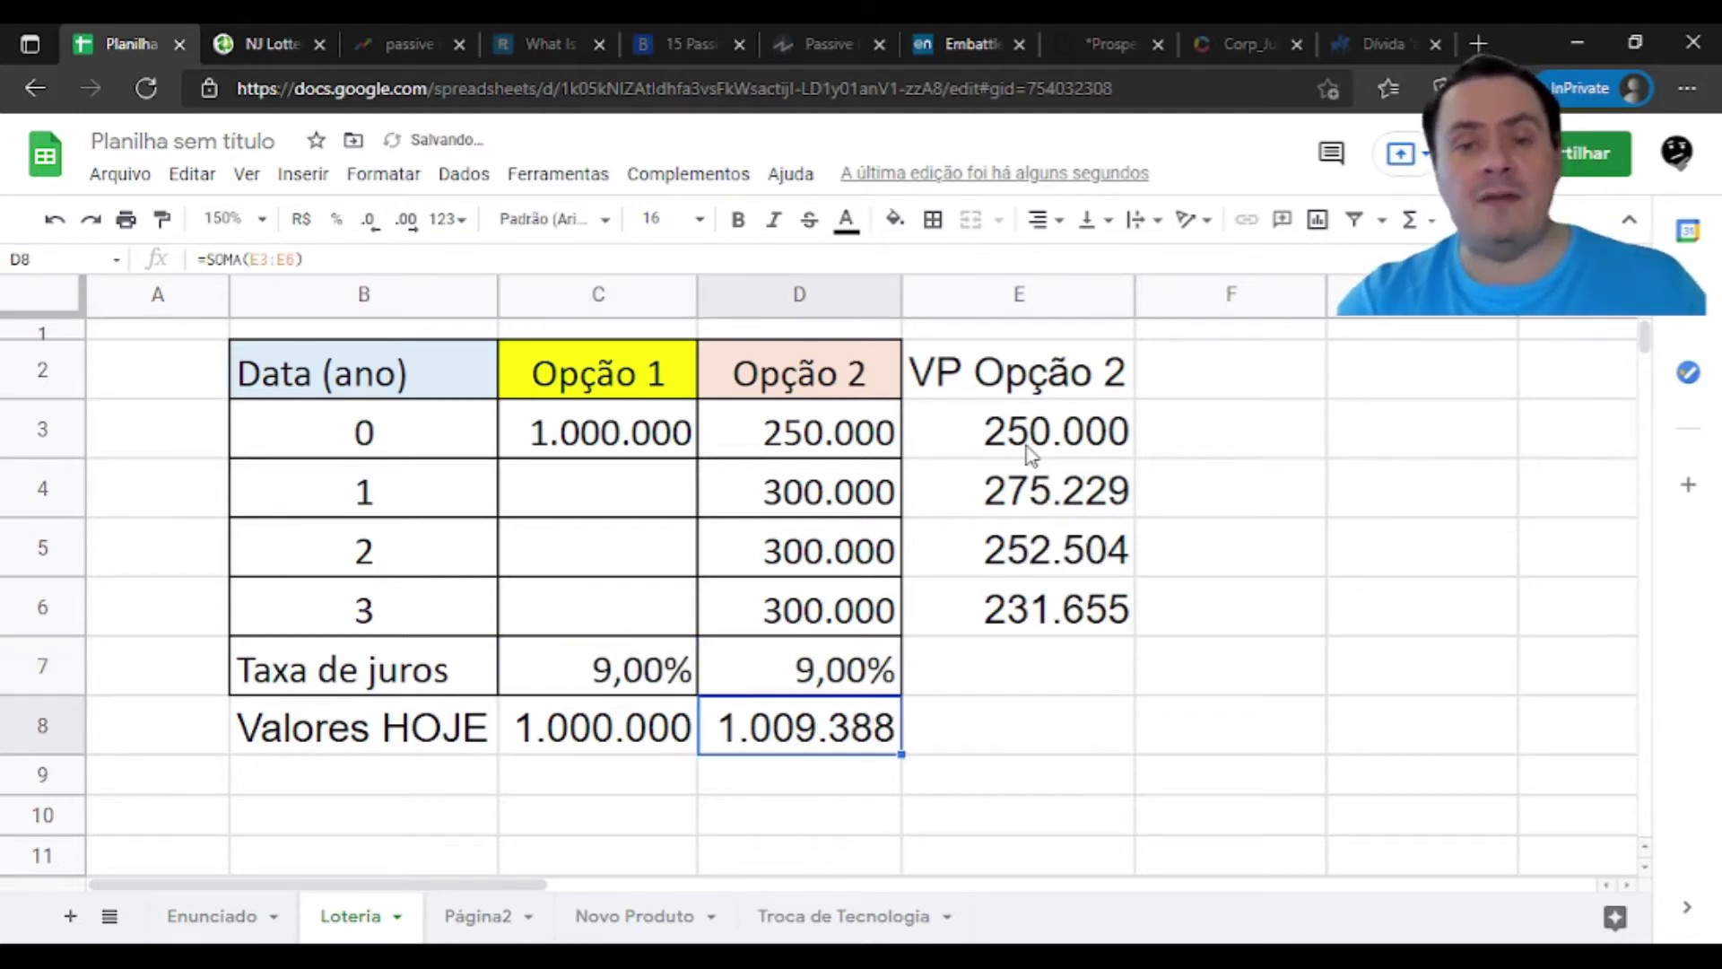
key(Right)
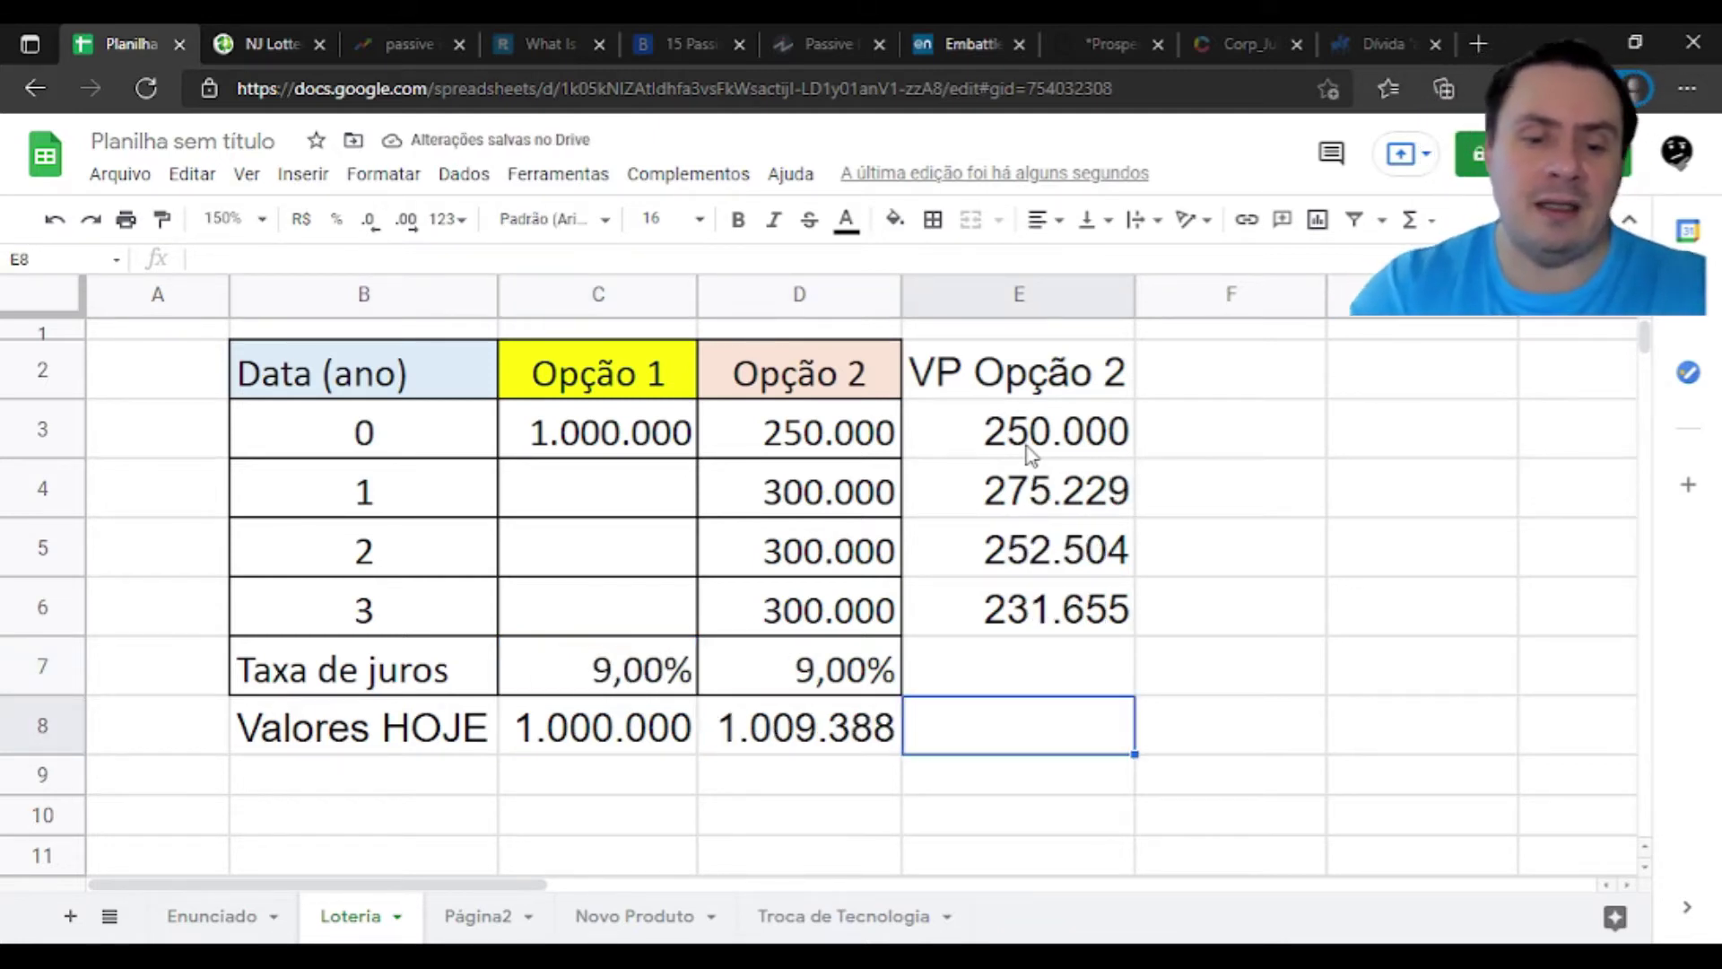
text(Decisç)
key(BackSpace)
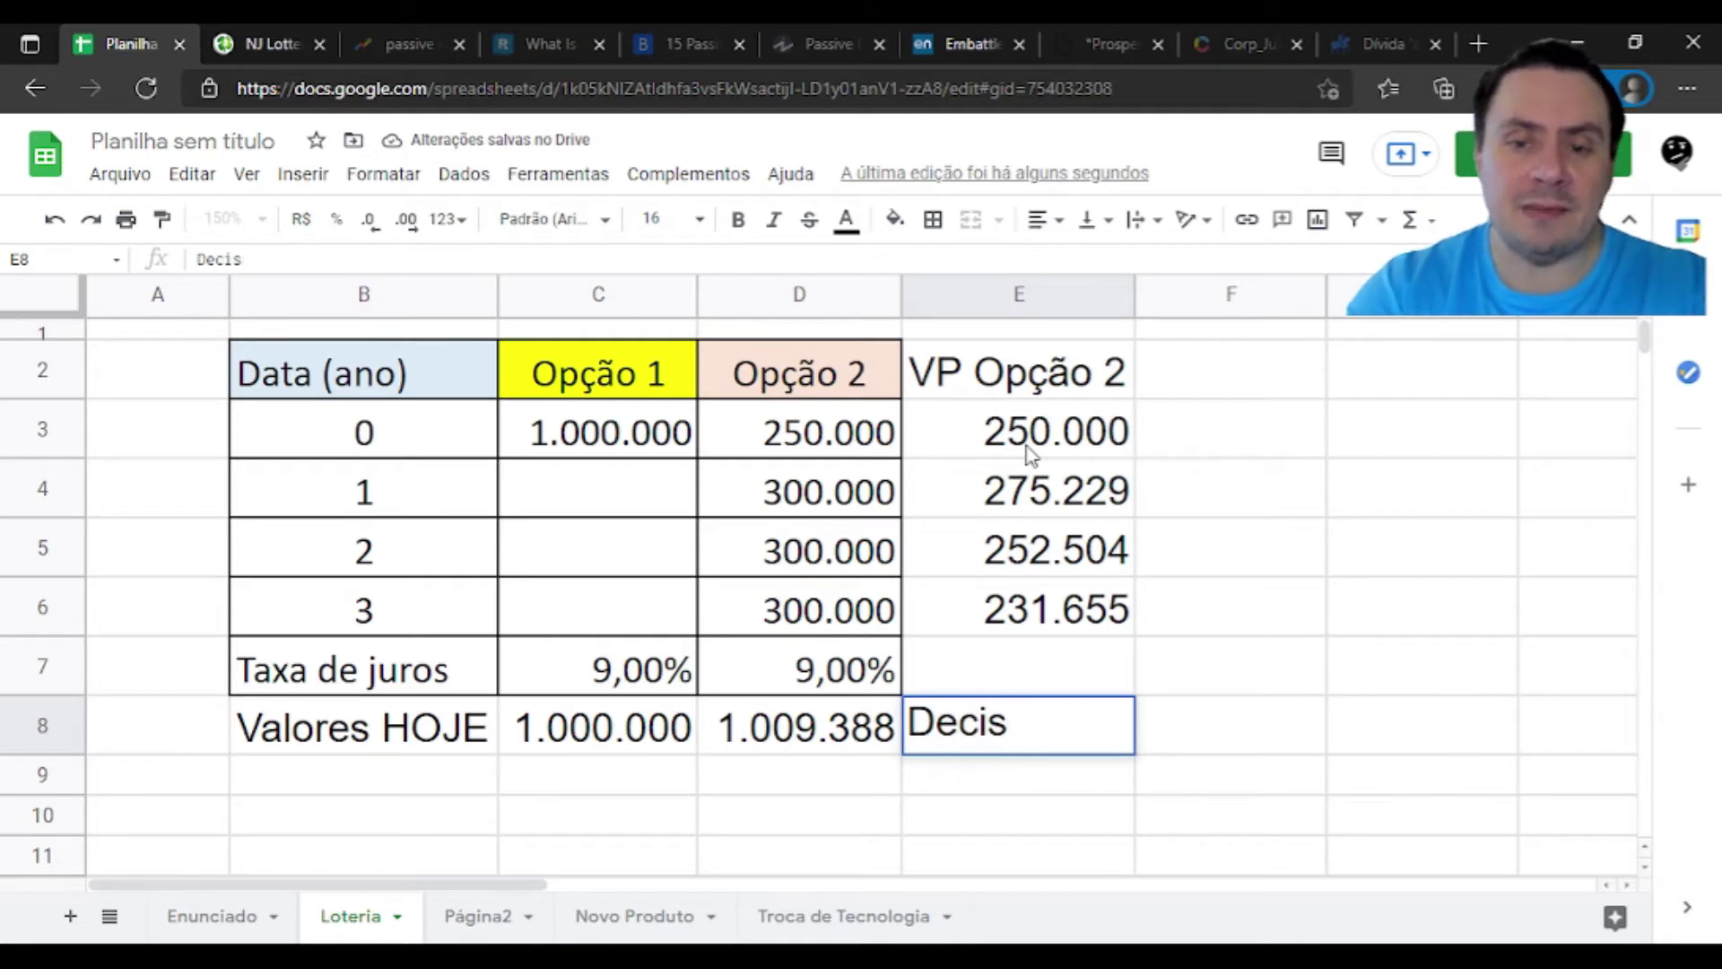
text(ão:)
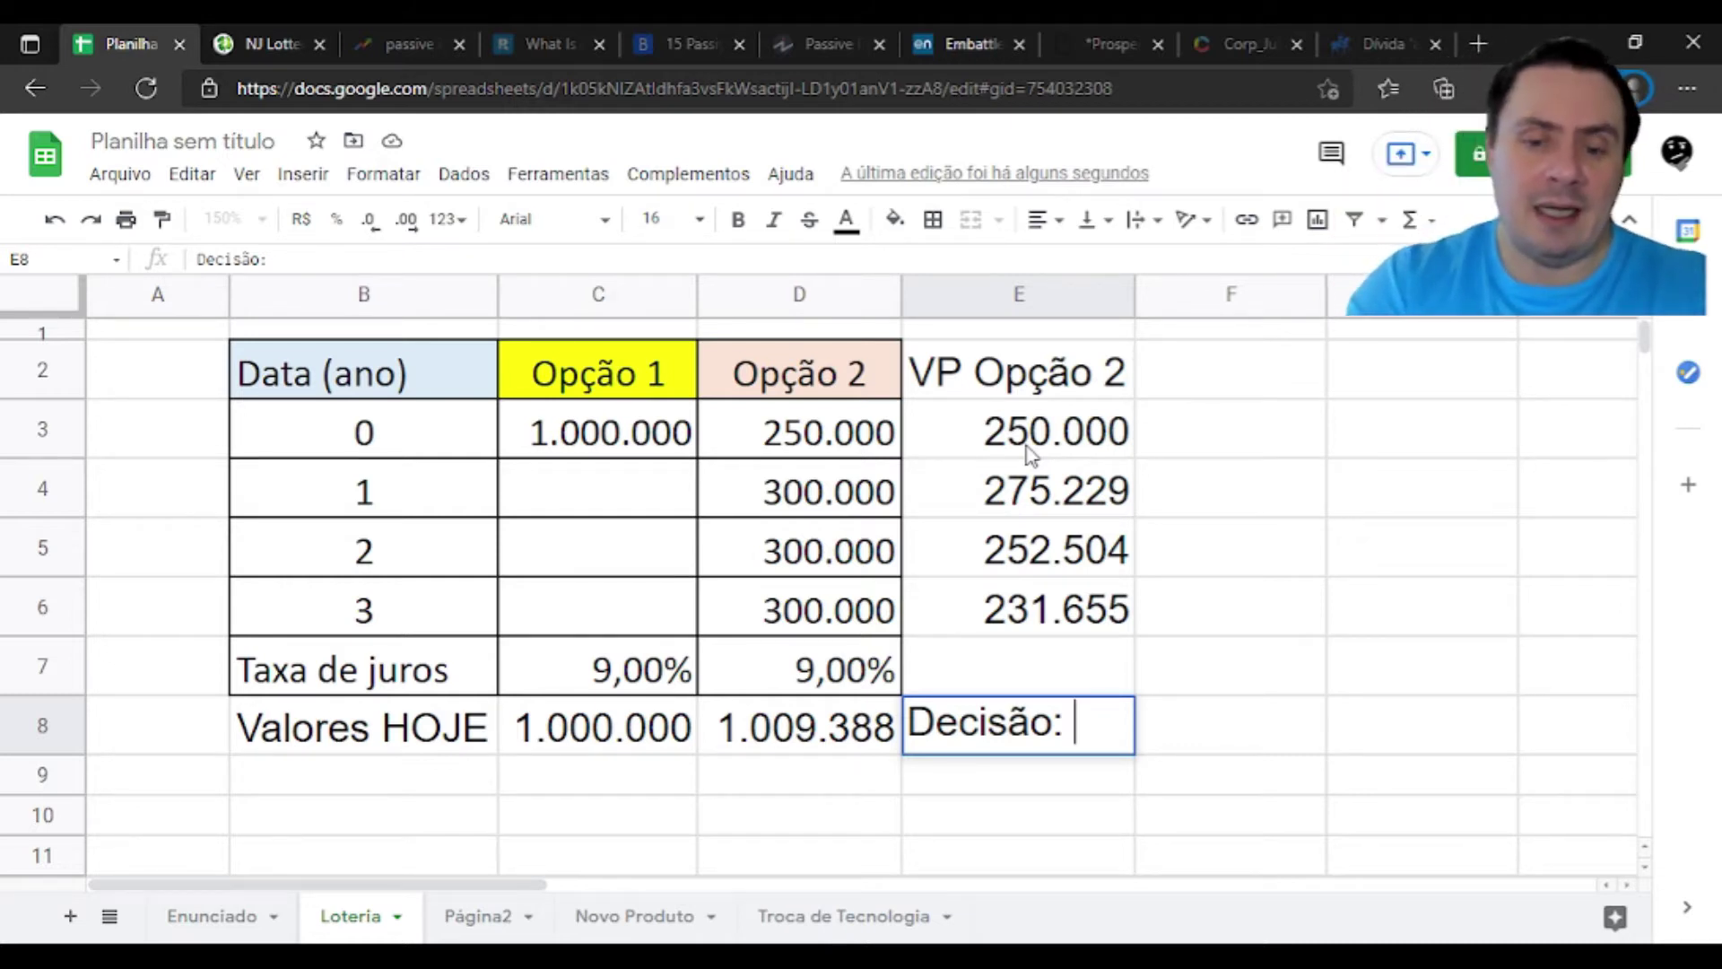
text(Opção )
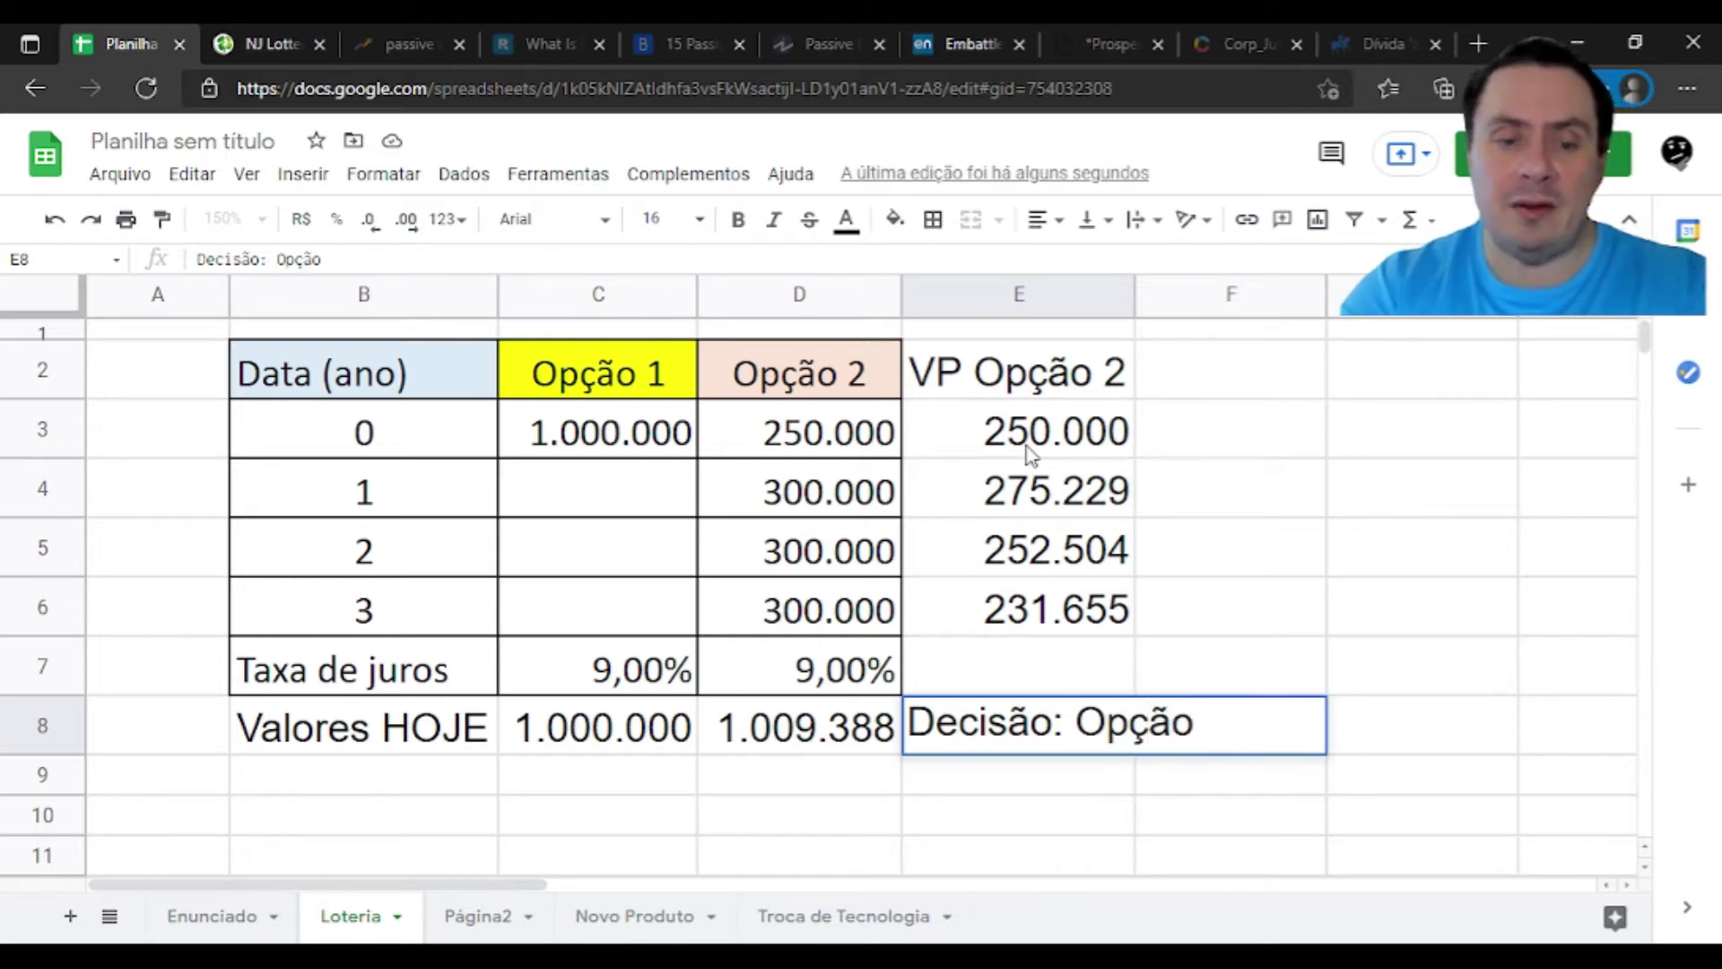
text(2)
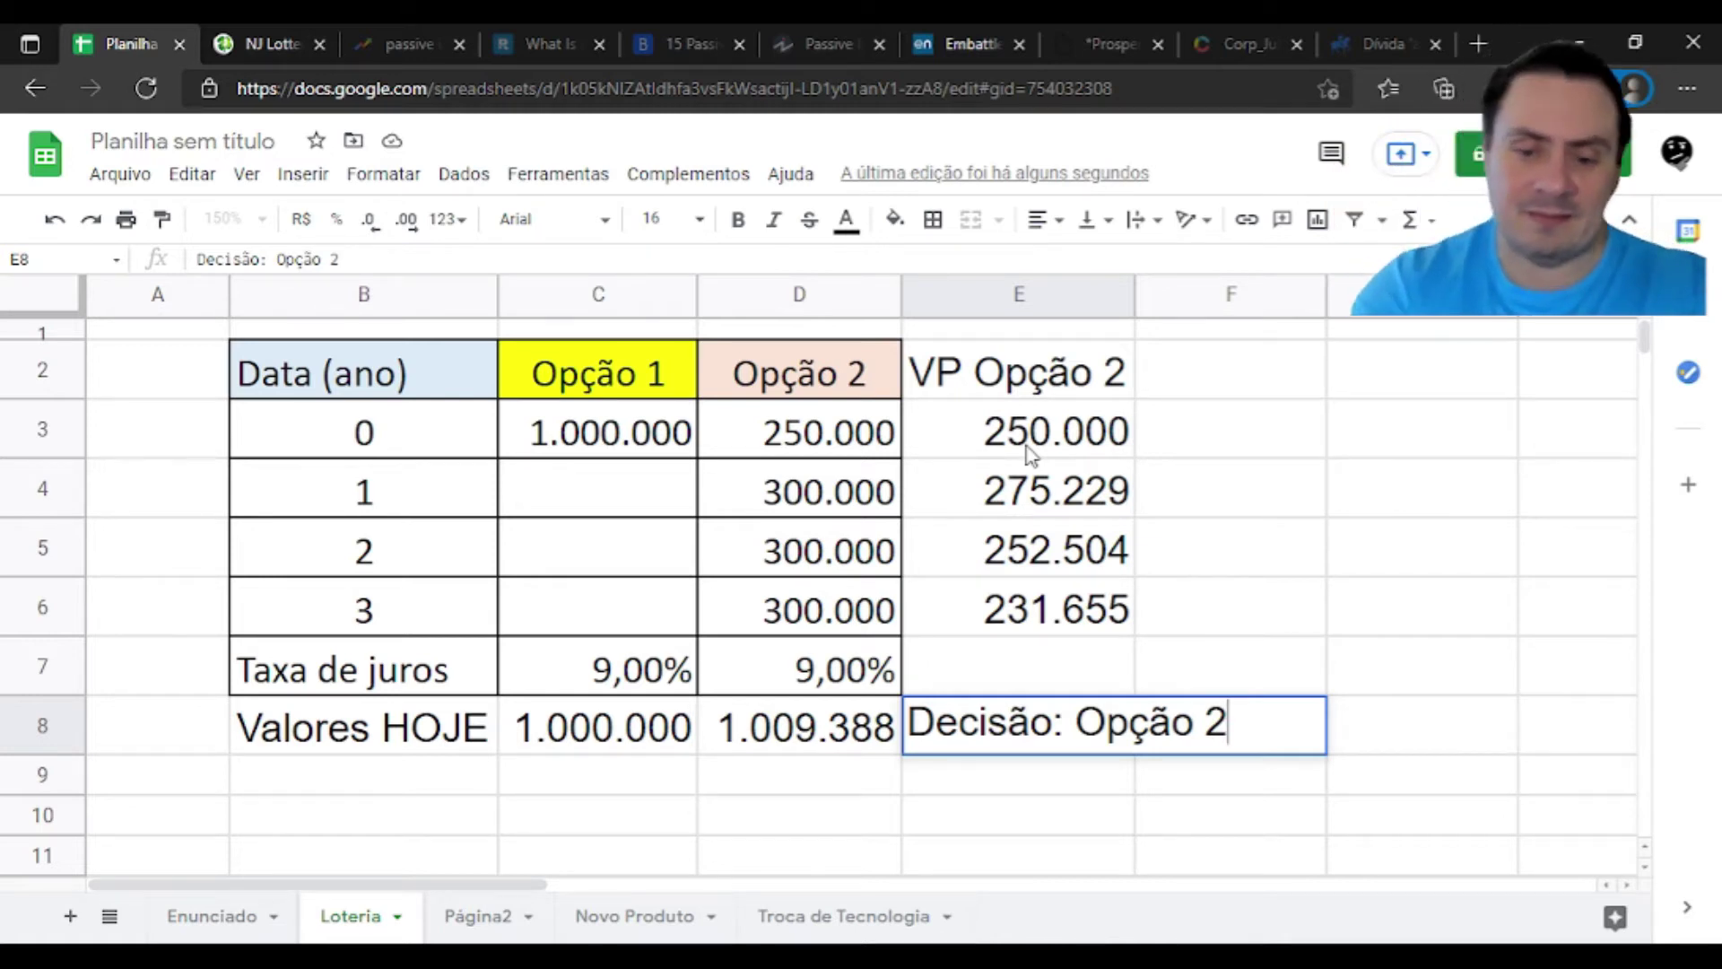
text( é o )
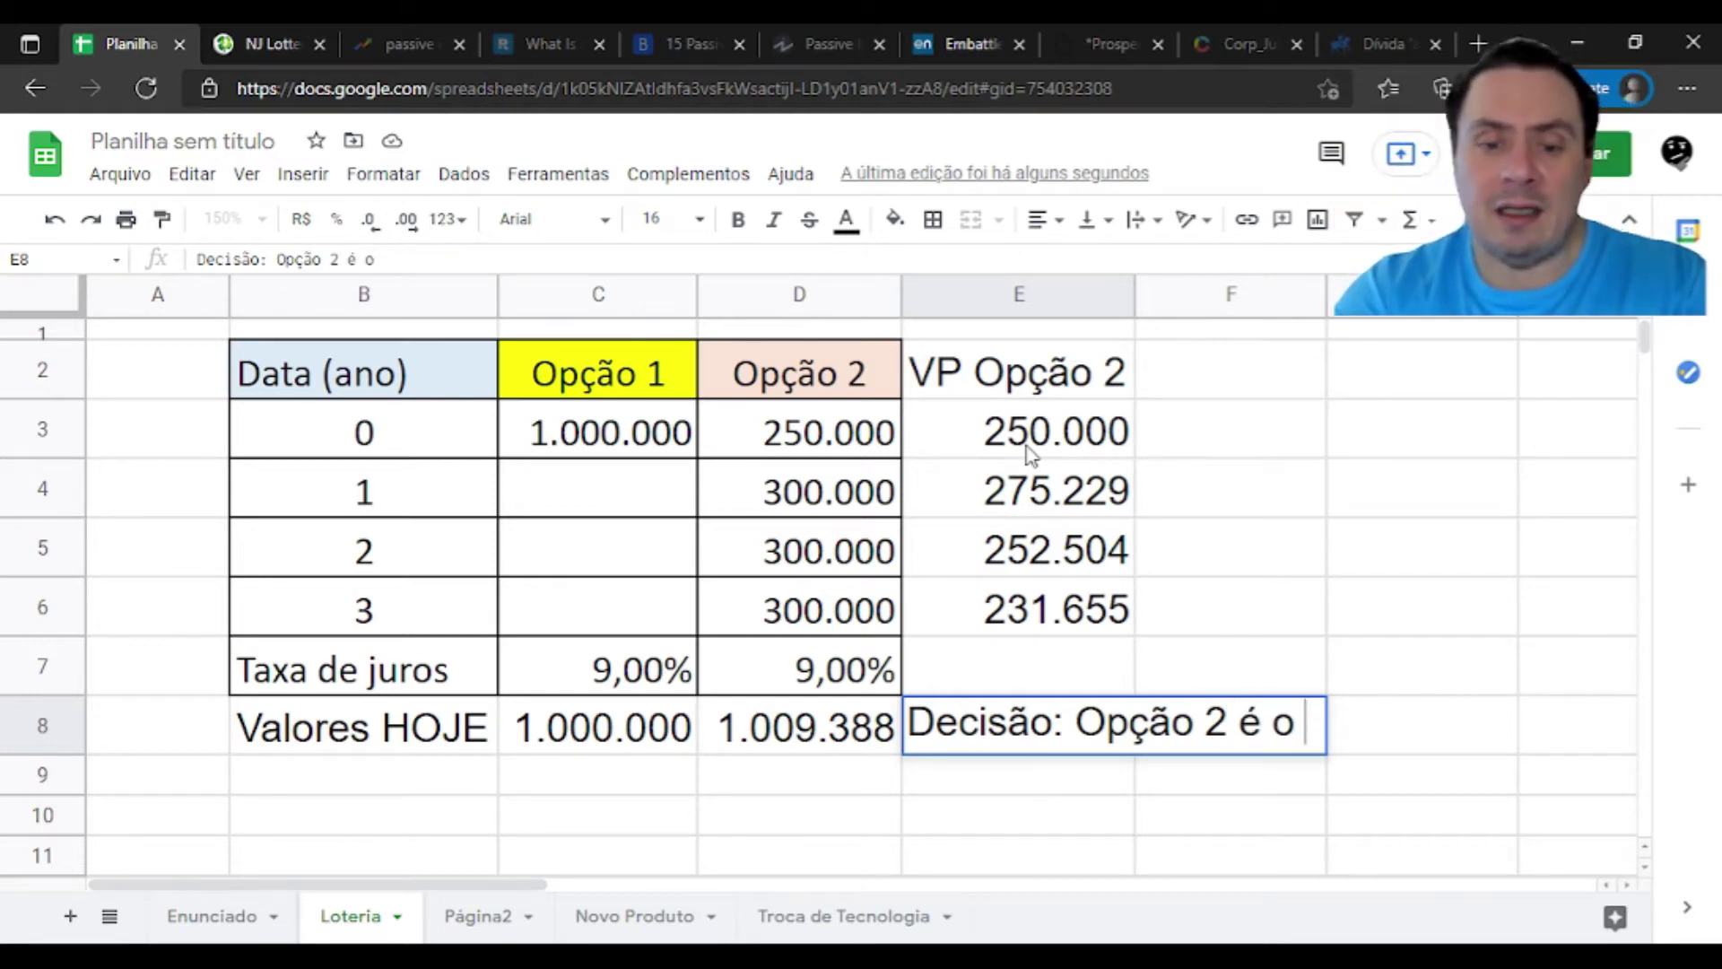
text(maior )
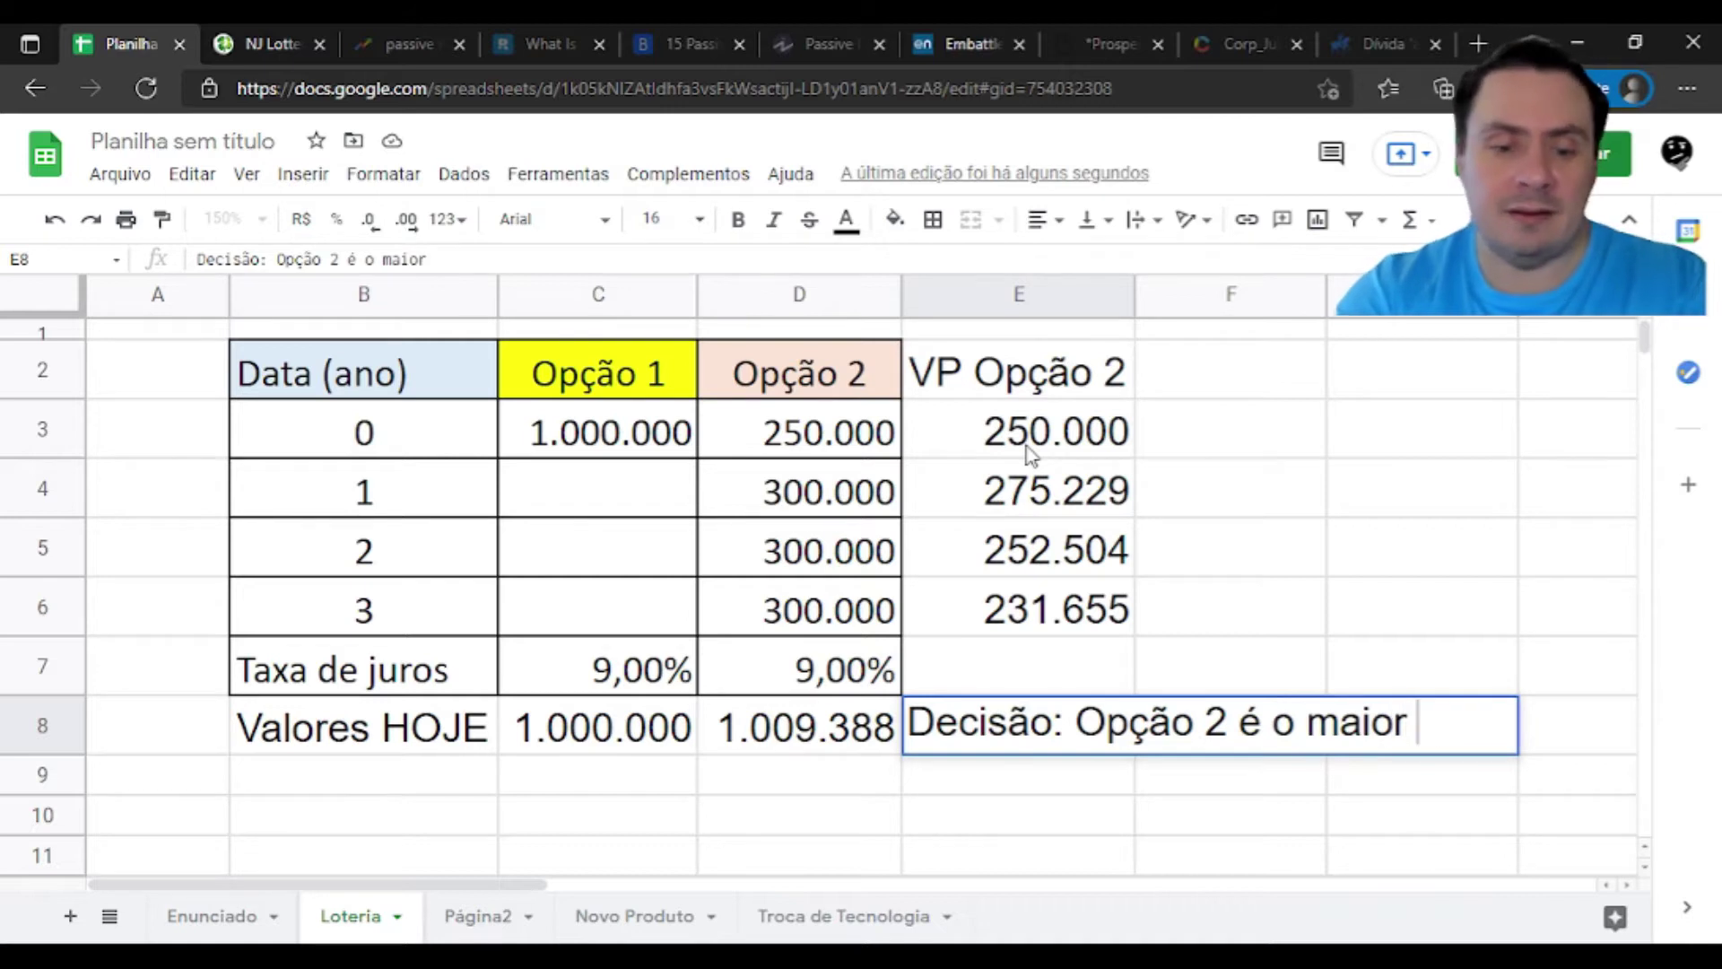
text(valor.)
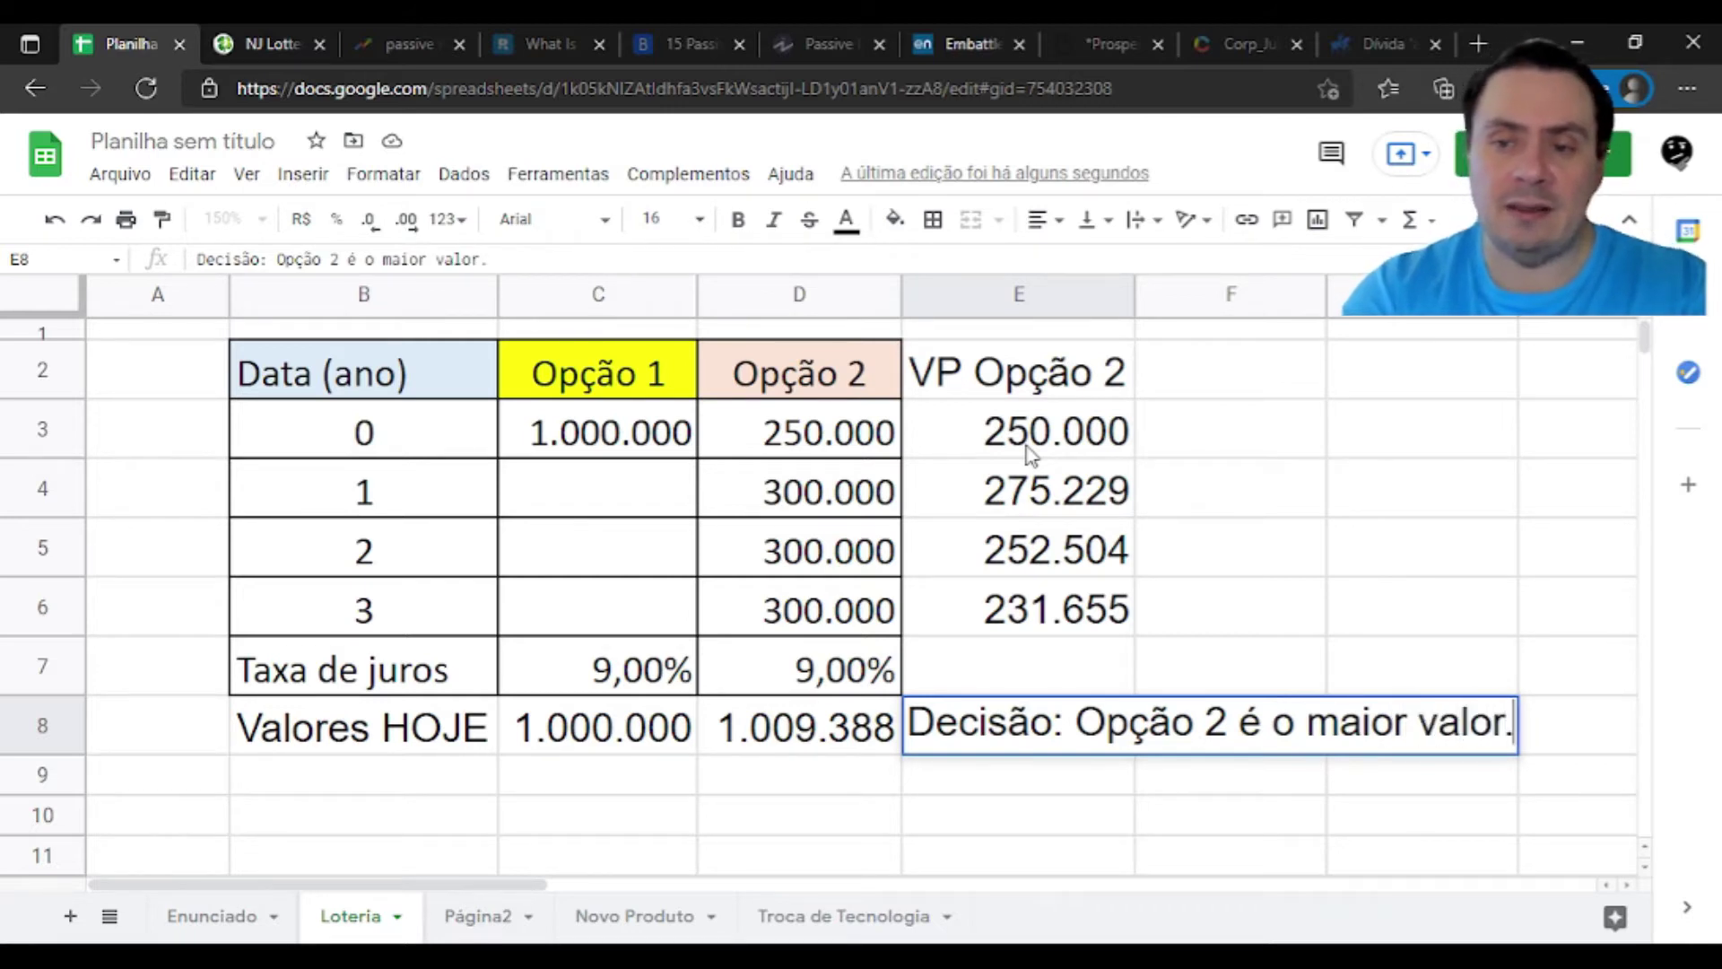
key(Return)
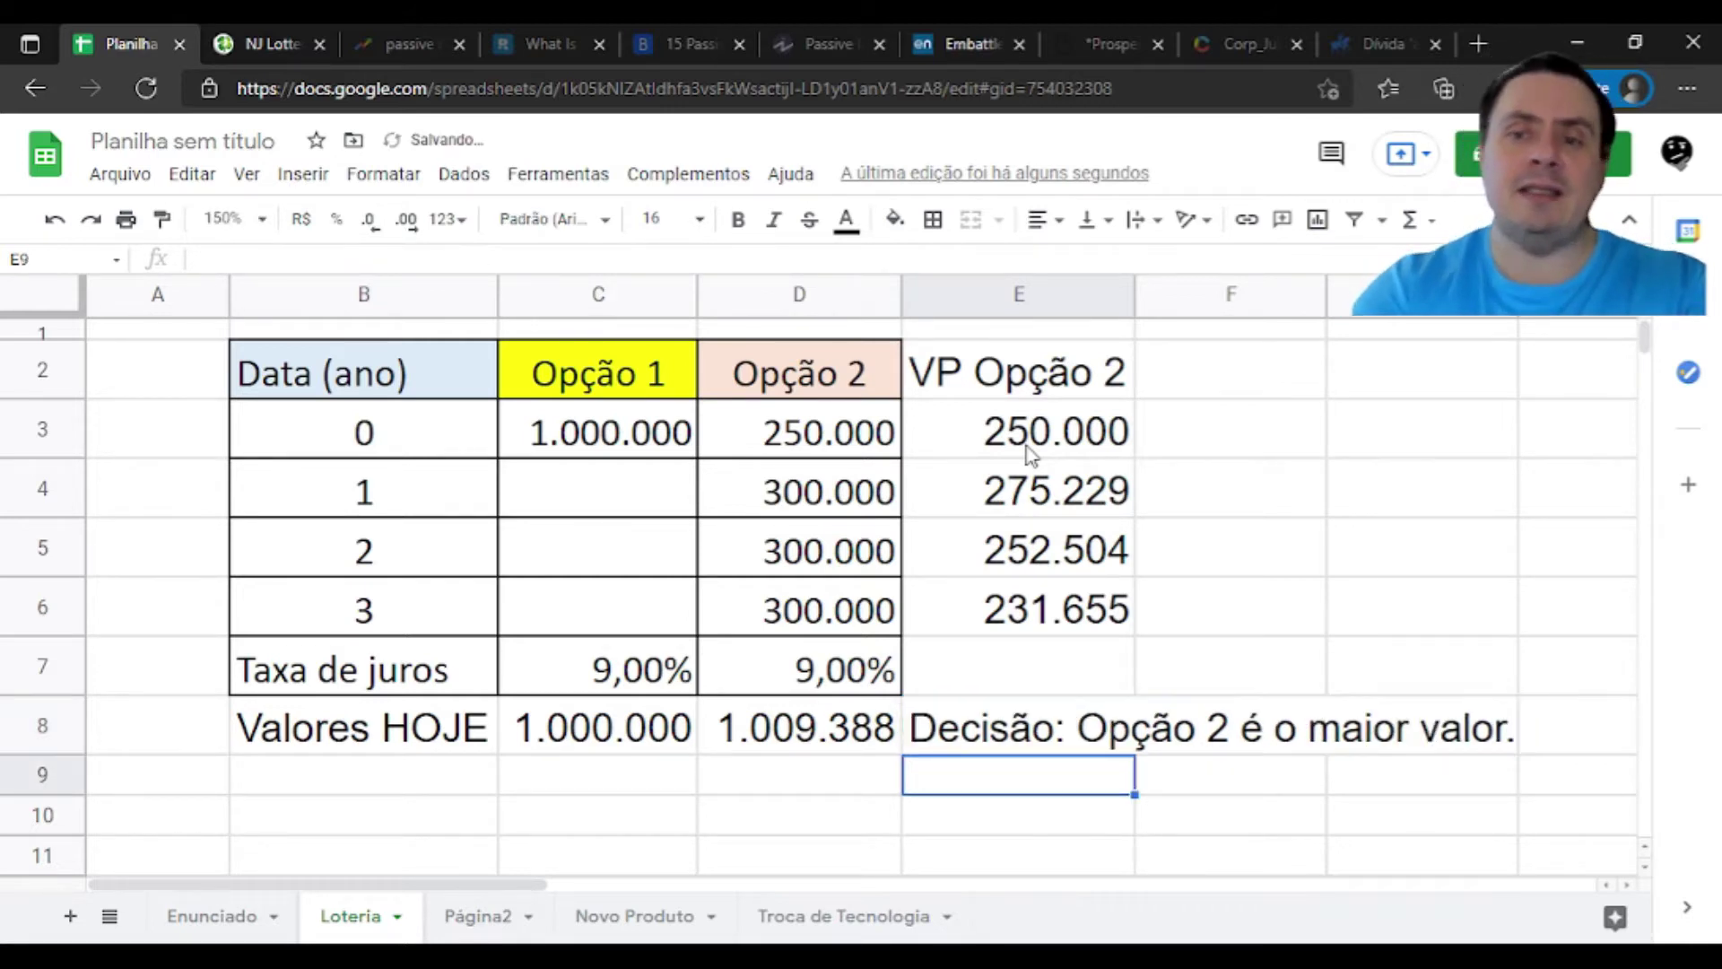
Label cell B9 "Valores ano 3", below the "Valores HOJE" row
key(Up)
key(Down)
key(Left)
key(Left)
key(Left)
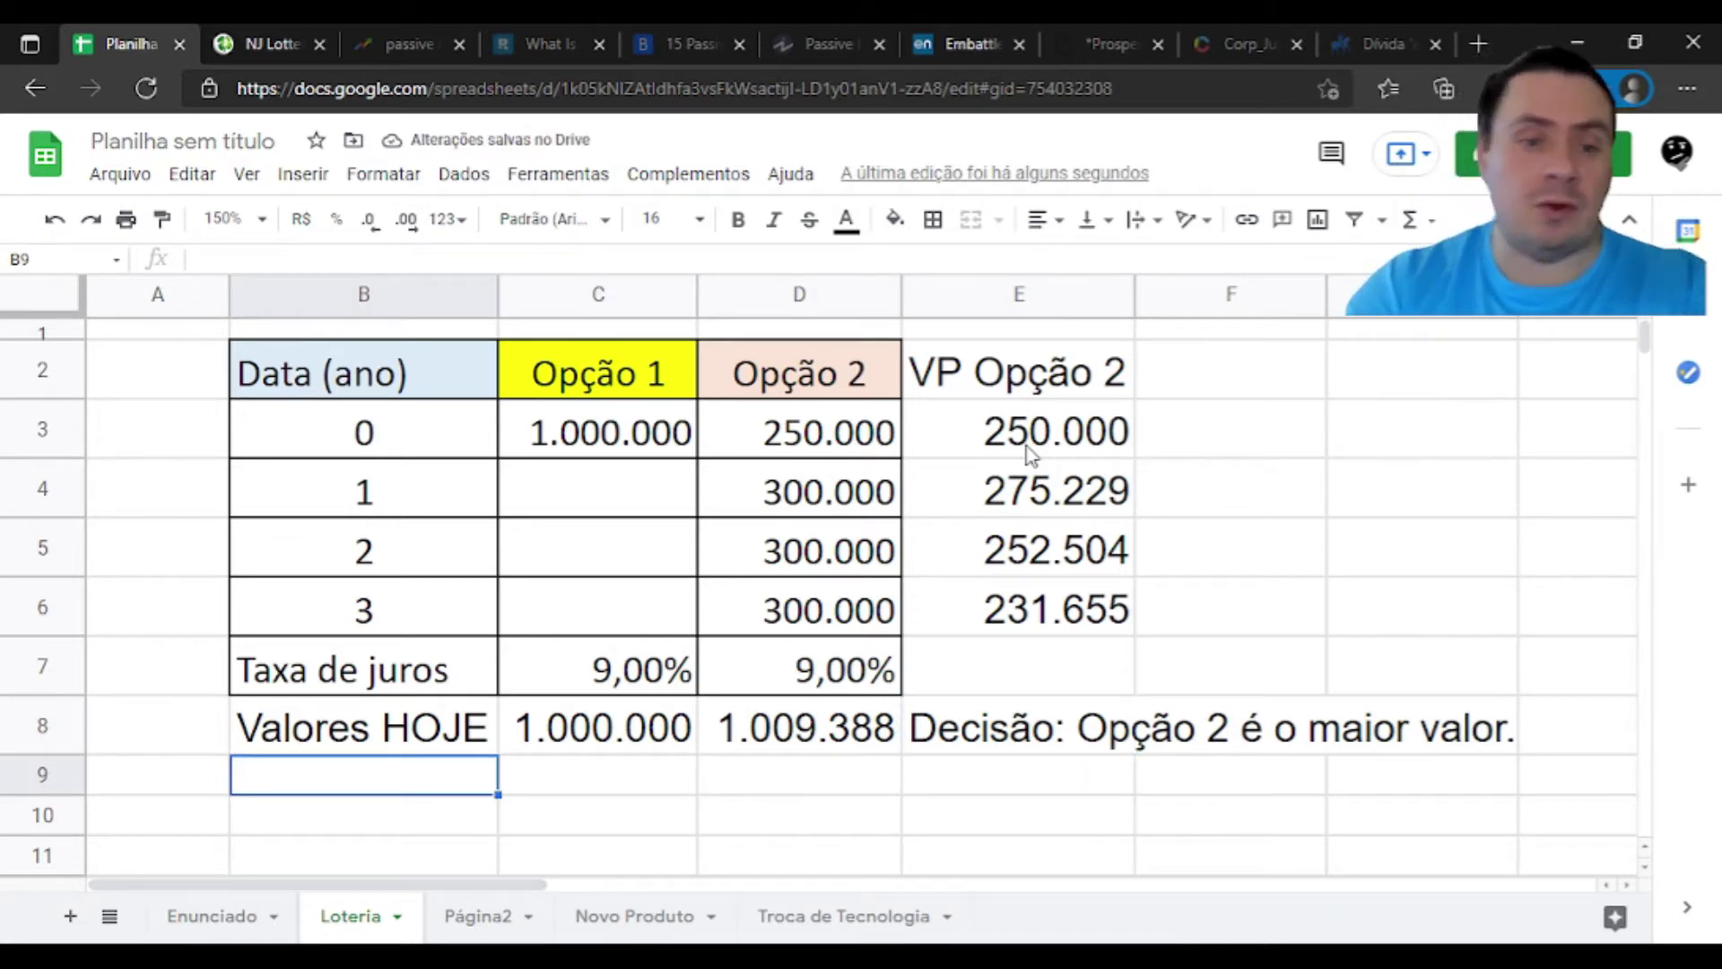
text(Valores HOJE)
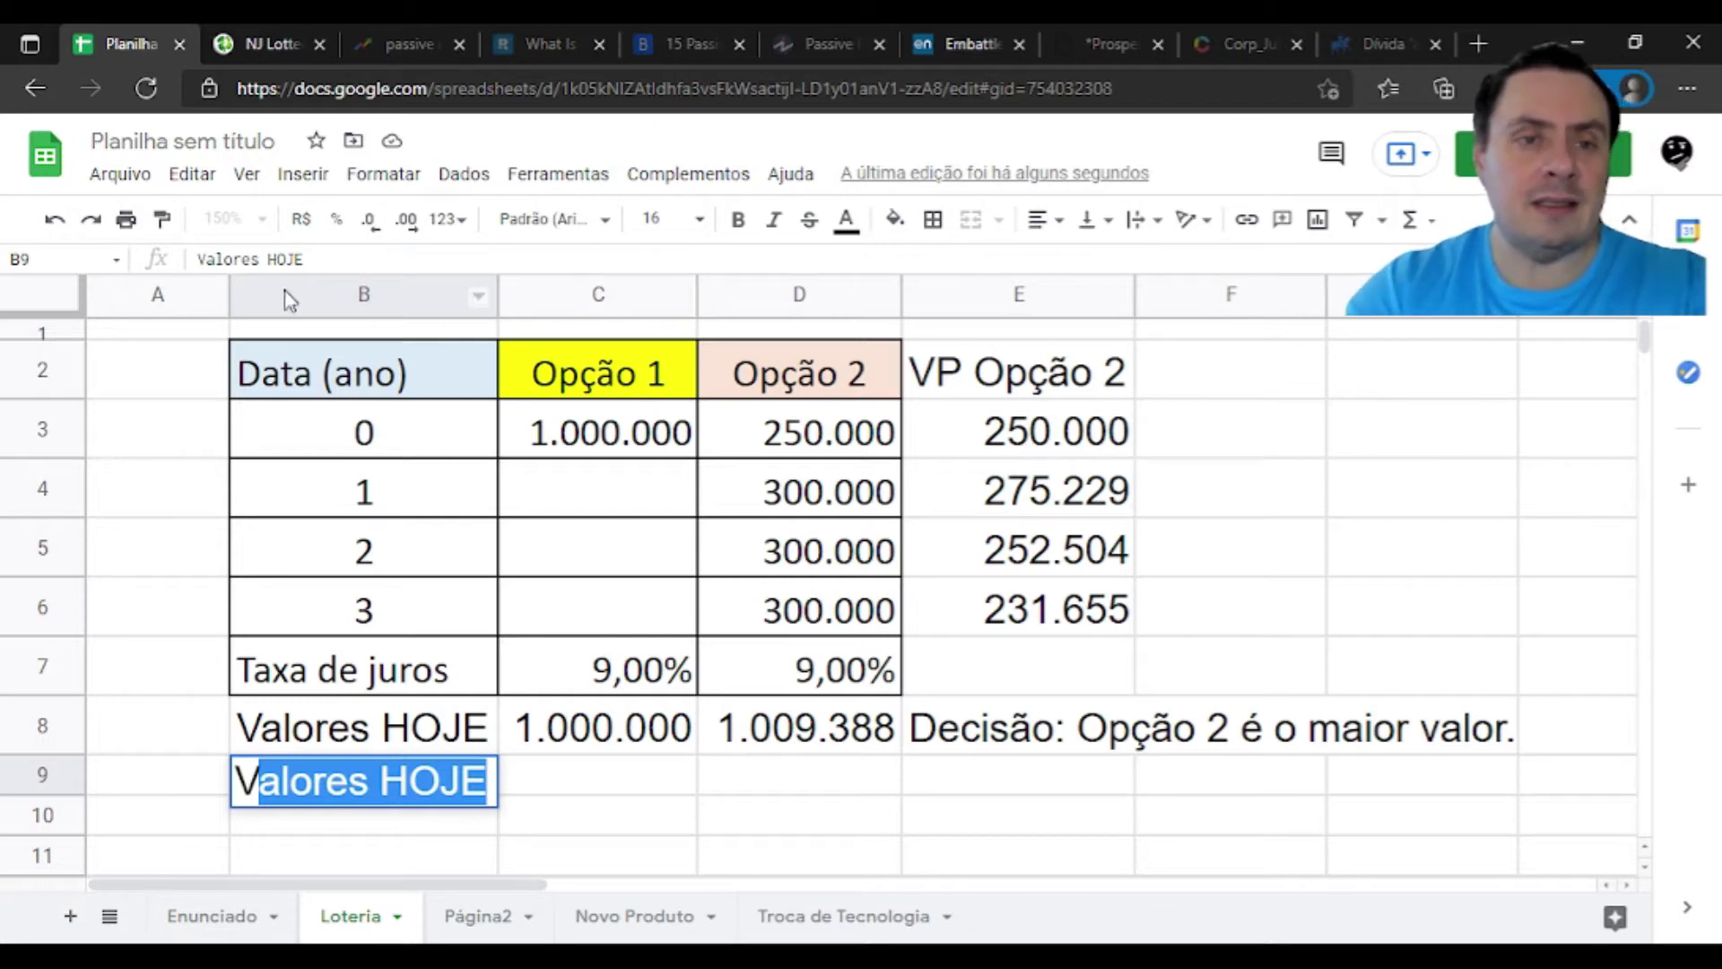
double_click(289, 258)
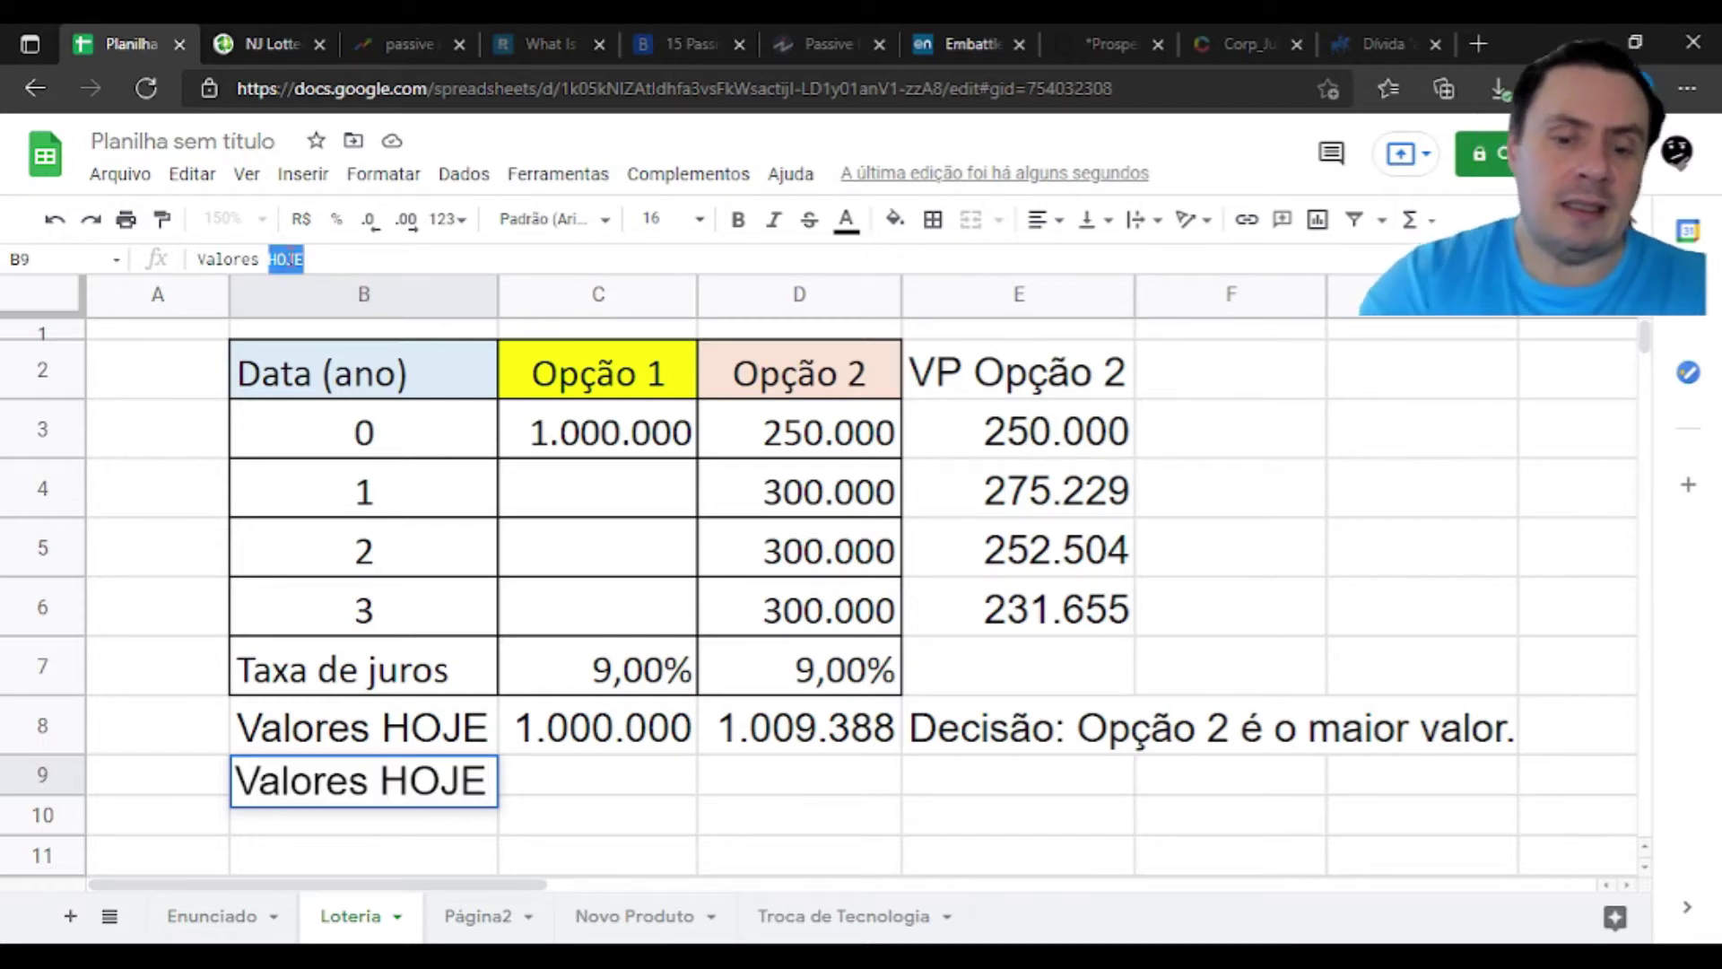
text(n)
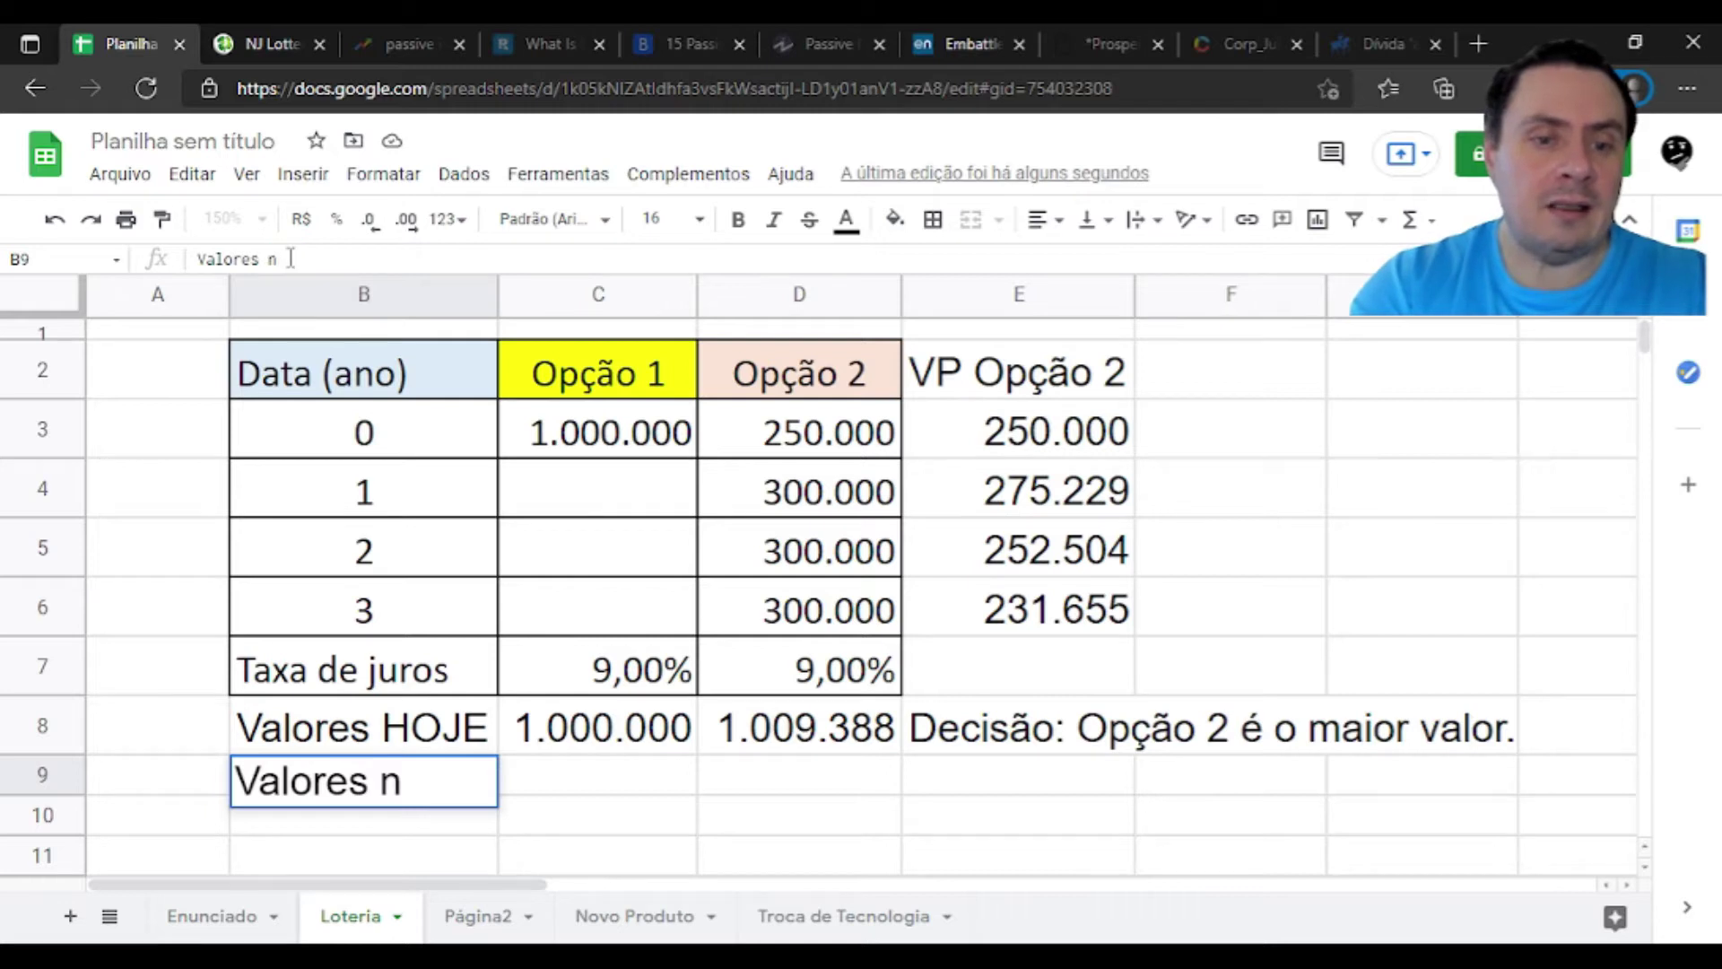
key(BackSpace)
text(ano)
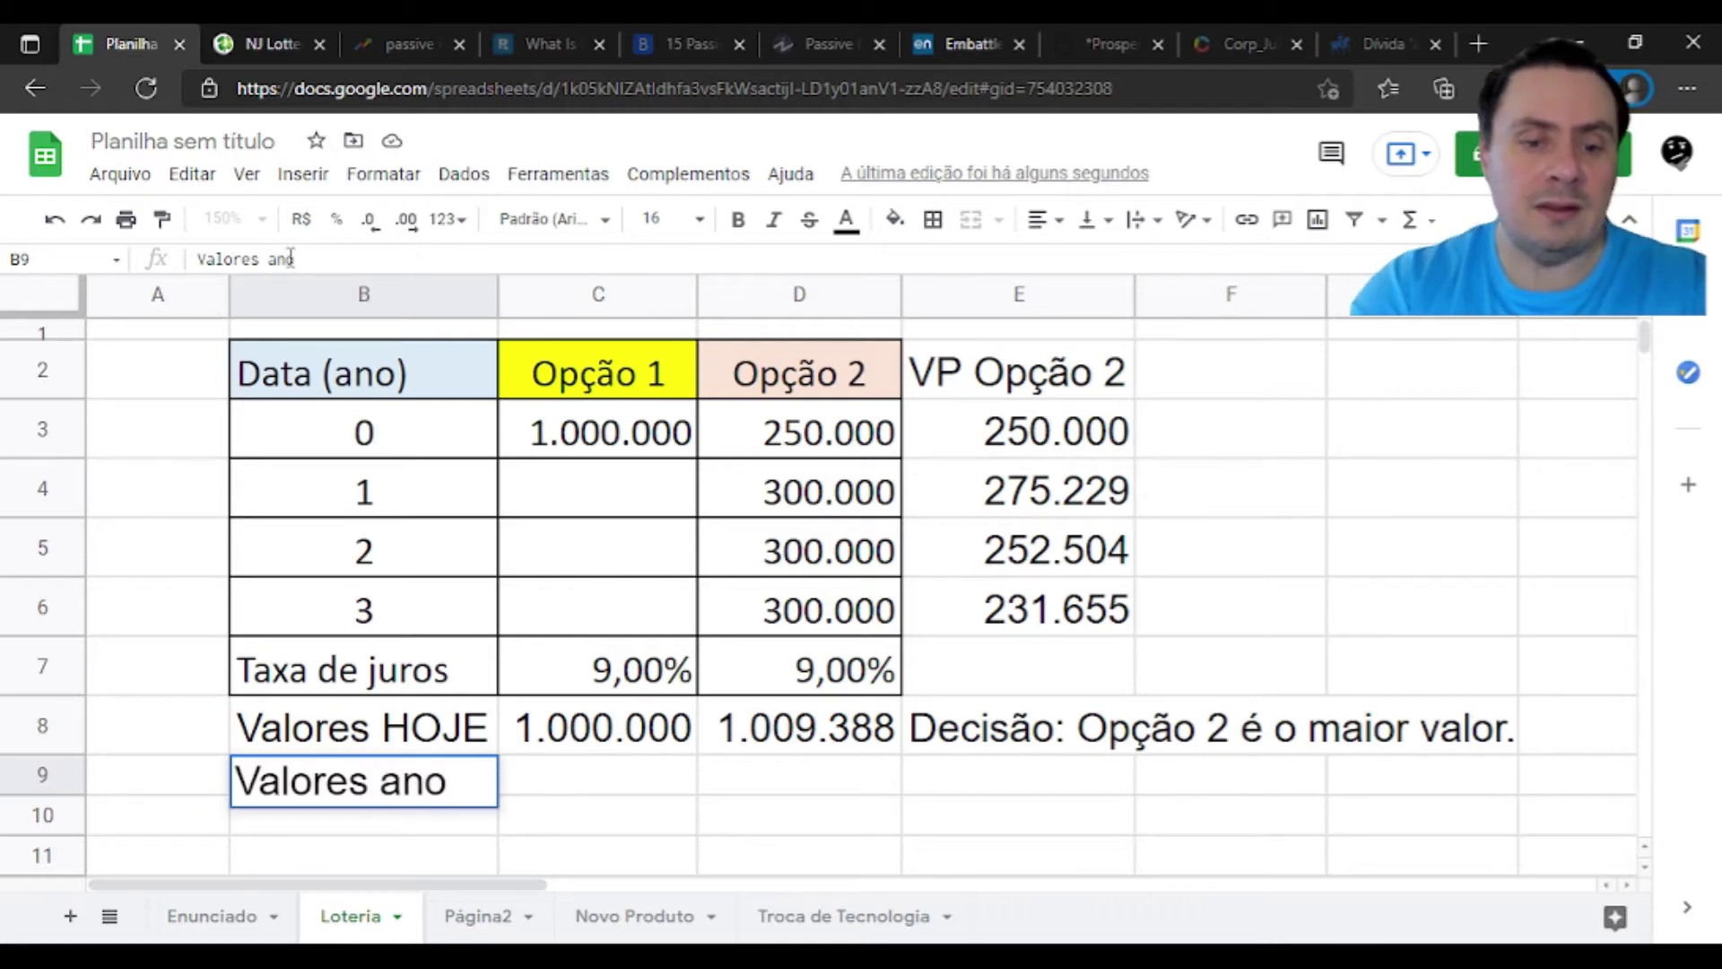
text( 3)
key(Return)
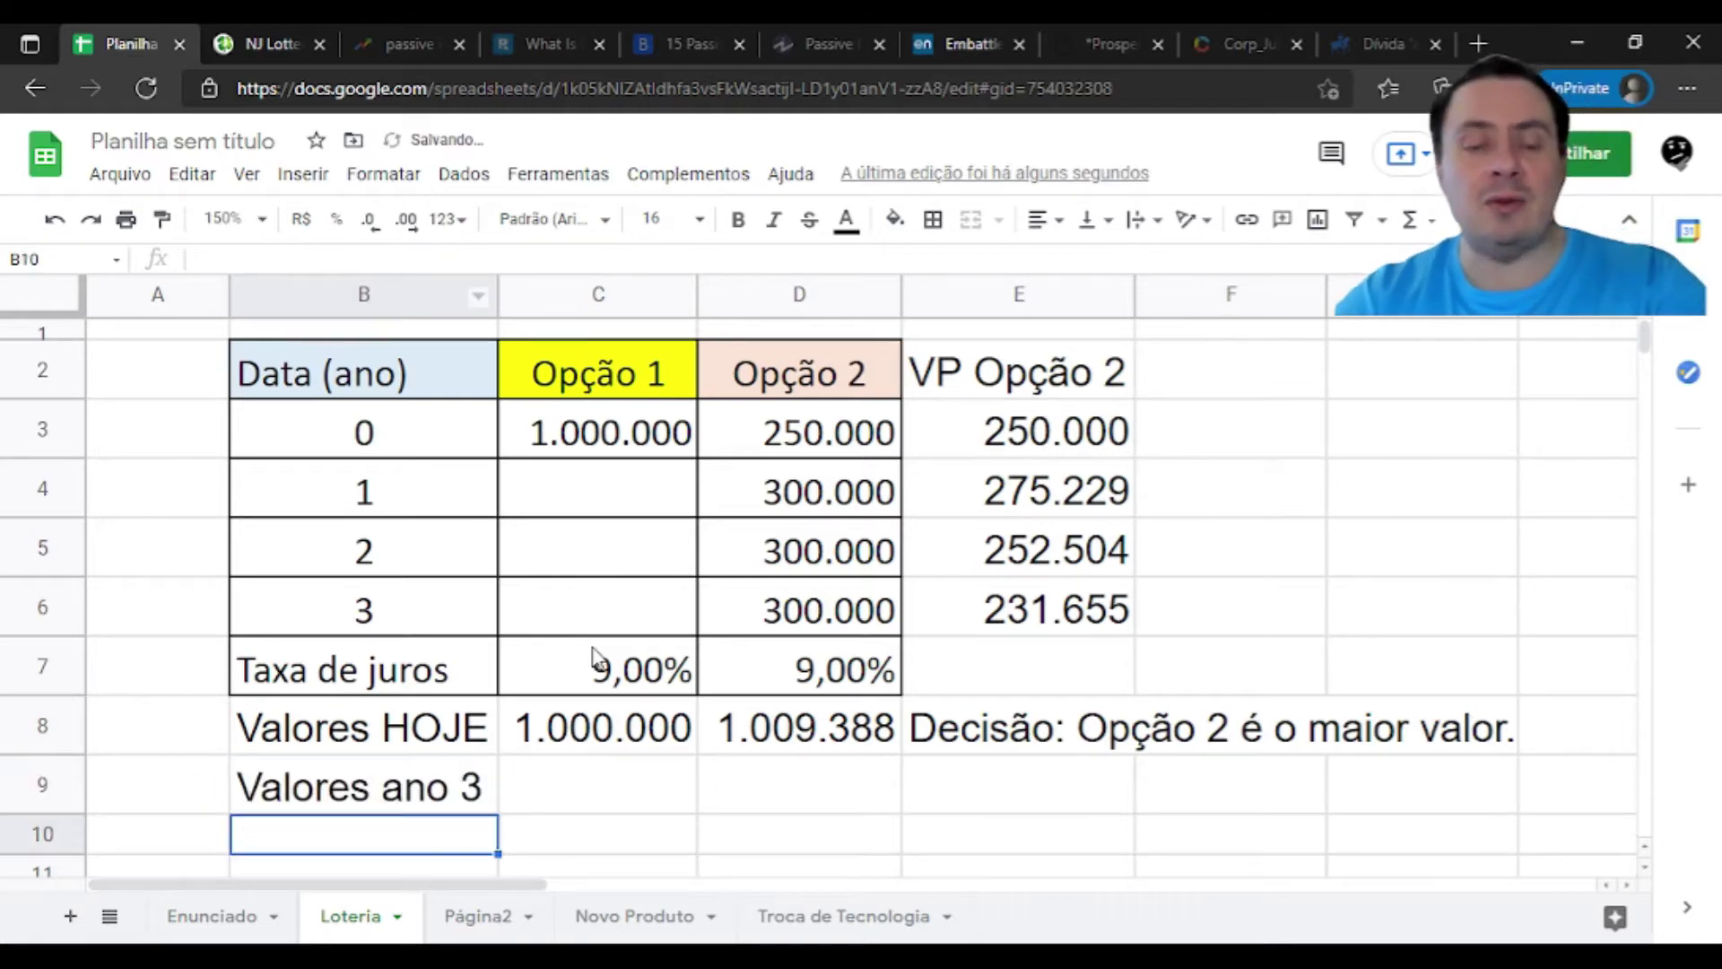
Add the column headings "VF Opção 1" in F2 and "VF Opção 2" in G2
click(1193, 397)
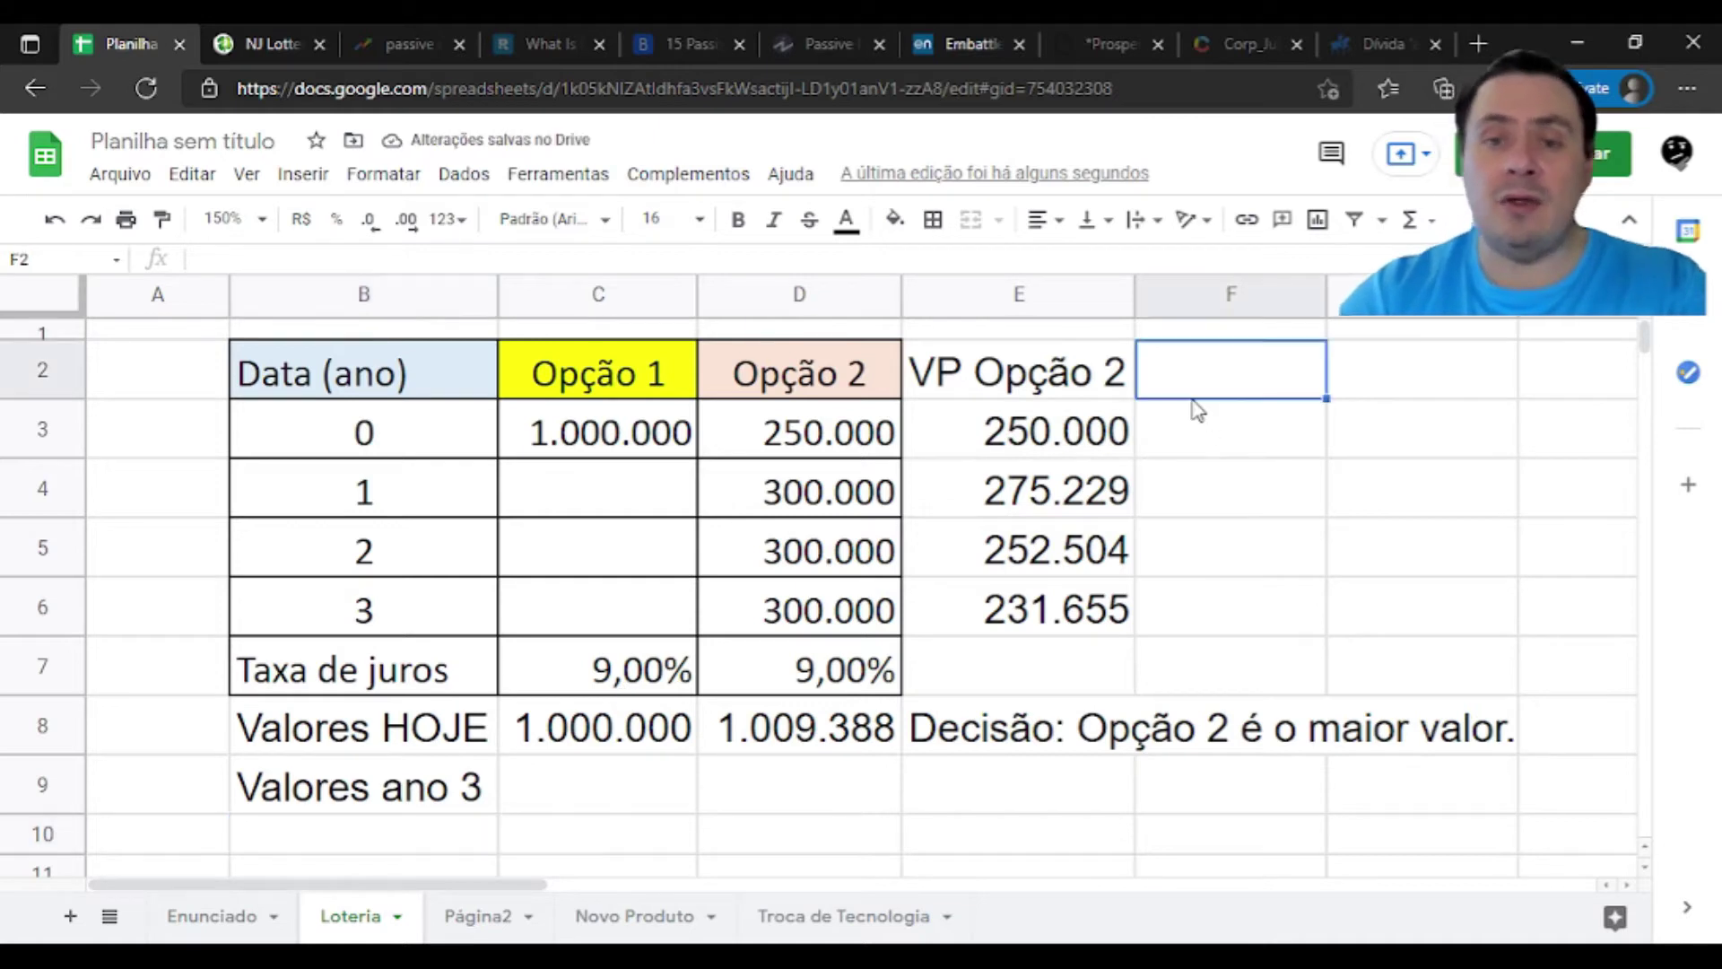
text(VF)
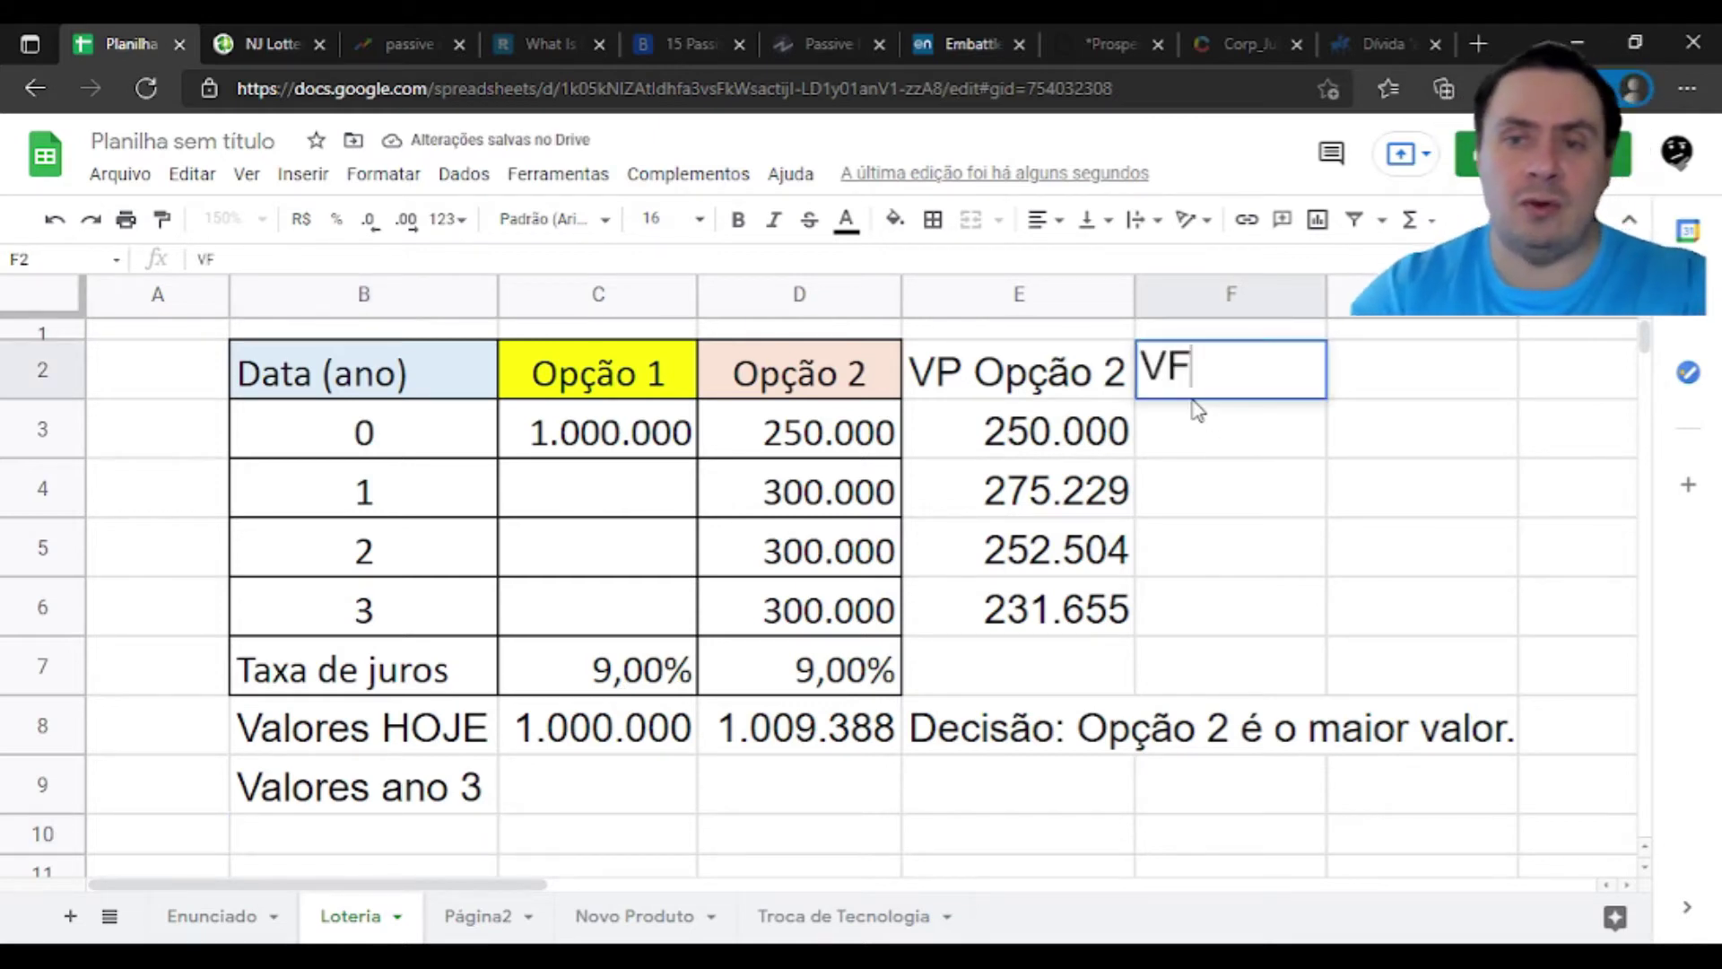
text( Opção )
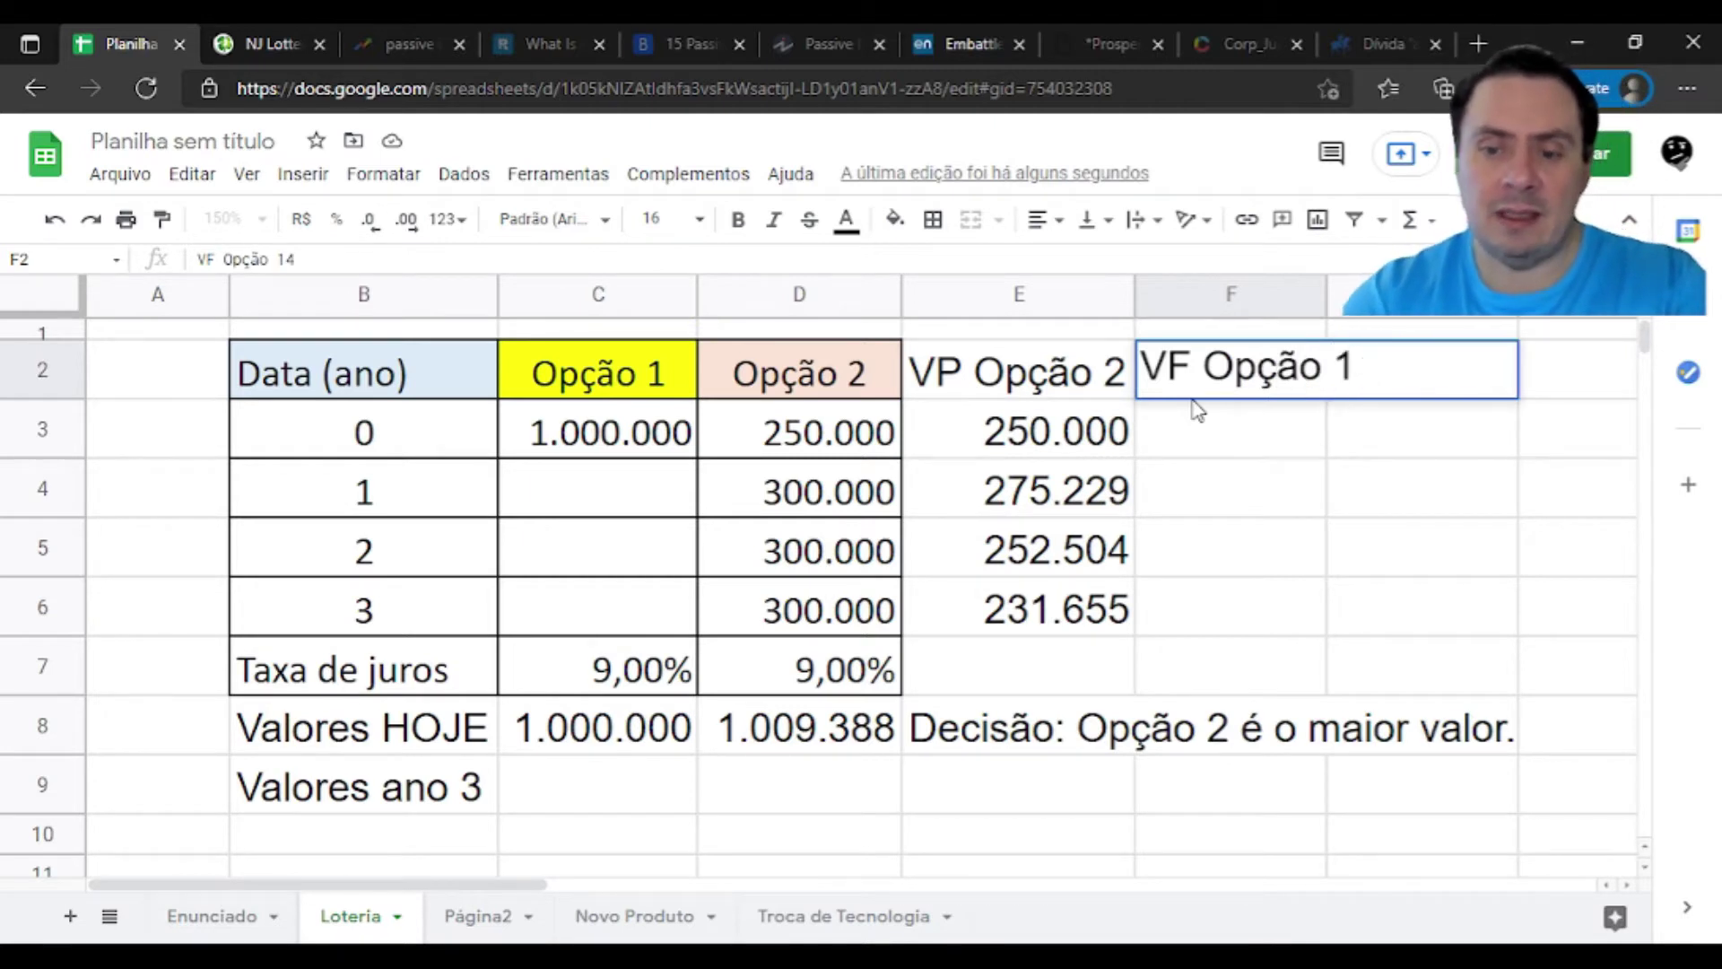
text(1)
key(Return)
key(Up)
key(Right)
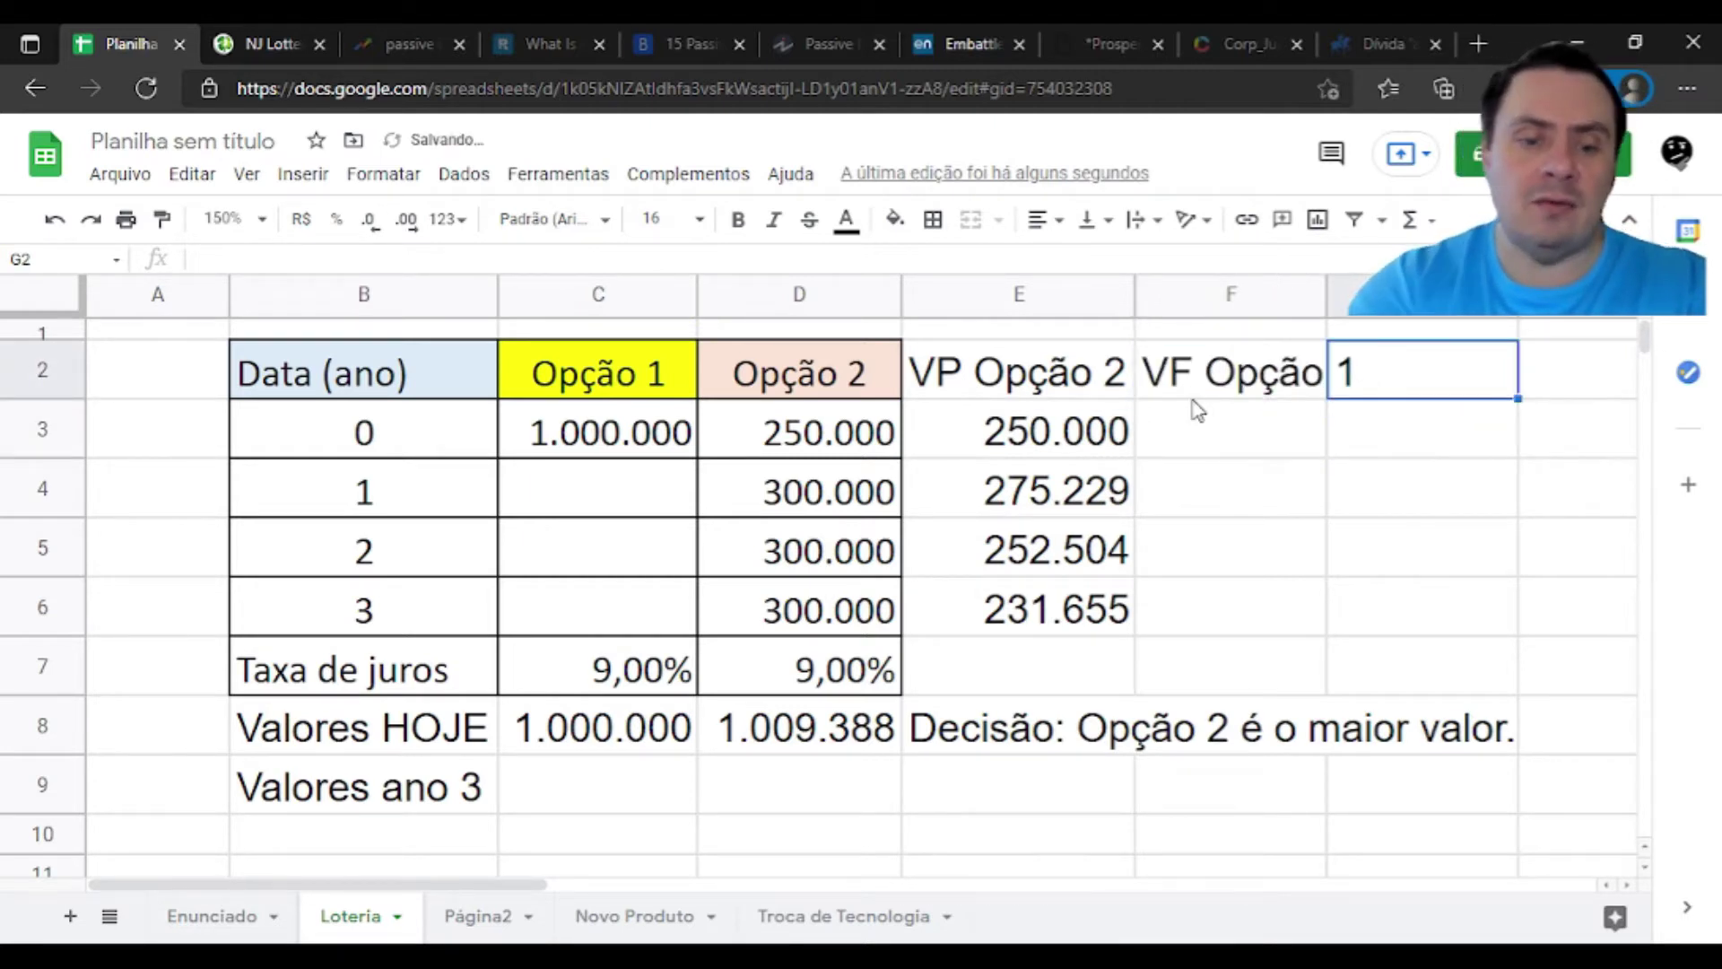
text(VF Op)
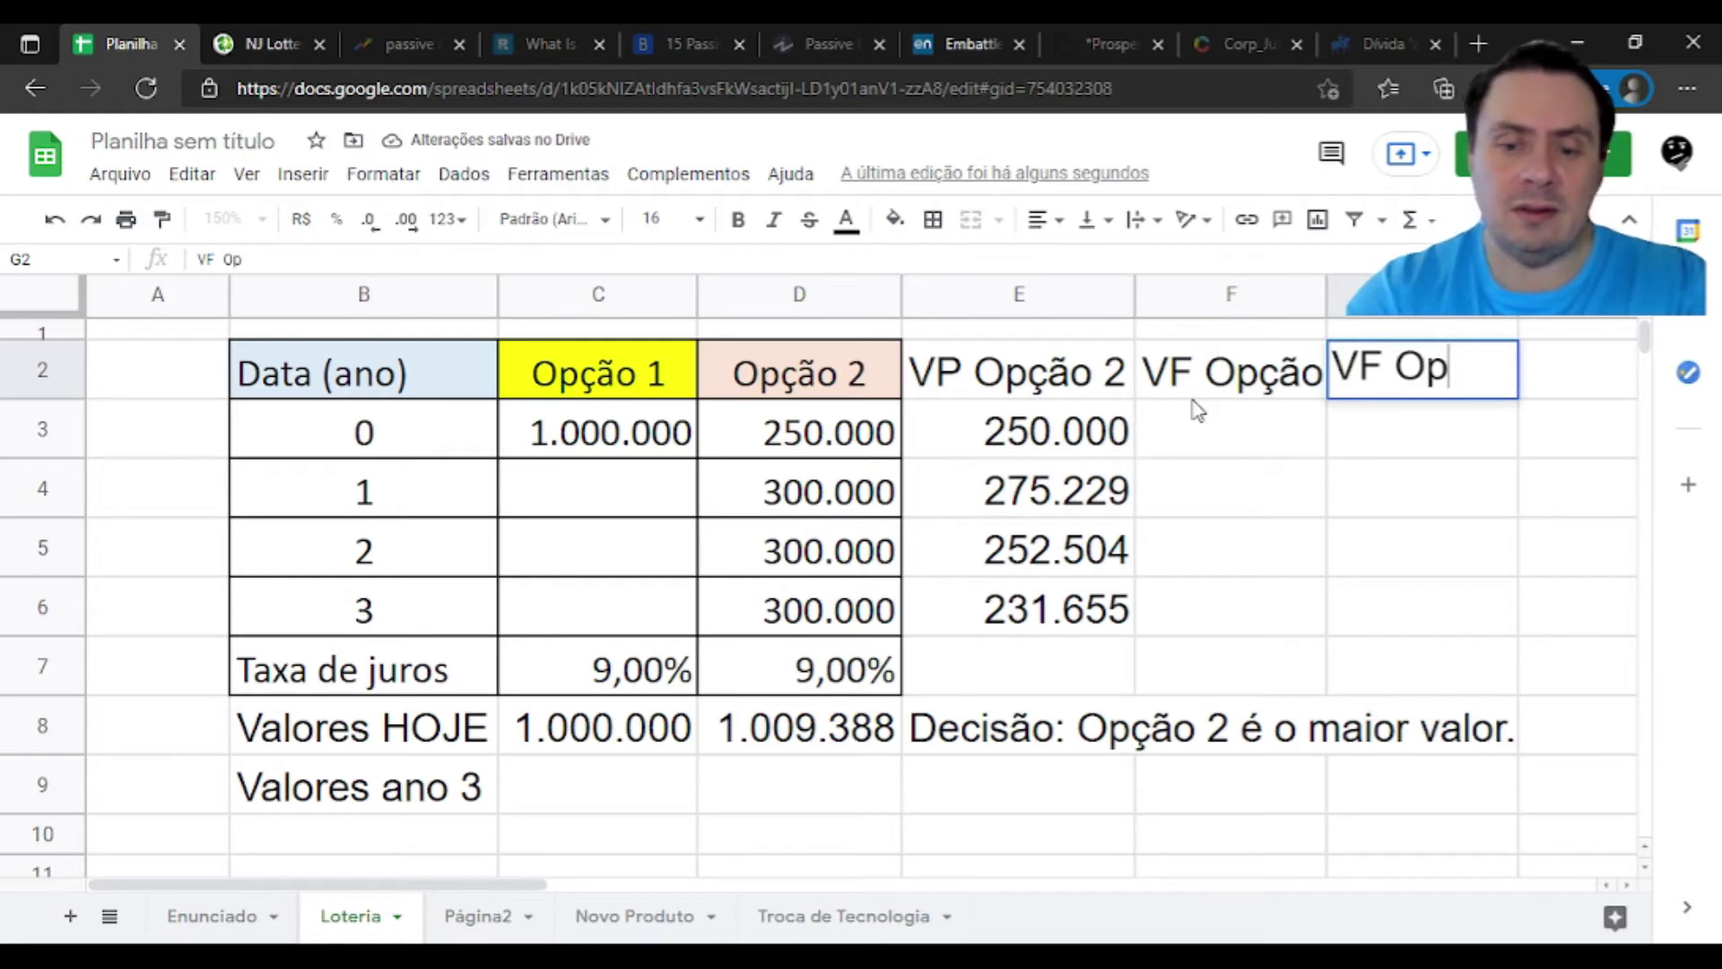
text(ção 2)
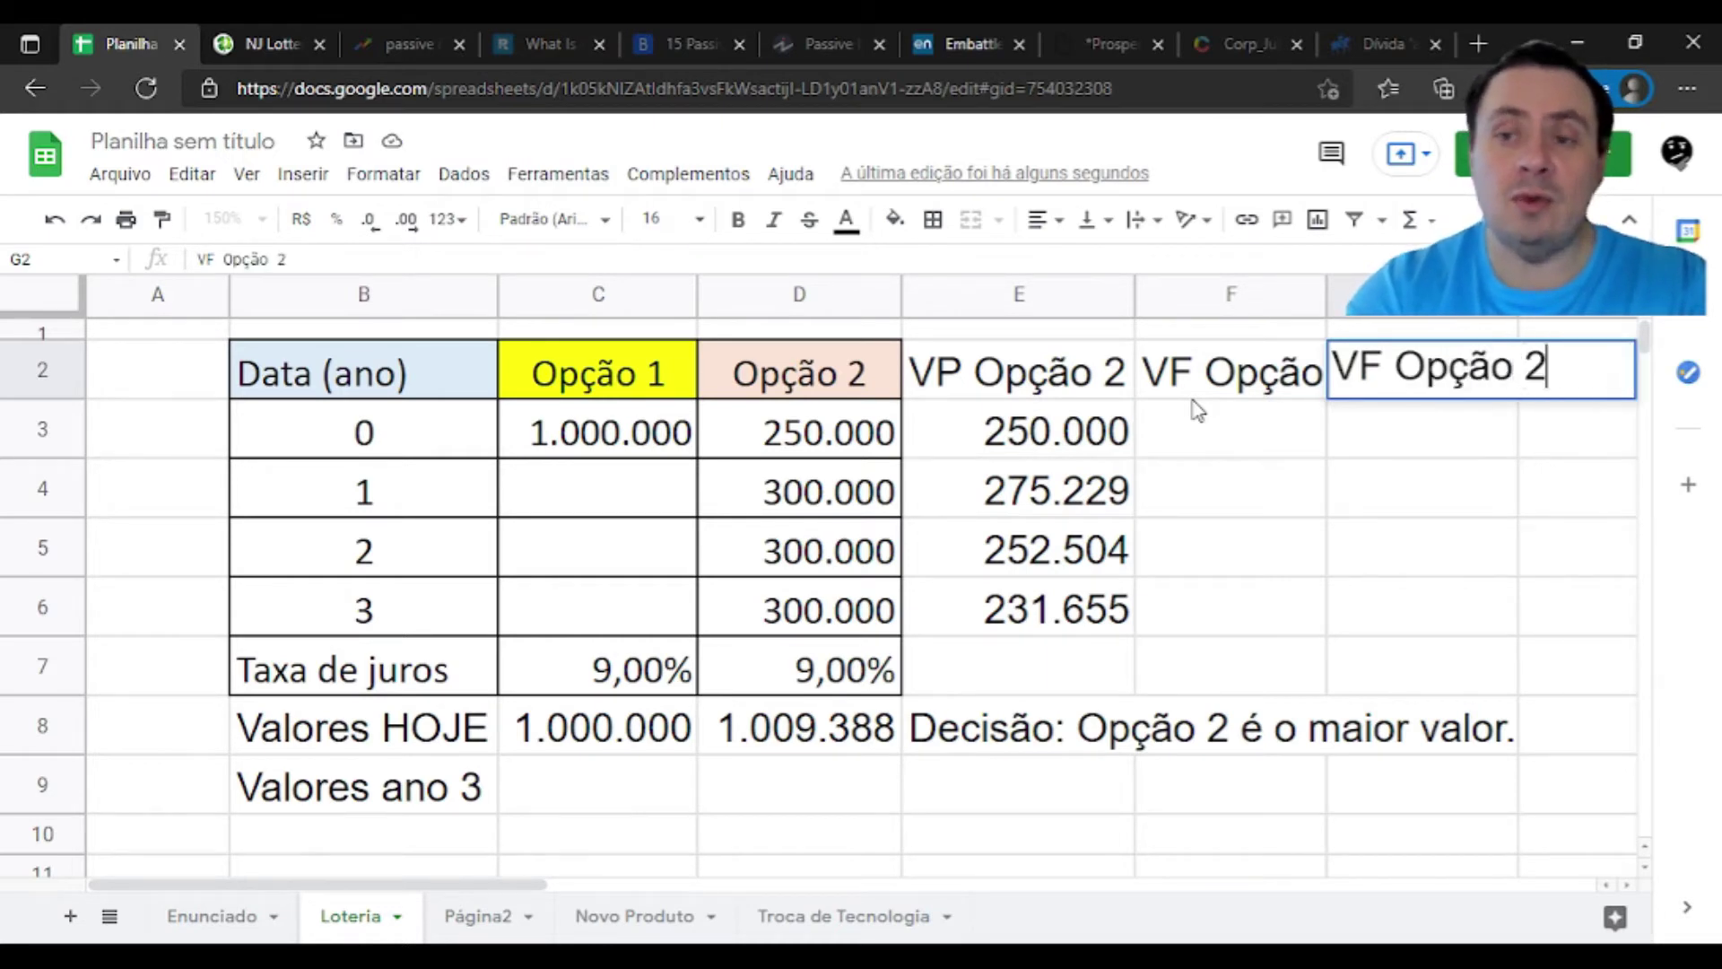
key(Return)
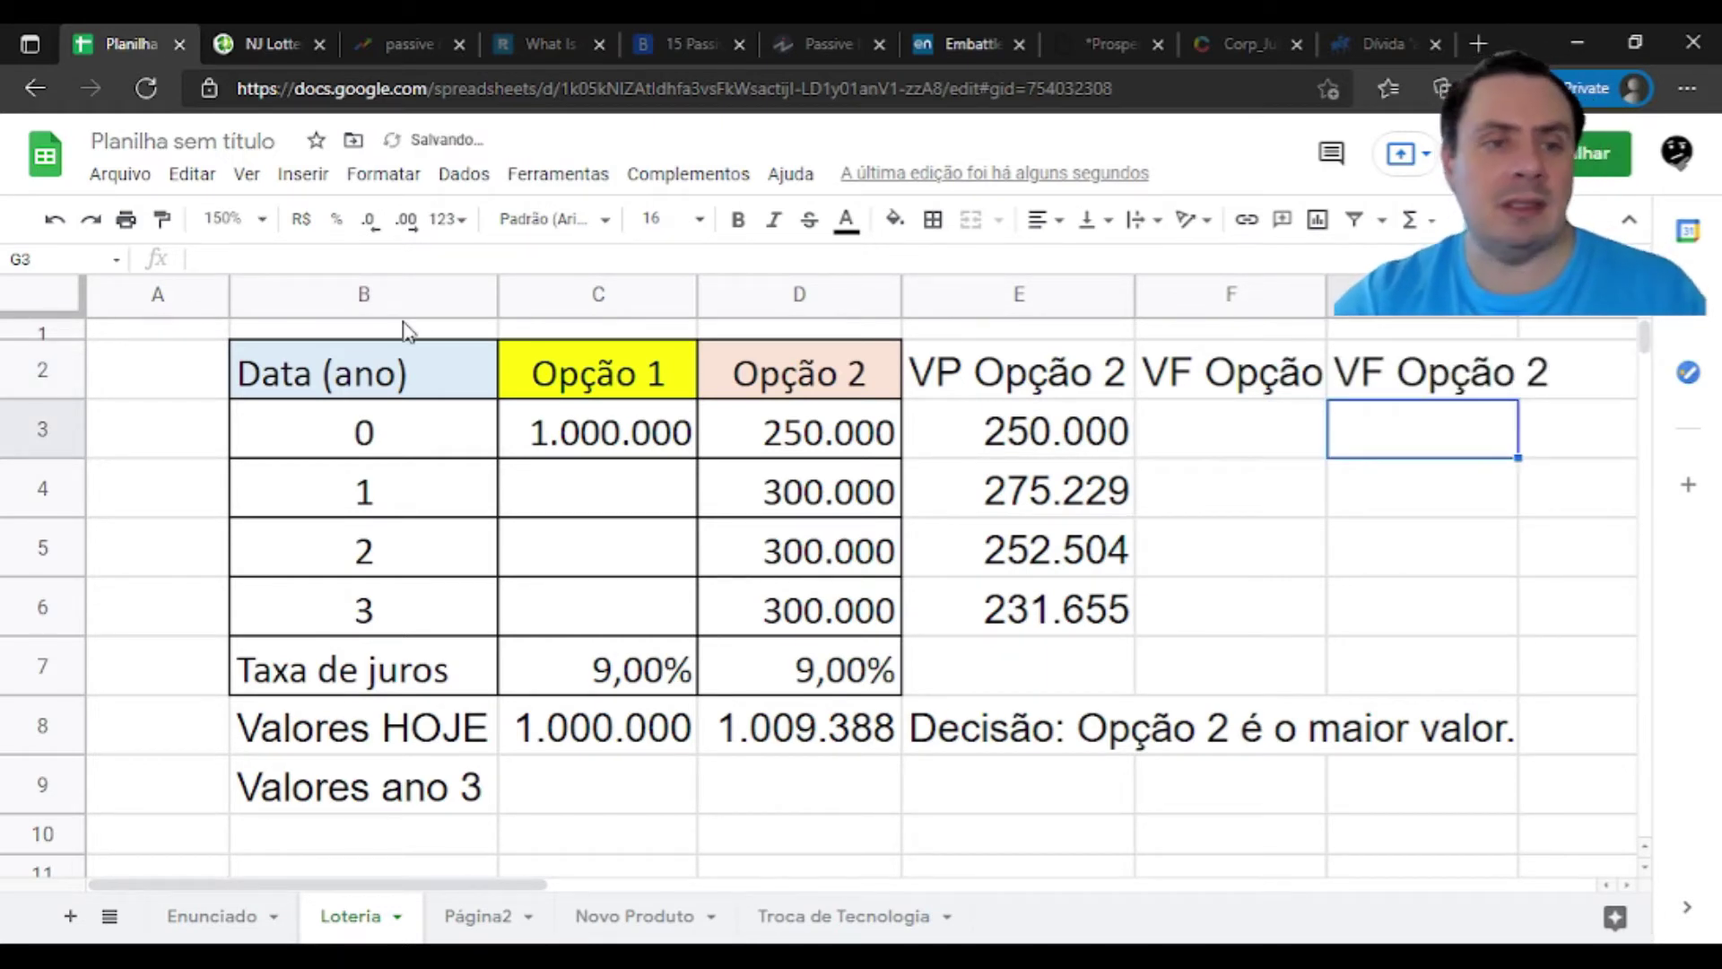
Narrow column A and fit the widths of columns F and G to their headings
drag(226, 297, 149, 298)
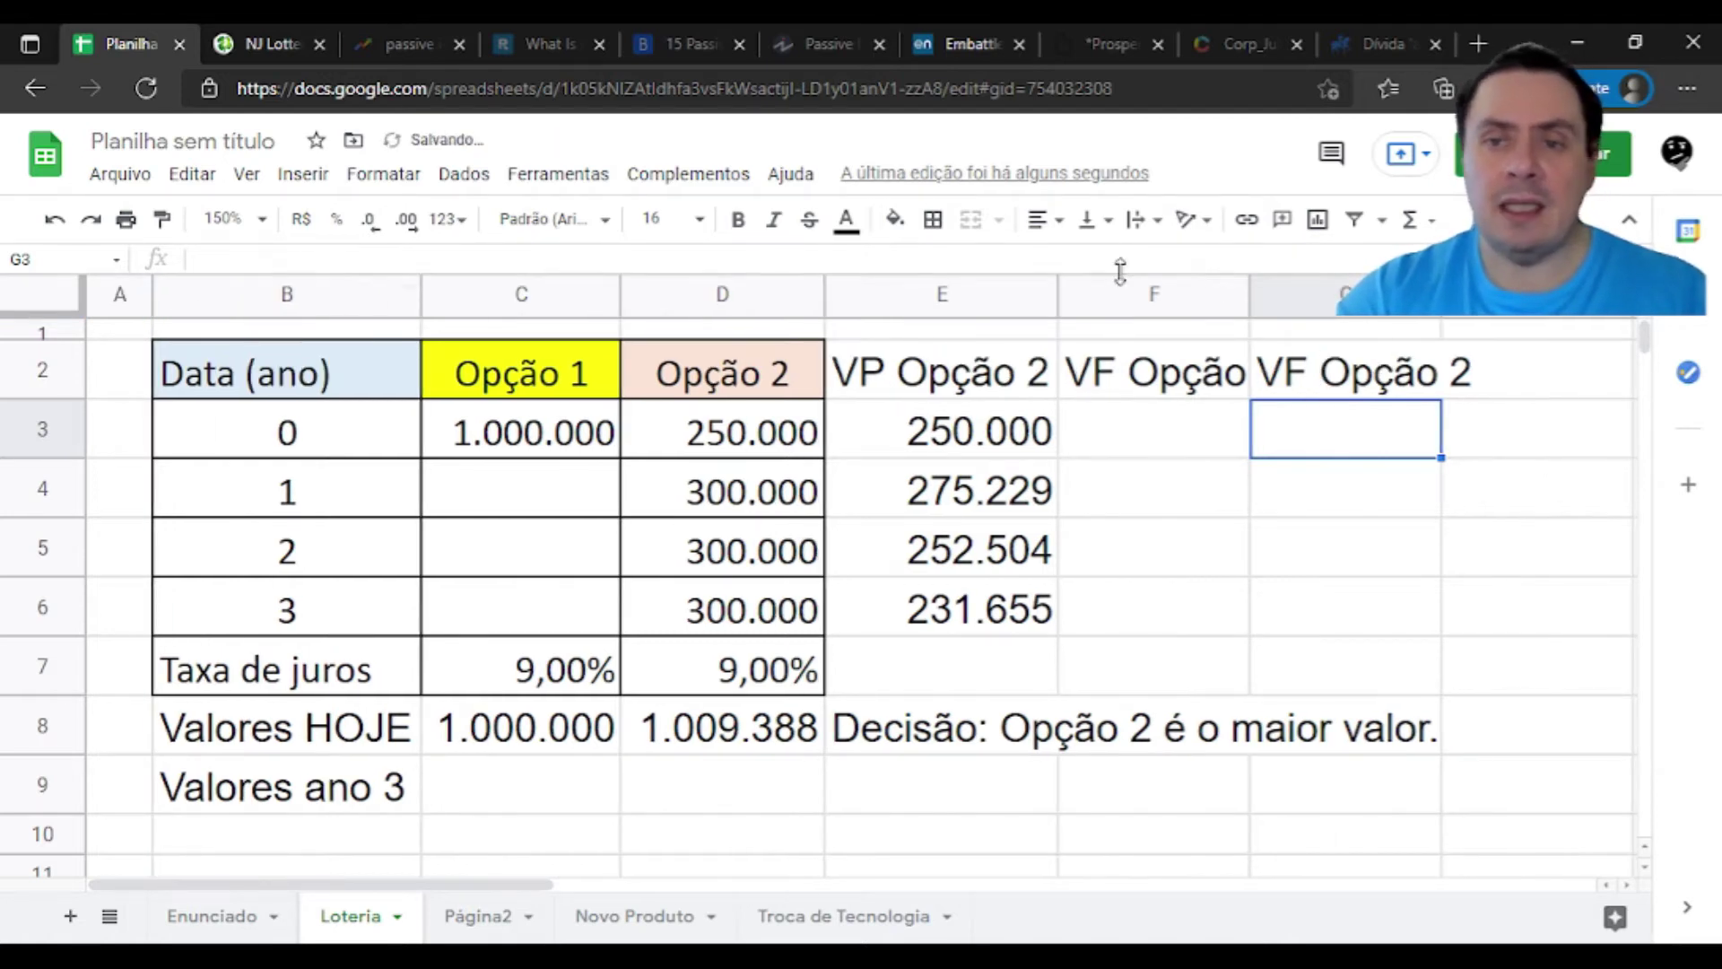
click(1247, 301)
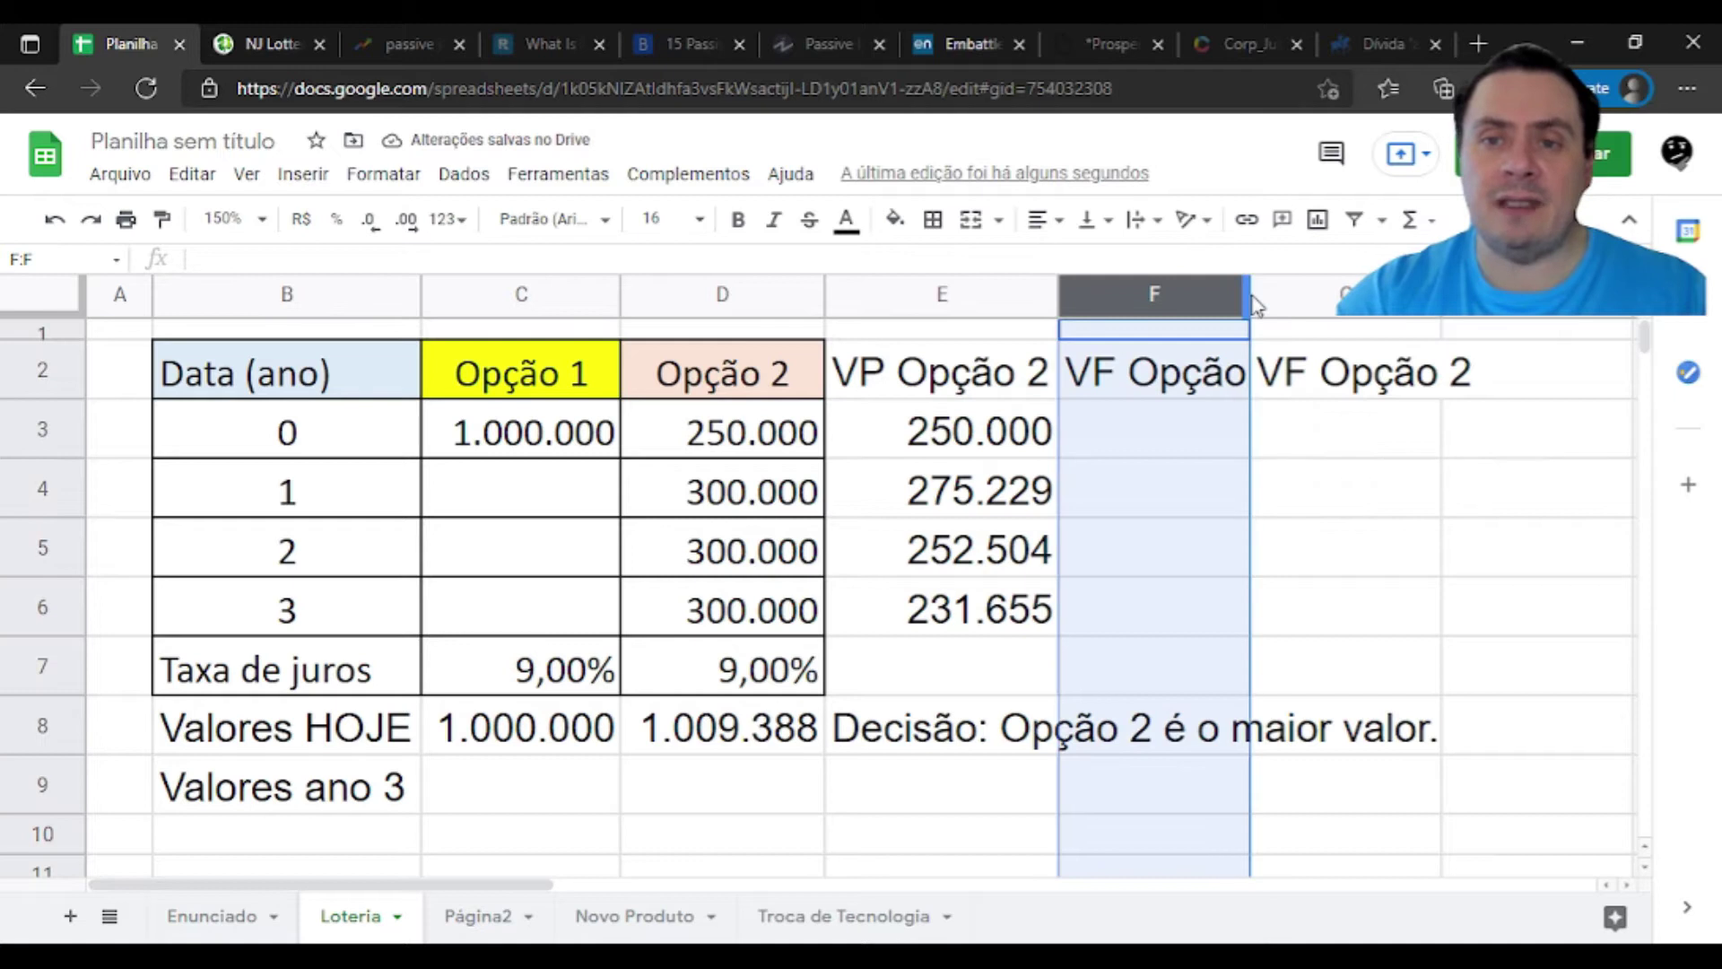
double_click(1249, 301)
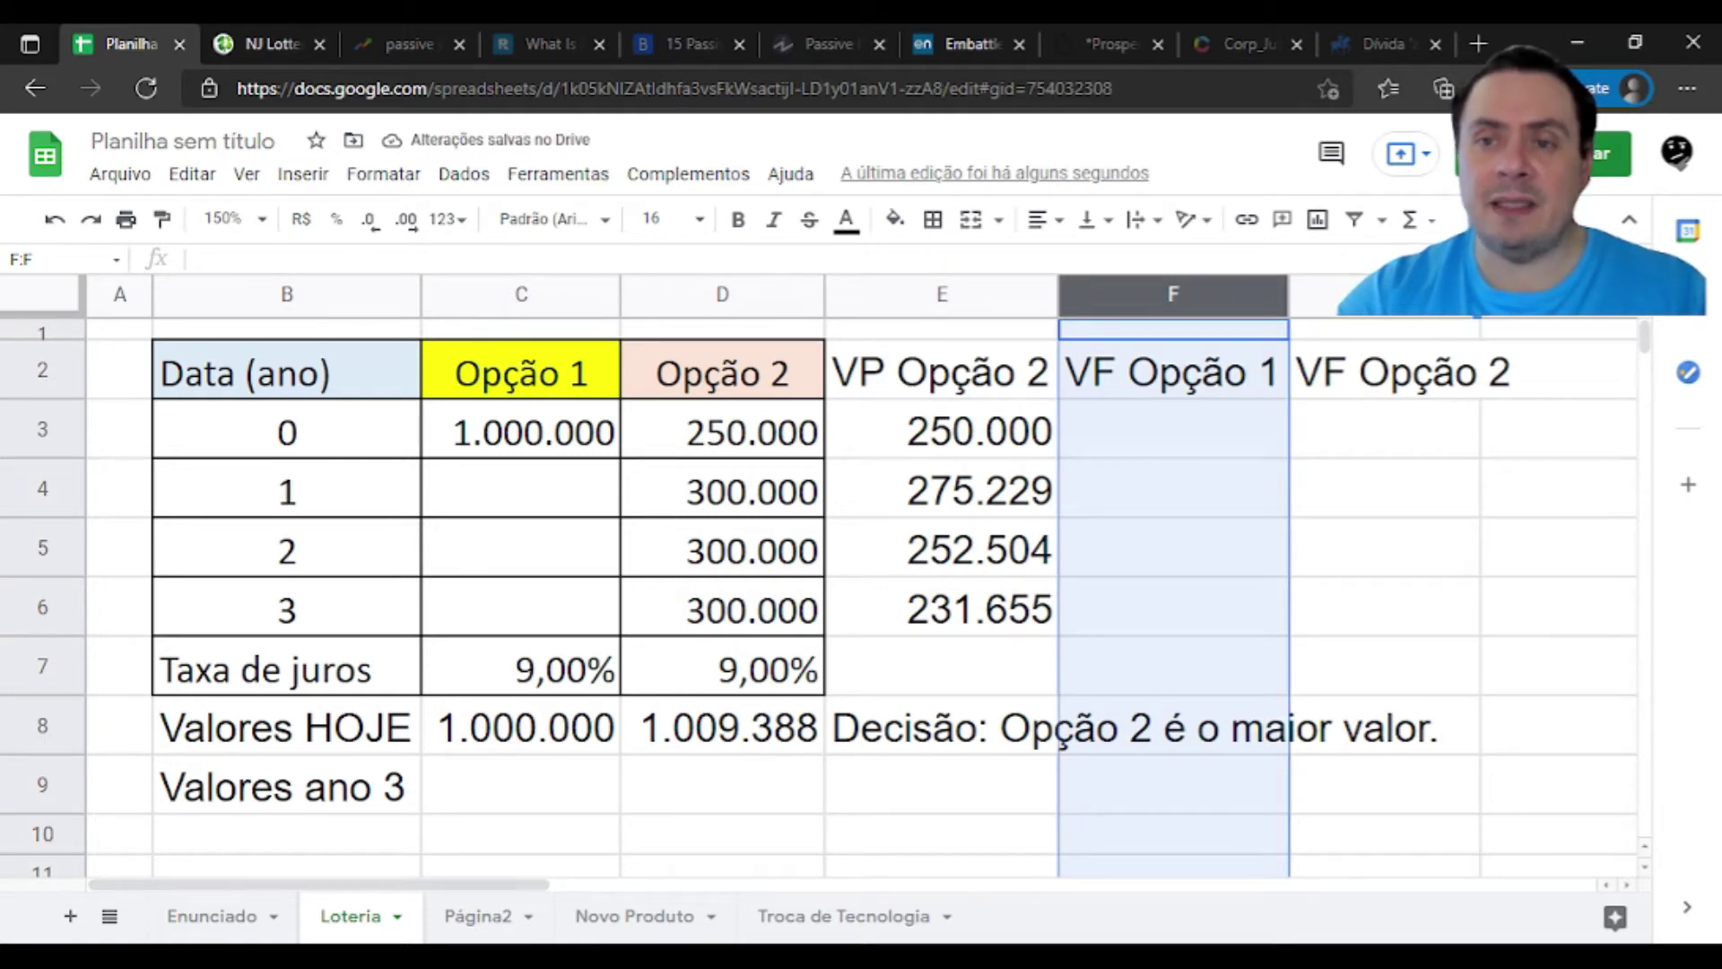
double_click(1480, 296)
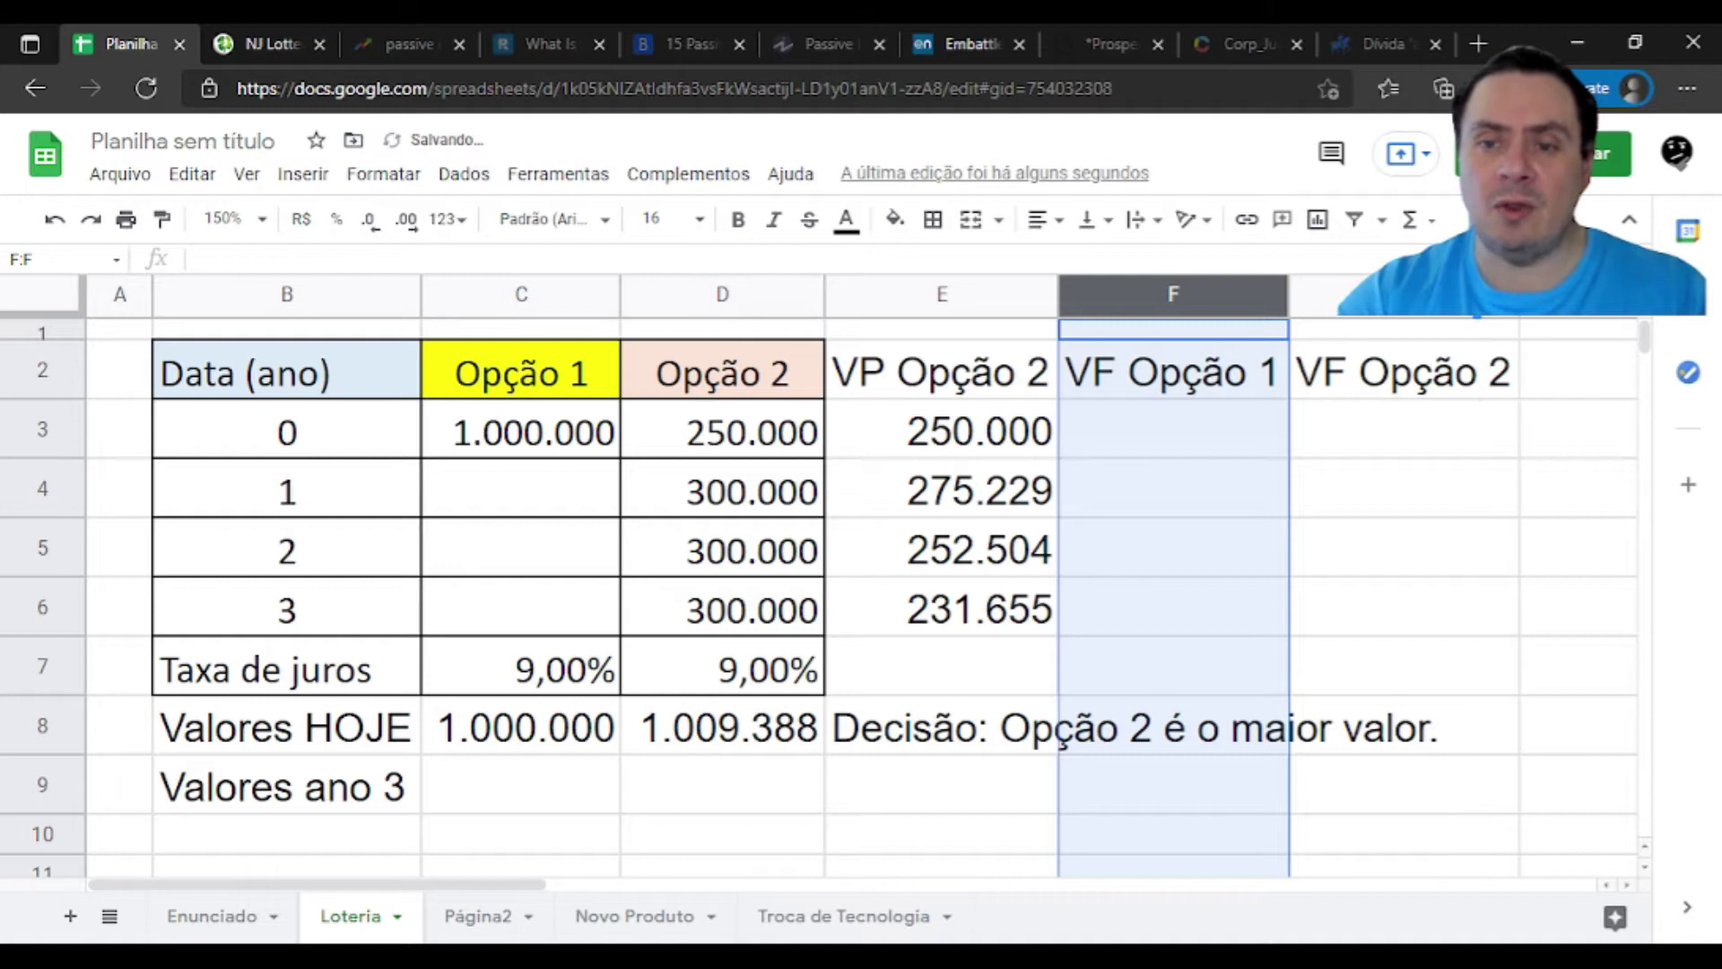
click(1137, 757)
Examine the Option 1 payment in C3 against the year 0 to 3 cells under VF Opção 1
click(479, 806)
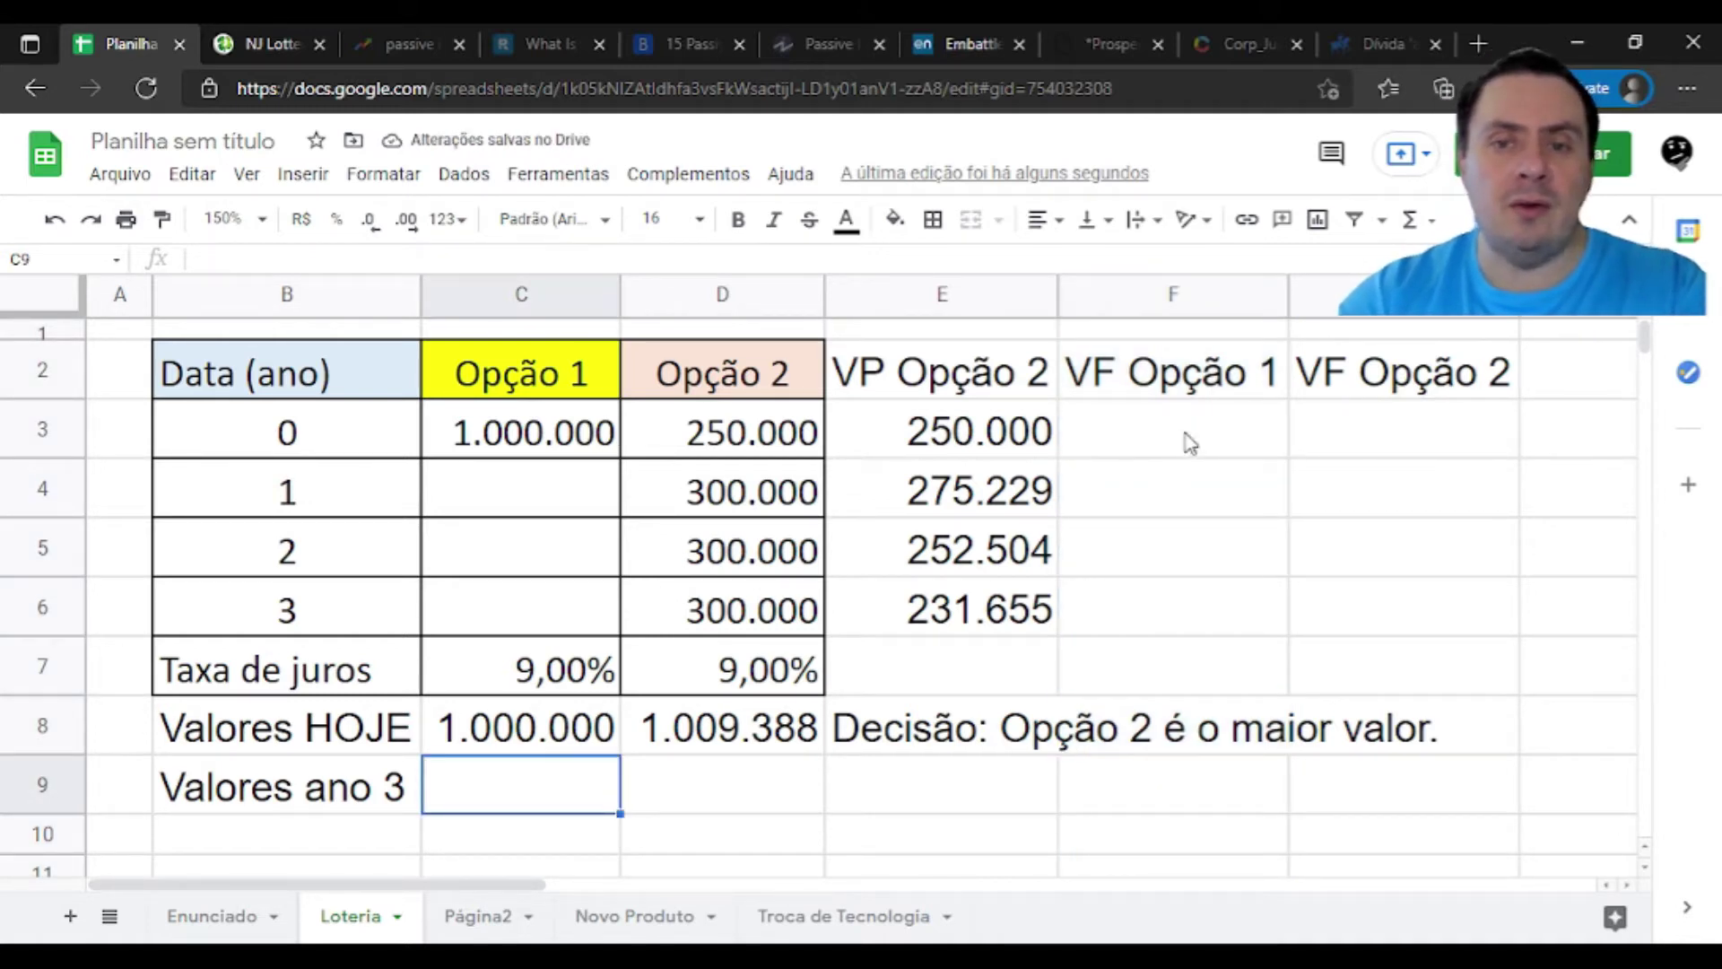
click(565, 424)
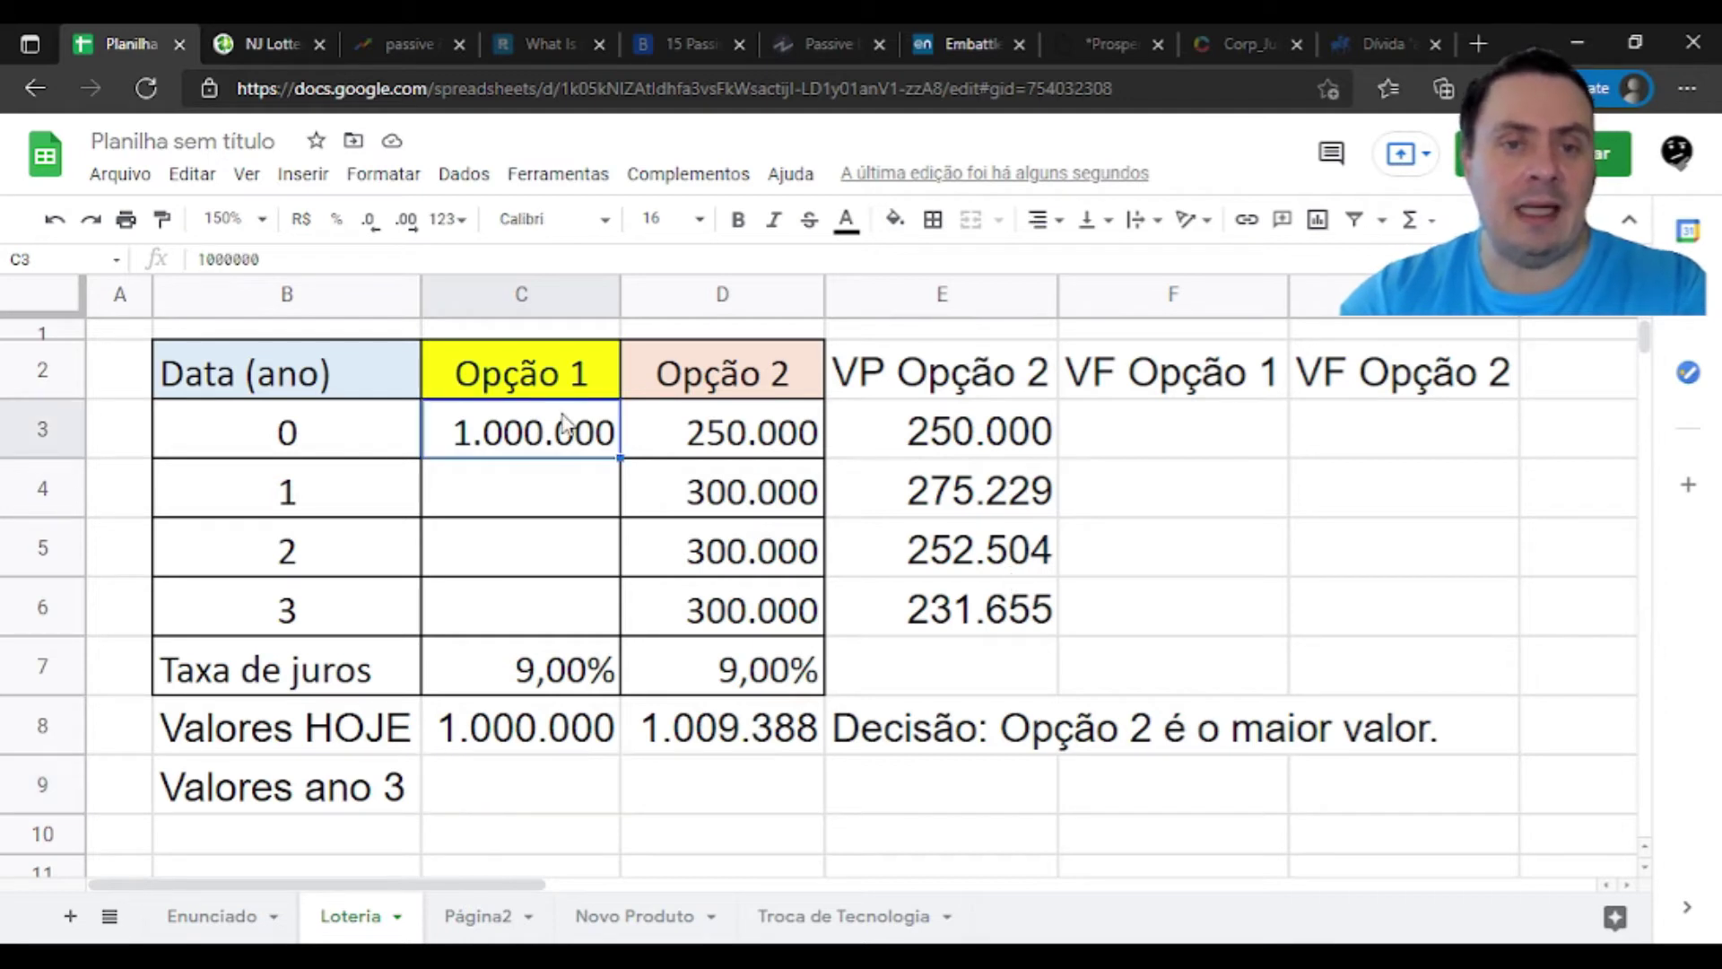
click(1152, 623)
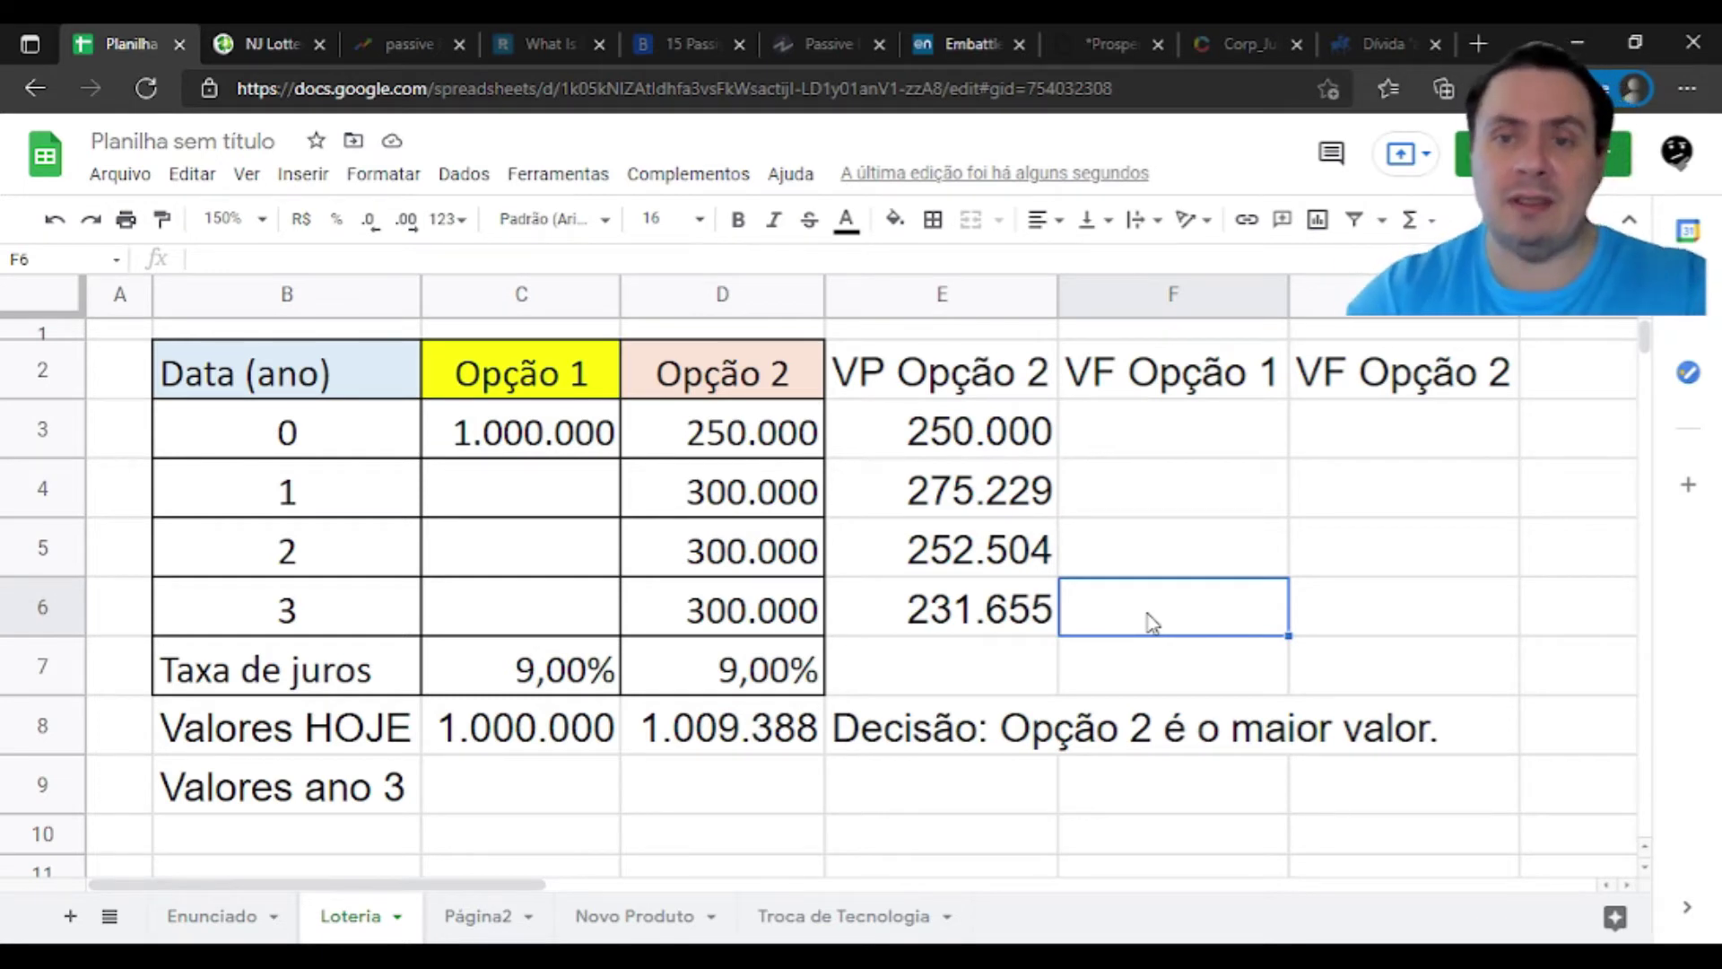
key(Up)
key(Up)
key(Up)
key(Down)
key(Down)
key(Down)
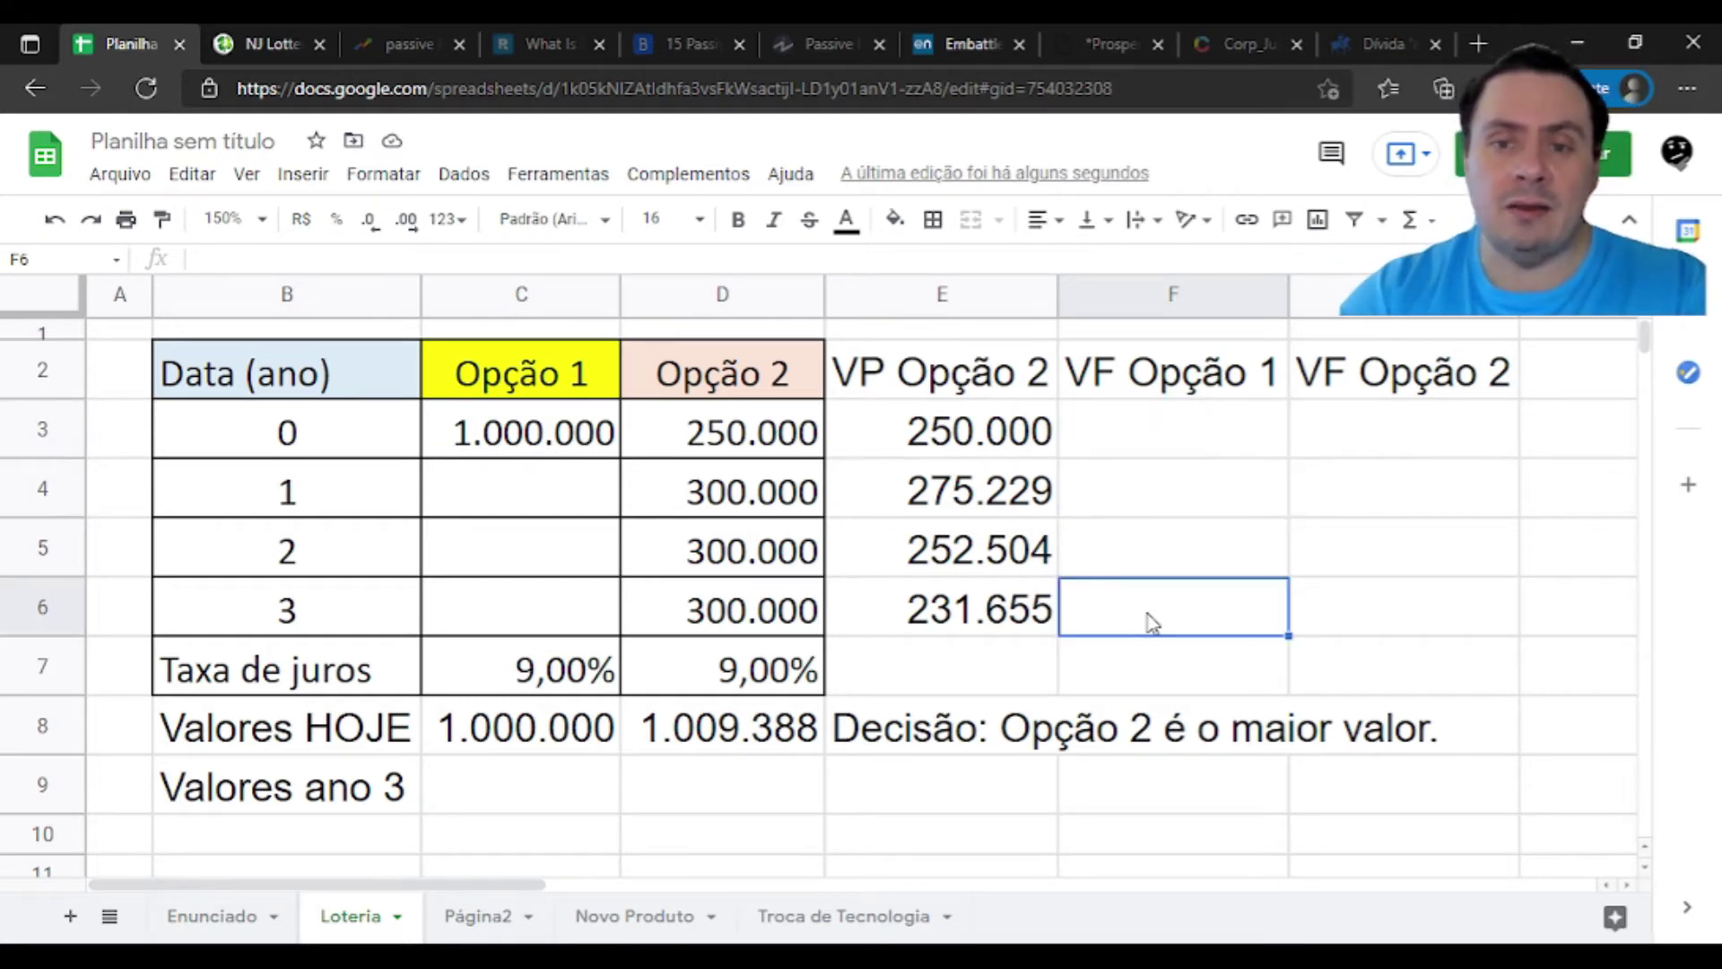
Calculate Option 1's year 3 future value in F3 with the formula =C3*(1+C7)^3
key(Up)
key(Up)
key(Up)
text(=)
key(Left)
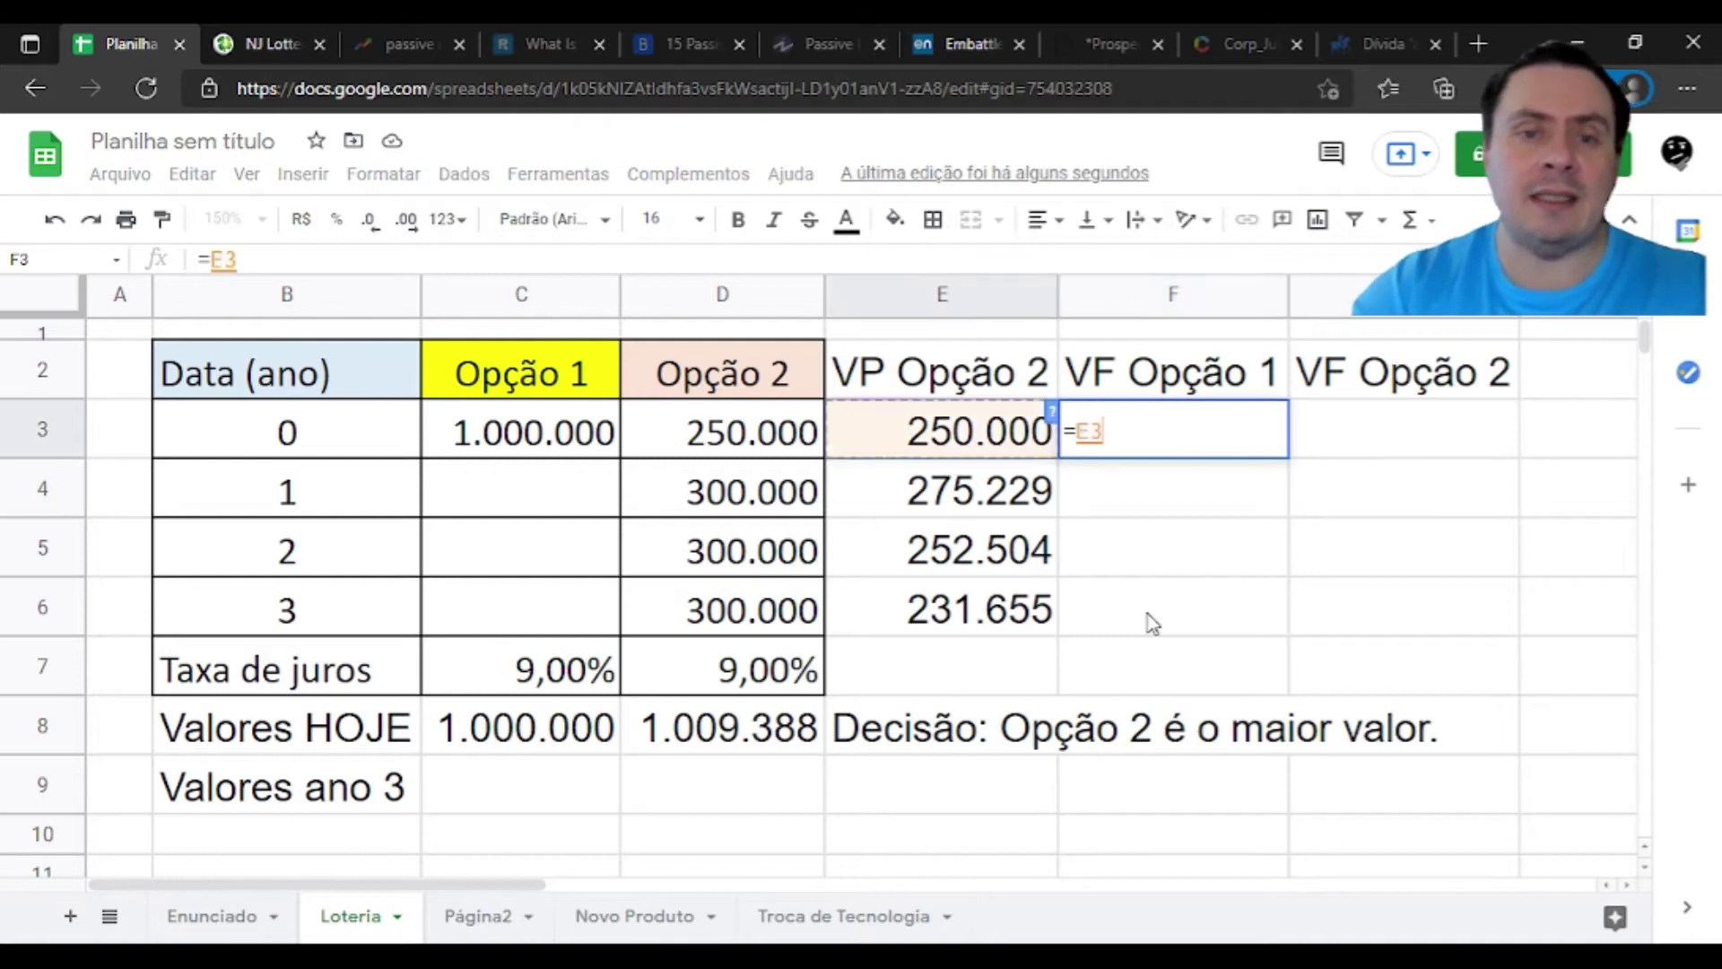
key(Left)
key(Left)
text(*)
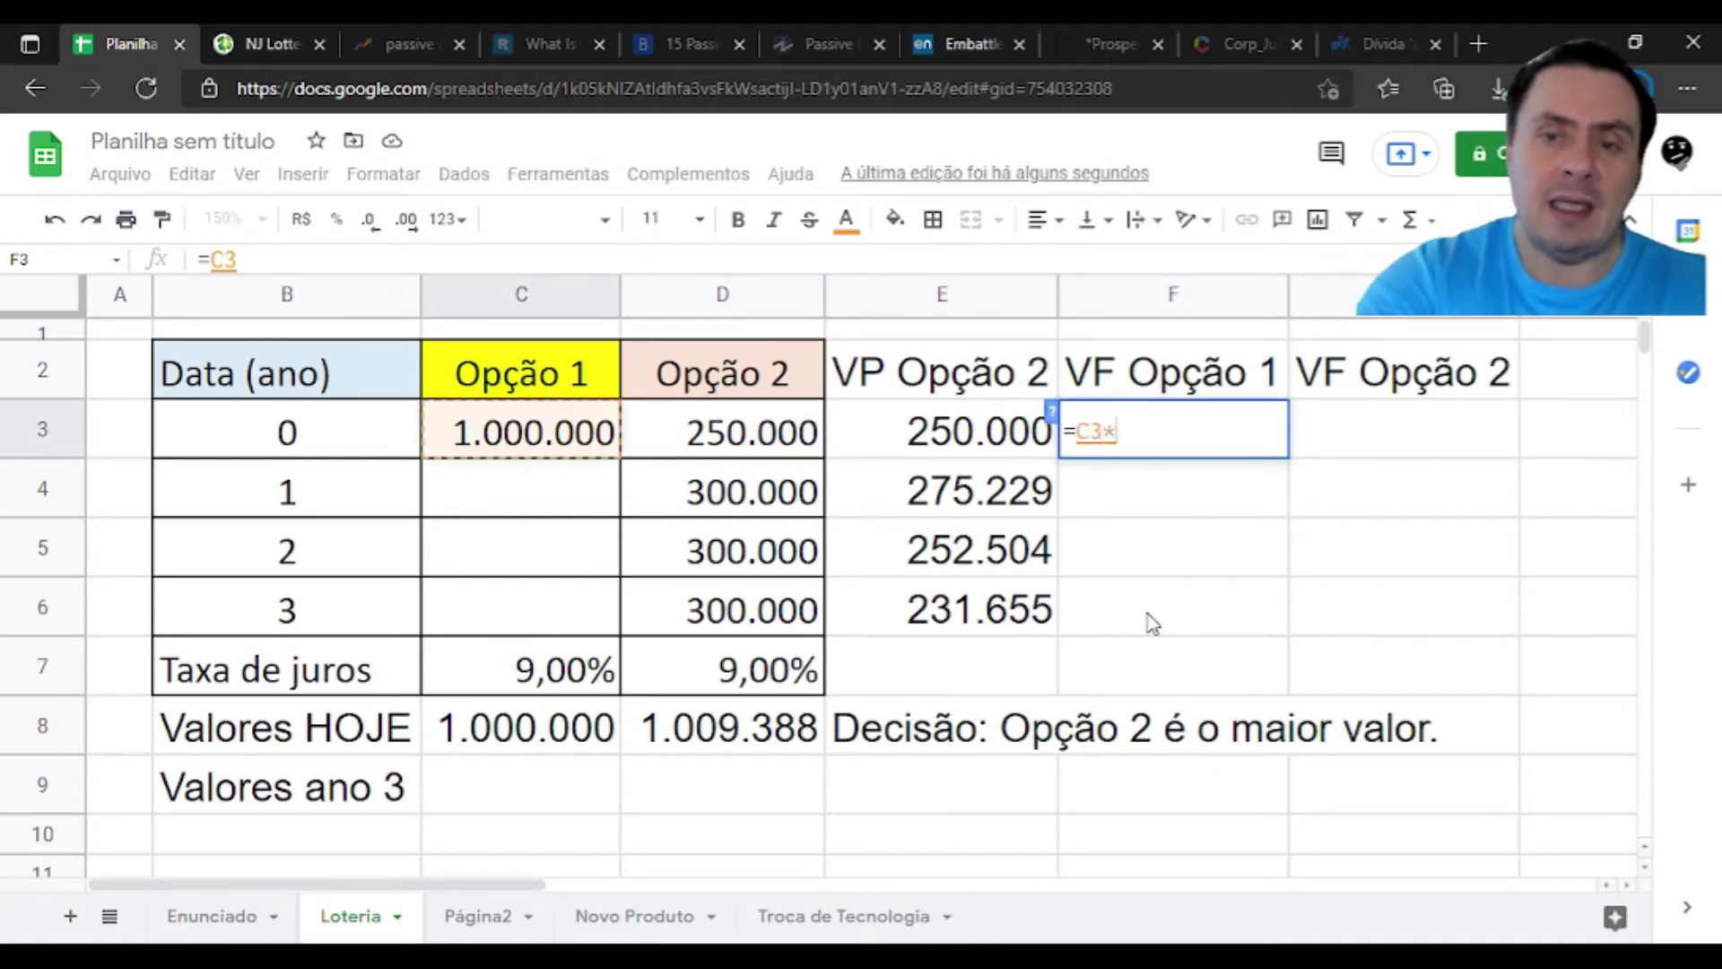
text((1+)
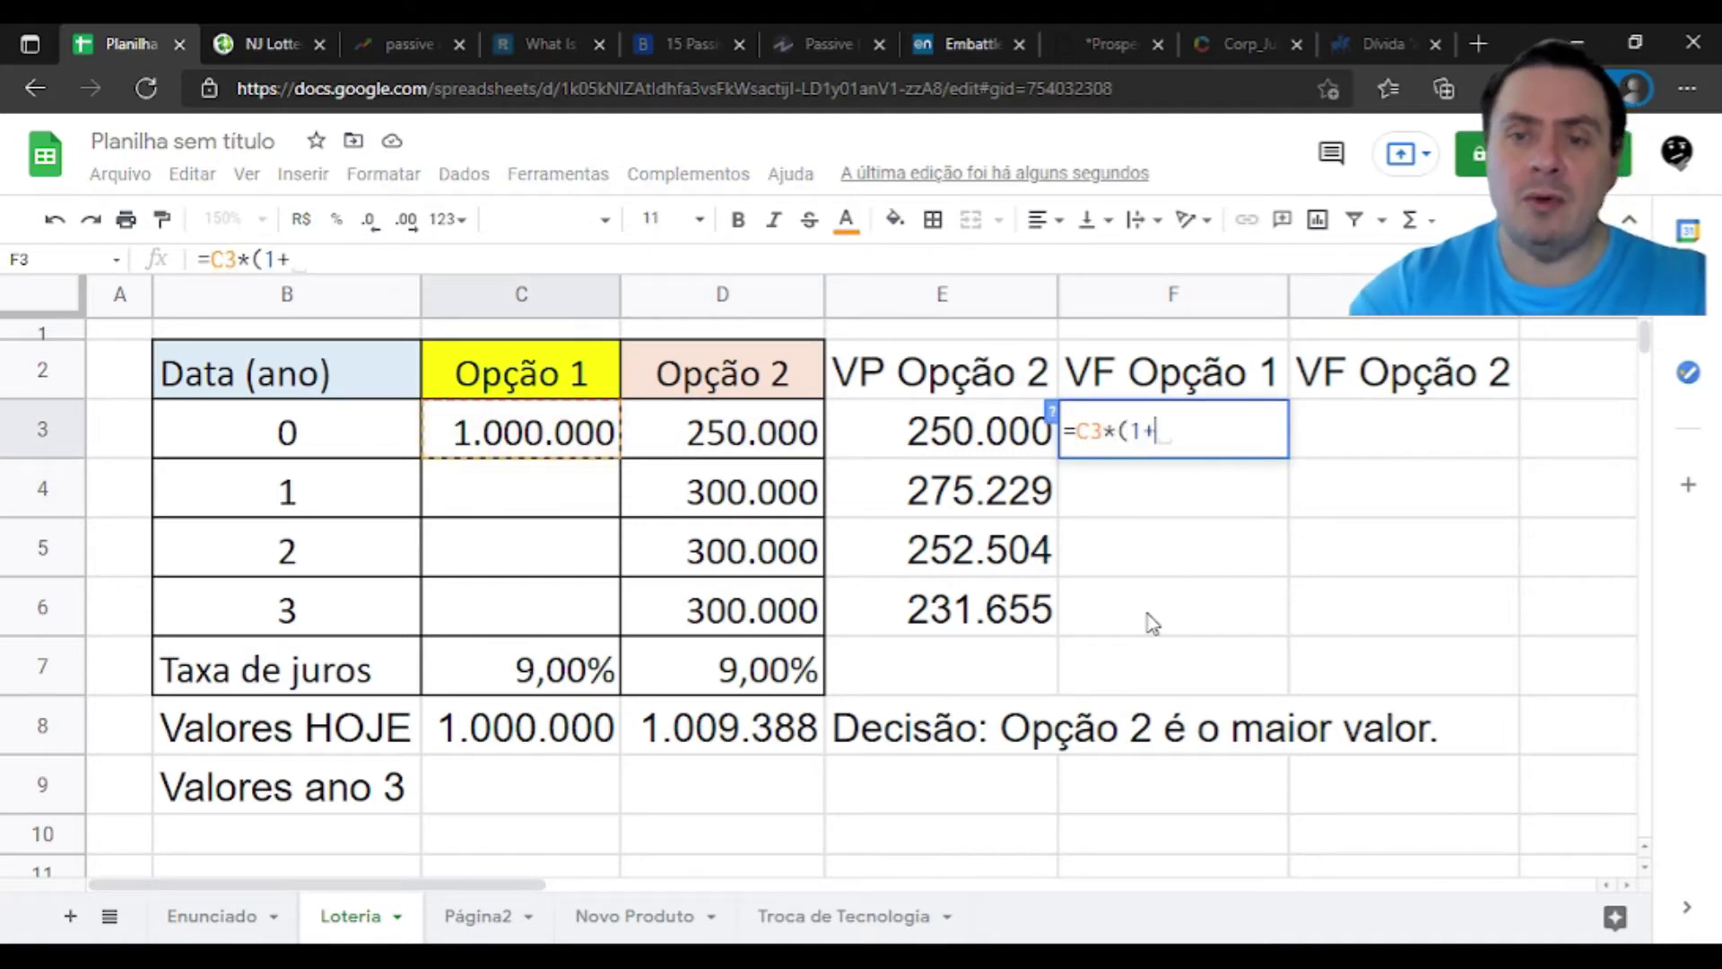
key(Down)
key(Down)
key(Down)
key(Left)
key(Left)
key(Left)
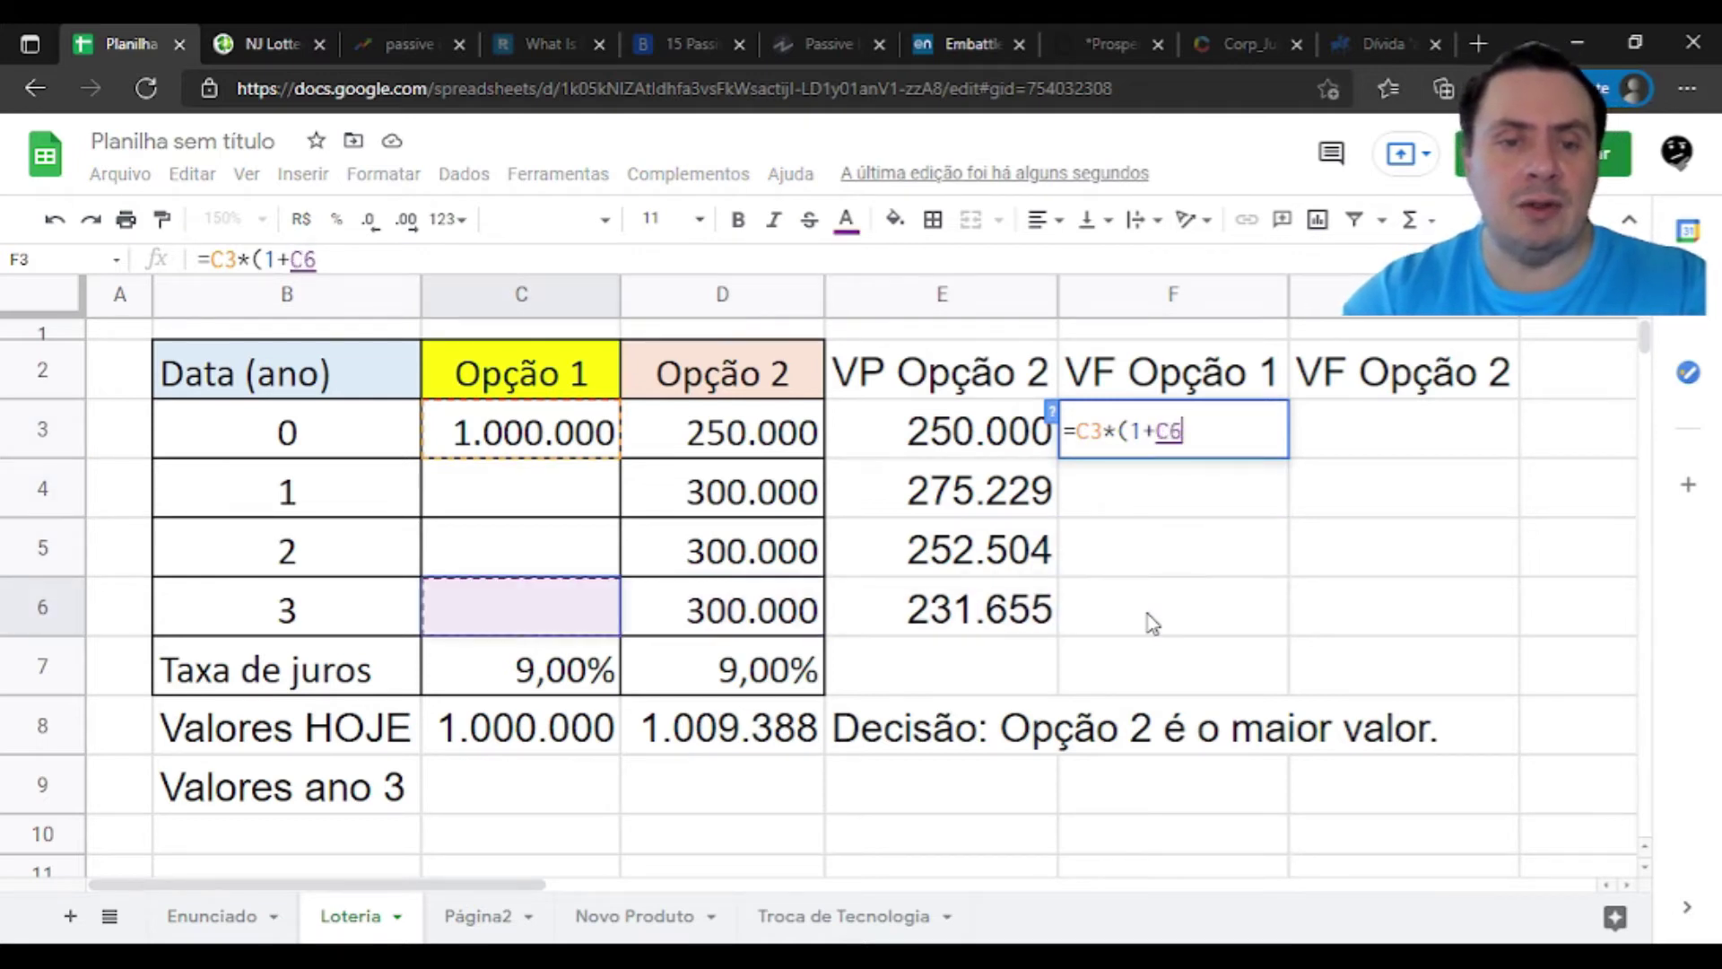
key(Down)
text())
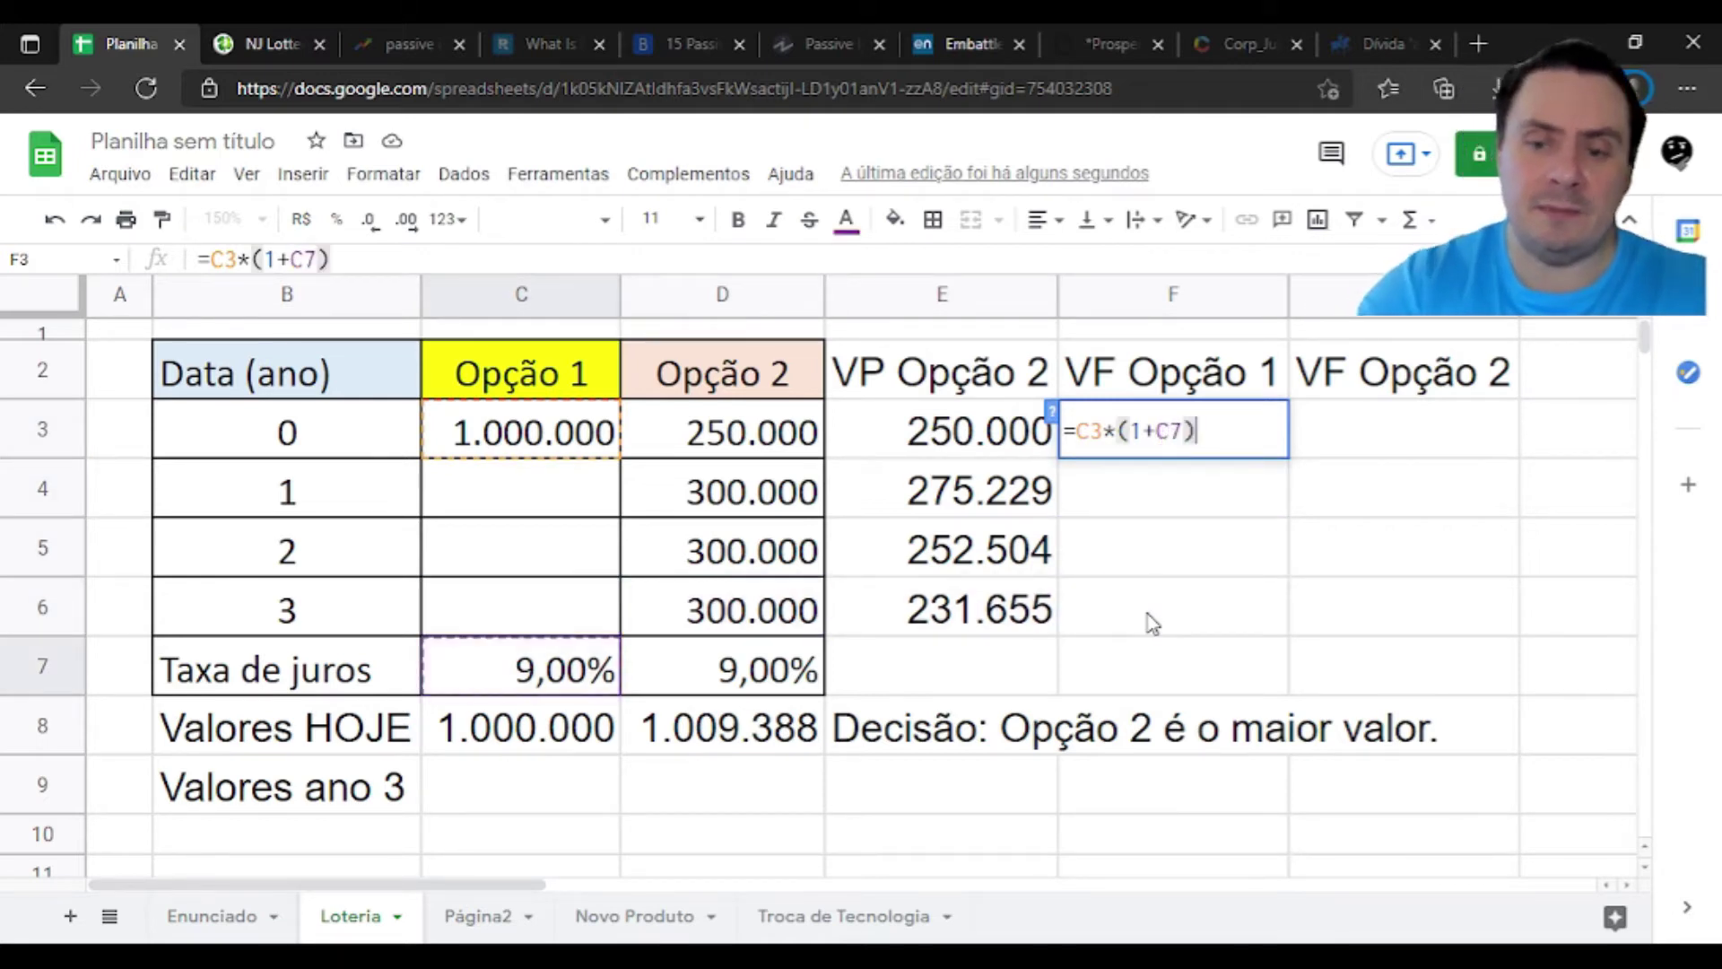
text(^)
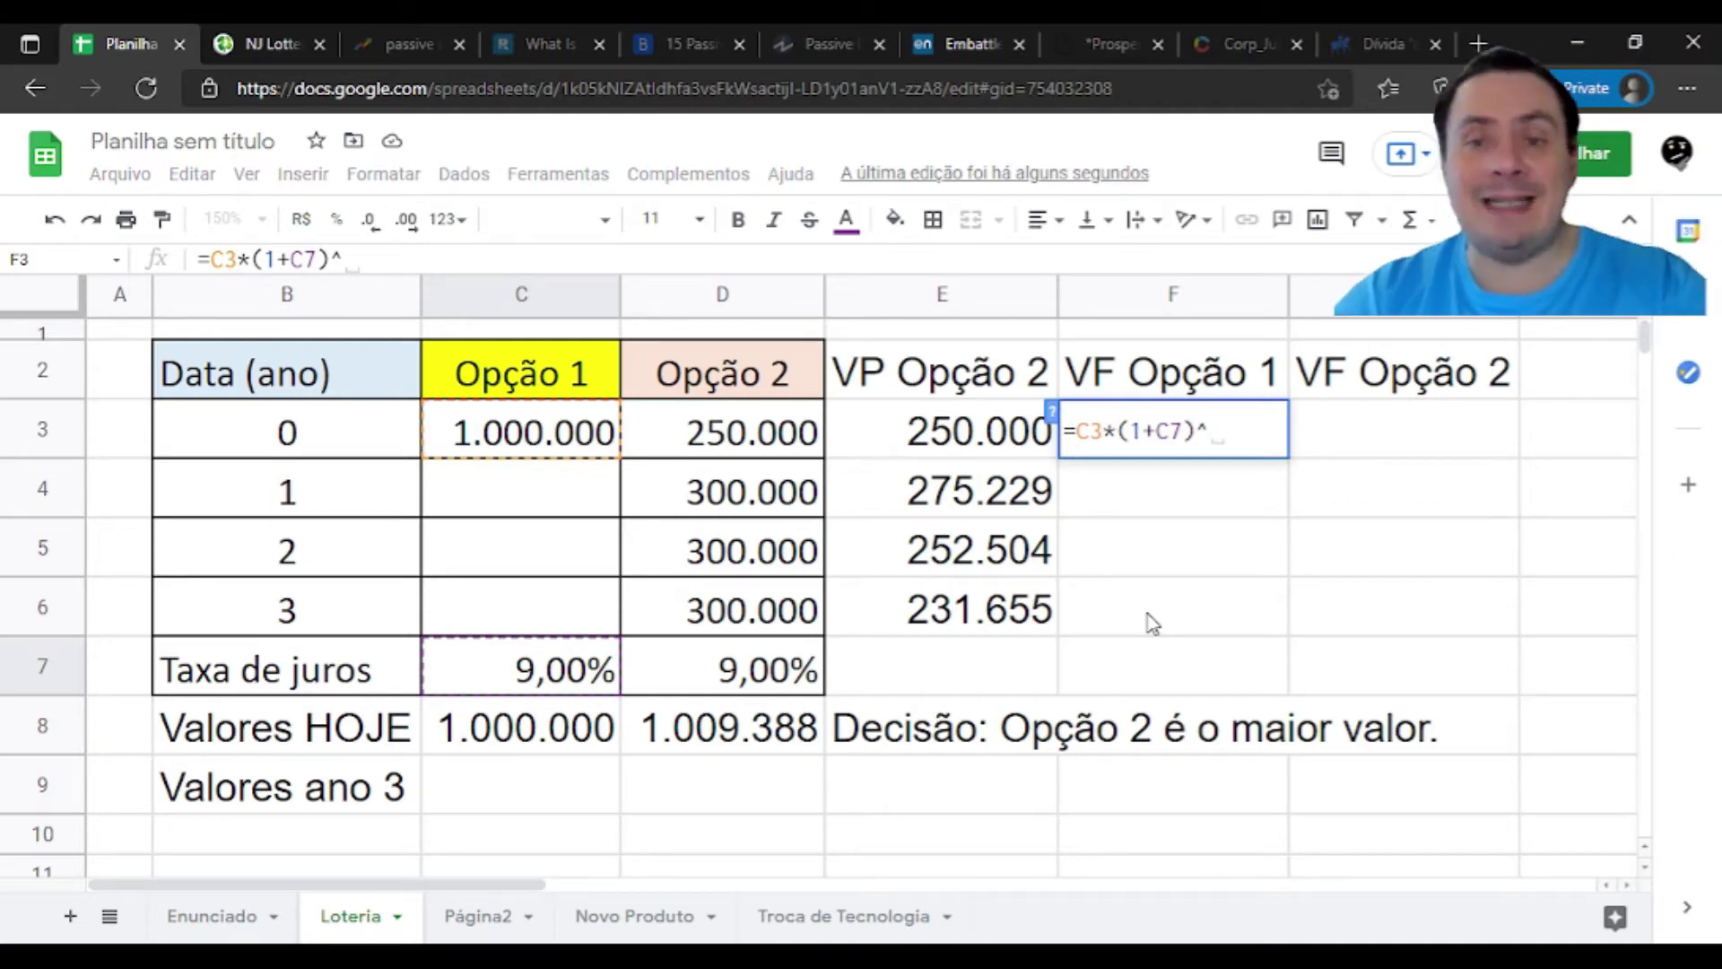
text(3)
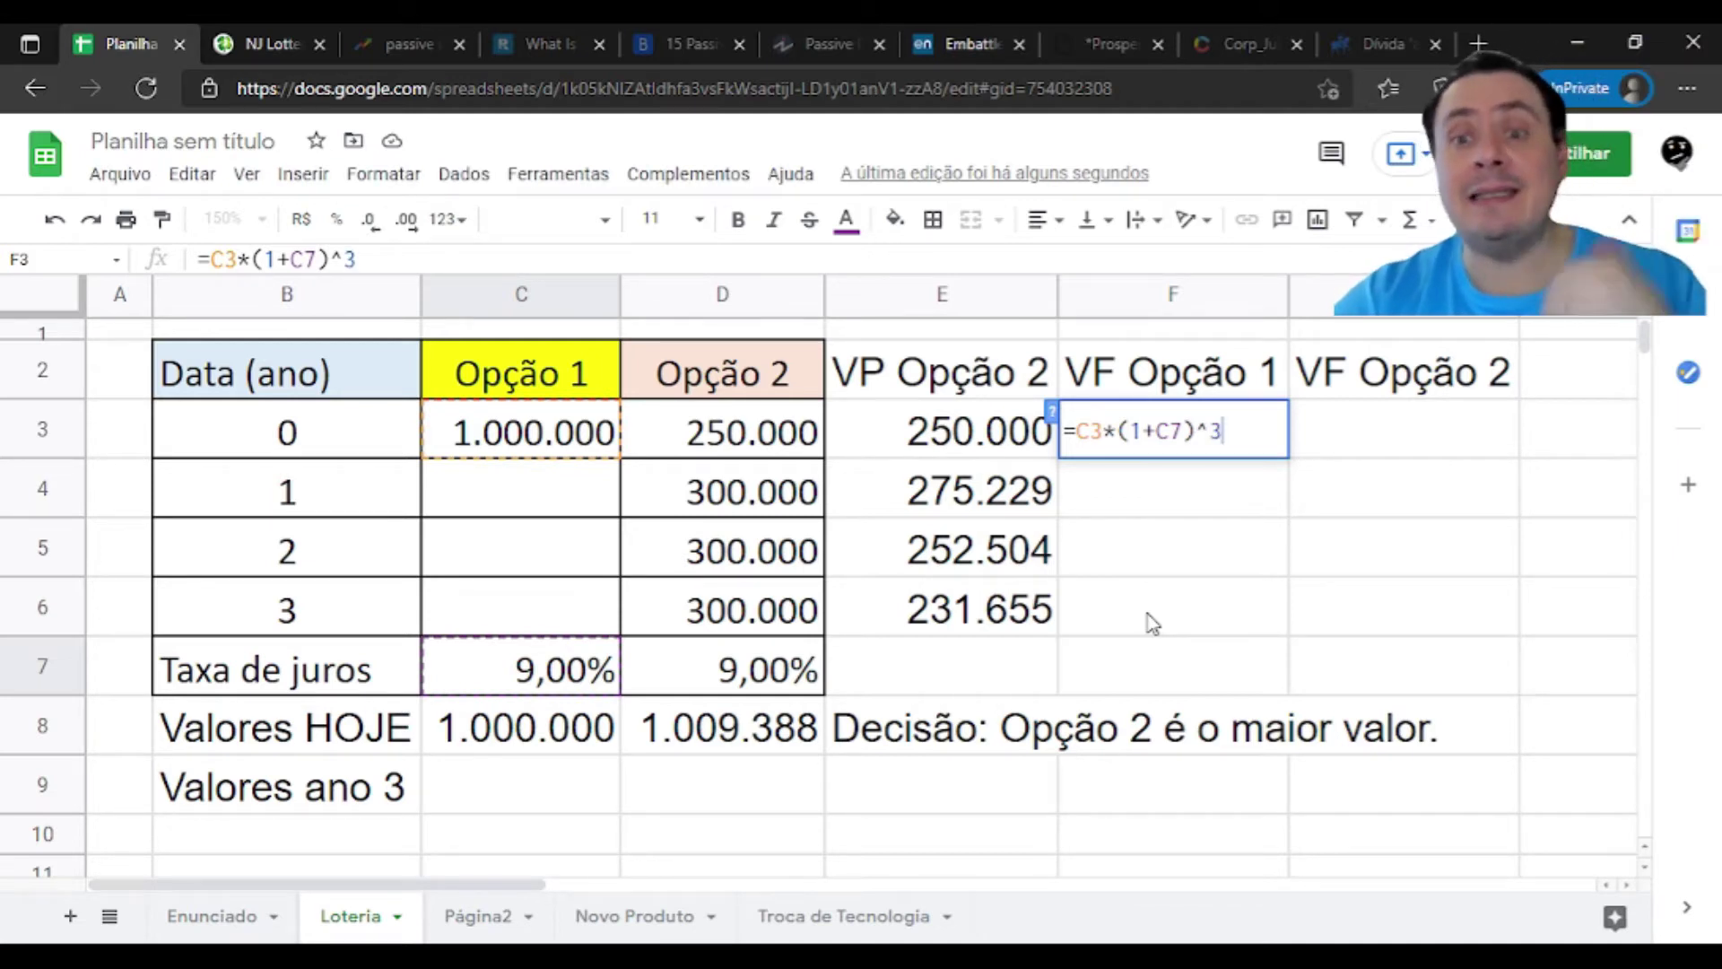
key(Return)
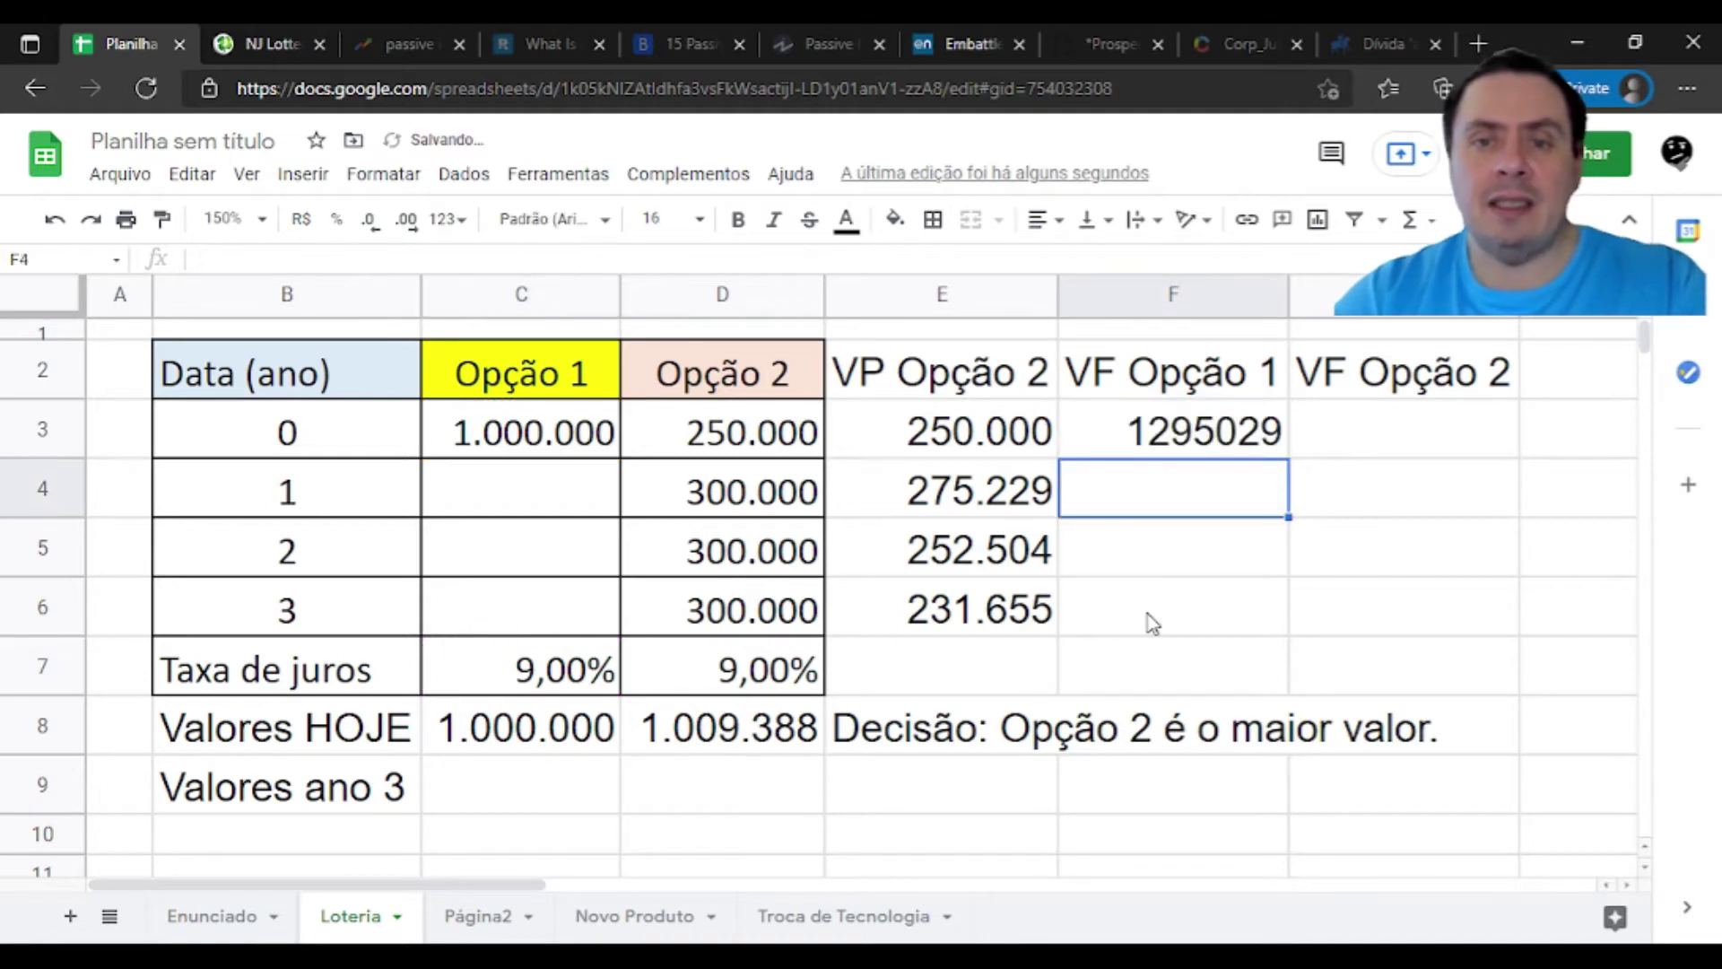
Copy the number format of E3:E6 onto the future value cells F3:G6
drag(989, 447, 988, 644)
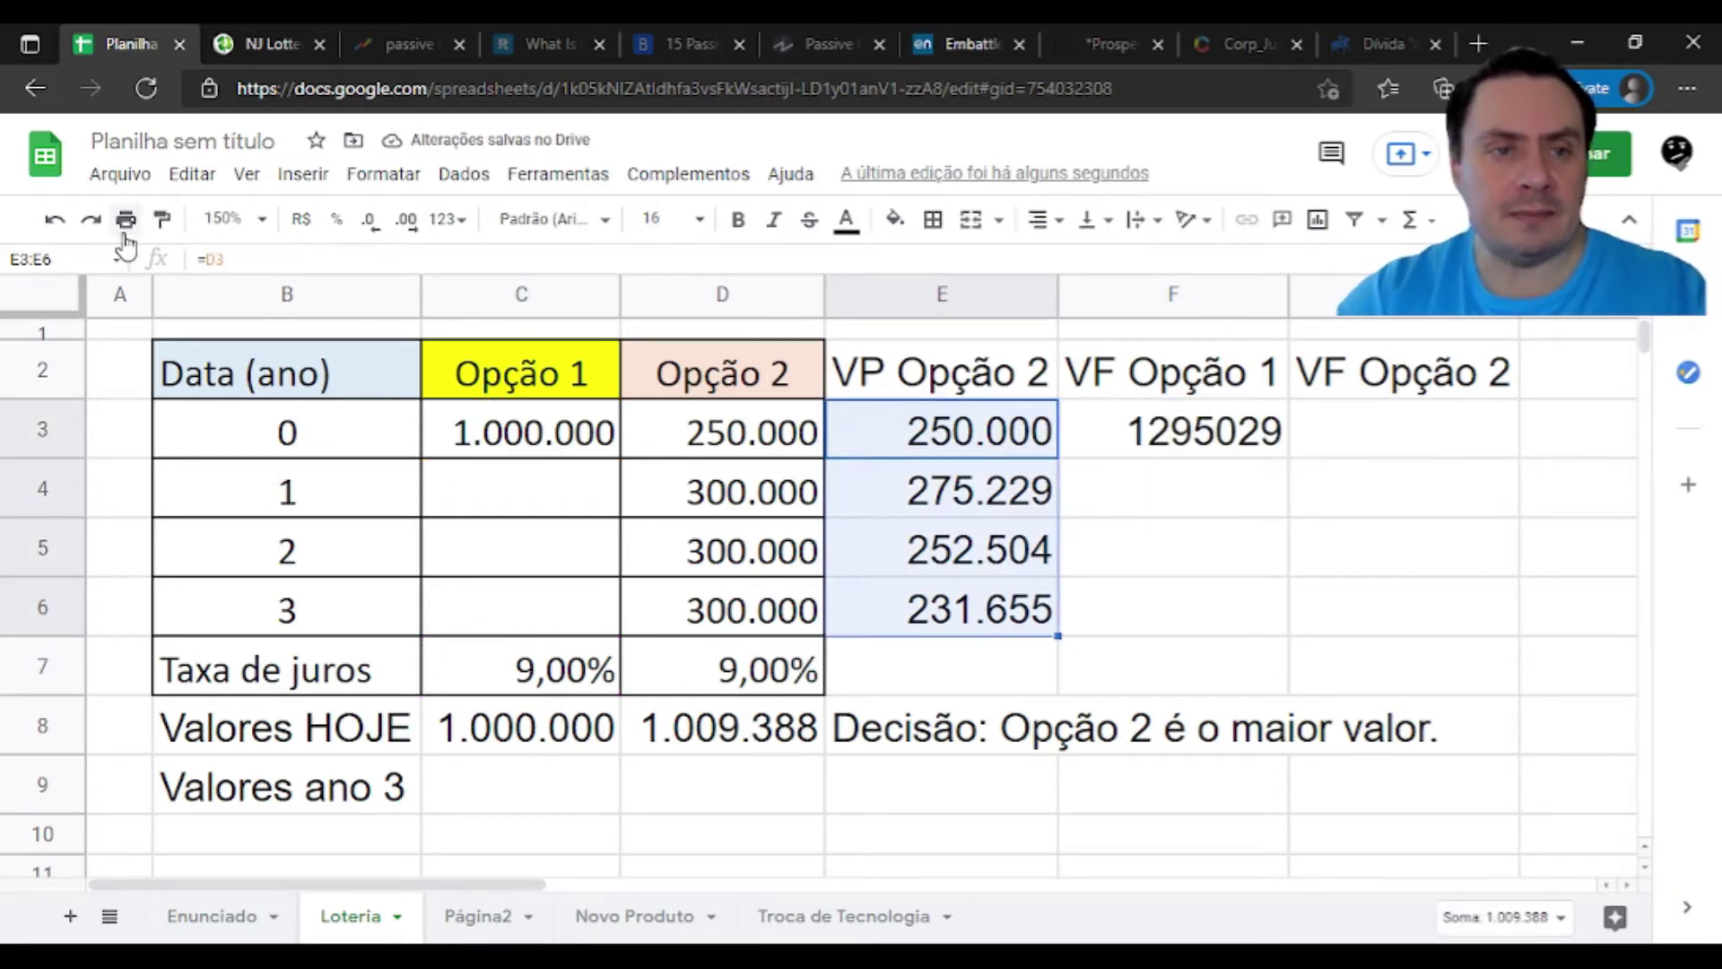
click(163, 219)
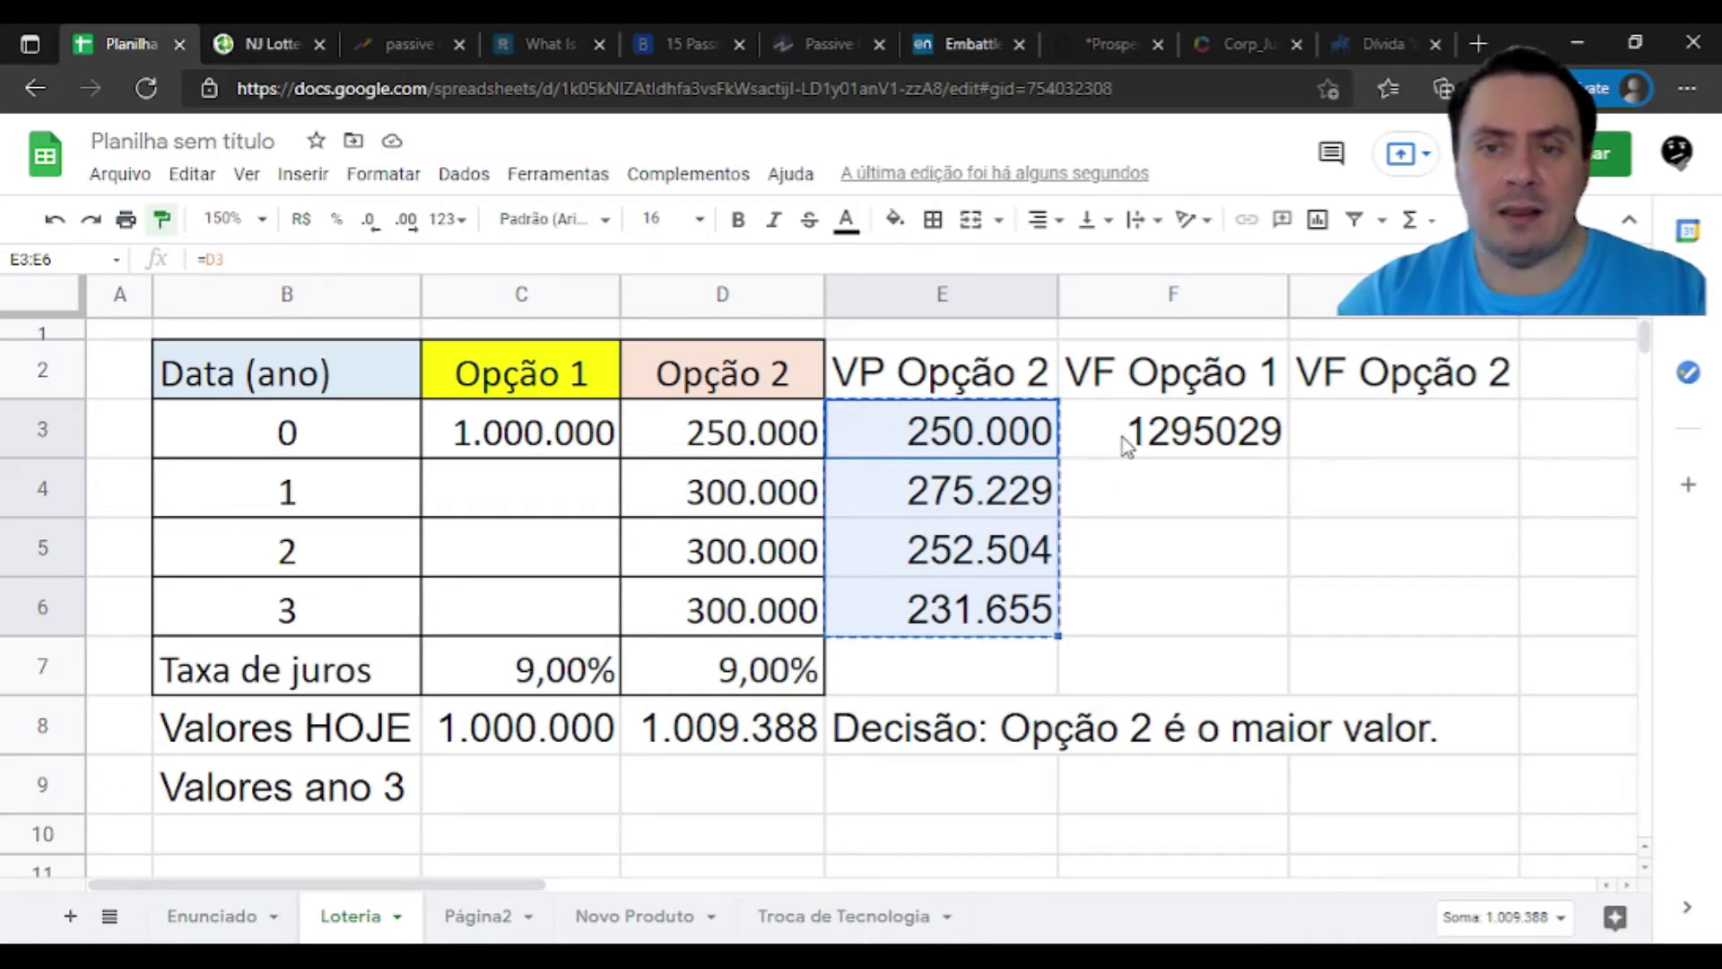
mouse_move(1128, 445)
mouse_down()
mouse_move(1288, 604)
mouse_move(1345, 607)
mouse_up()
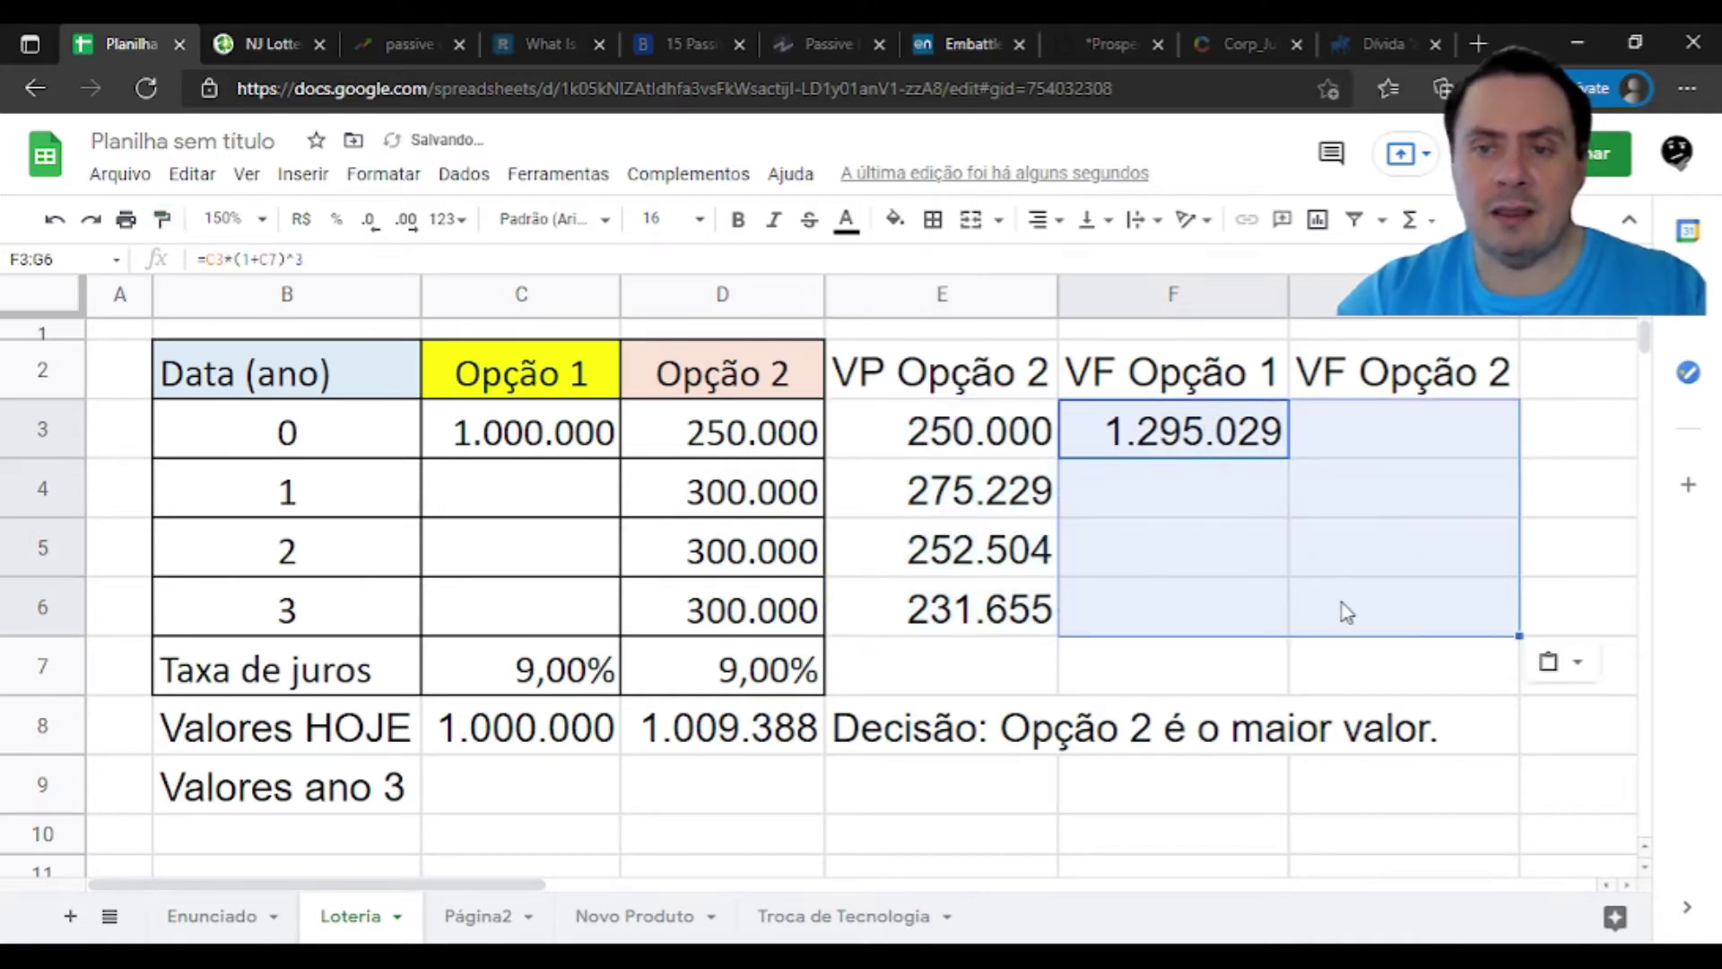
click(1213, 569)
Link C9 in the "Valores ano 3" row to Option 1's future value with =F3
click(599, 446)
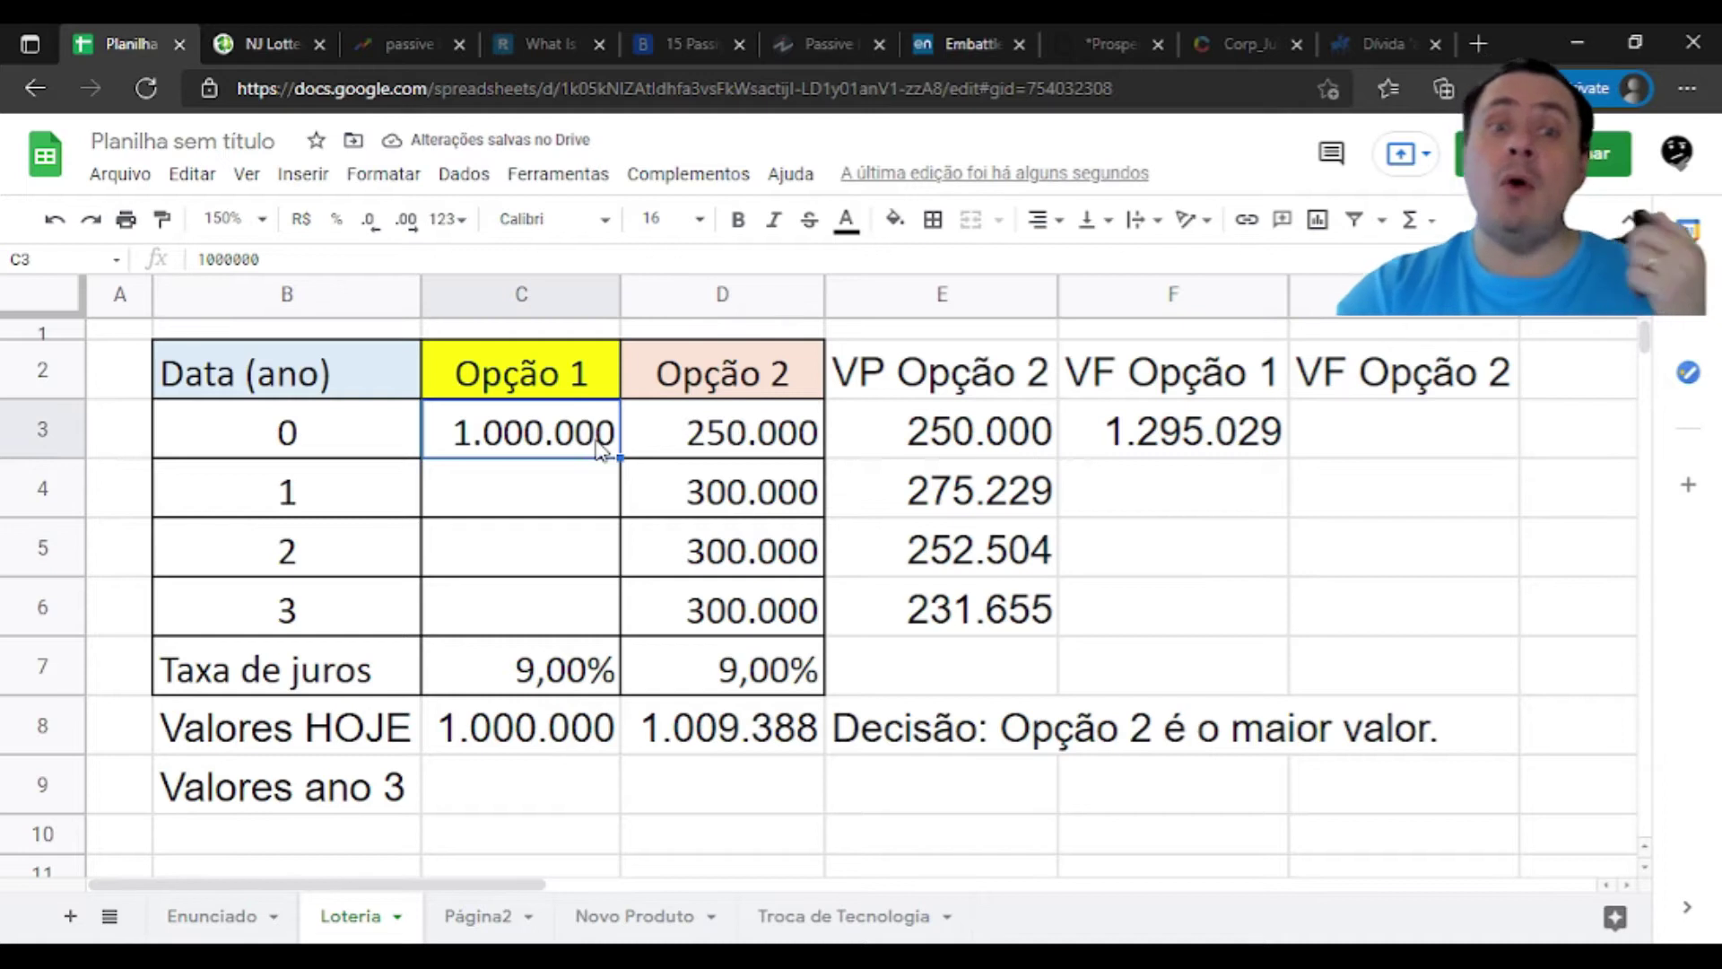
click(1102, 436)
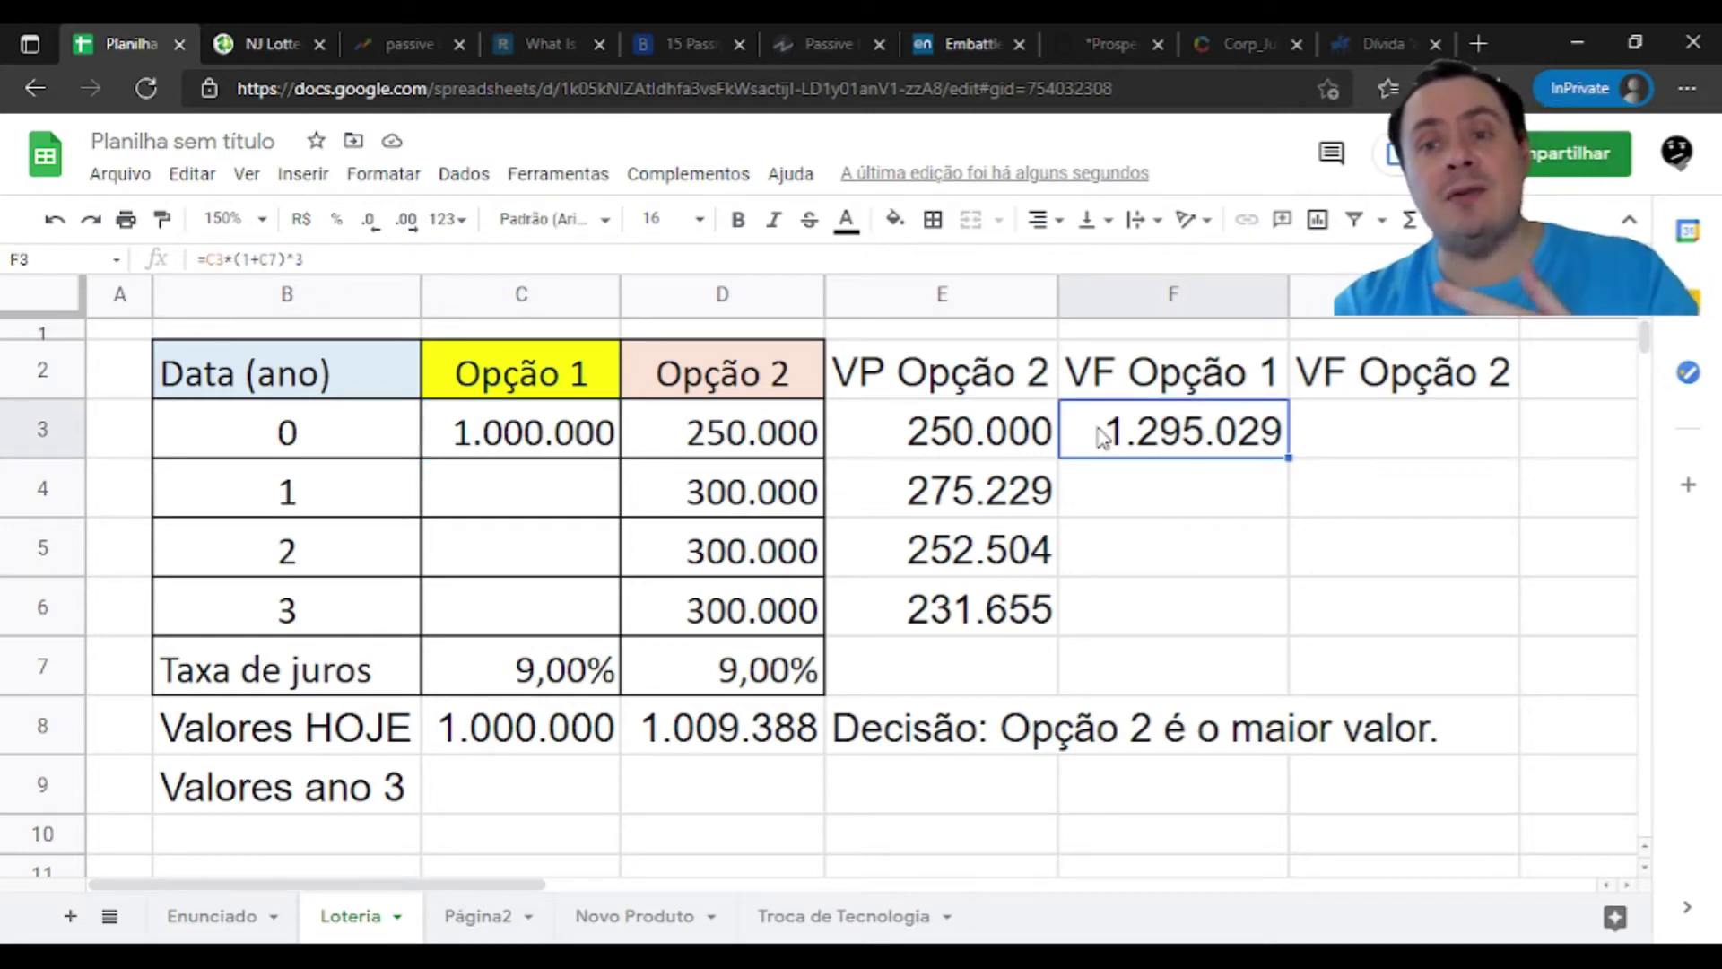
click(569, 757)
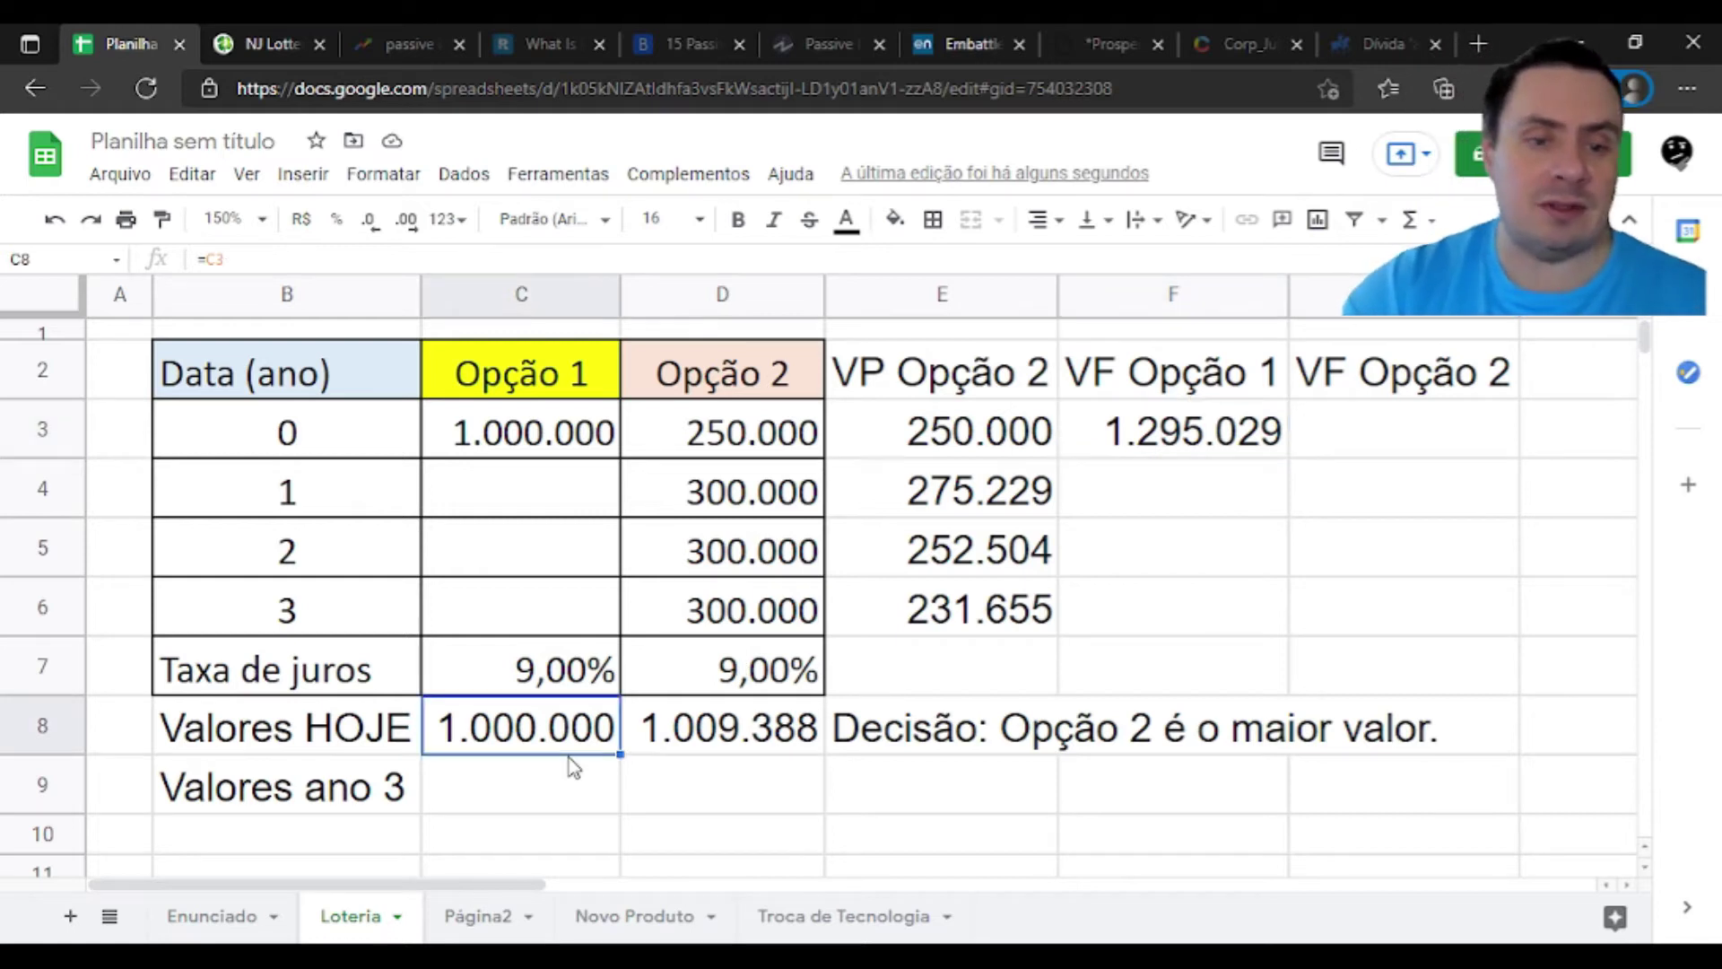
click(569, 758)
text(=)
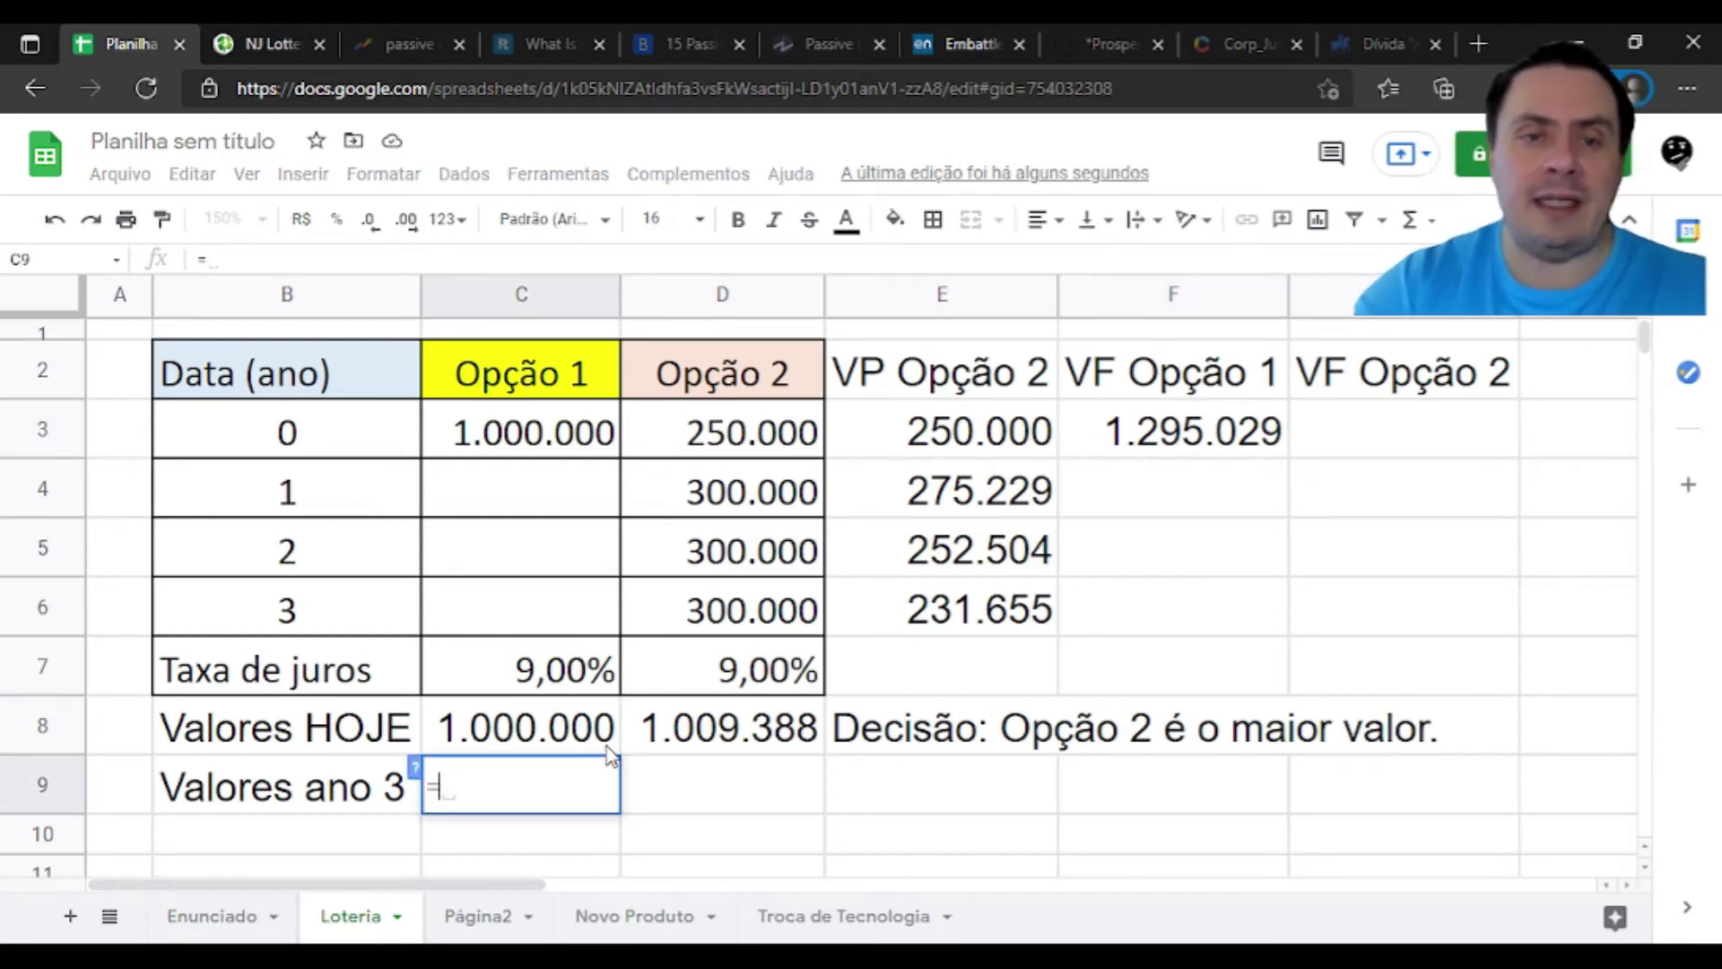
click(1172, 449)
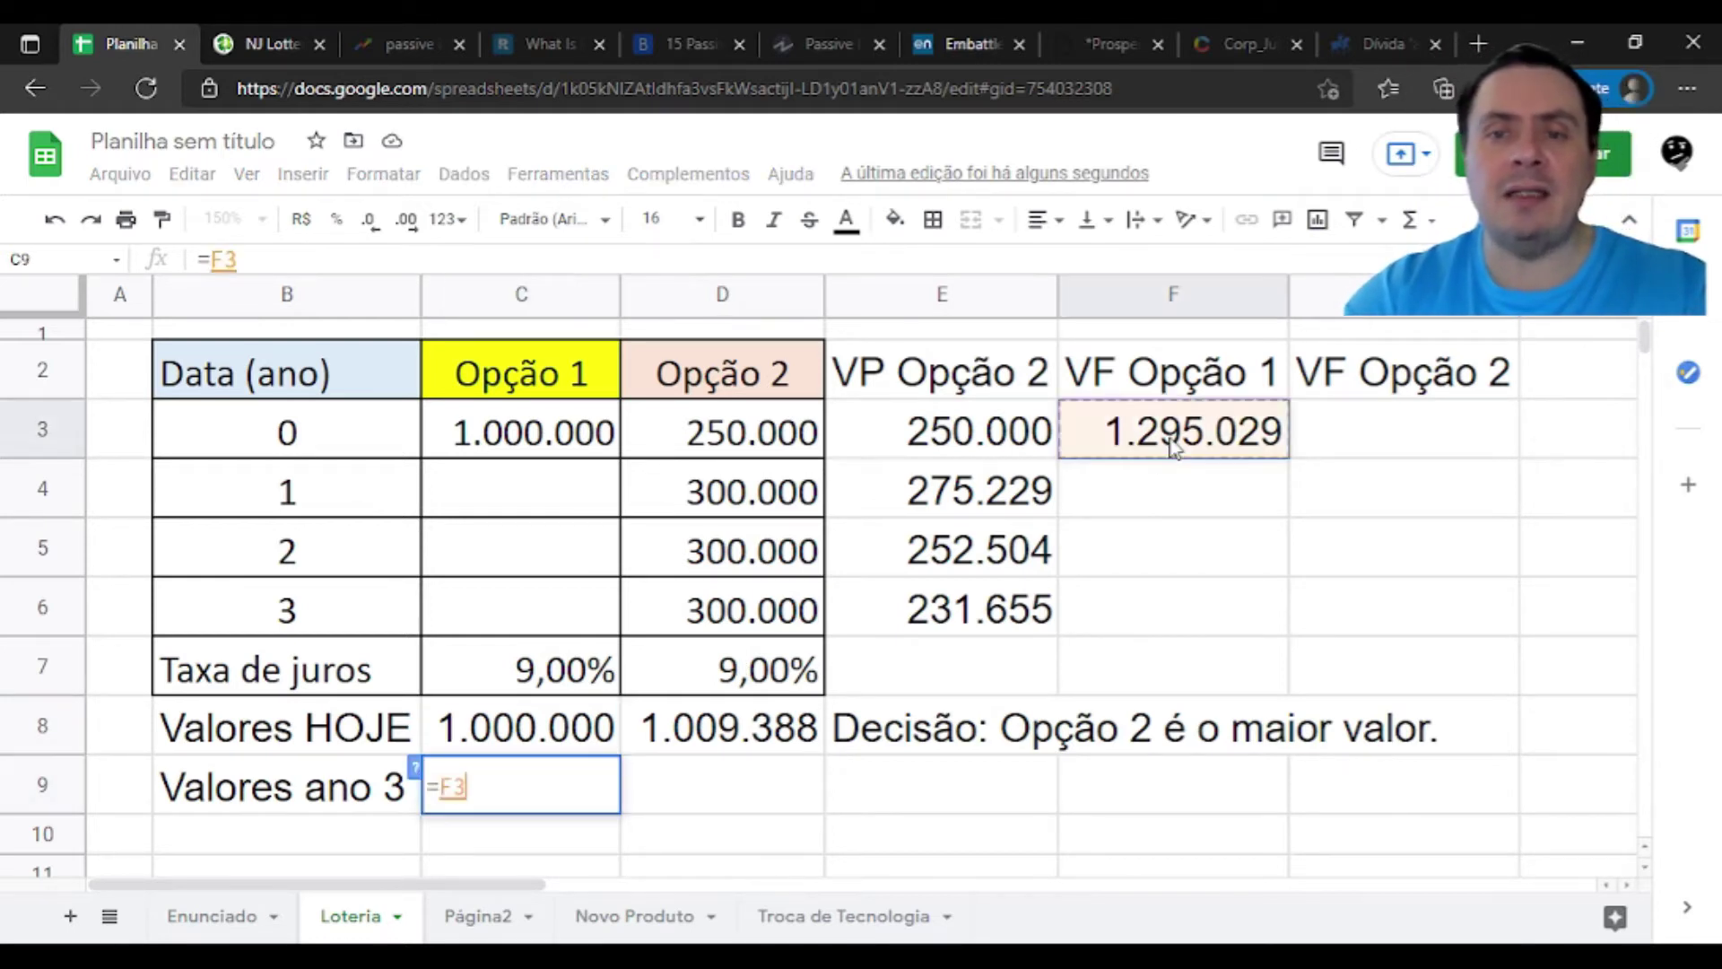
key(Return)
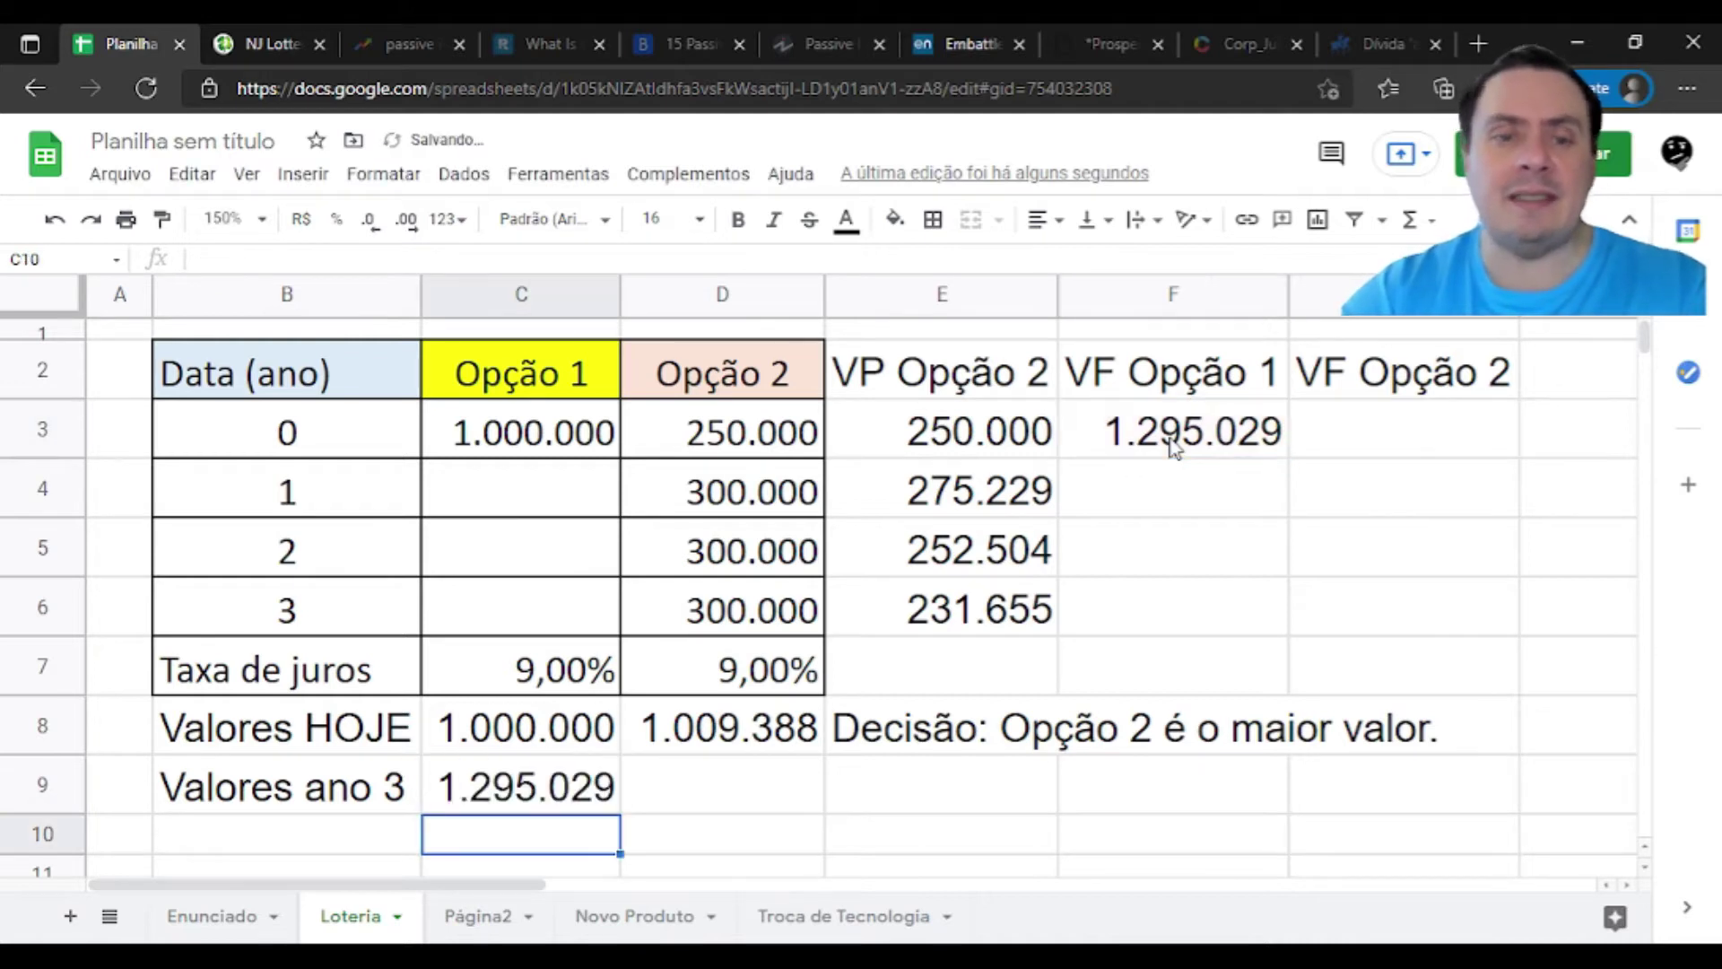
Calculate the future value of Option 2's year 0 payment in G3 with =D3*(1+$D$7)^3, keeping the rate reference absolute
key(Up)
key(Up)
key(Up)
key(Up)
key(Up)
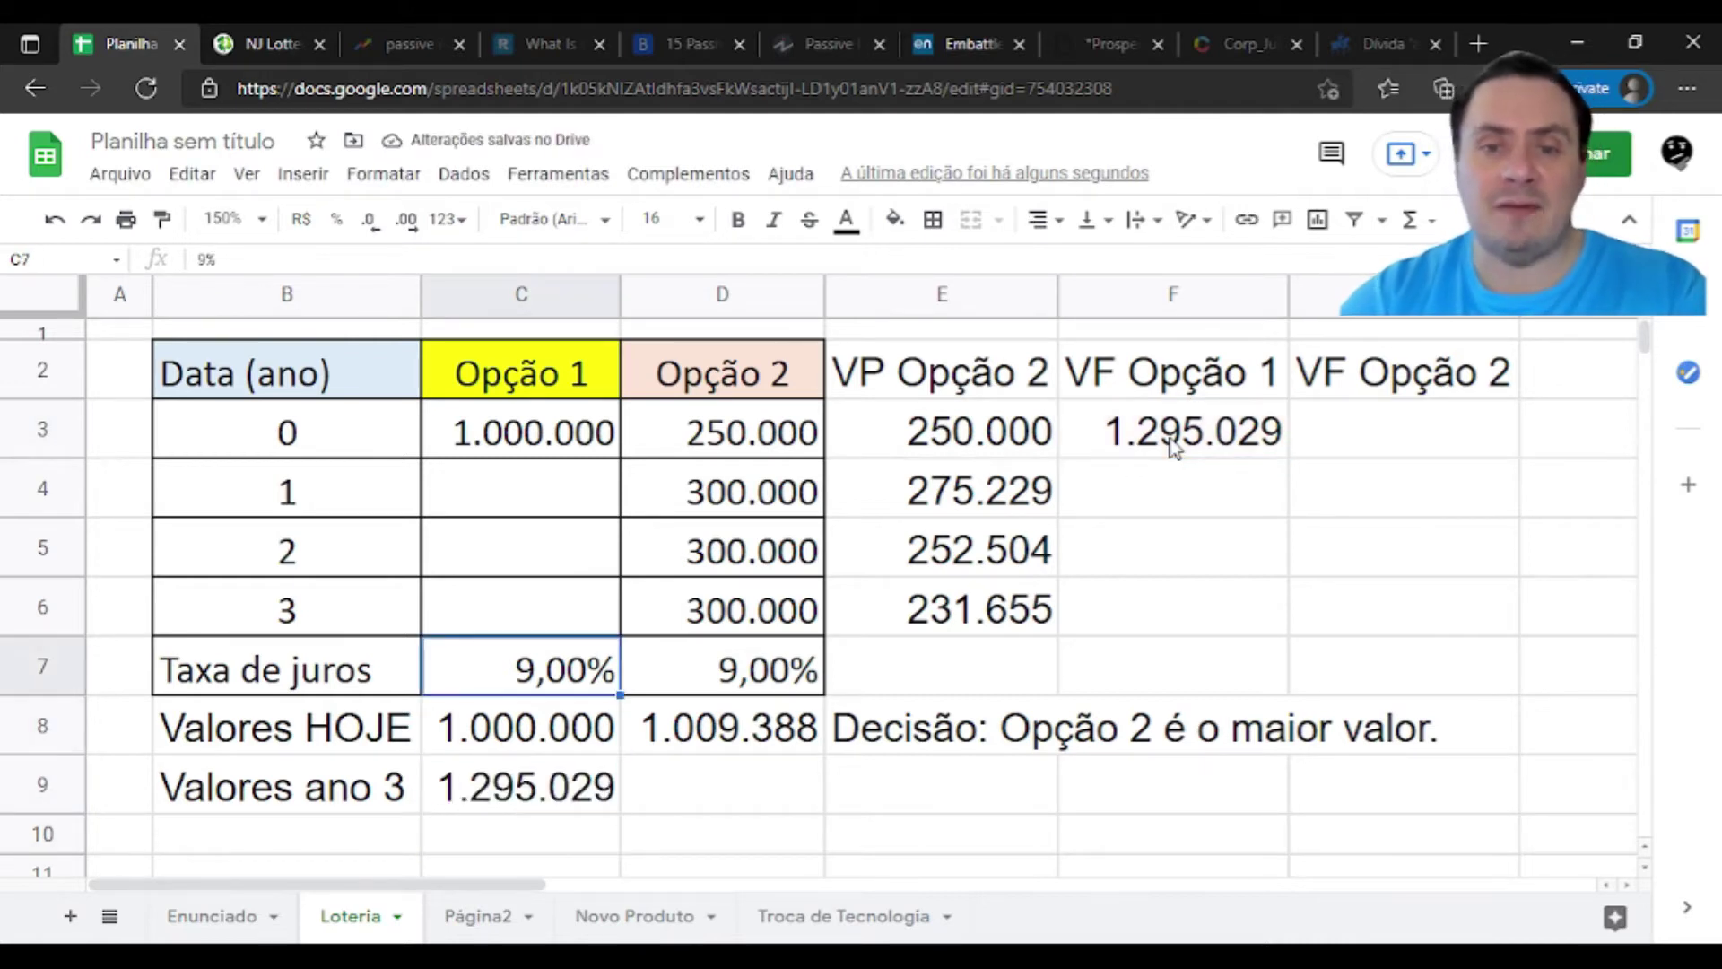
key(Right)
key(Right)
key(Right)
key(Right)
key(Up)
key(Up)
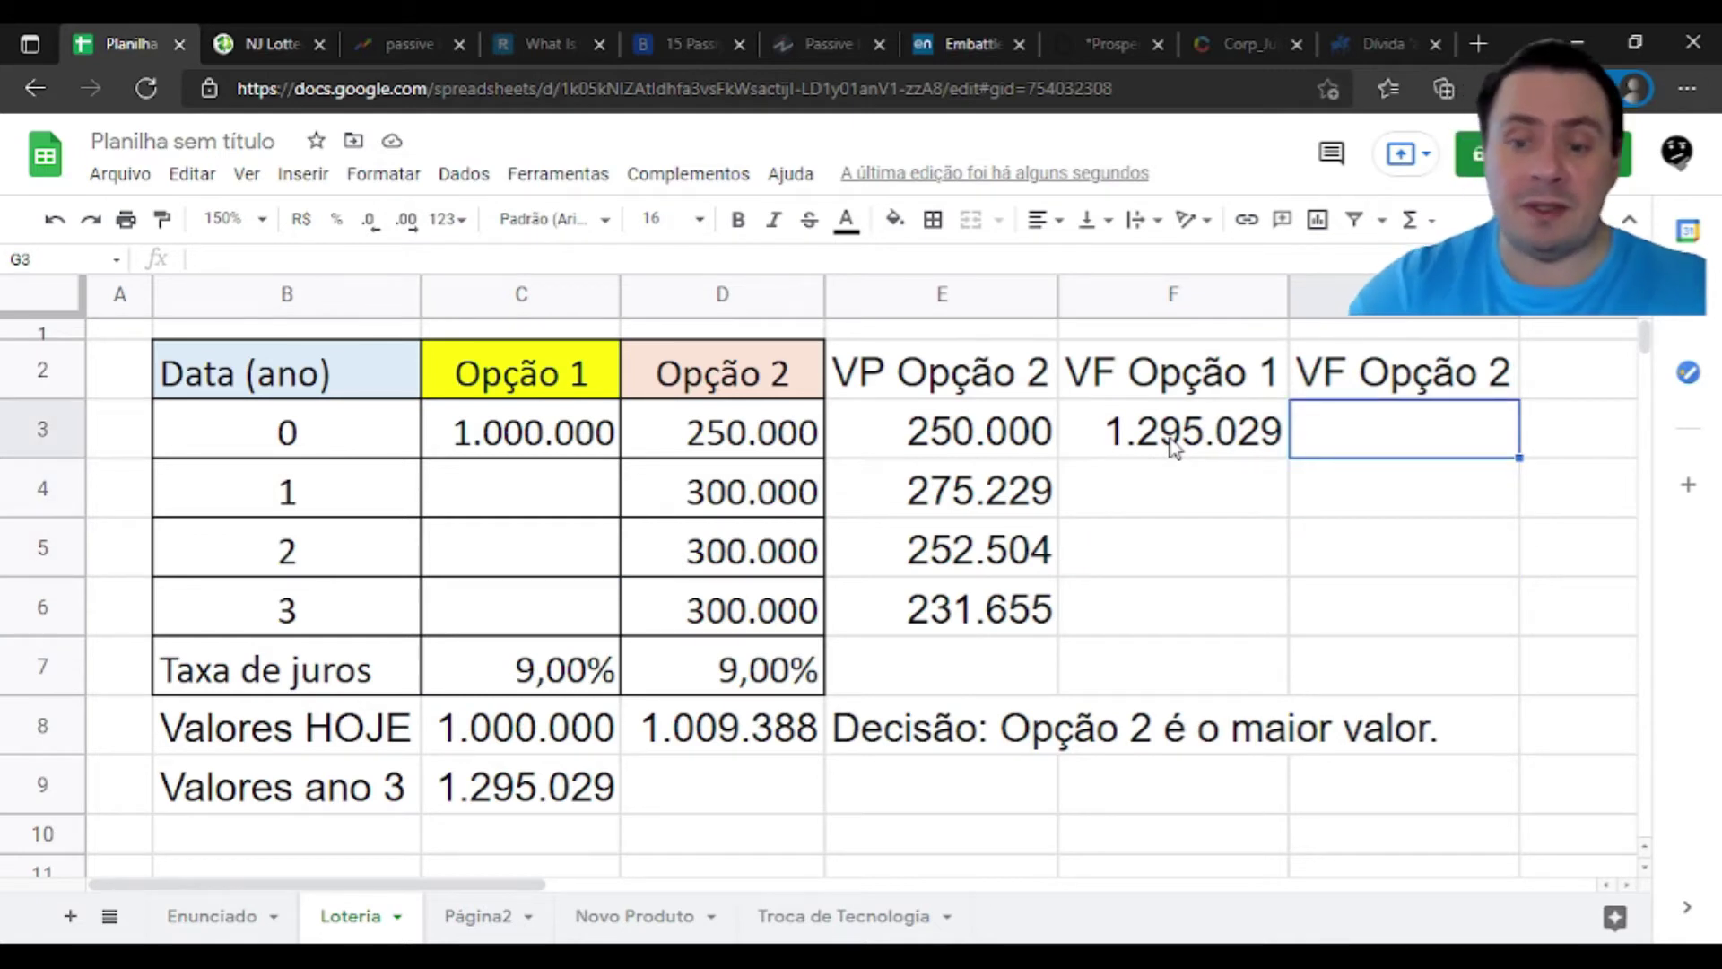
text(=)
key(Left)
key(Left)
key(Left)
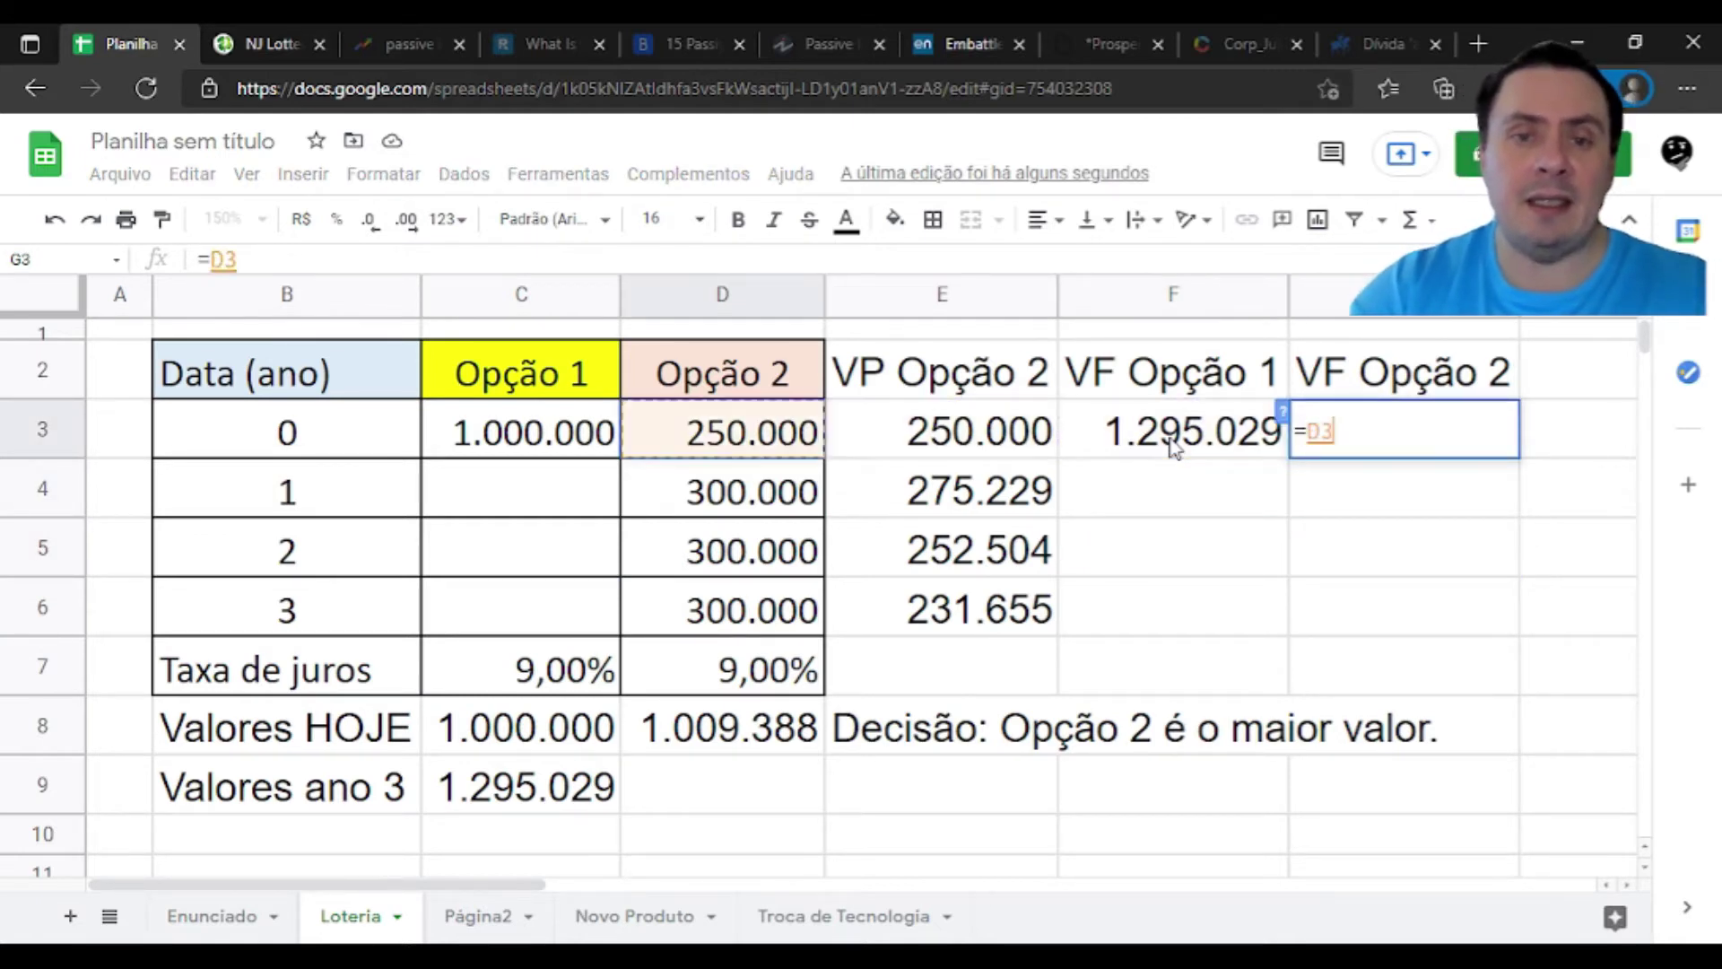
text(*)
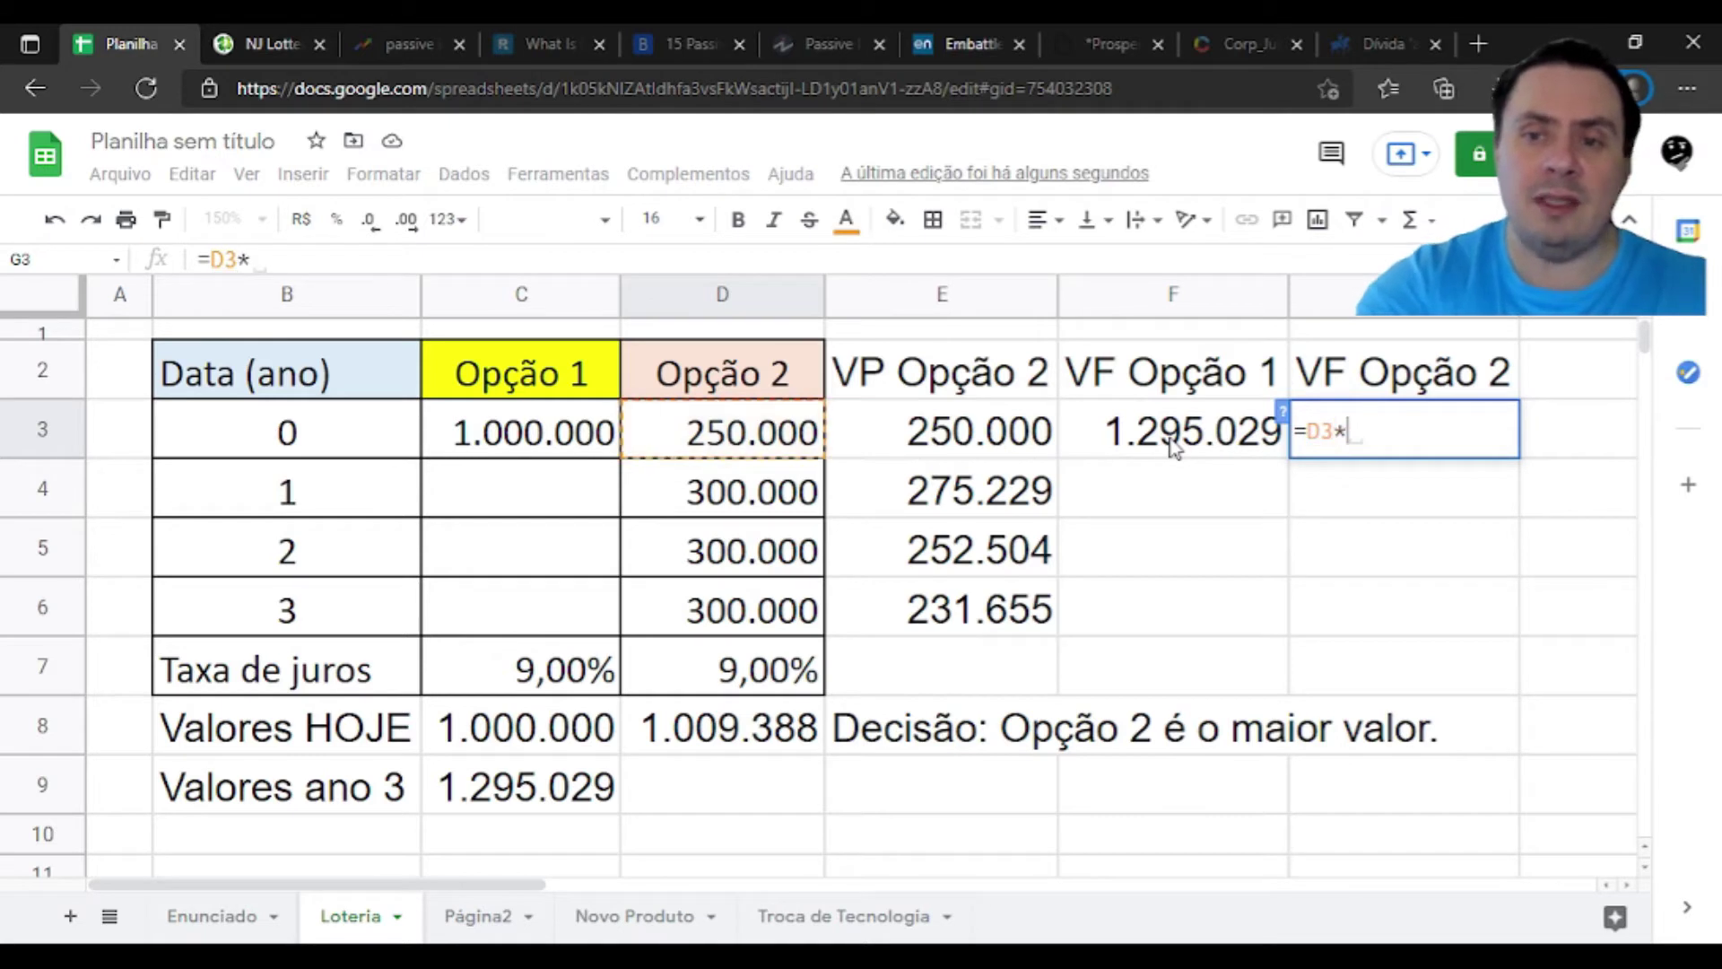
text(()
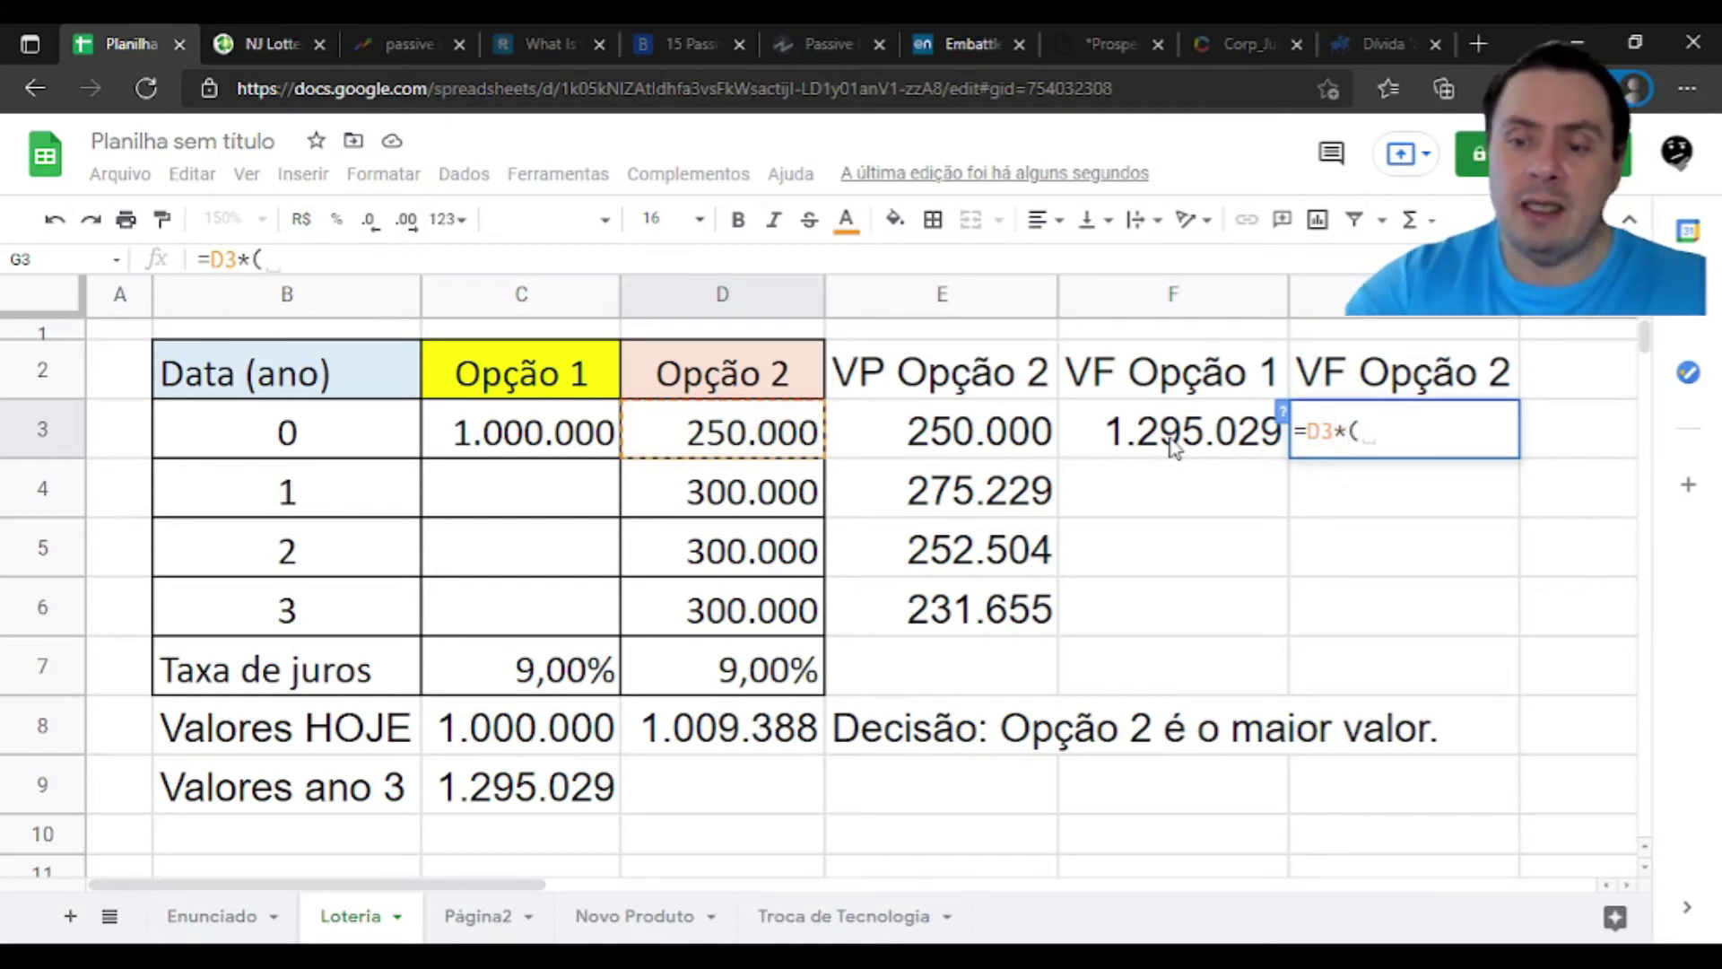
text(1+)
key(Down)
key(Down)
key(Down)
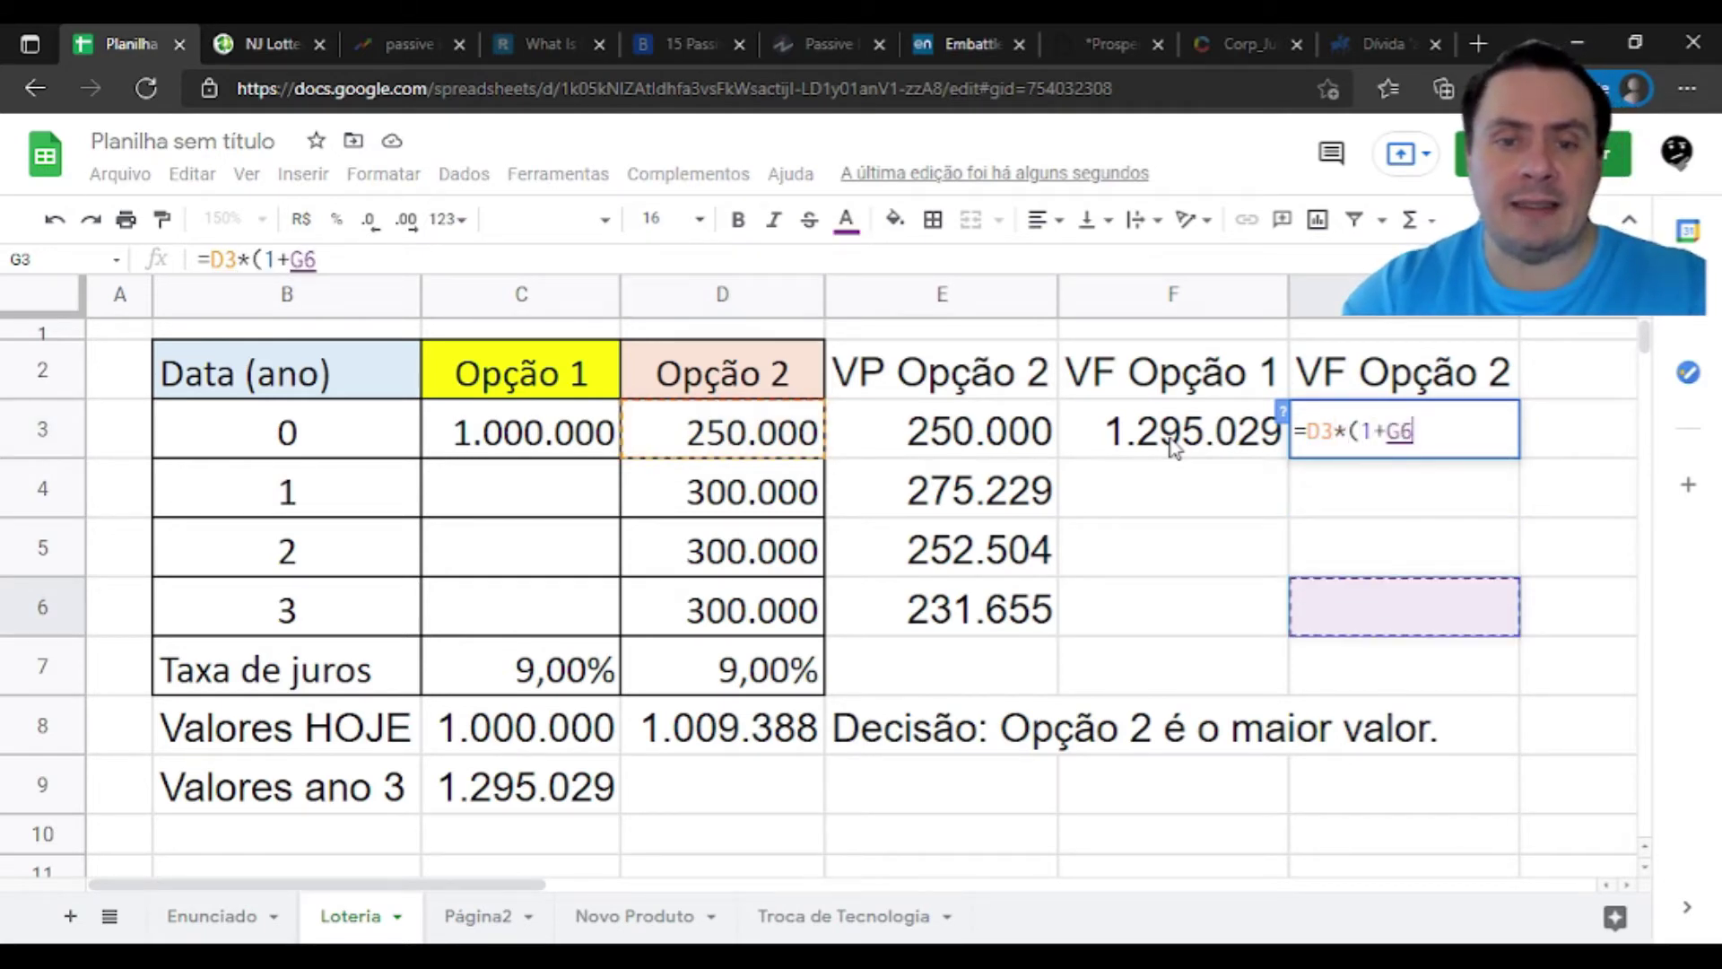
key(Down)
key(Left)
key(Left)
key(Left)
key(F4)
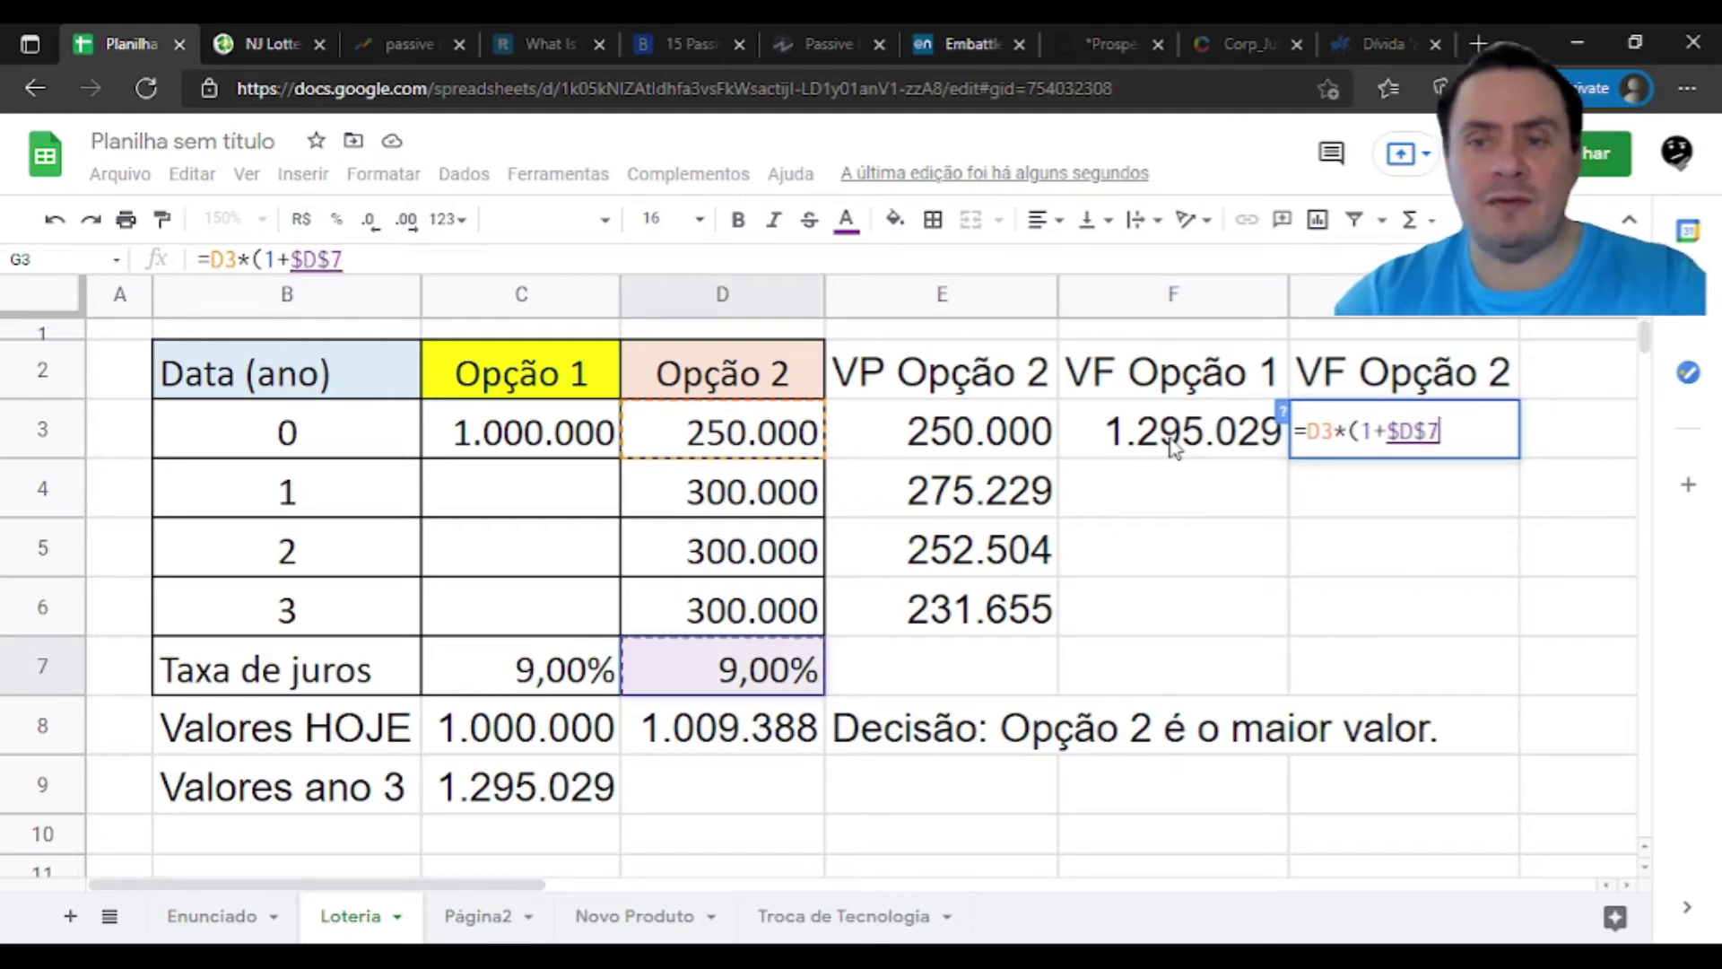
text()^)
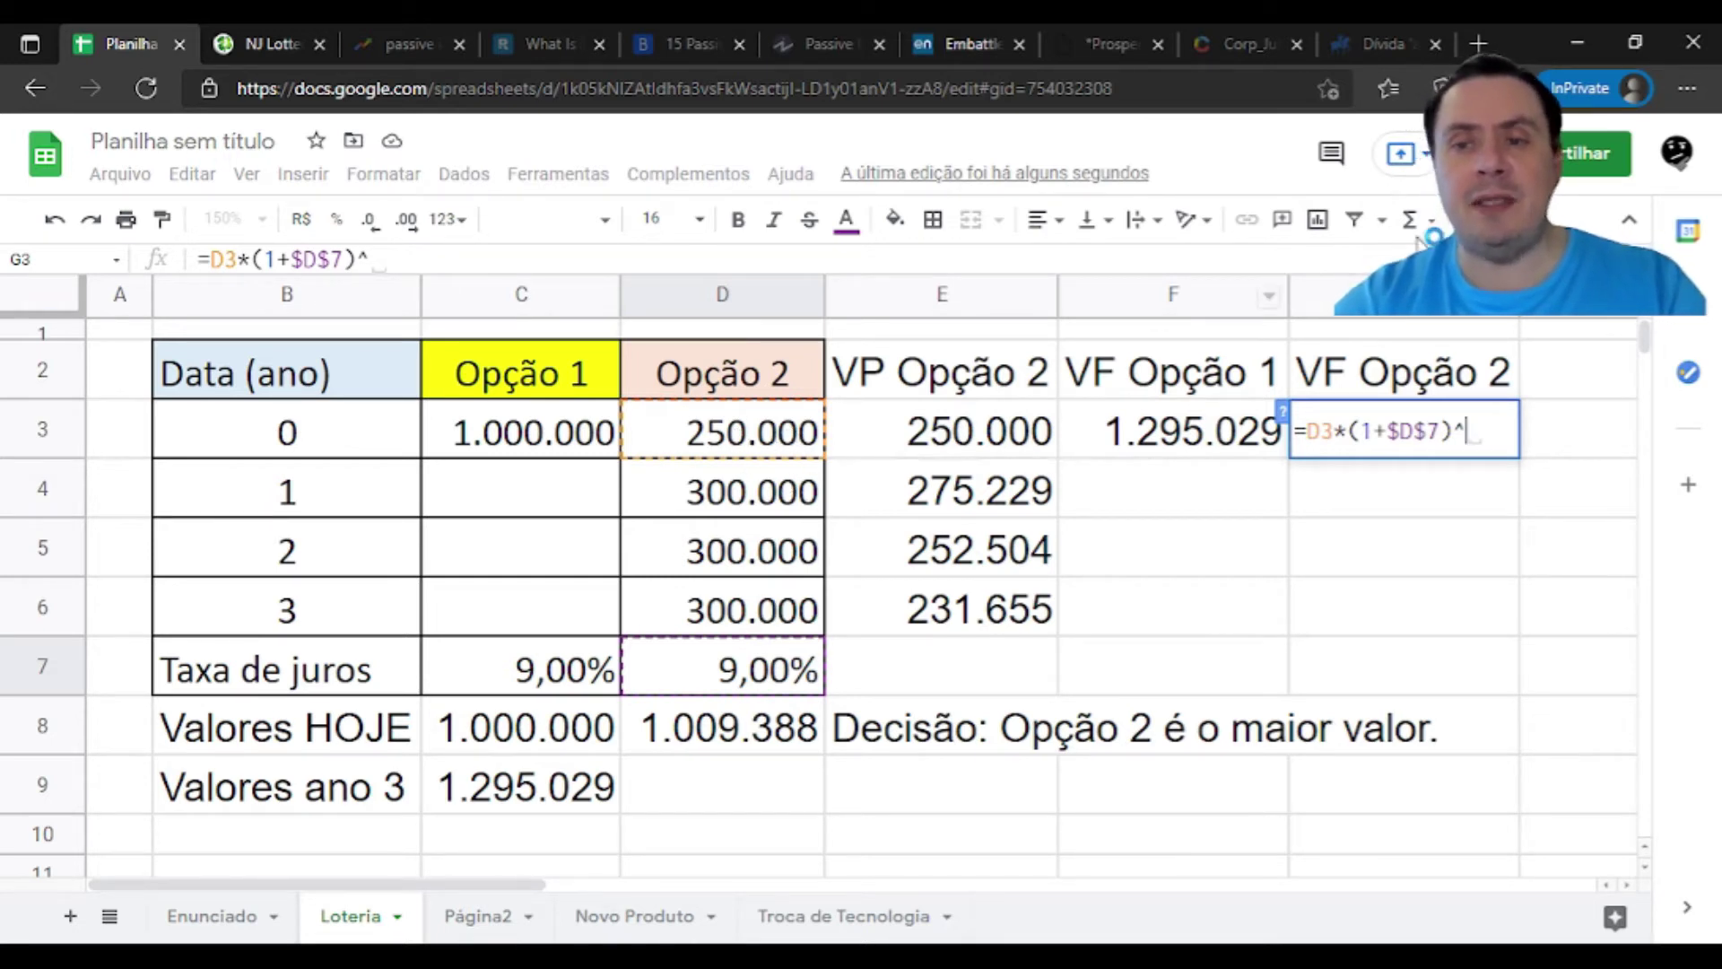
text(3)
key(Return)
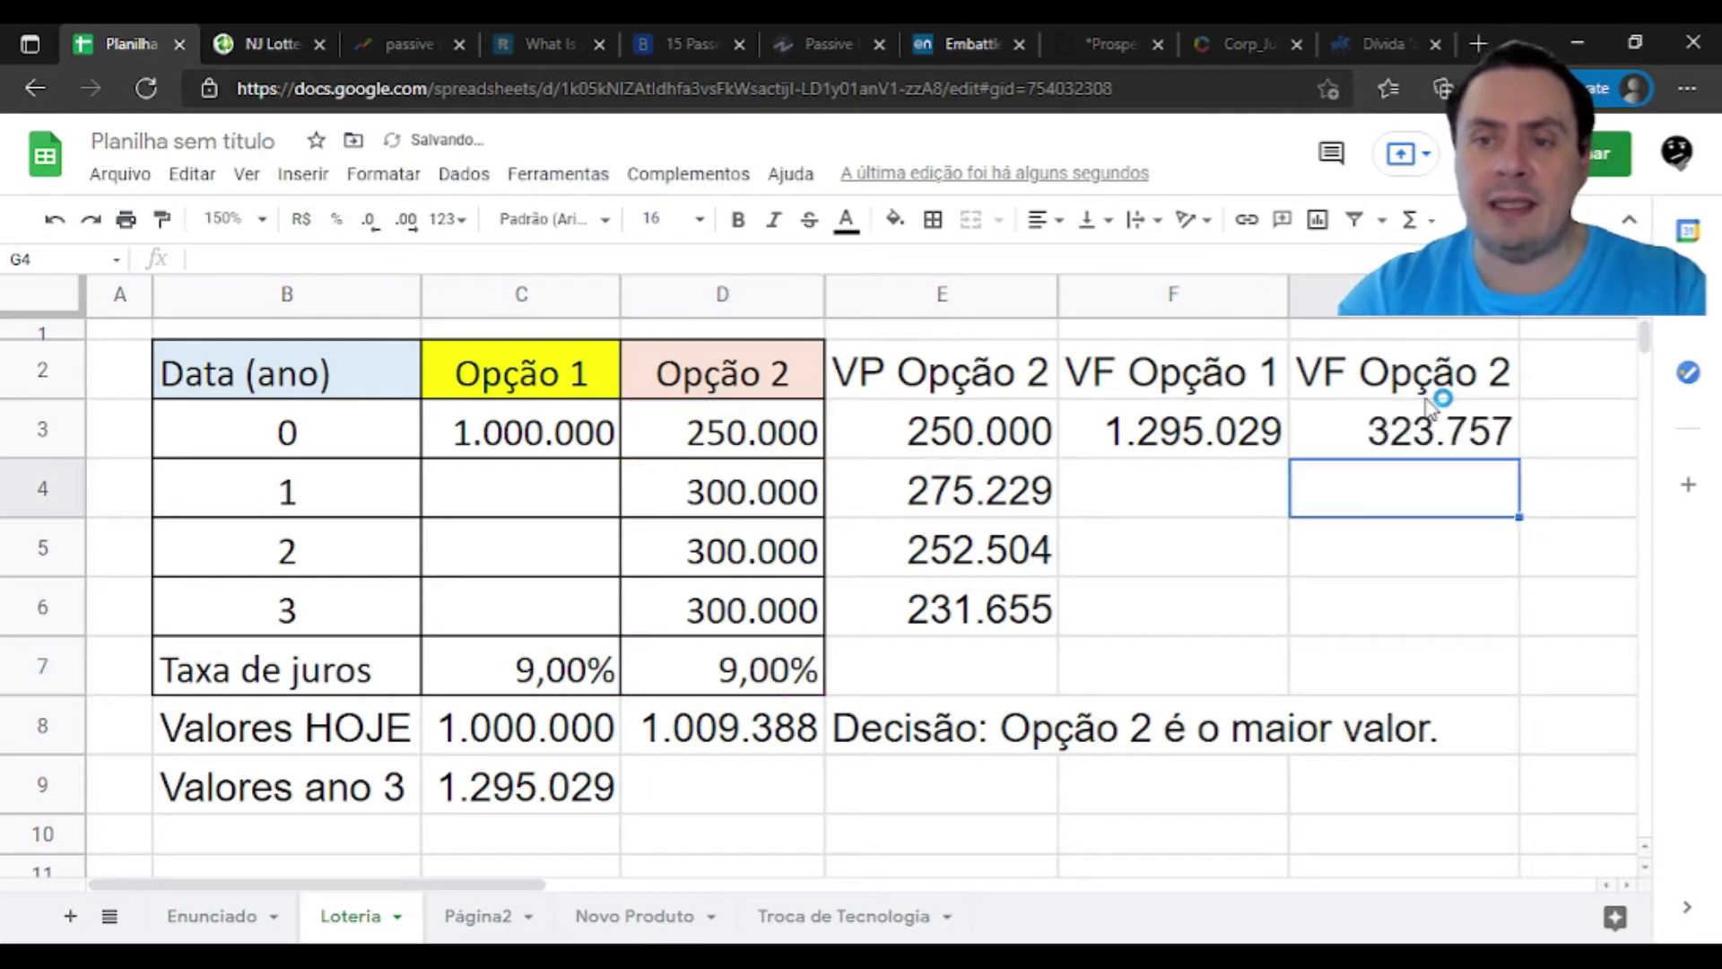
Copy the G3 future value formula down to G4 and G5 for years 1 and 2
key(Up)
key(shift+Down)
key(shift+Down)
key(shift+Down)
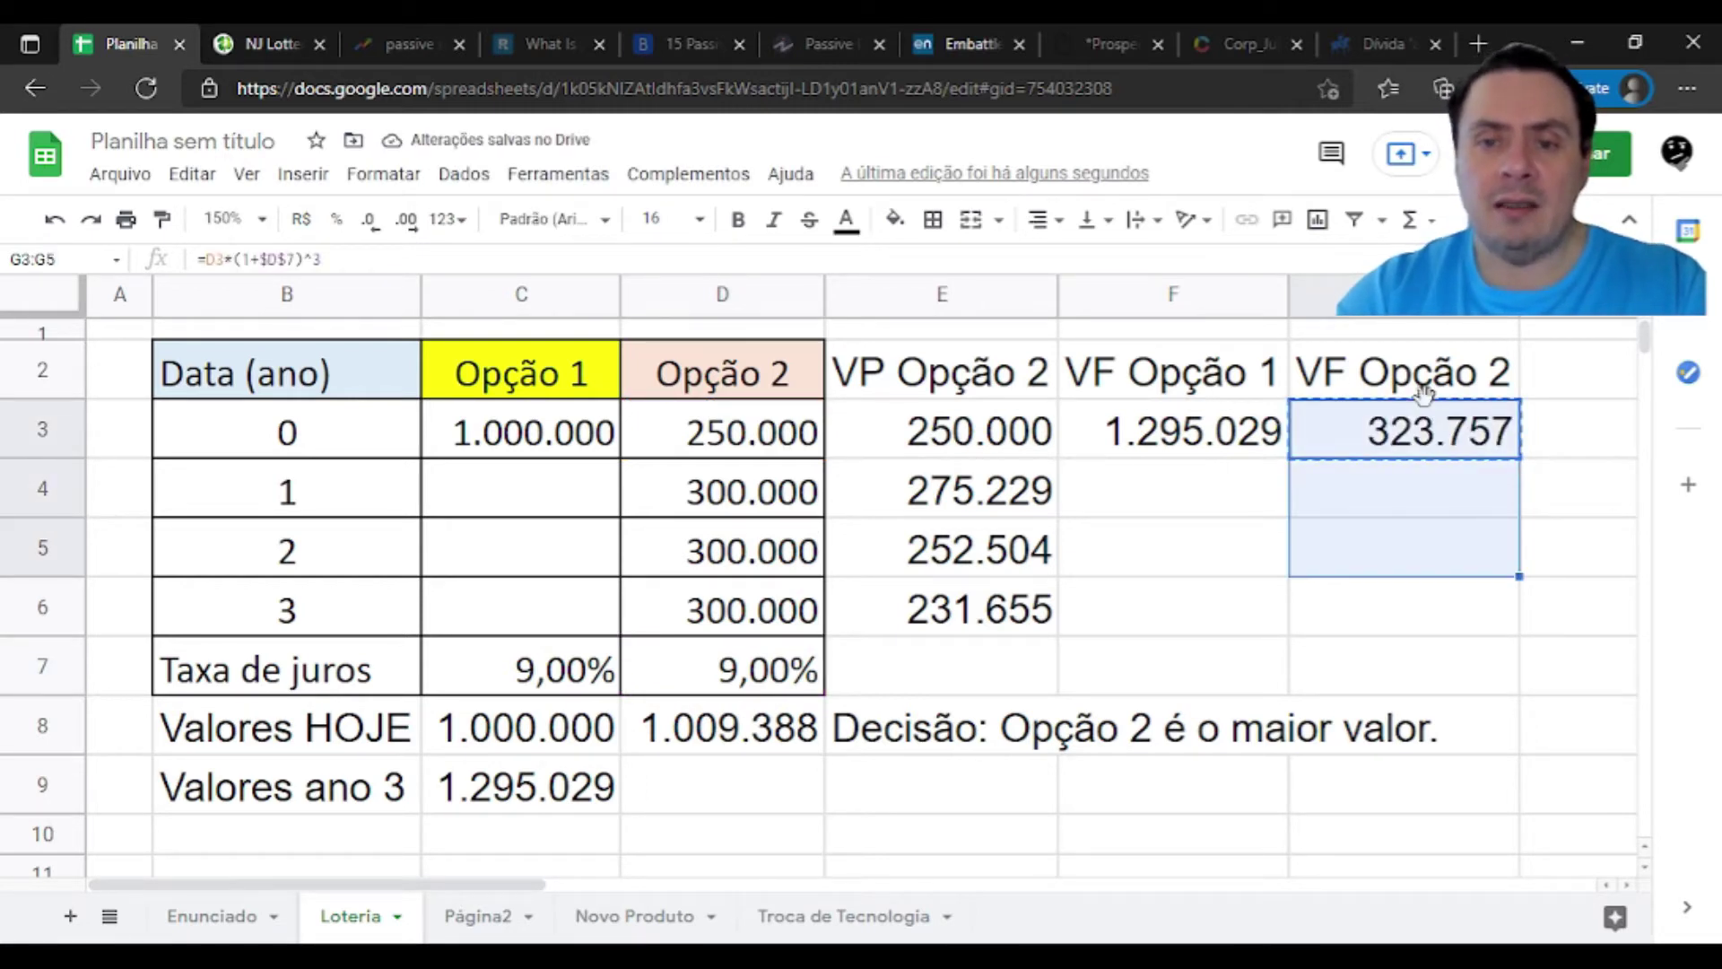
key(Return)
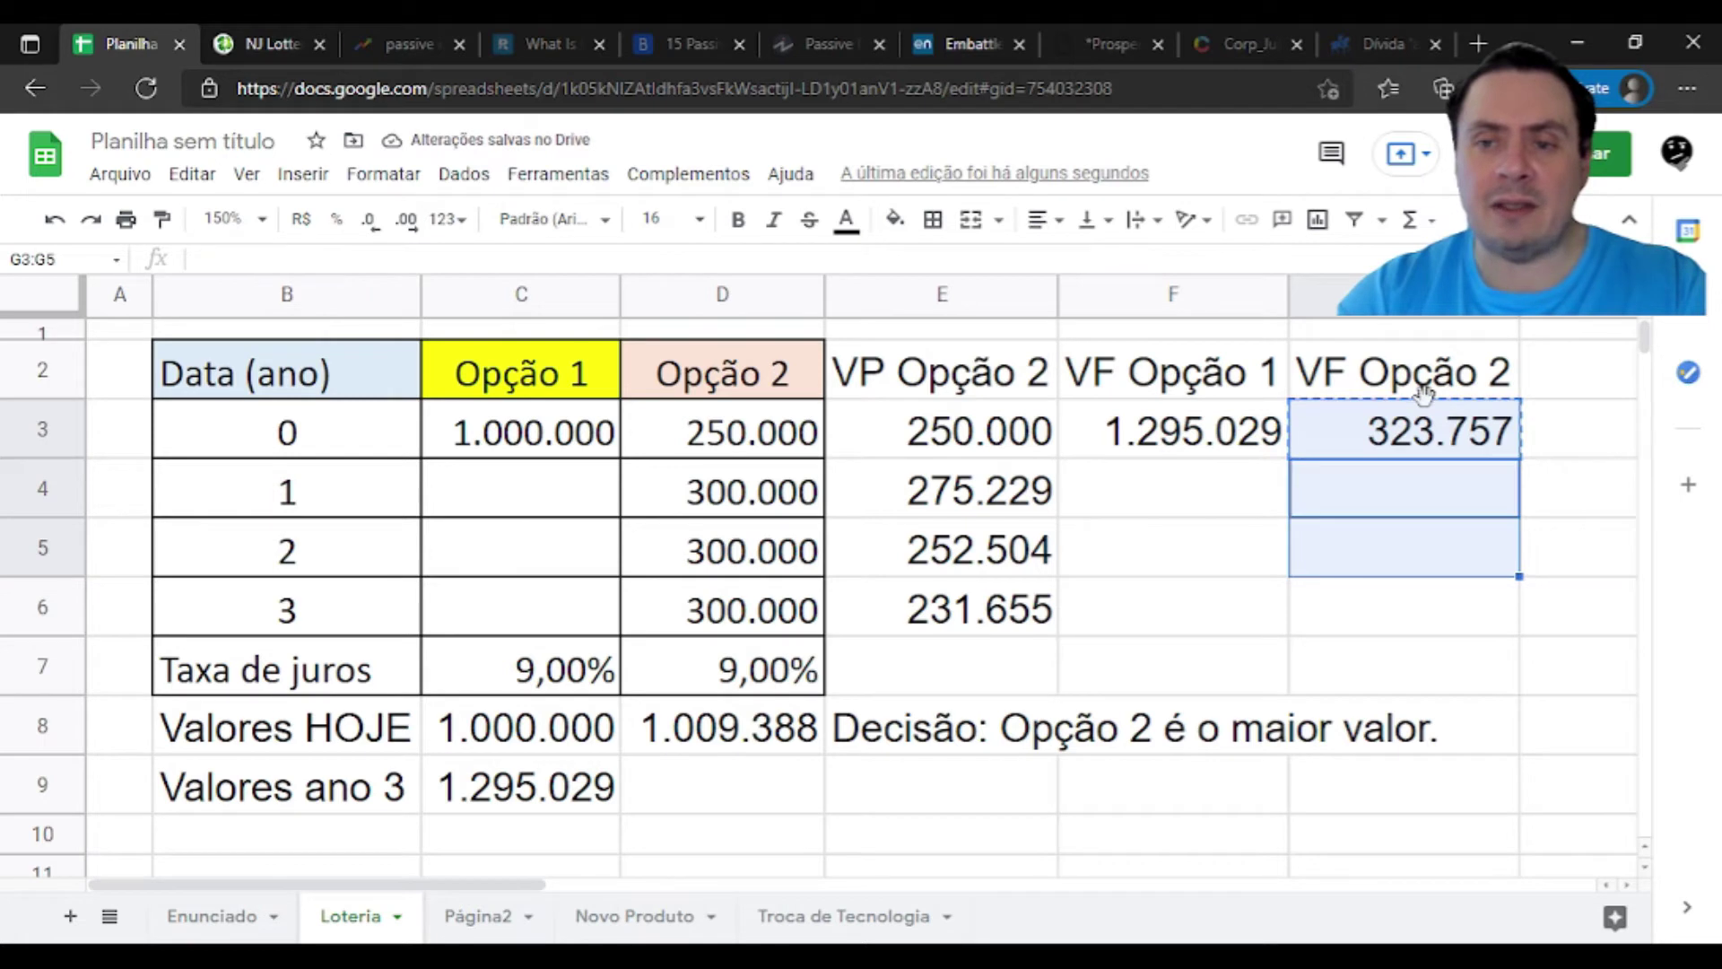
click(1424, 395)
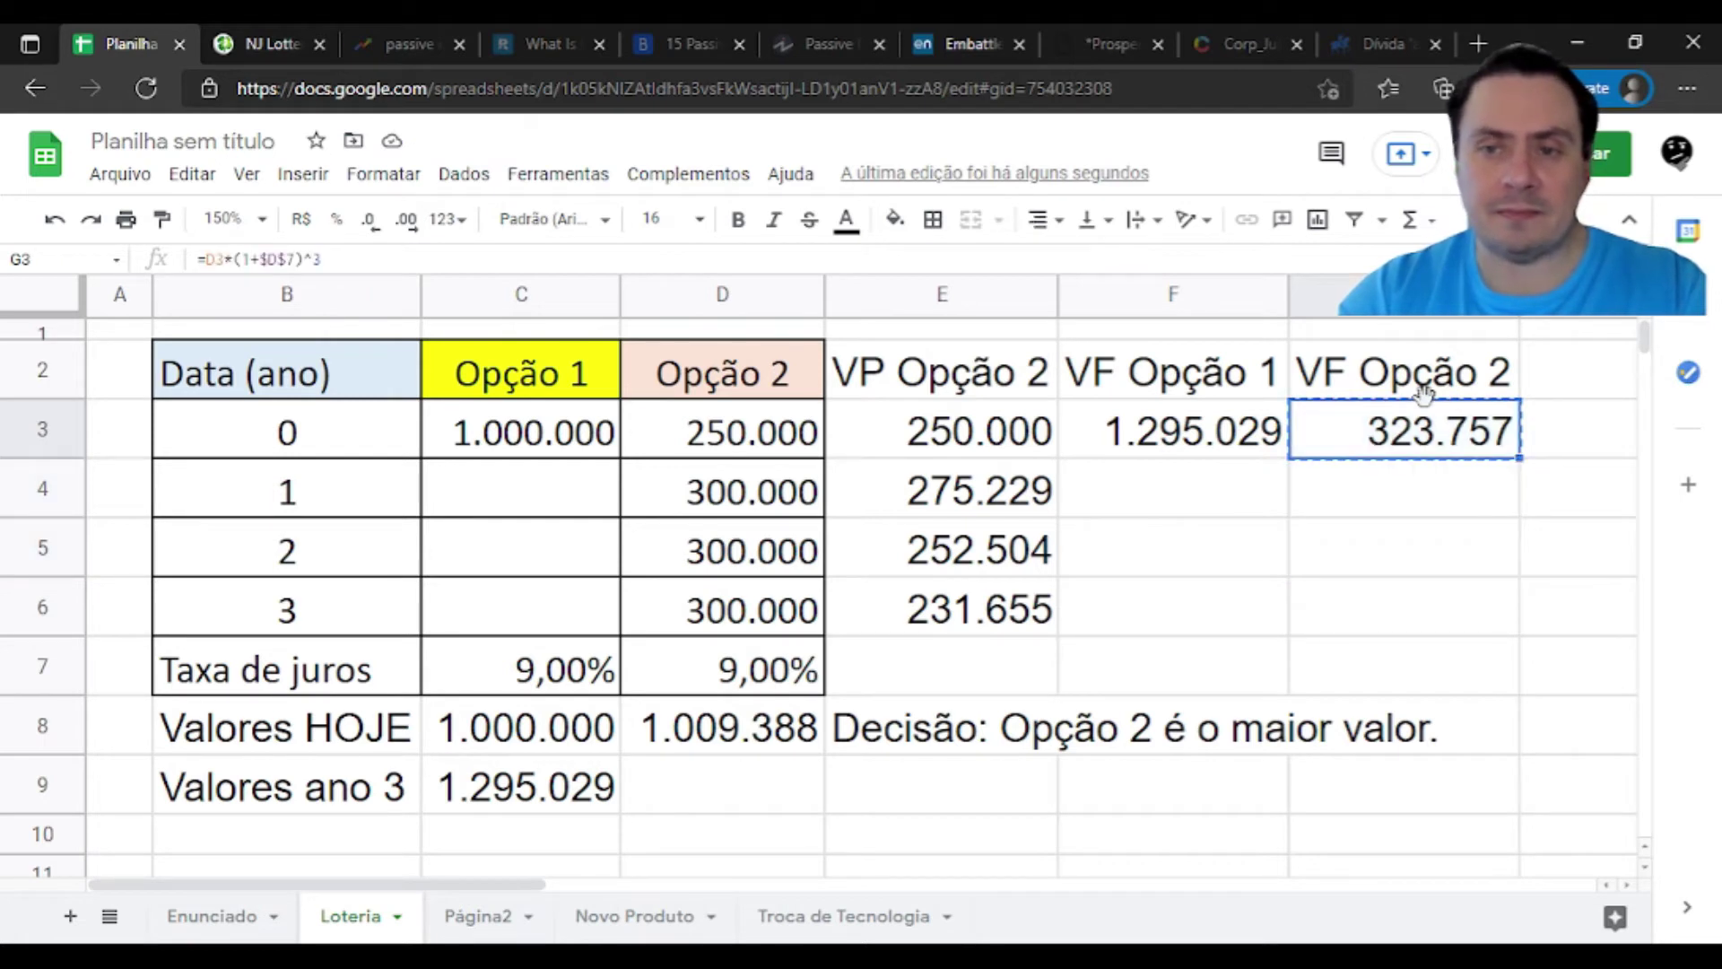
key(shift+Down)
key(shift+Down)
key(ctrl+v)
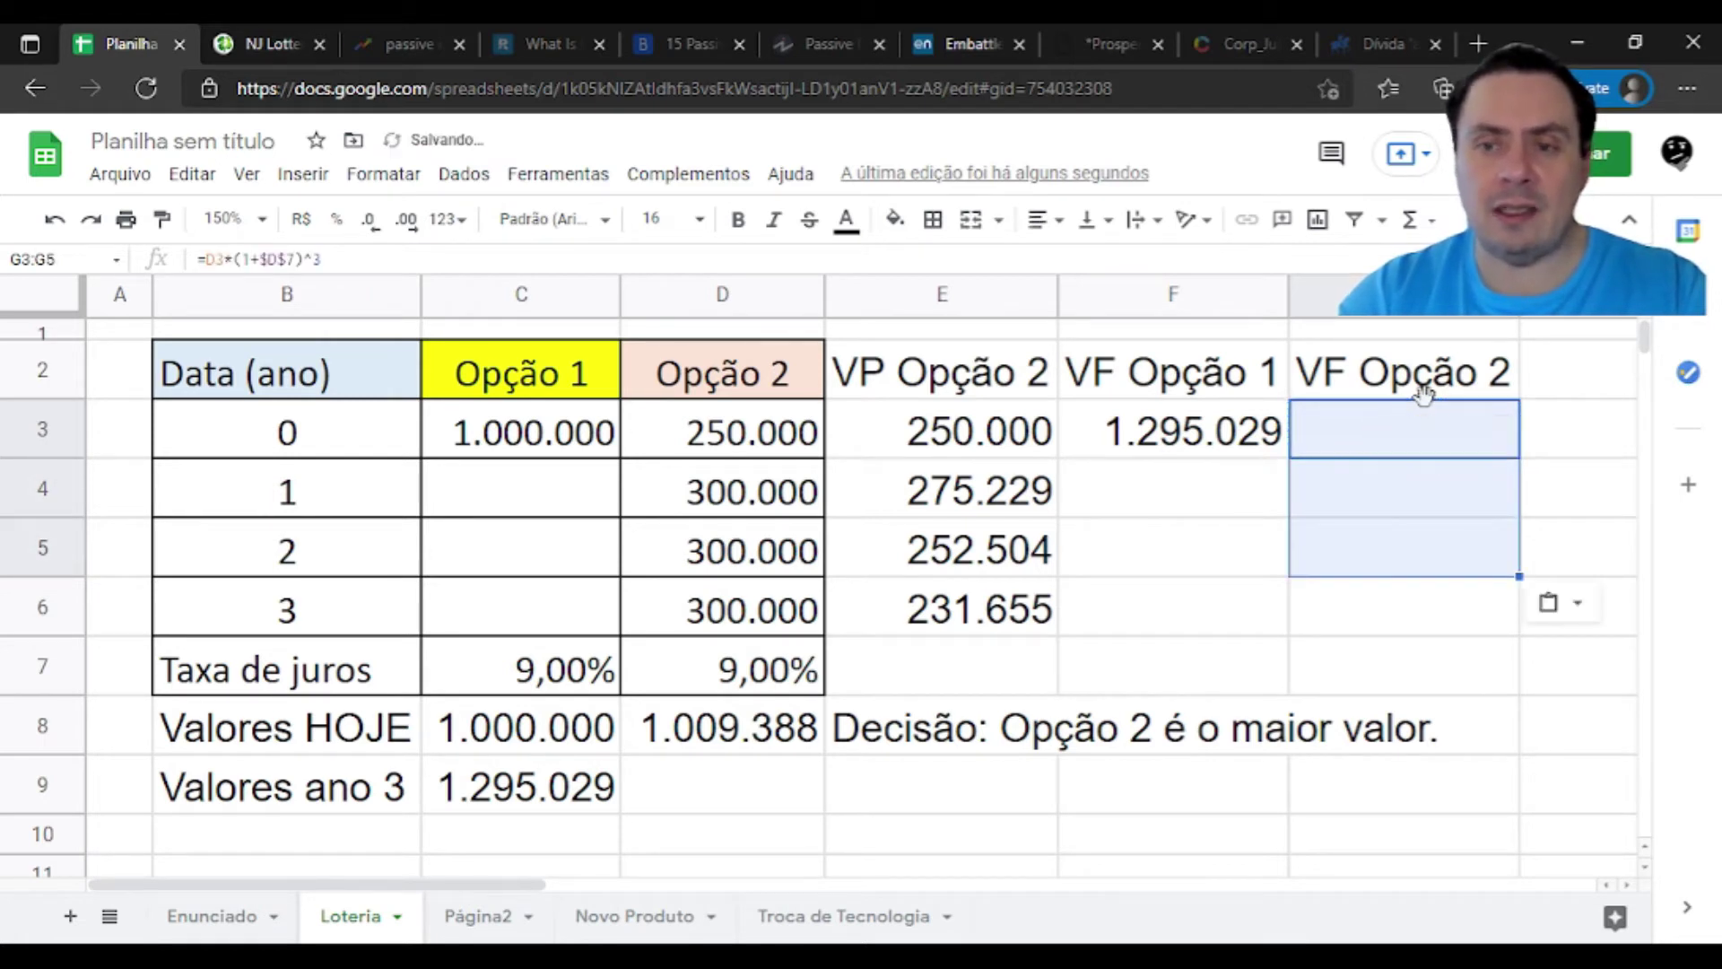
Change the exponent in the G4 formula to 2 for the year 1 payment
key(Down)
key(F2)
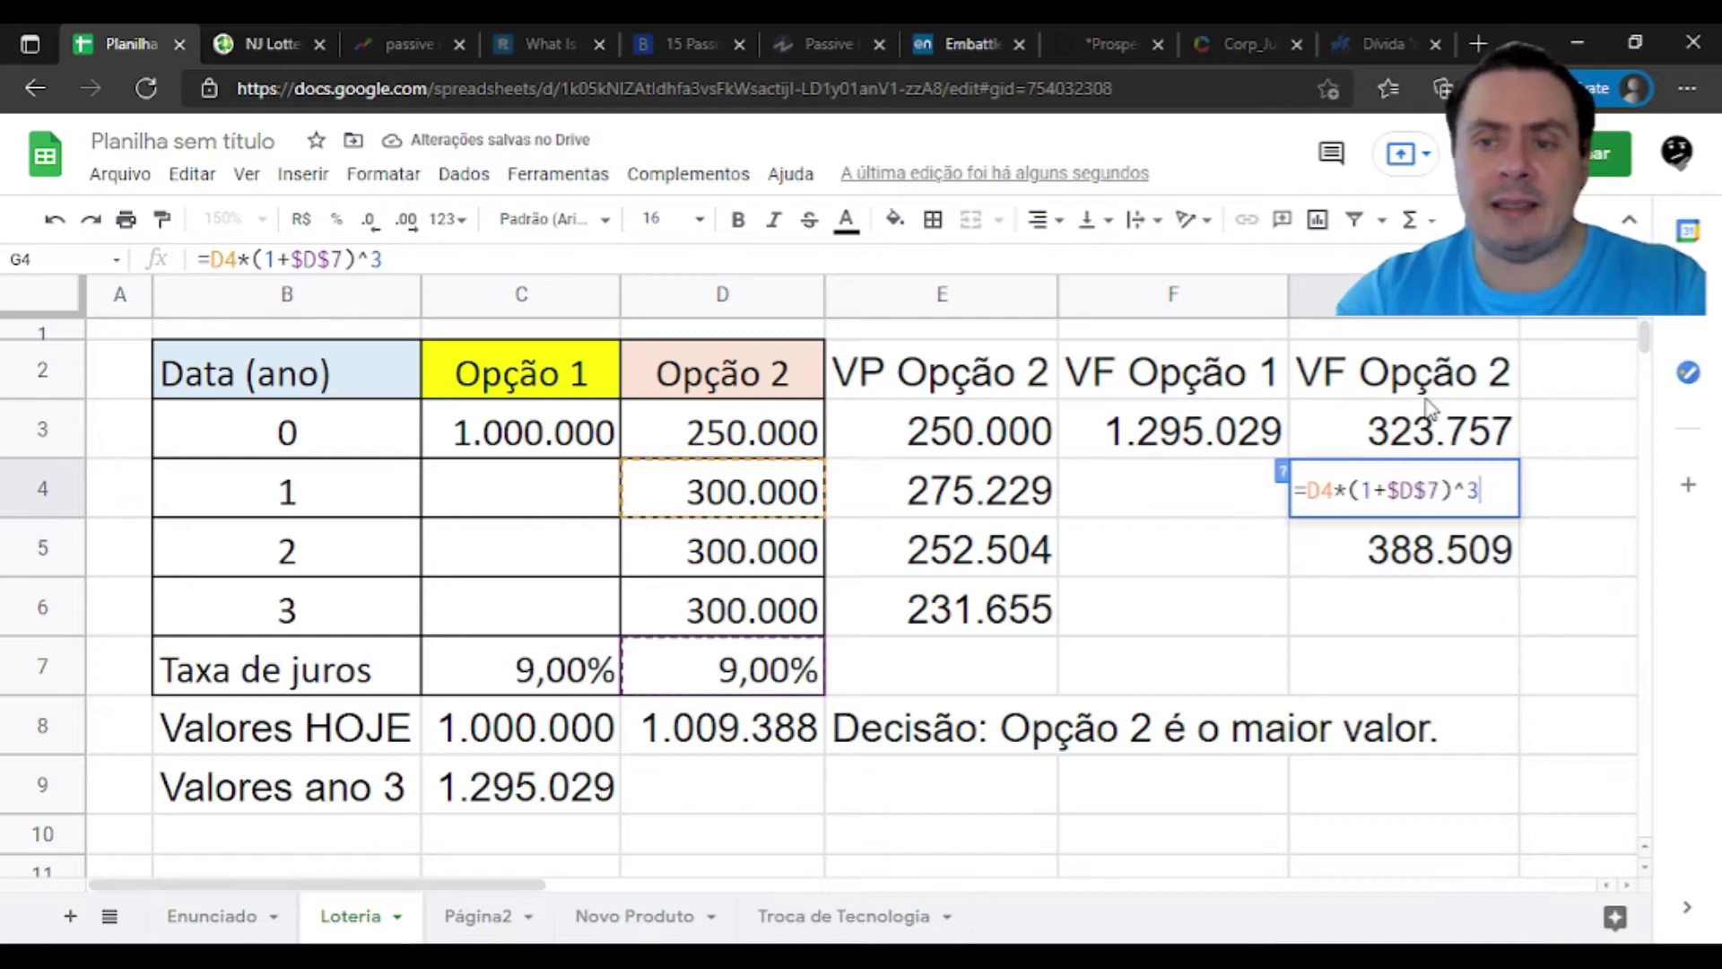
key(BackSpace)
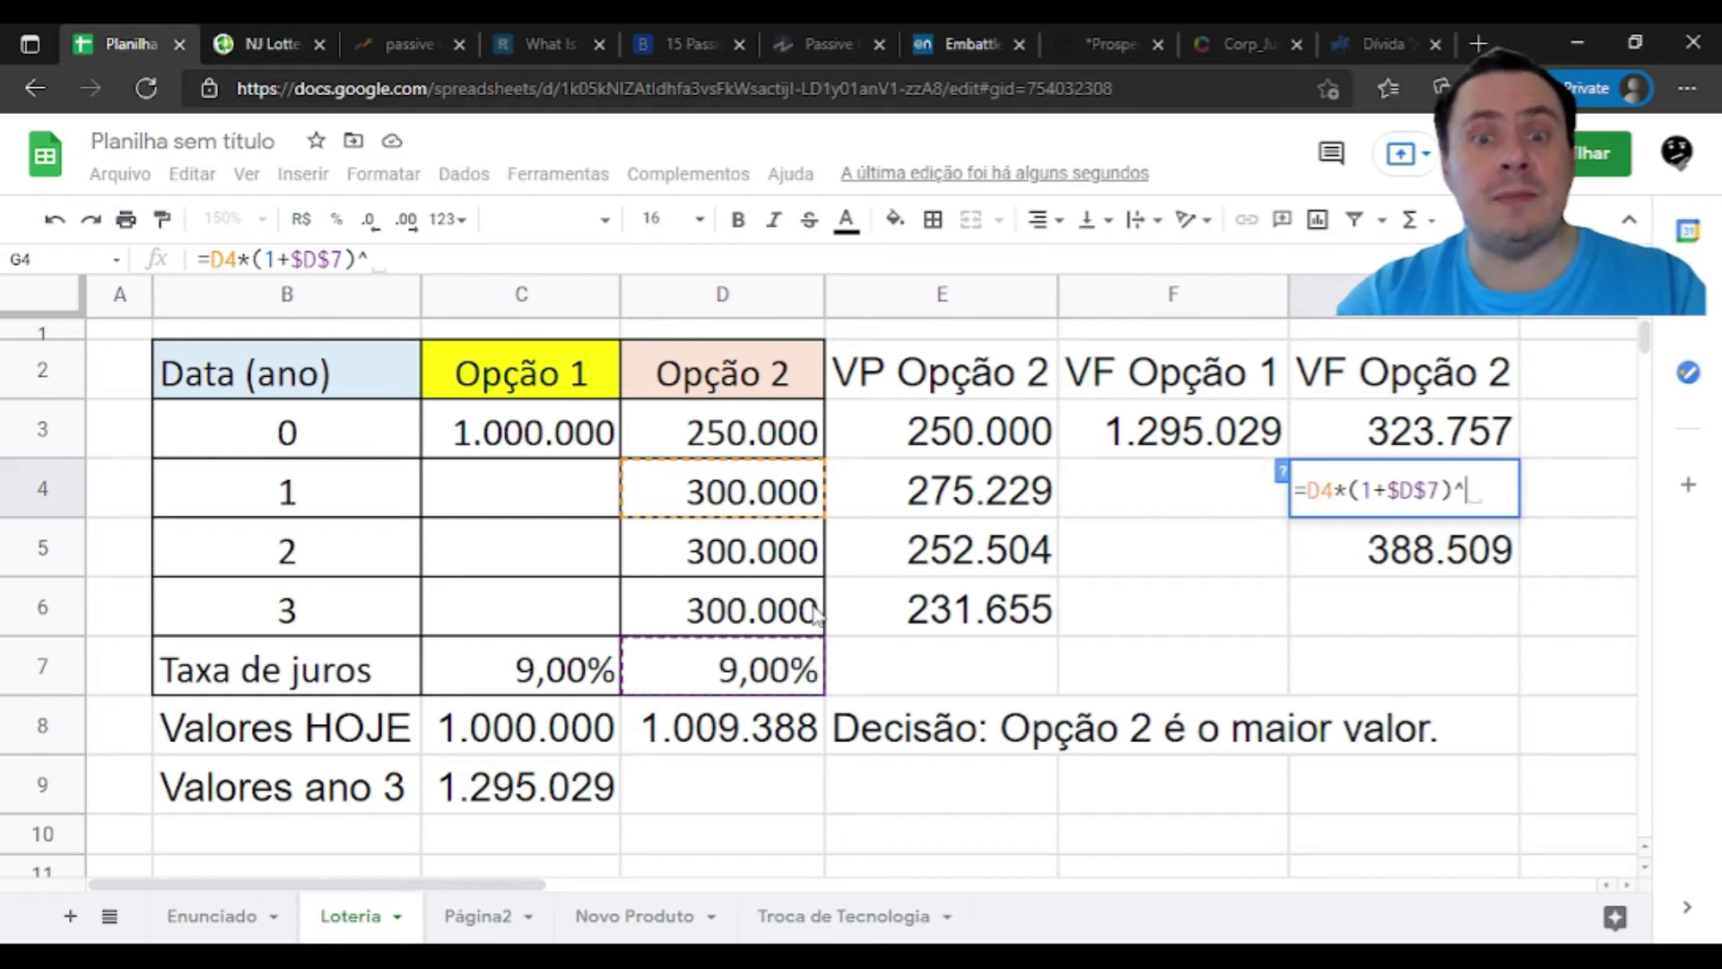
text(3)
key(Return)
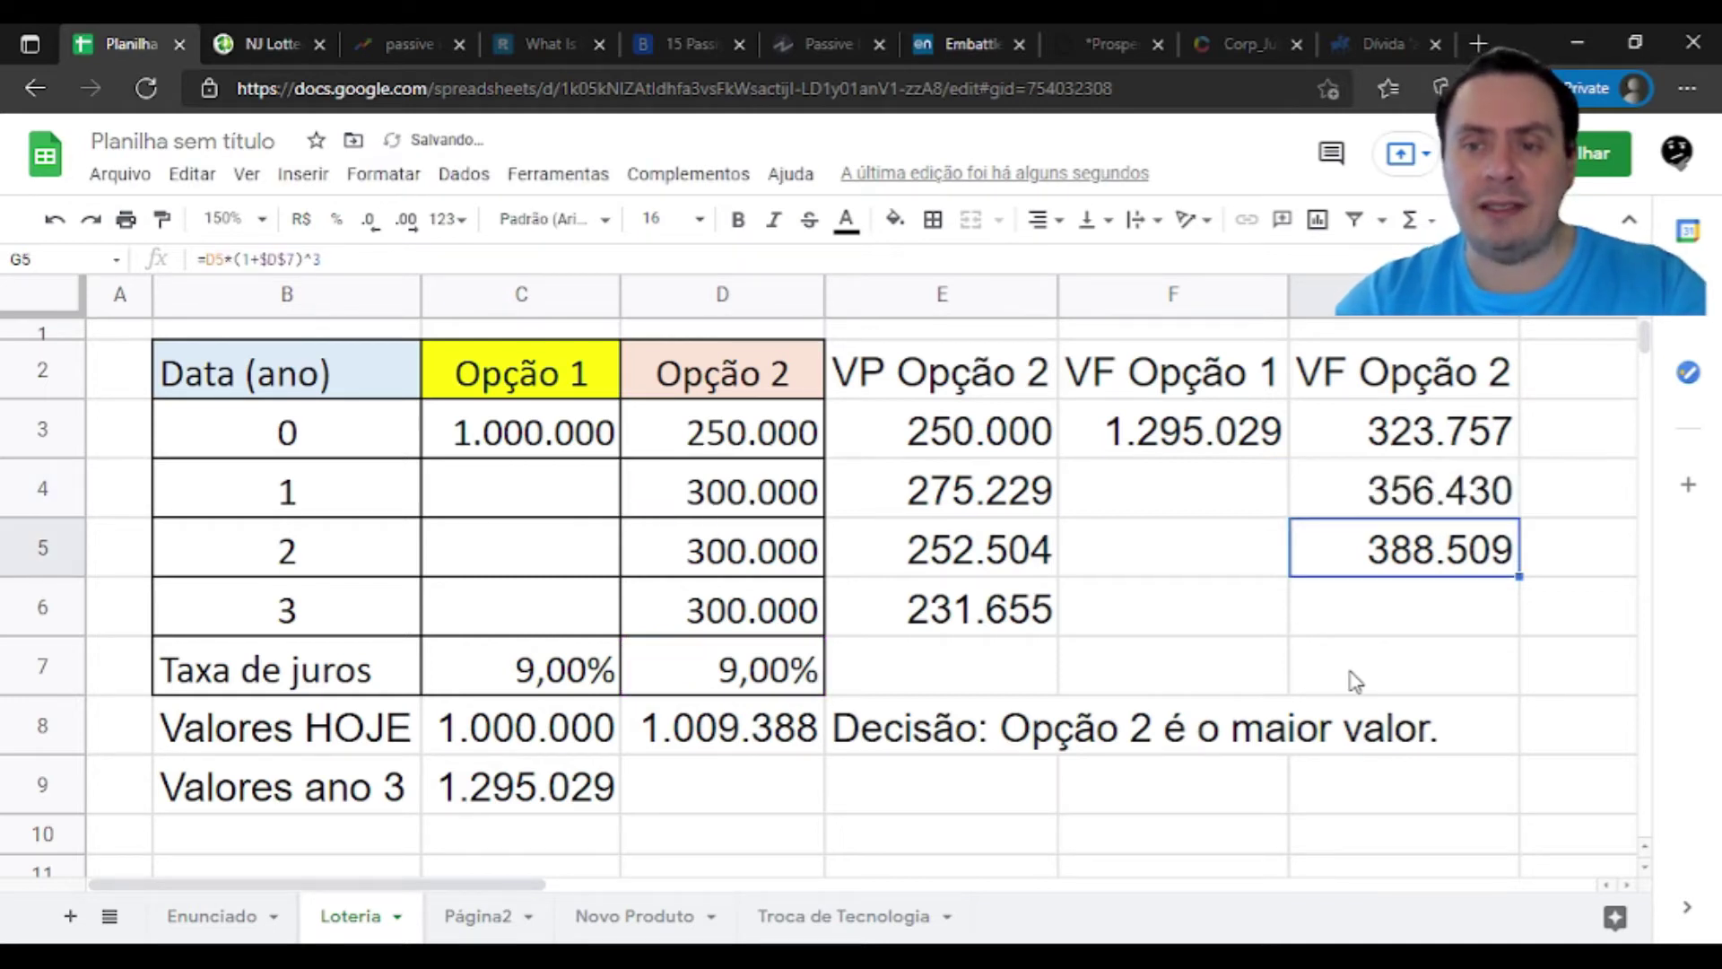
Change the exponent in the G5 formula to 1 for the year 2 payment
key(F2)
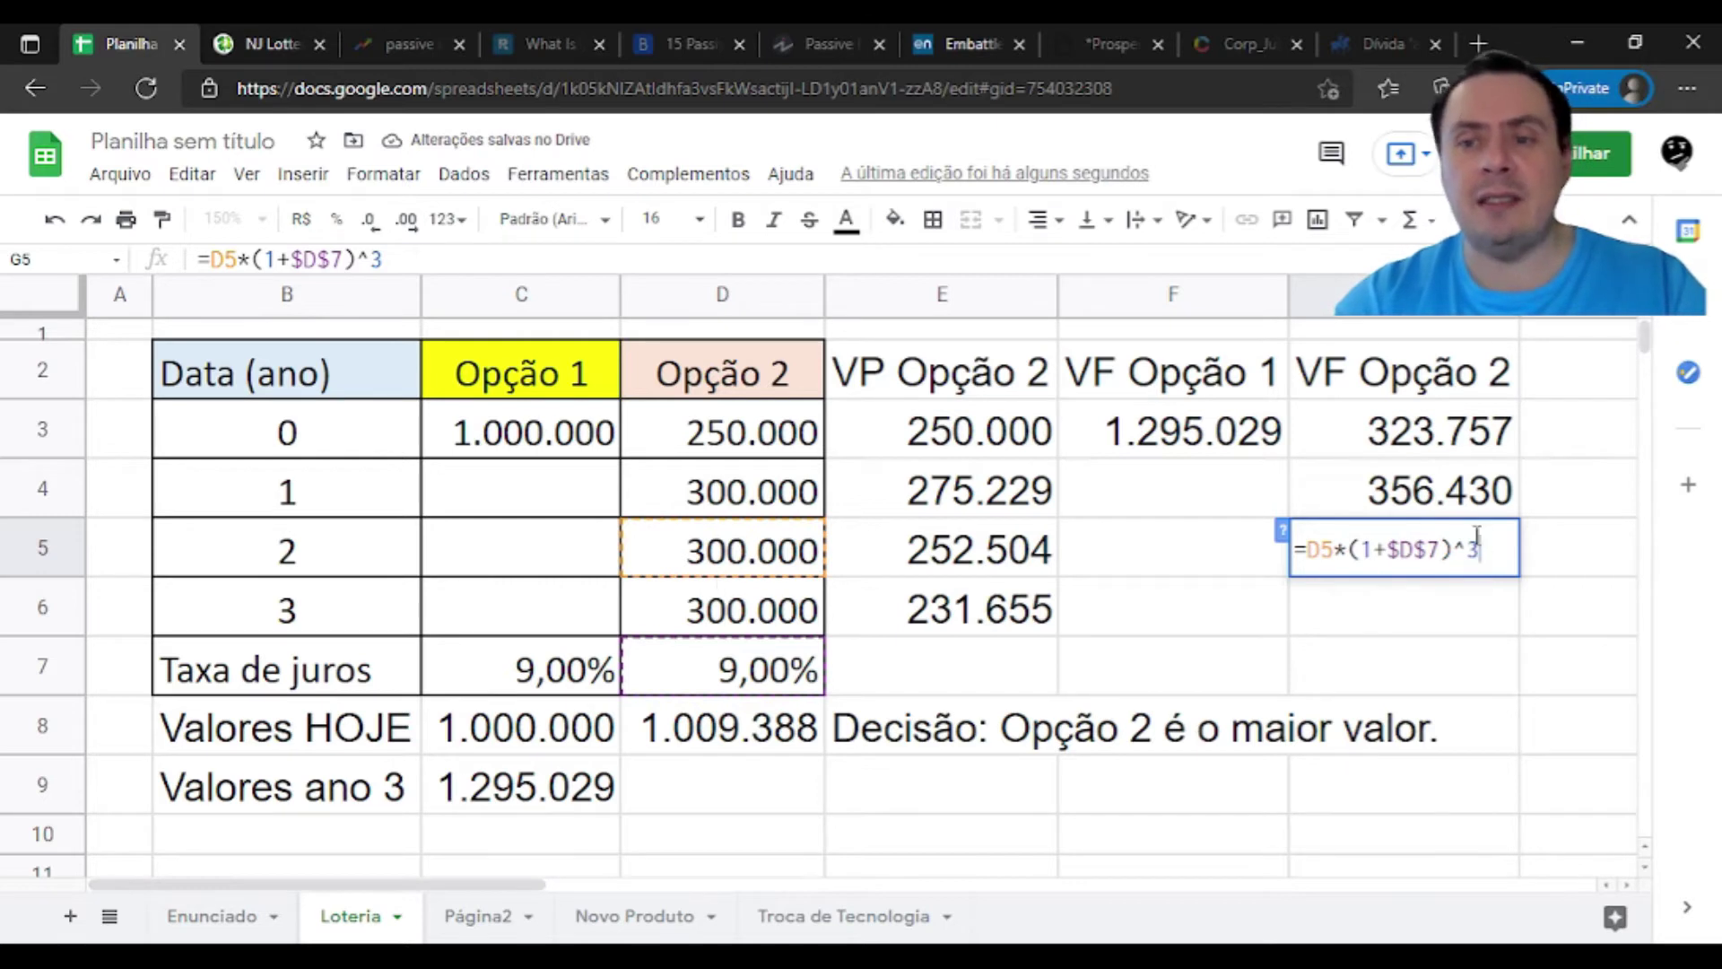
key(BackSpace)
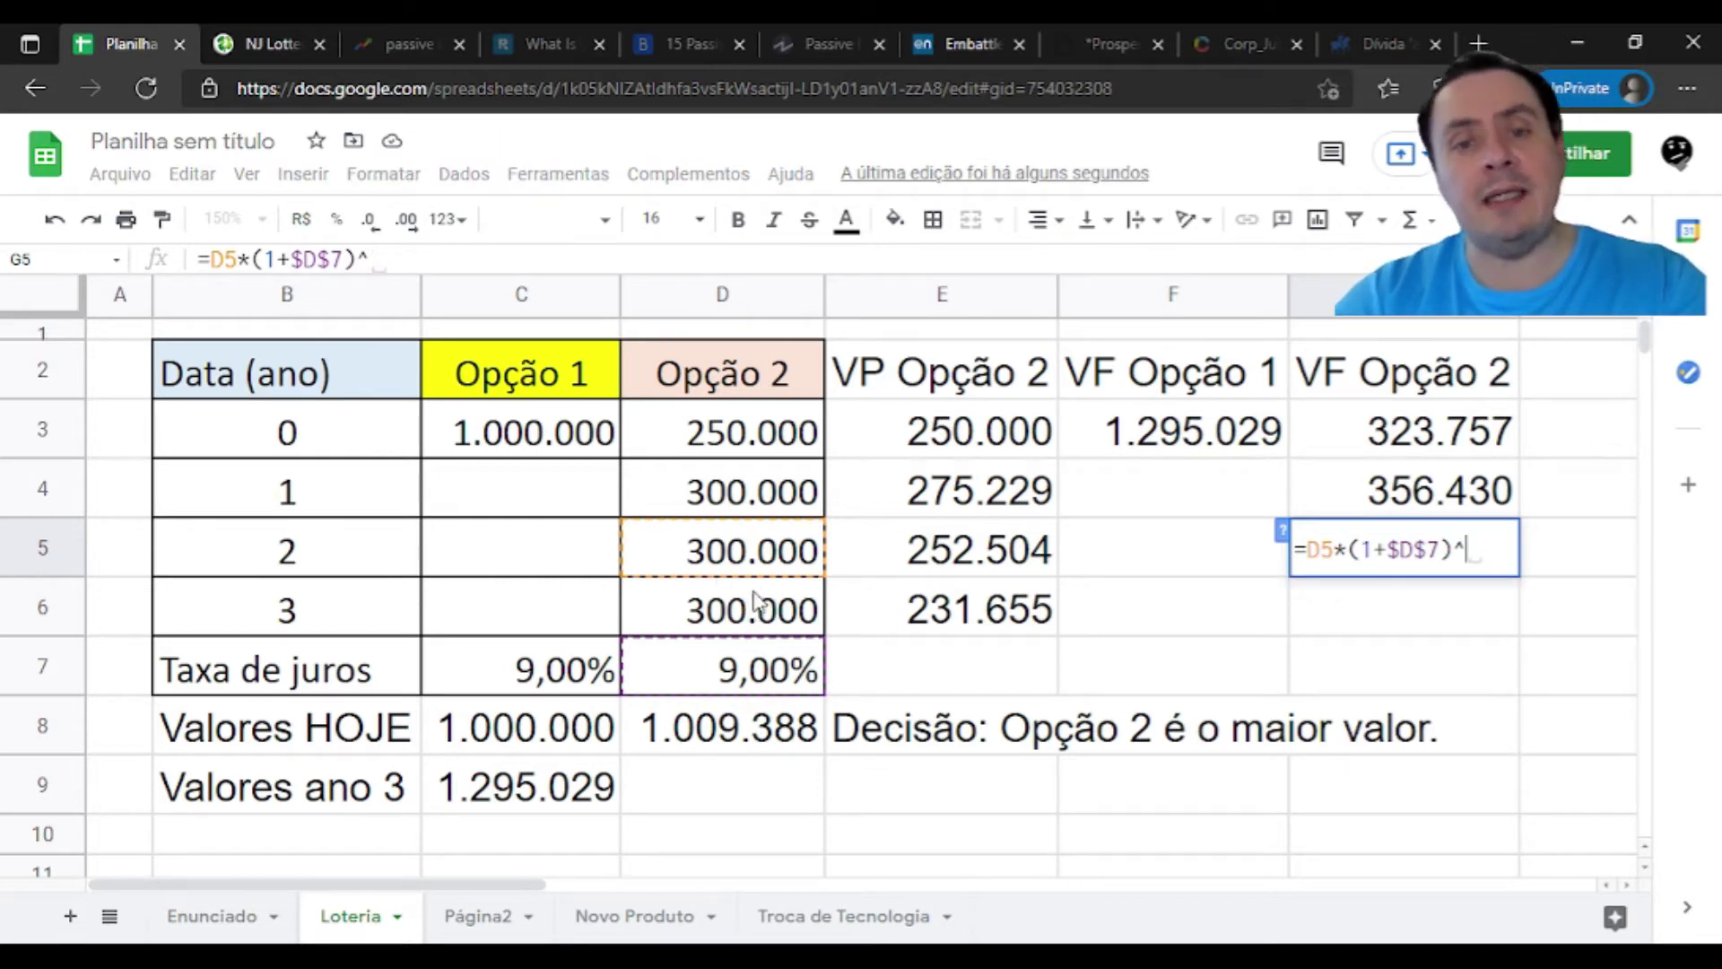
text(1)
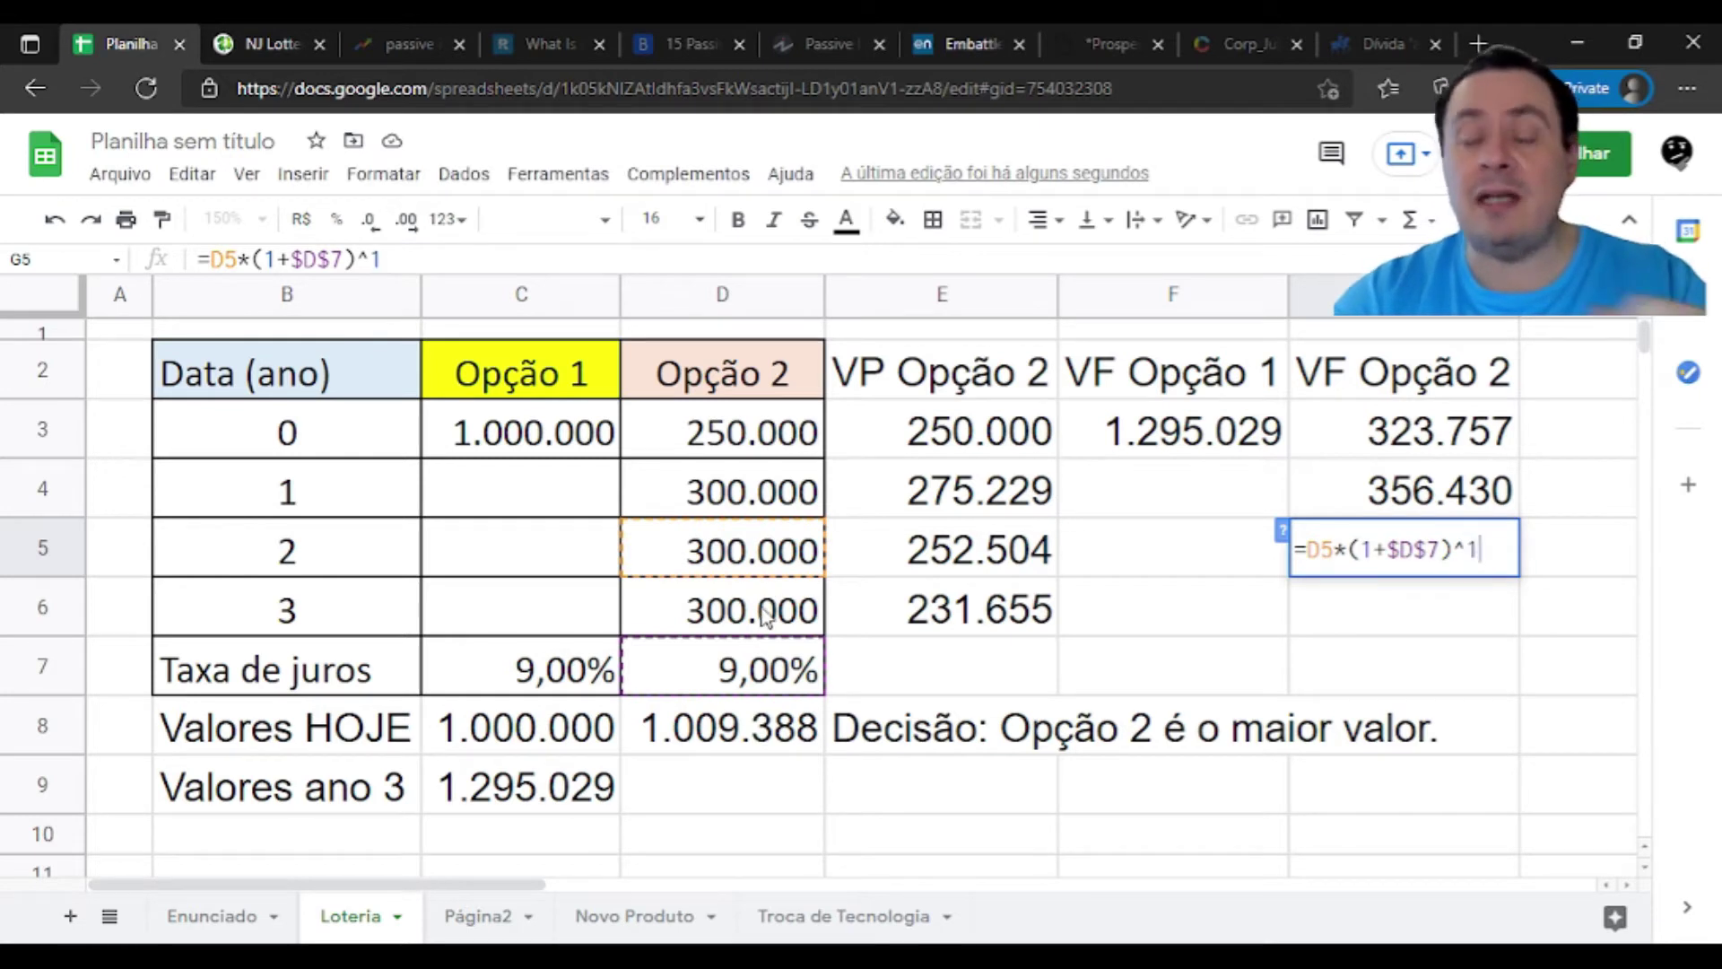
key(Return)
Link G6 to Option 2's year 3 payment with =D6, without applying interest
text(=)
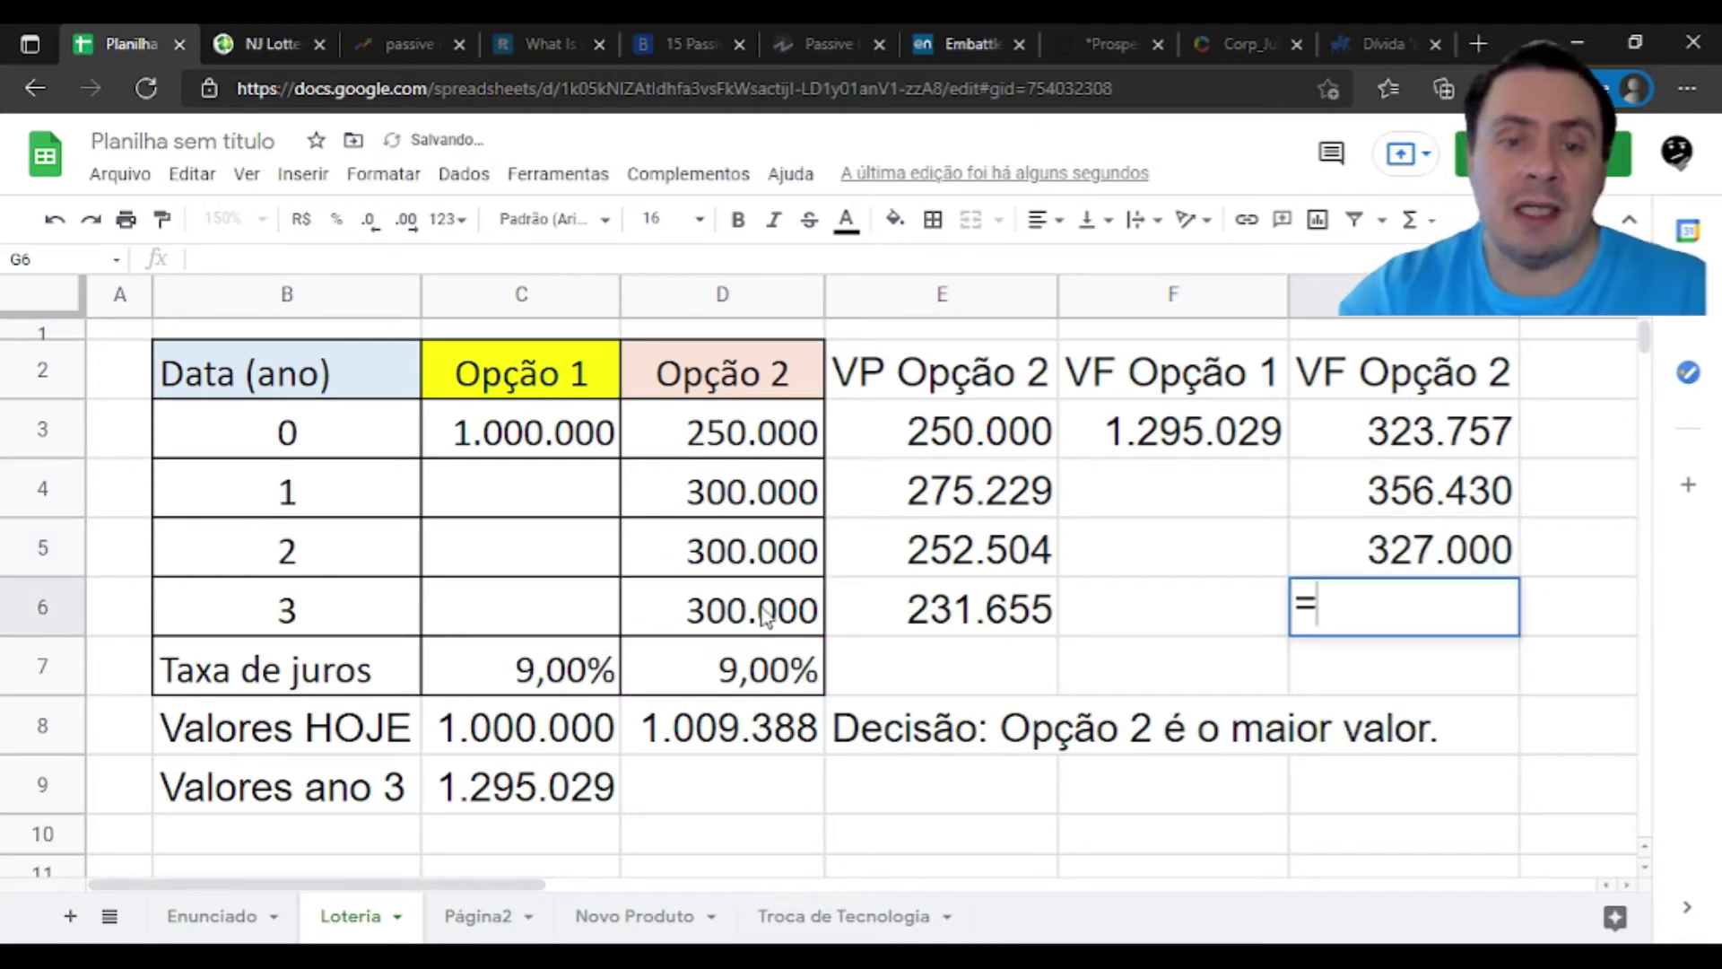
key(Left)
key(Left)
key(Left)
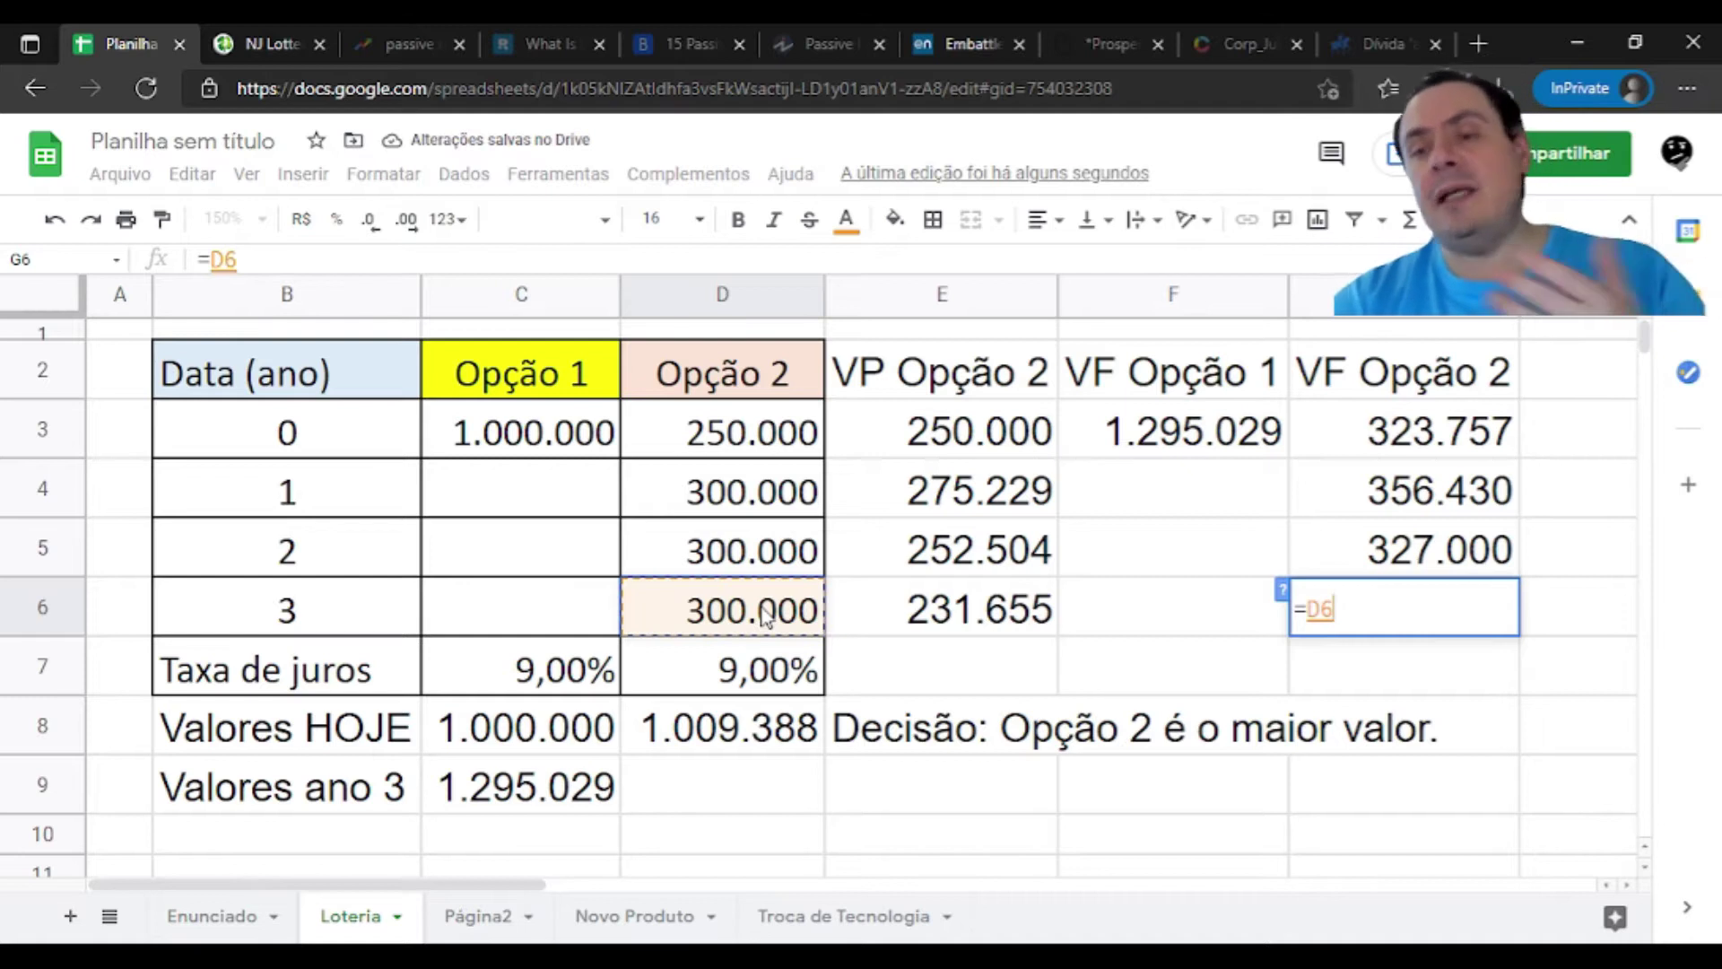
key(Return)
Total Option 2's future values in D9 of the "Valores ano 3" row with =SOMA(G3:G6)
key(Down)
key(Down)
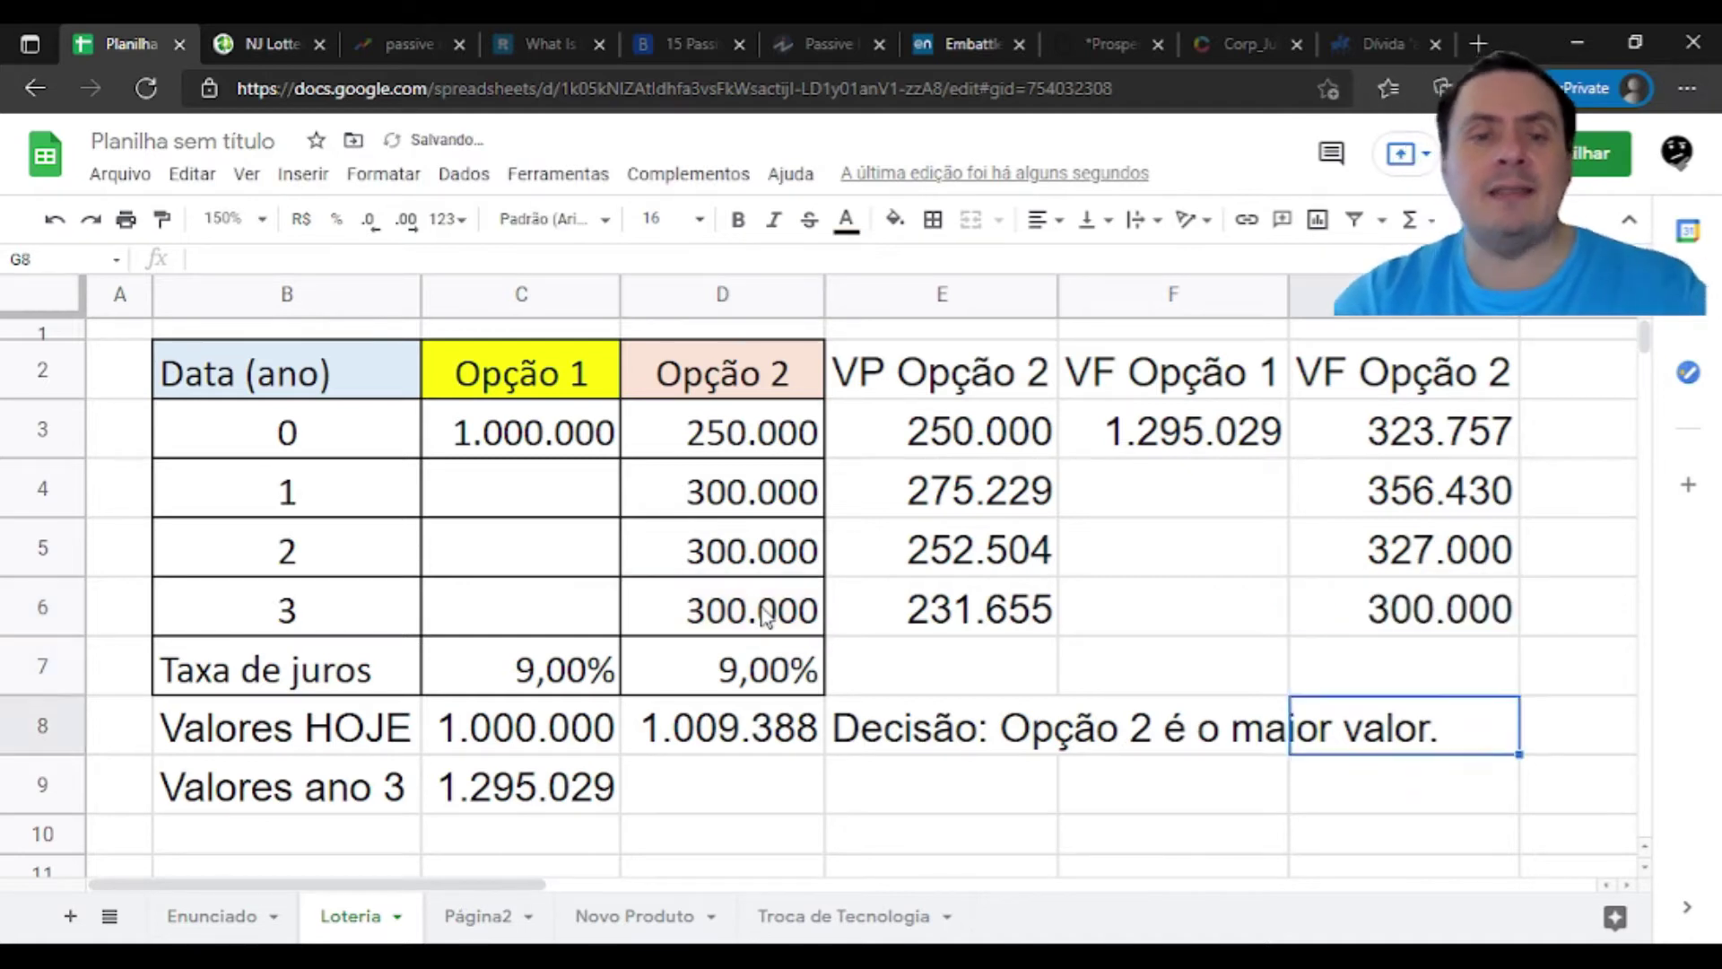
key(Left)
key(Left)
key(Left)
text(=SOMA()
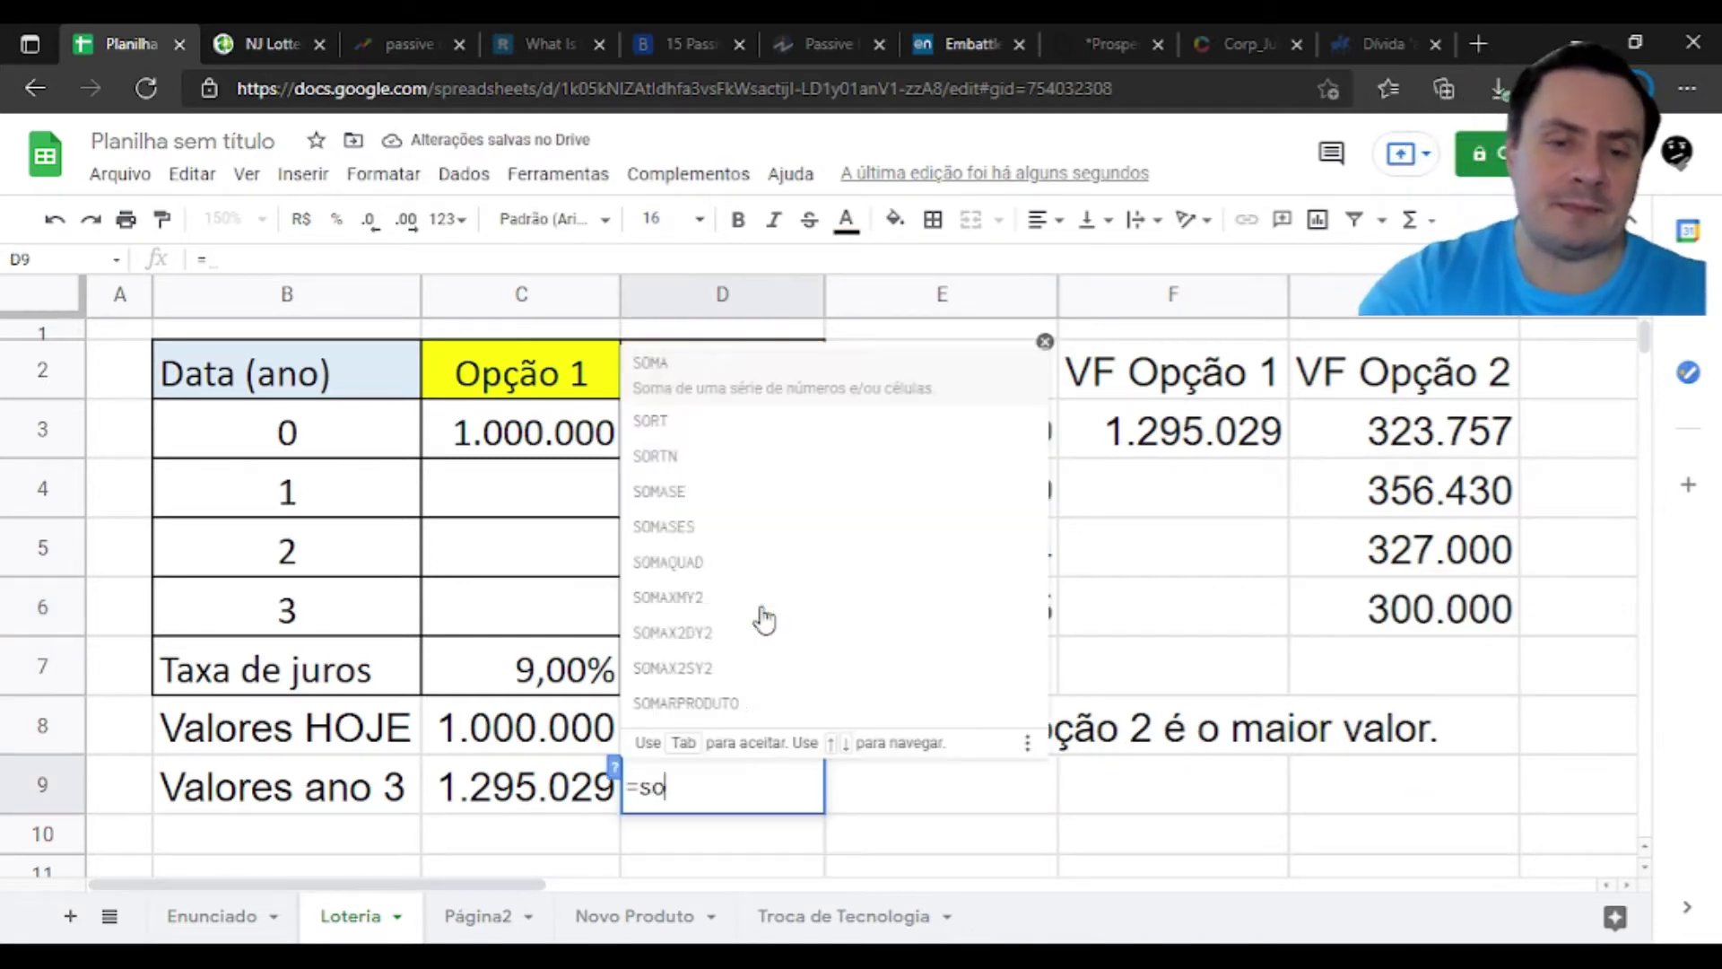
key(Right)
key(Right)
key(Right)
key(Right)
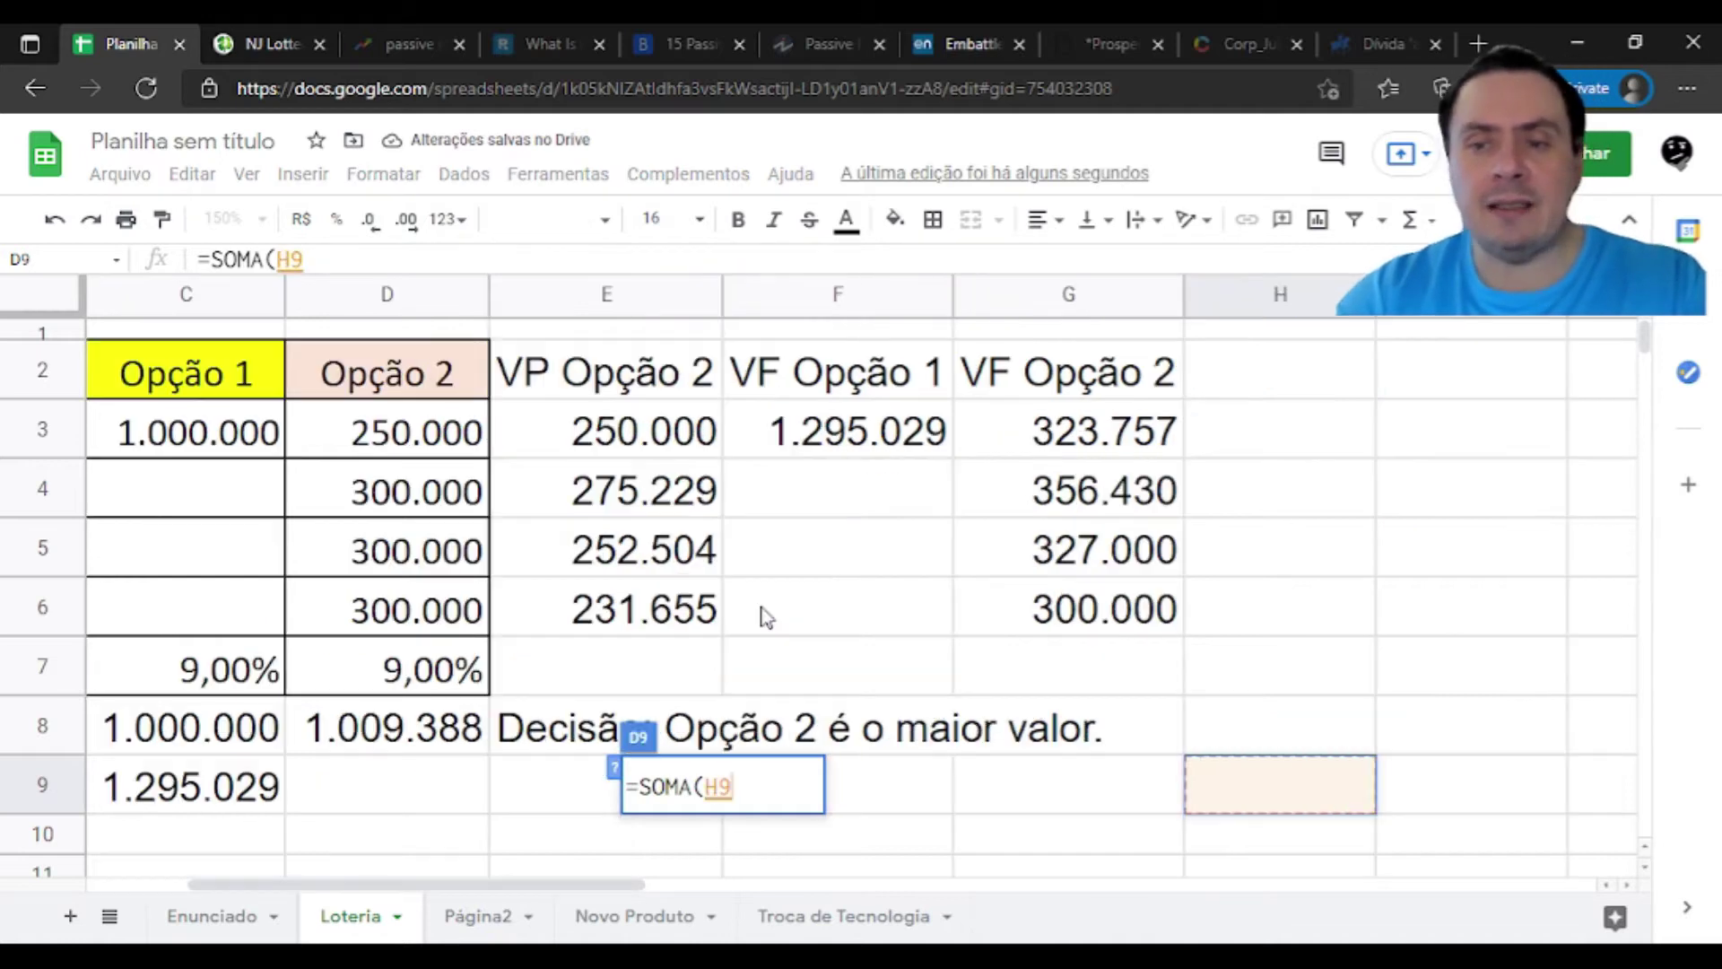
key(Up)
key(Left)
key(Left)
key(Left)
key(Left)
key(Left)
key(Left)
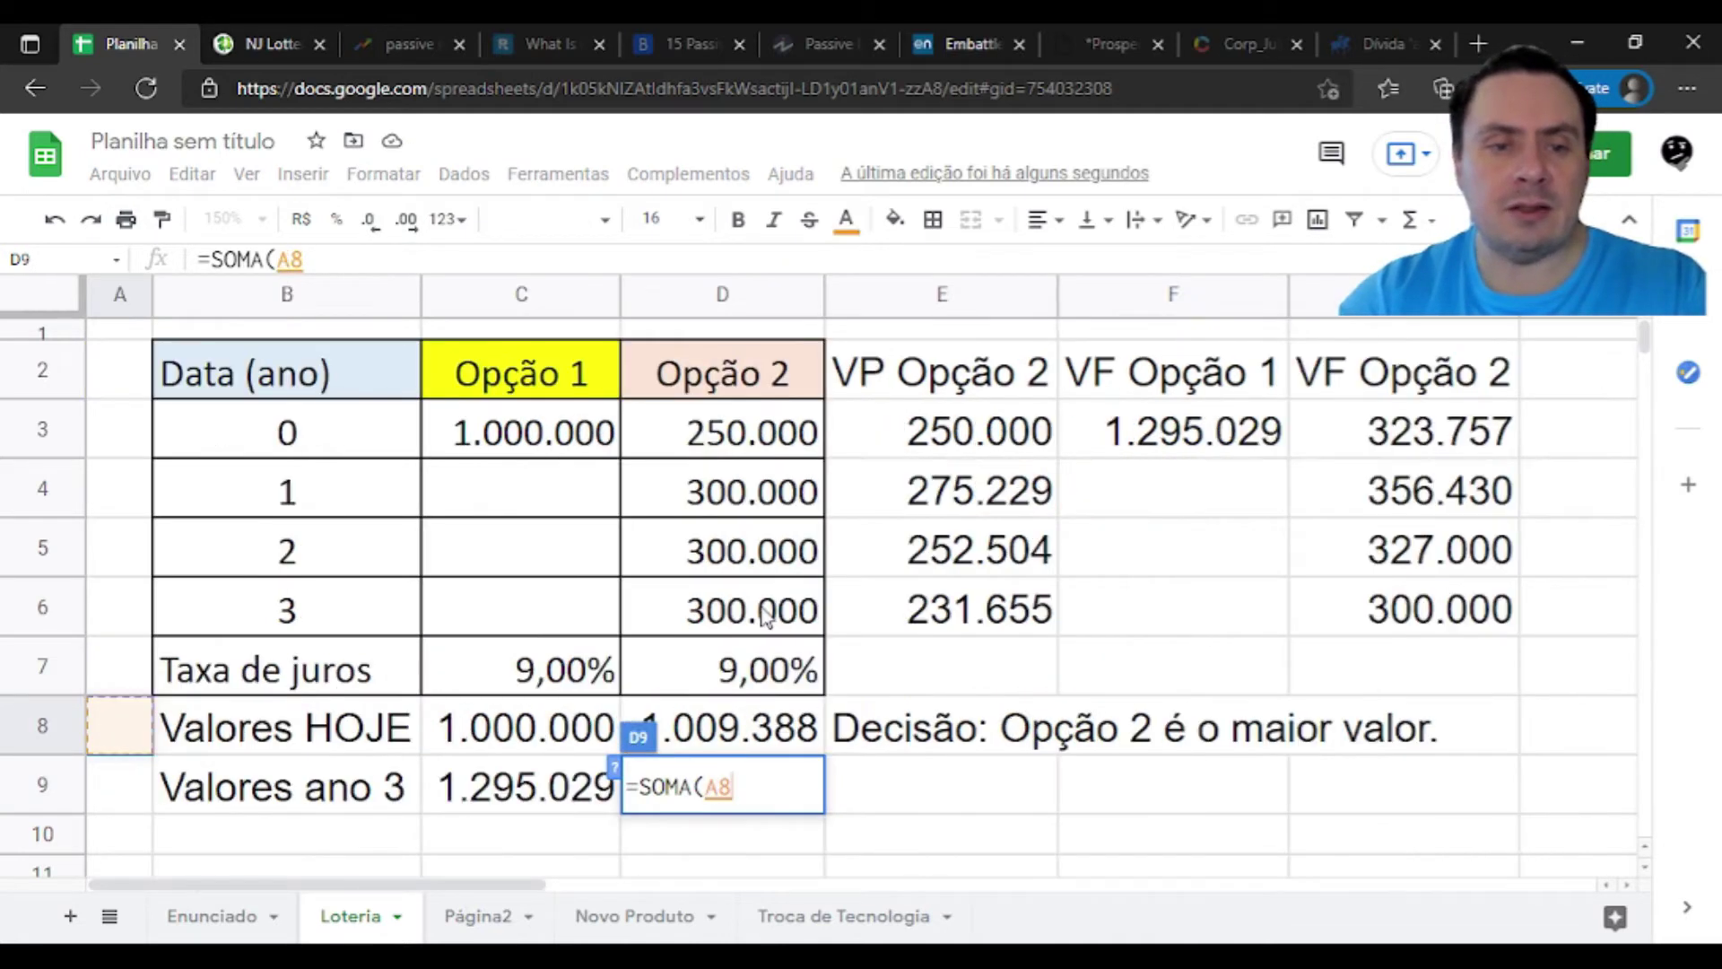
key(Right)
key(Right)
key(Right)
key(Right)
key(Right)
key(Up)
key(Up)
key(shift+Up)
key(shift+Up)
key(shift+Up)
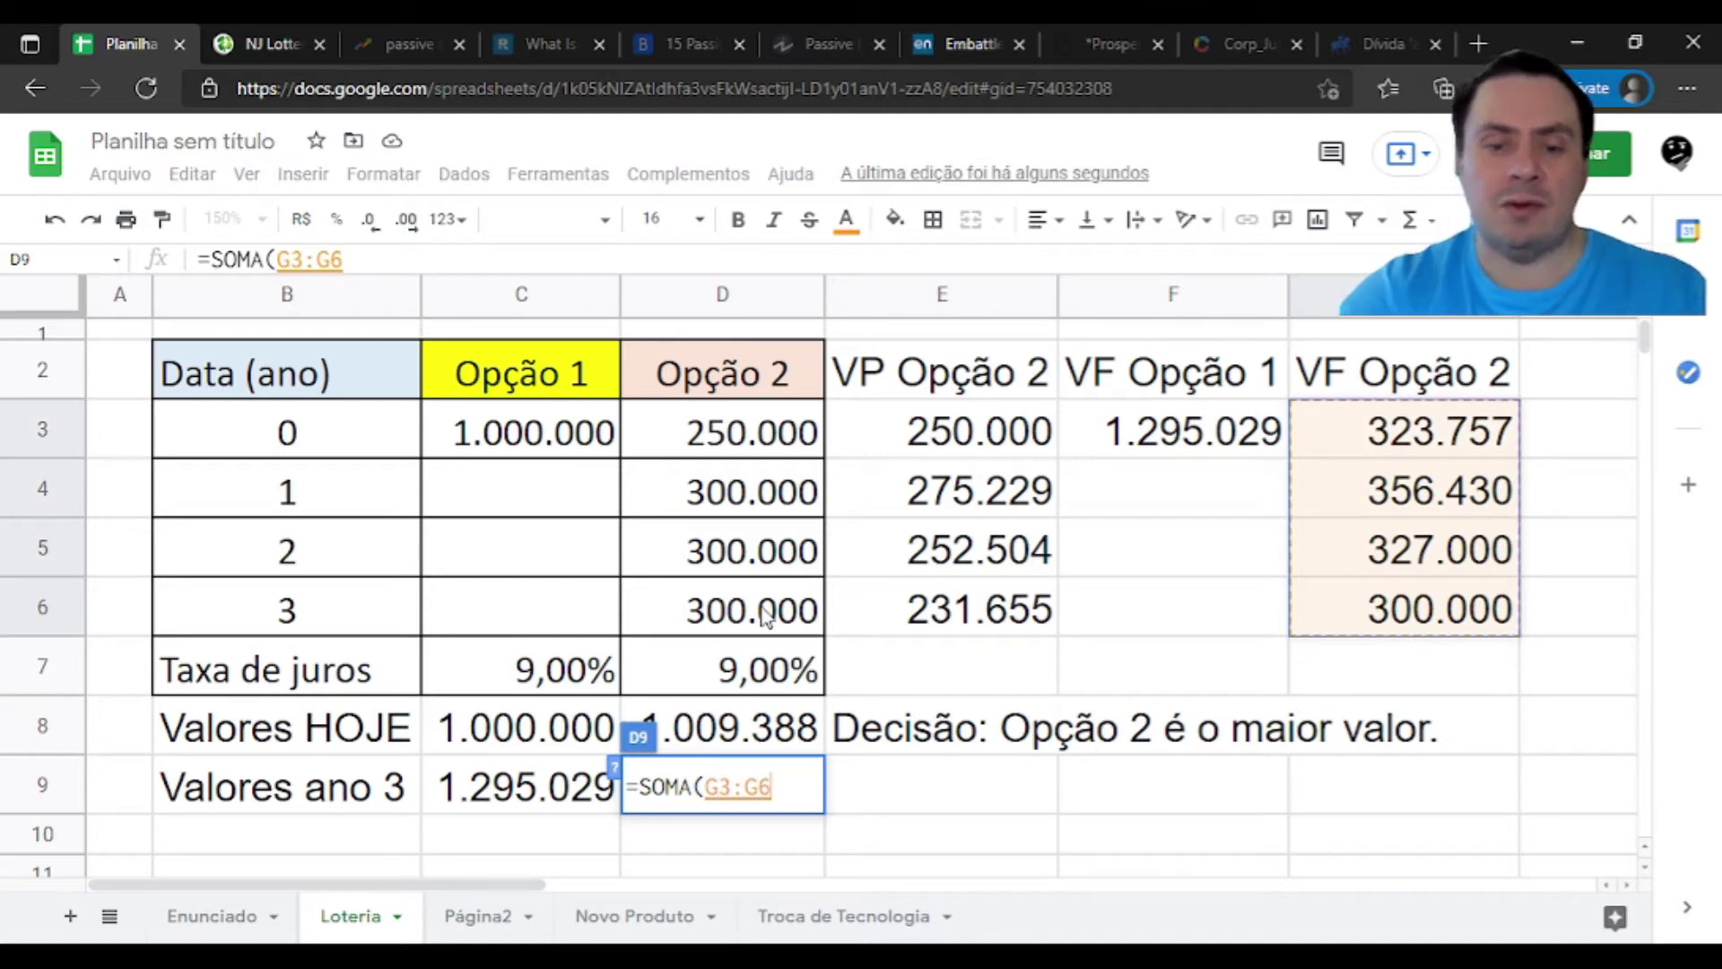
text())
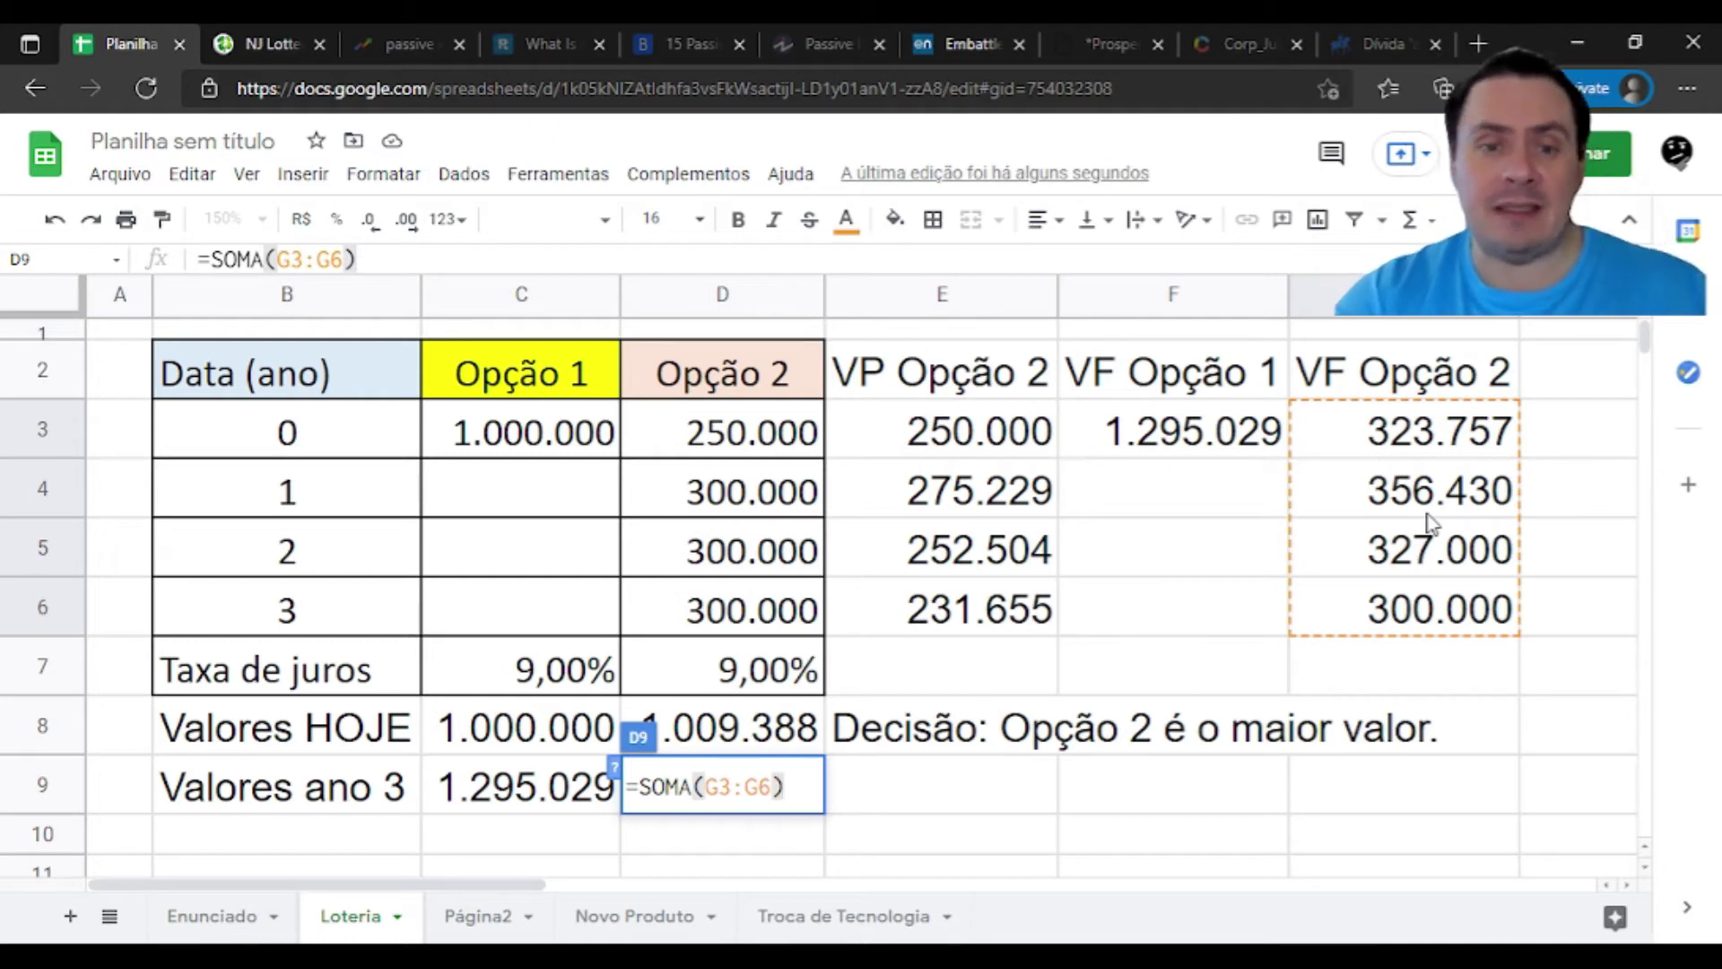
key(Return)
Compare the year 3 values of the two options in C9 and D9
key(Left)
key(Left)
key(Up)
key(Right)
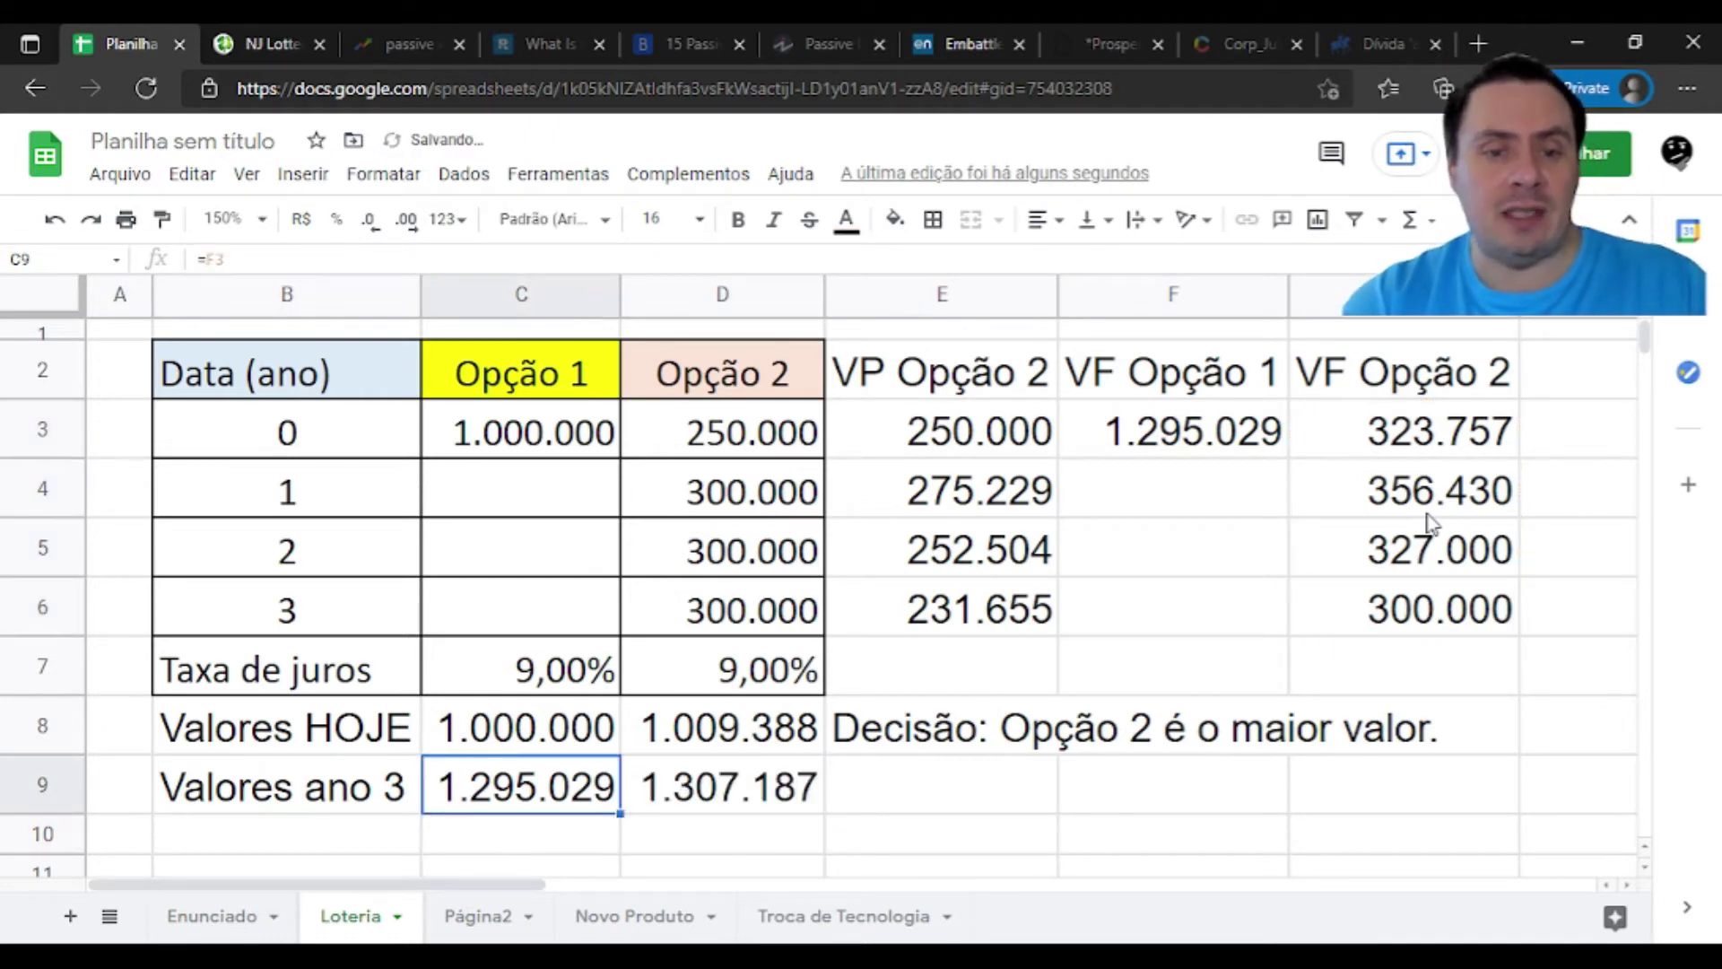
key(Right)
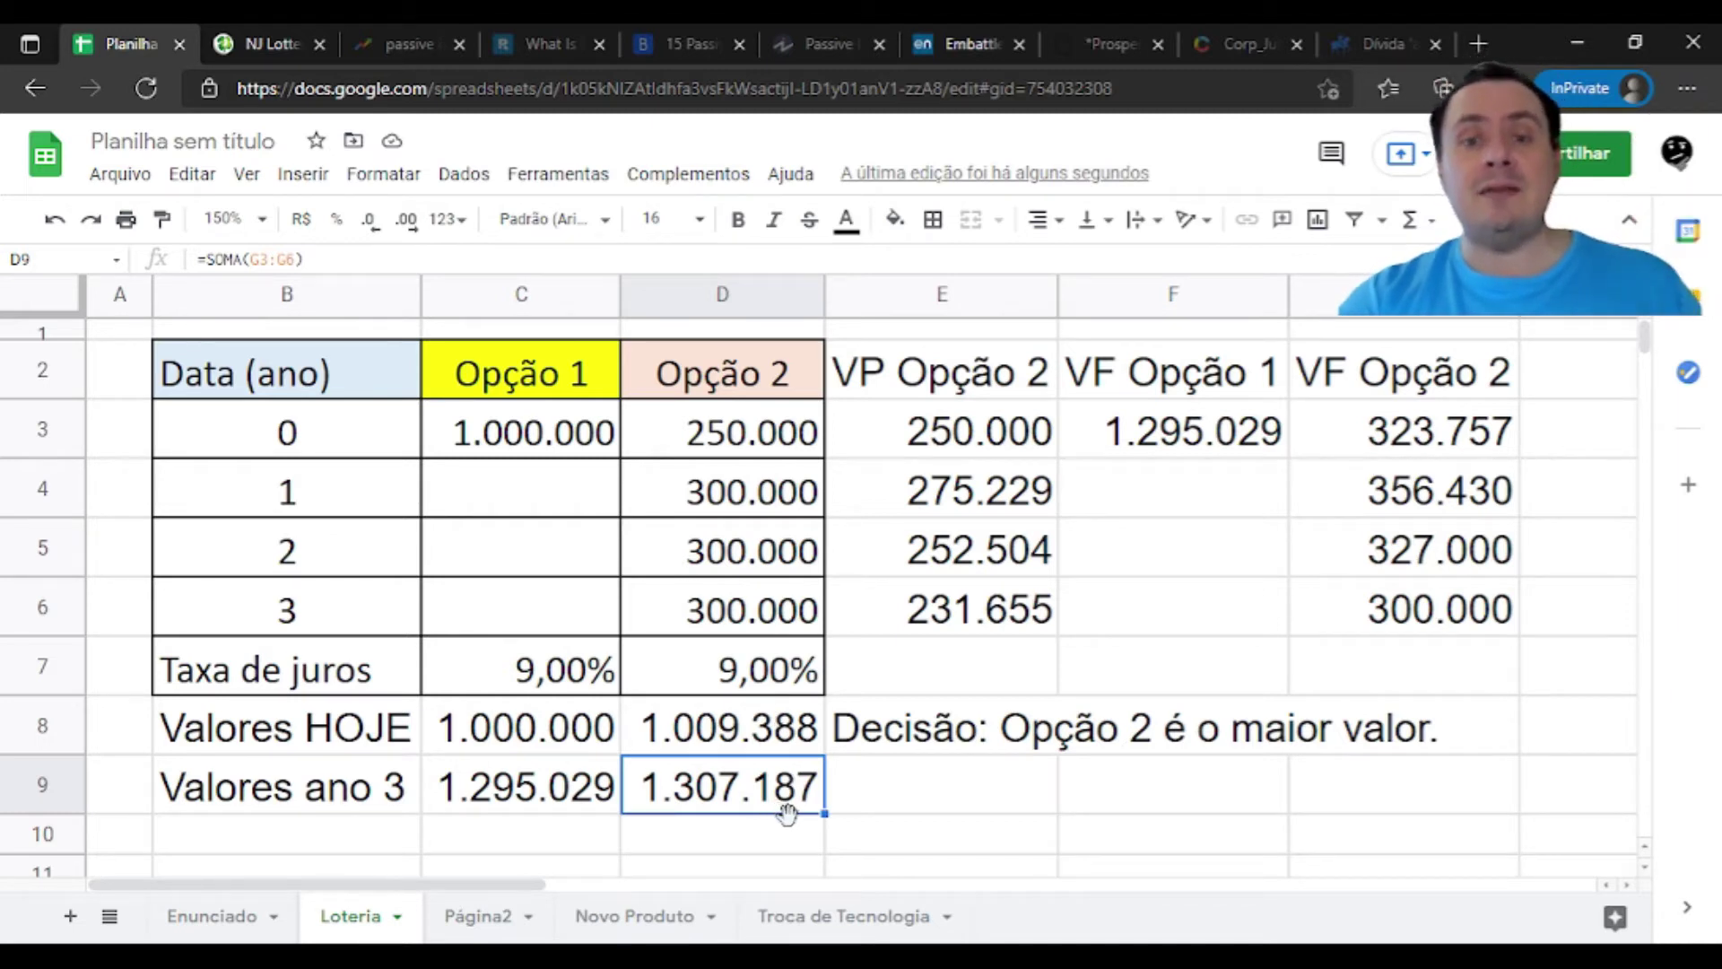
click(541, 820)
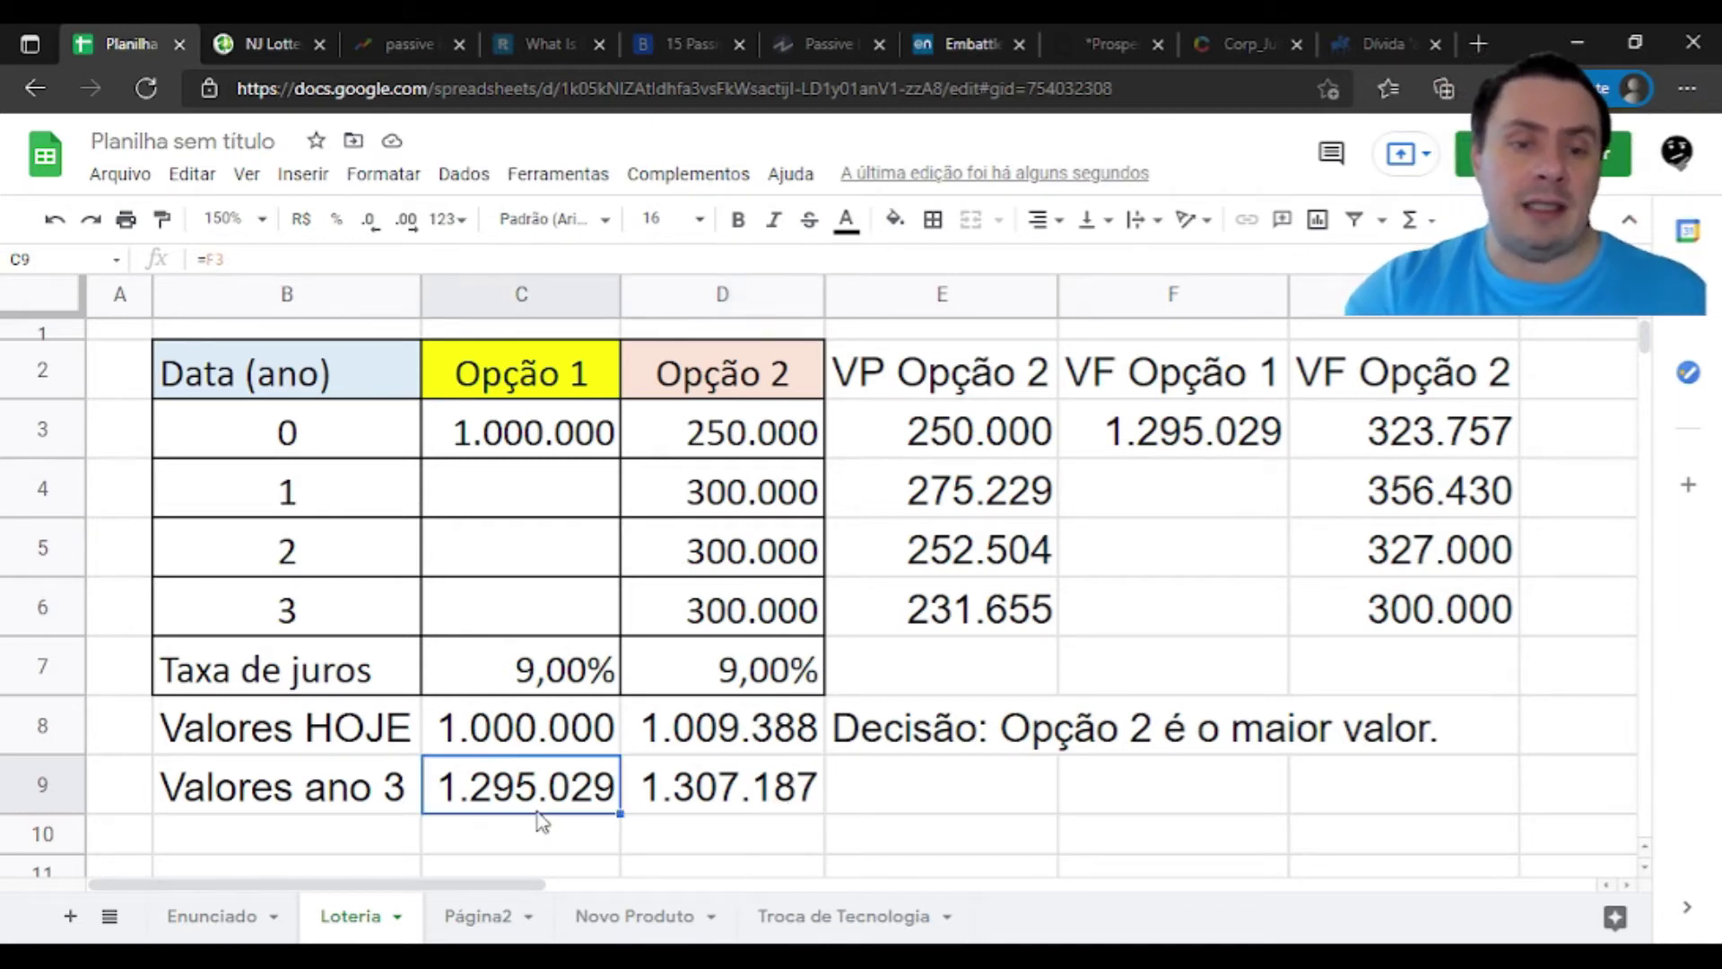
text(=F3)
key(Return)
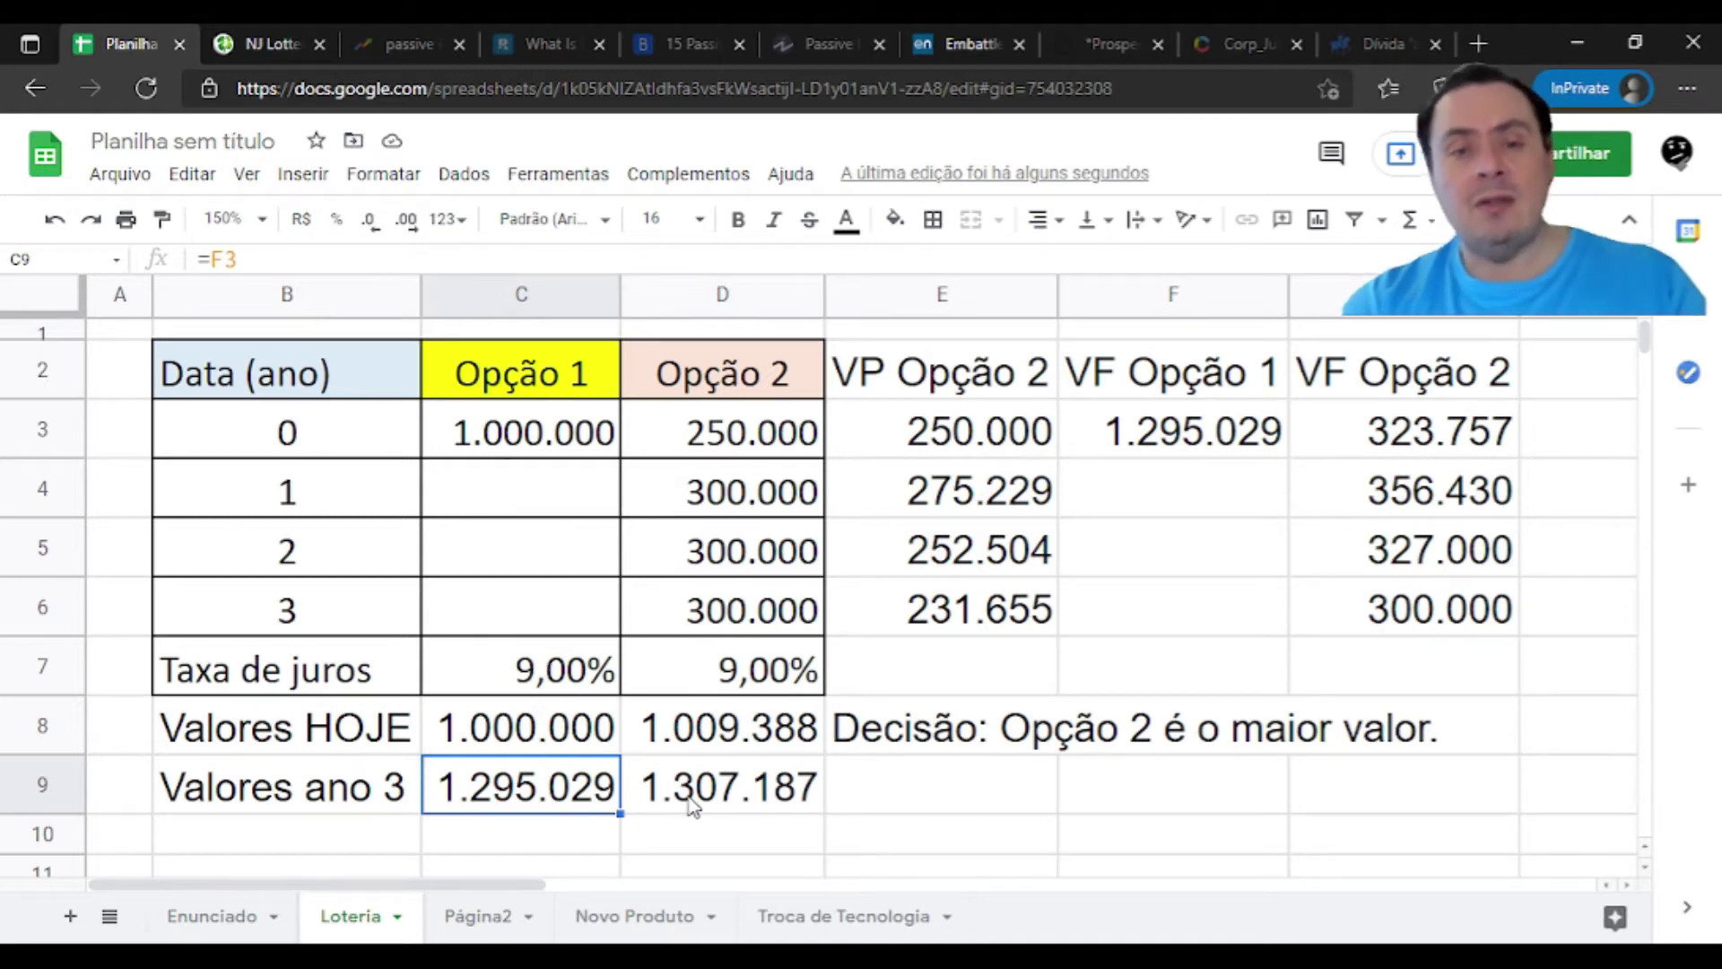
Copy the decision text "Decisão: Opção 2 é o maior valor." from E8 to E9
click(904, 786)
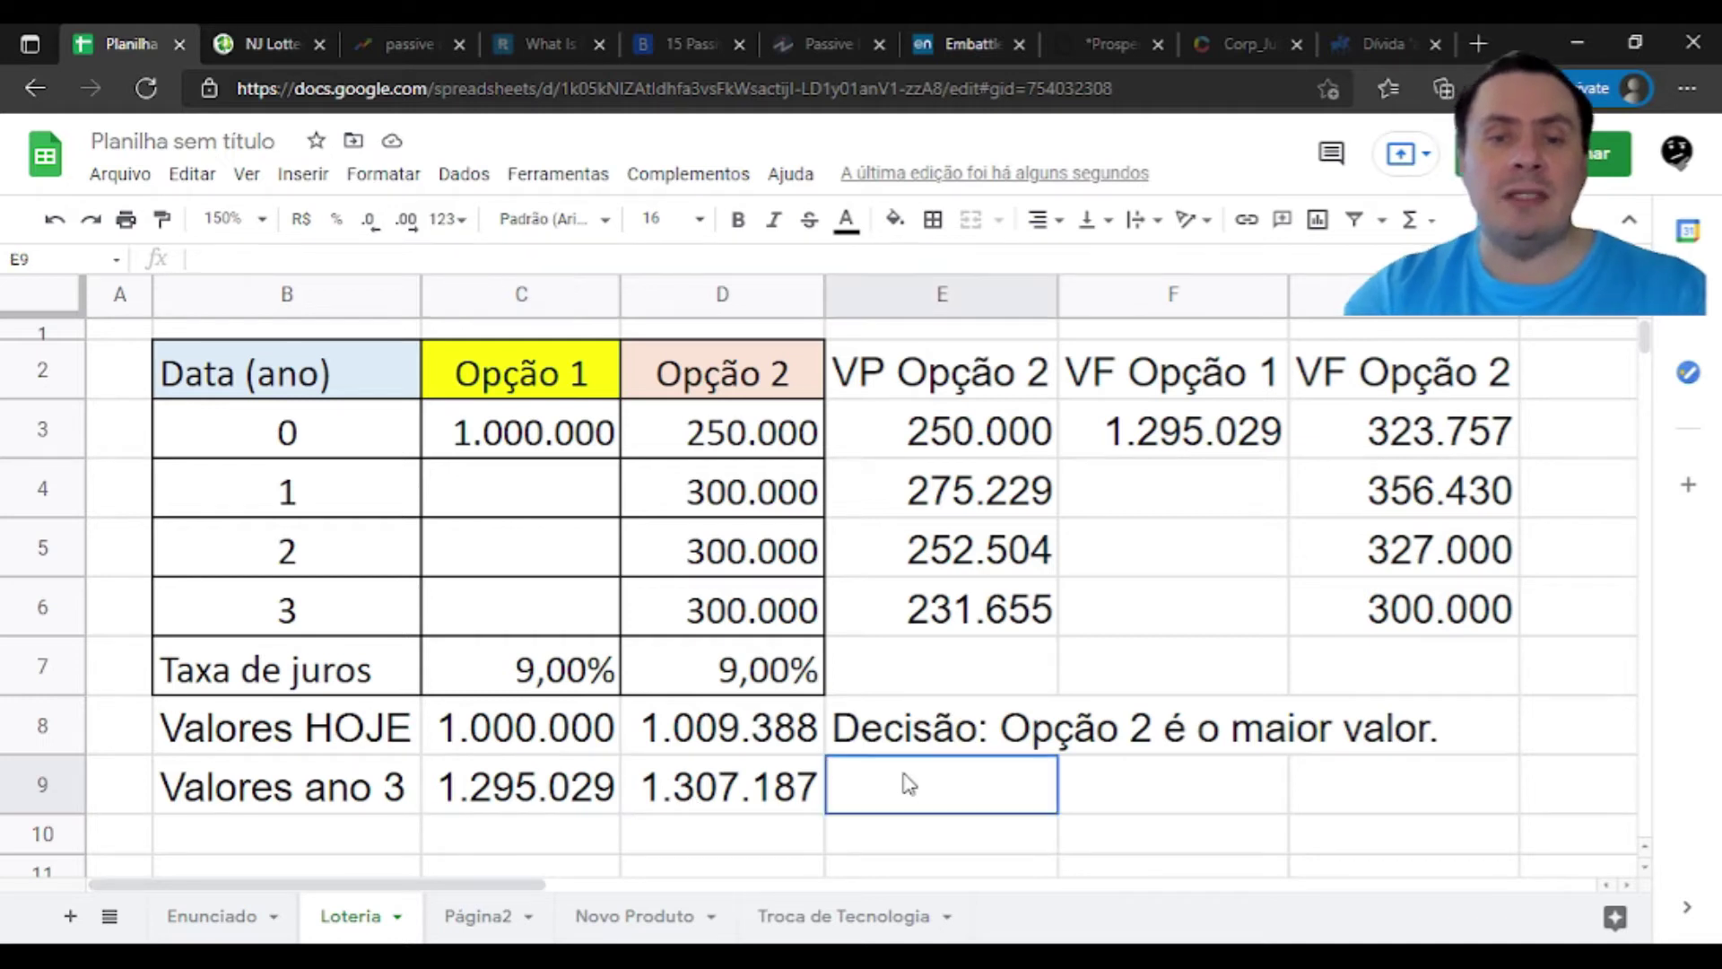
key(Up)
key(ctrl+c)
click(908, 784)
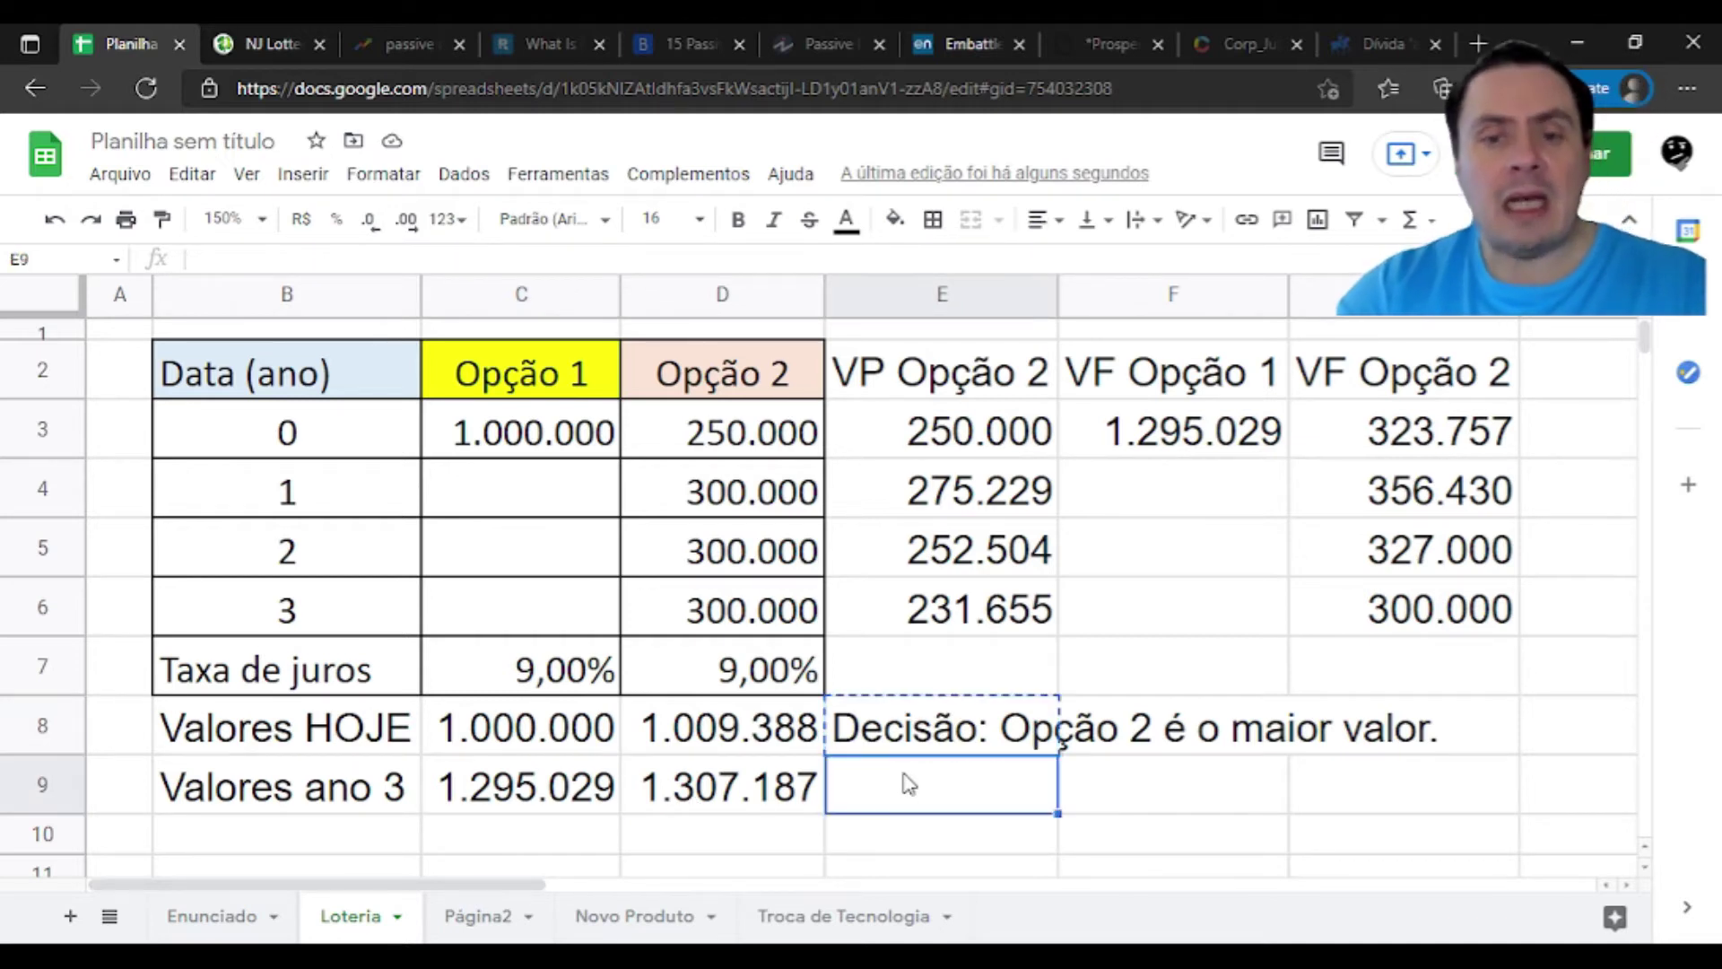
key(ctrl+v)
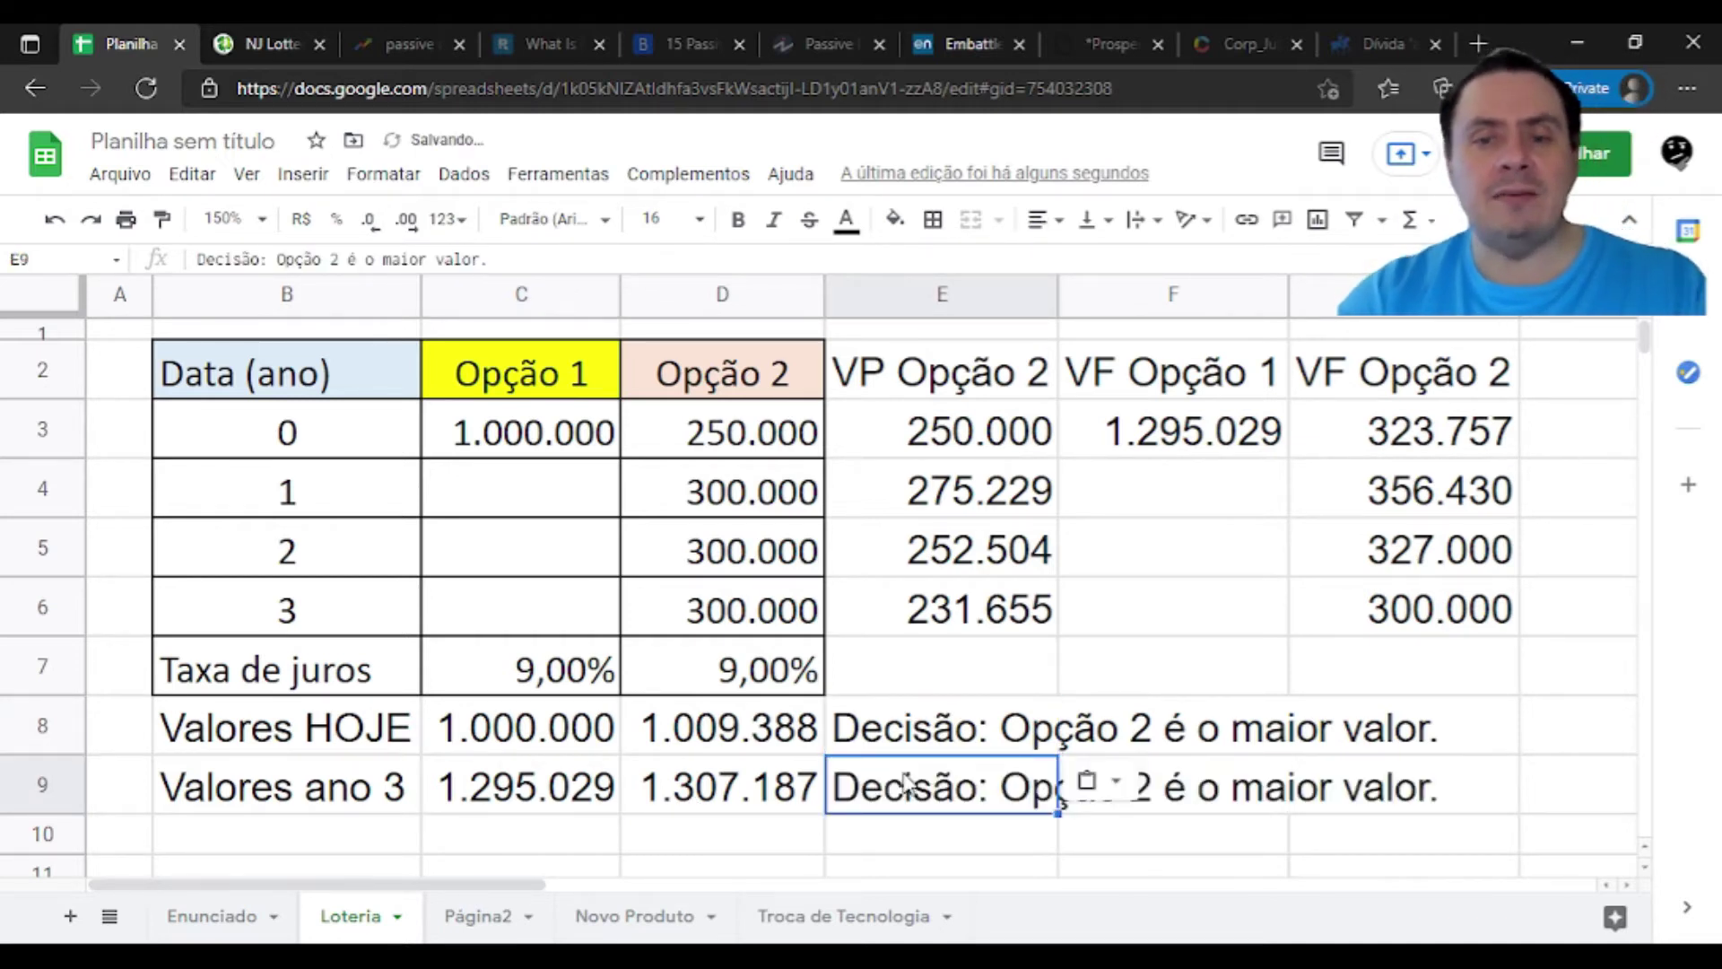
click(1222, 665)
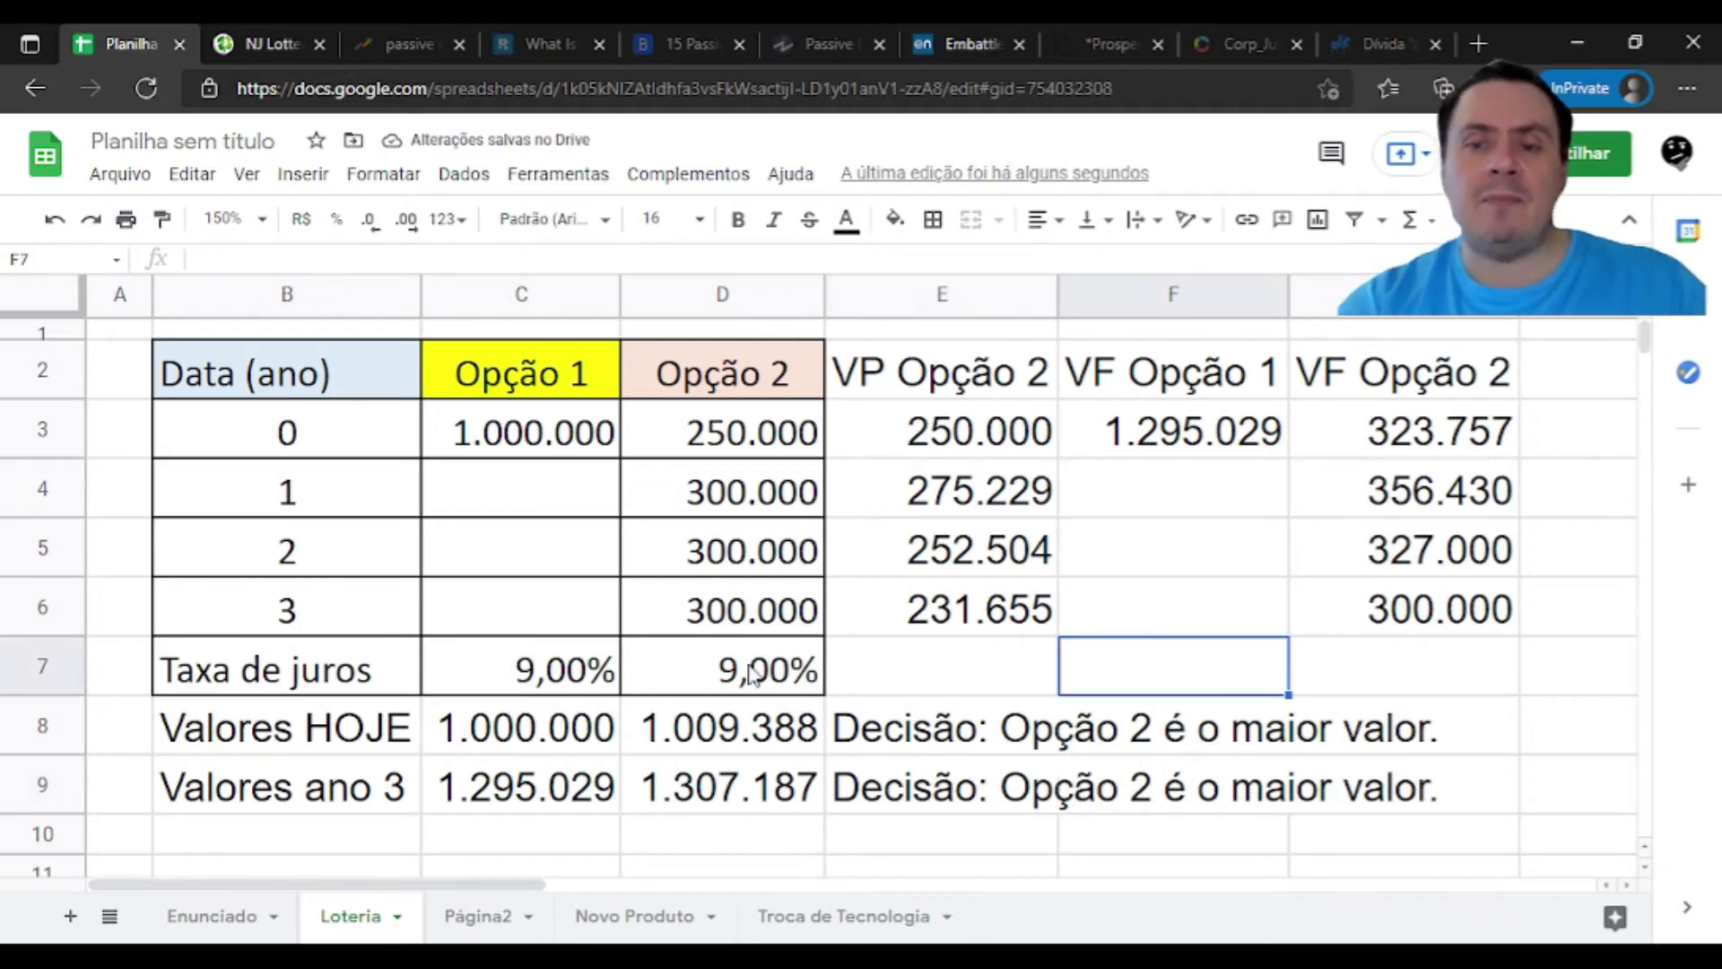
Set the interest rate in C7 to 10% and compare both options' year 3 values in row 9
click(534, 674)
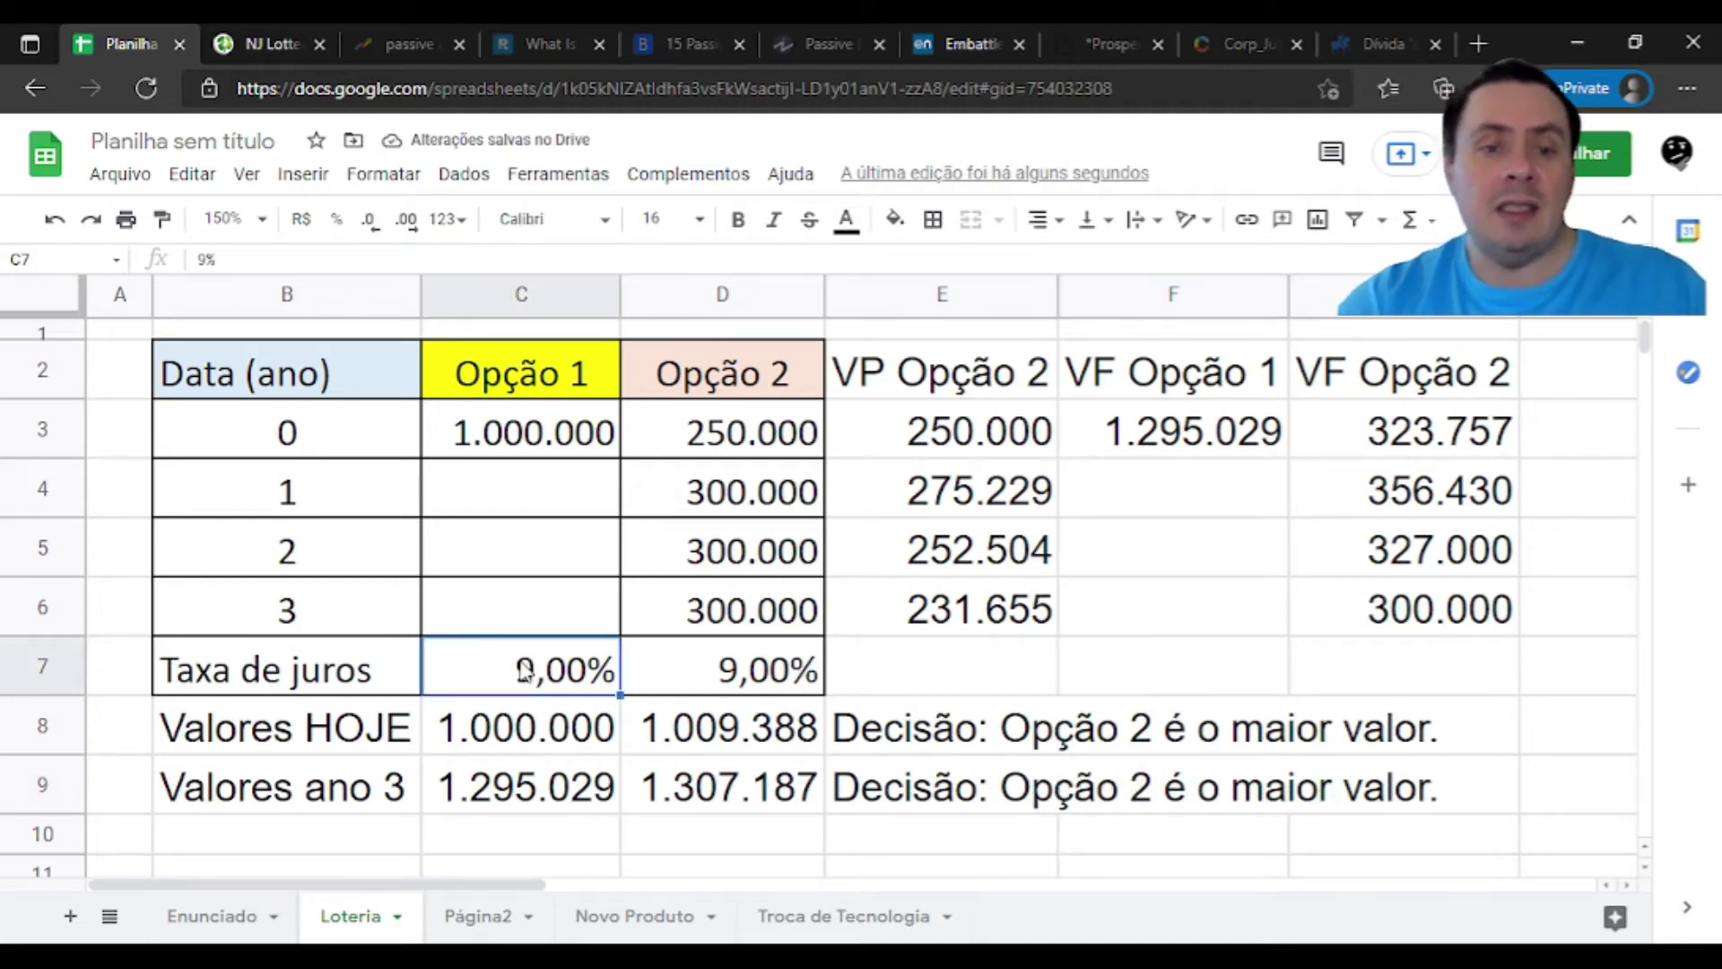
text(10)
key(Return)
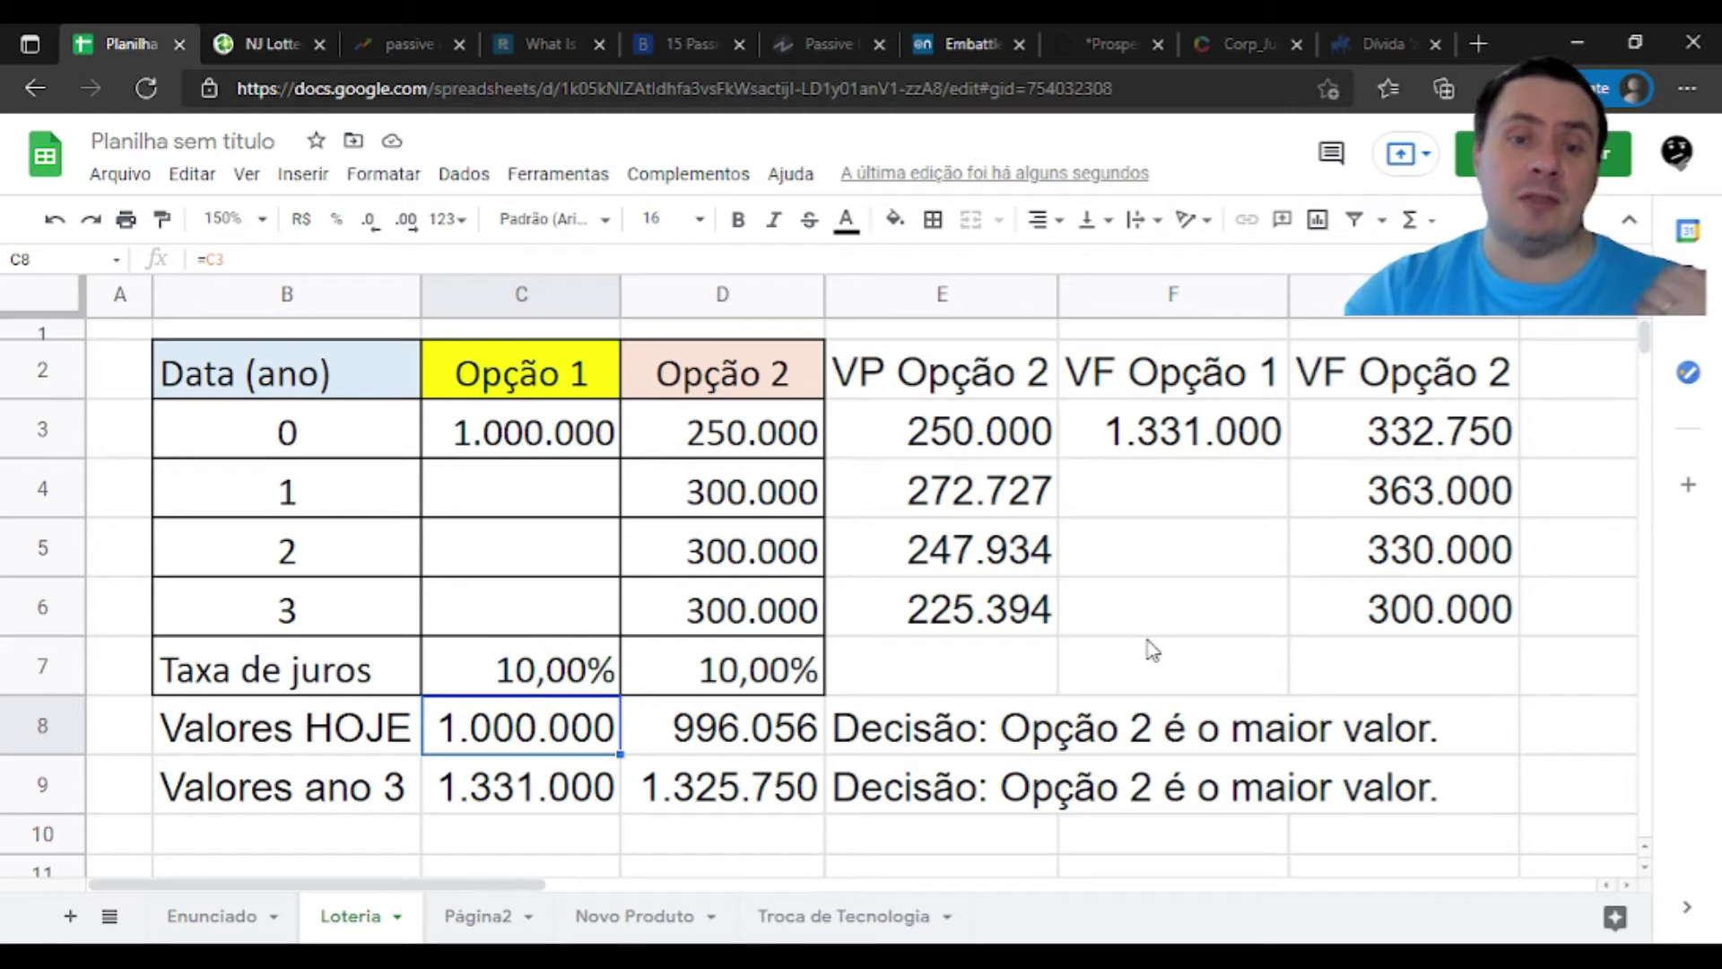
key(Down)
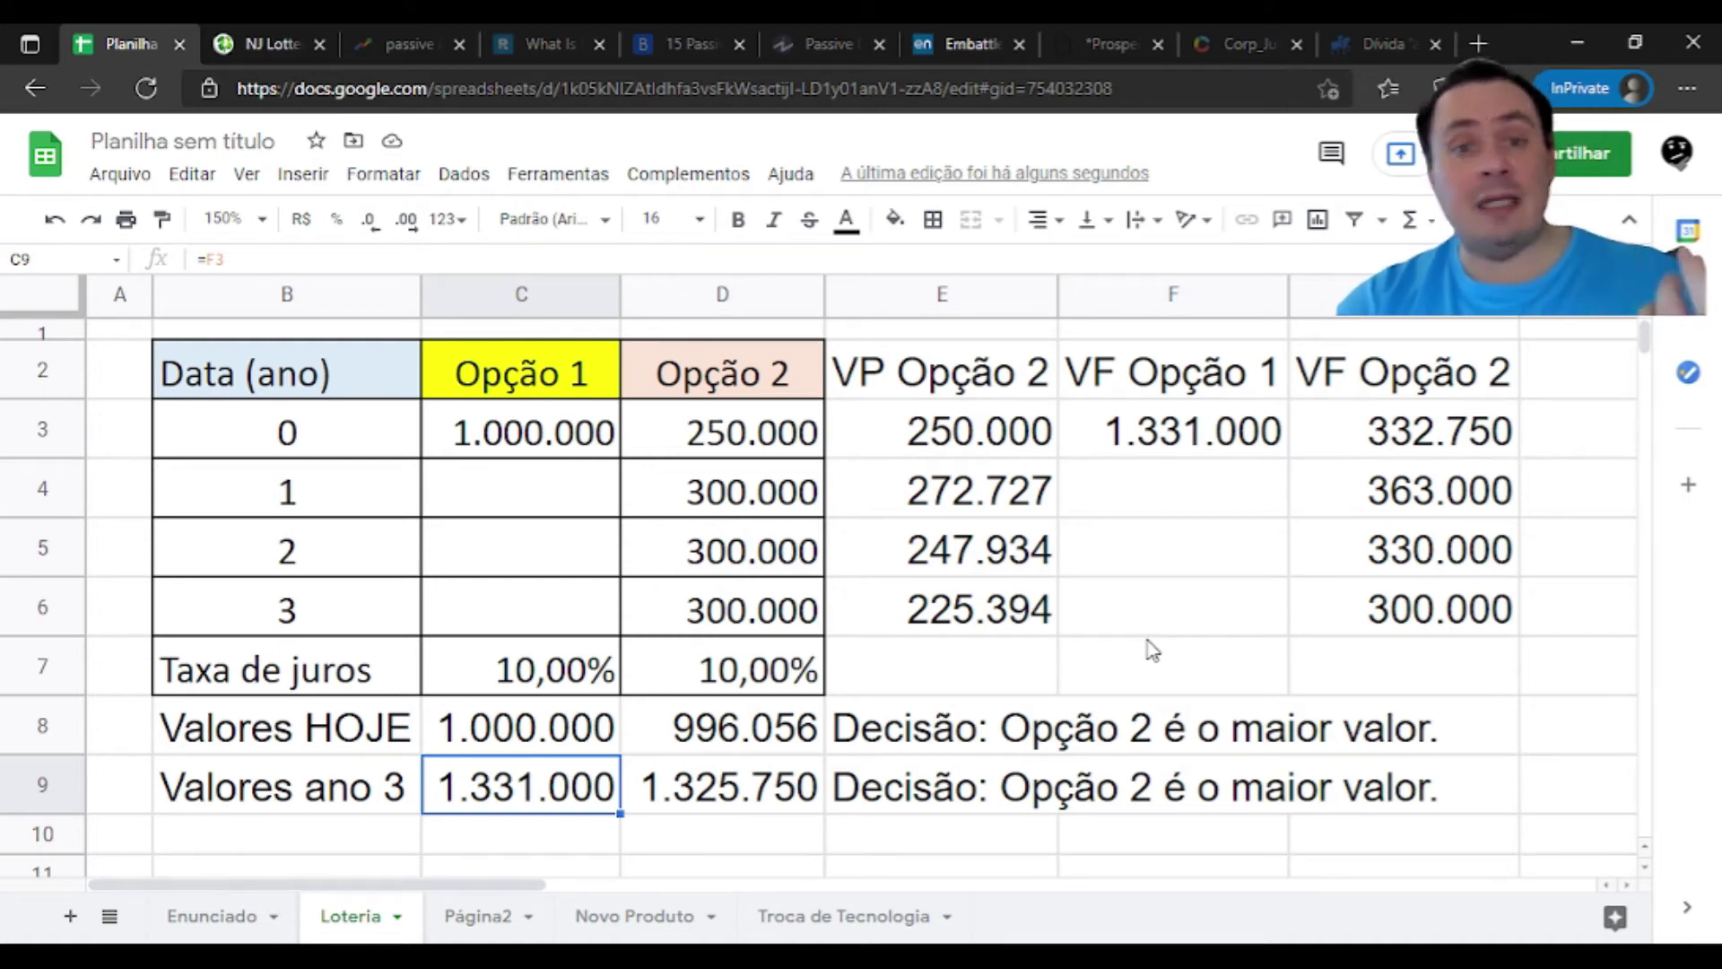
key(Right)
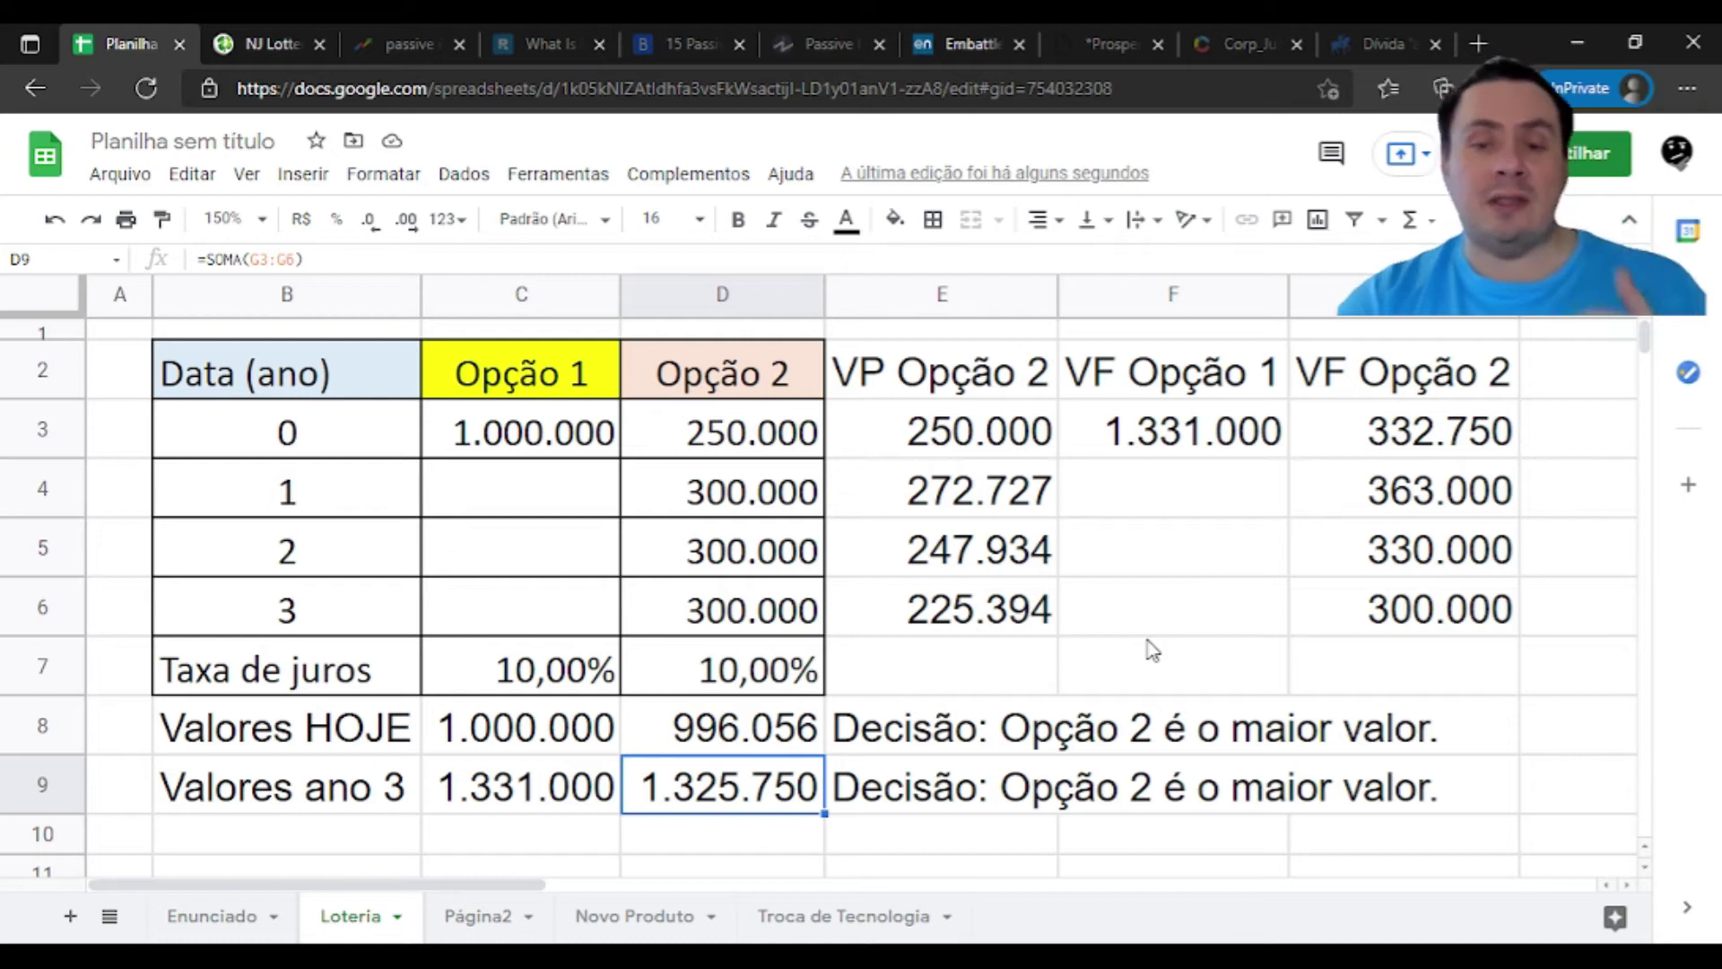
Set the interest rate in C7 back to 9%
key(Right)
key(Up)
key(Up)
key(Left)
key(Left)
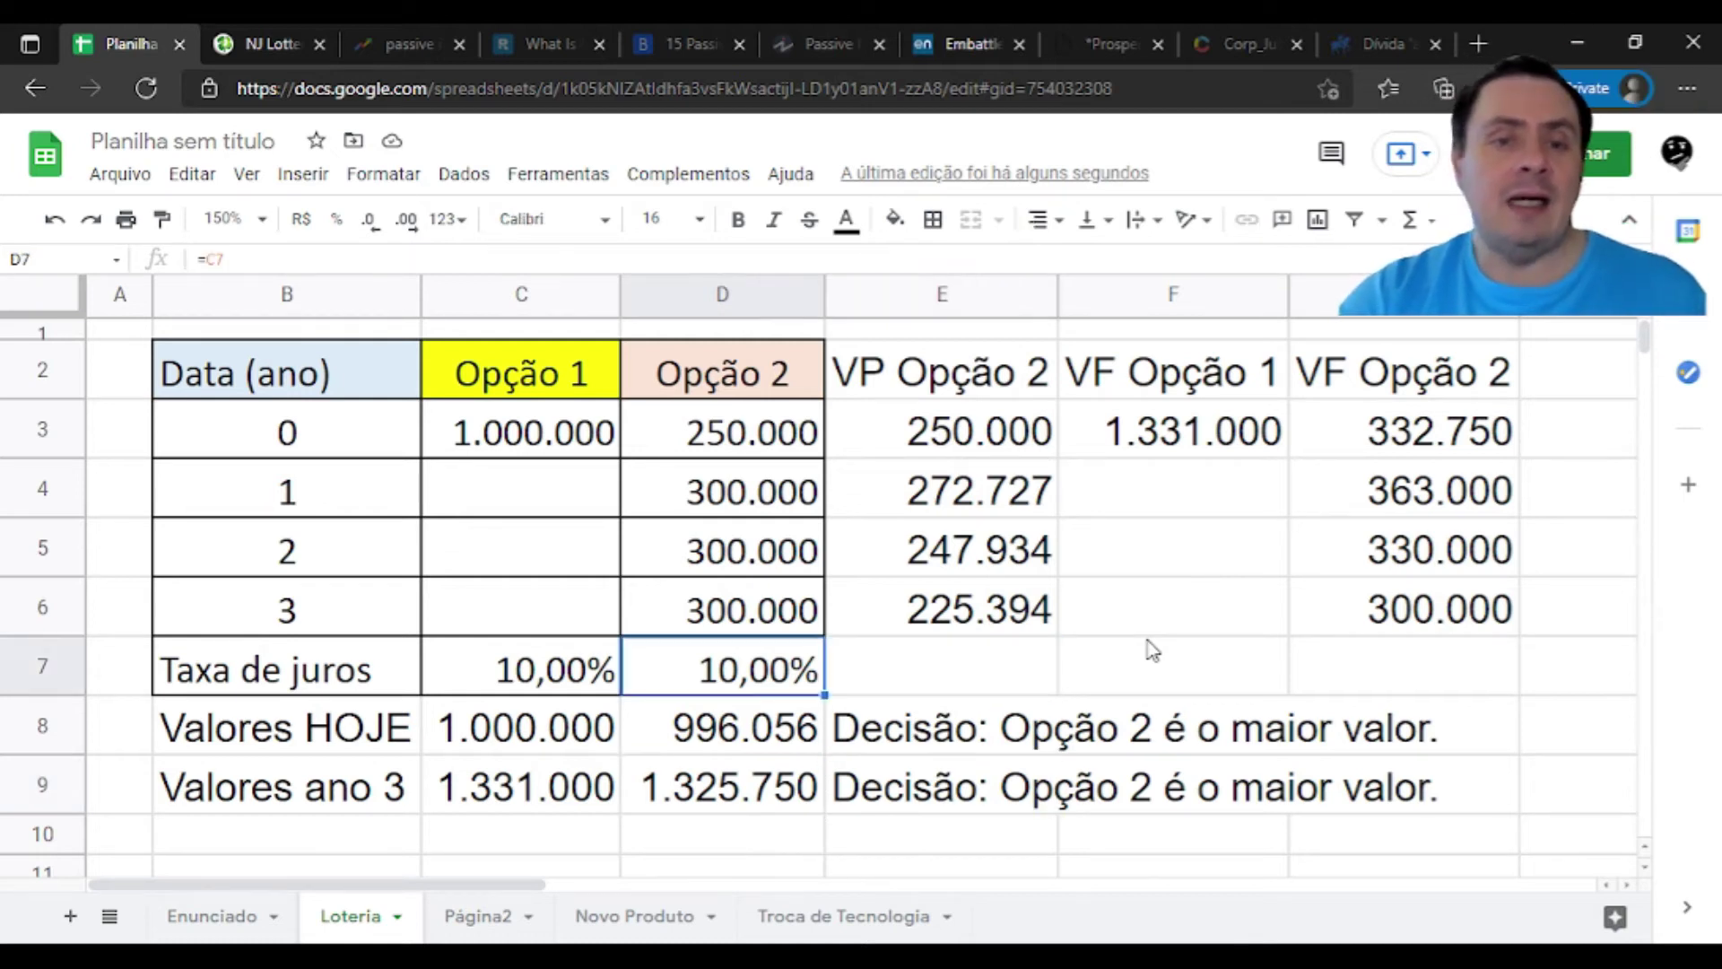
text(9)
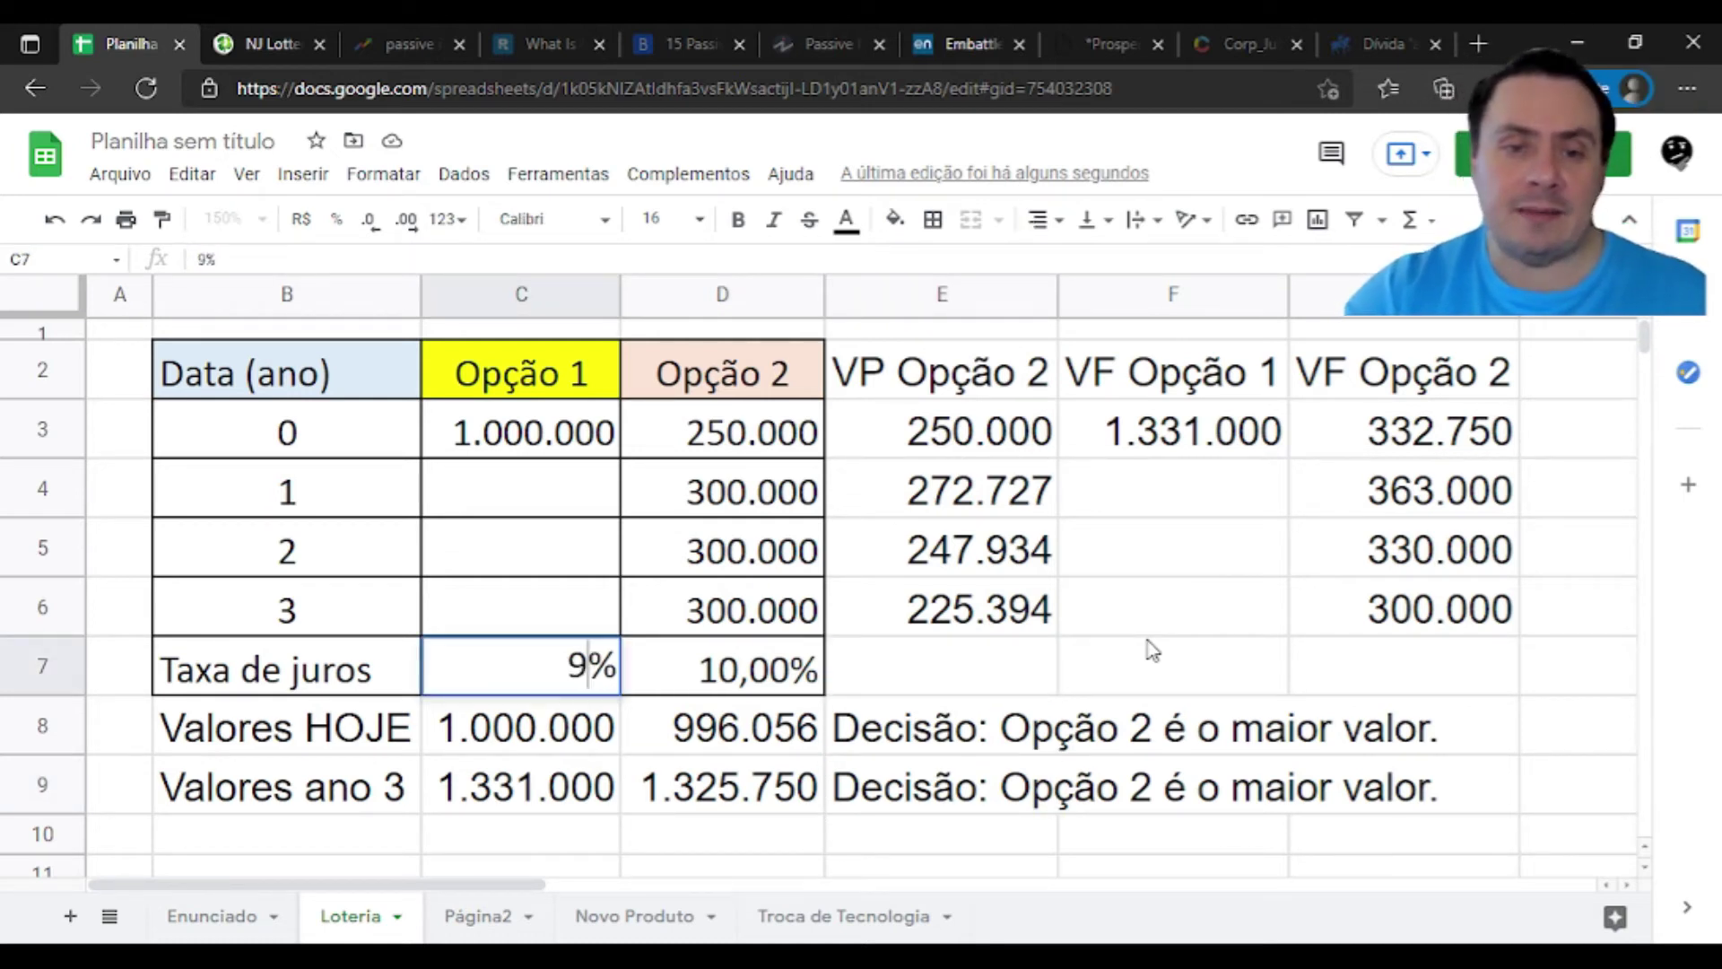
key(Return)
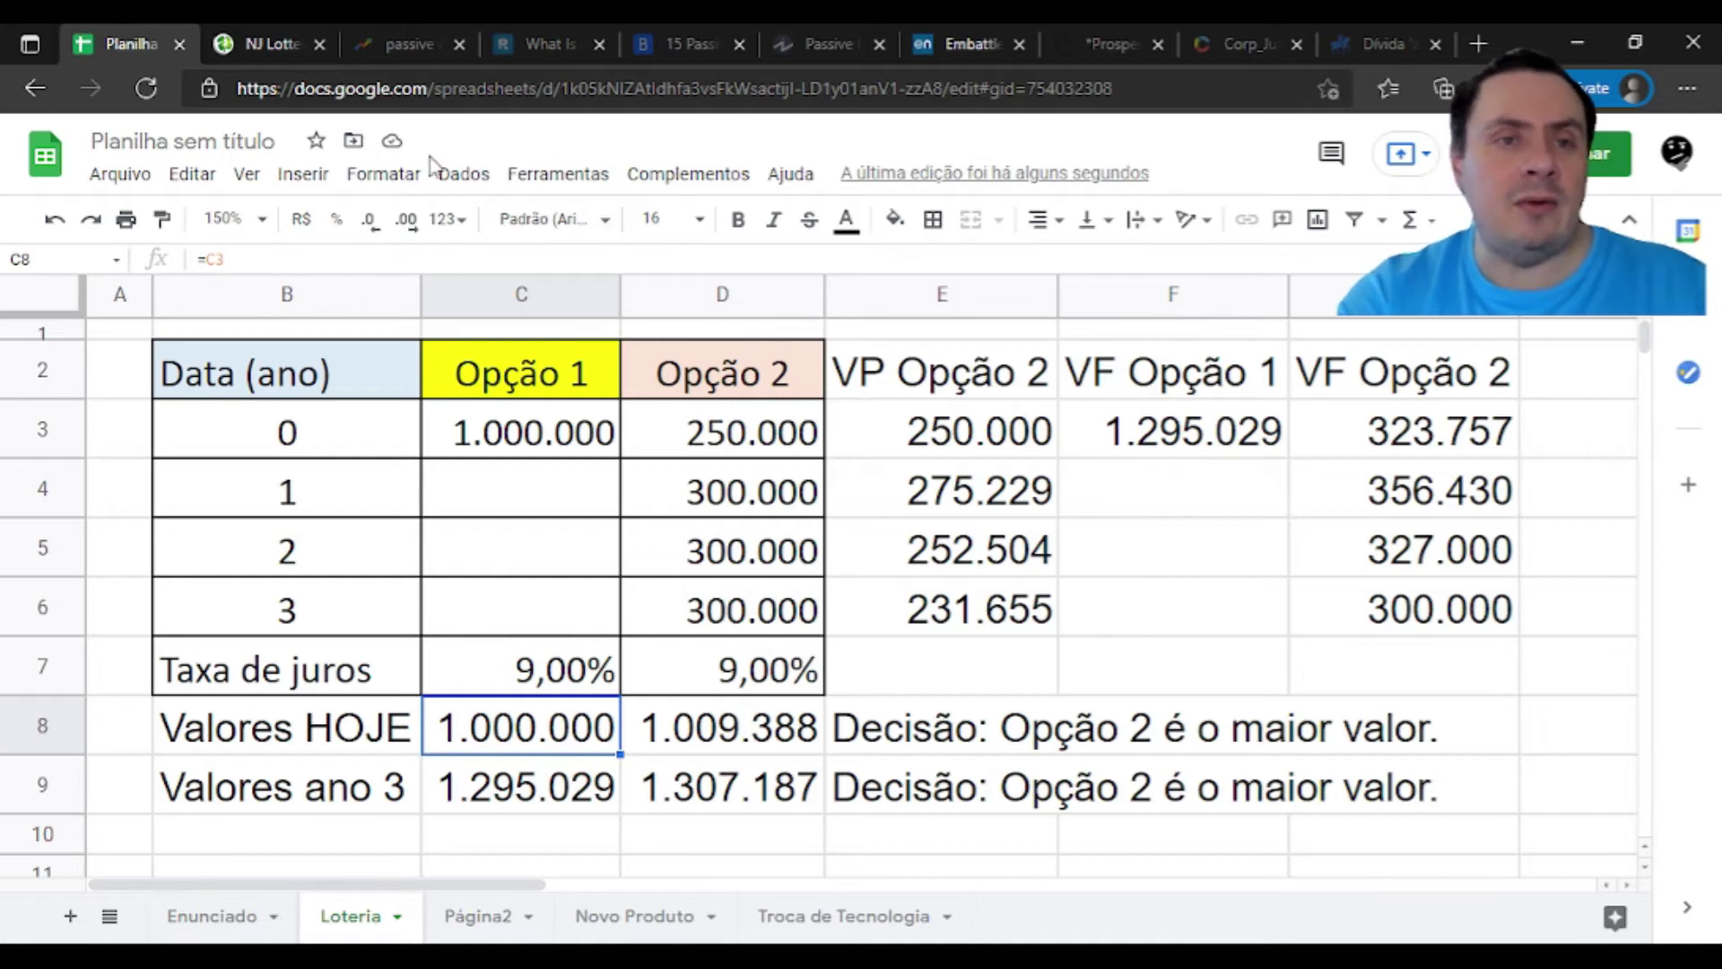
Switch to the New Jersey Lottery page and read the Mega Millions note on annual installments and the Cash Option
click(254, 52)
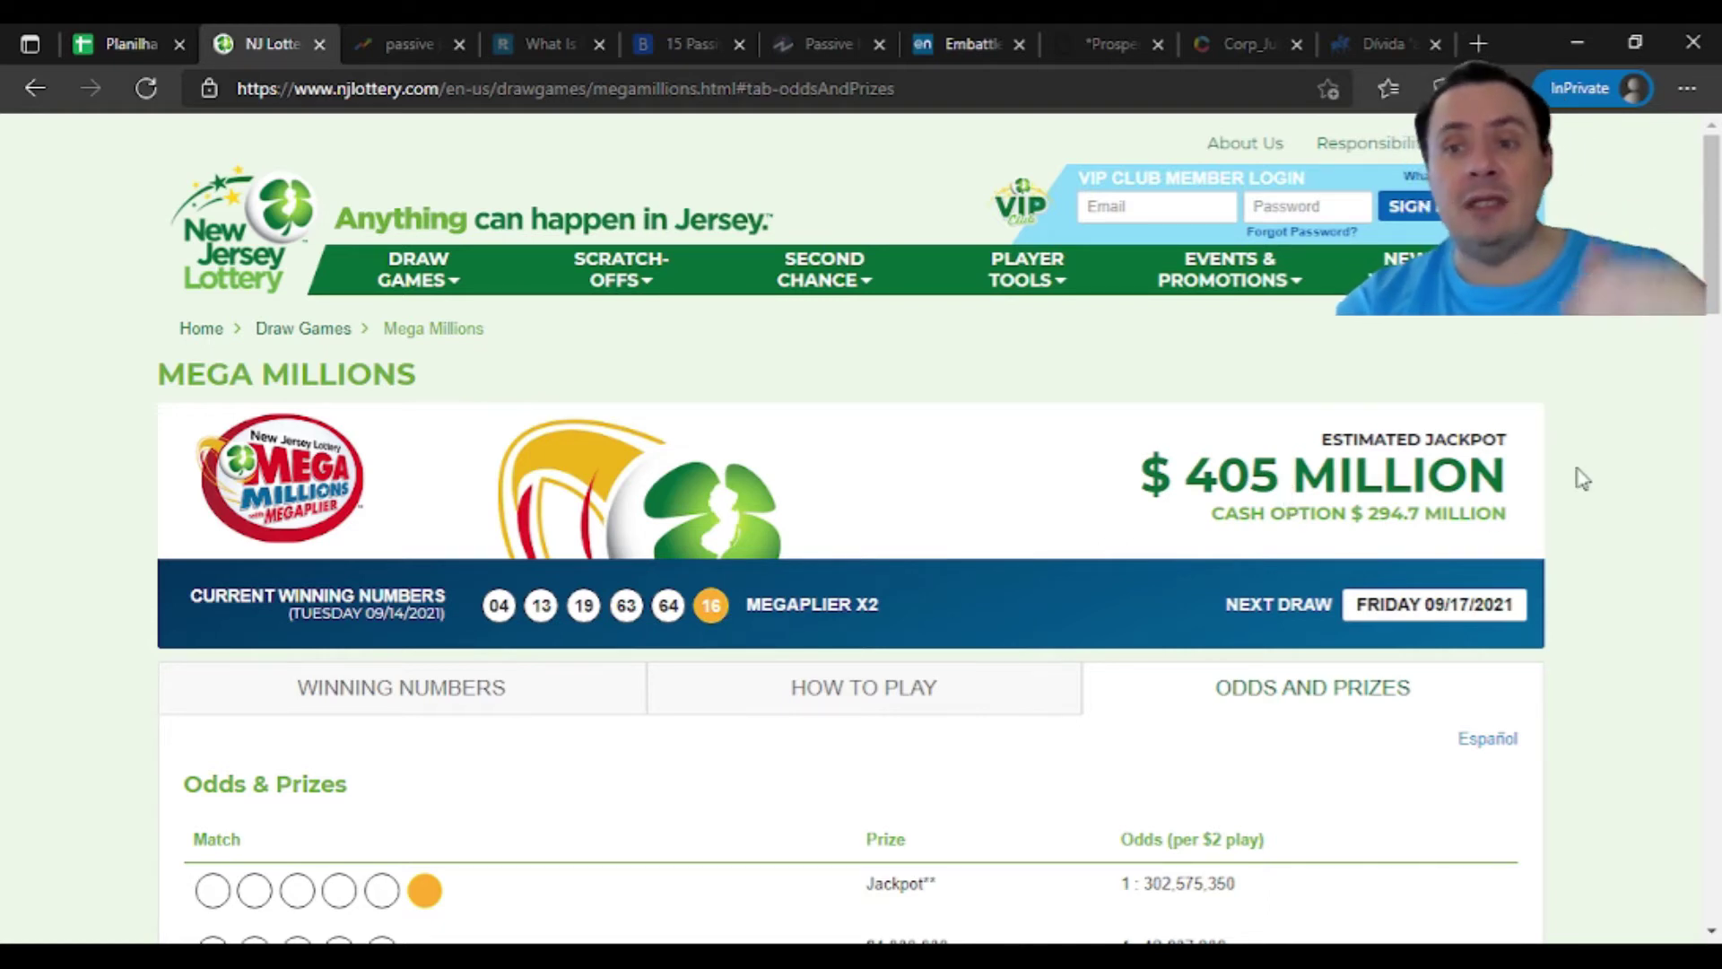
drag(1709, 305, 1711, 500)
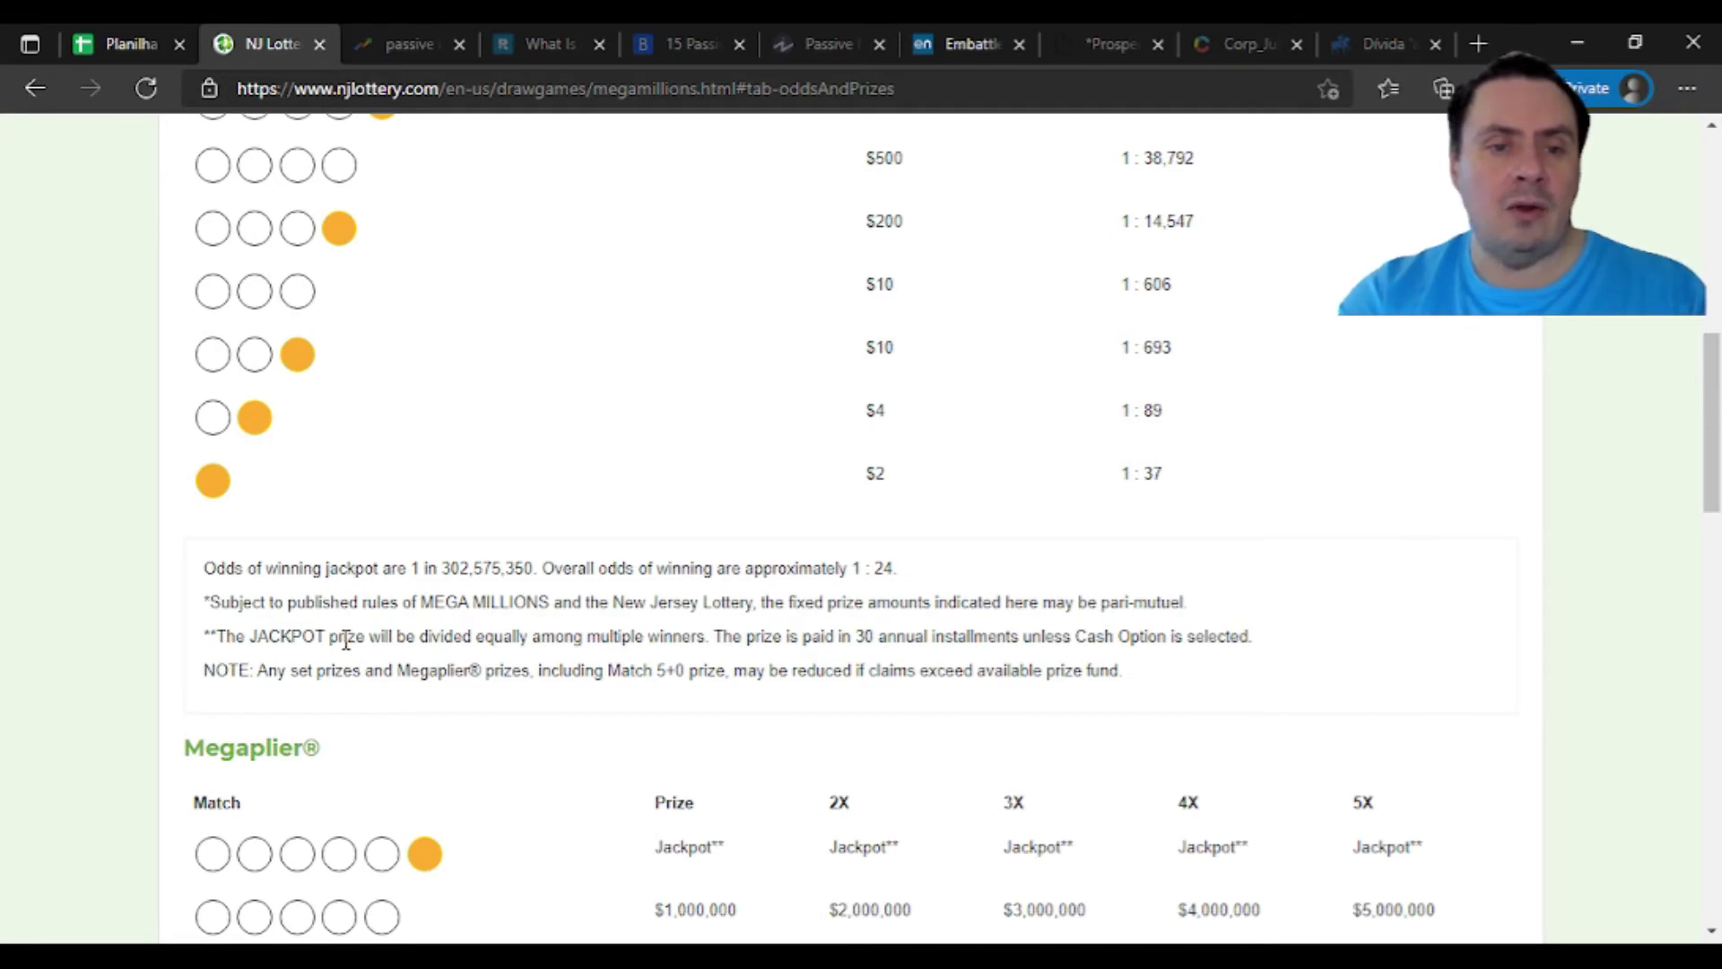
drag(414, 636, 1029, 628)
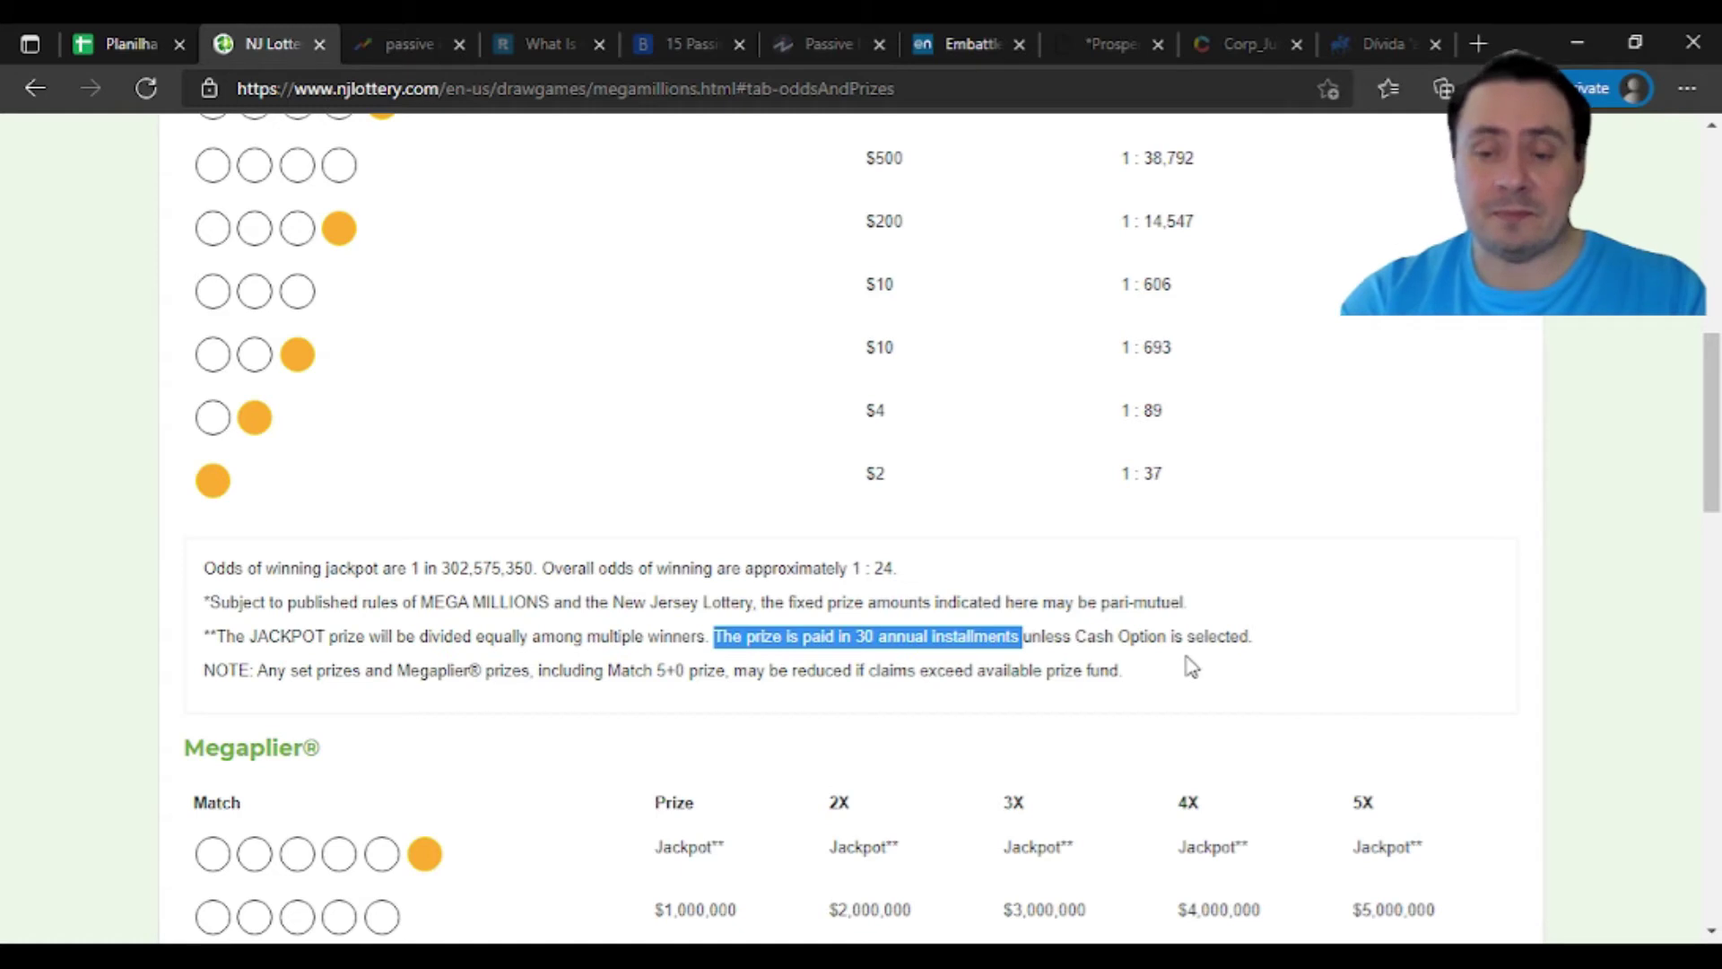
drag(1086, 636, 1265, 643)
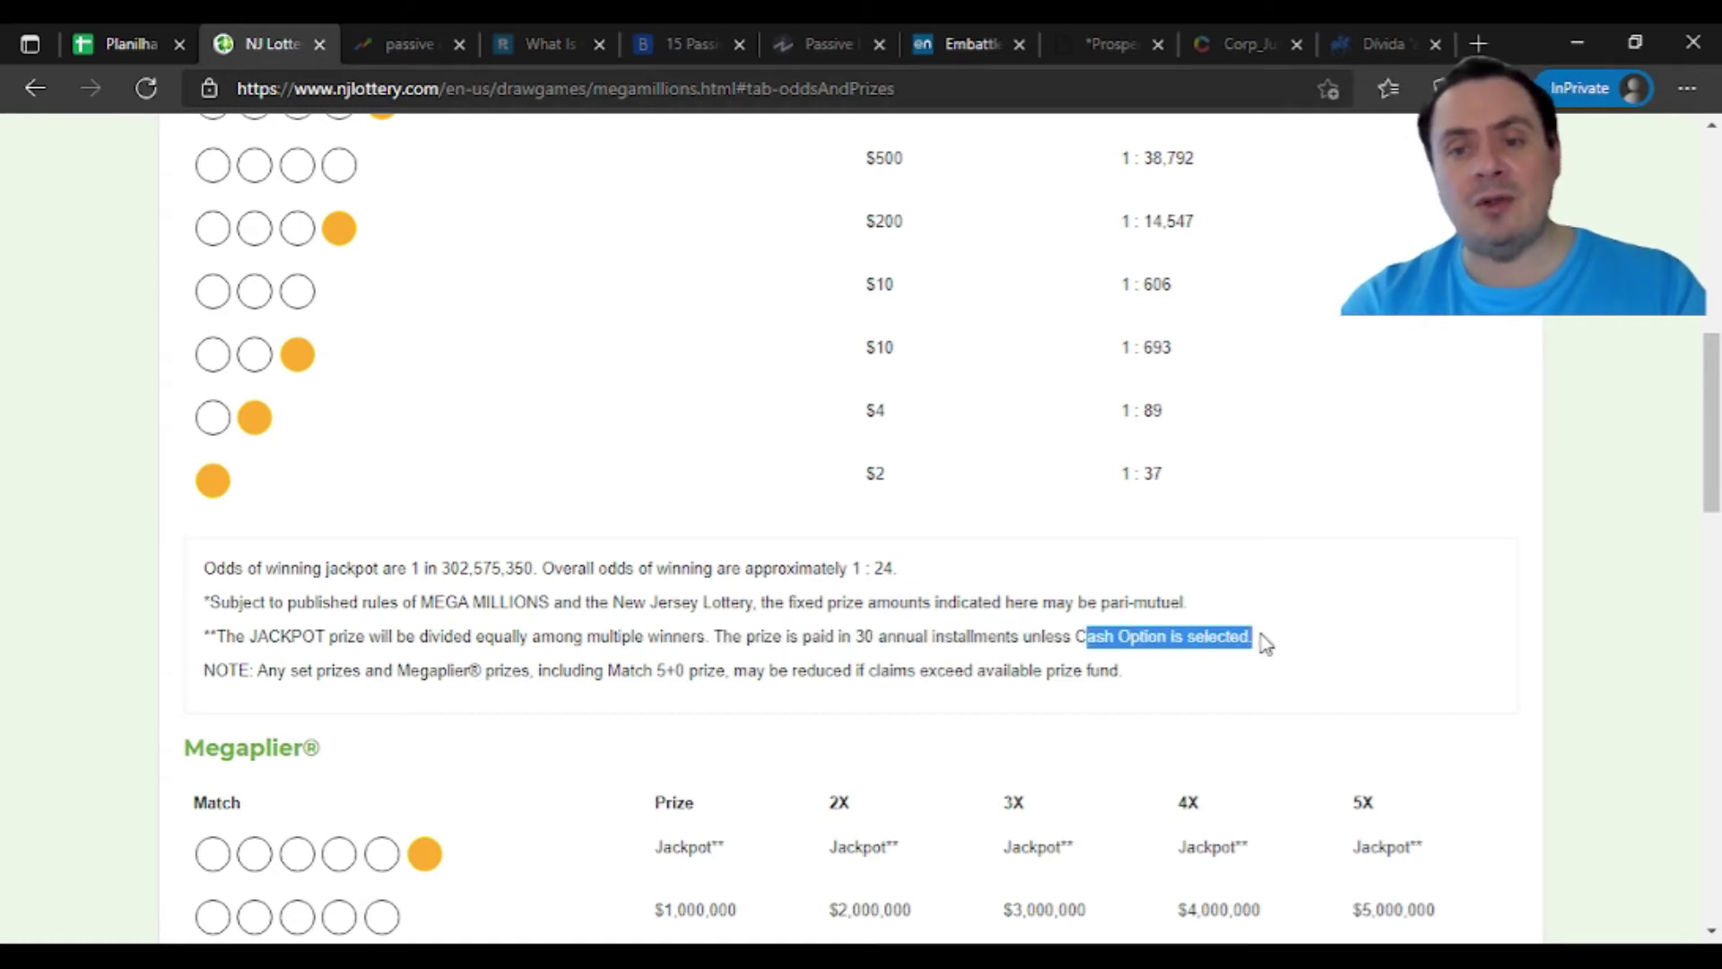
drag(1024, 636, 1261, 644)
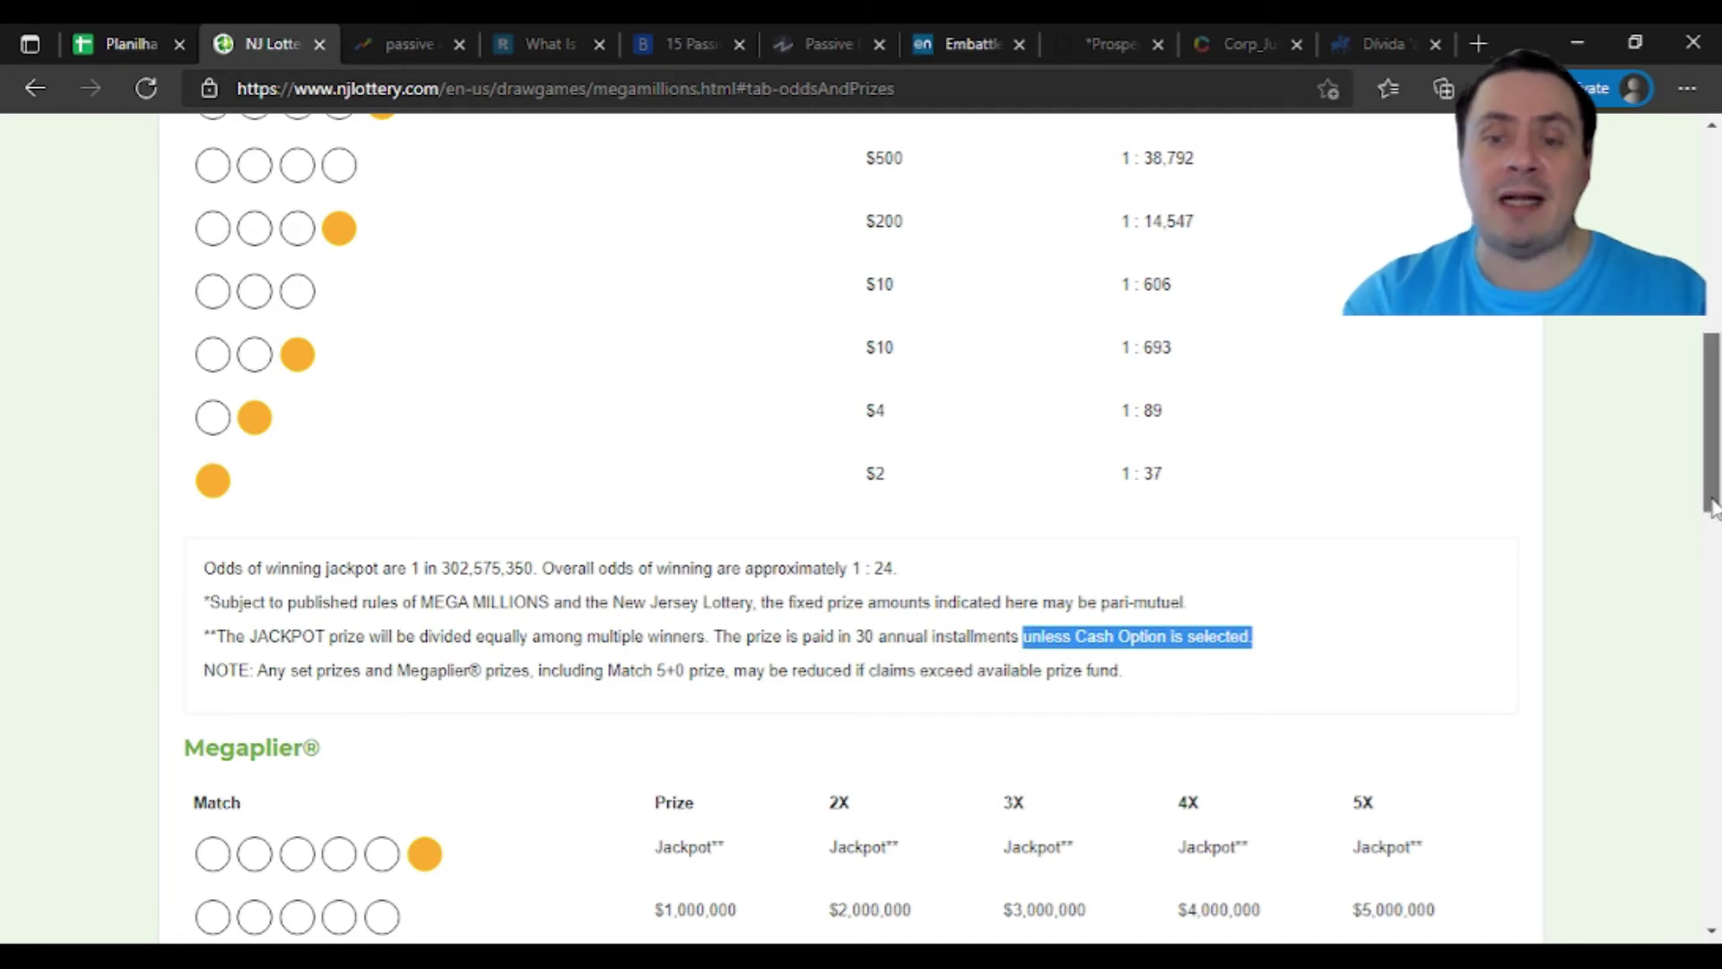
Examine the estimated jackpot and cash option amounts in the Mega Millions page header
drag(1712, 422, 1692, 240)
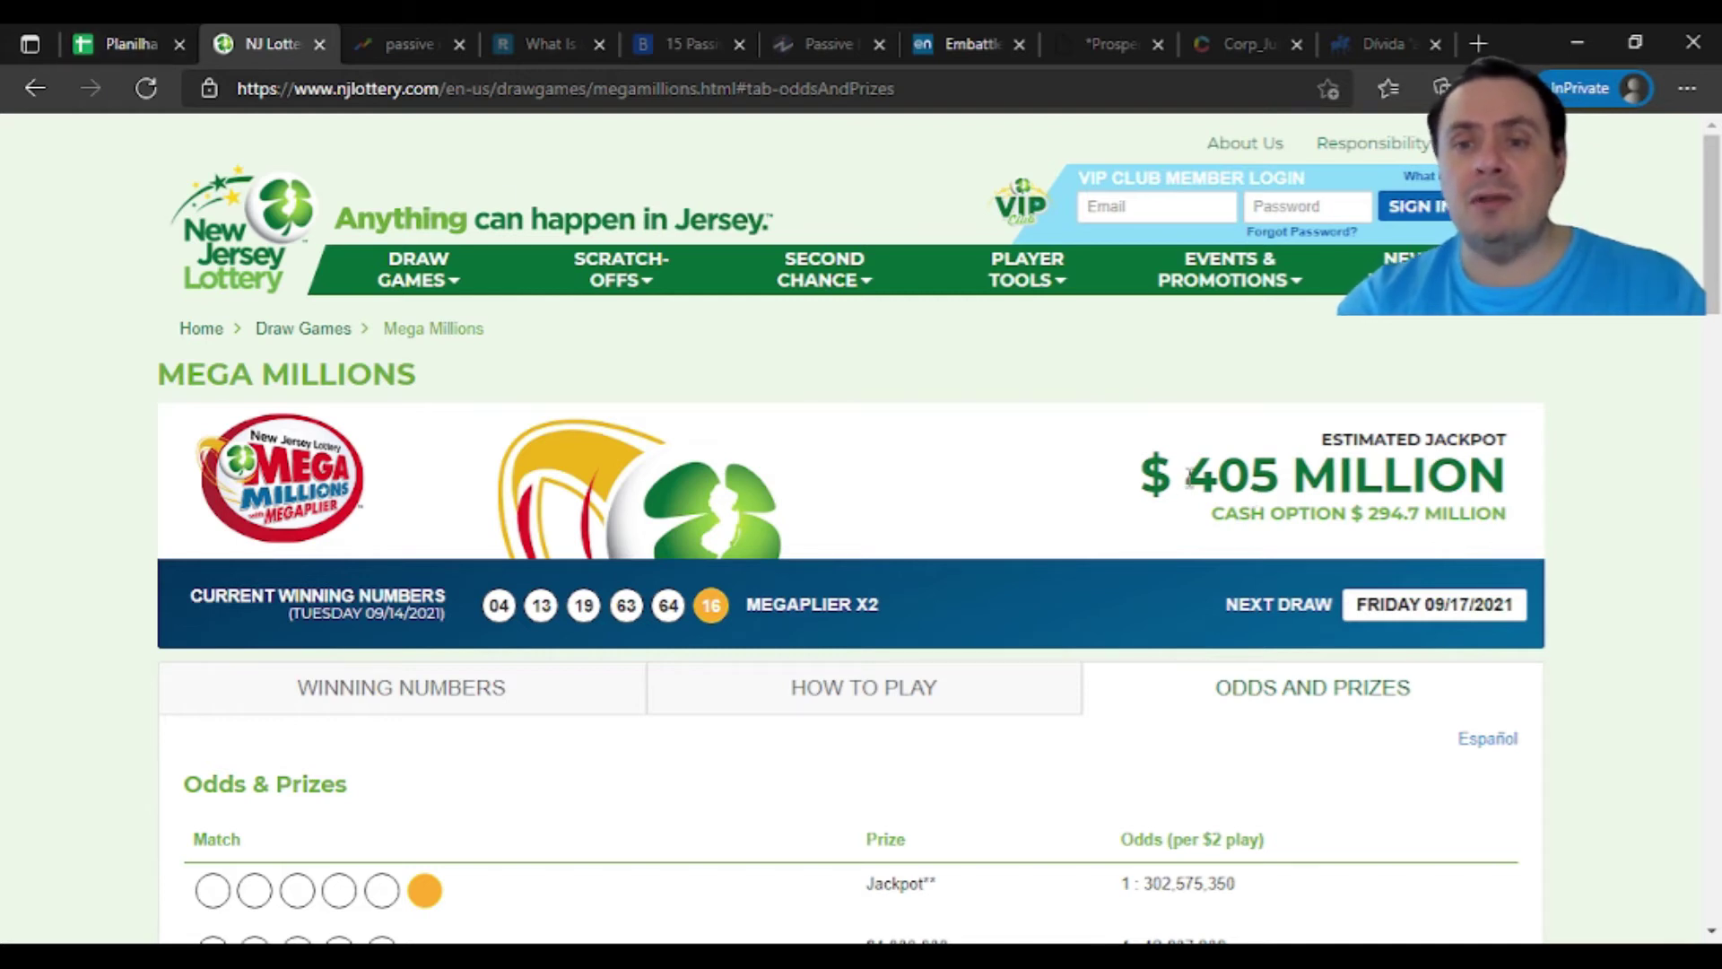
drag(1188, 478, 1496, 477)
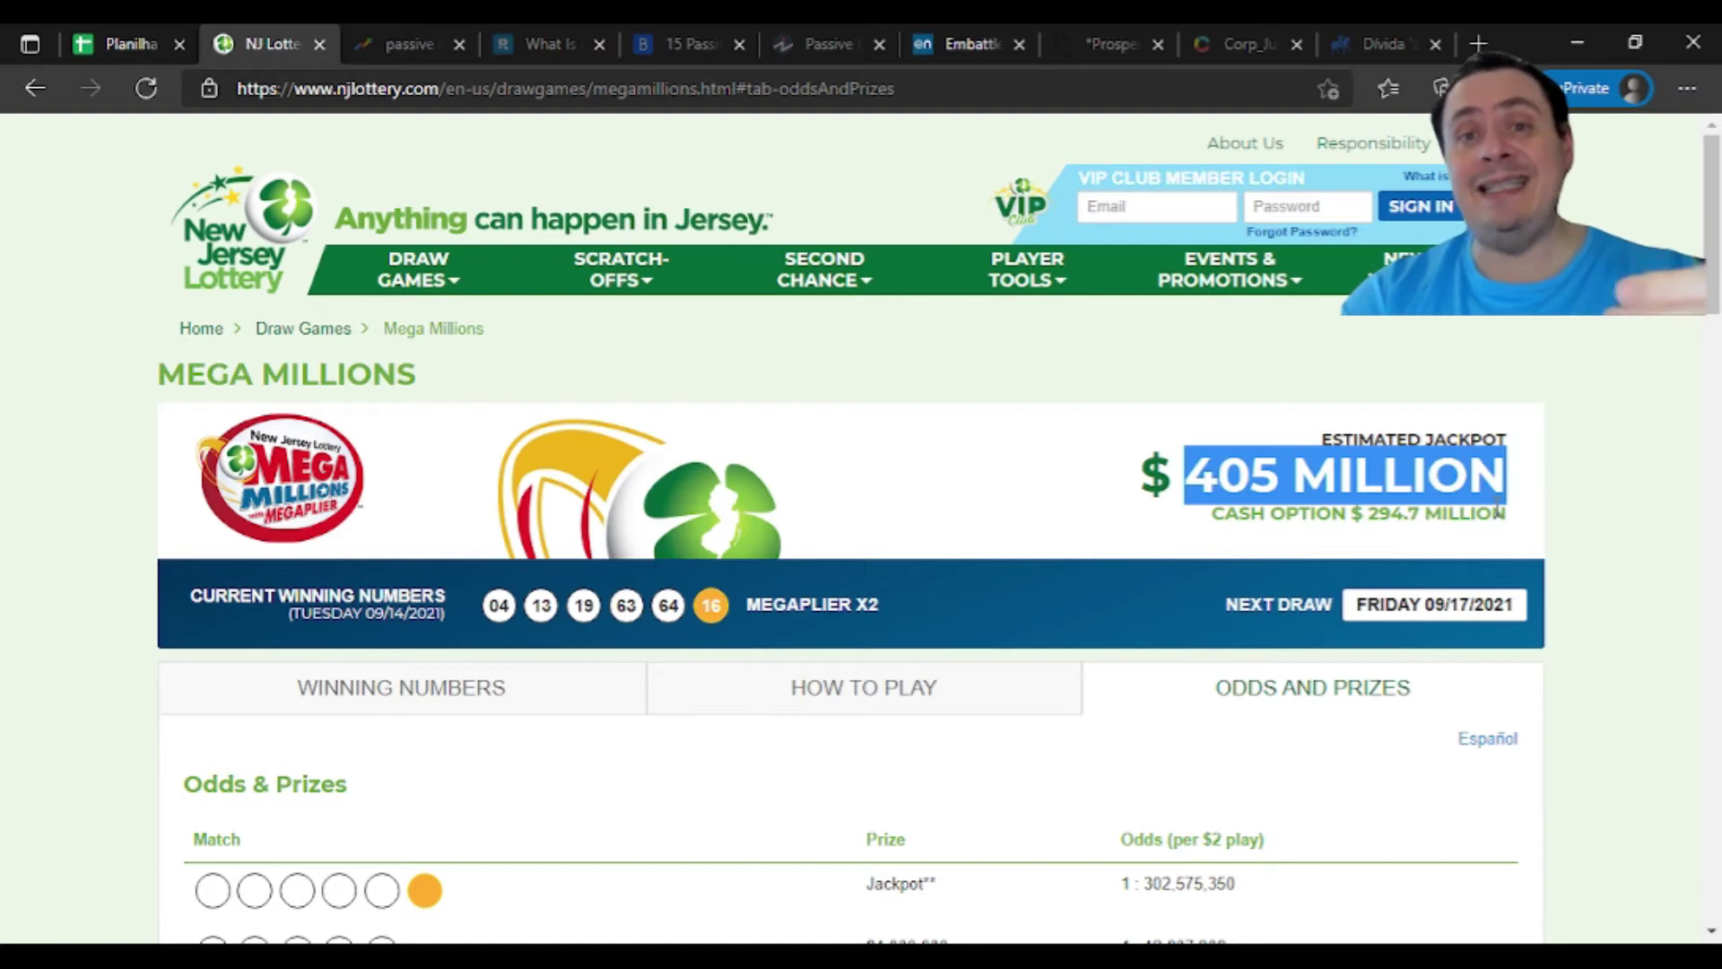
drag(1214, 512, 1514, 530)
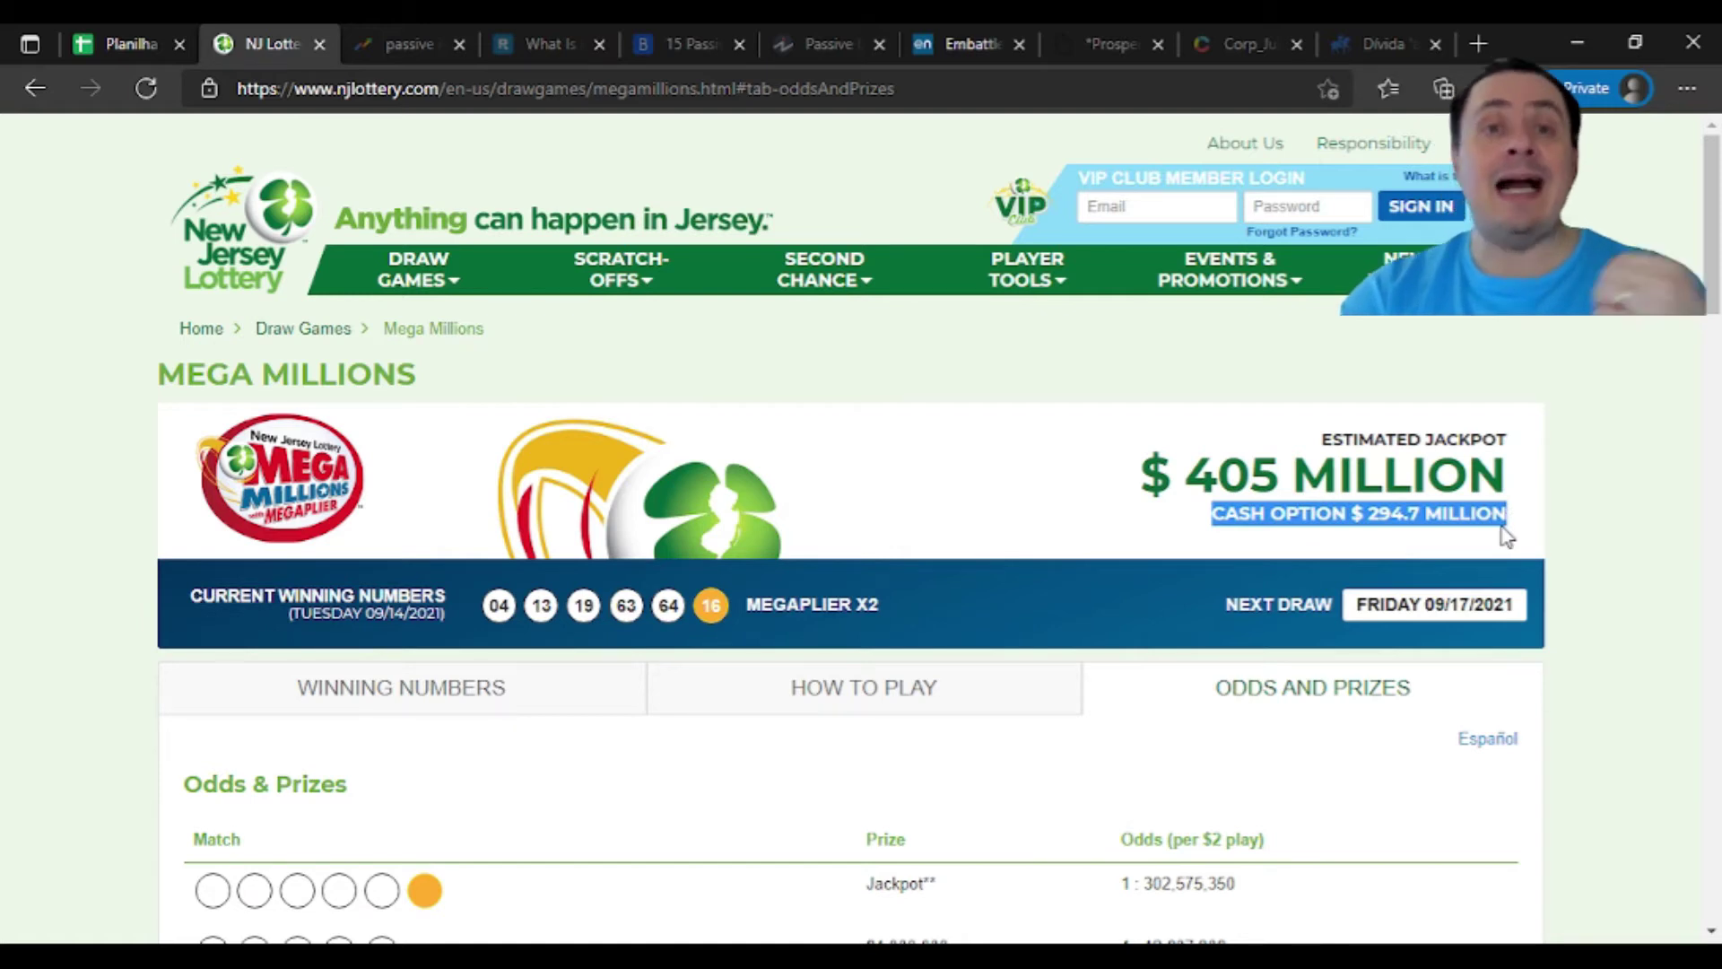
Switch back to the Loteria spreadsheet and enter the heading "Loteria de New Jersey - Mega Millions" in B13
click(106, 52)
key(Down)
key(Down)
key(Down)
key(Down)
key(Down)
key(Down)
key(Down)
key(Down)
key(Down)
key(Down)
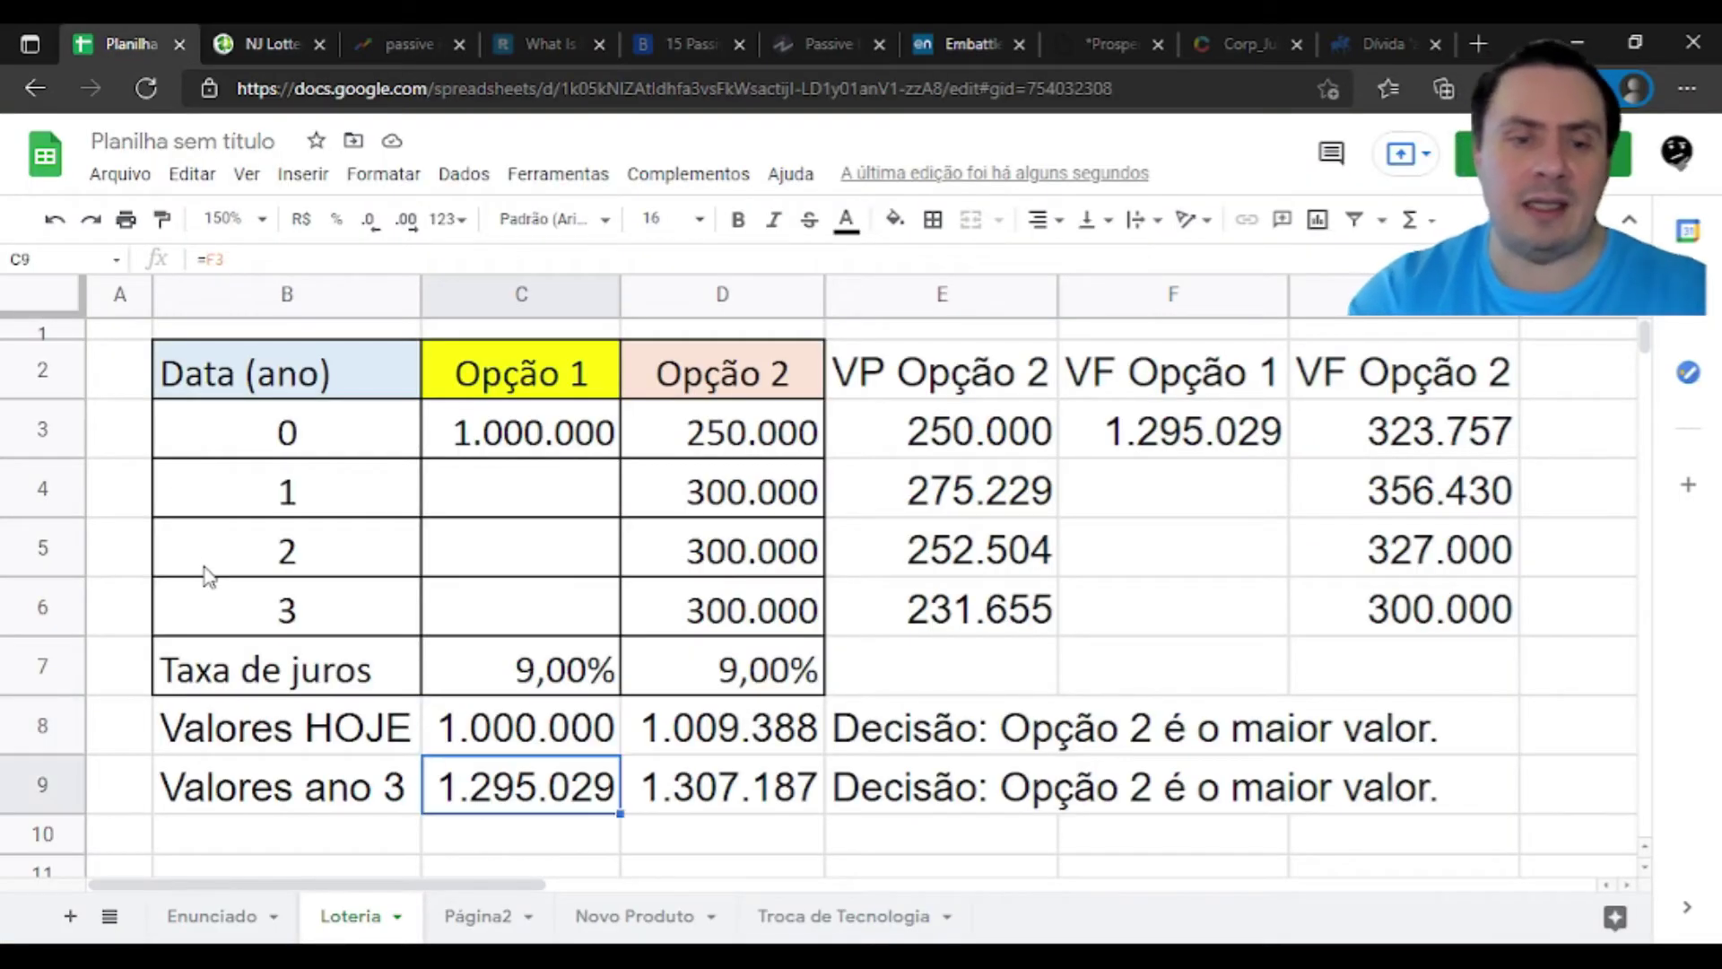
key(Up)
key(Up)
key(Down)
key(Down)
key(Down)
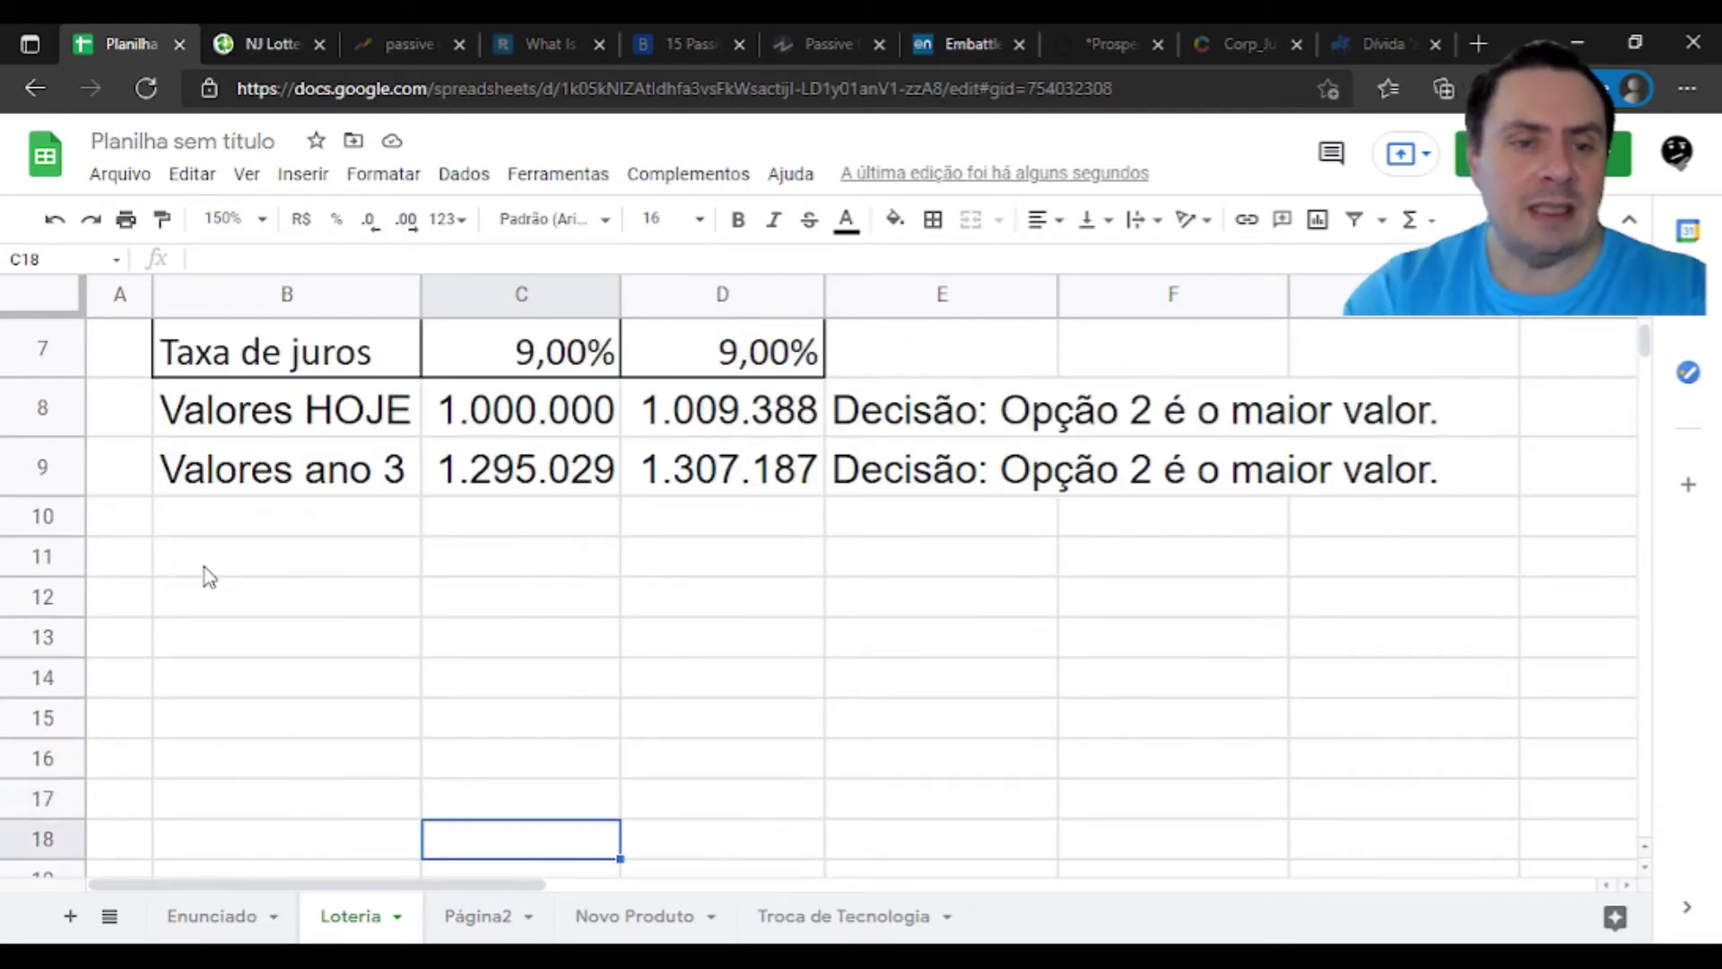
key(Up)
key(Up)
key(Up)
key(Up)
key(Up)
key(Up)
key(Down)
key(Down)
key(Down)
key(Down)
key(Down)
key(Down)
key(Down)
key(Down)
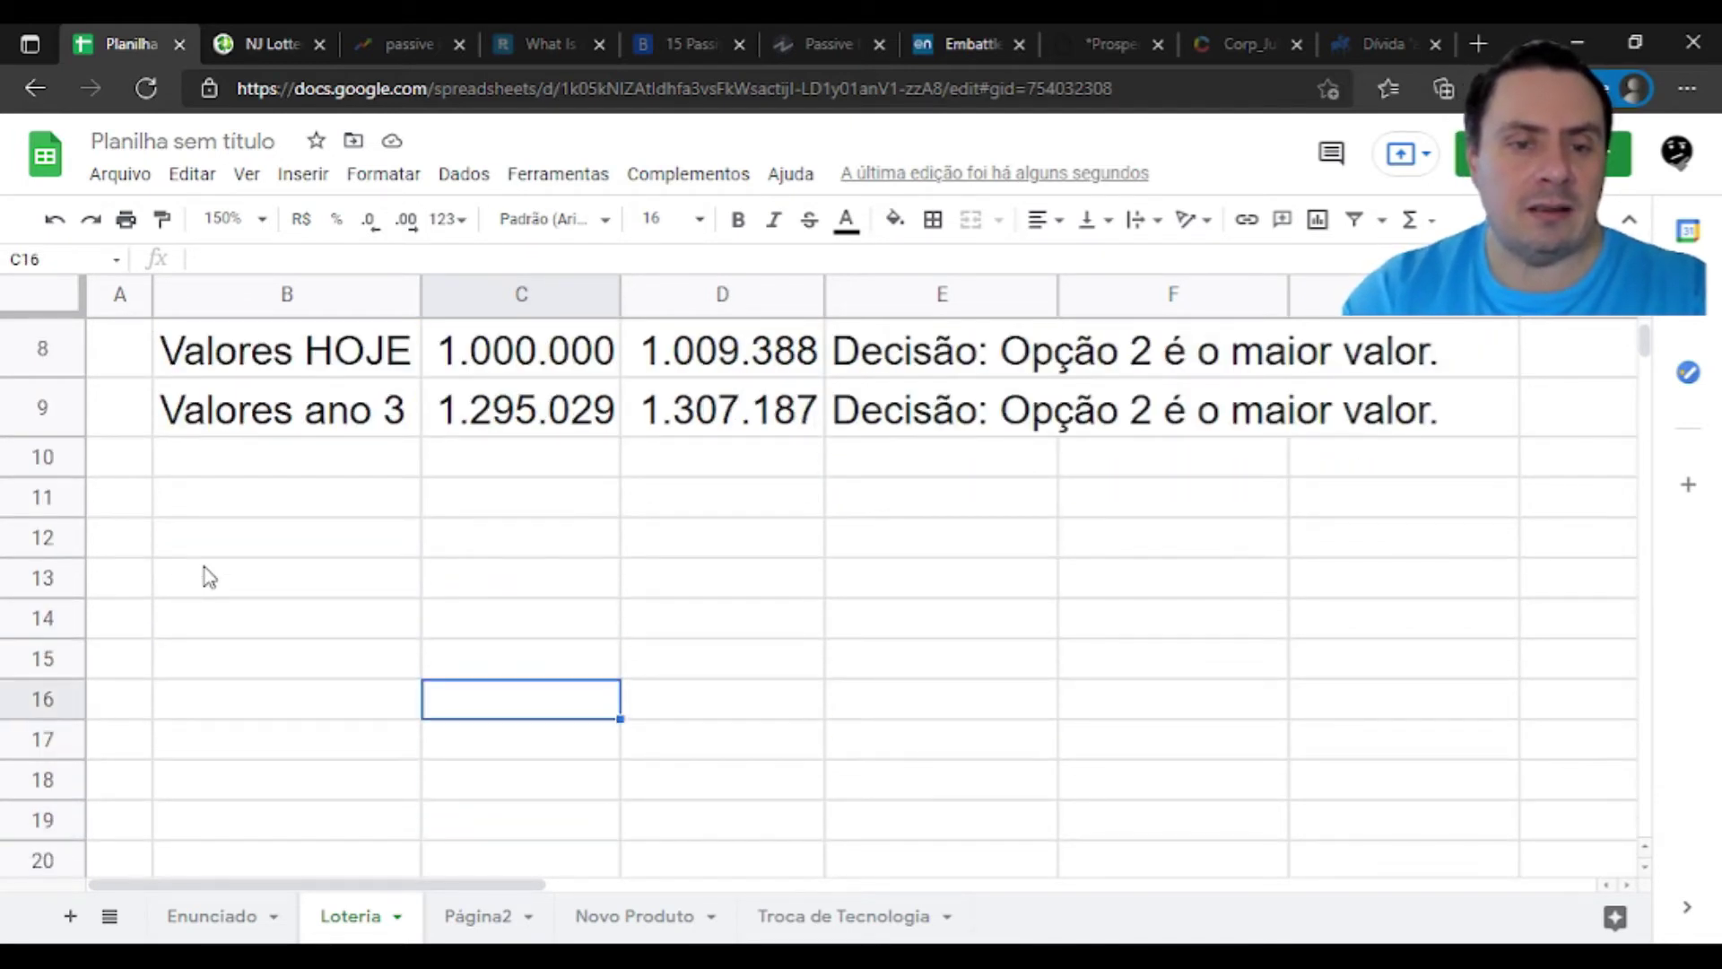
key(Down)
key(Down)
key(Down)
key(Up)
key(Up)
key(Up)
key(Up)
key(Up)
key(Up)
key(Up)
key(Up)
key(Up)
key(Up)
key(Up)
key(Up)
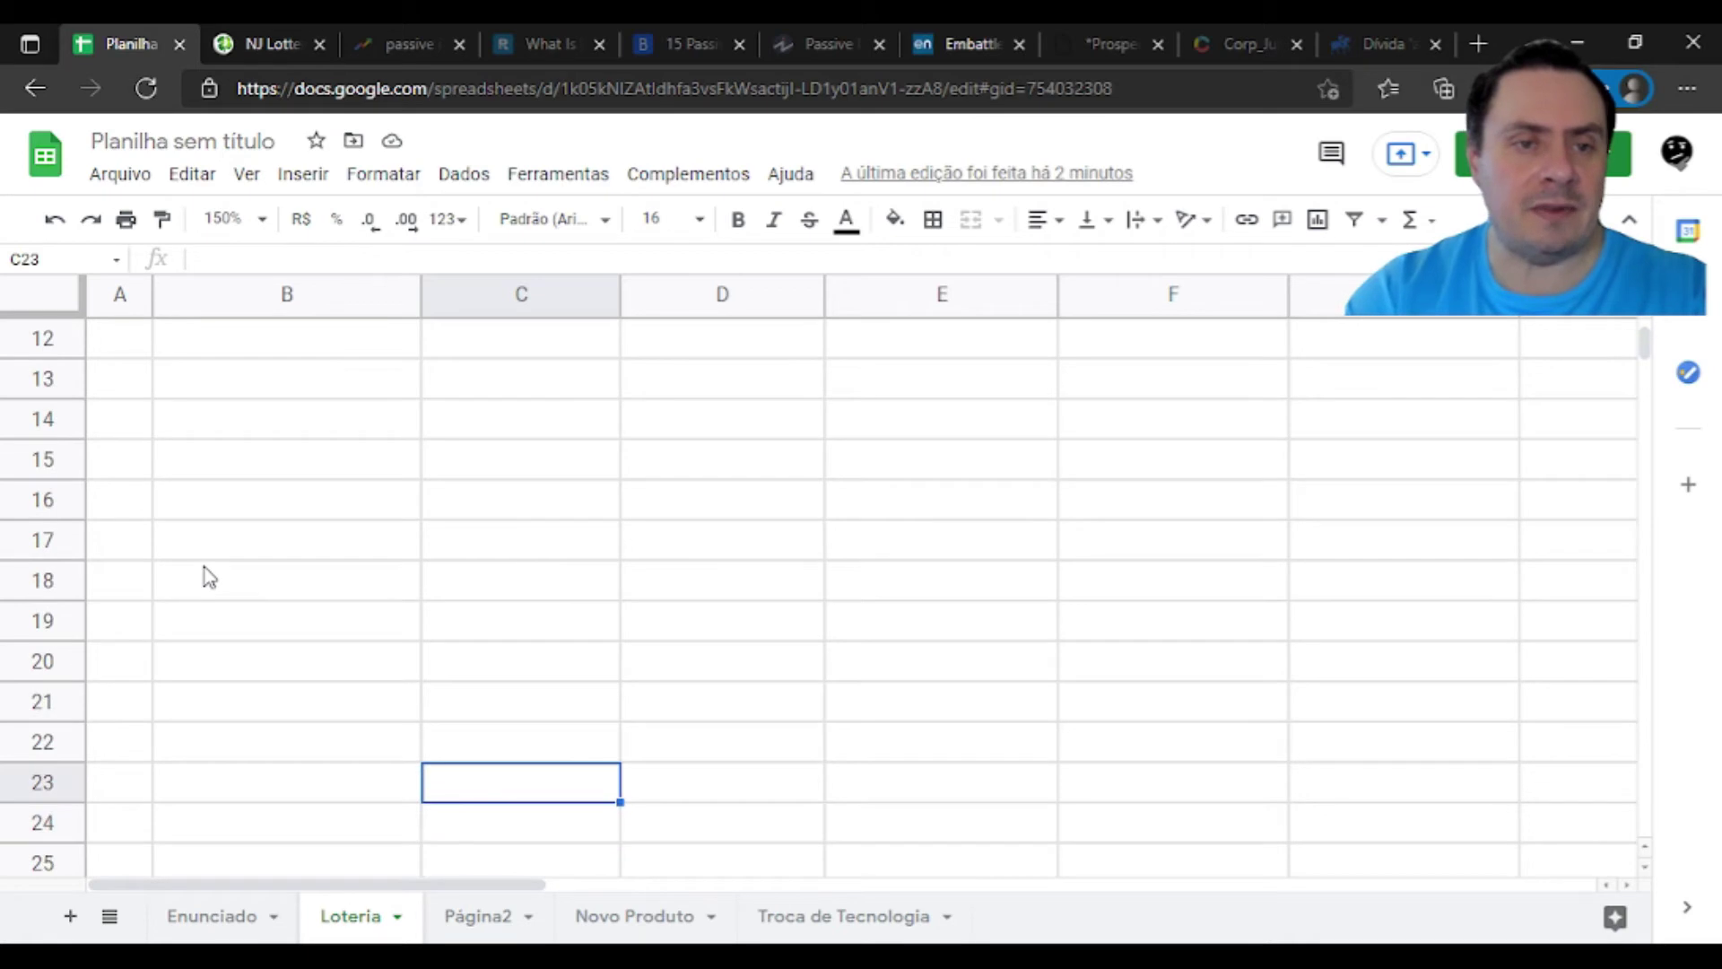
key(Left)
key(Down)
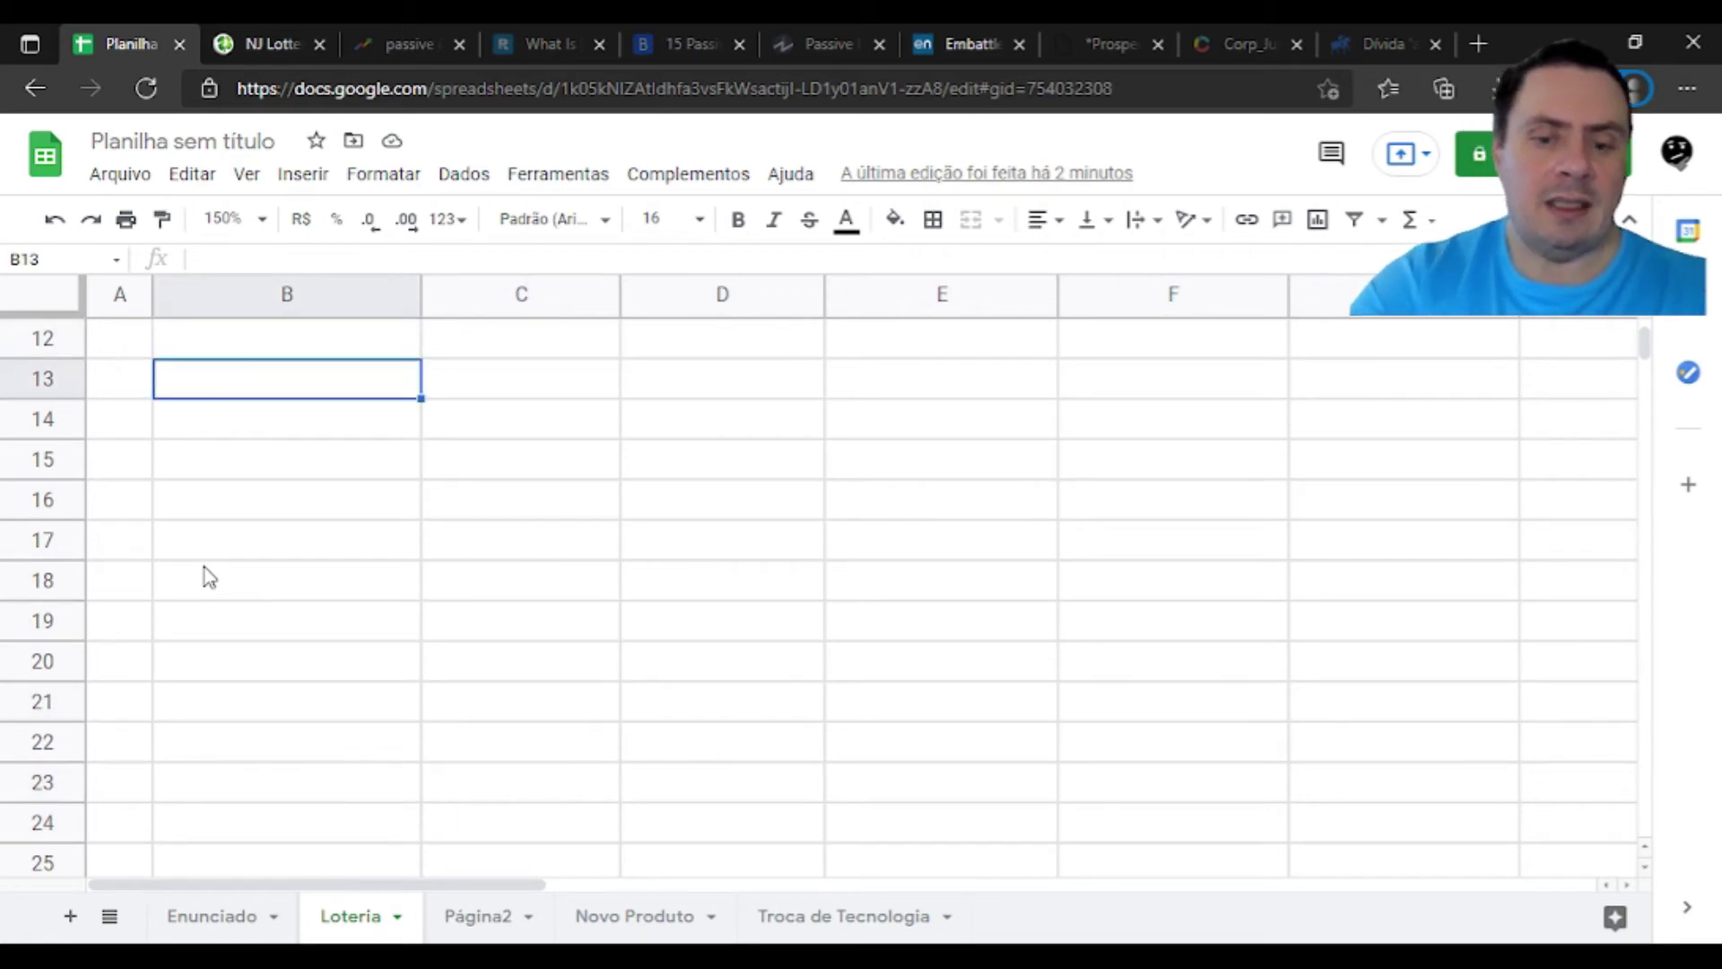
text(Loteria de )
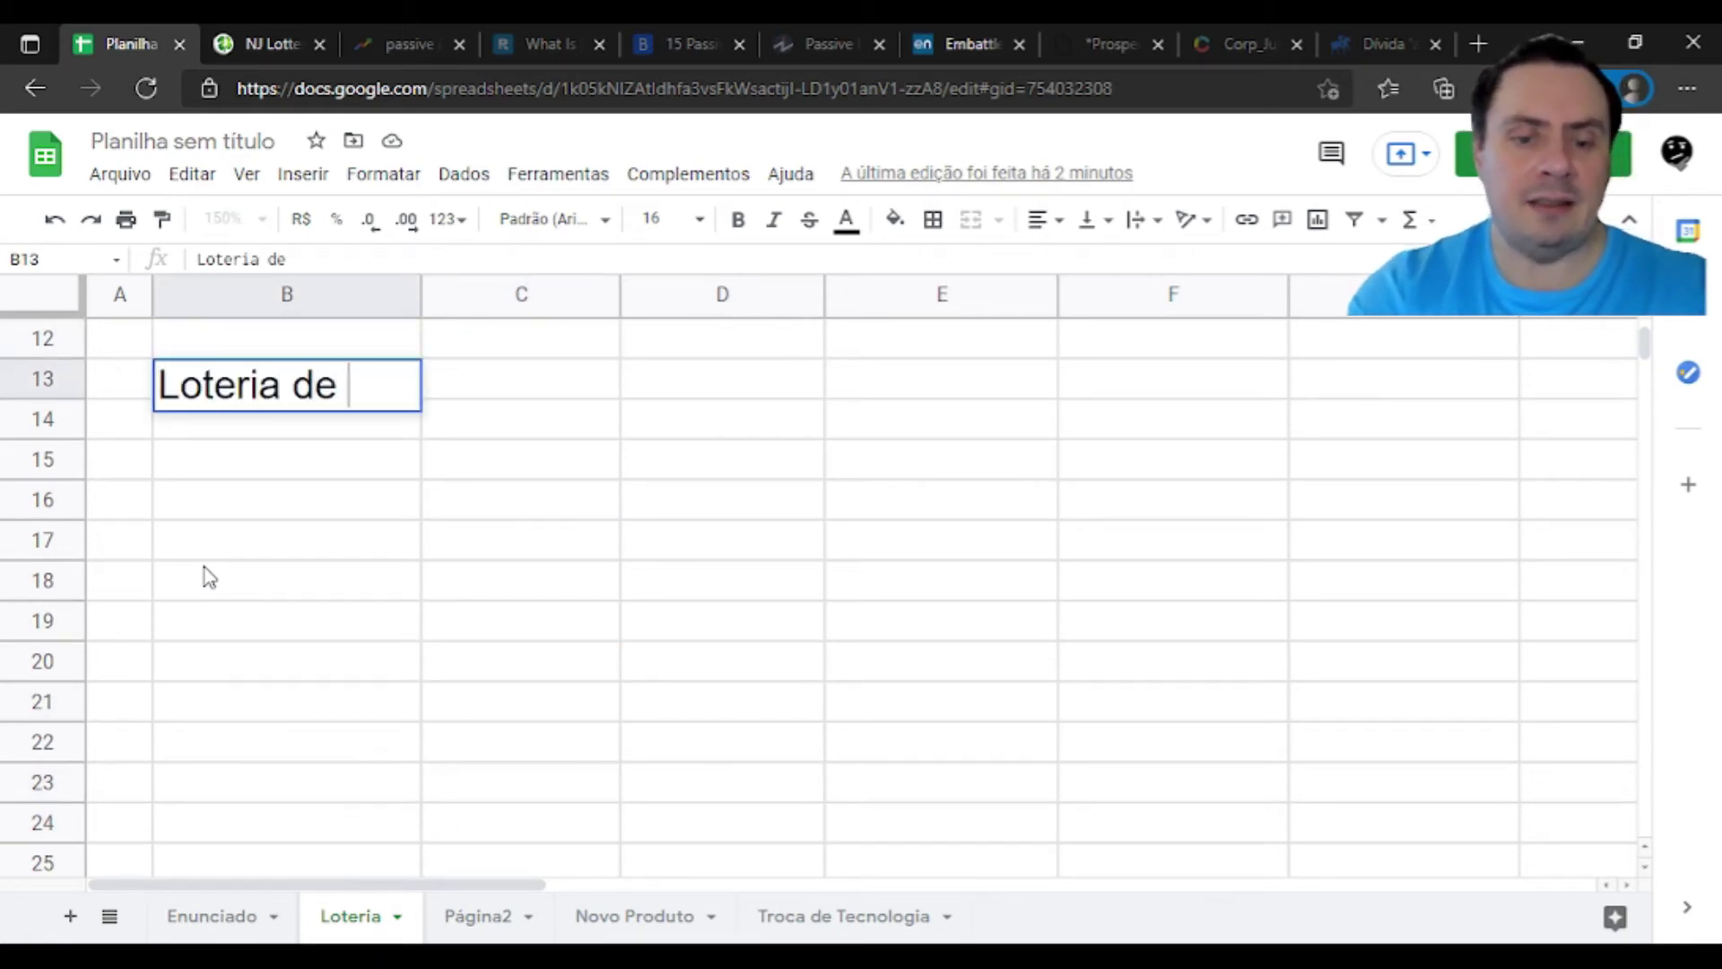
text(New Je)
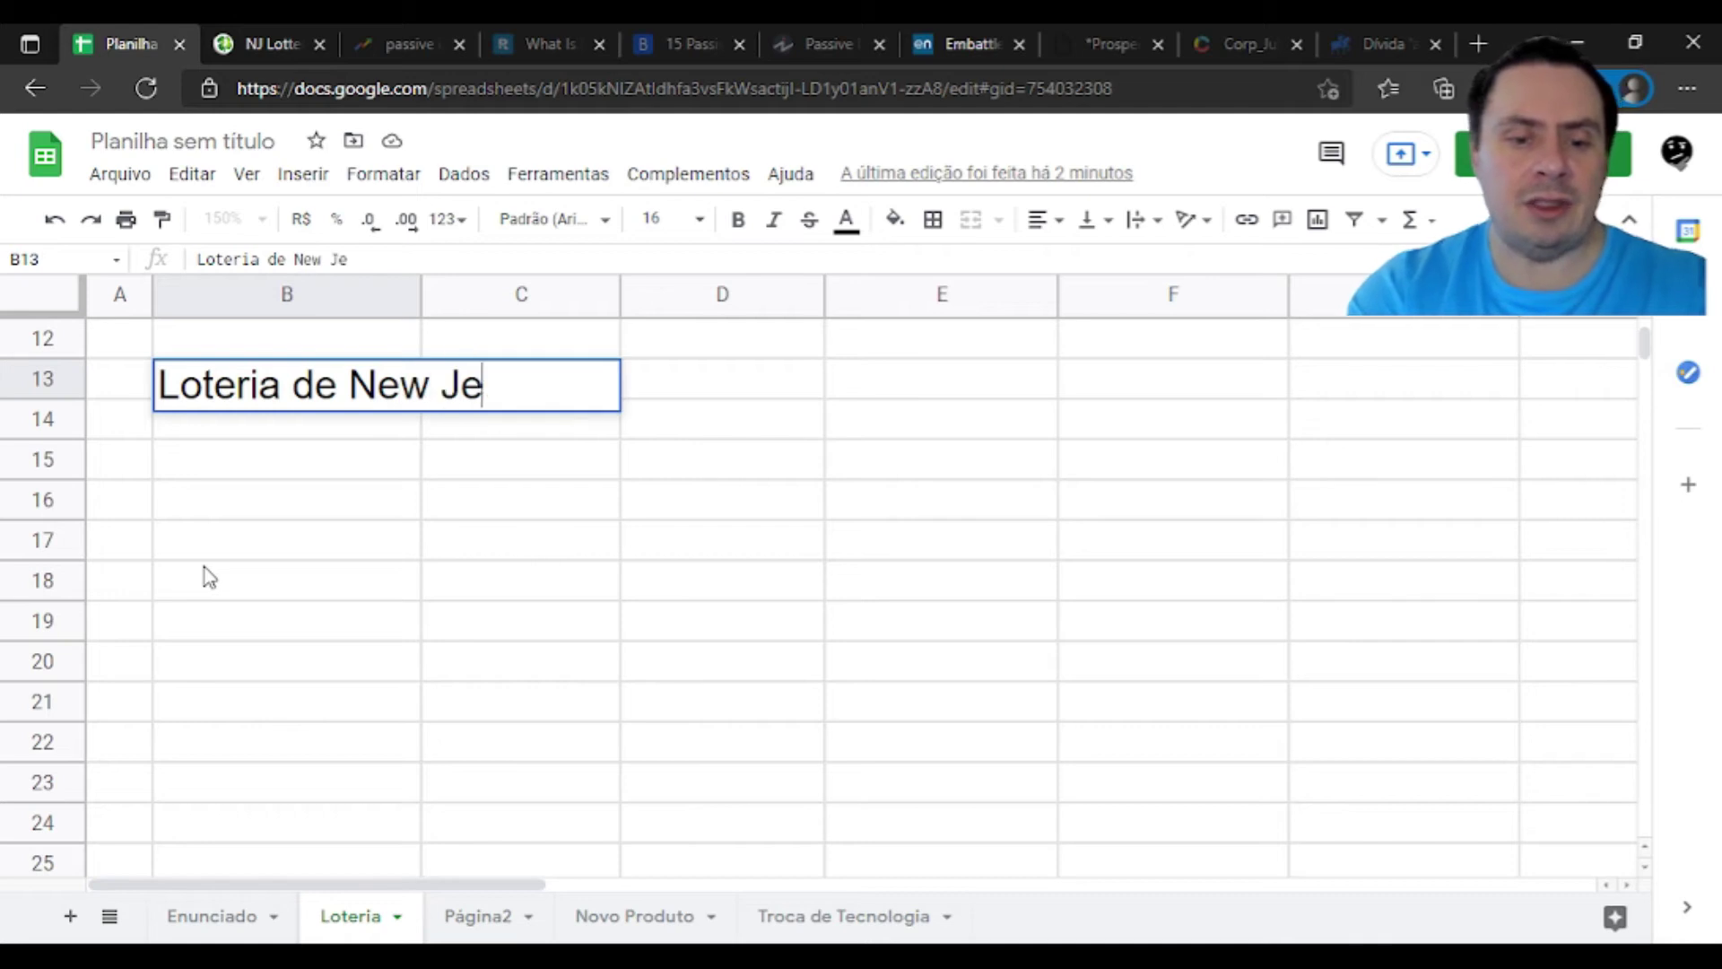
text(se)
key(BackSpace)
key(BackSpace)
text(rs)
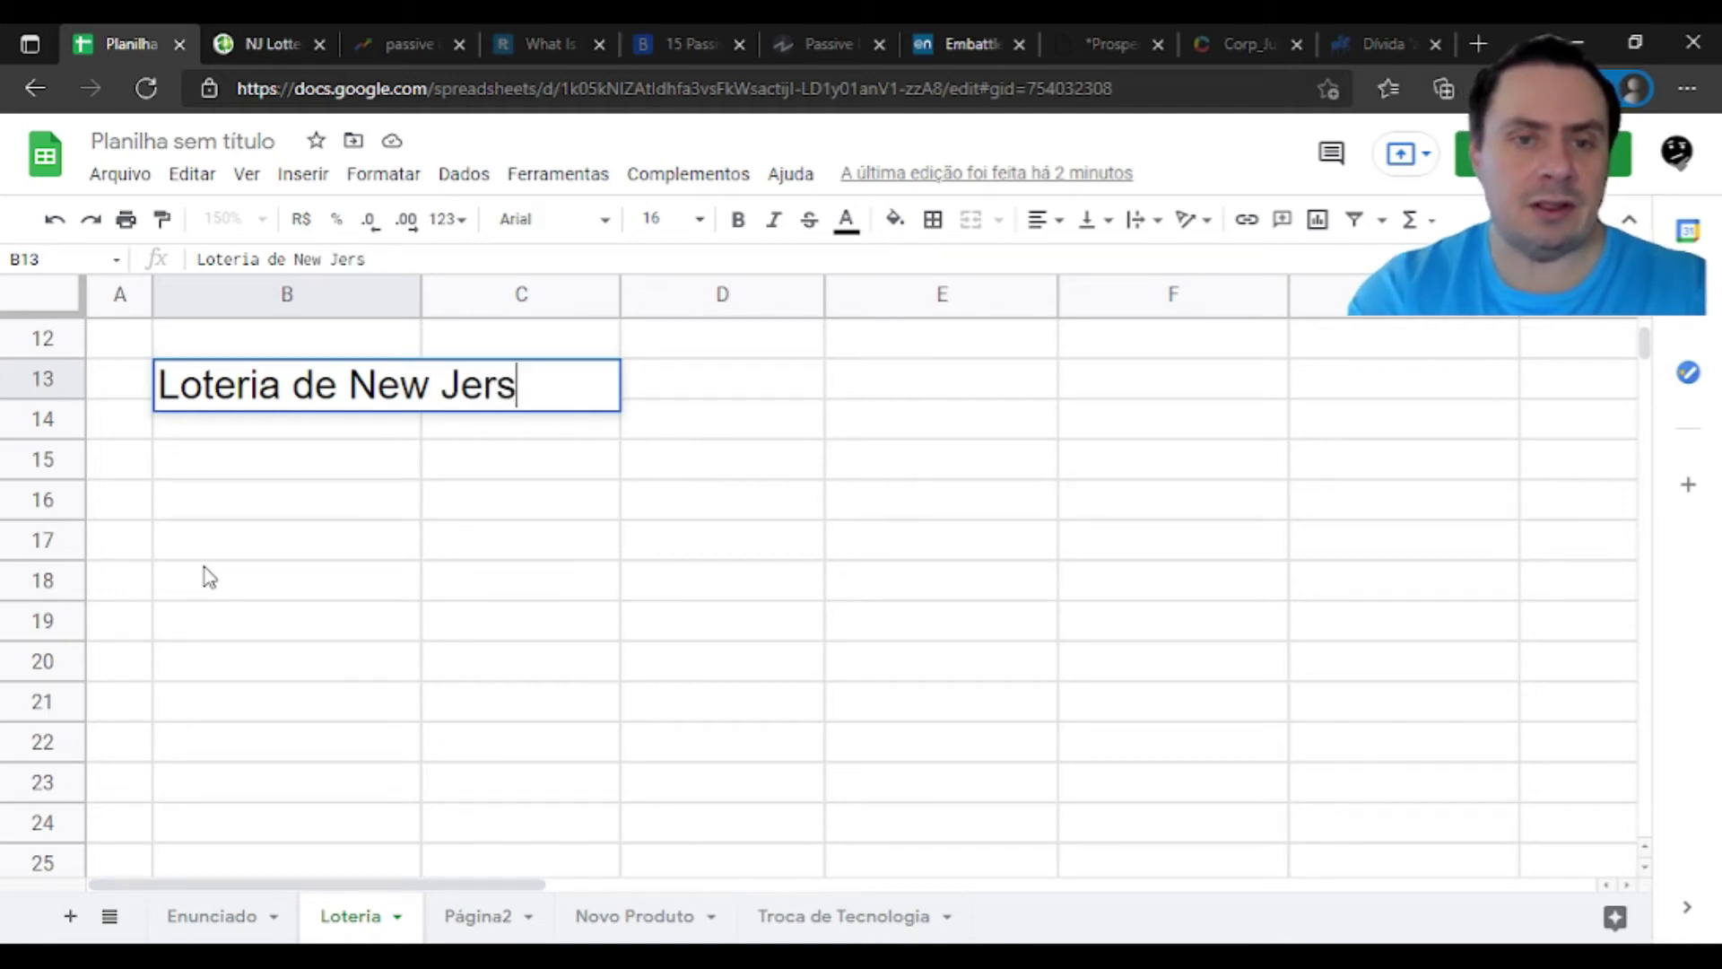
text(ey )
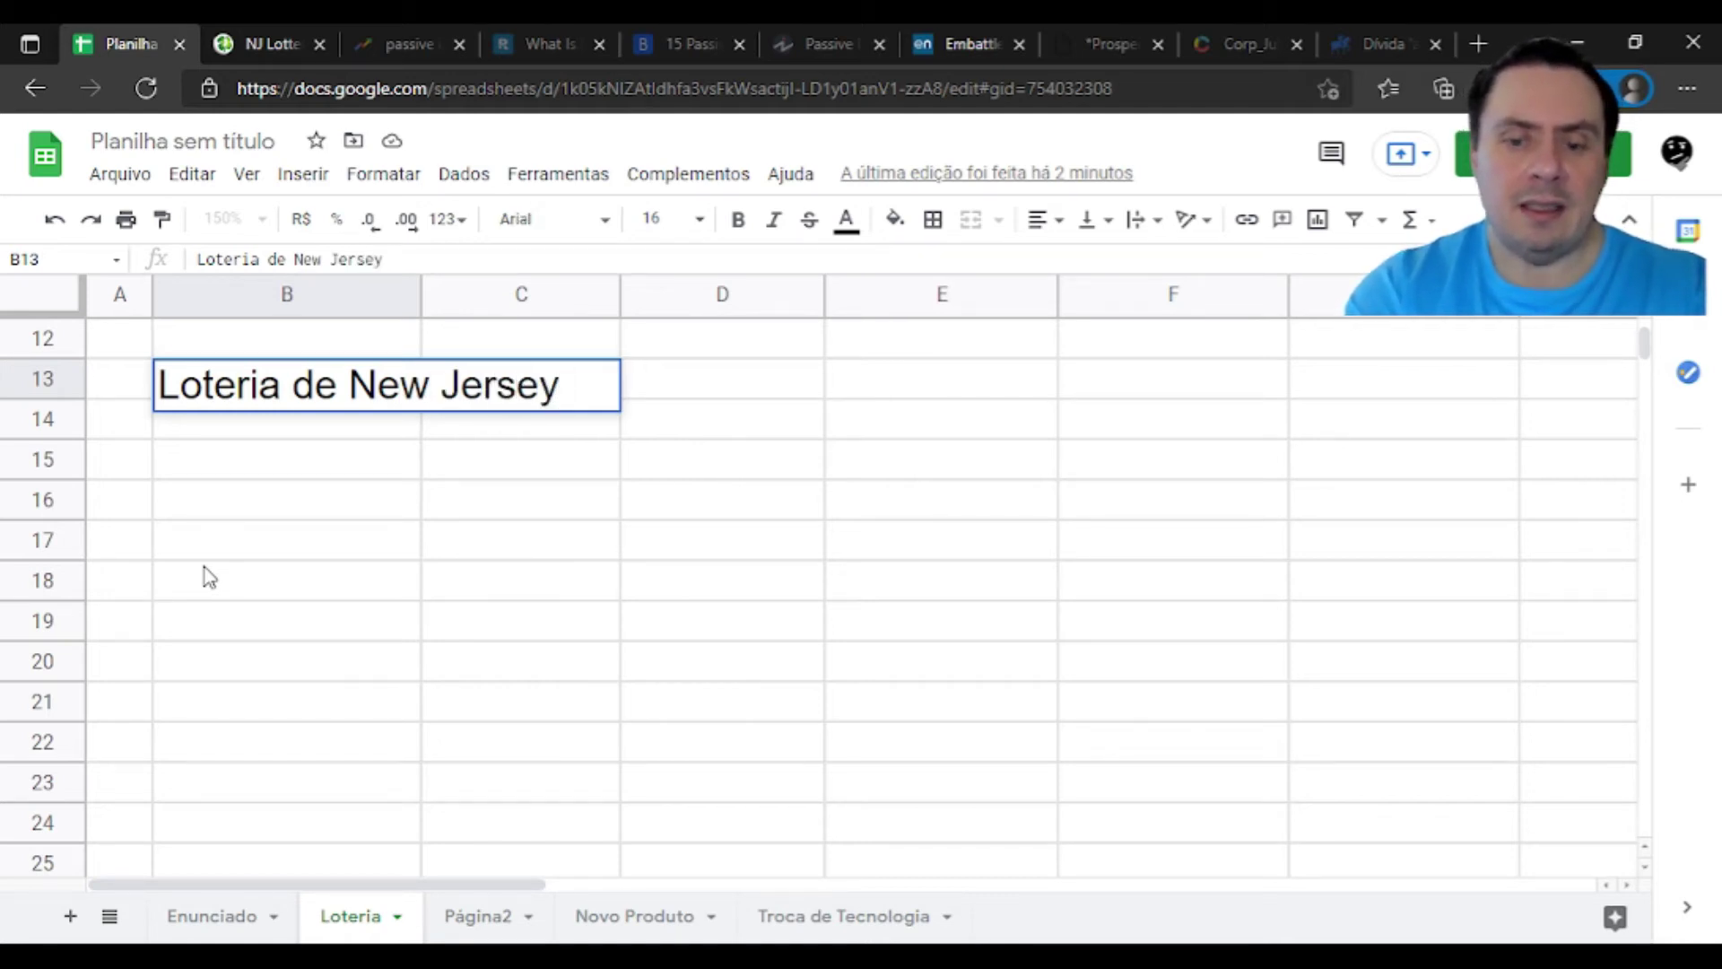
text(()
key(BackSpace)
text(- M)
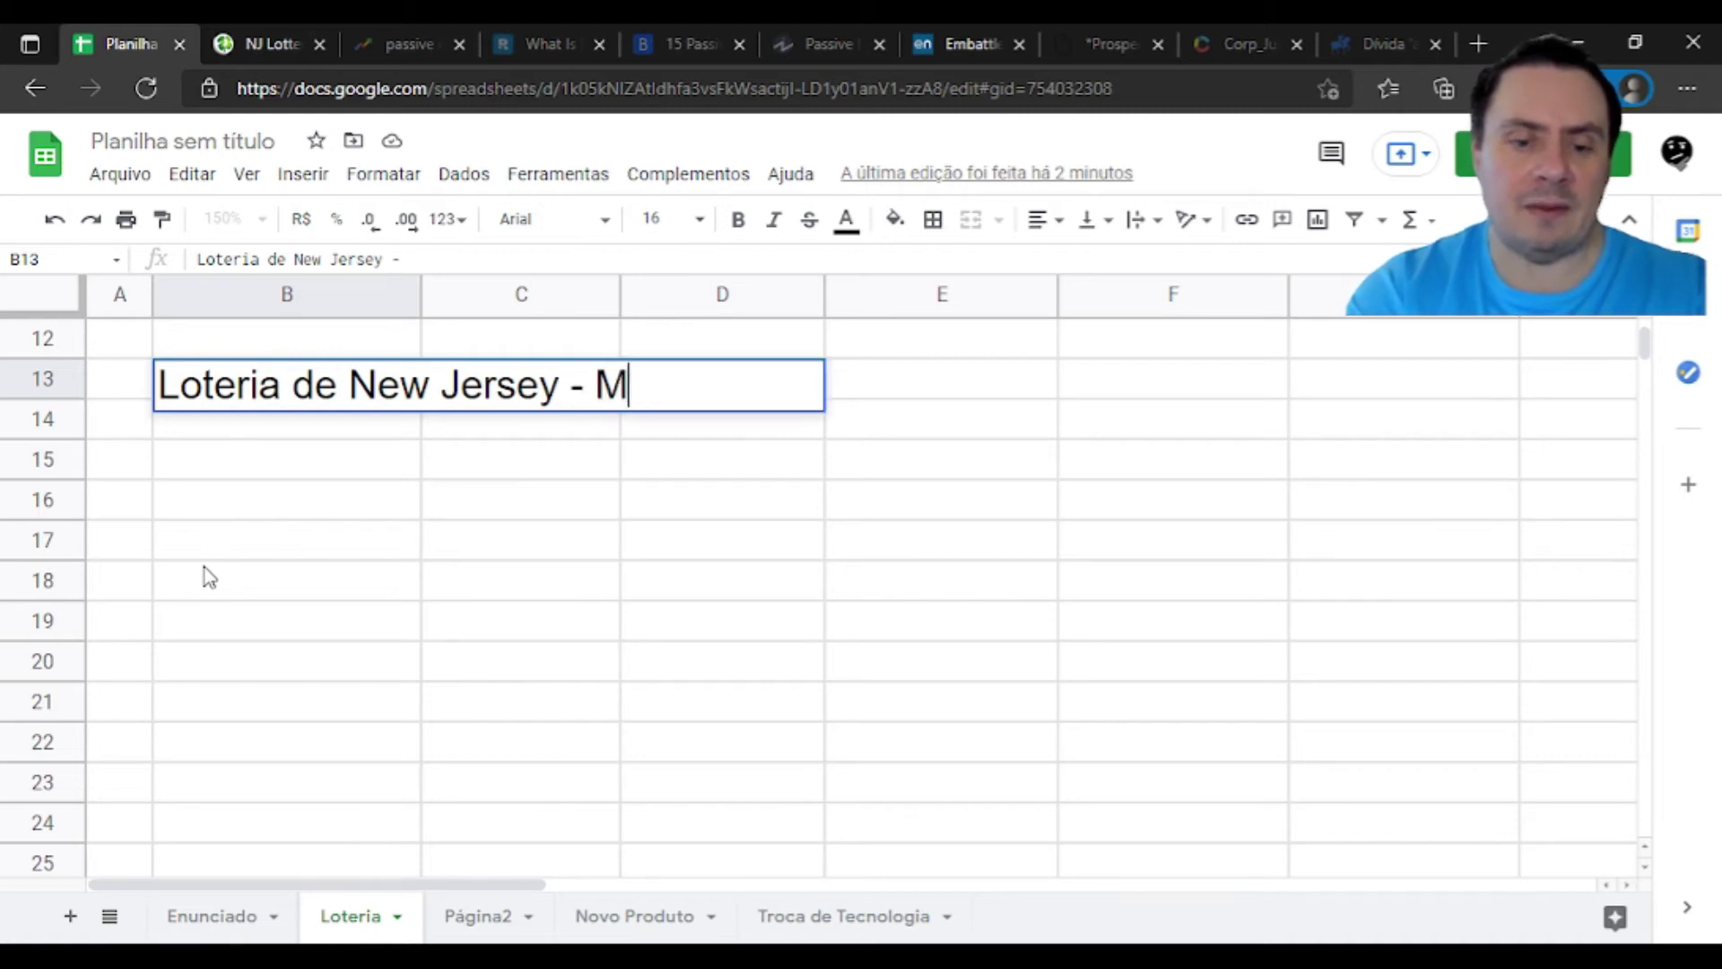
text(ega Millions)
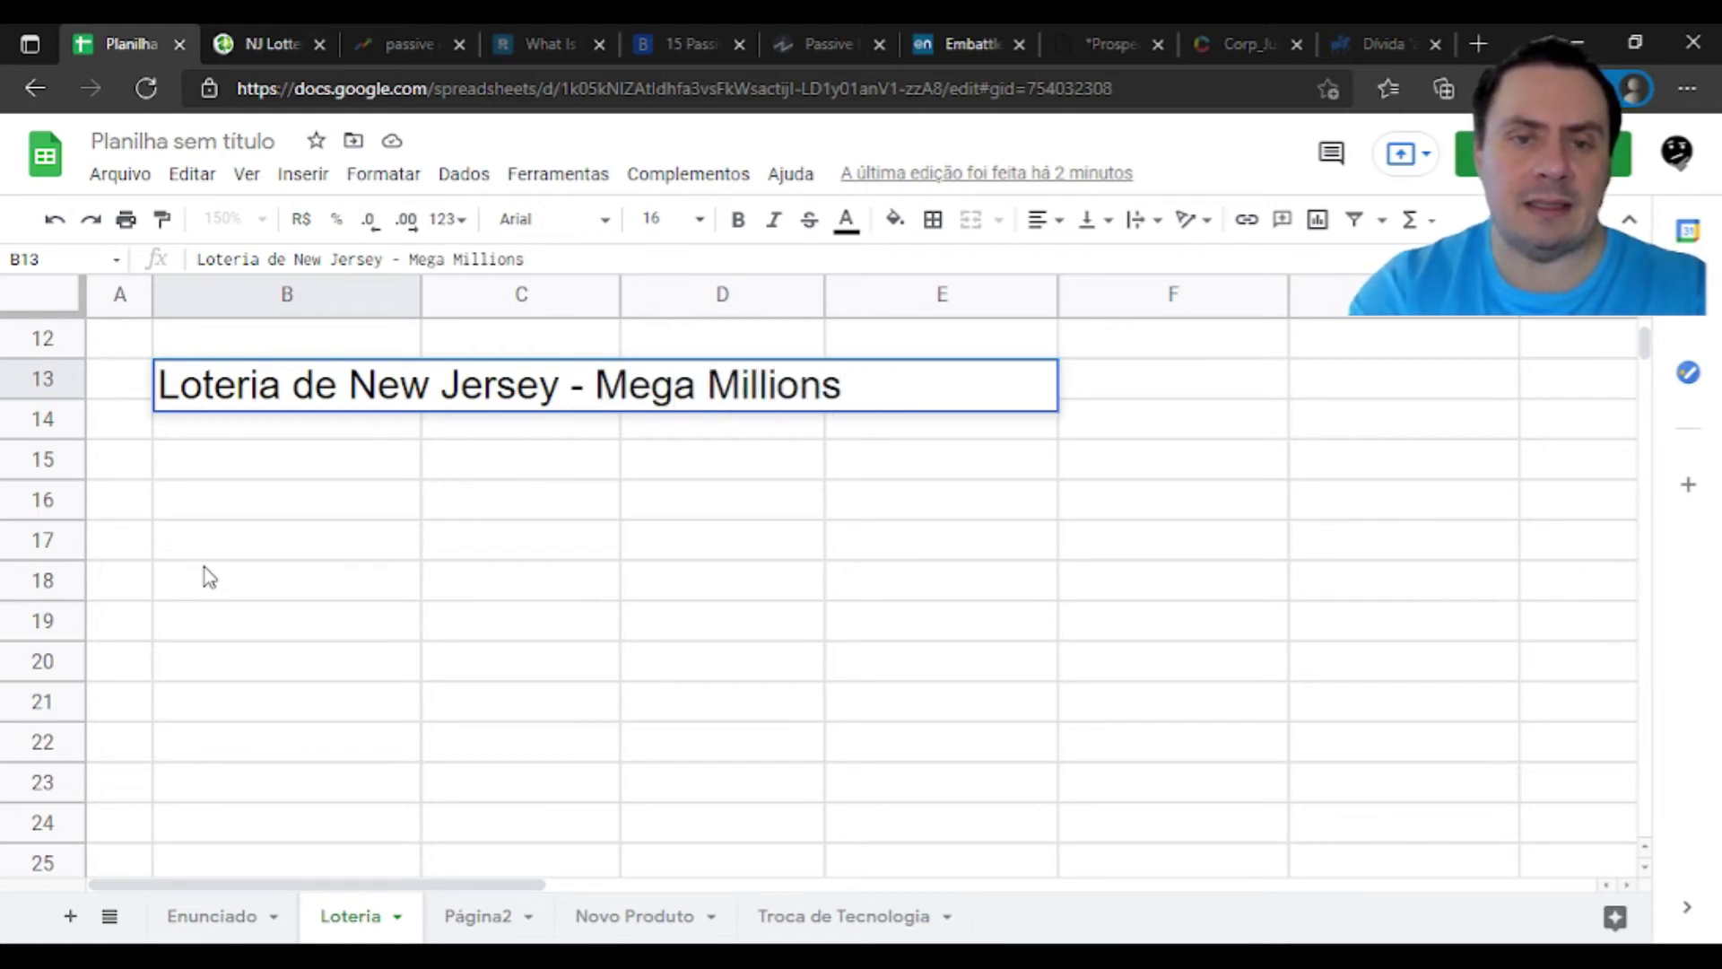
key(Return)
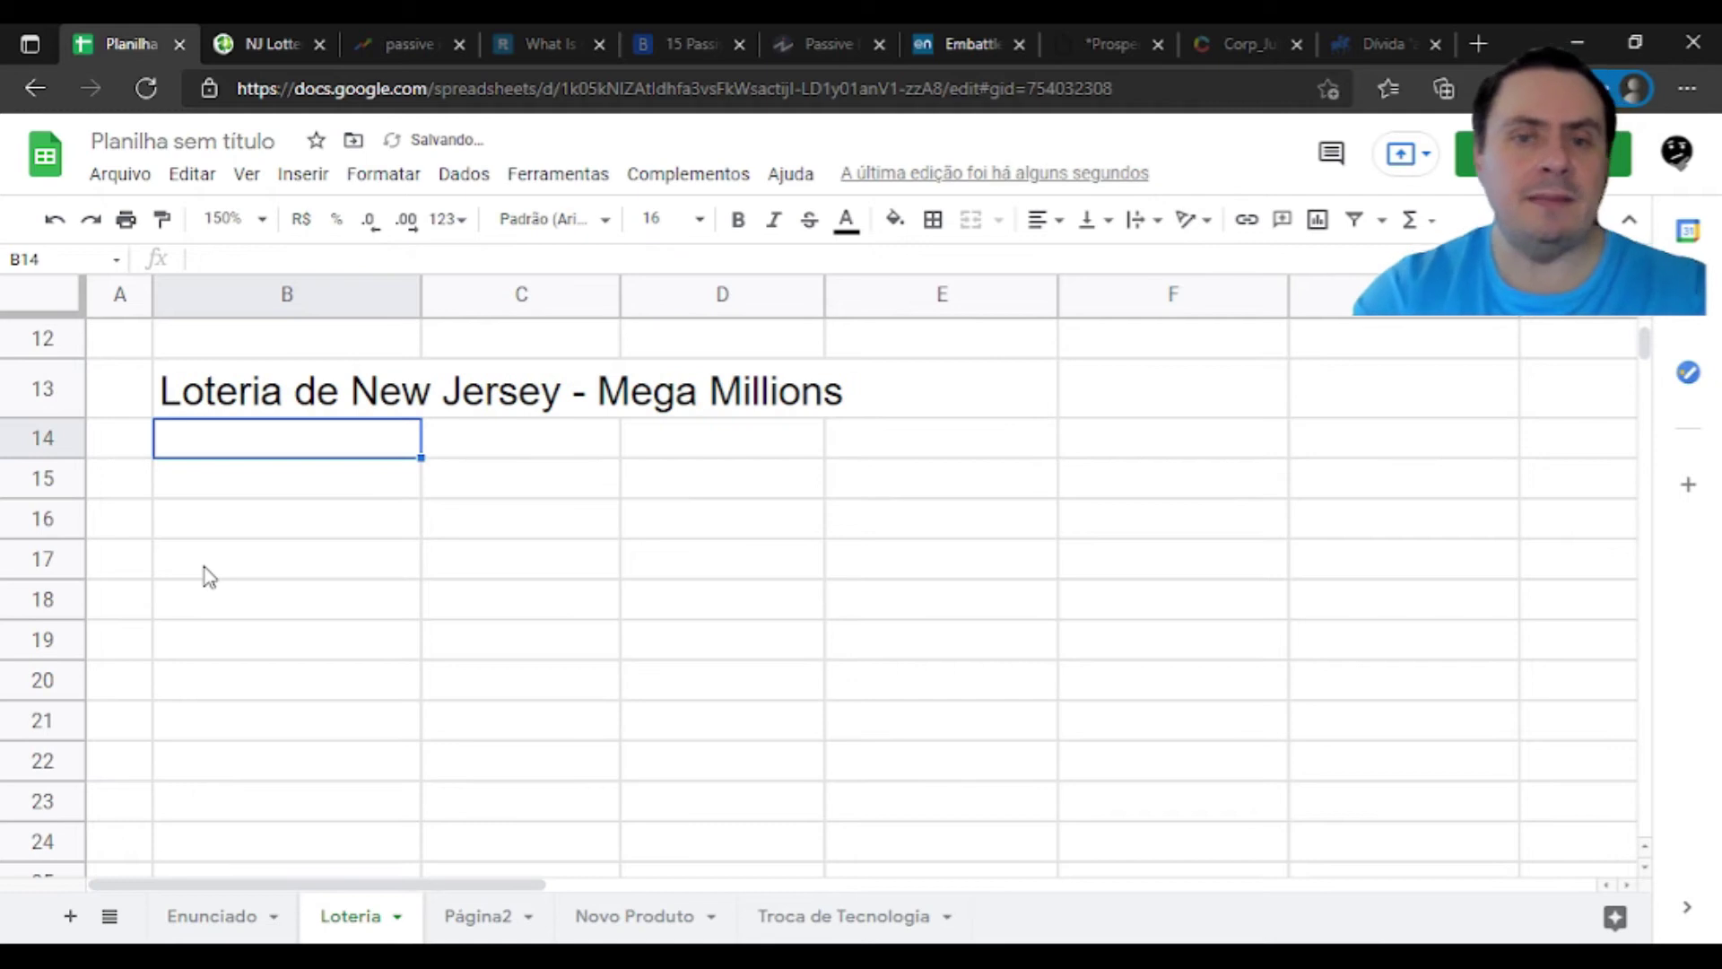
Fill the Mega Millions heading cells B13:E13 with yellow
key(Up)
key(shift+Right)
key(shift+Right)
key(shift+Right)
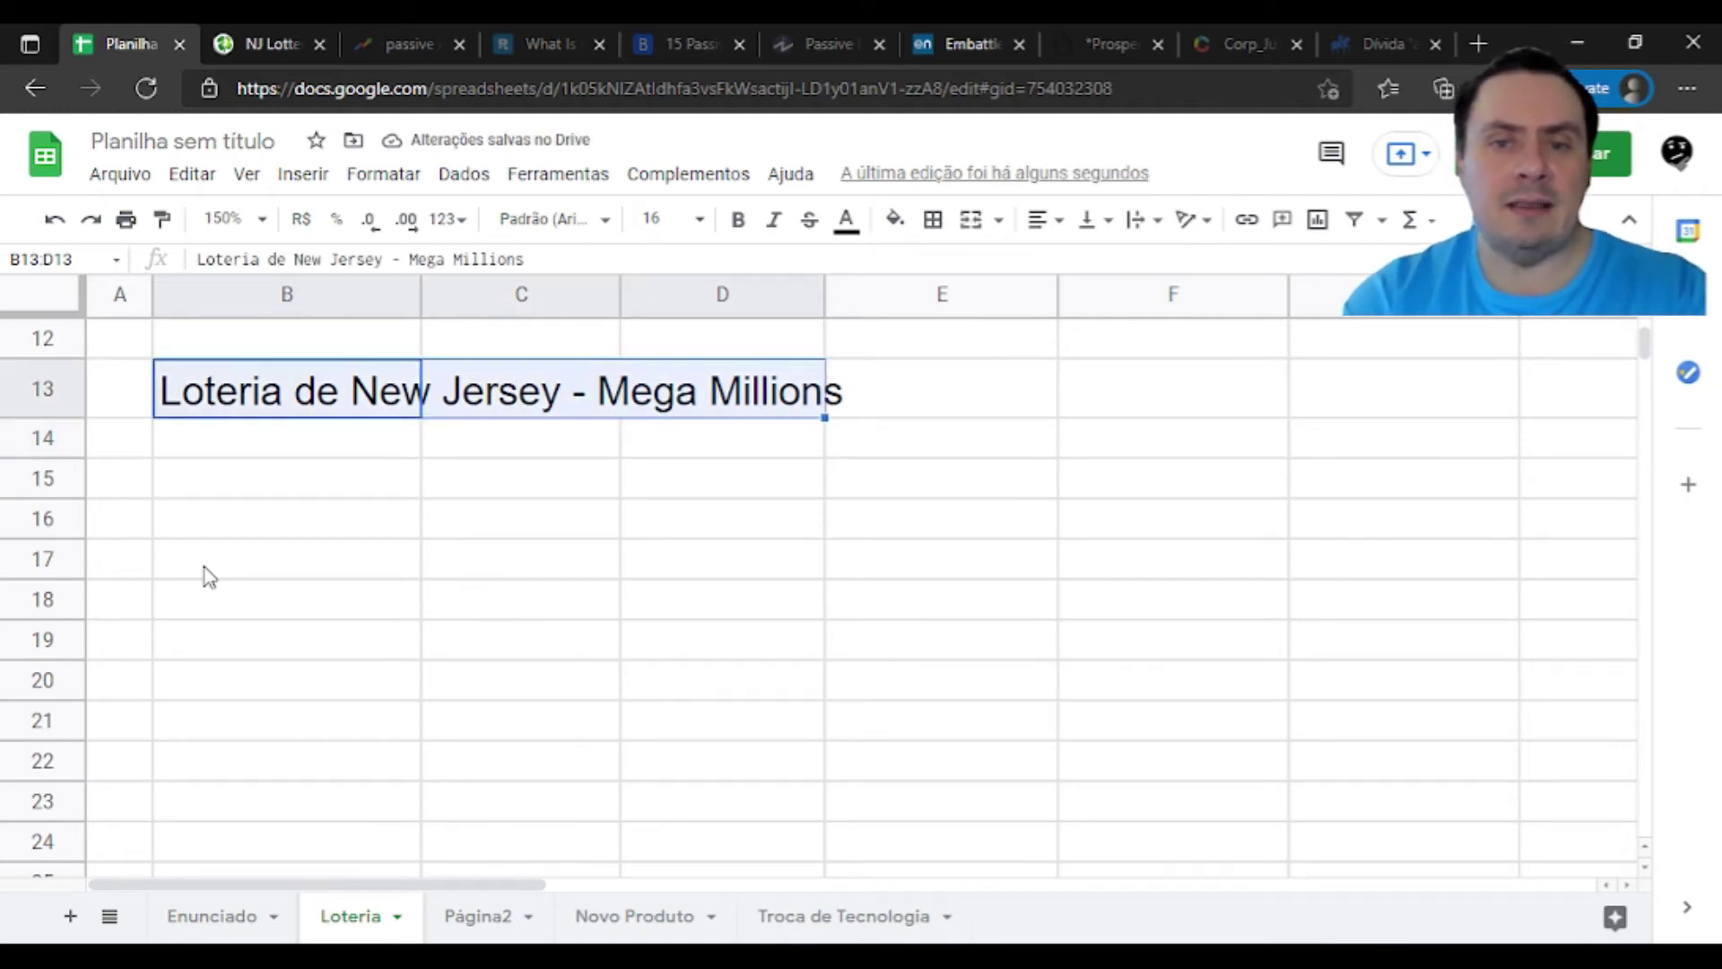
click(899, 221)
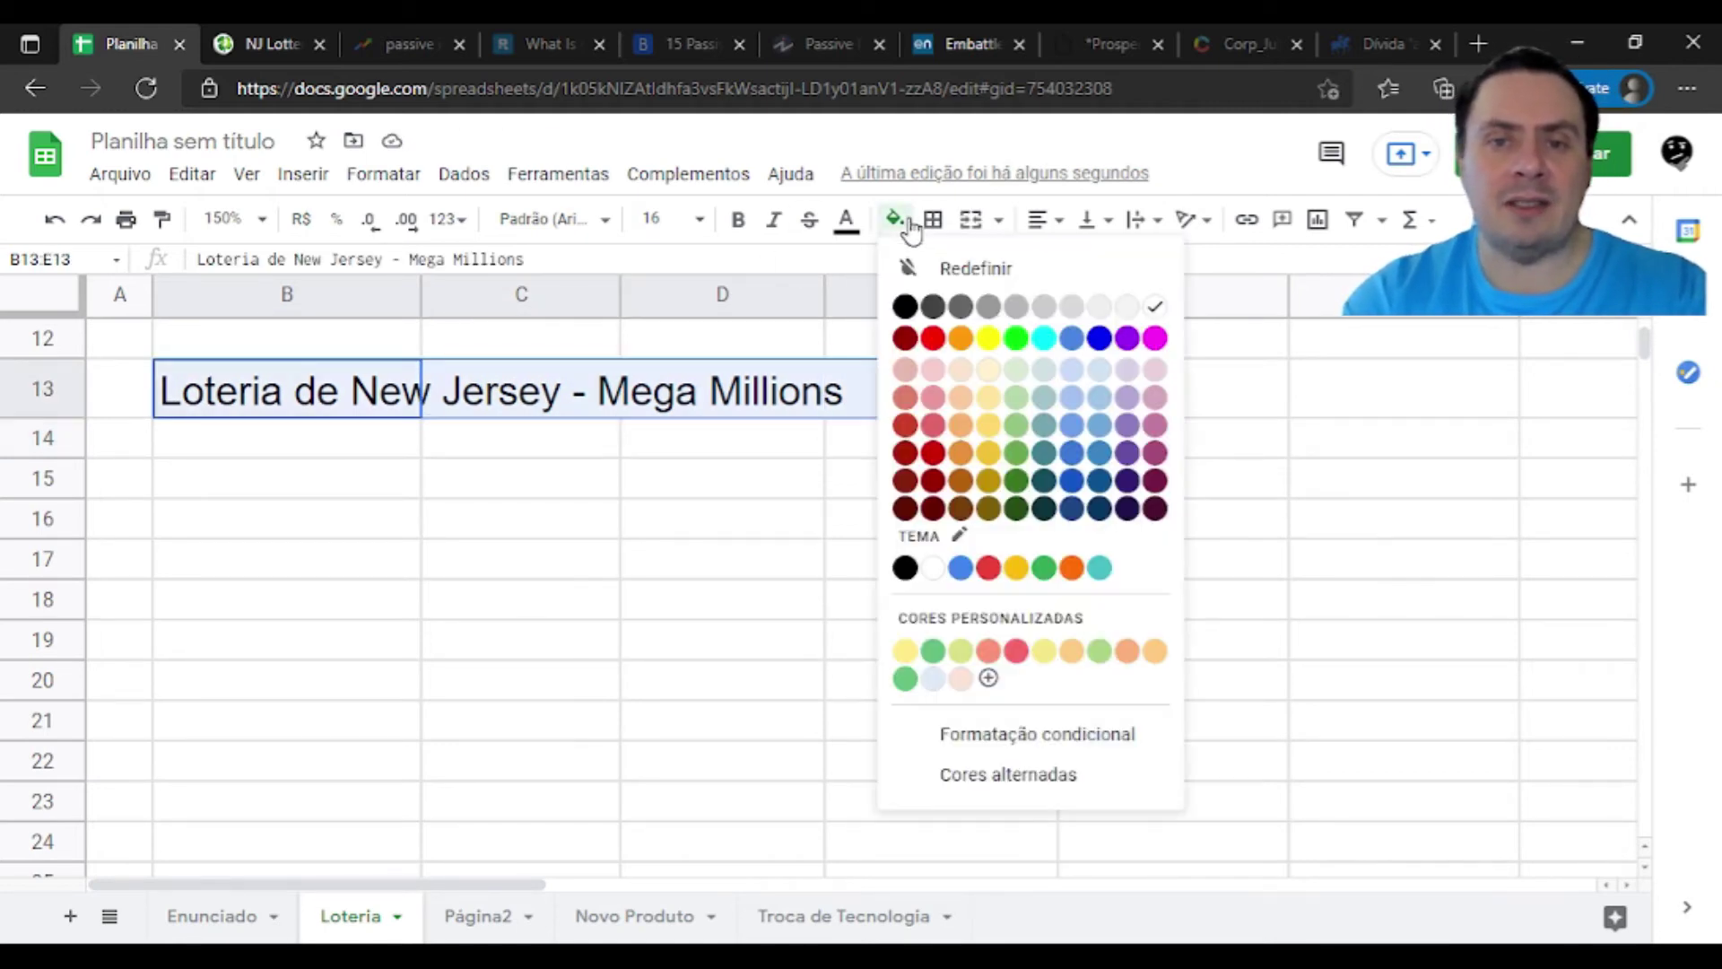
click(989, 338)
click(350, 558)
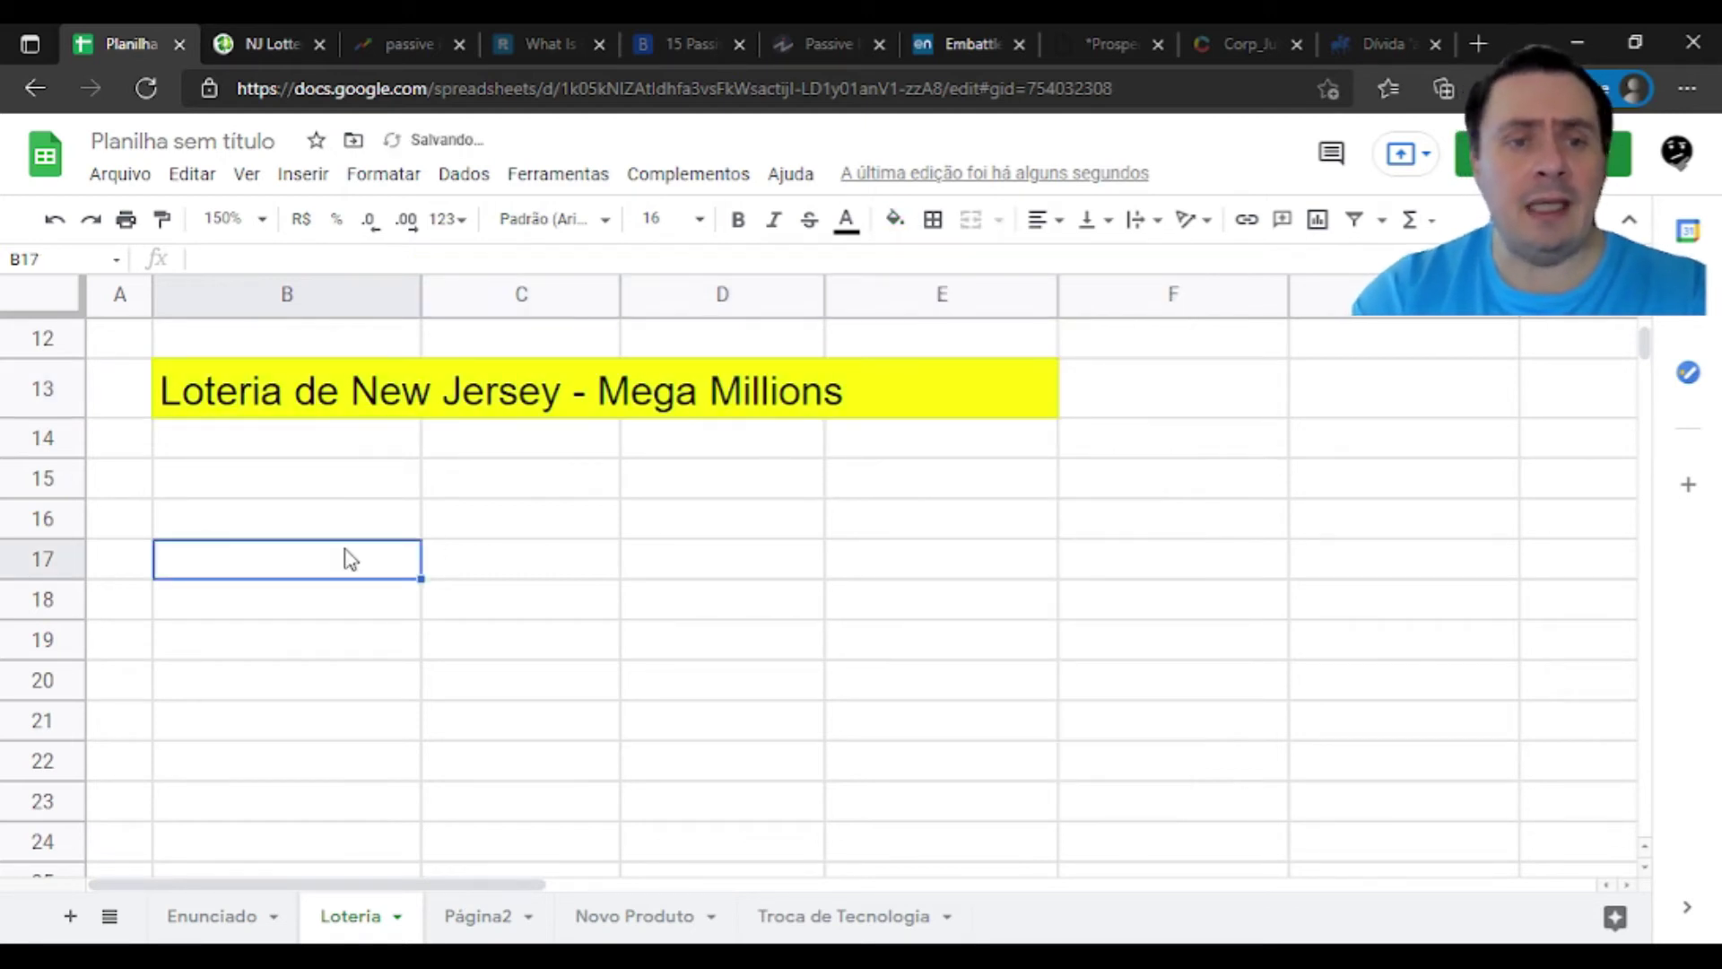
Record the jackpot in row 15 with "Receber" in B15, 405 in C15 and "US$ milhões" in D15
key(Up)
key(Up)
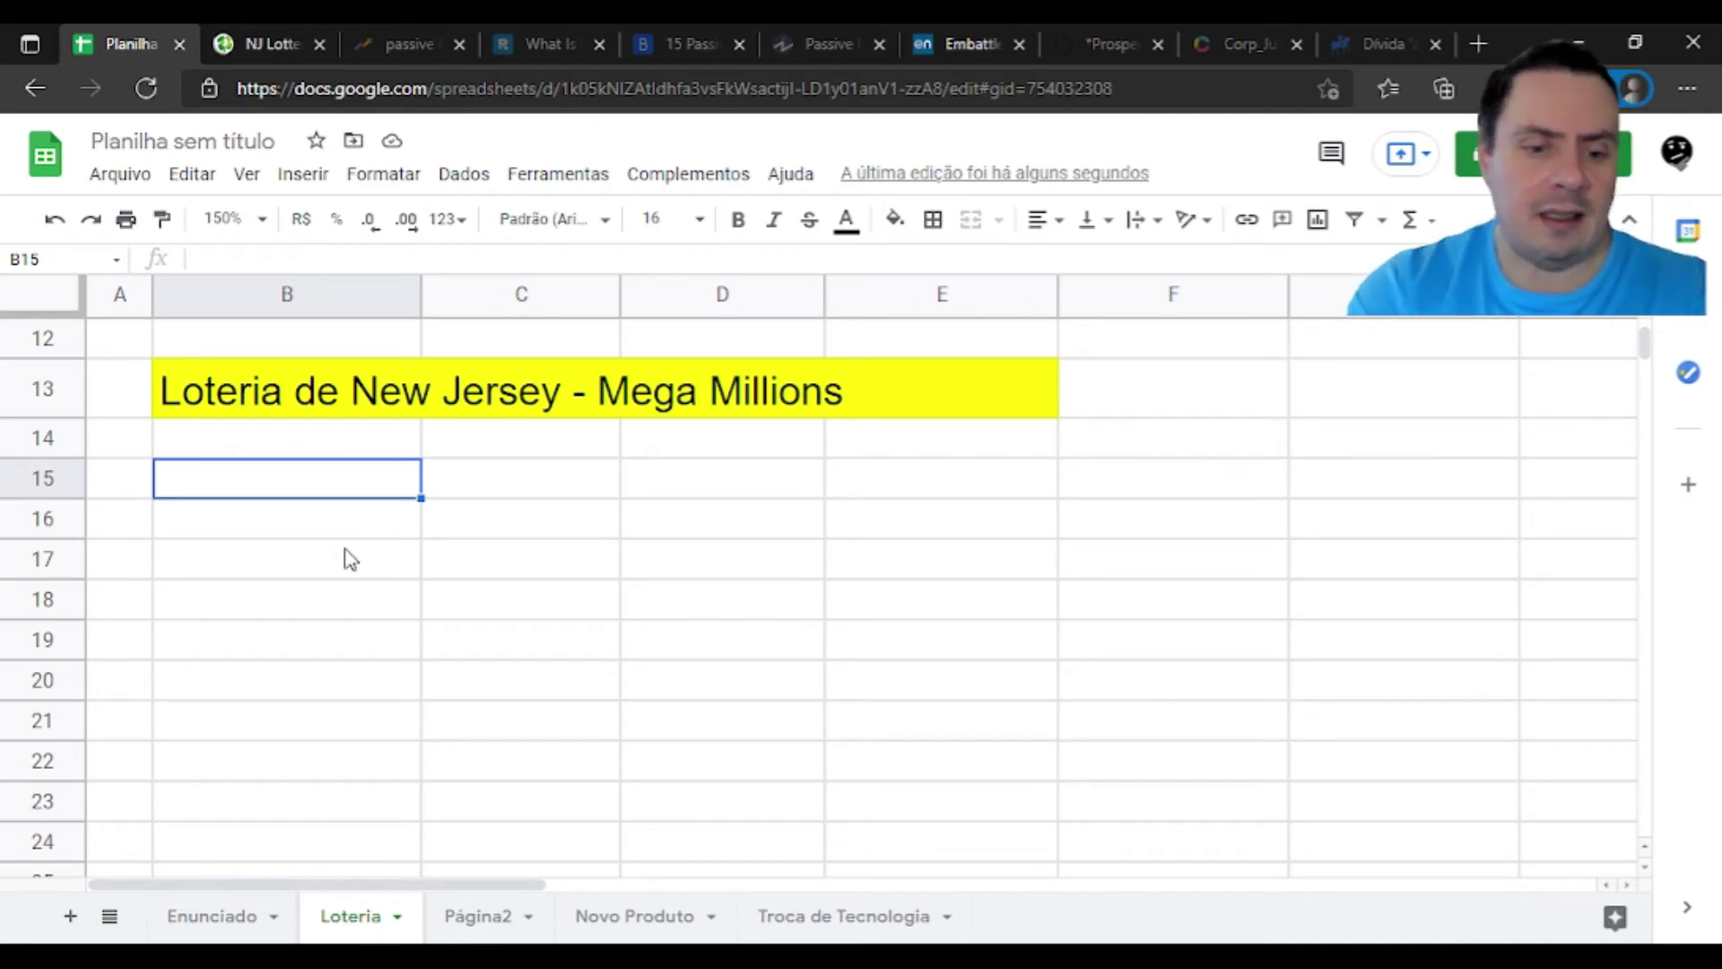
text(Recber)
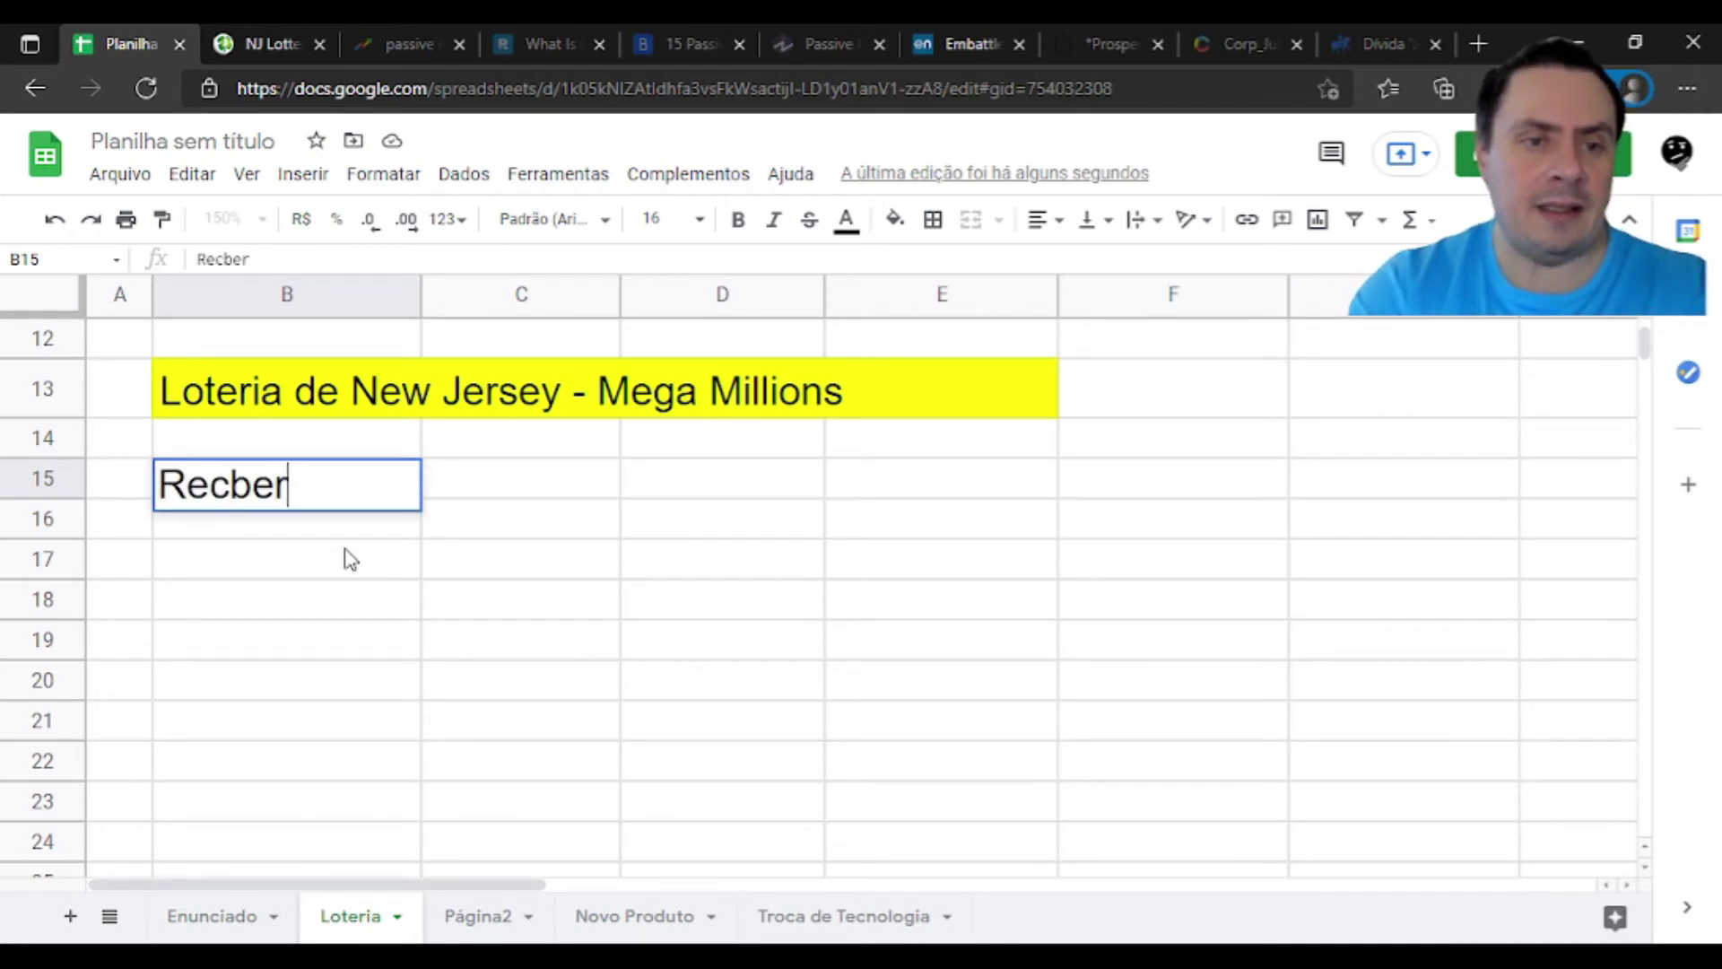
key(BackSpace)
key(BackSpace)
key(BackSpace)
text(erber)
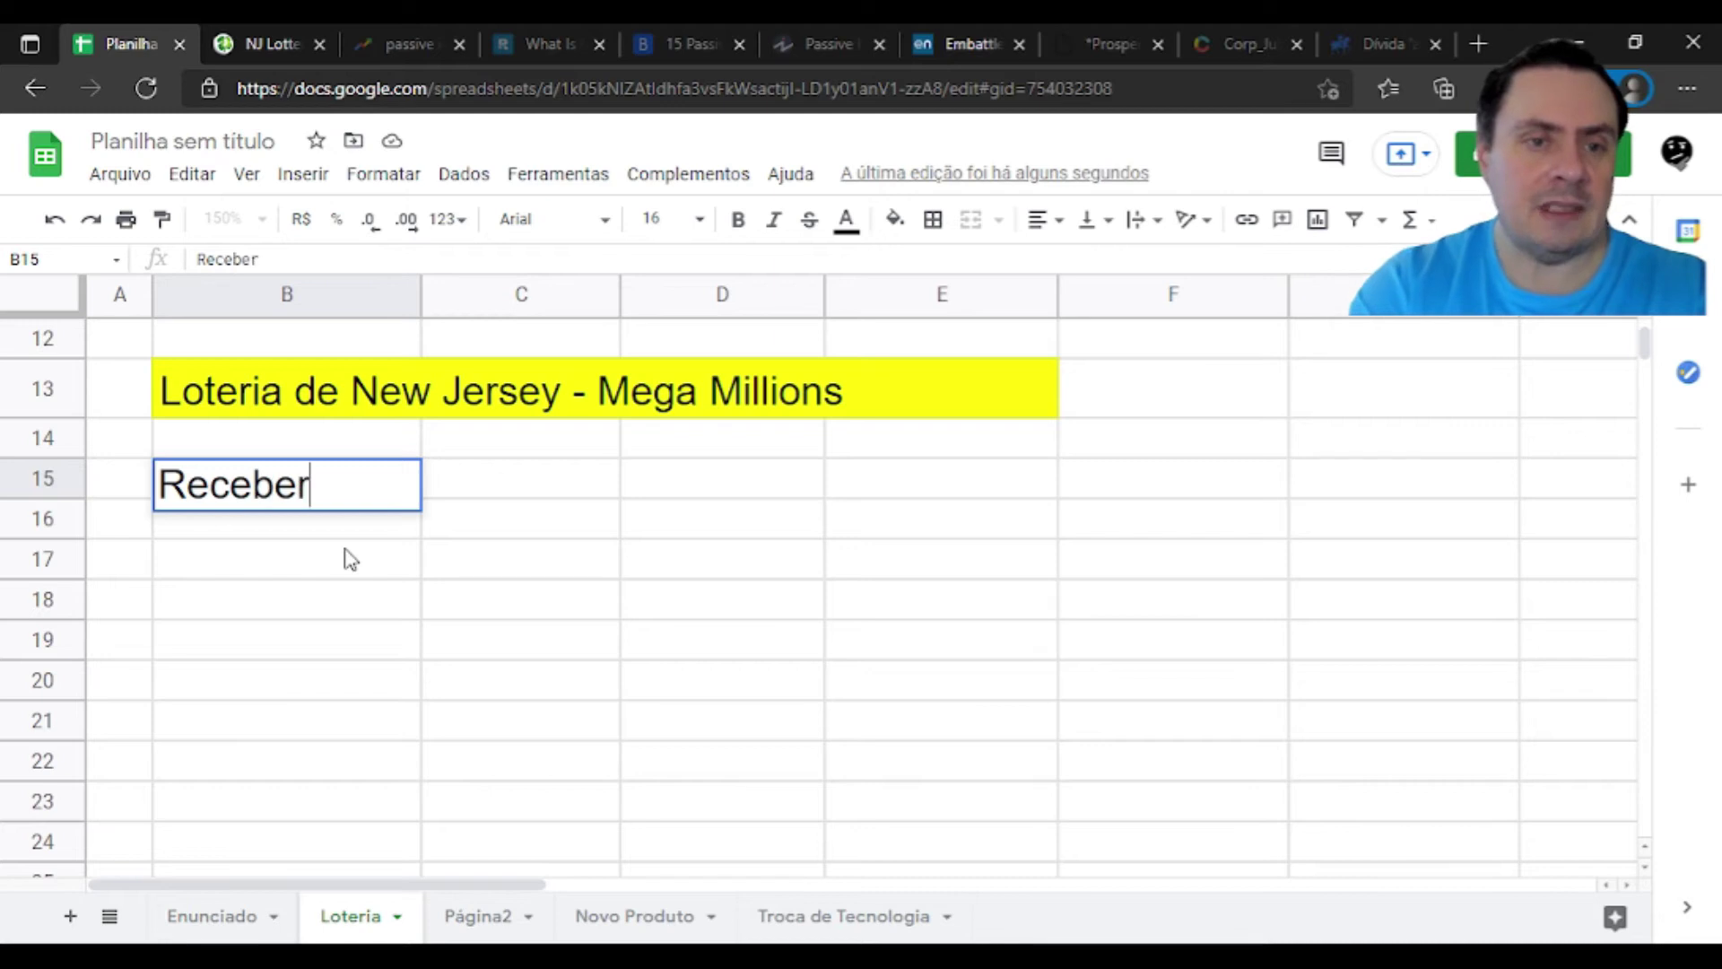
key(Tab)
text(405)
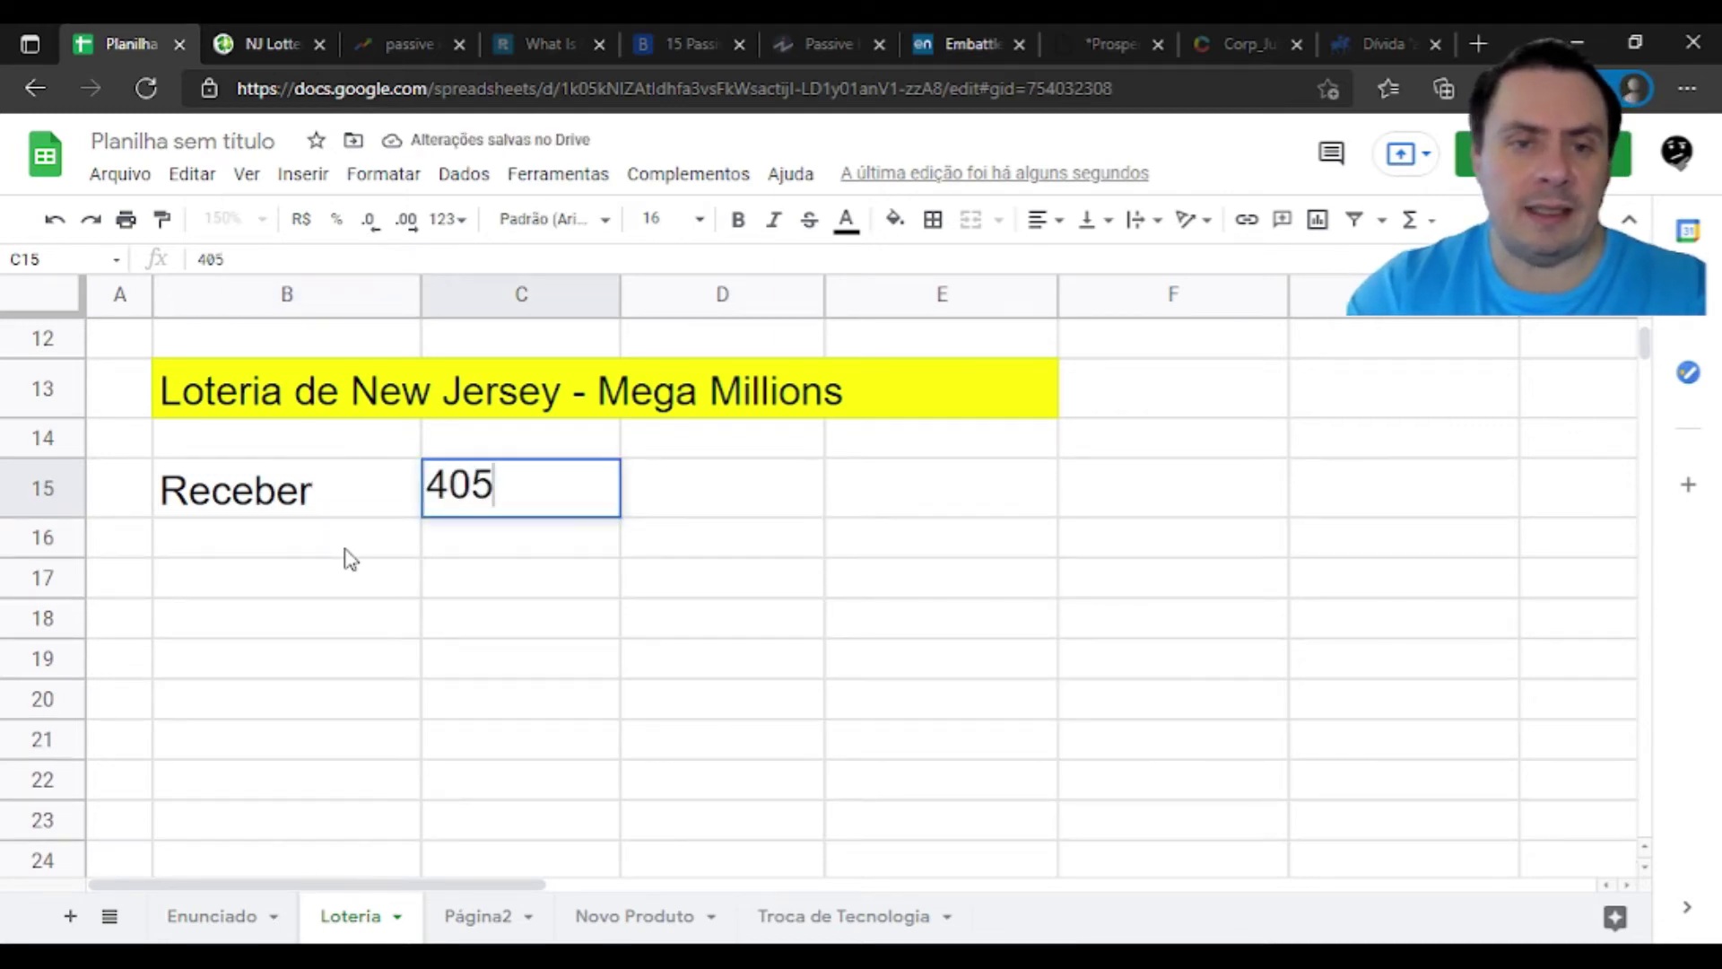
key(Tab)
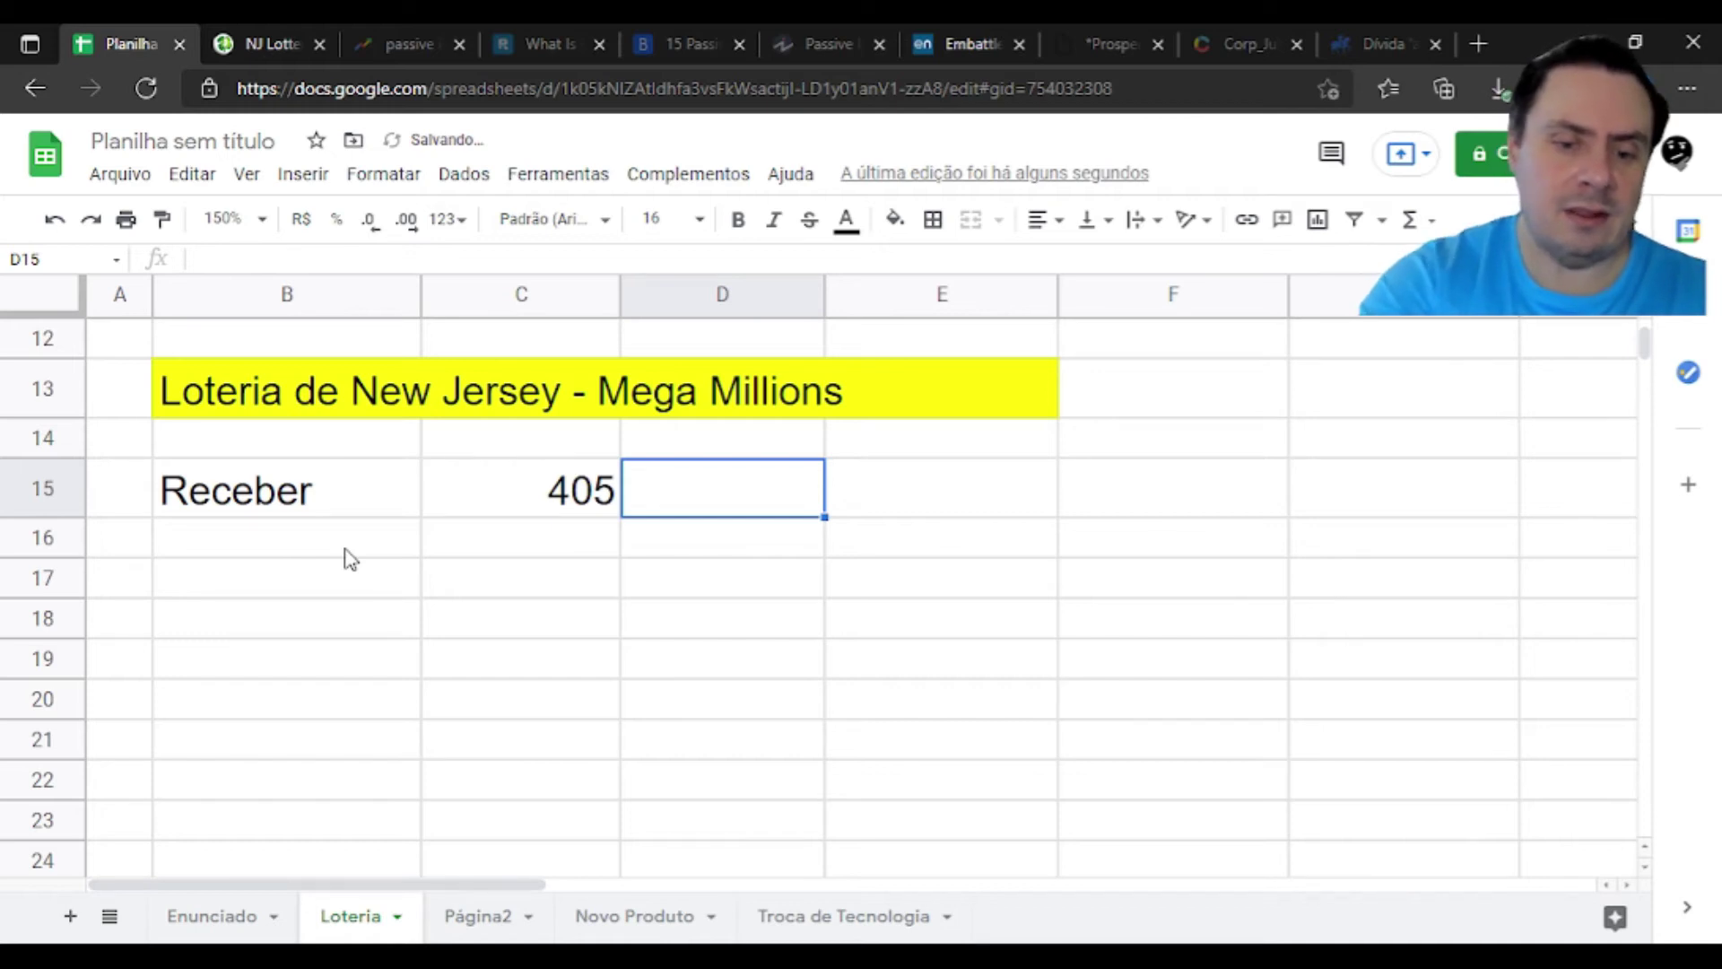
text(US$ mil)
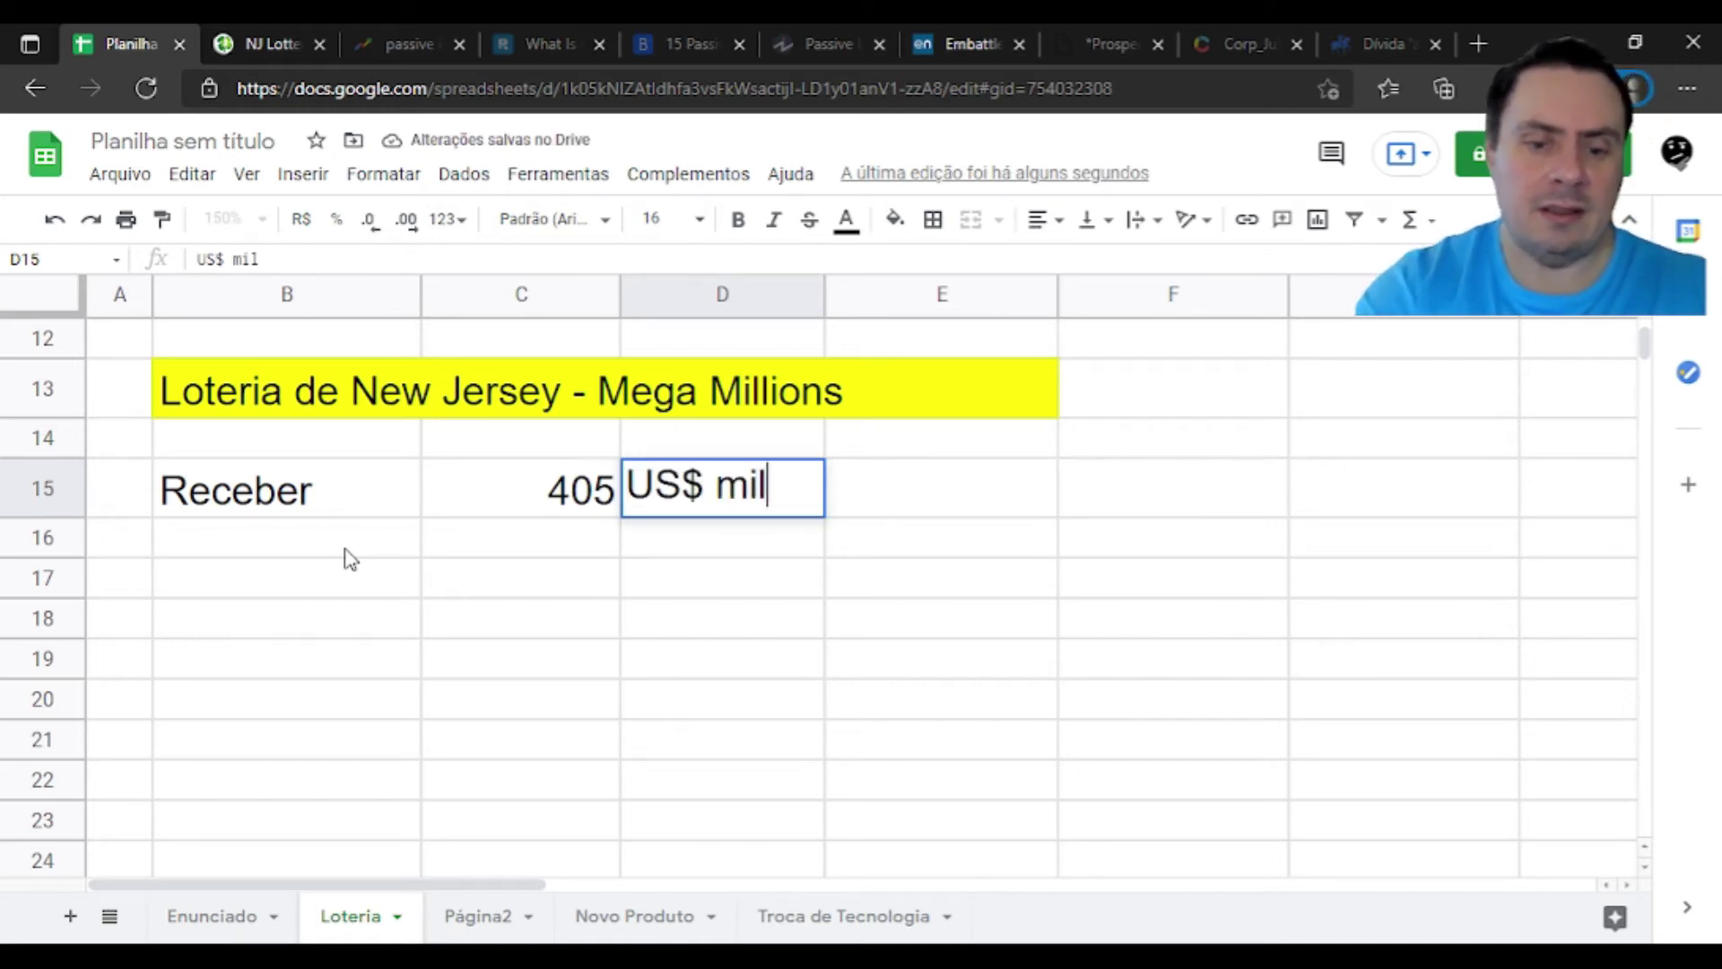
text(hões)
key(Return)
key(Left)
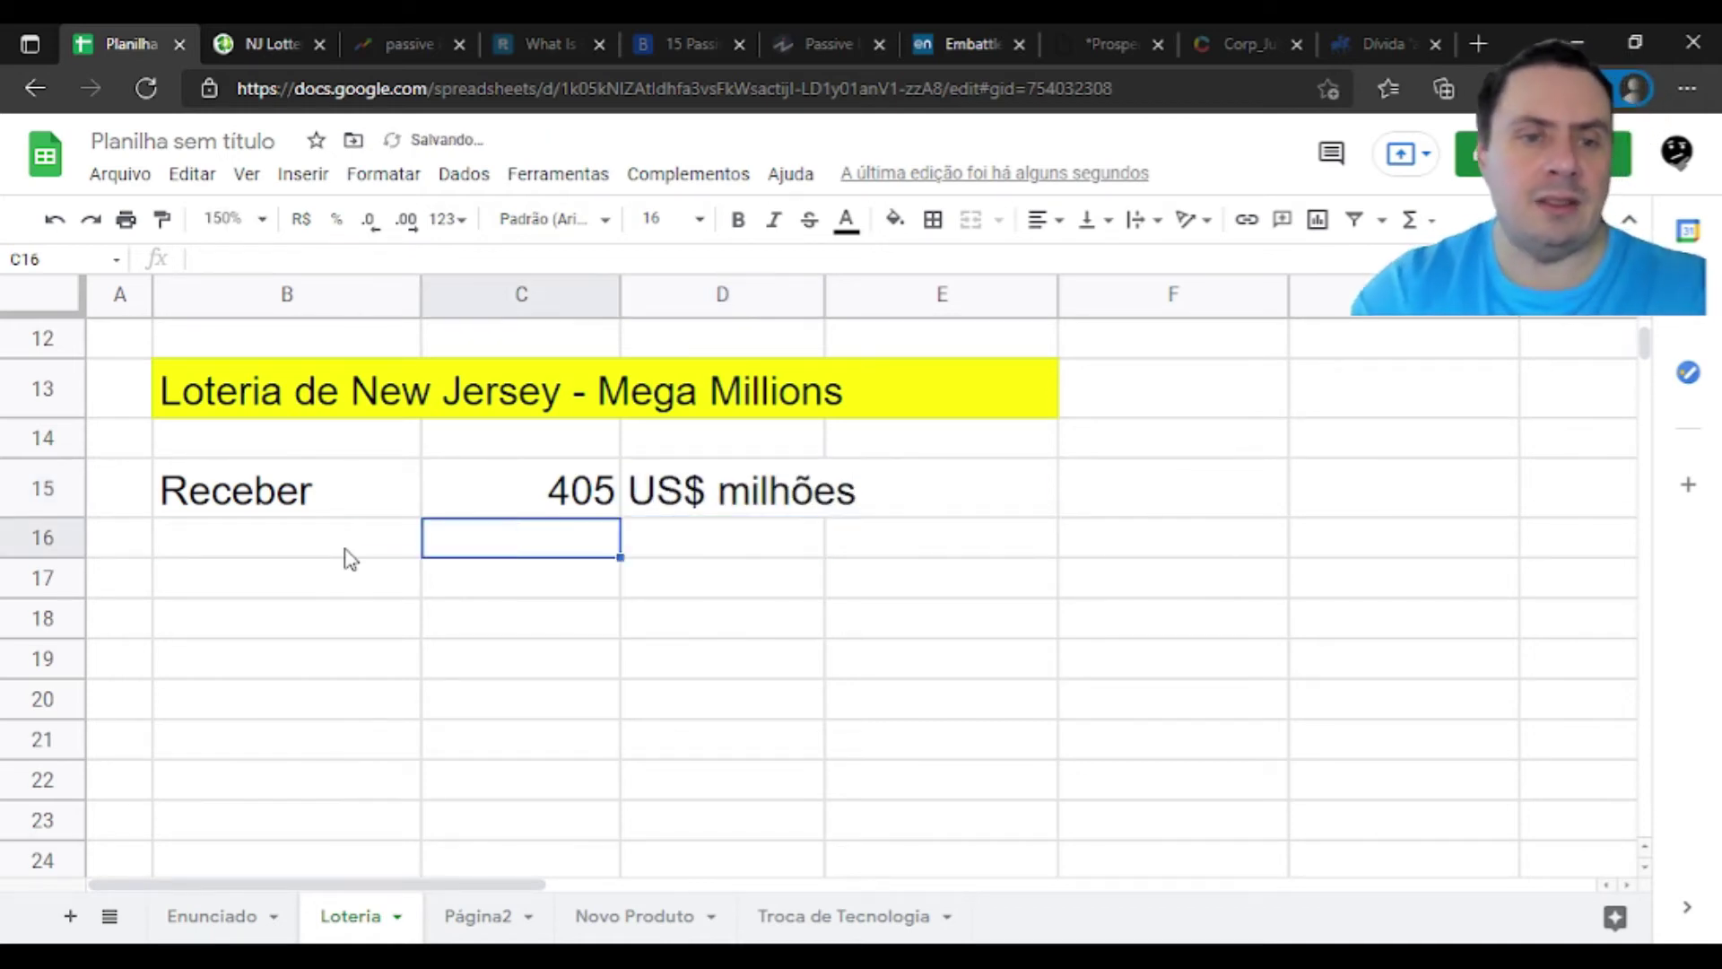
Enter the label "Número parcelas" in B16 and the value 30 in C16
click(350, 558)
key(Up)
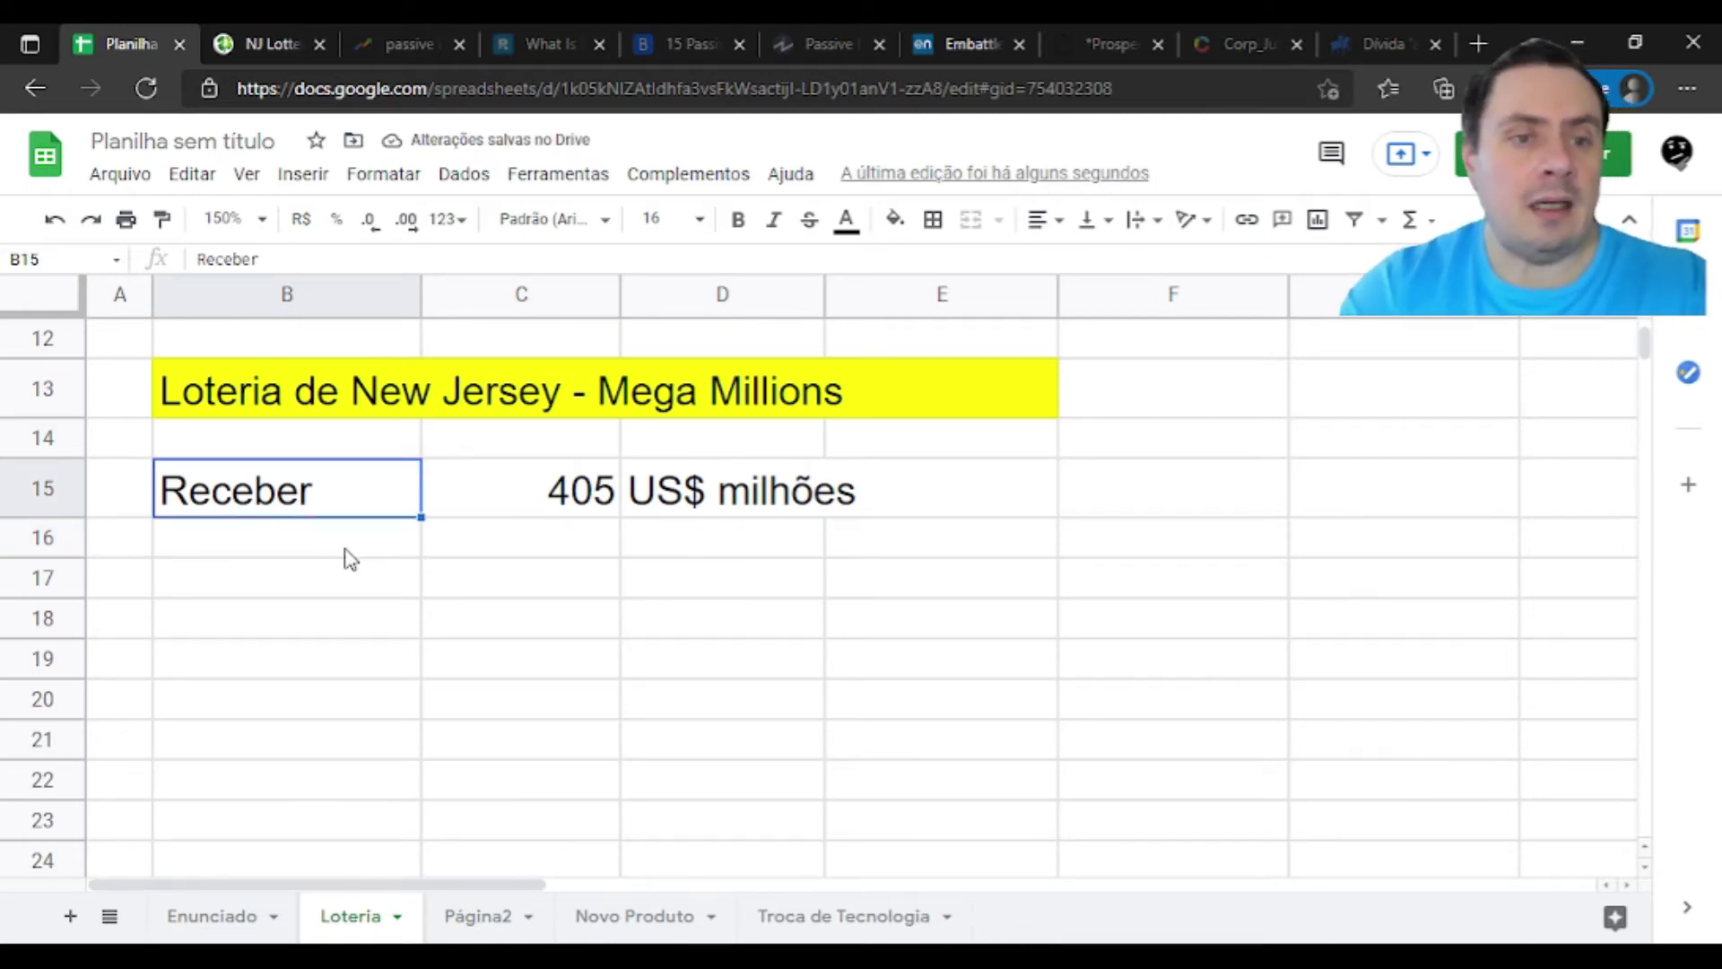
key(Down)
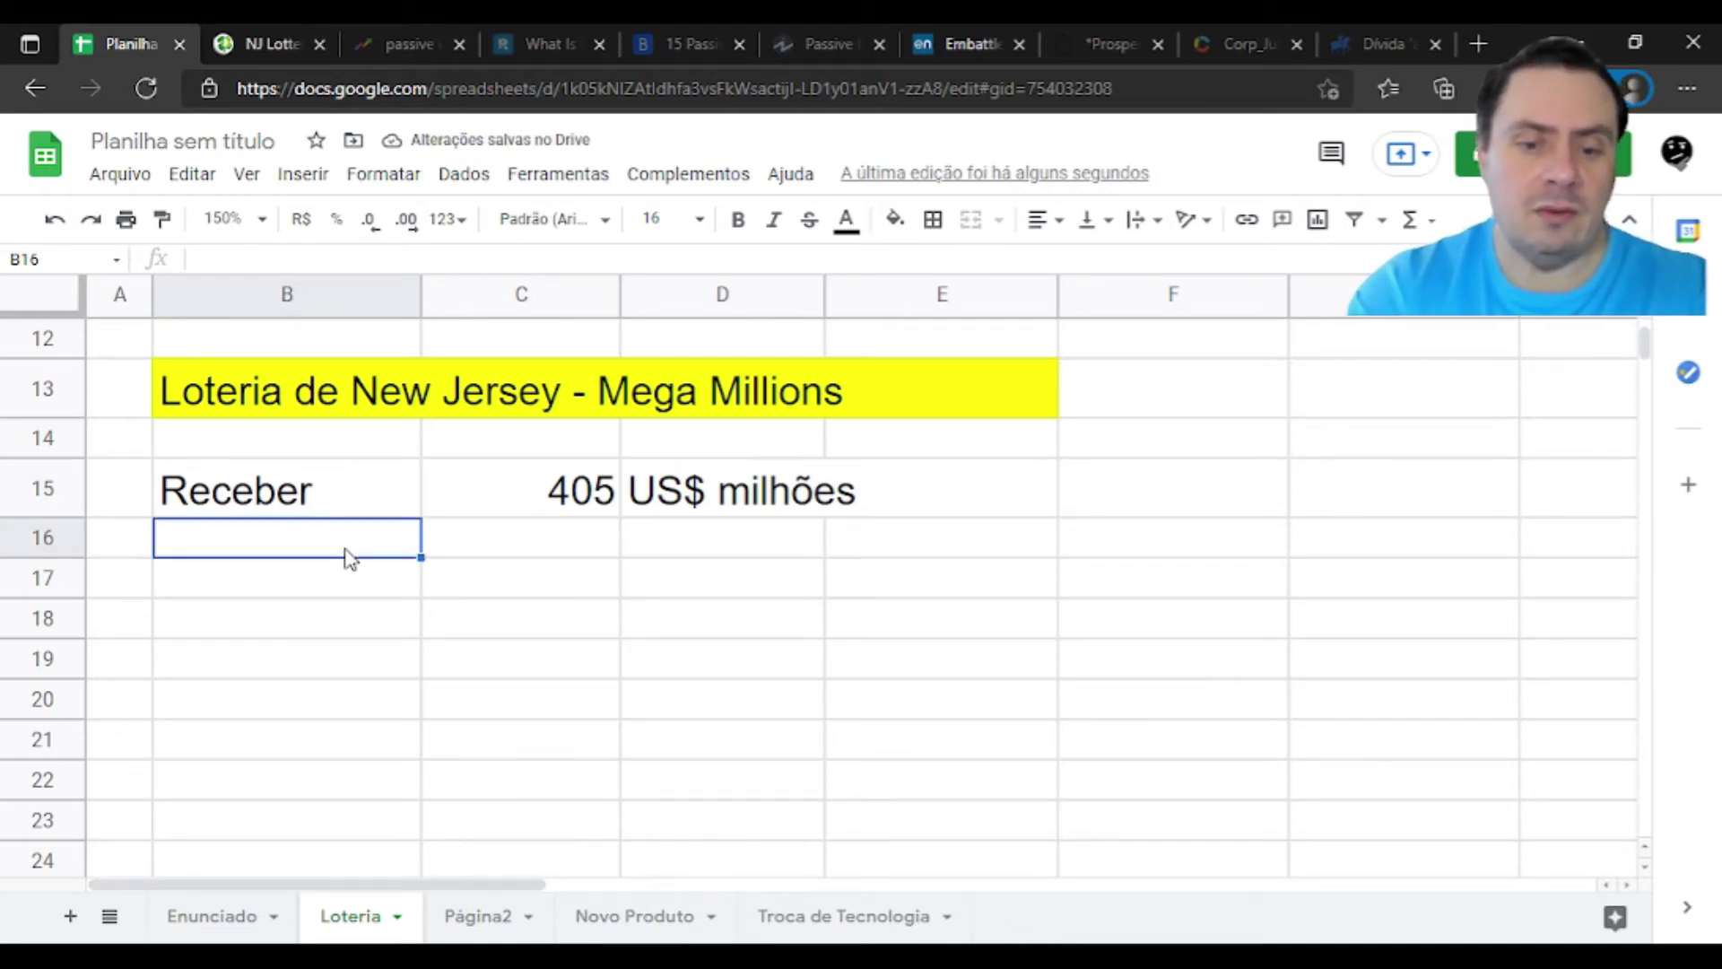
text(Número)
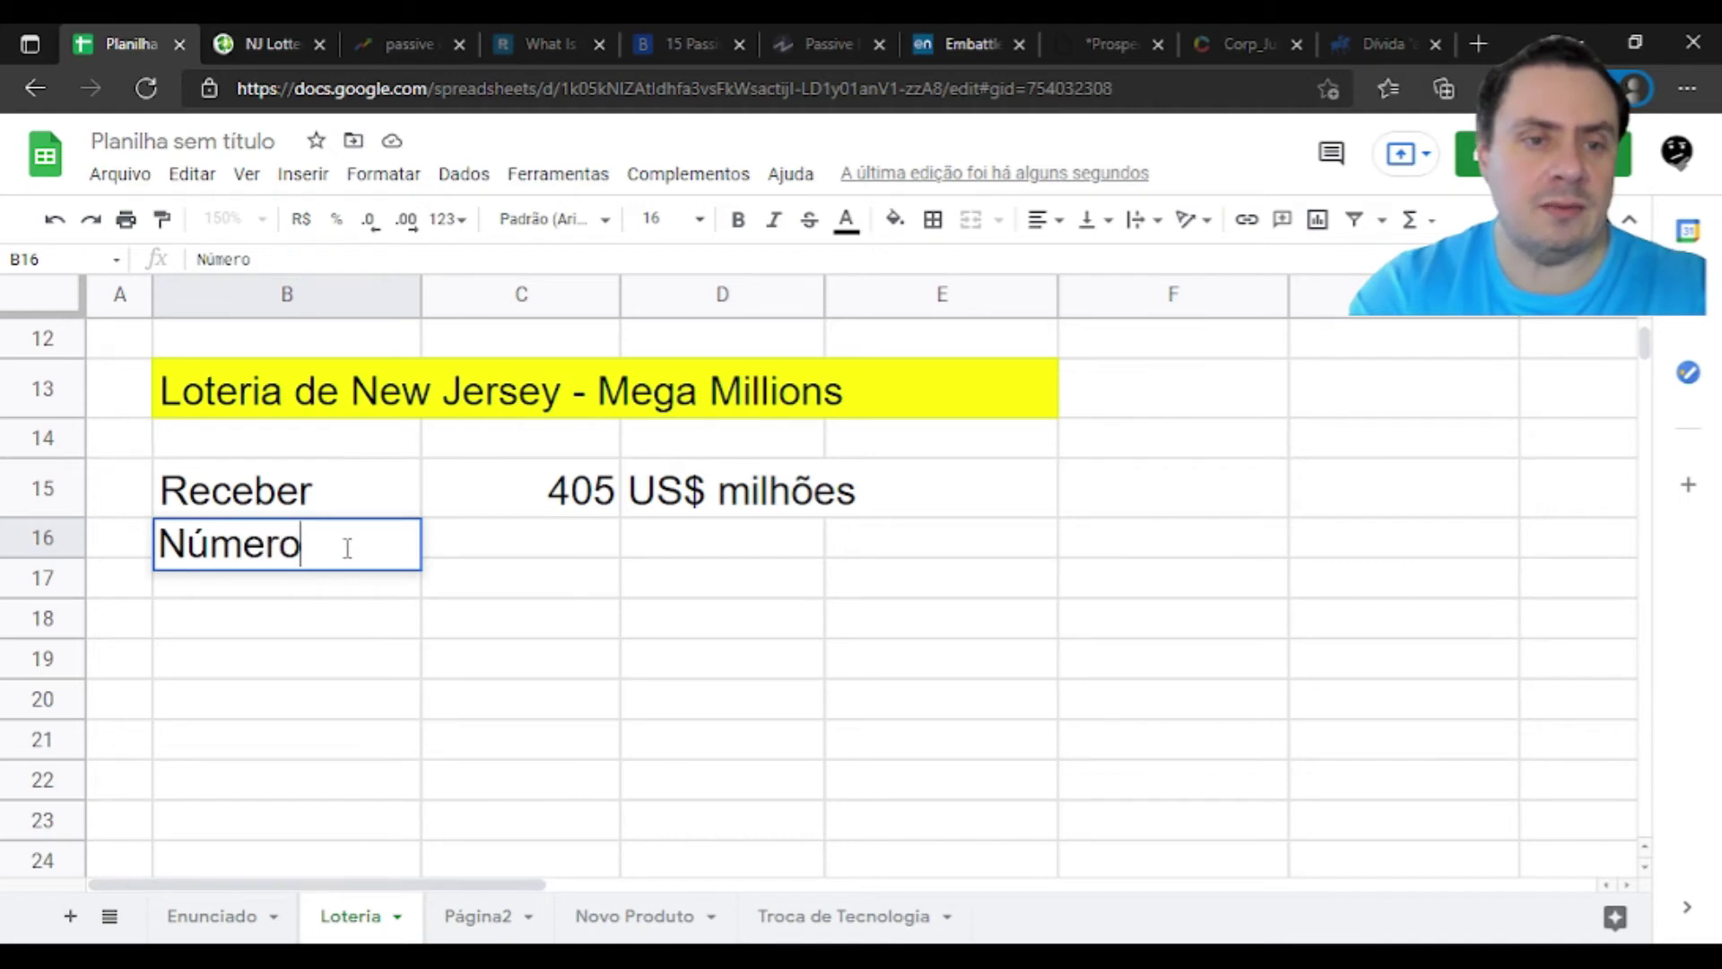
text( parcelas)
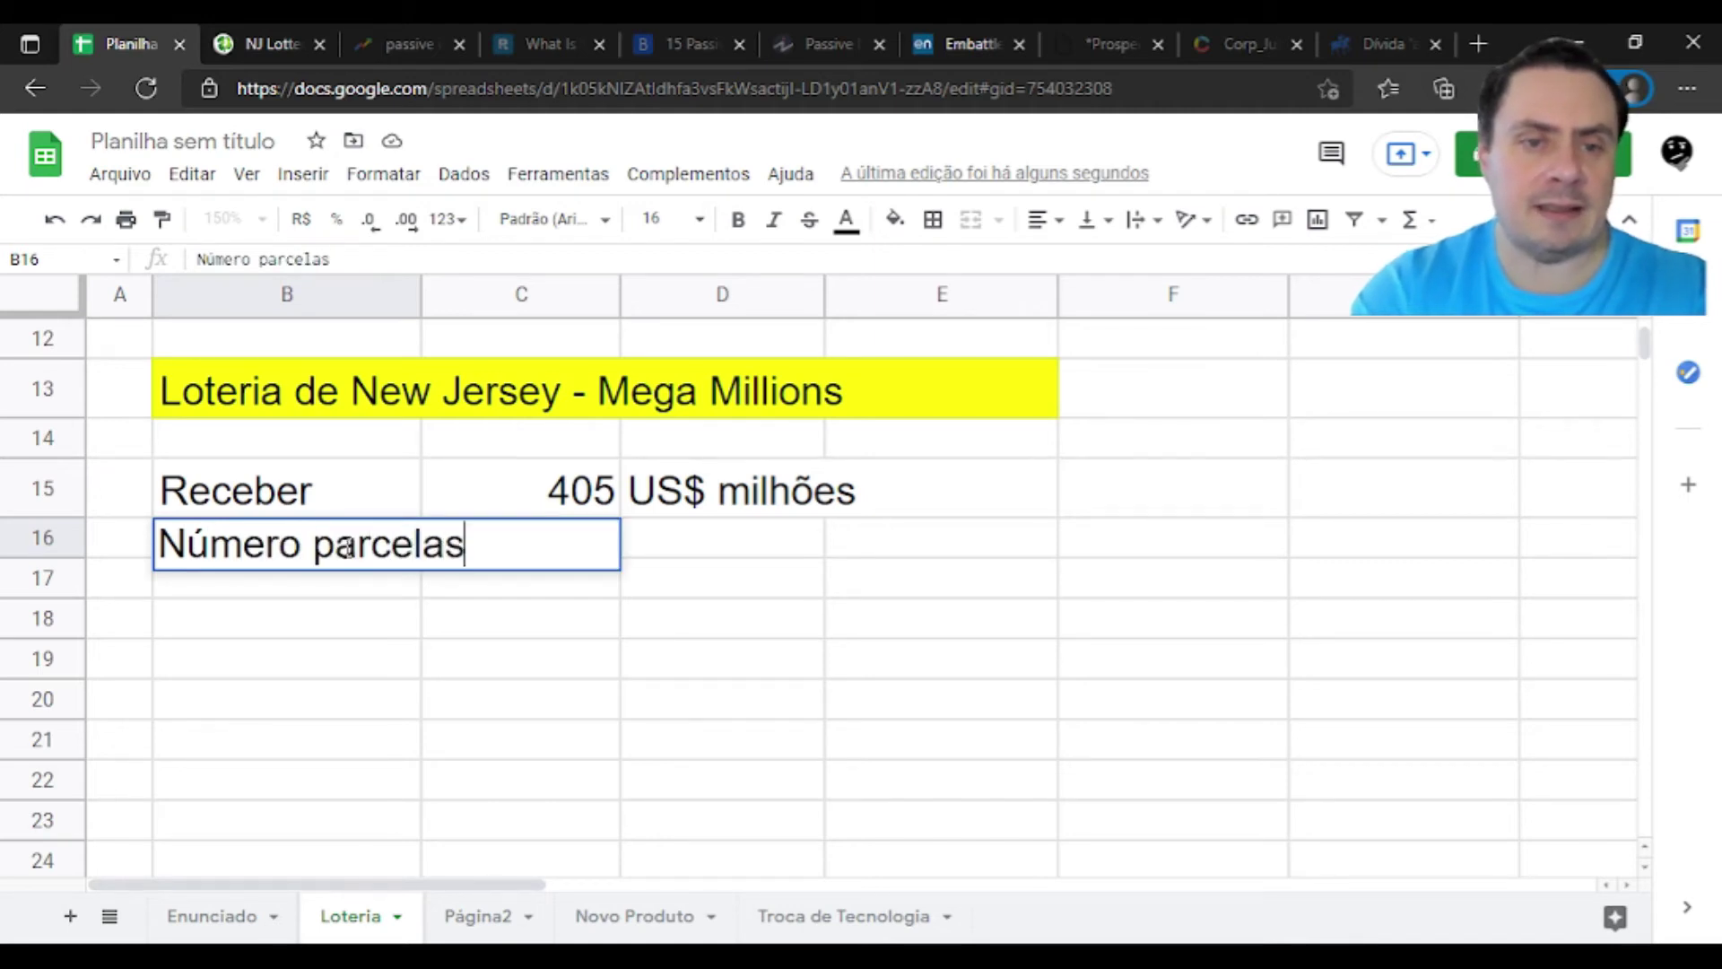
key(Return)
key(Up)
key(Right)
text(30)
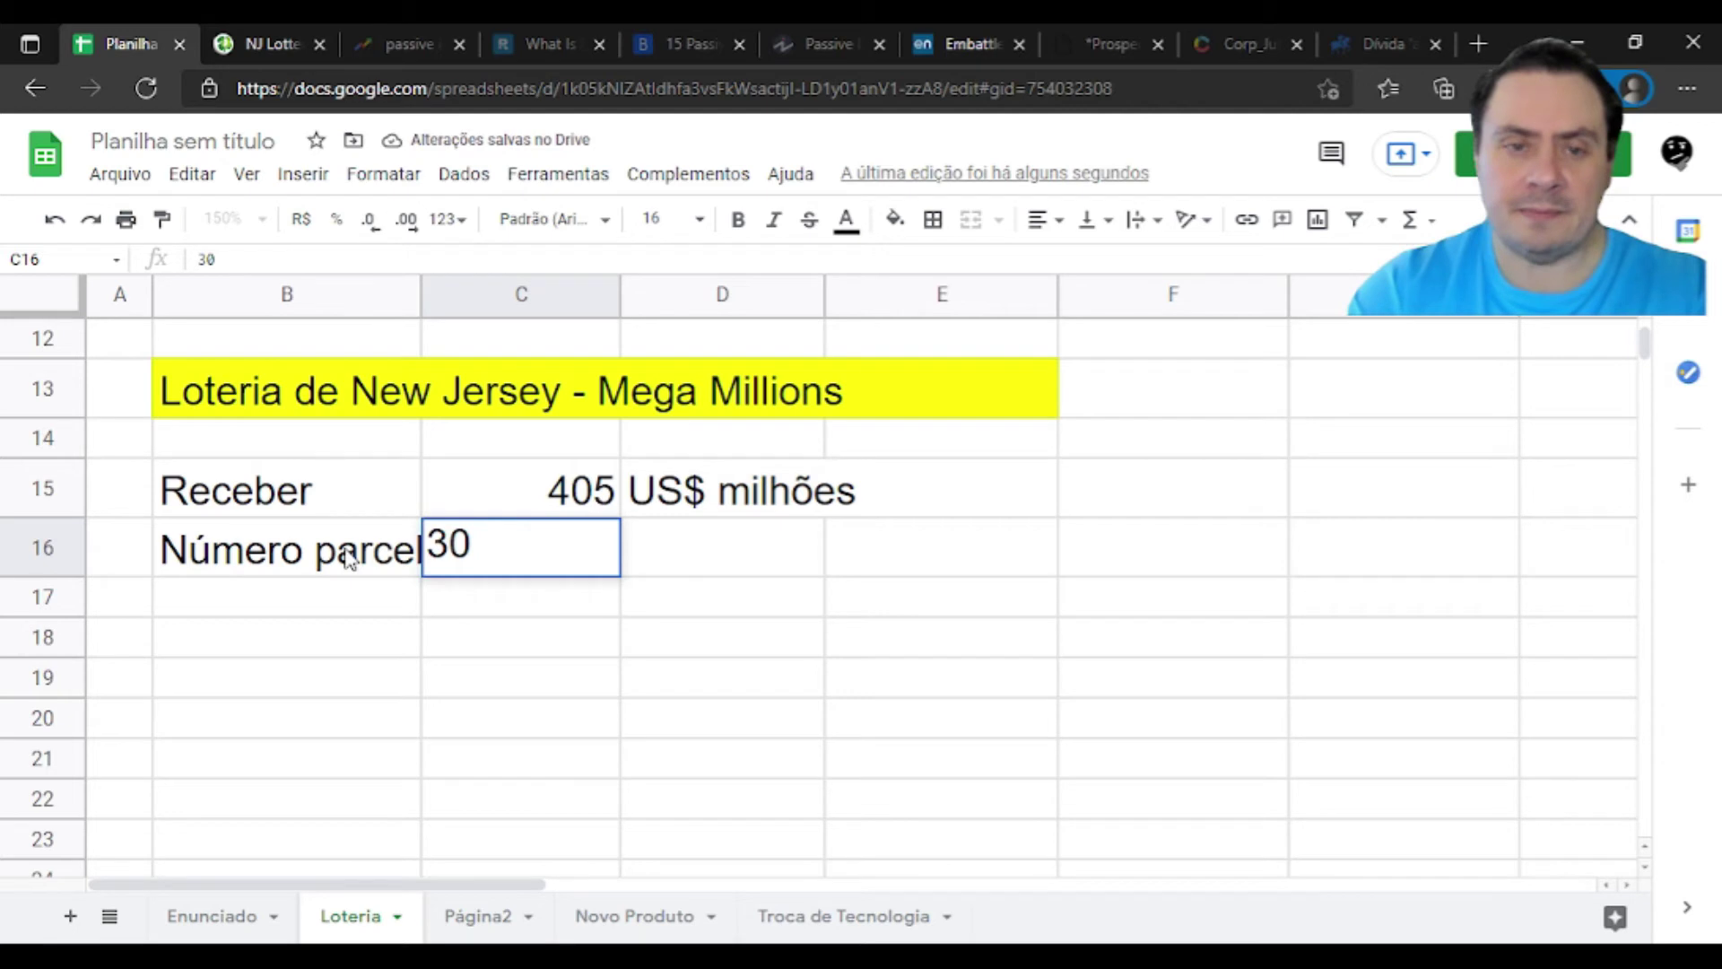
key(Tab)
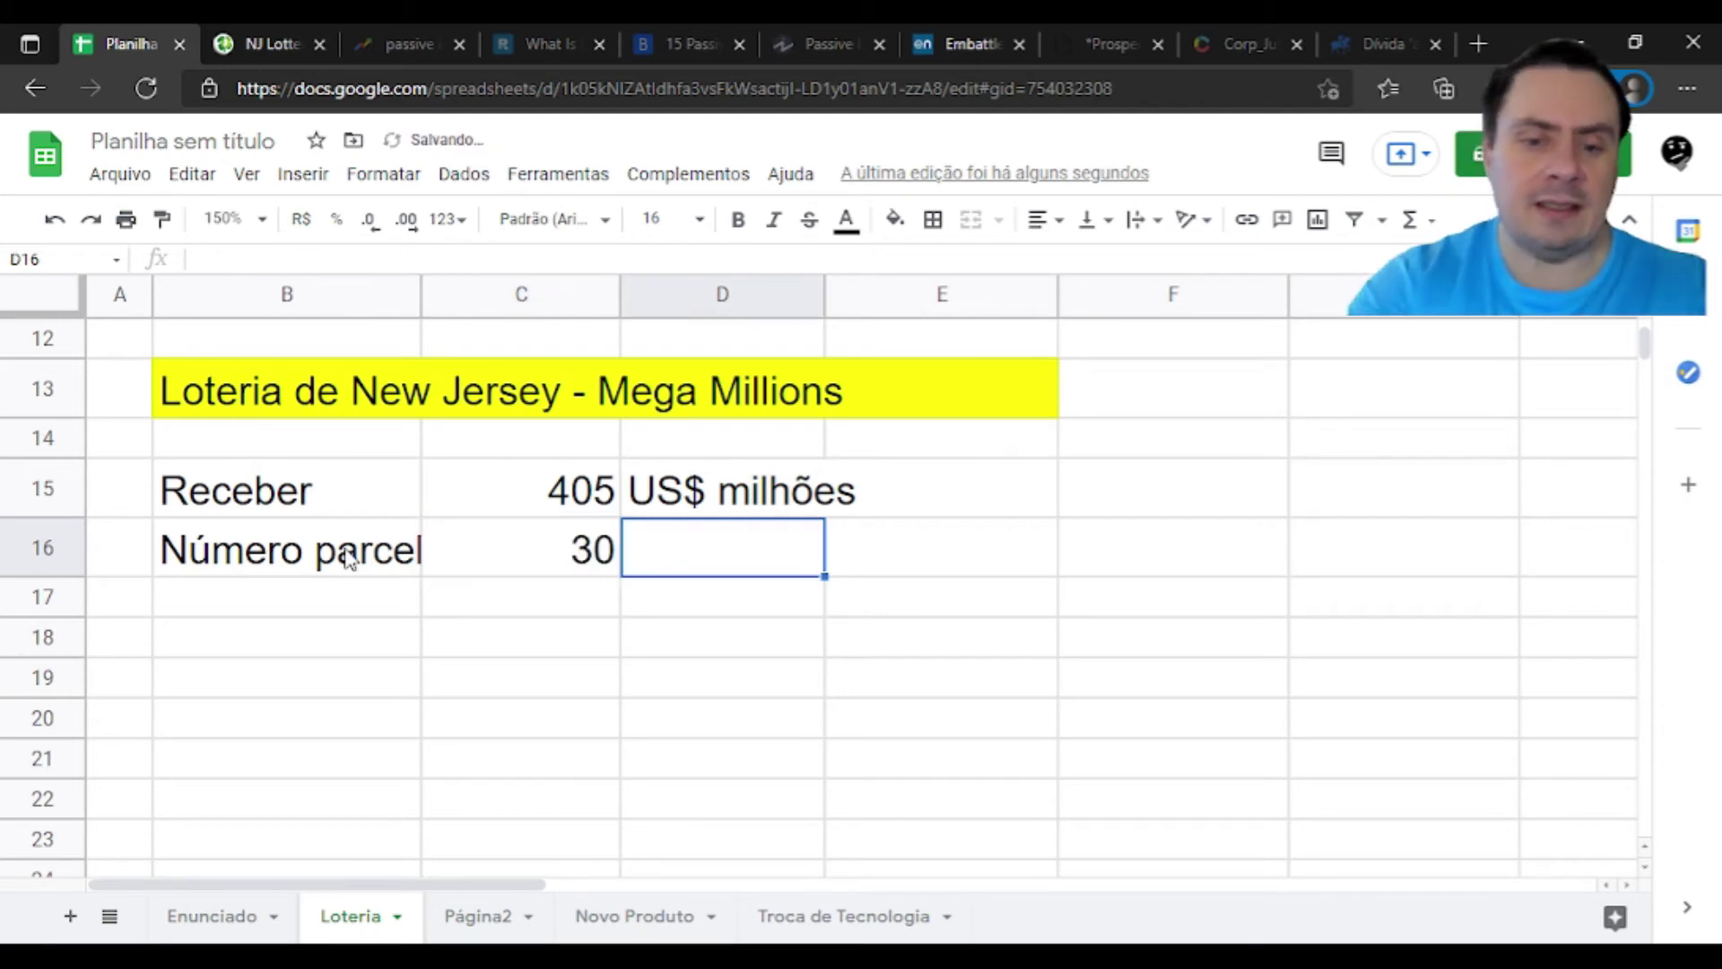
Enter the note "anuais, sendo a primeira à vista" in D16 and widen column B to fit the "Número parcelas" label
text(anuais)
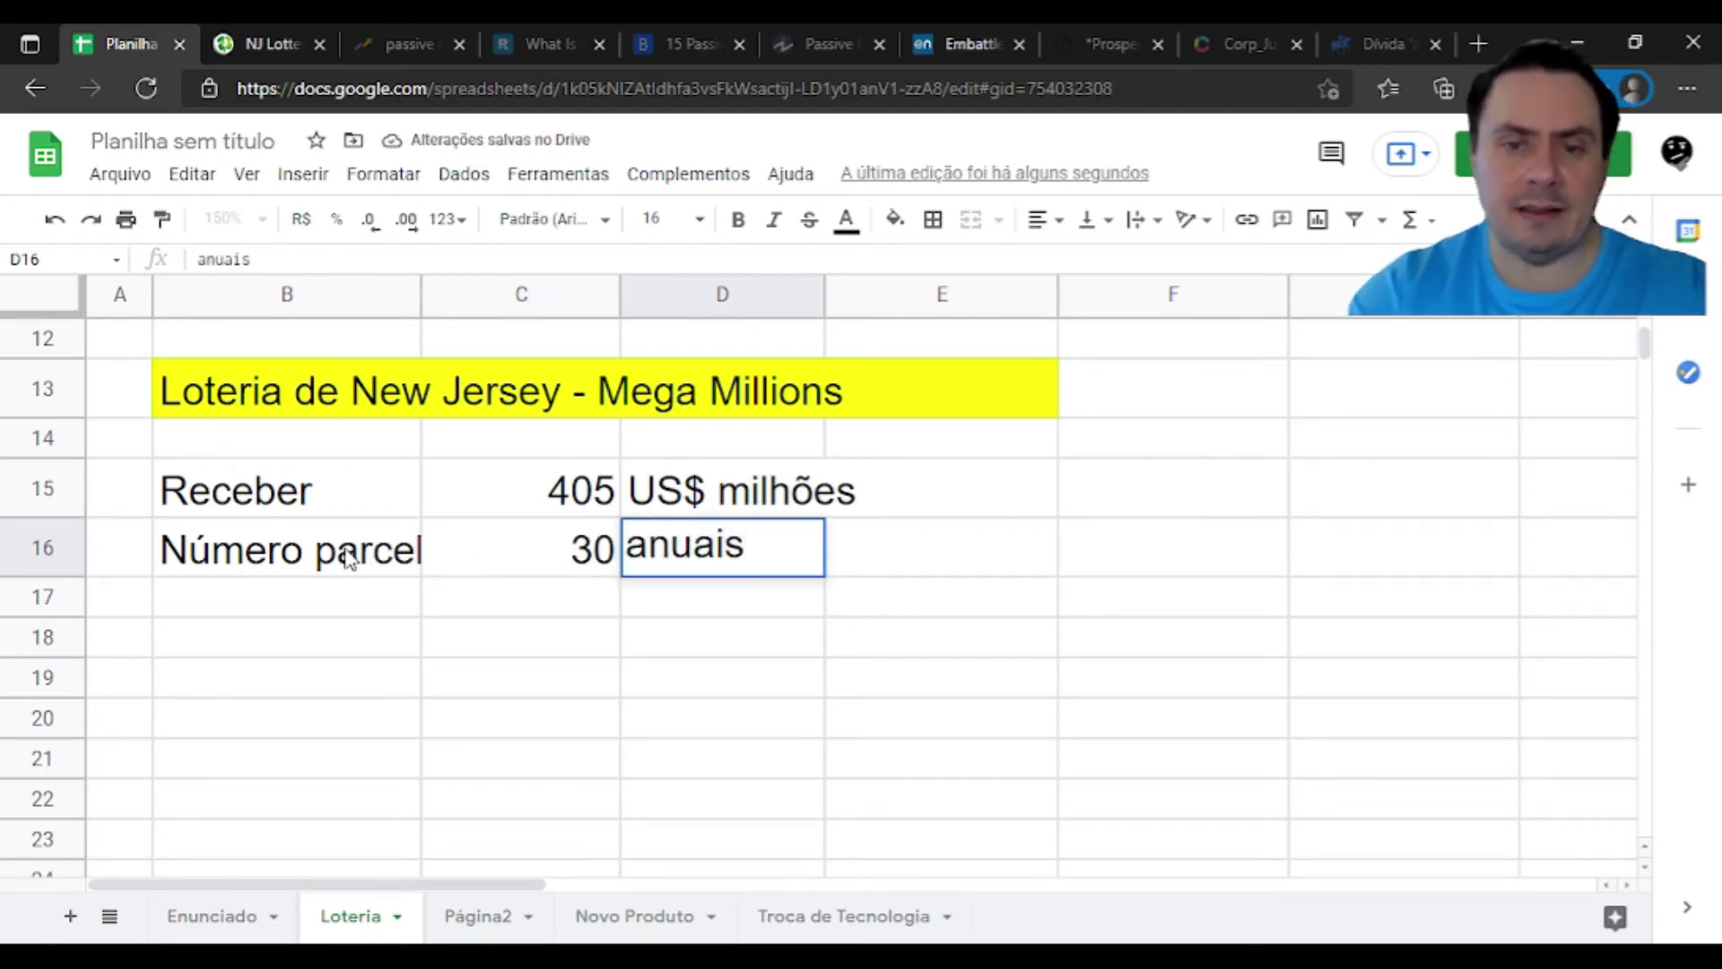
text(, se)
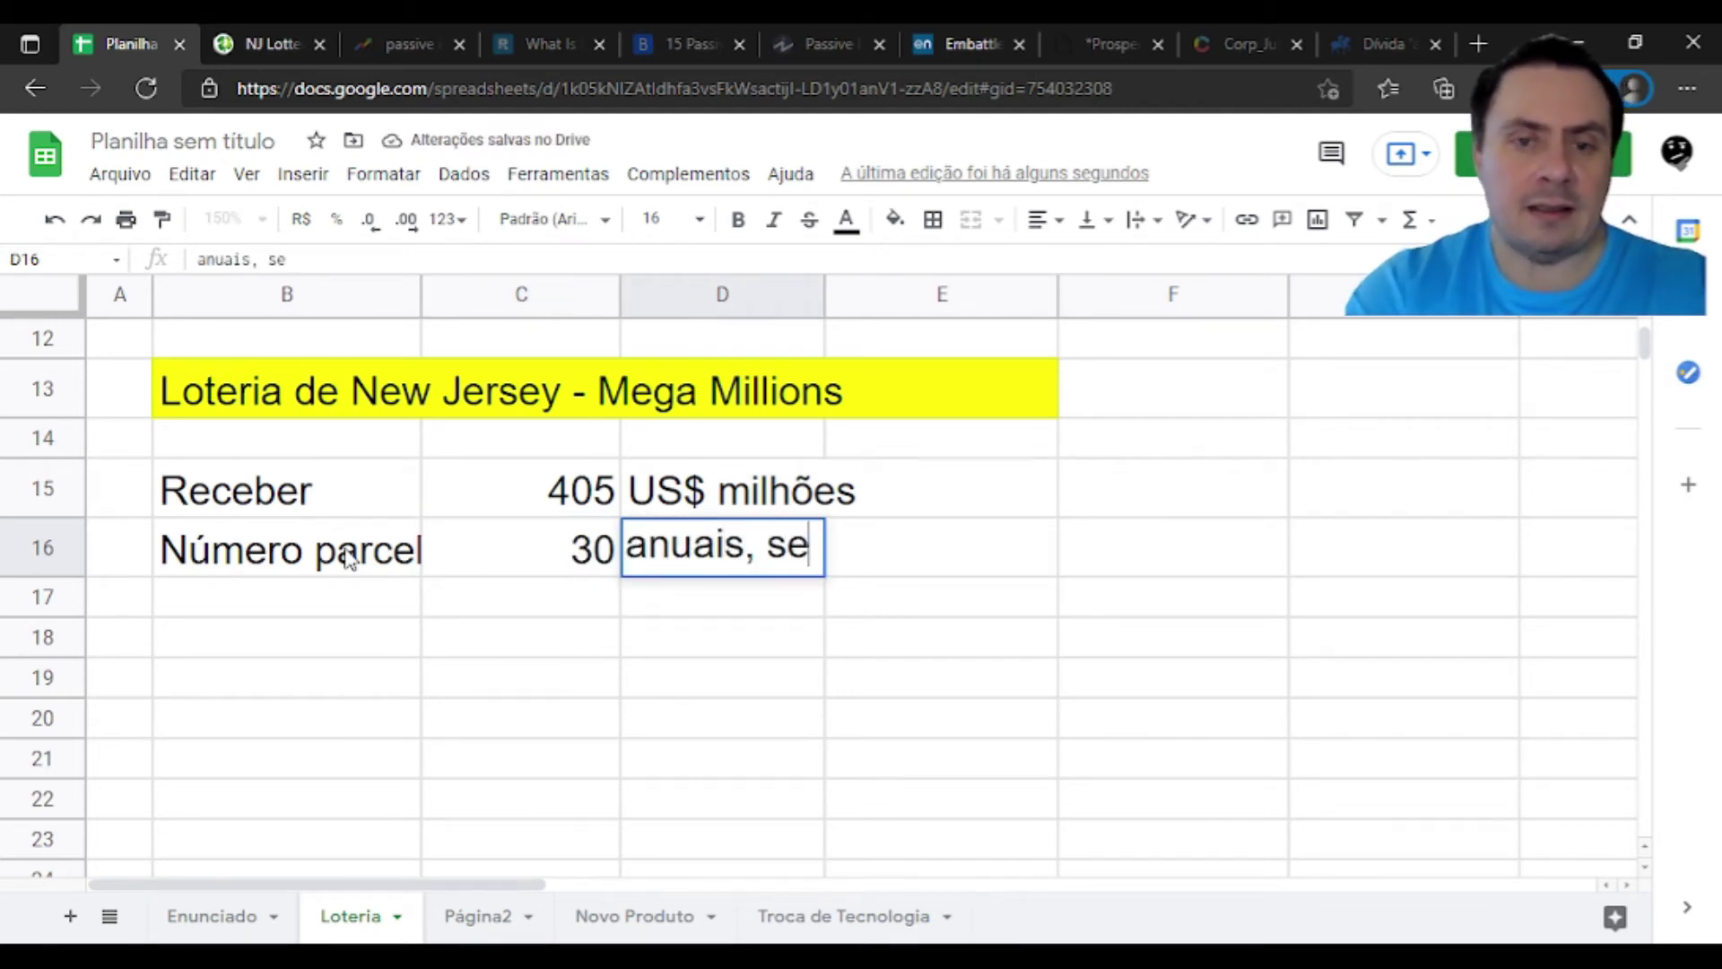
text(ndo a primeira)
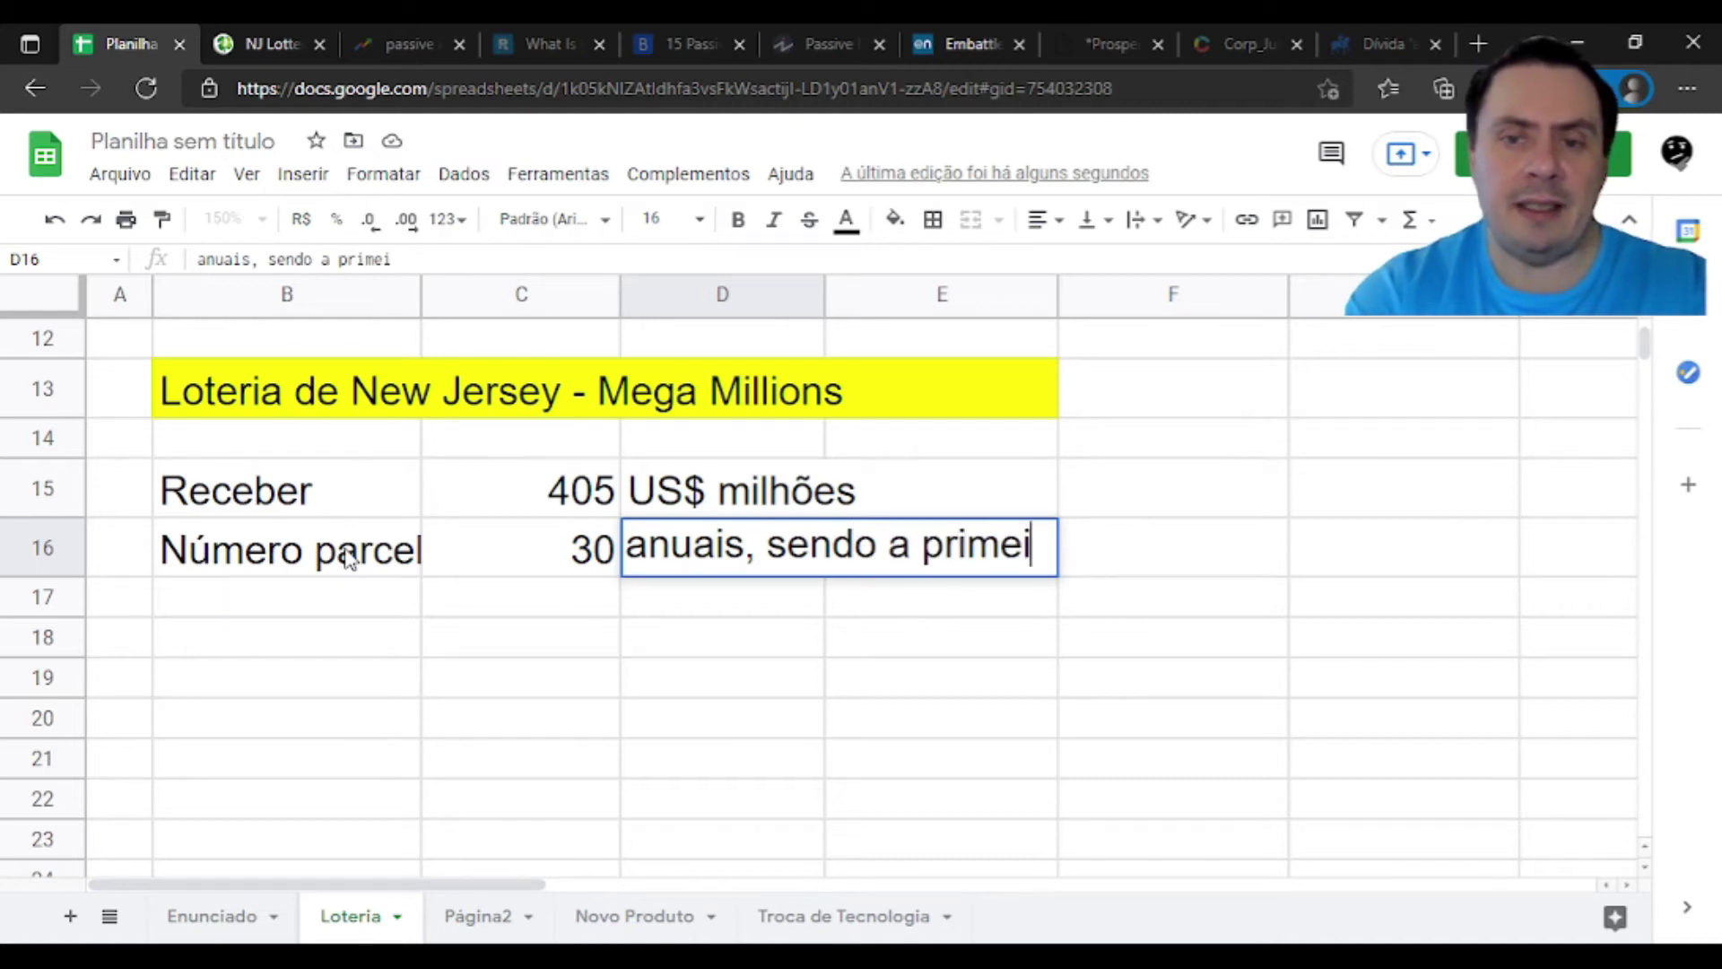
key(BackSpace)
text(ra )
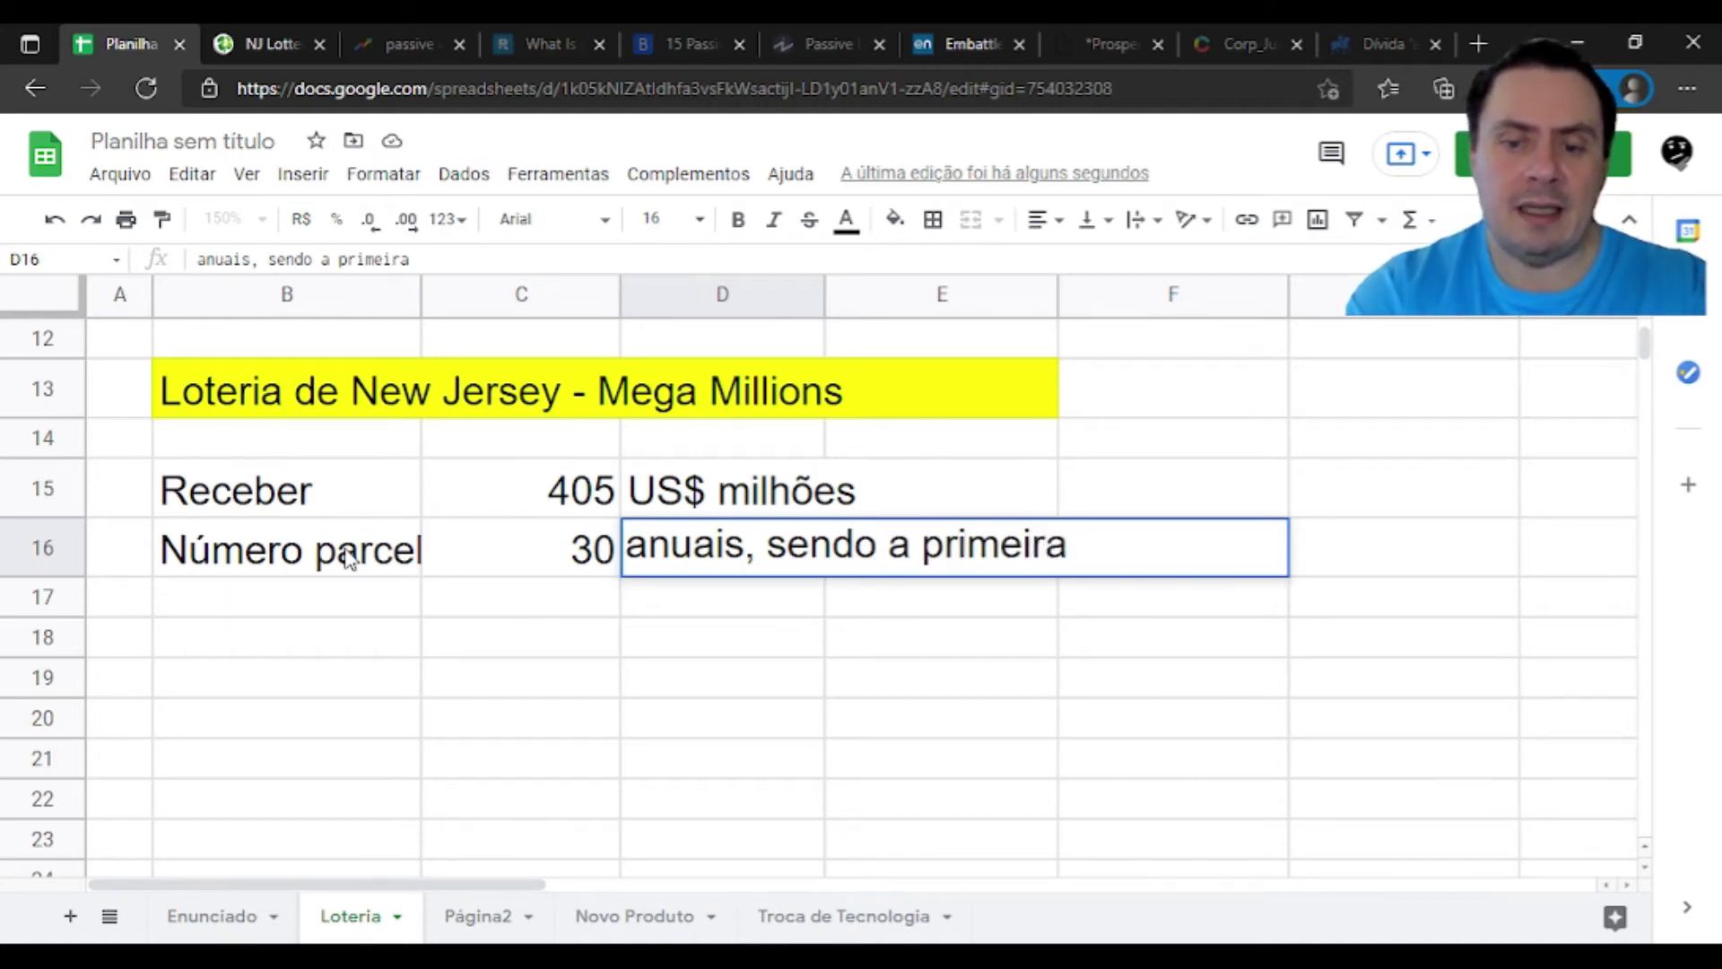
text(à vista)
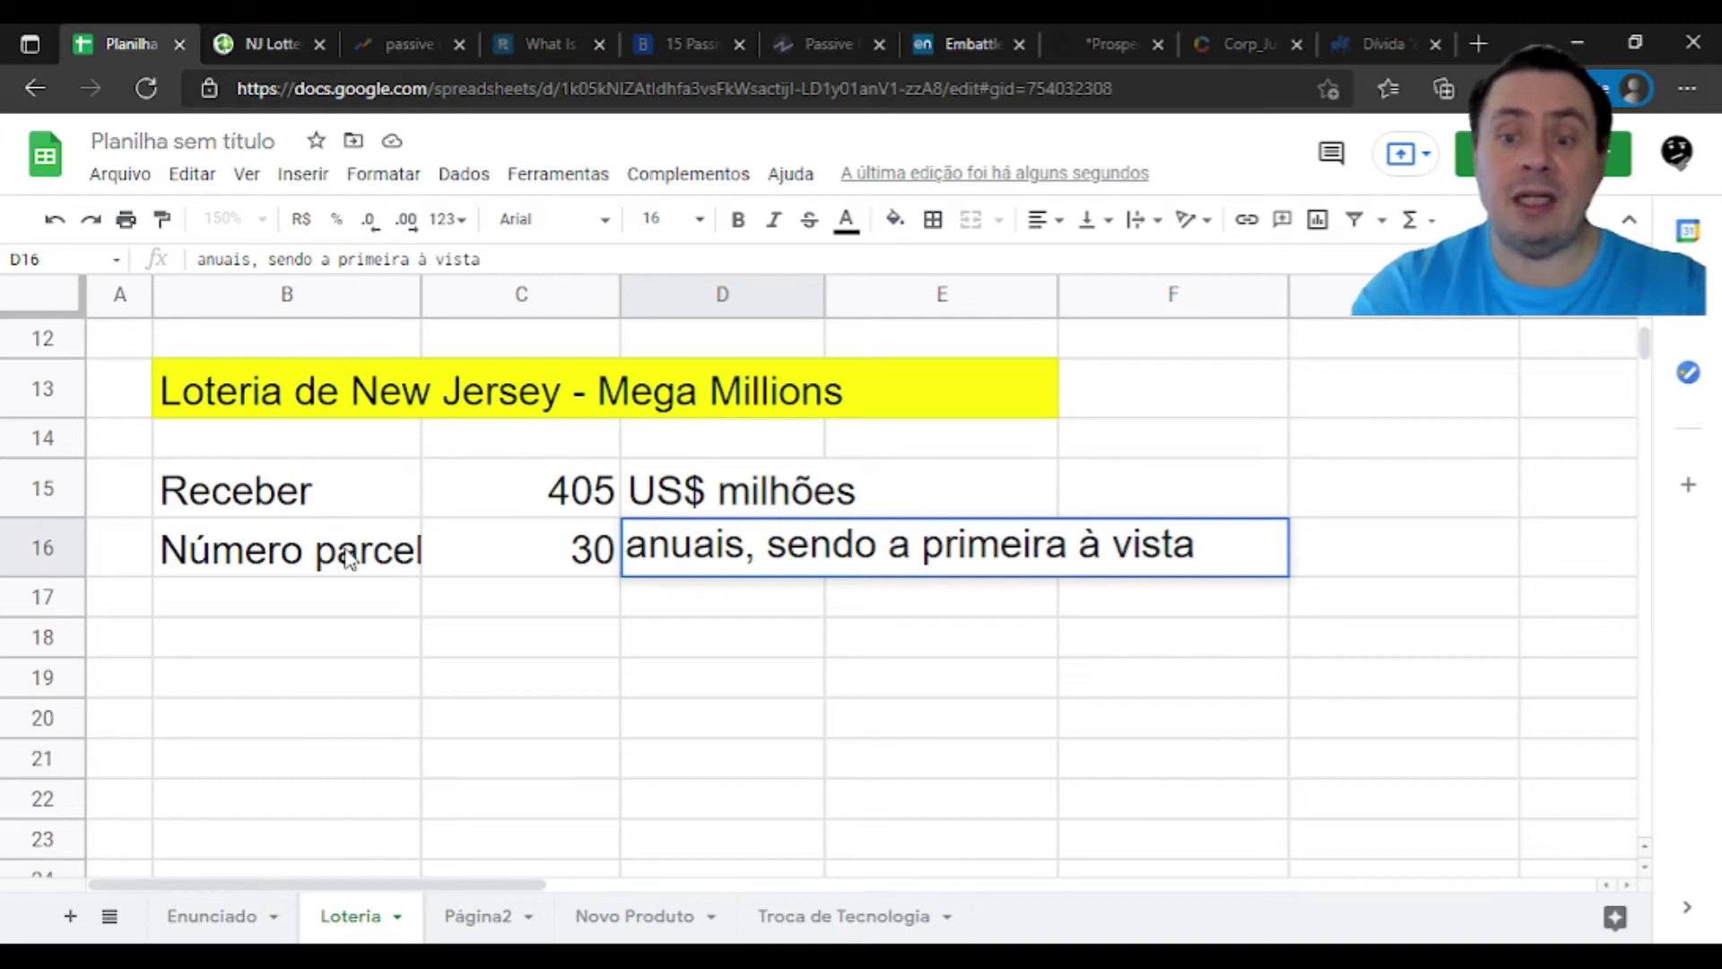
key(Return)
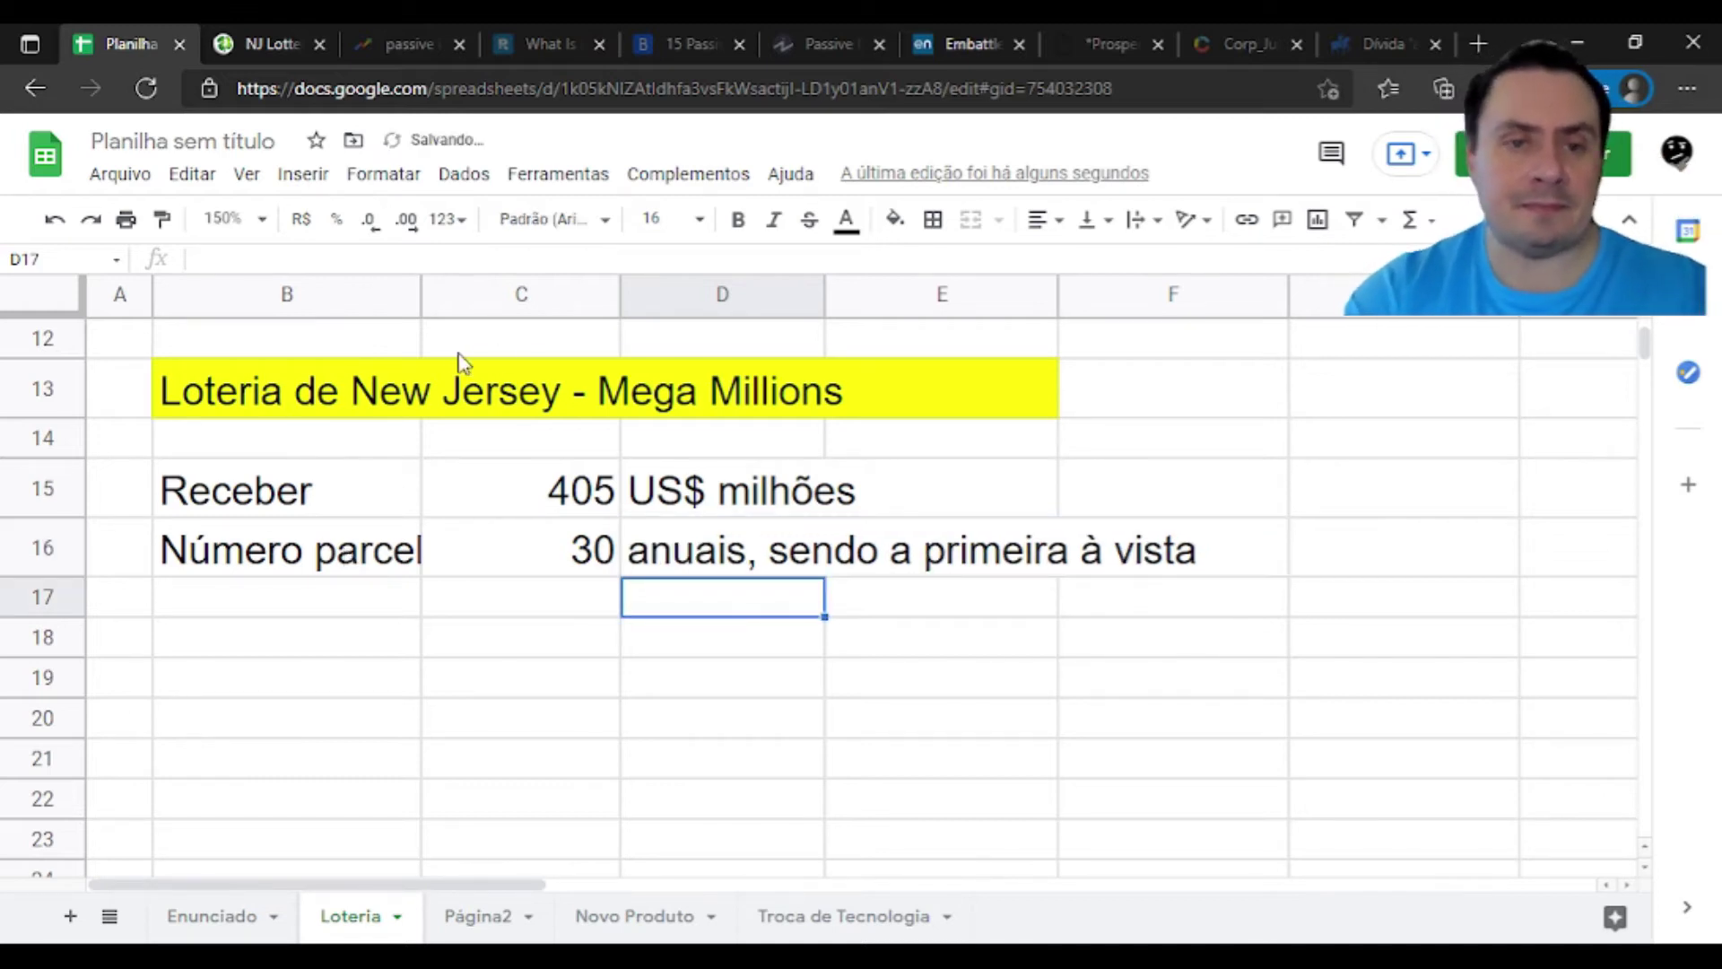
drag(419, 298, 484, 355)
click(362, 599)
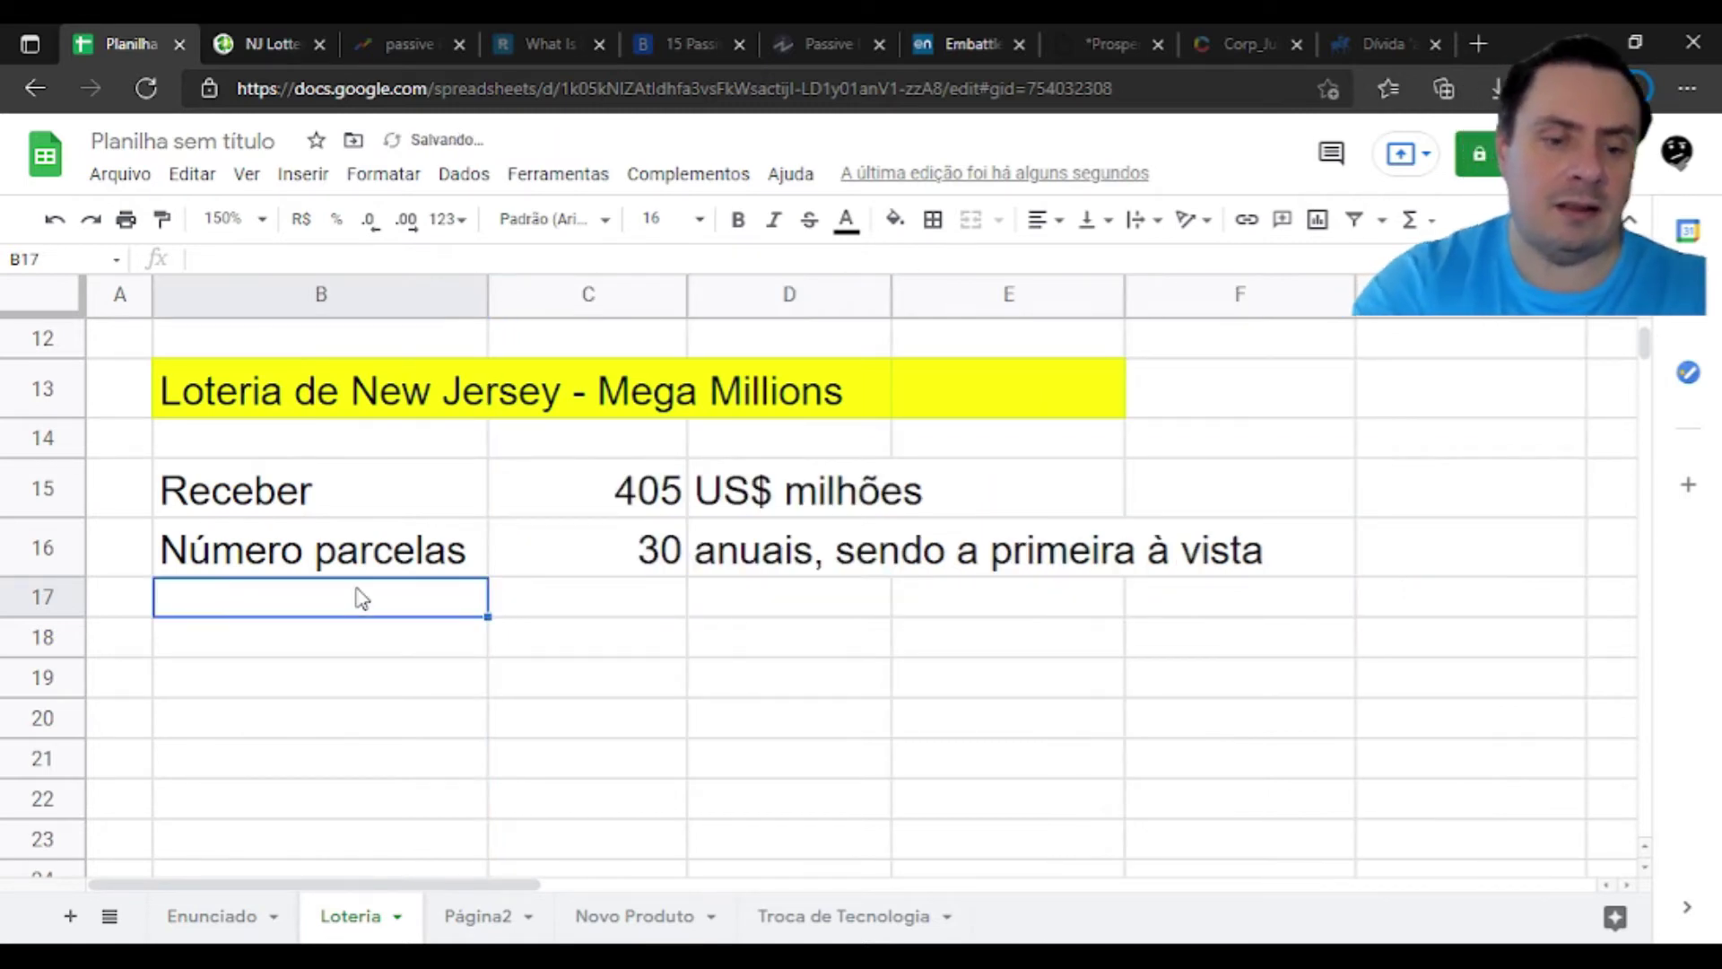
Enter the label "Parcela" in B17 and calculate the installment in C17 with =C15/C16
text(V)
key(BackSpace)
text(Parc)
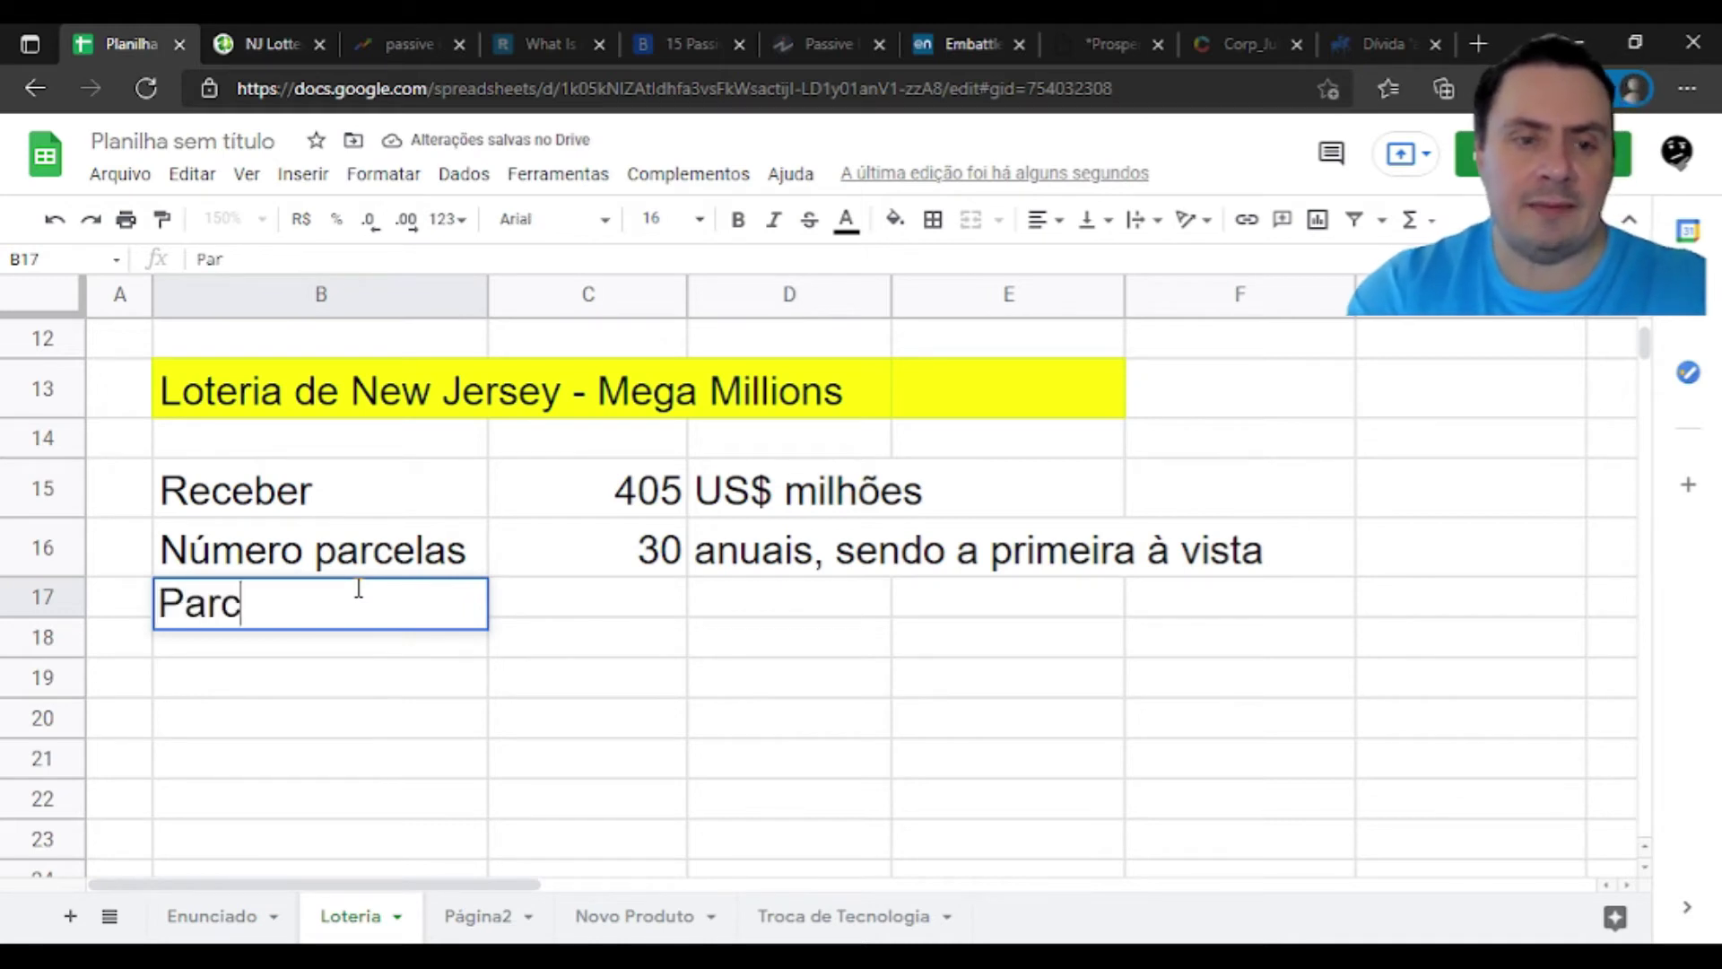
text(ela)
key(Tab)
text(=)
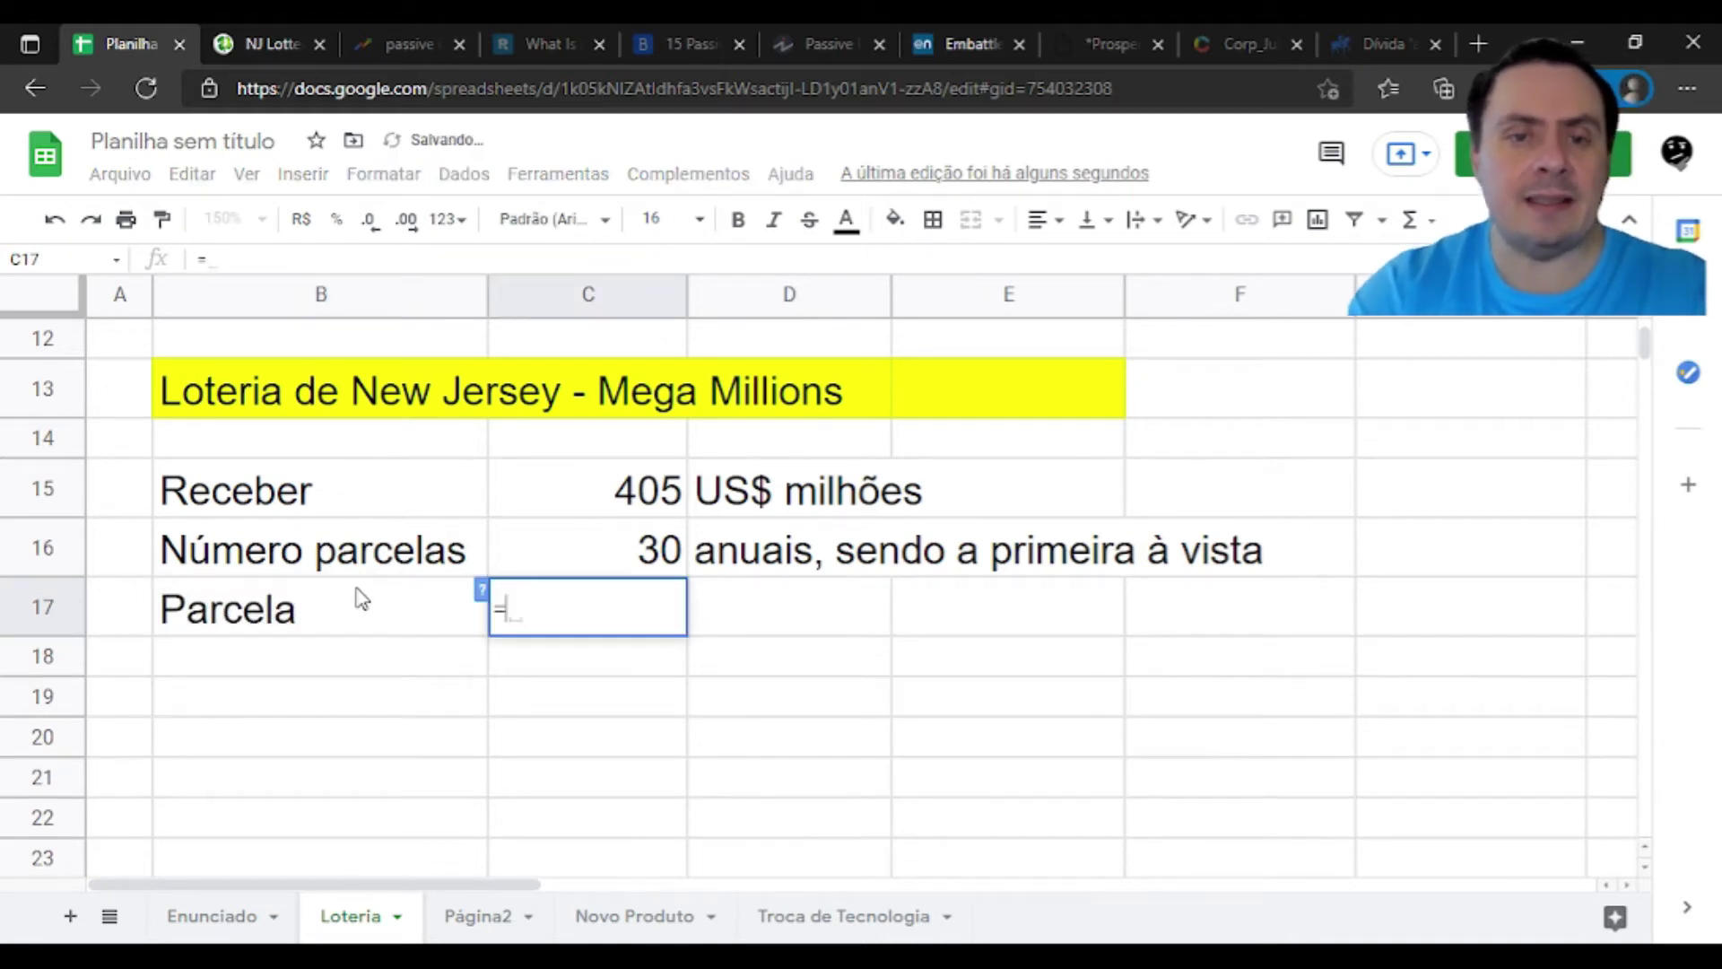
key(Up)
key(Up)
text(/)
key(Up)
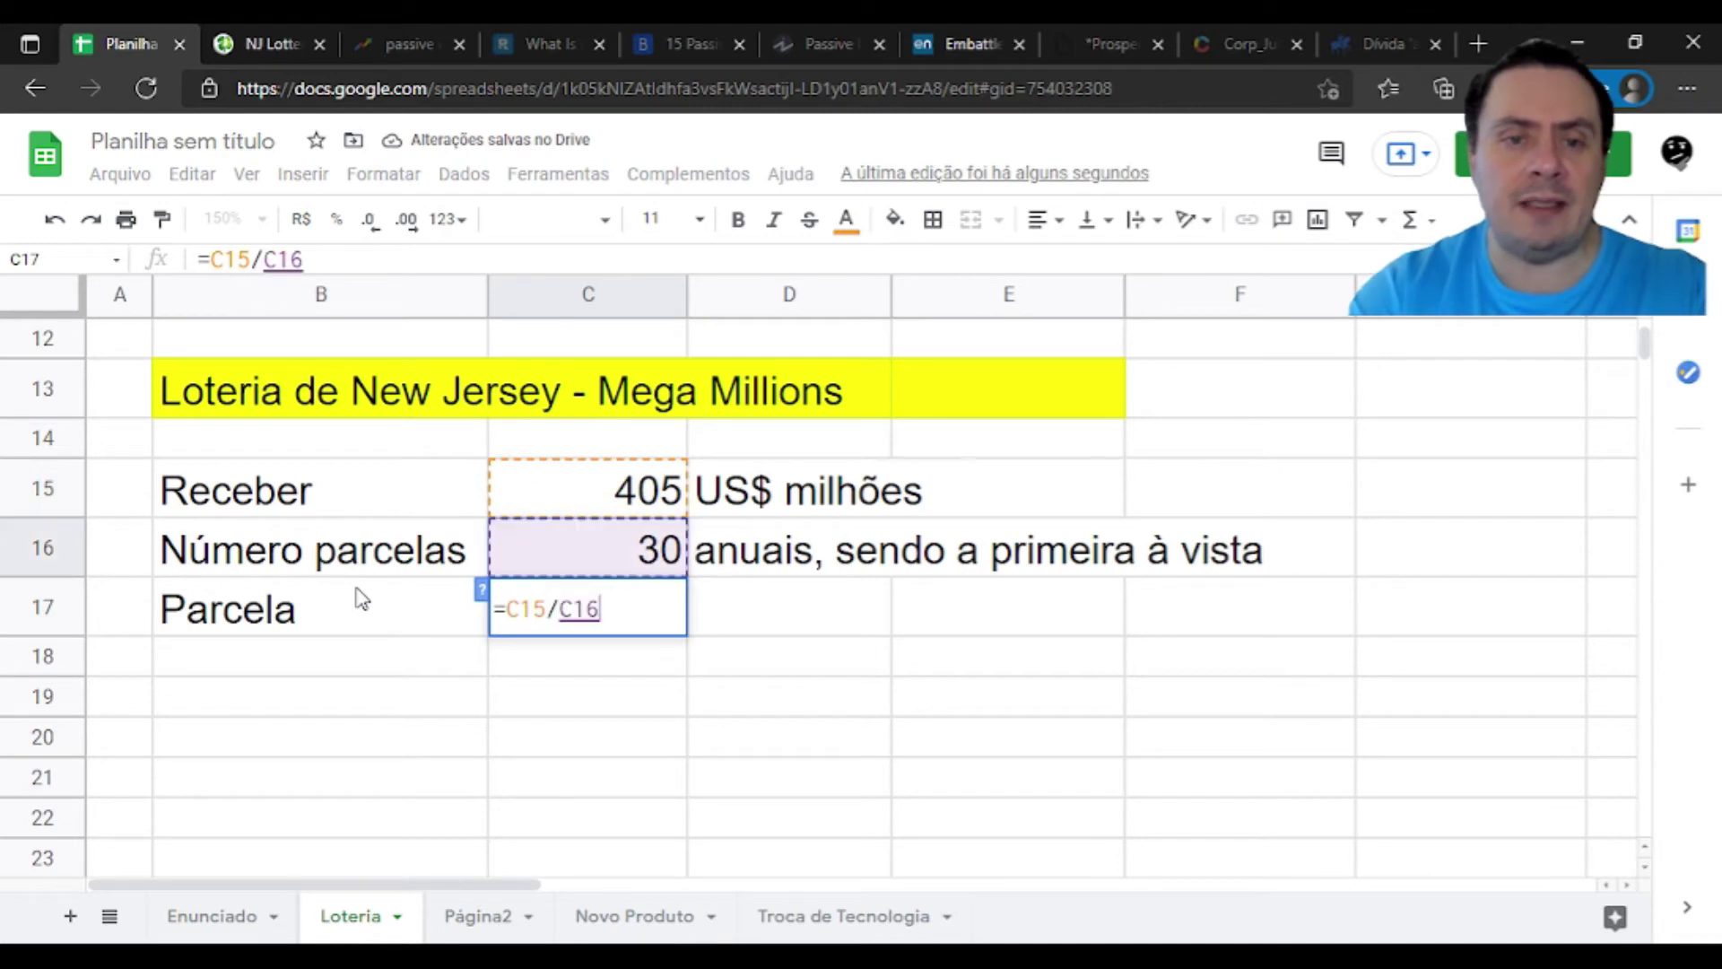
key(Return)
Enter the unit "US$ milhões" in D17 beside the installment value
key(Up)
key(Right)
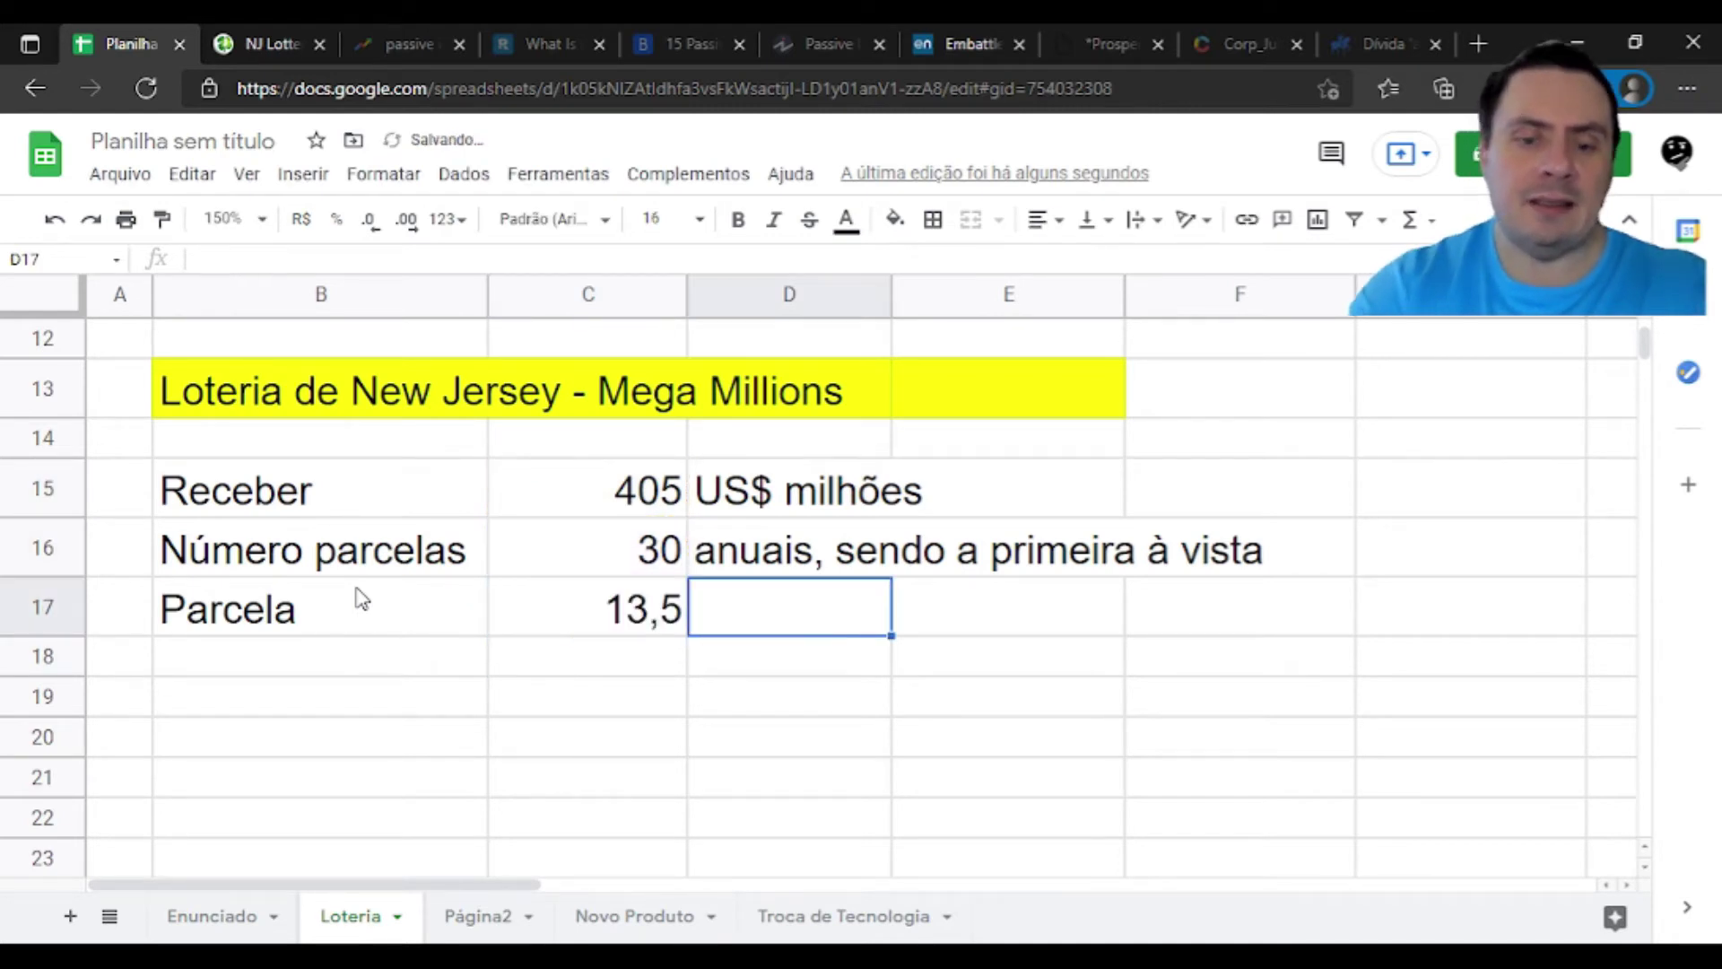
text(milhões)
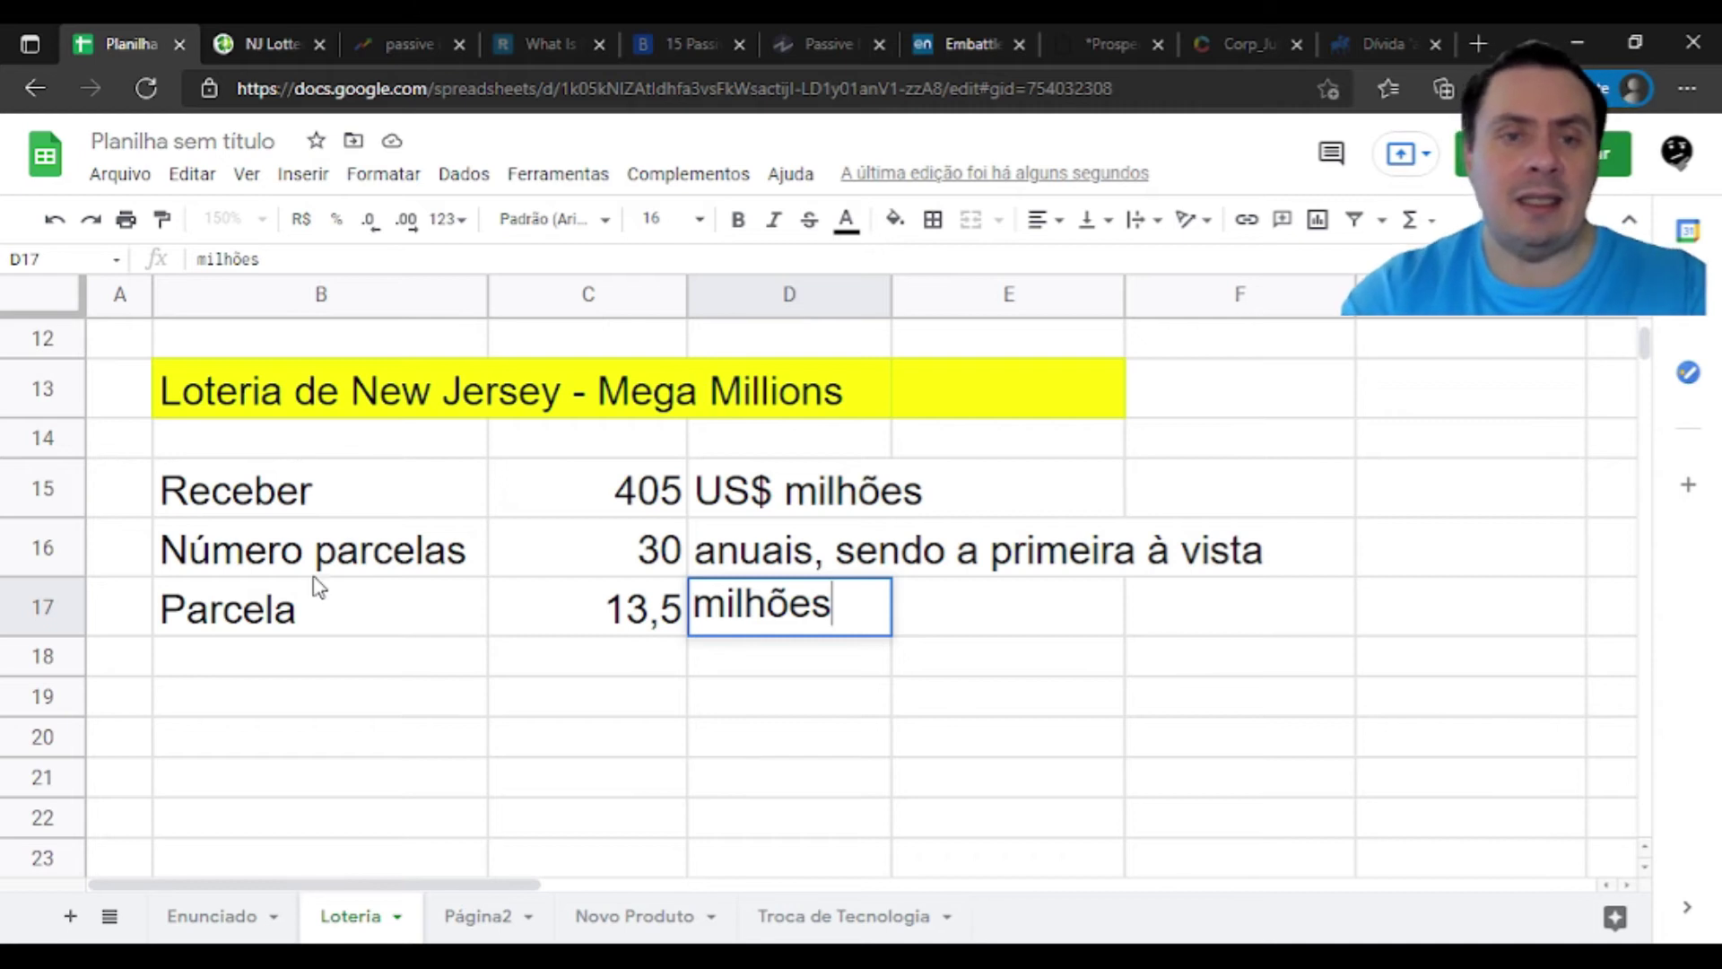
click(203, 258)
text(US$)
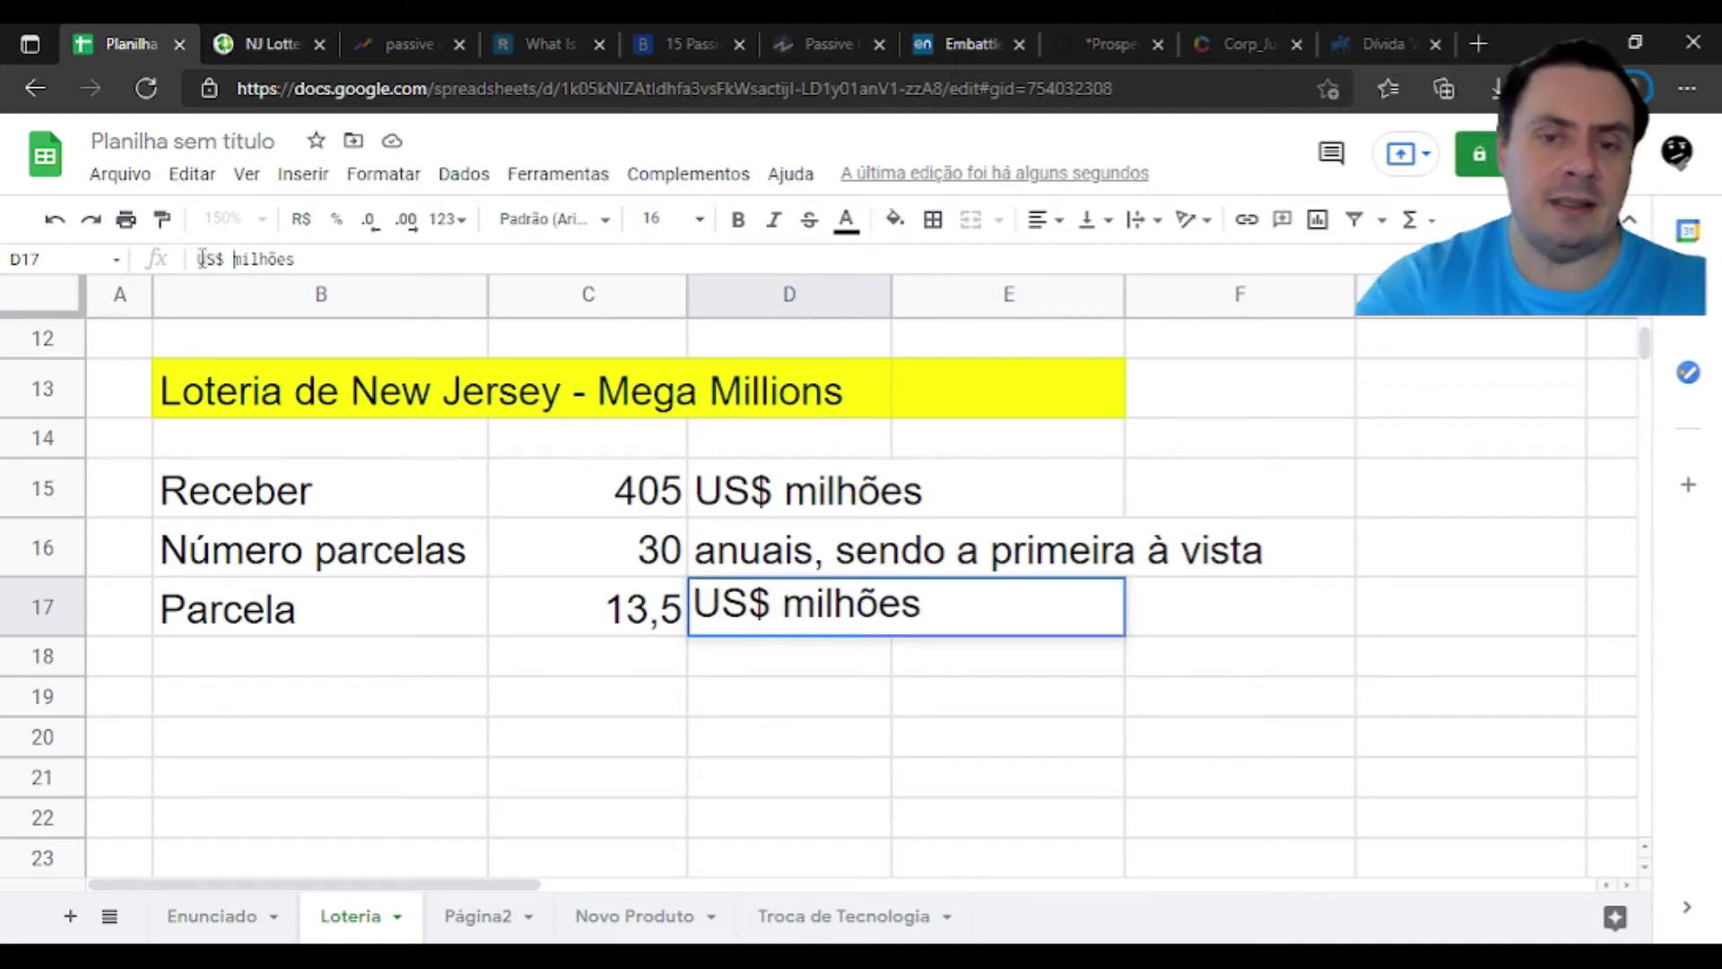
key(Return)
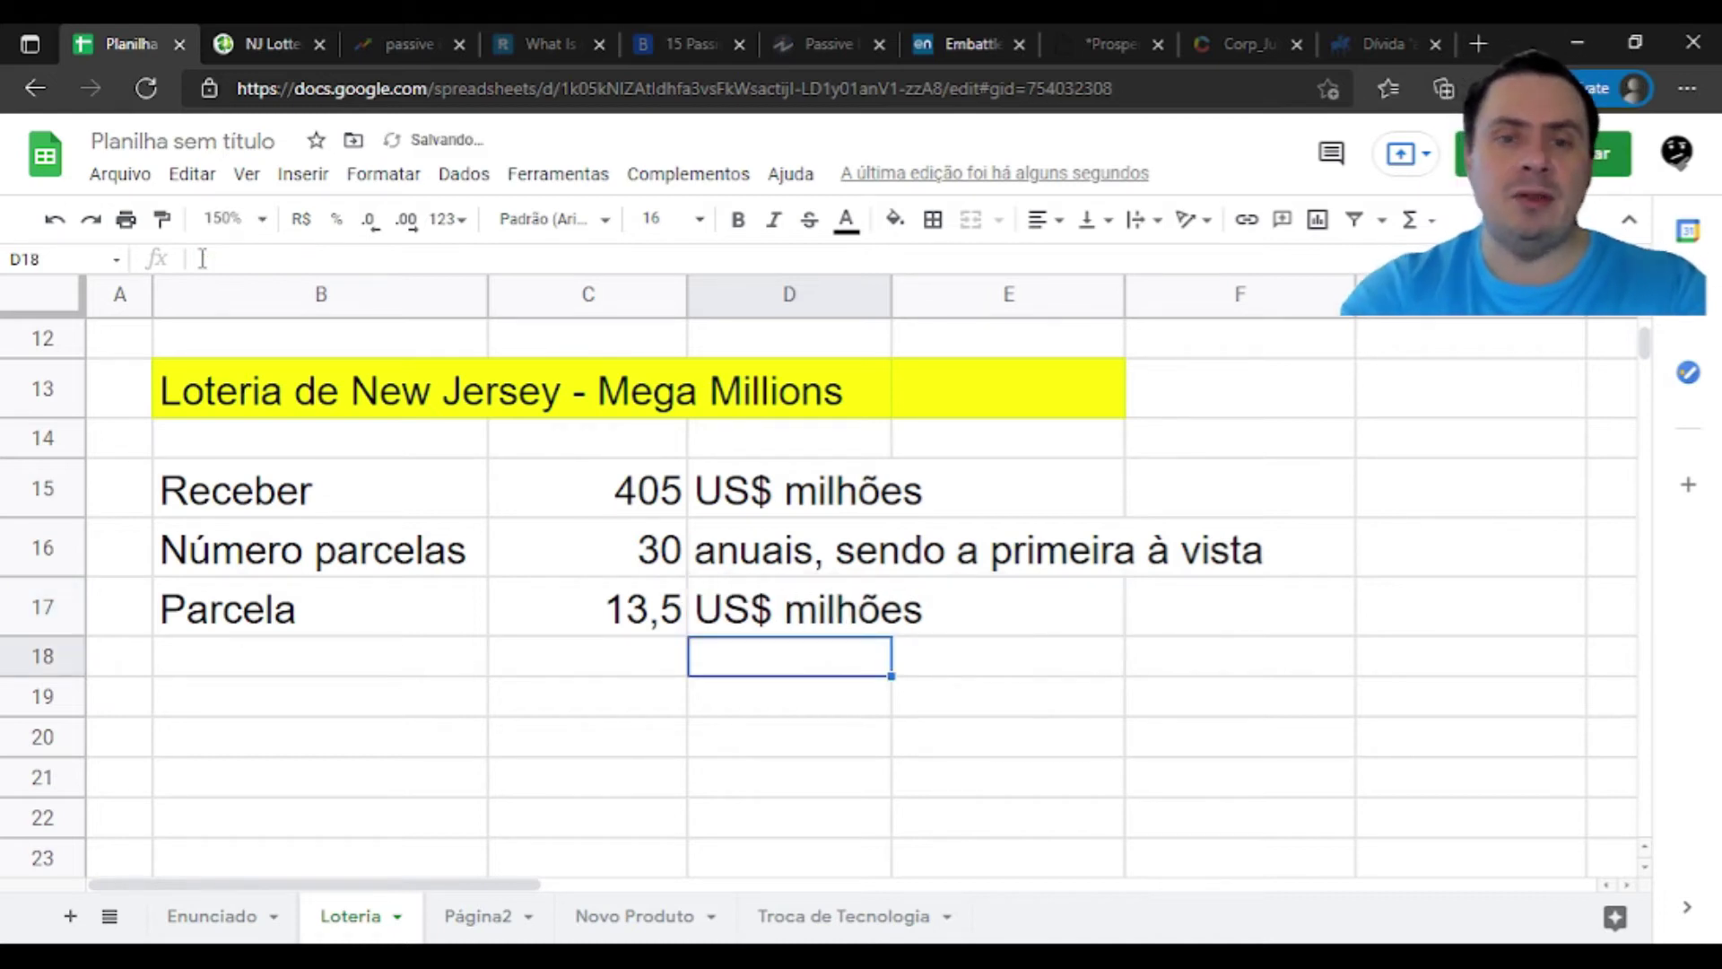
Enter the label "Cash Option" in B19 and the value 294,7 in C19
key(Left)
key(Up)
key(Down)
key(Left)
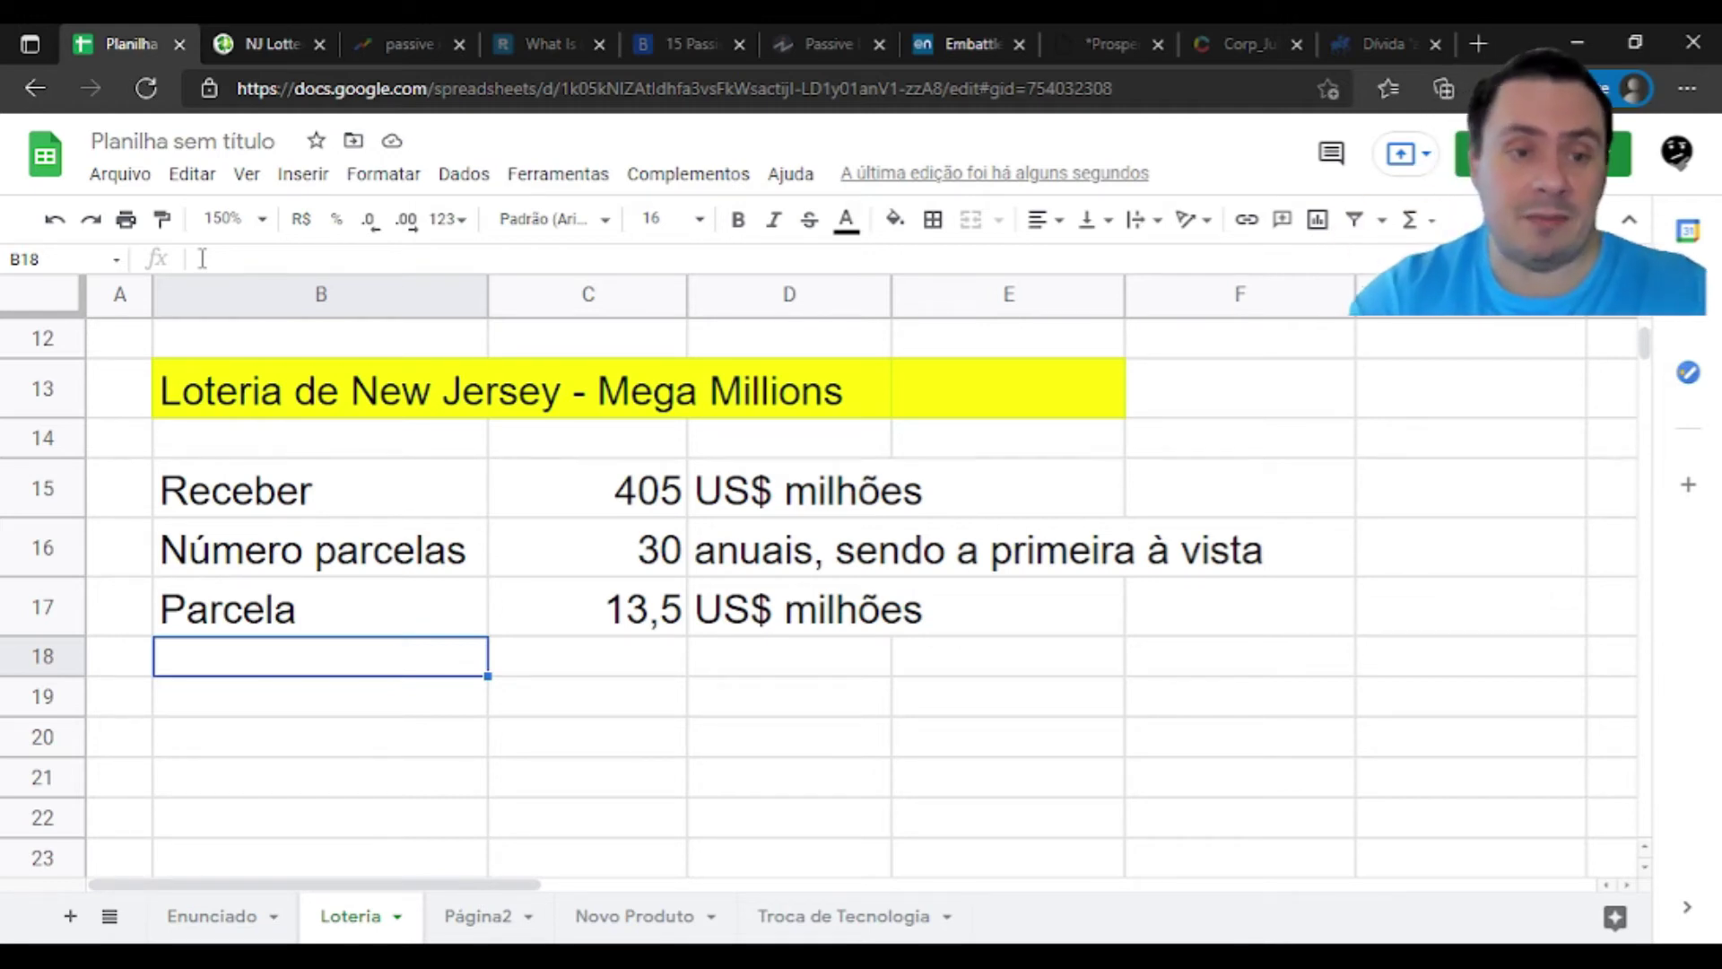
key(Down)
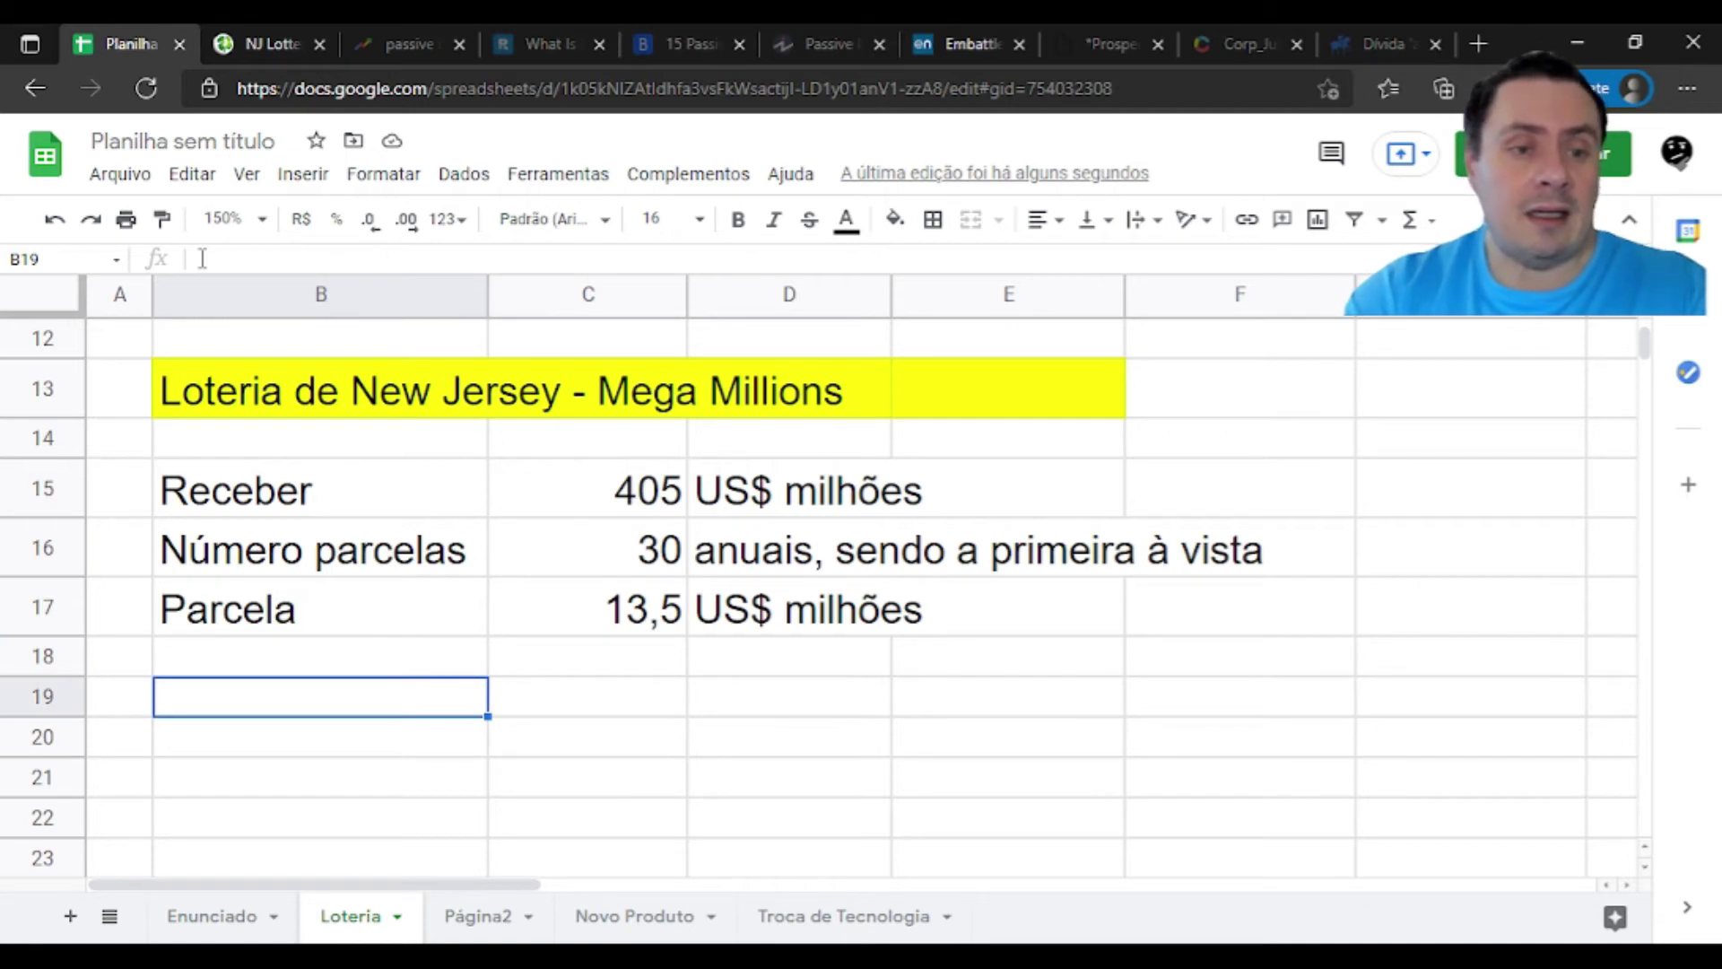
text(Cash)
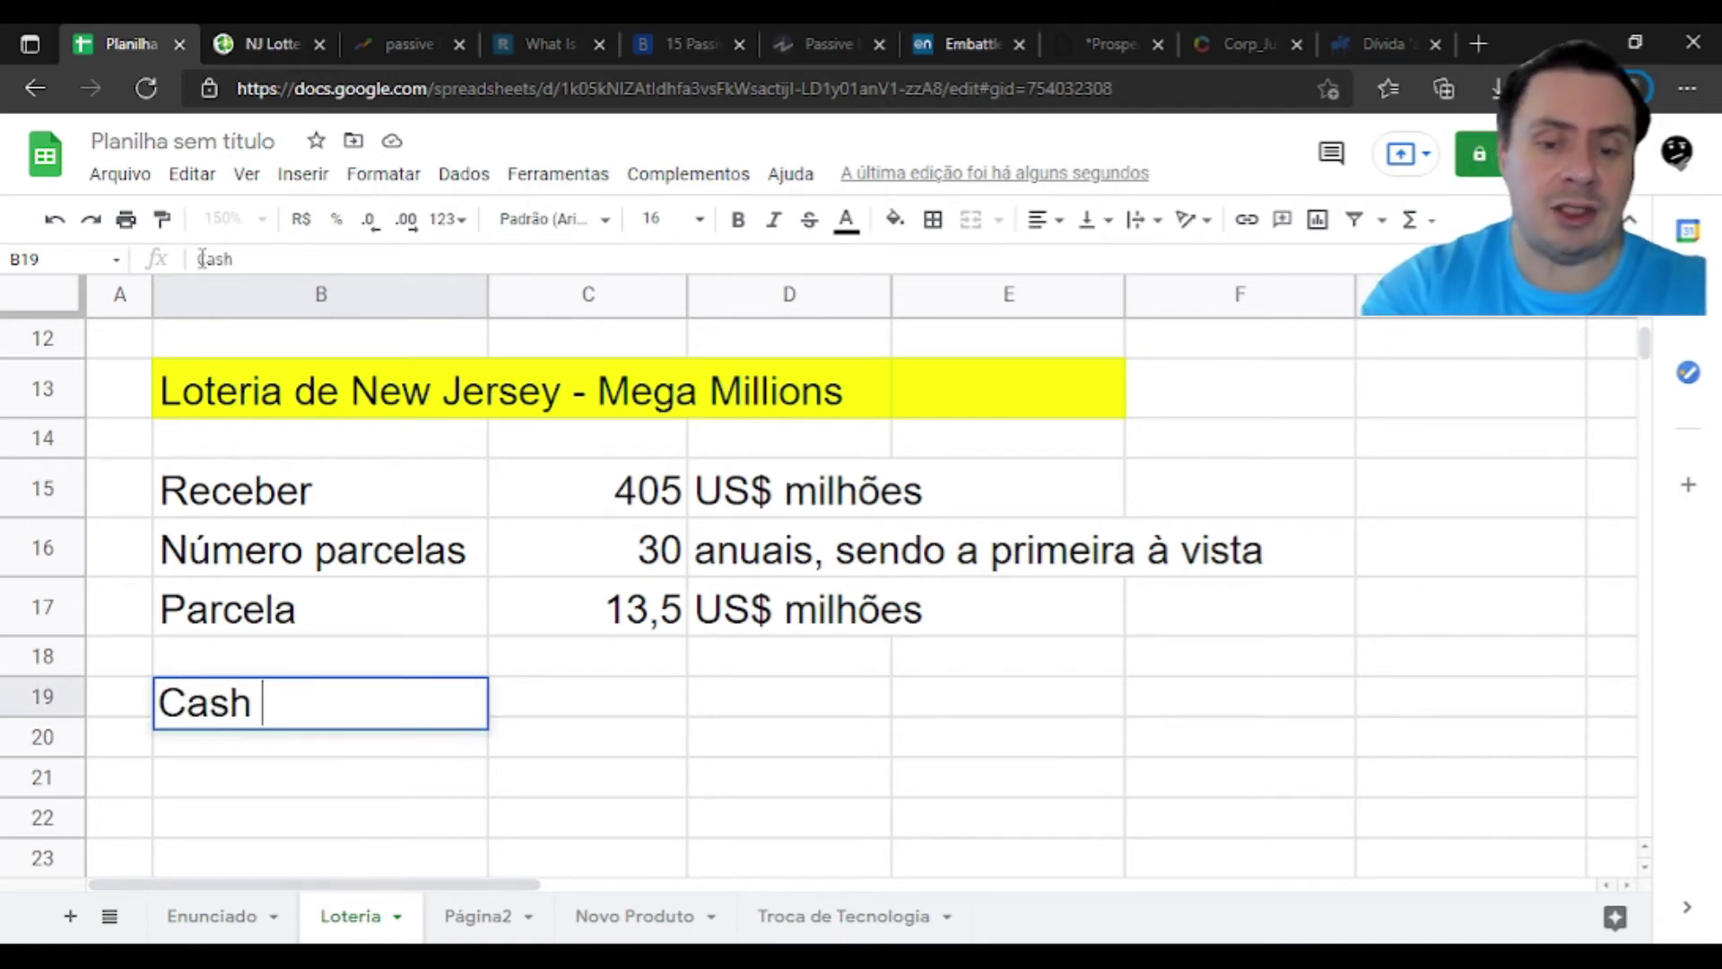
text( Option)
key(Tab)
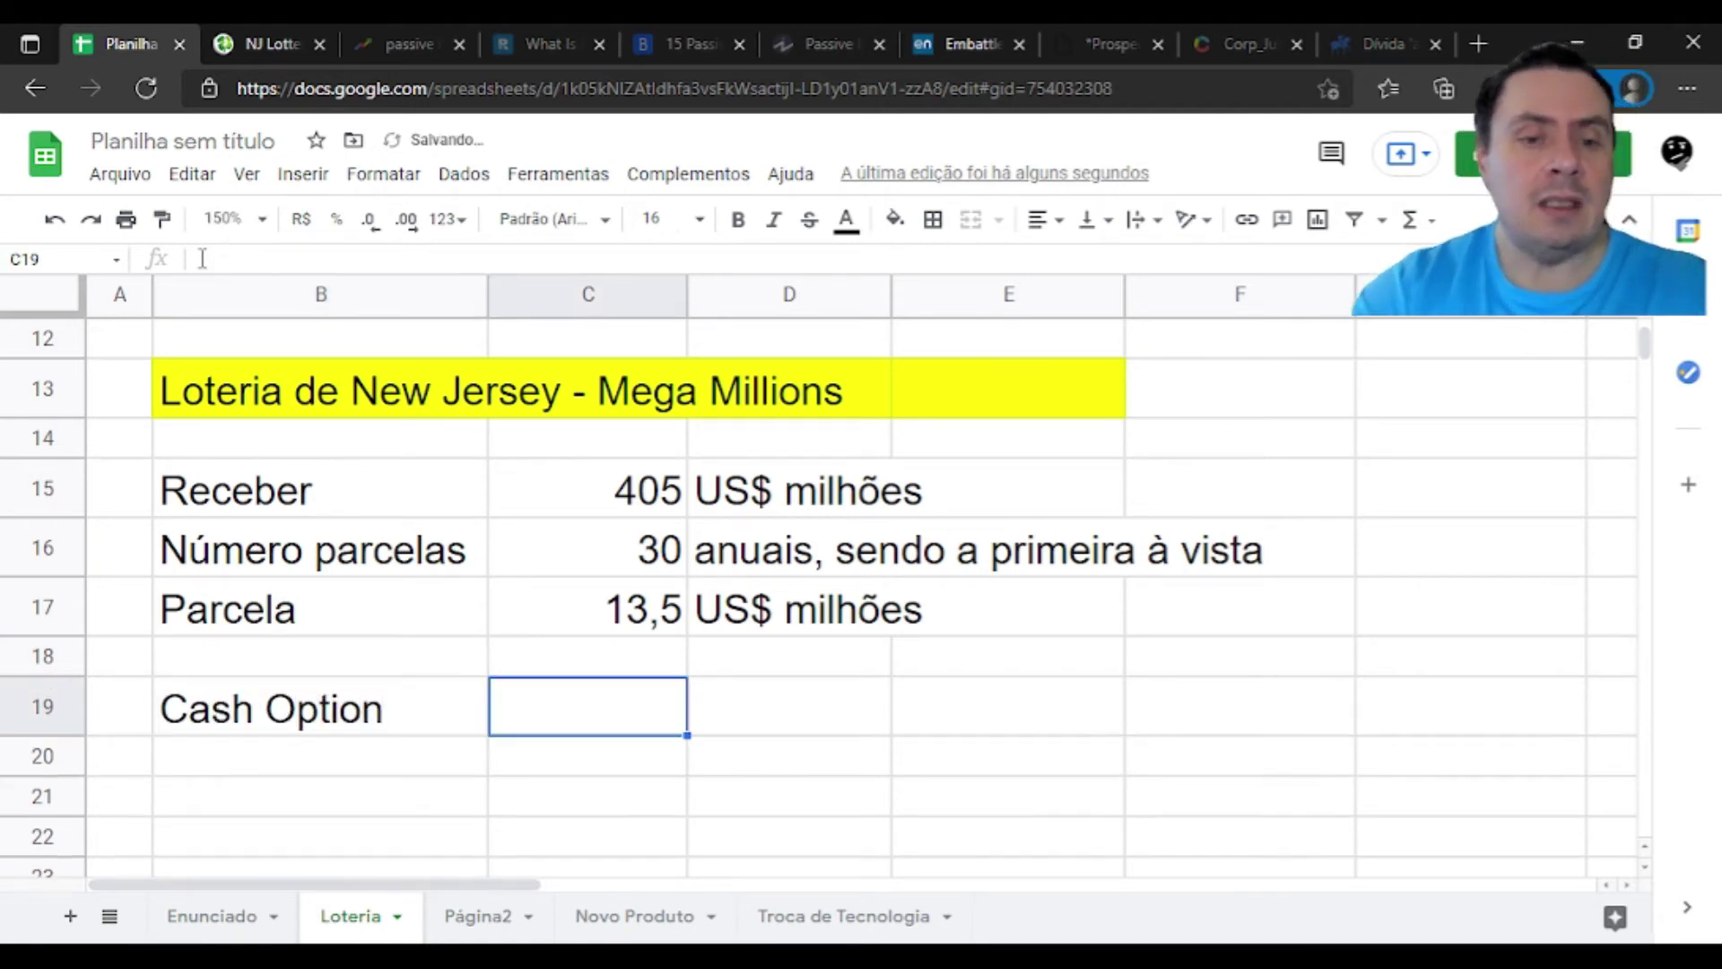
text(294,7)
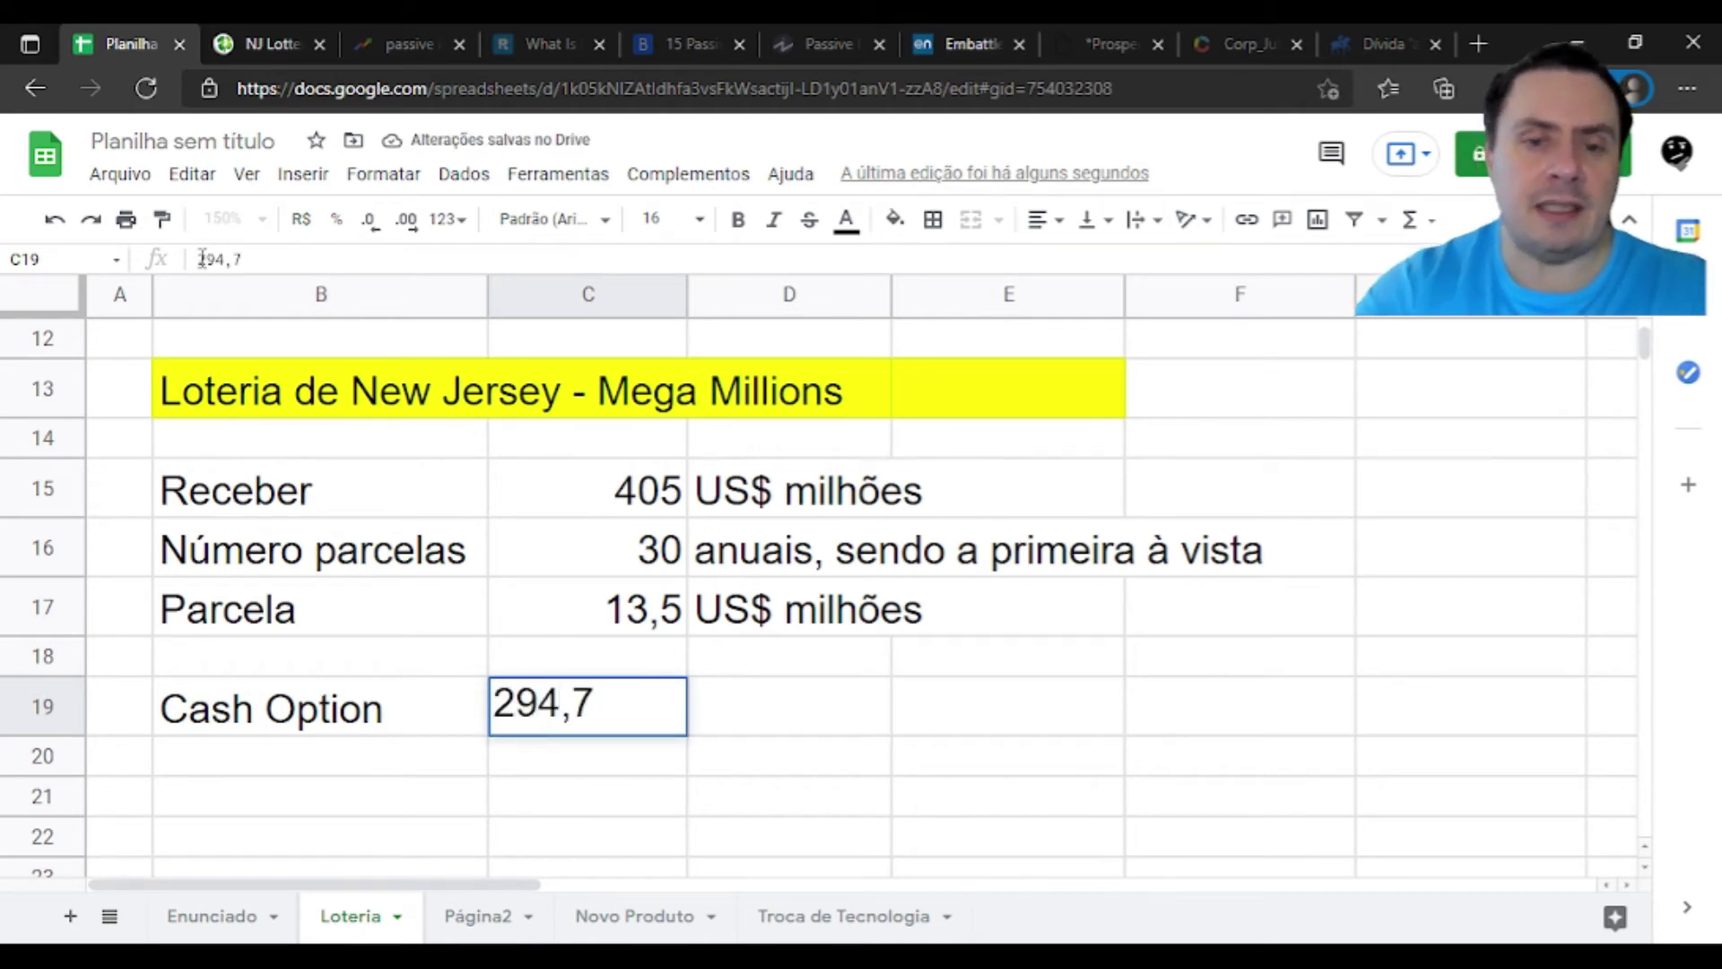
key(Tab)
Copy the "US$ milhões" unit from D17 into D19
key(Up)
key(Up)
key(ctrl+c)
key(Down)
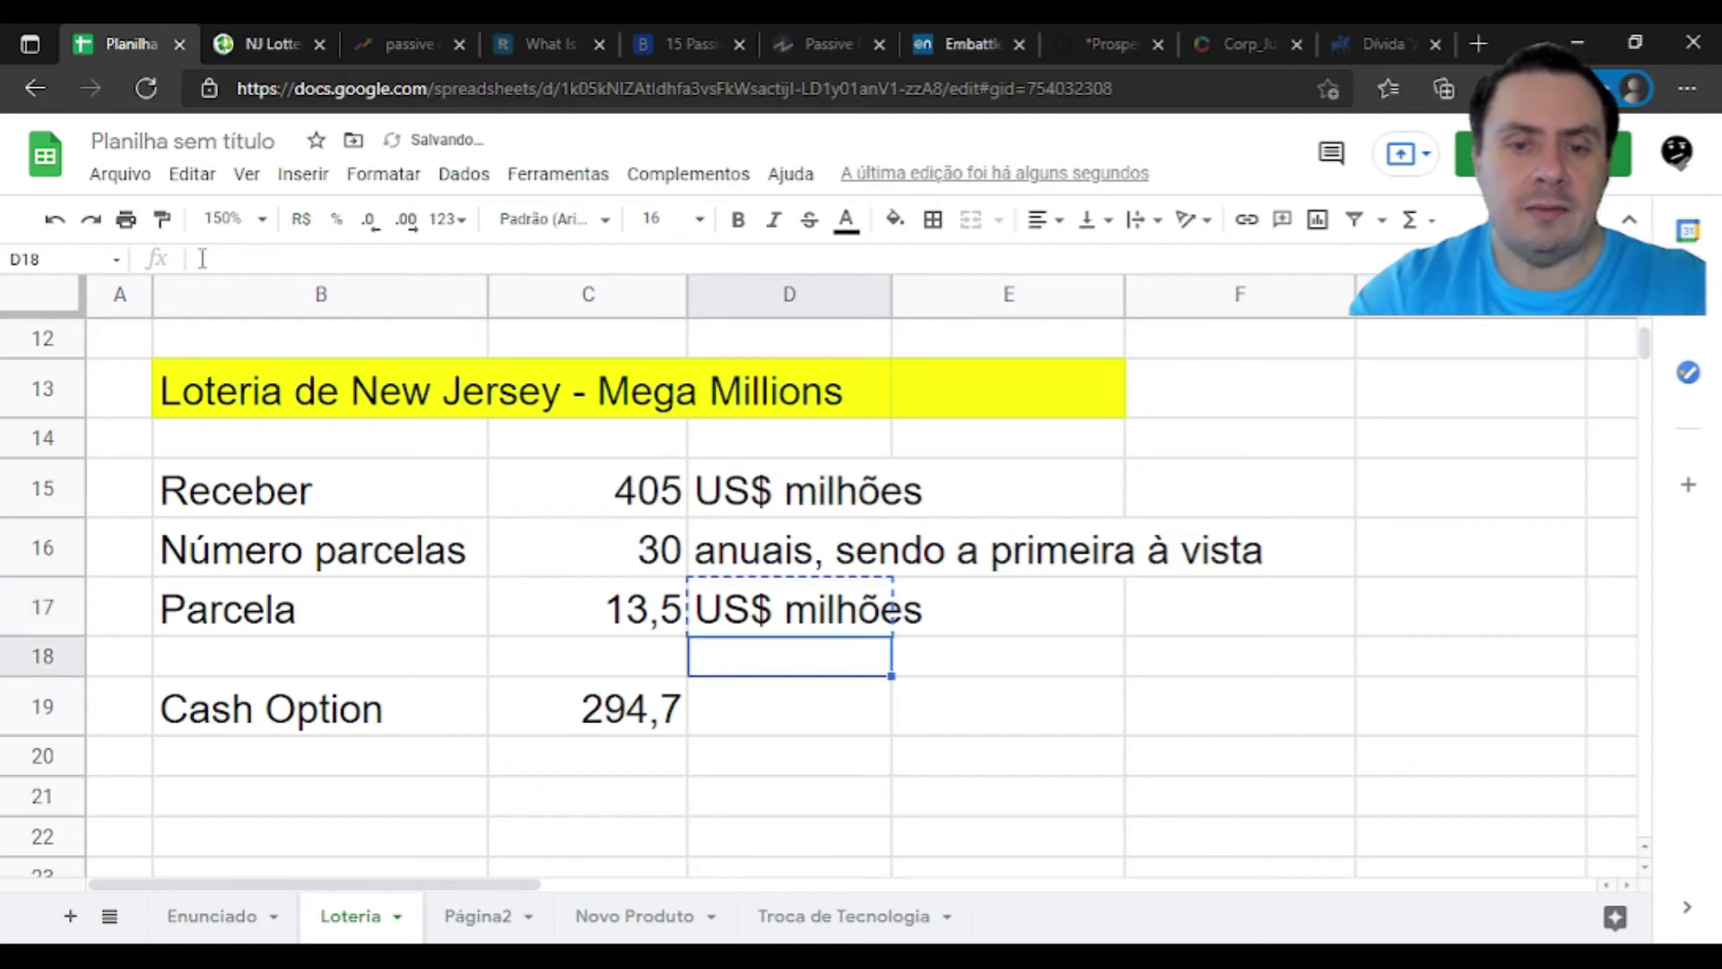
key(Down)
key(ctrl+v)
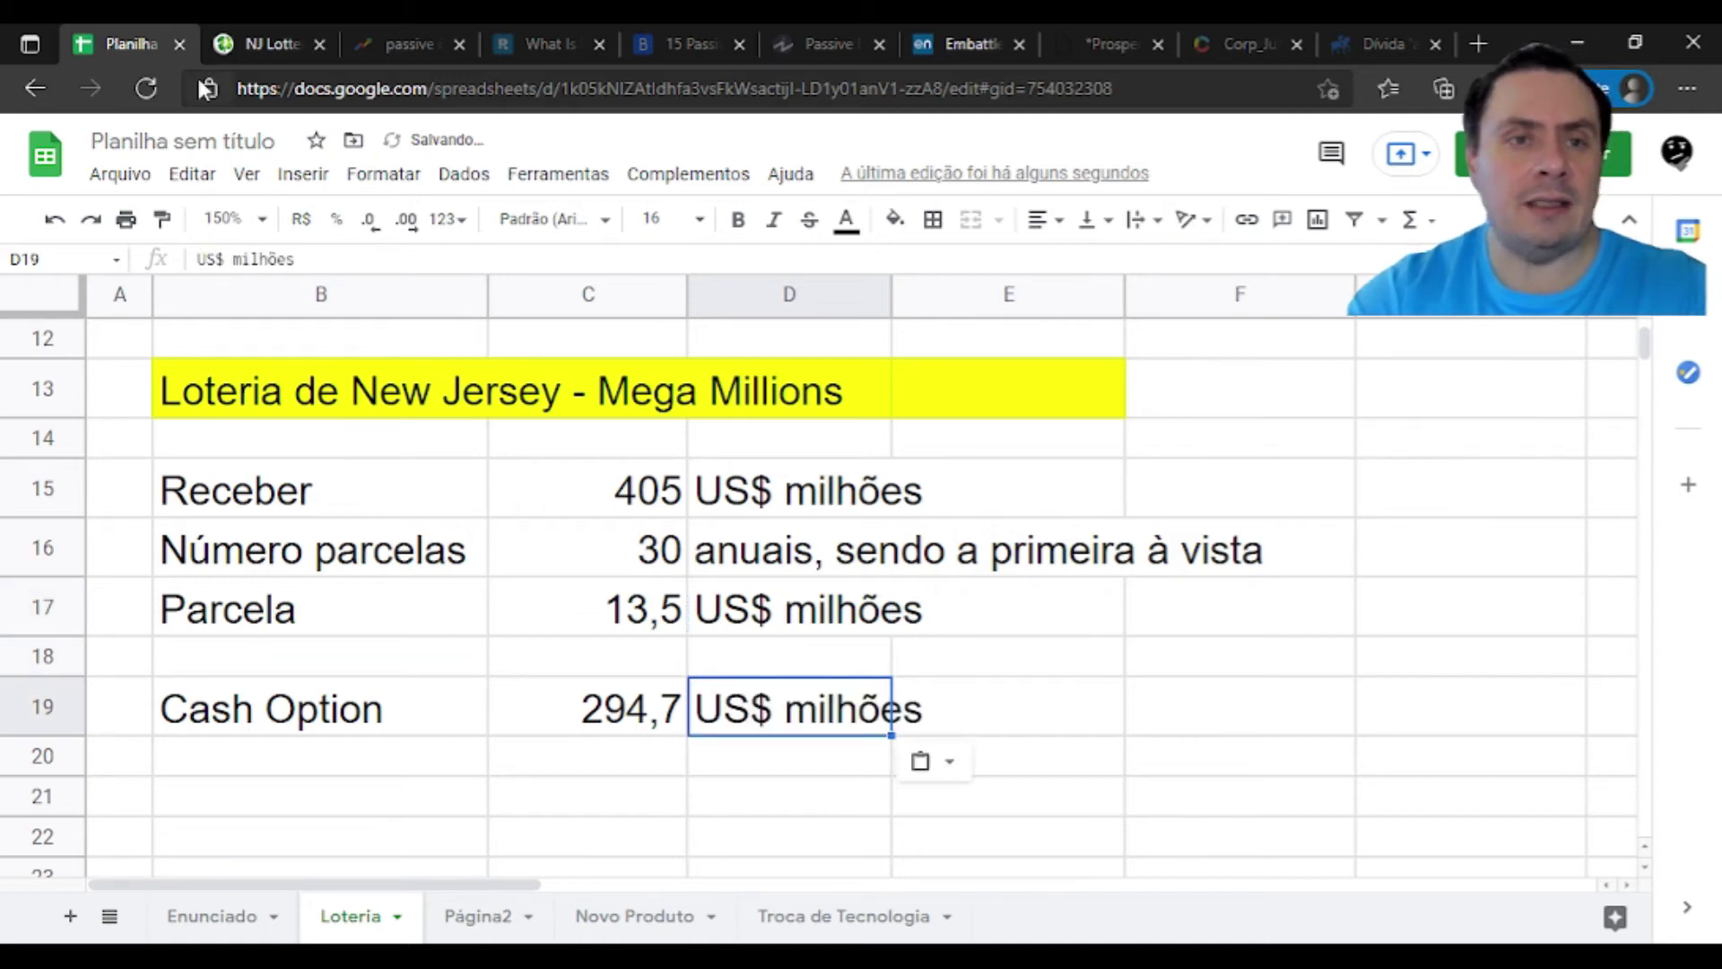
Check the jackpot and cash option amounts on the New Jersey Lottery Mega Millions page, and return to the spreadsheet
click(221, 49)
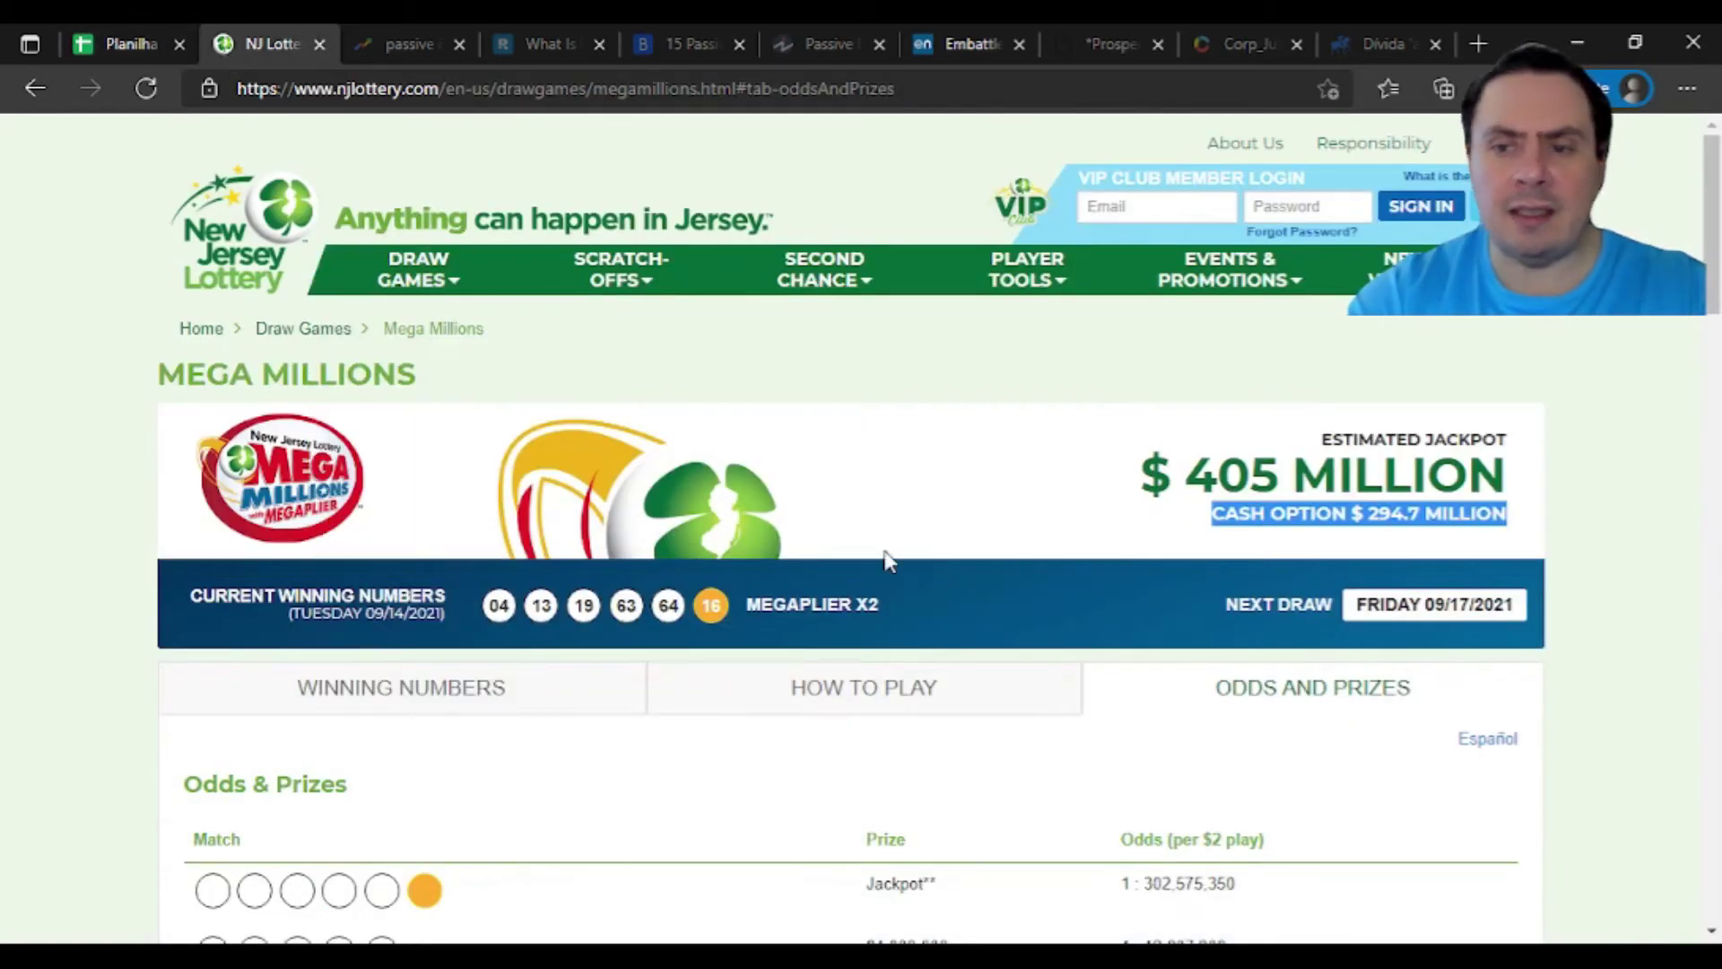
click(1384, 517)
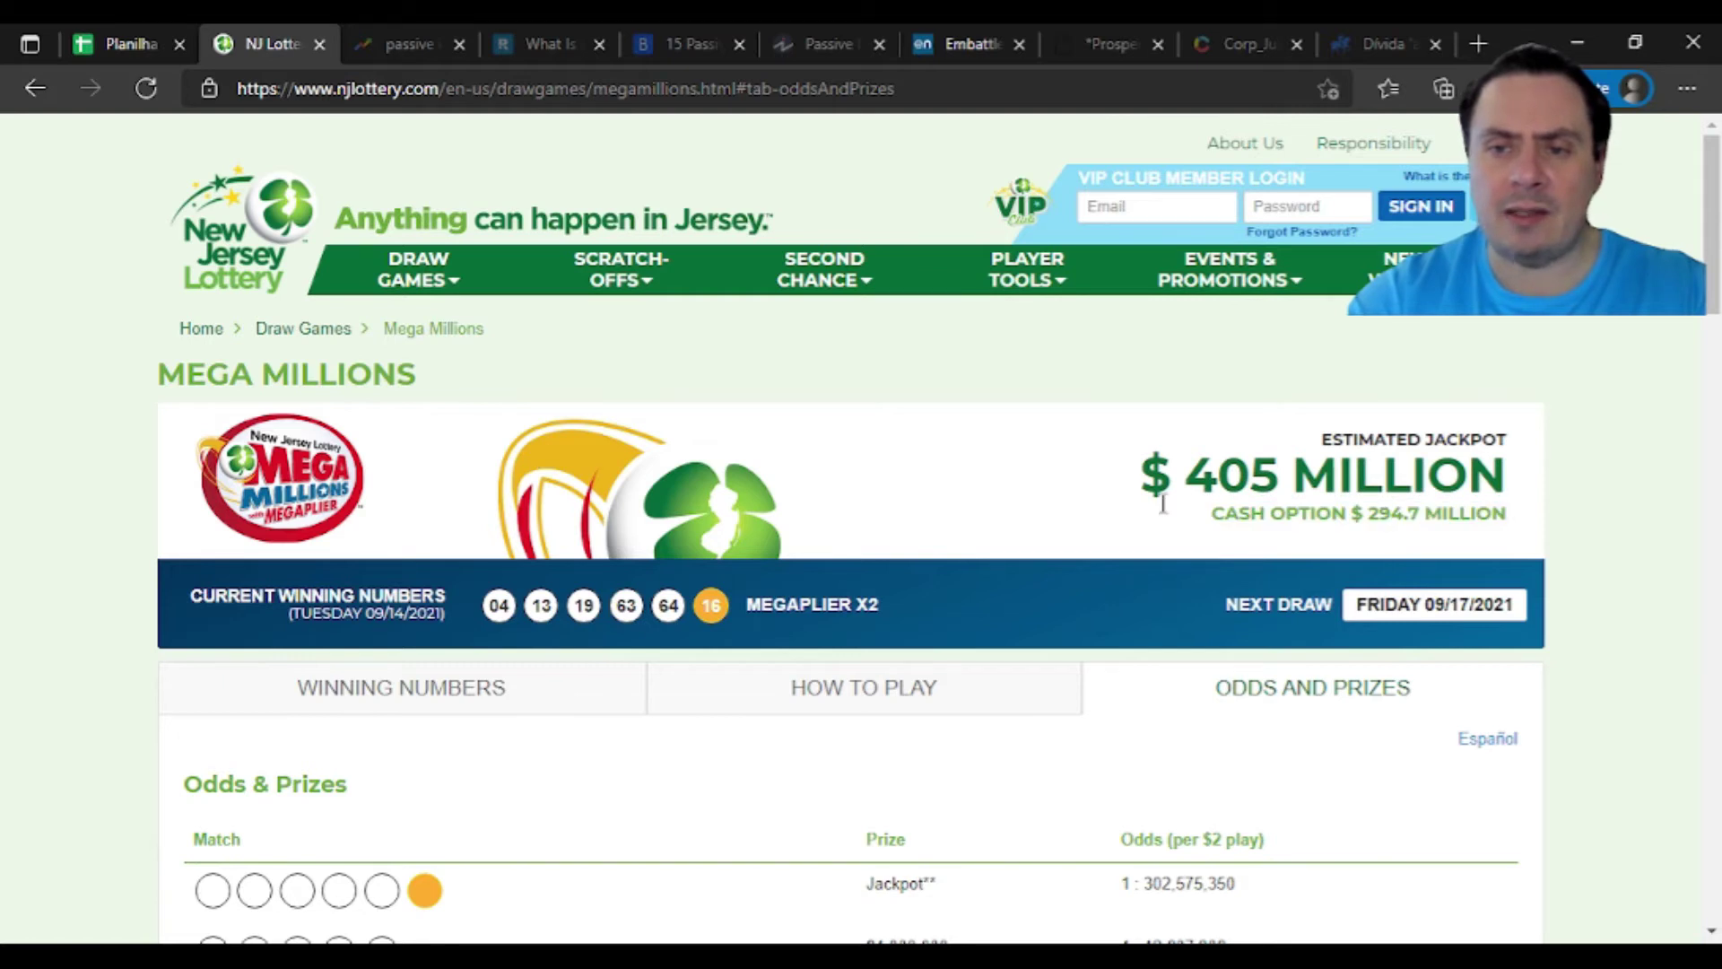
click(132, 43)
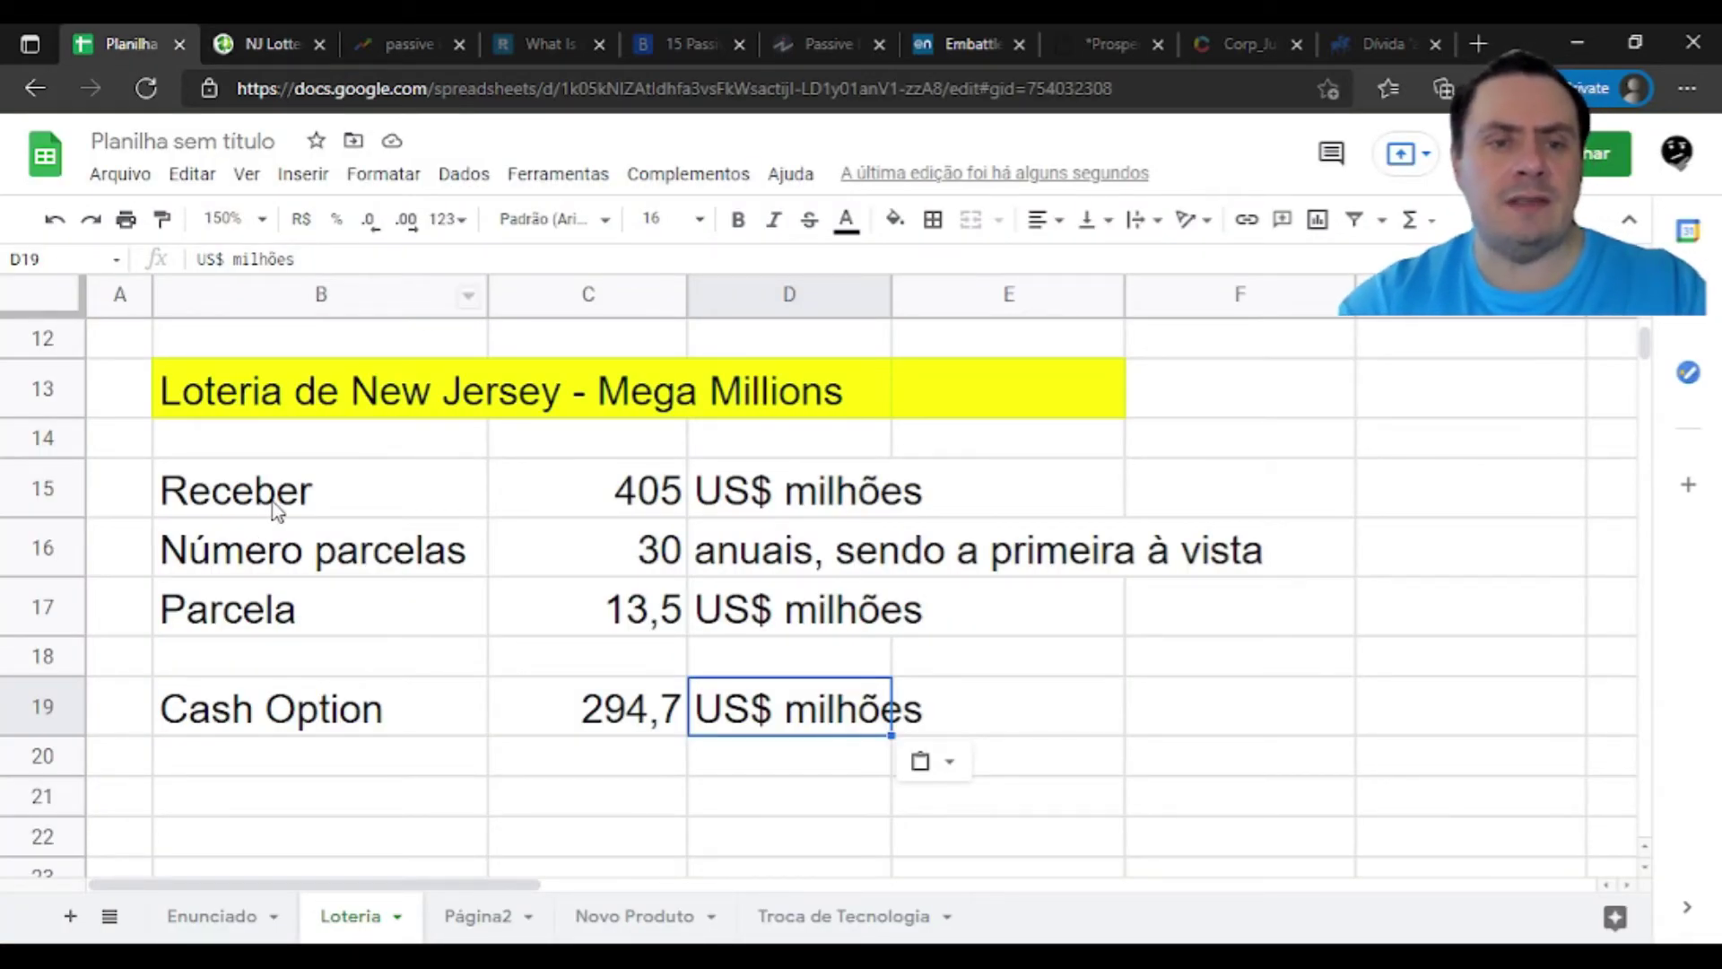
Fill the installment option labels in B15:B17 with cyan
drag(273, 509, 277, 622)
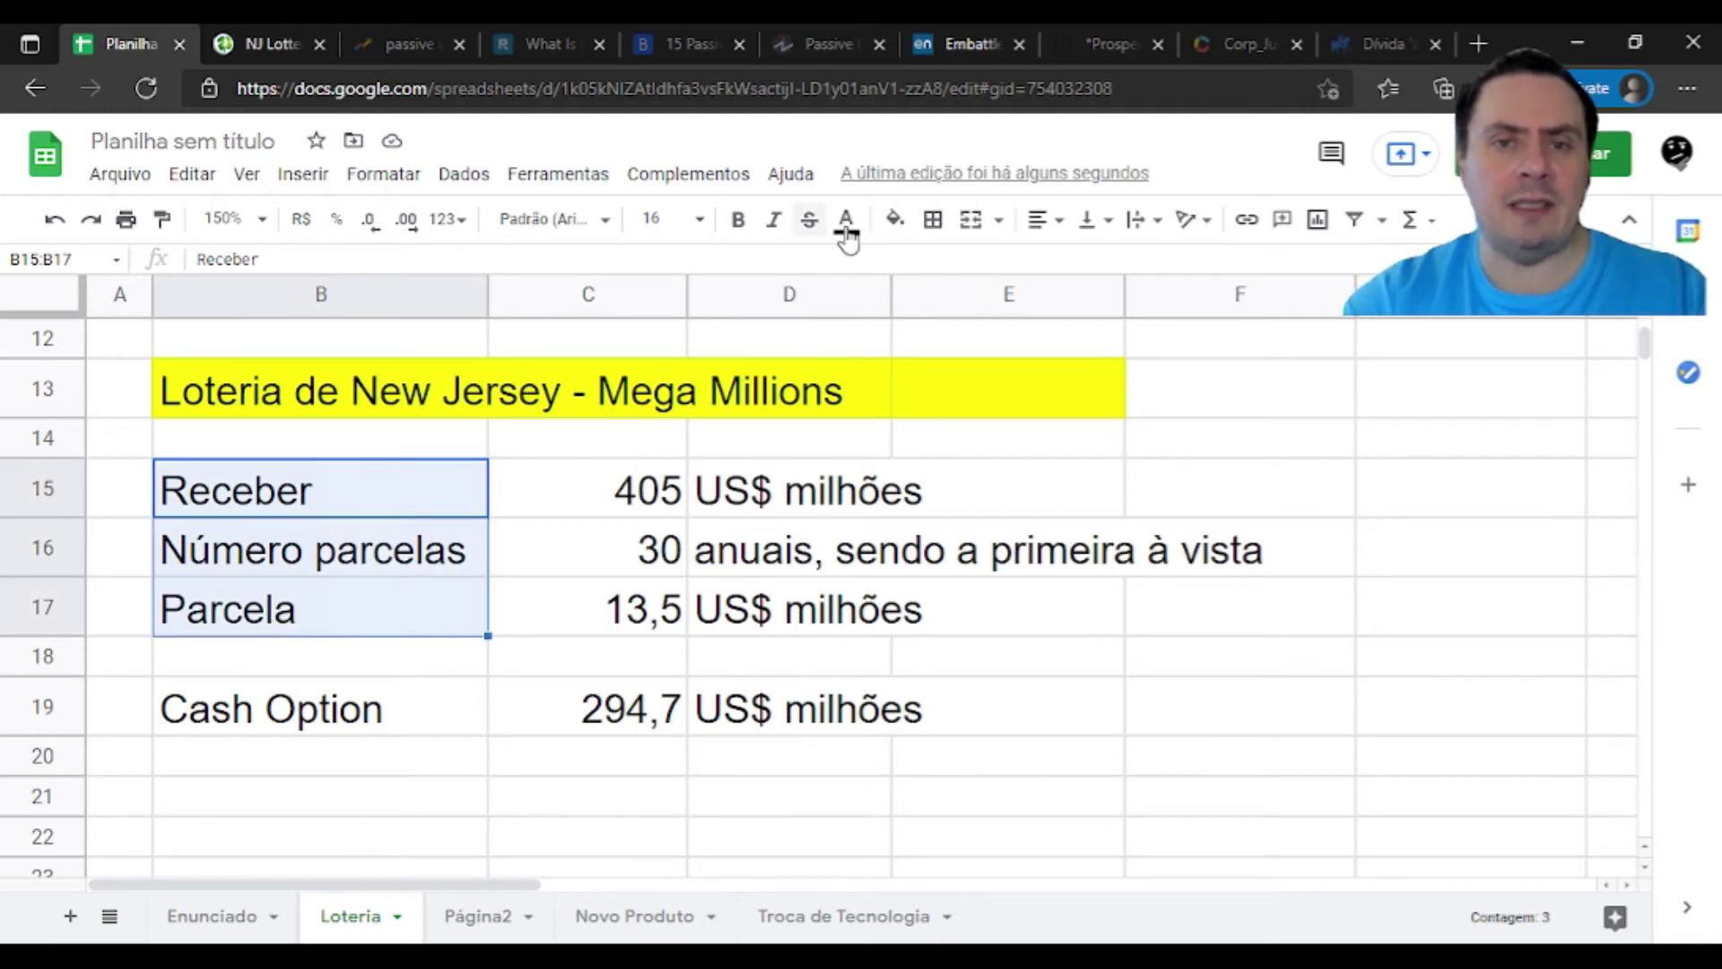
click(894, 221)
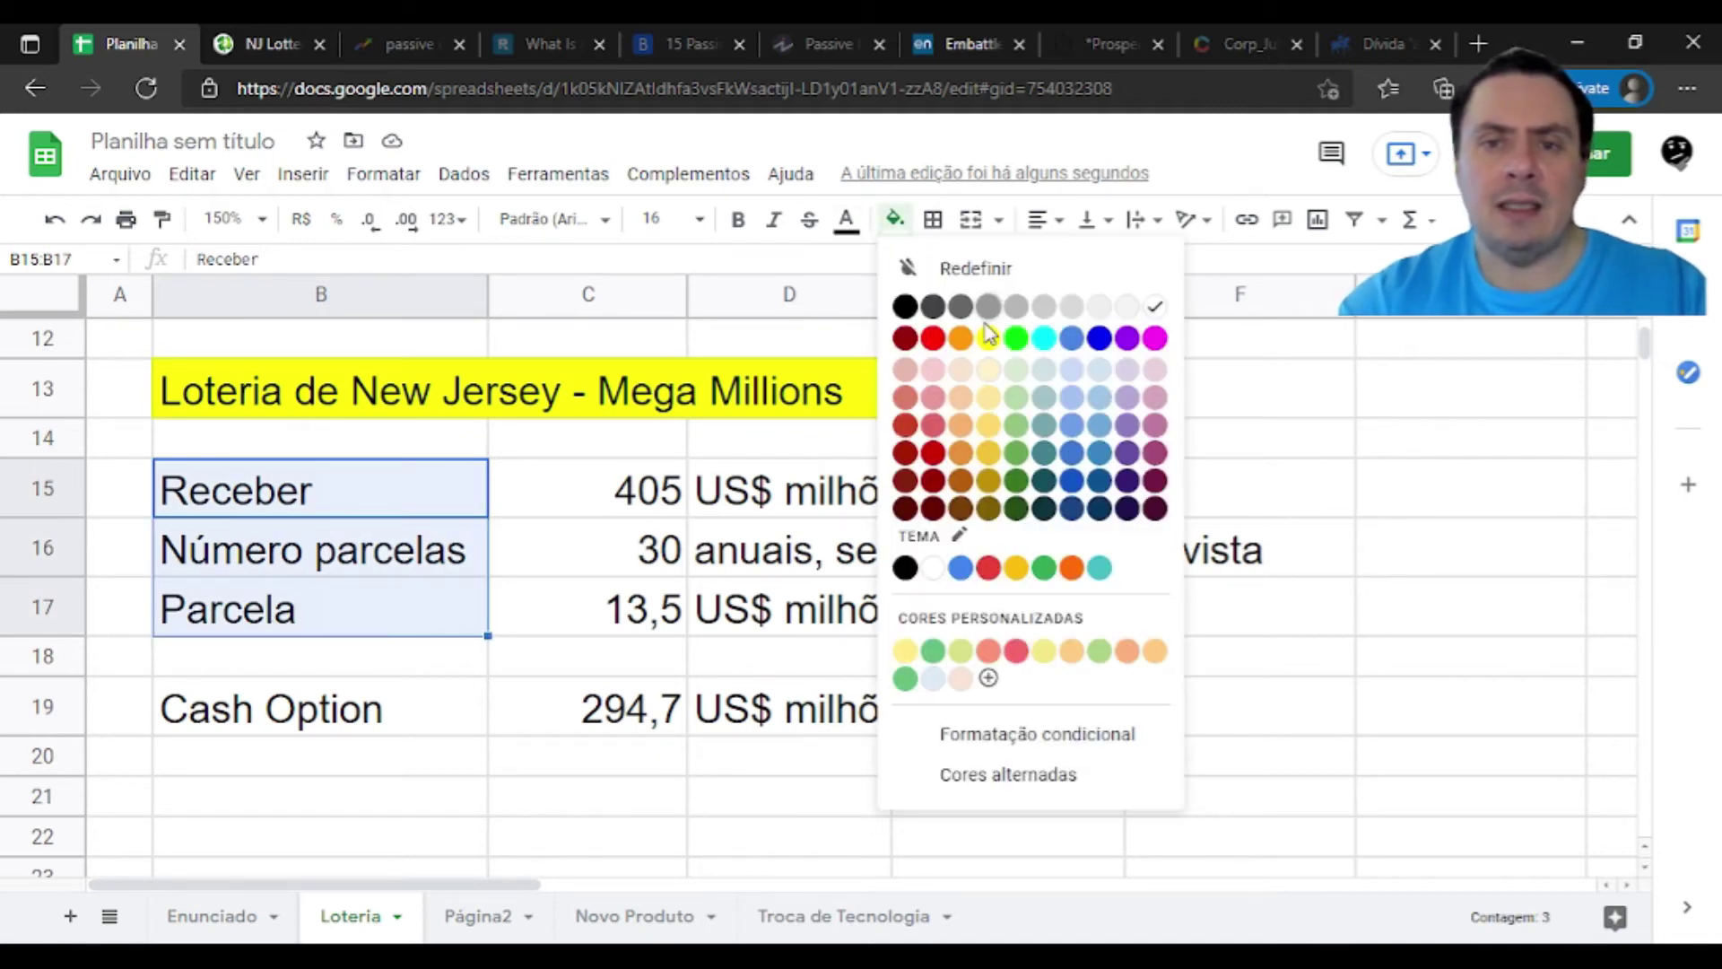
click(1043, 339)
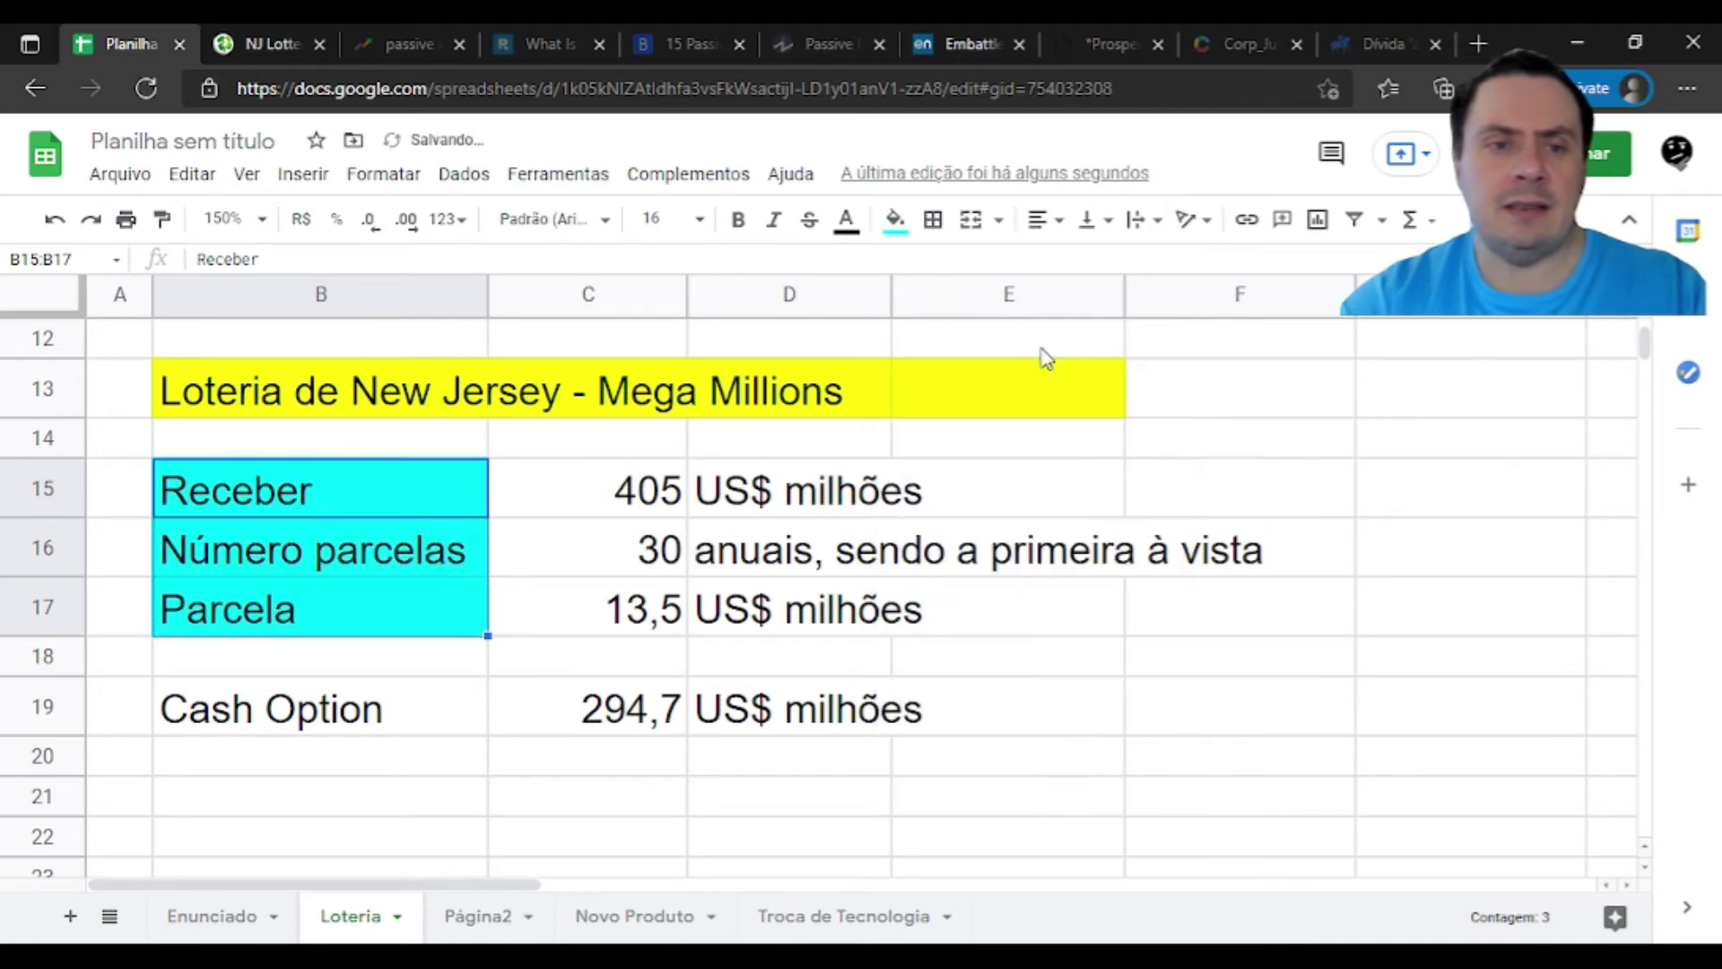
Fill the "Cash Option" label cell B19 with bright green
click(386, 711)
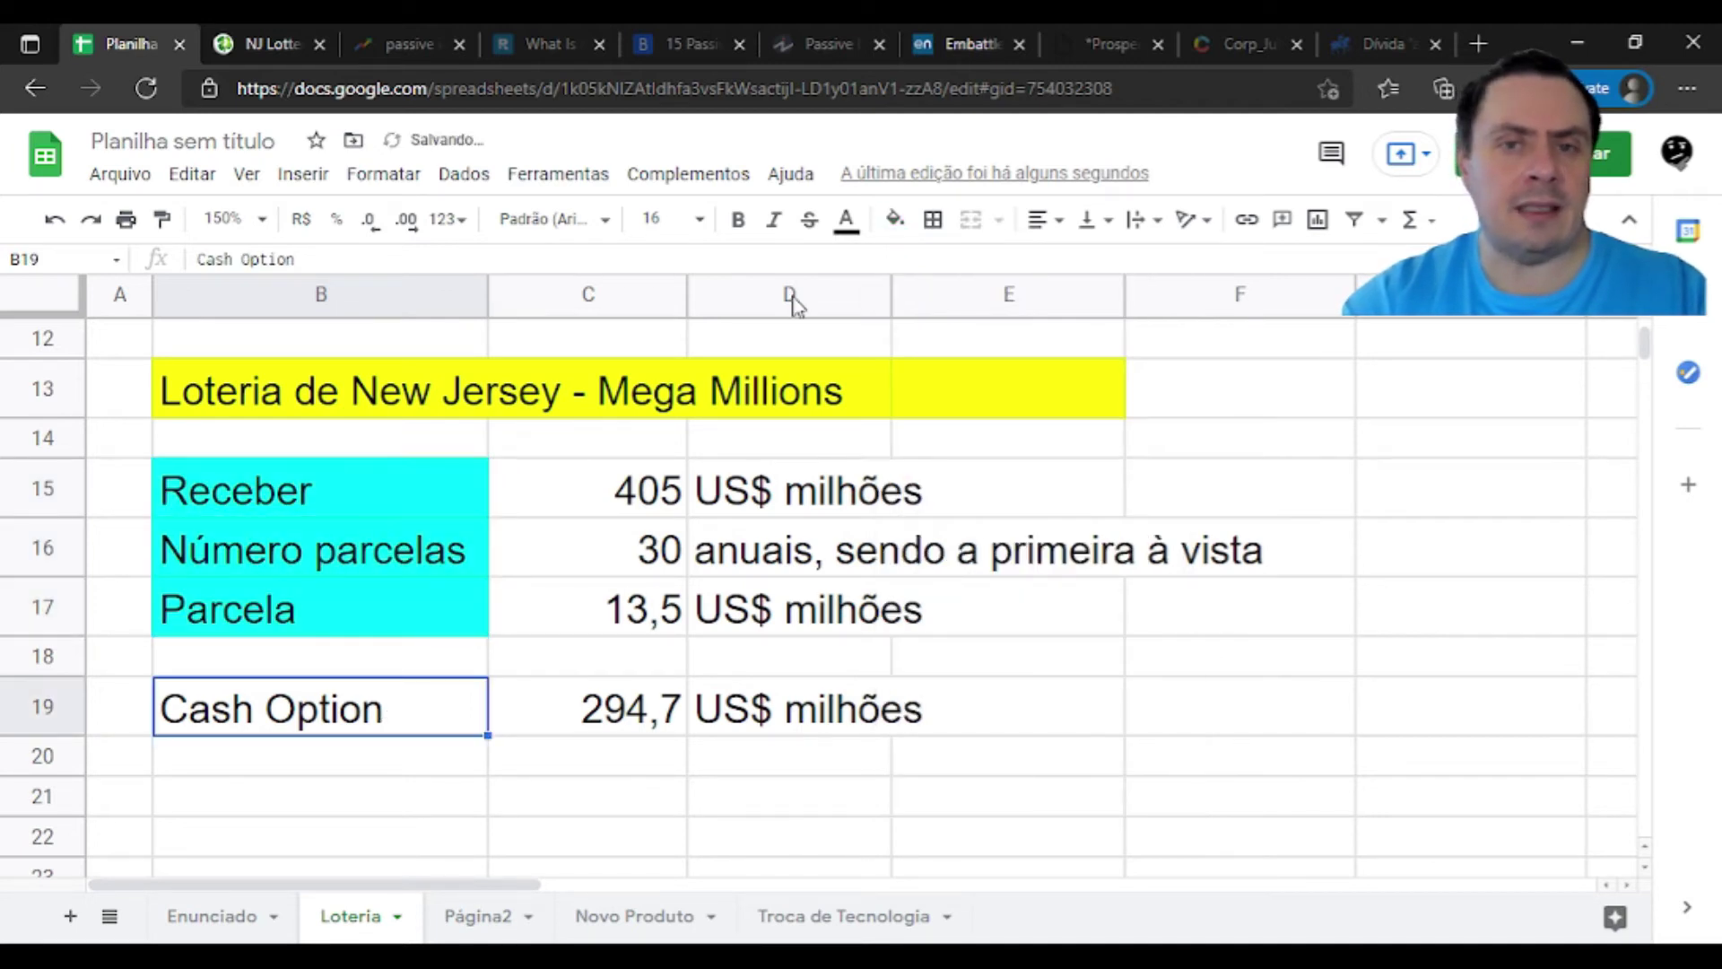
click(901, 224)
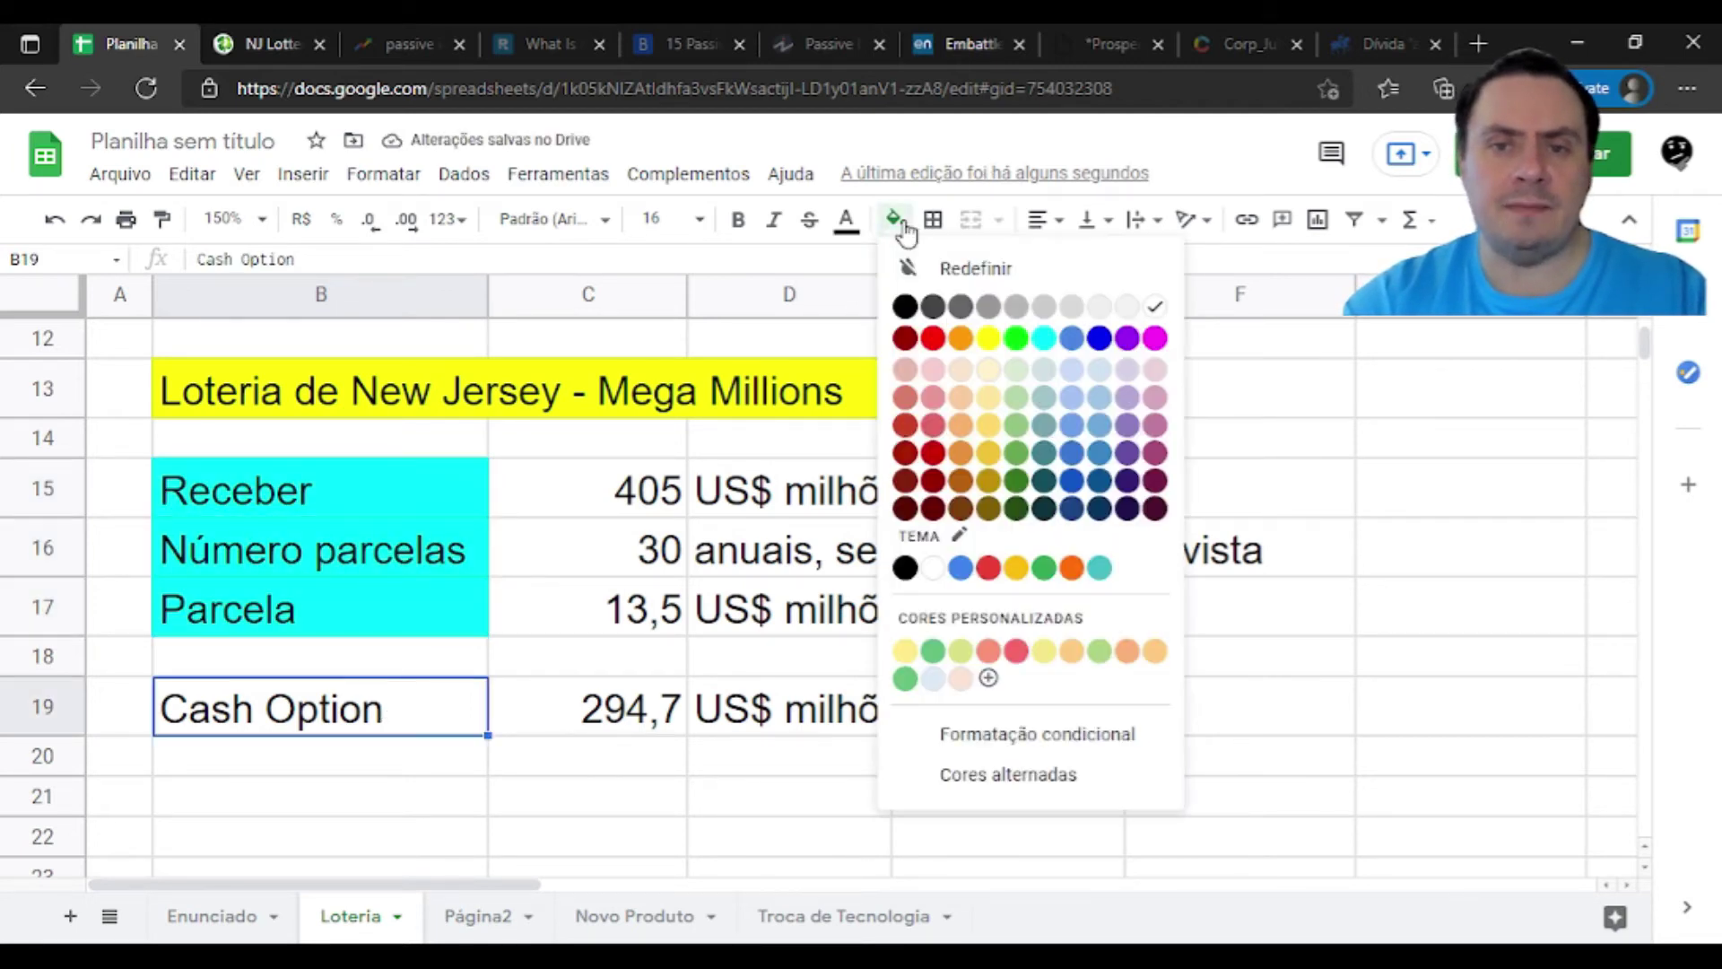
click(1016, 339)
click(630, 658)
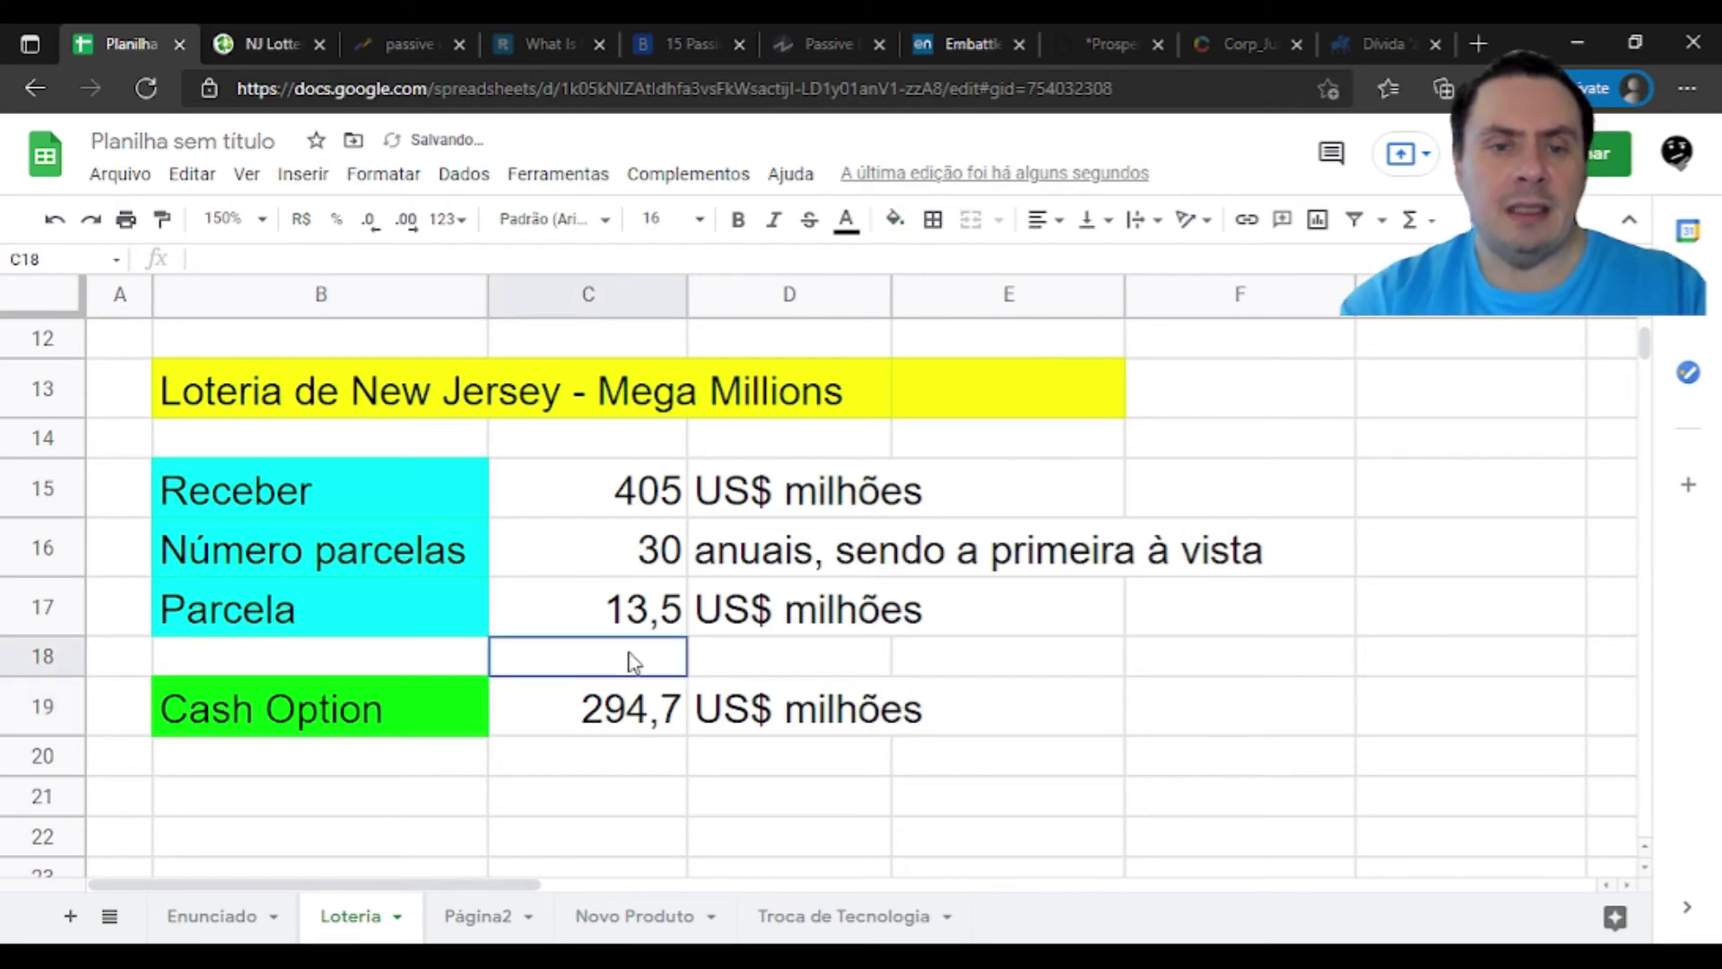
Enter the label "Taxa de juros" in B21
key(Down)
key(Down)
key(Down)
key(Down)
key(Down)
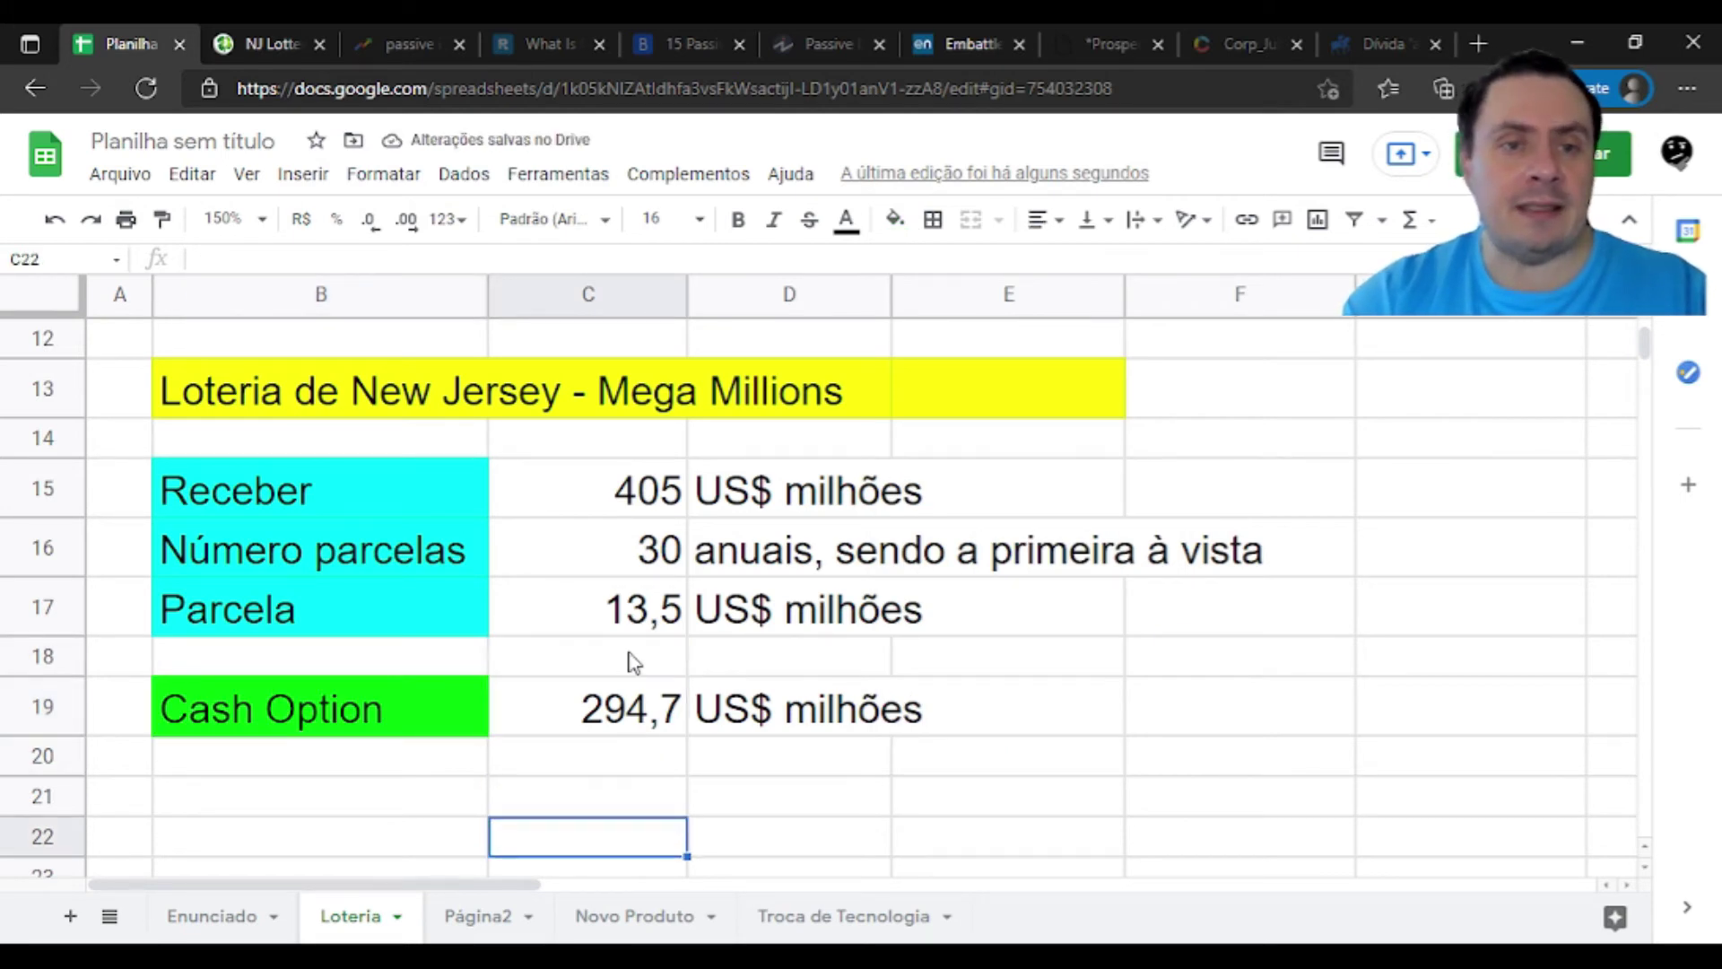
key(Up)
key(Up)
key(Left)
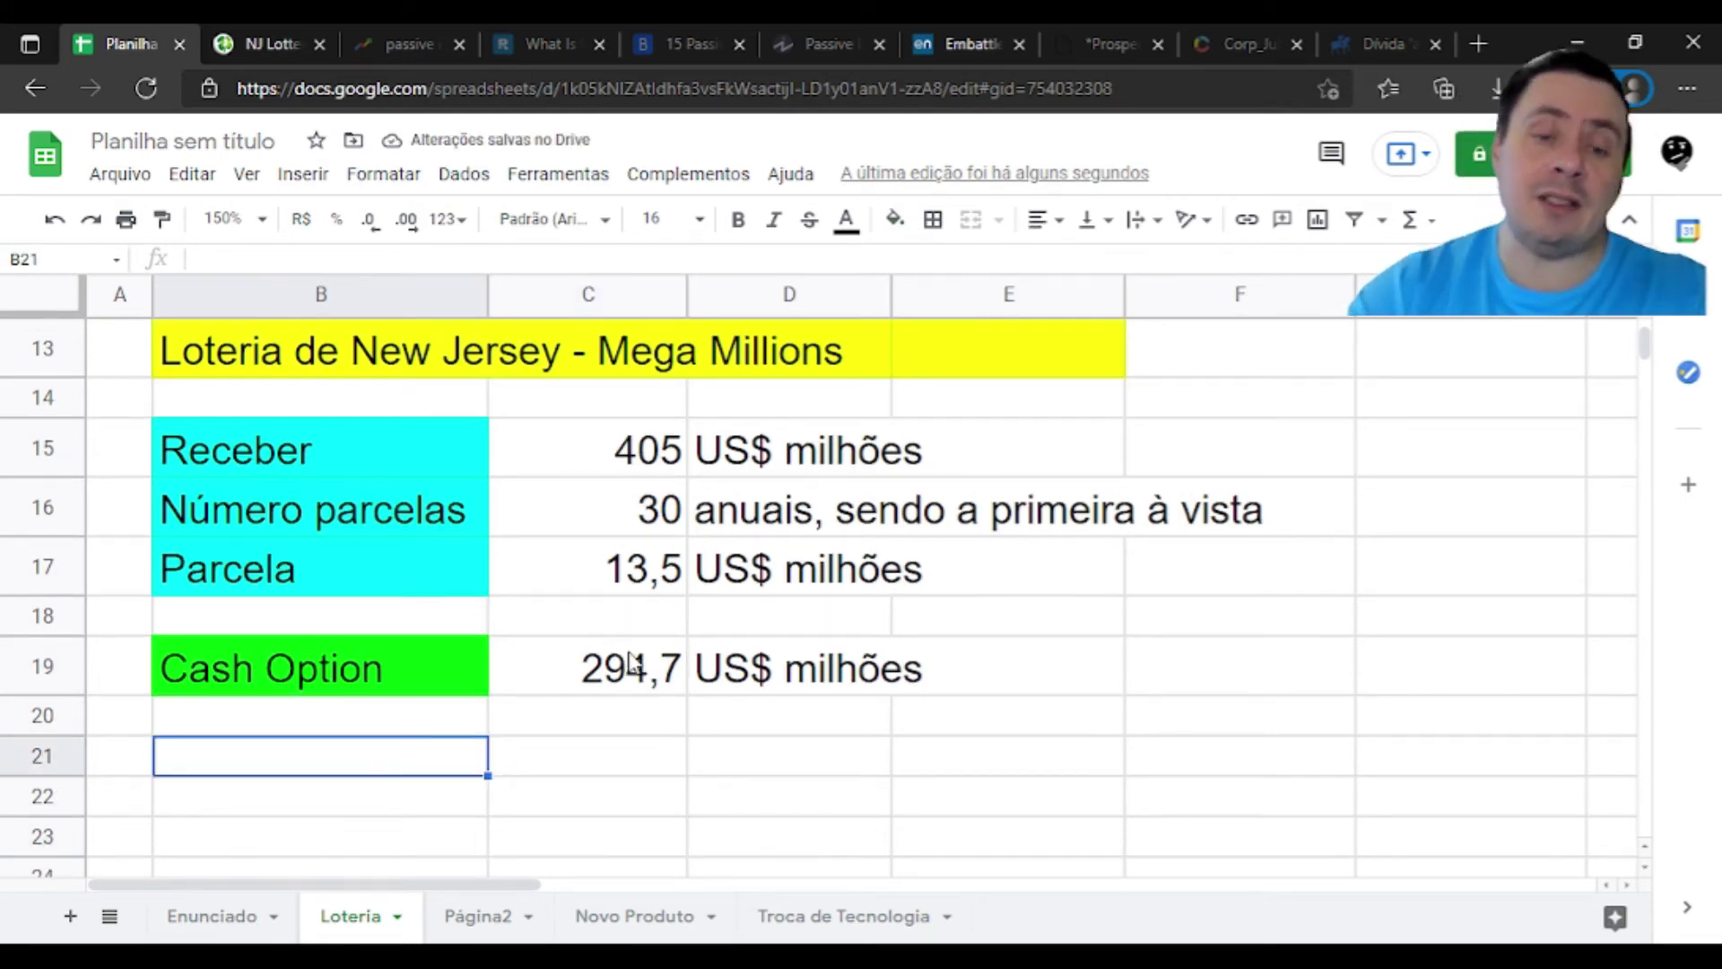
text(Taxa de juros)
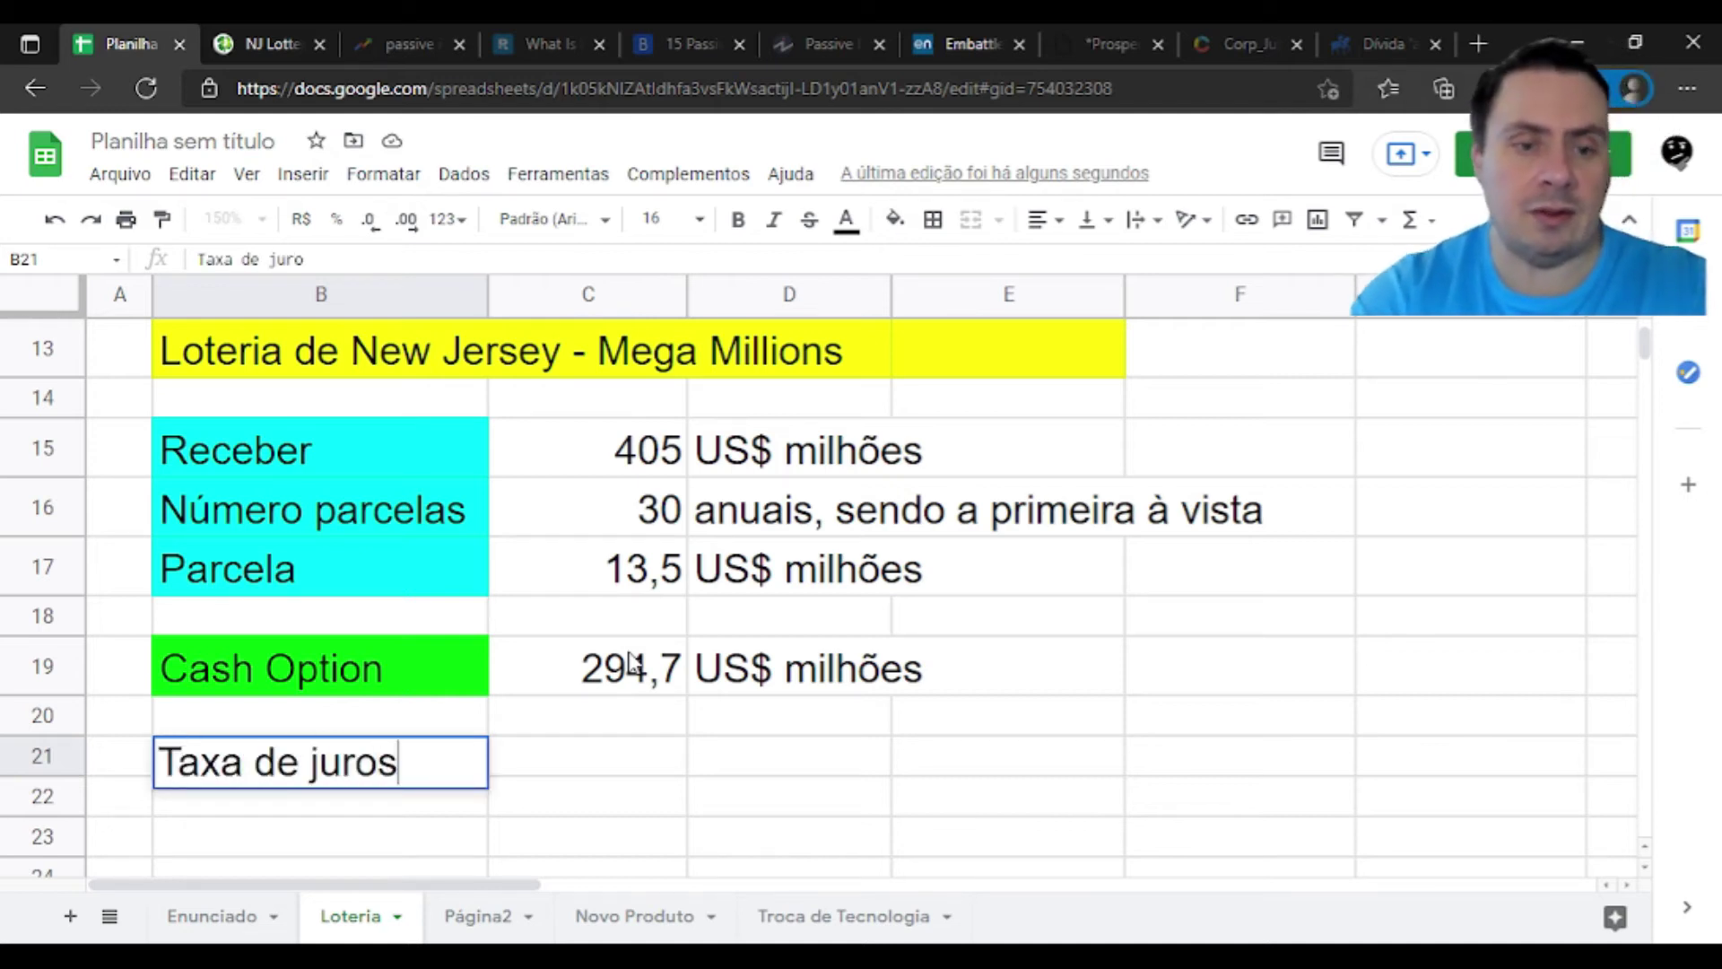
key(Tab)
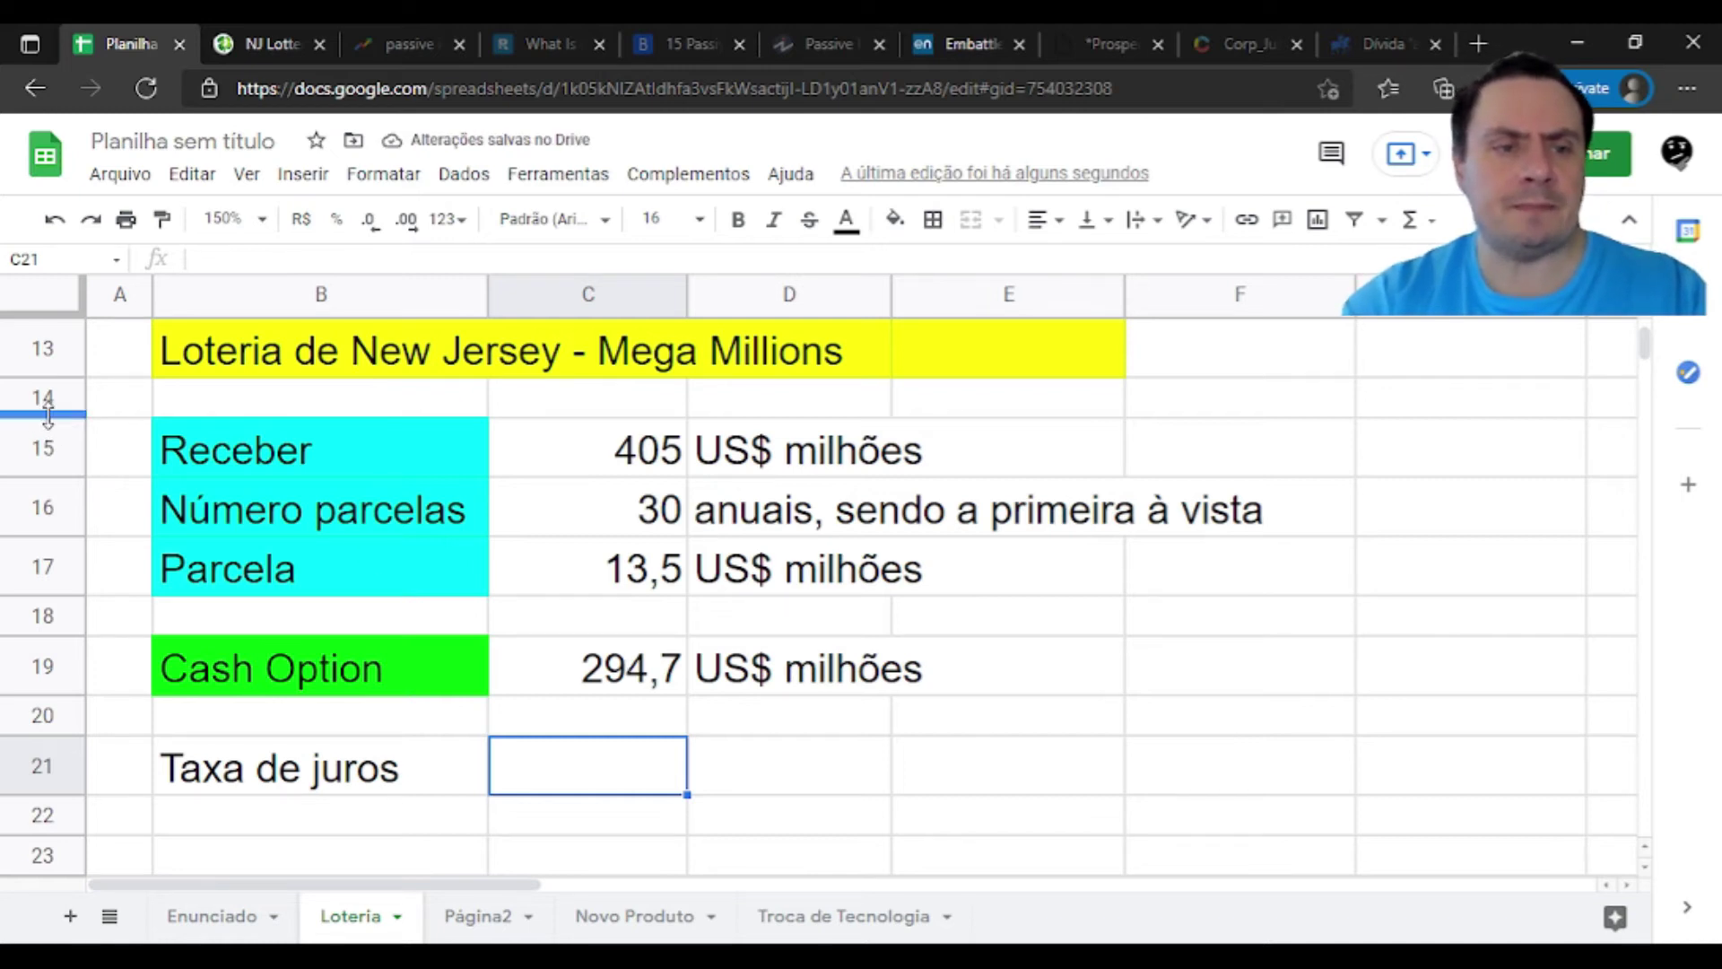
Shrink the empty spacer rows 14, 18 and 20 to roughly half their height
drag(48, 414, 47, 392)
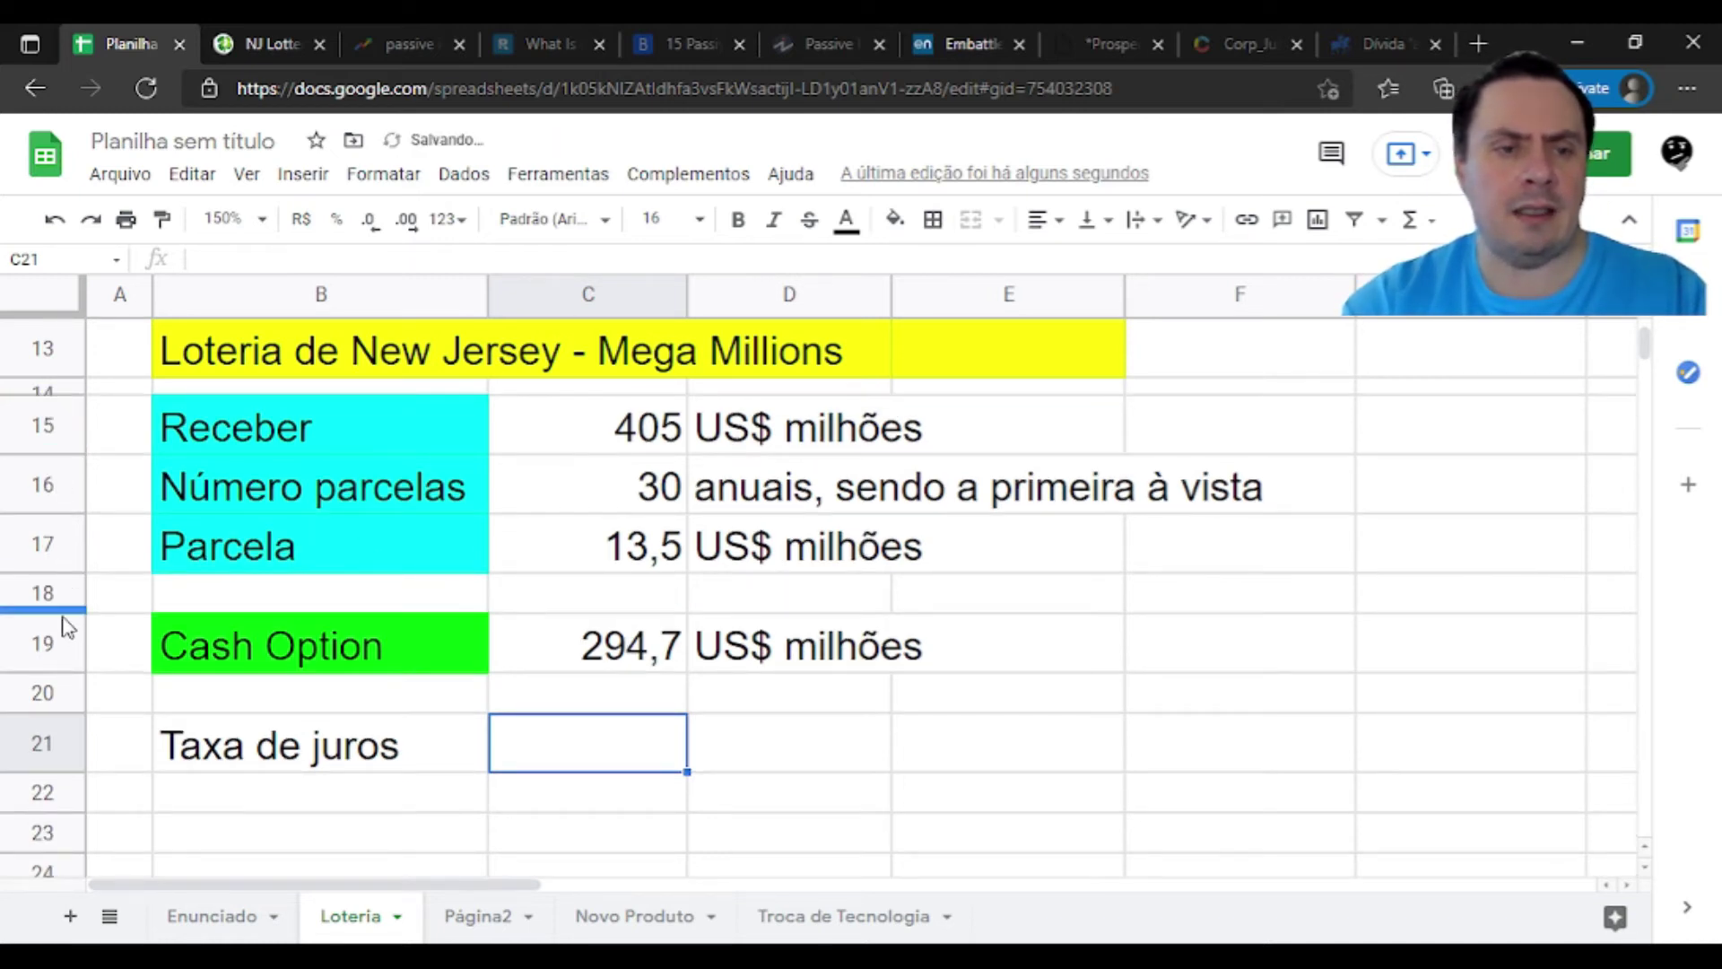
drag(59, 610, 57, 588)
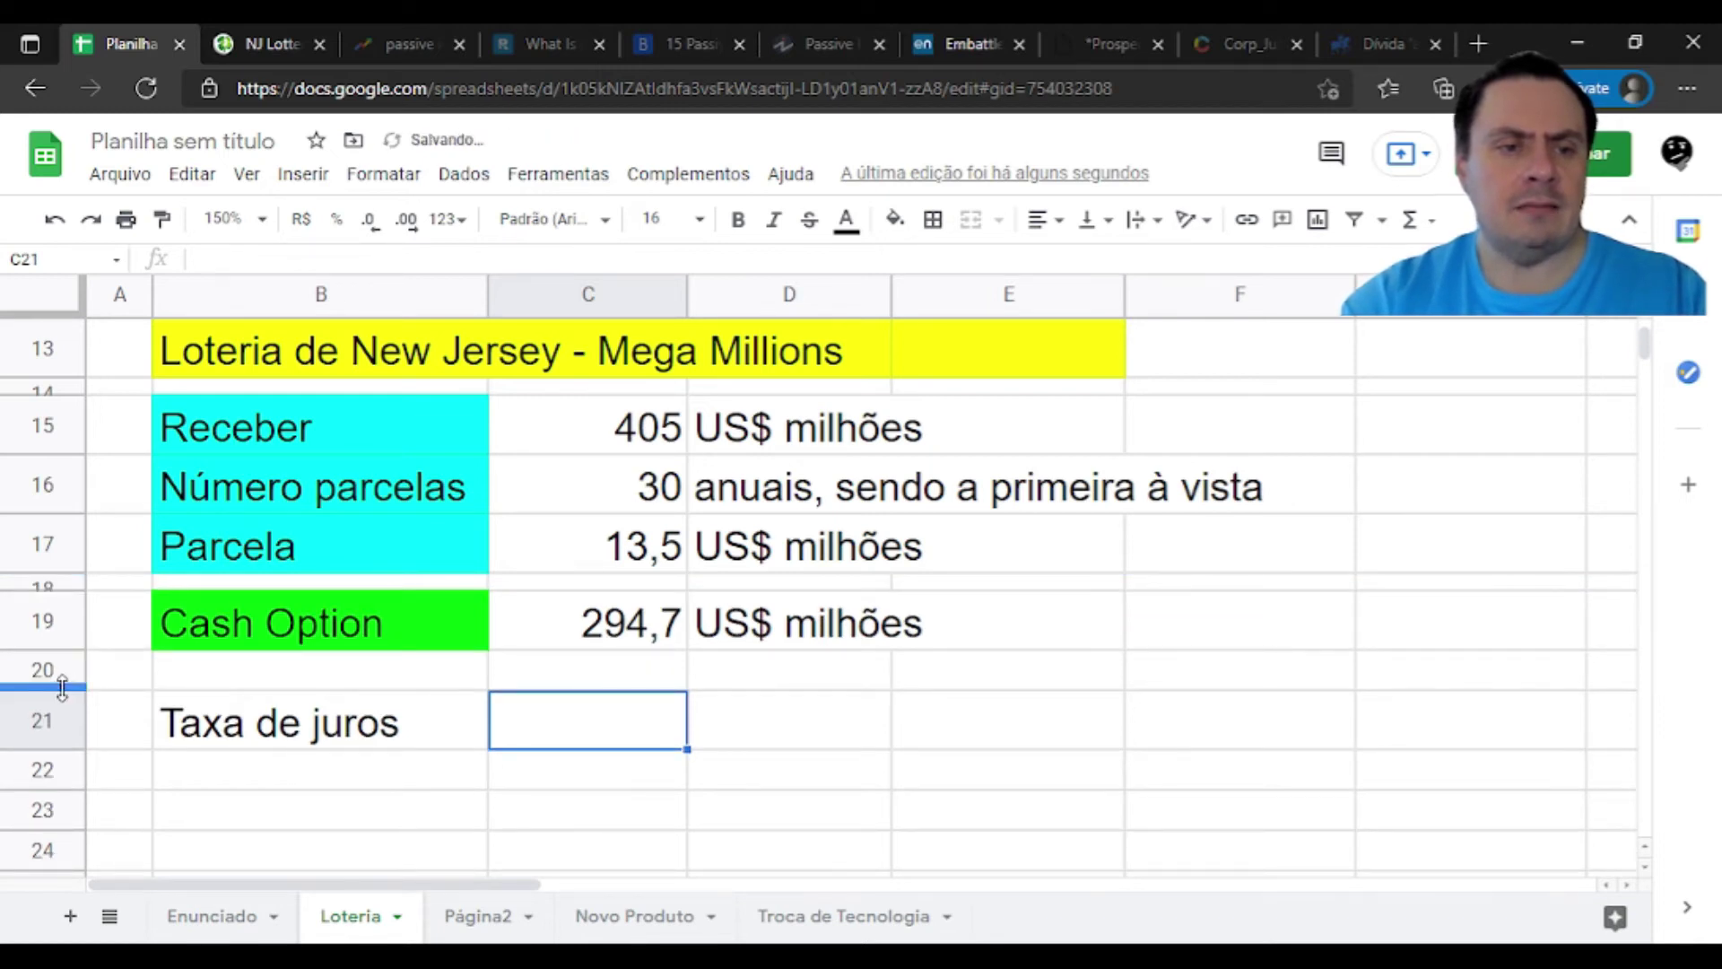
drag(61, 687, 65, 665)
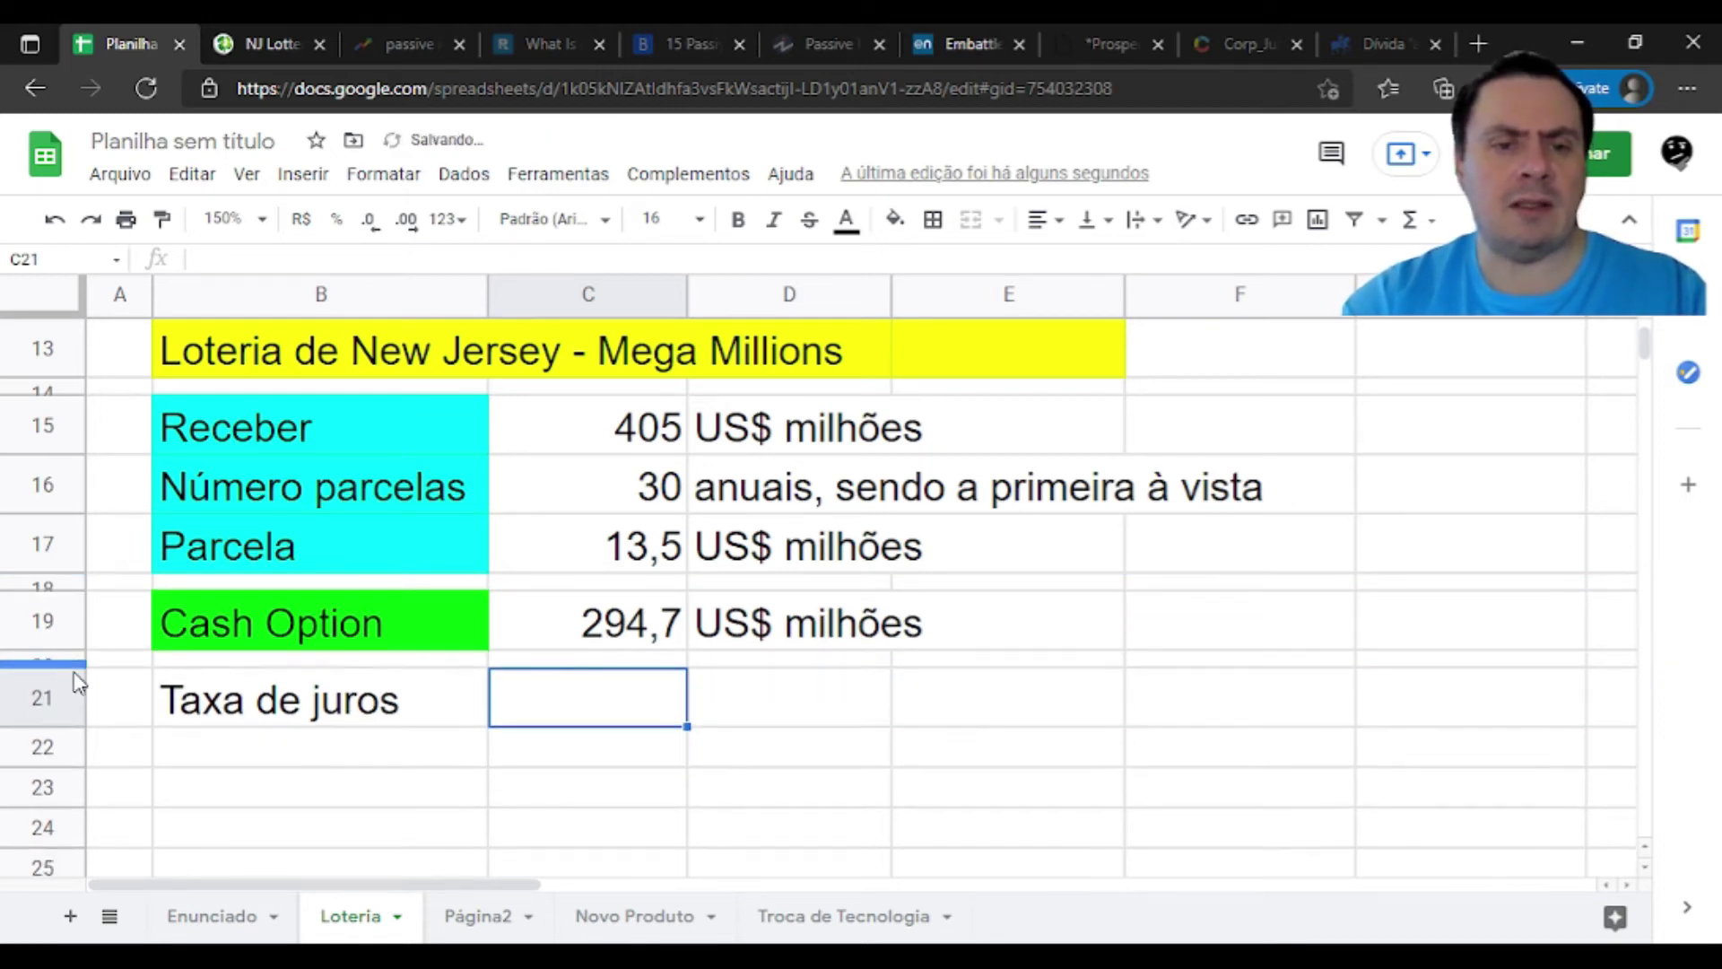
Enter the interest rate 4% in C21 and the note "ao ano" in D21
text(4%)
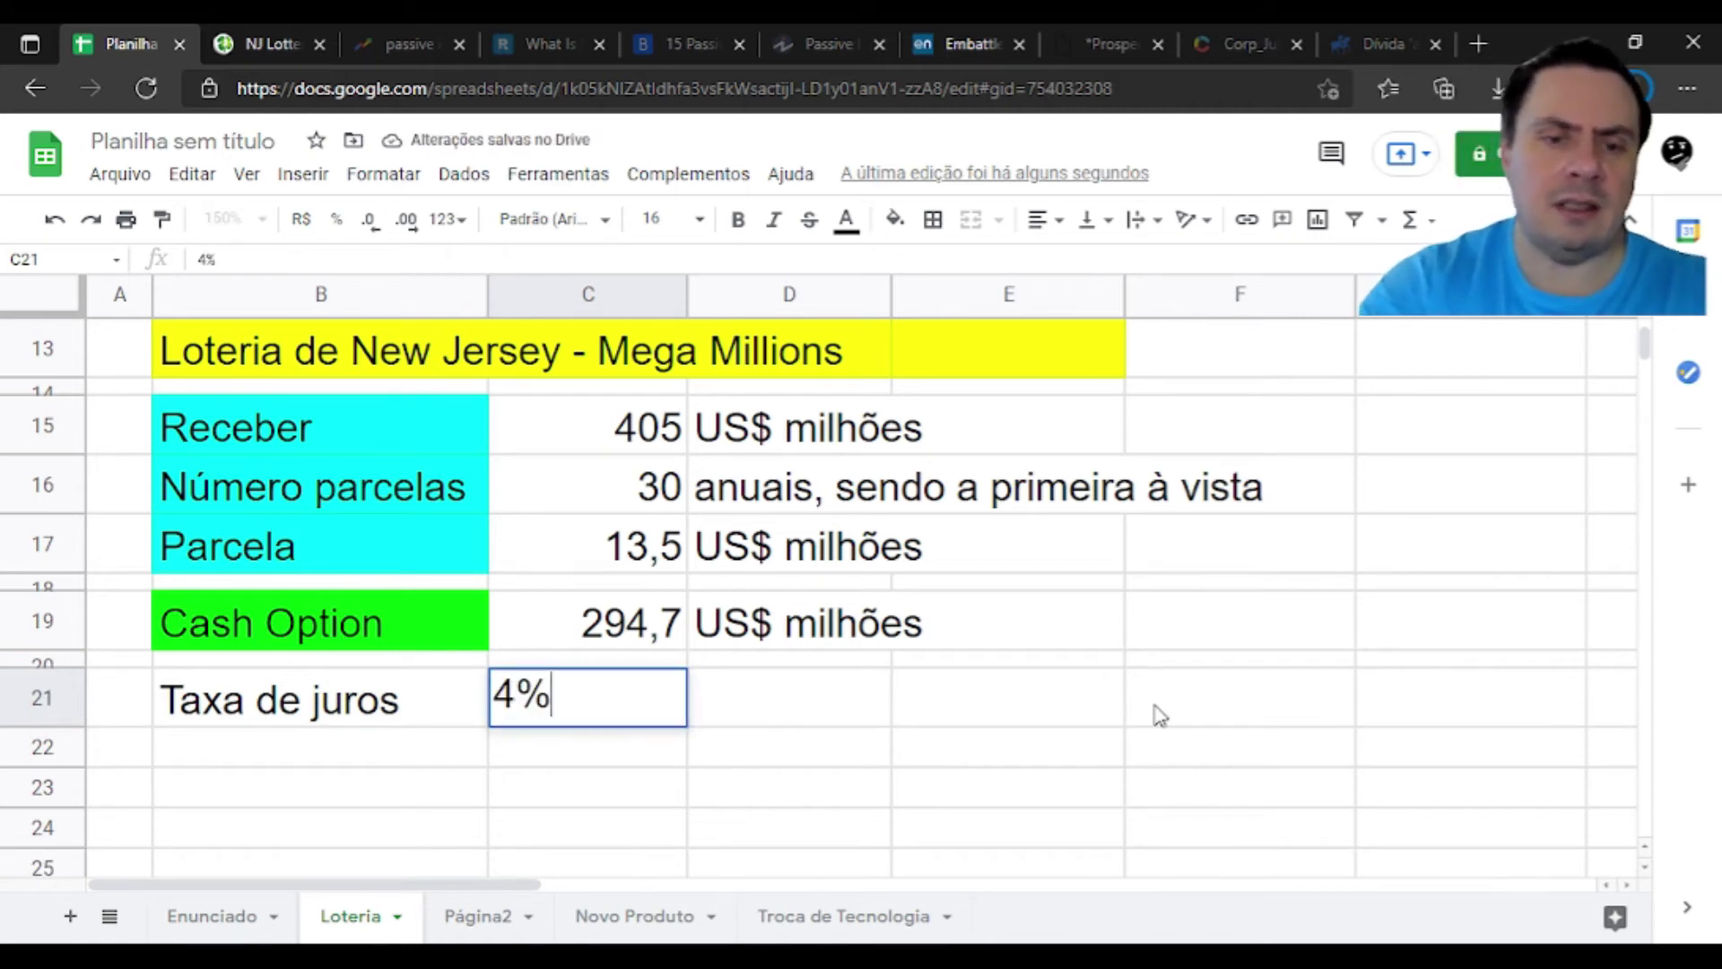
key(Tab)
text(ao ano)
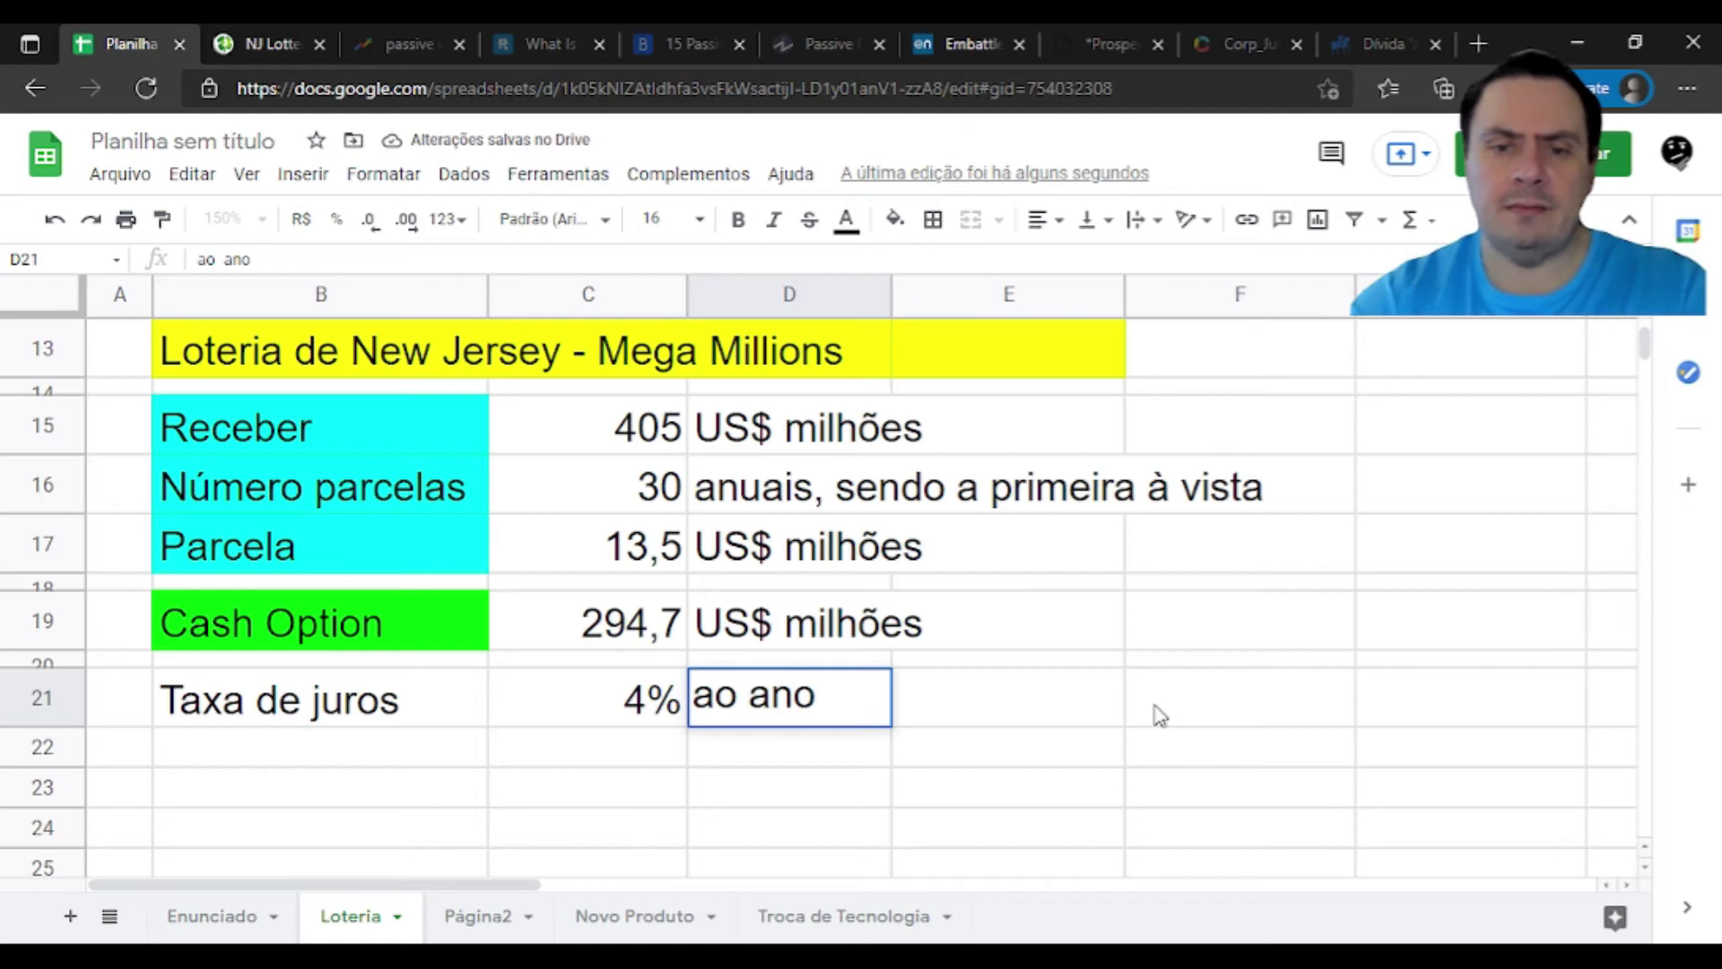
key(Return)
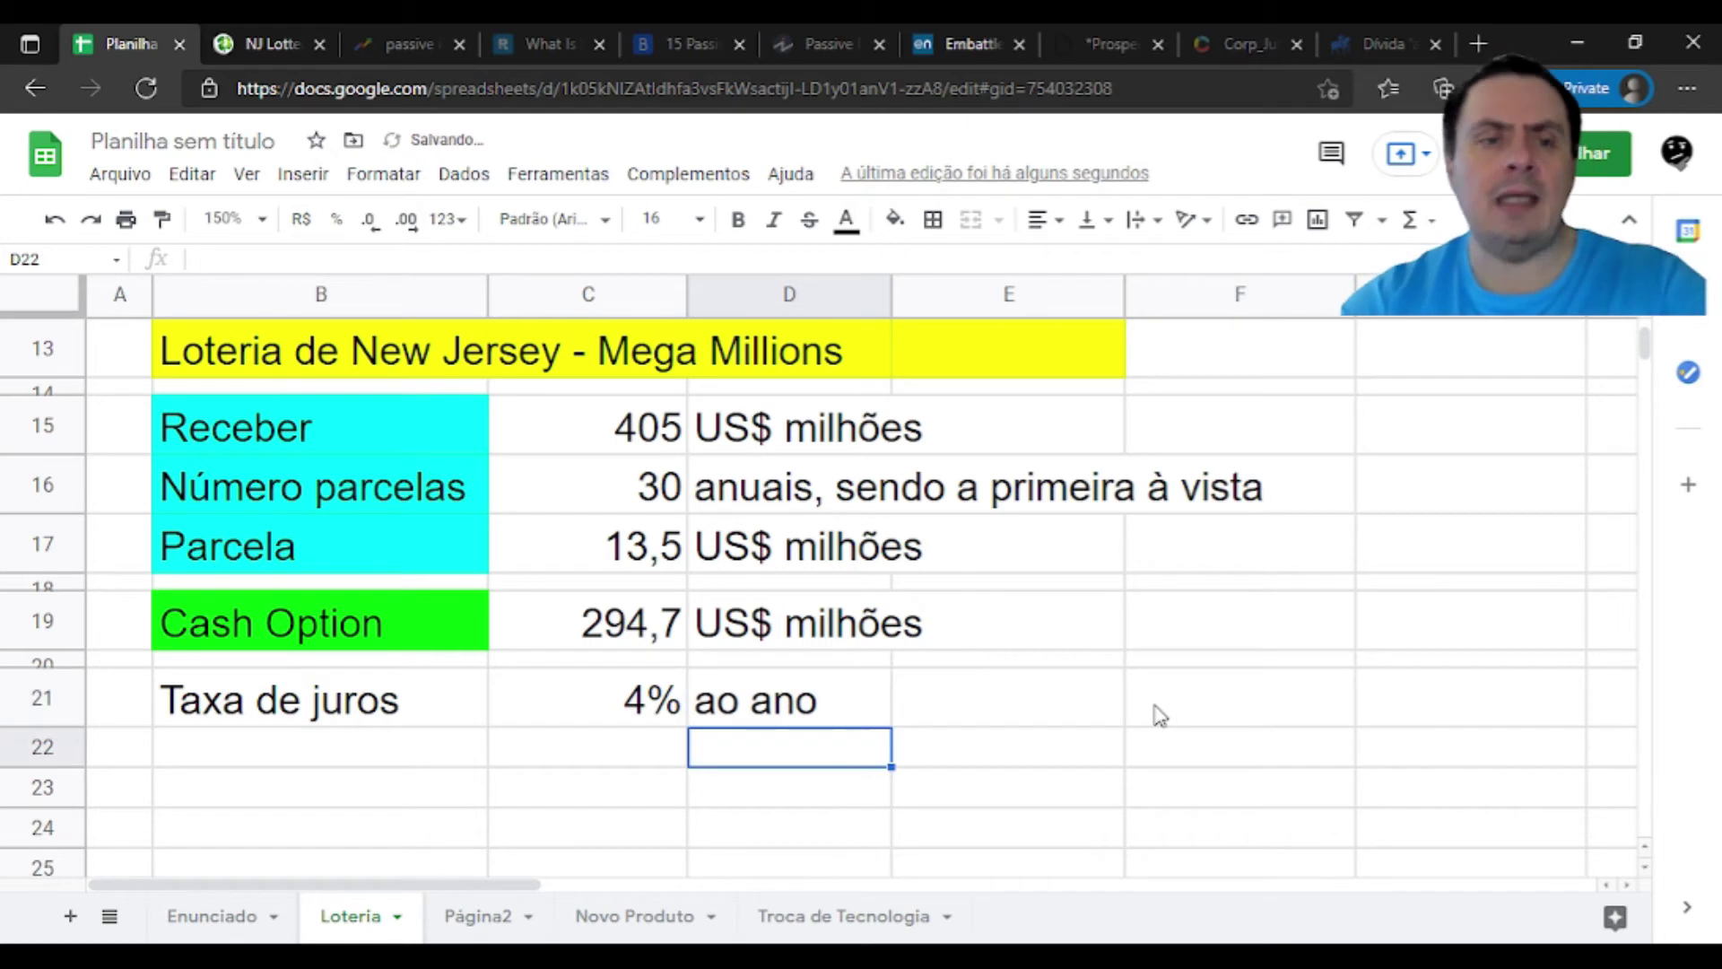
key(Left)
key(Left)
key(Up)
key(Up)
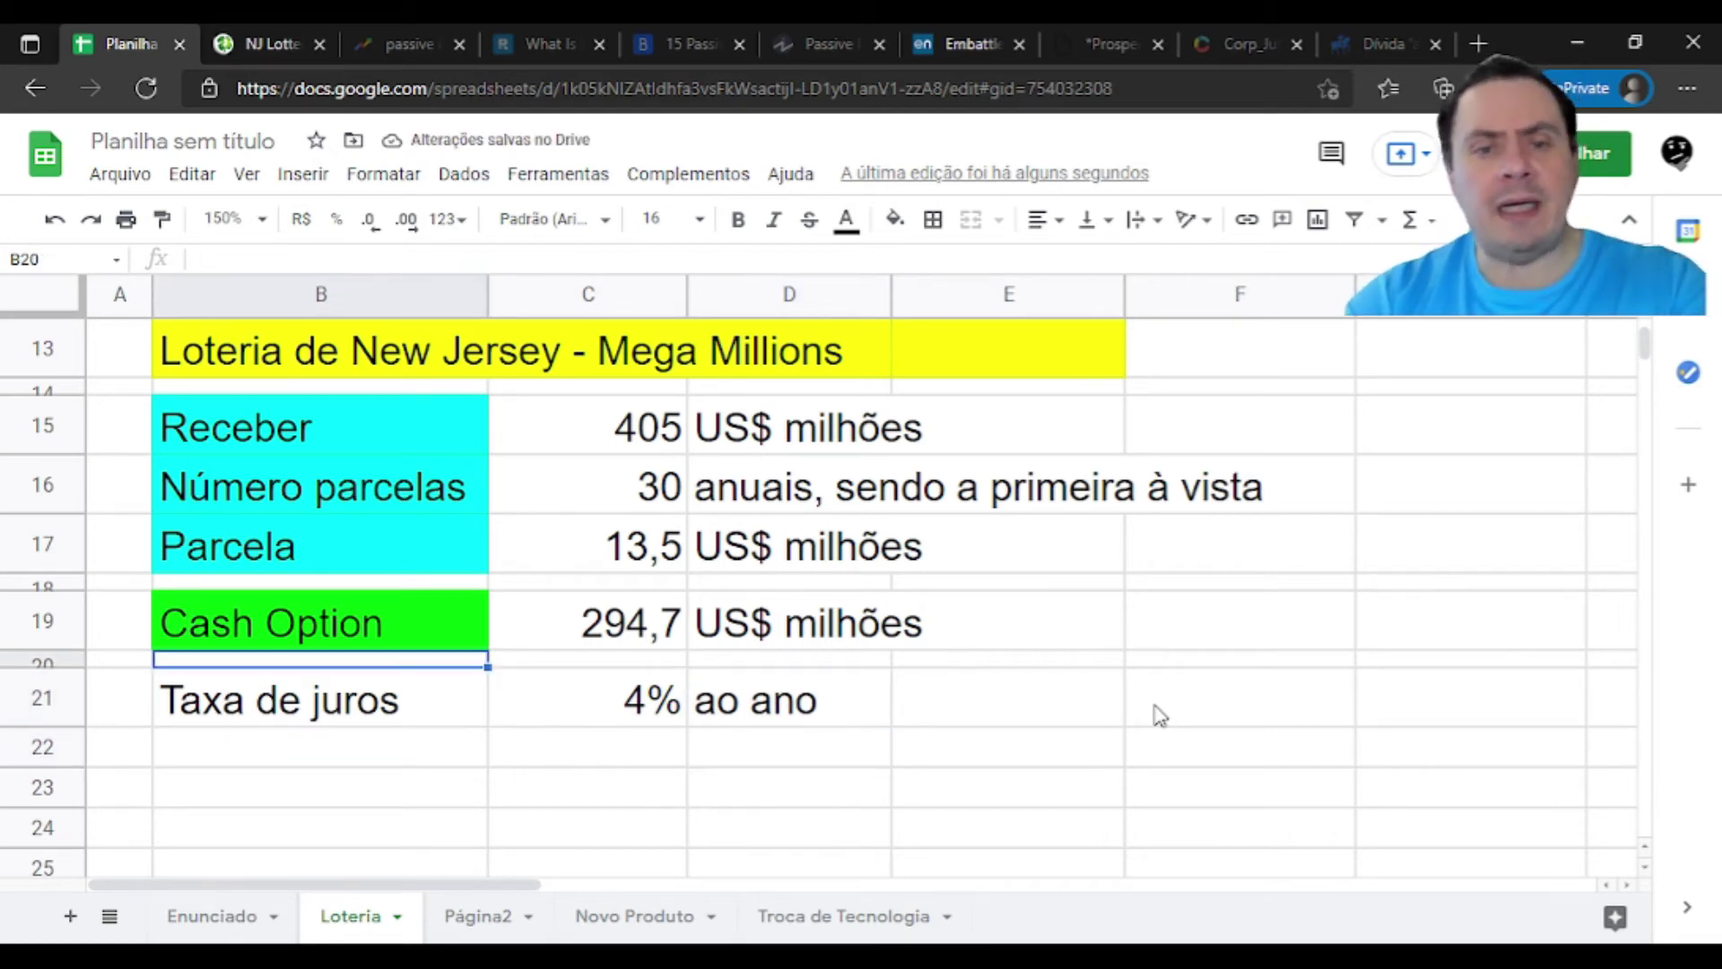
key(Right)
key(Right)
key(Right)
key(Up)
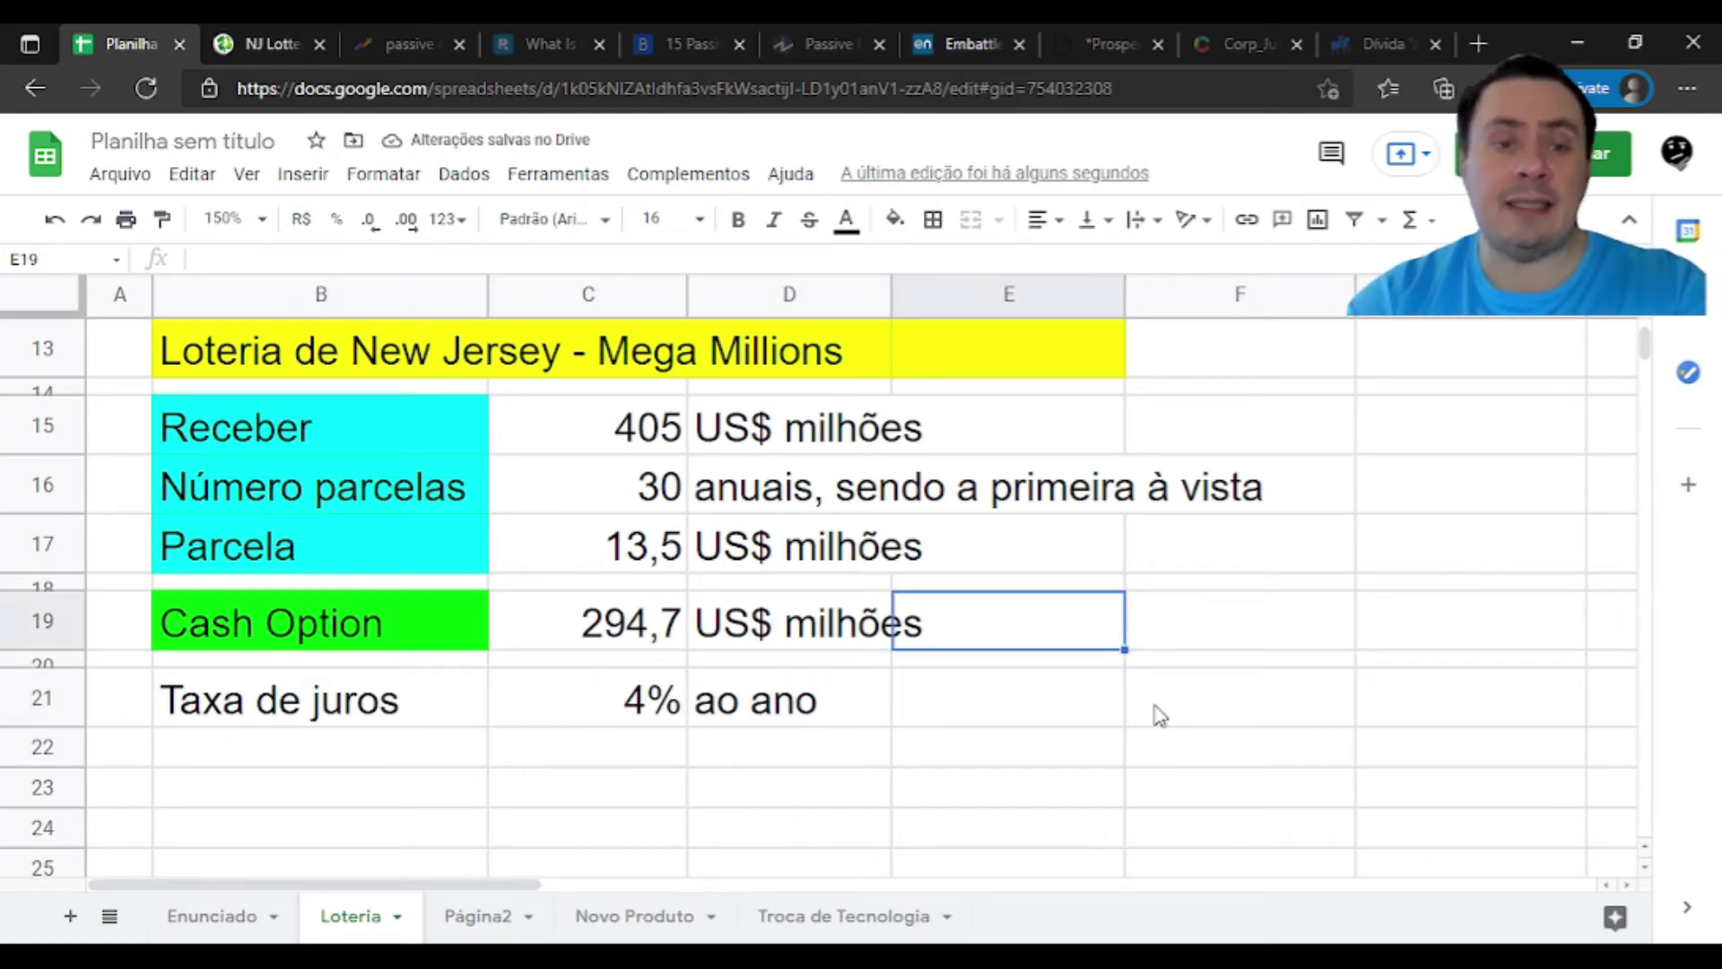
Select the empty cell B22 directly below the "Taxa de juros" label
key(Left)
key(Left)
key(Down)
key(Down)
key(Down)
key(Left)
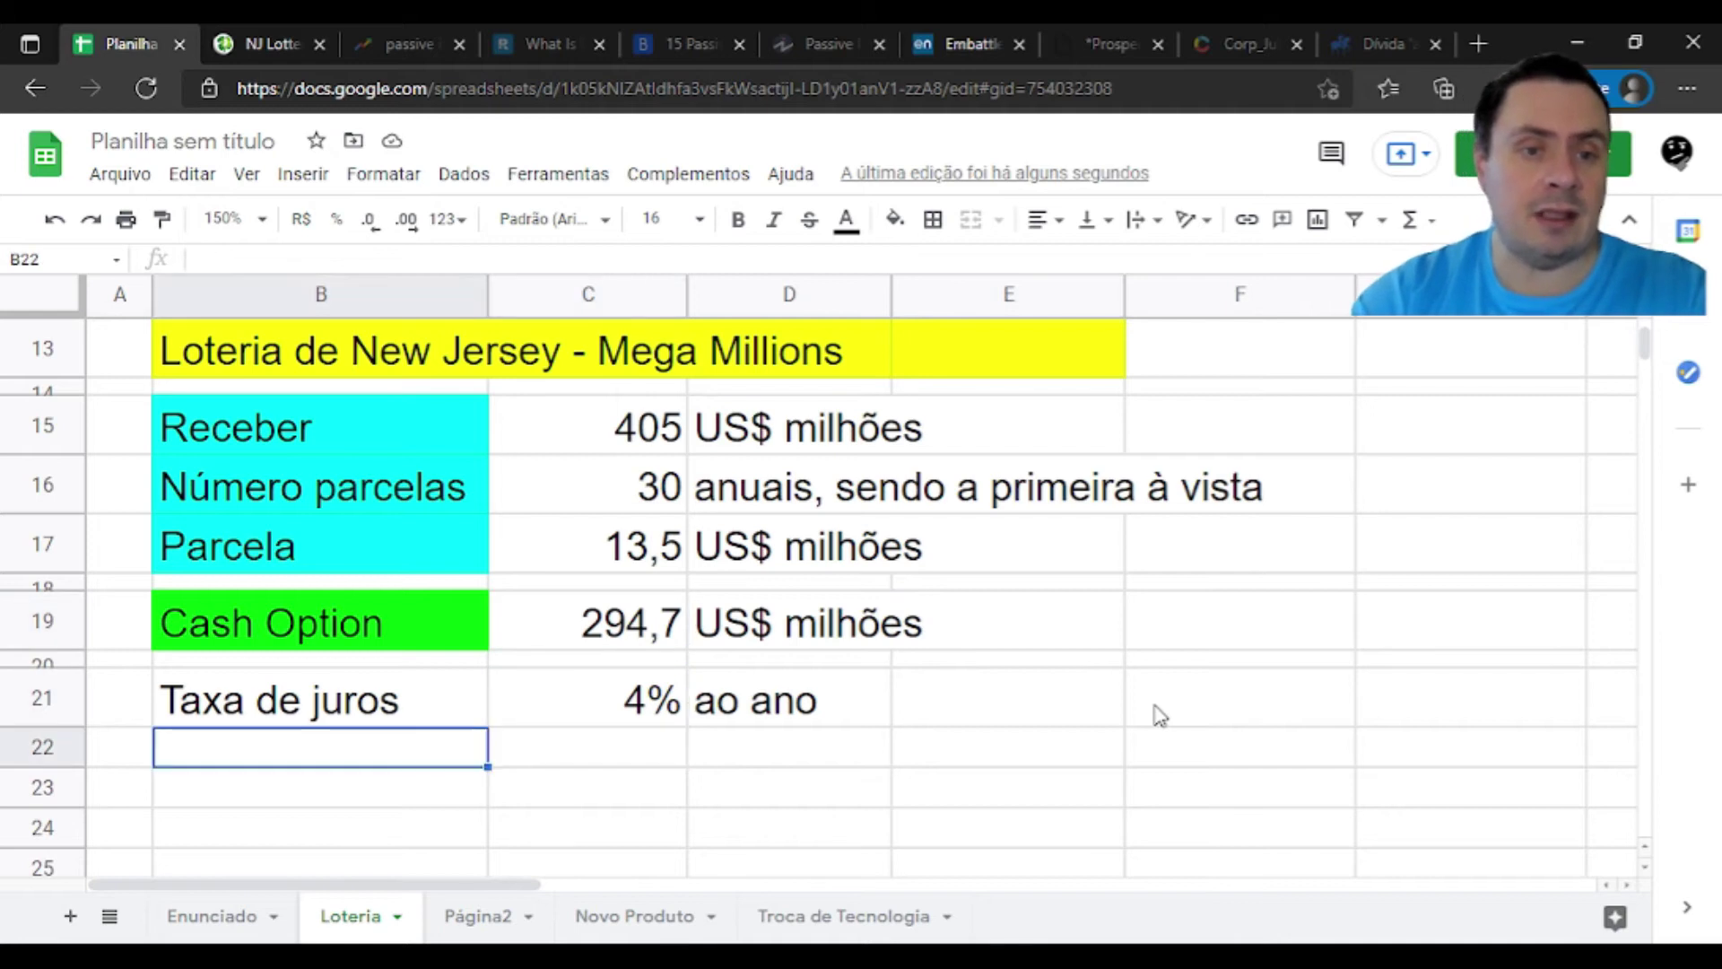
text(V)
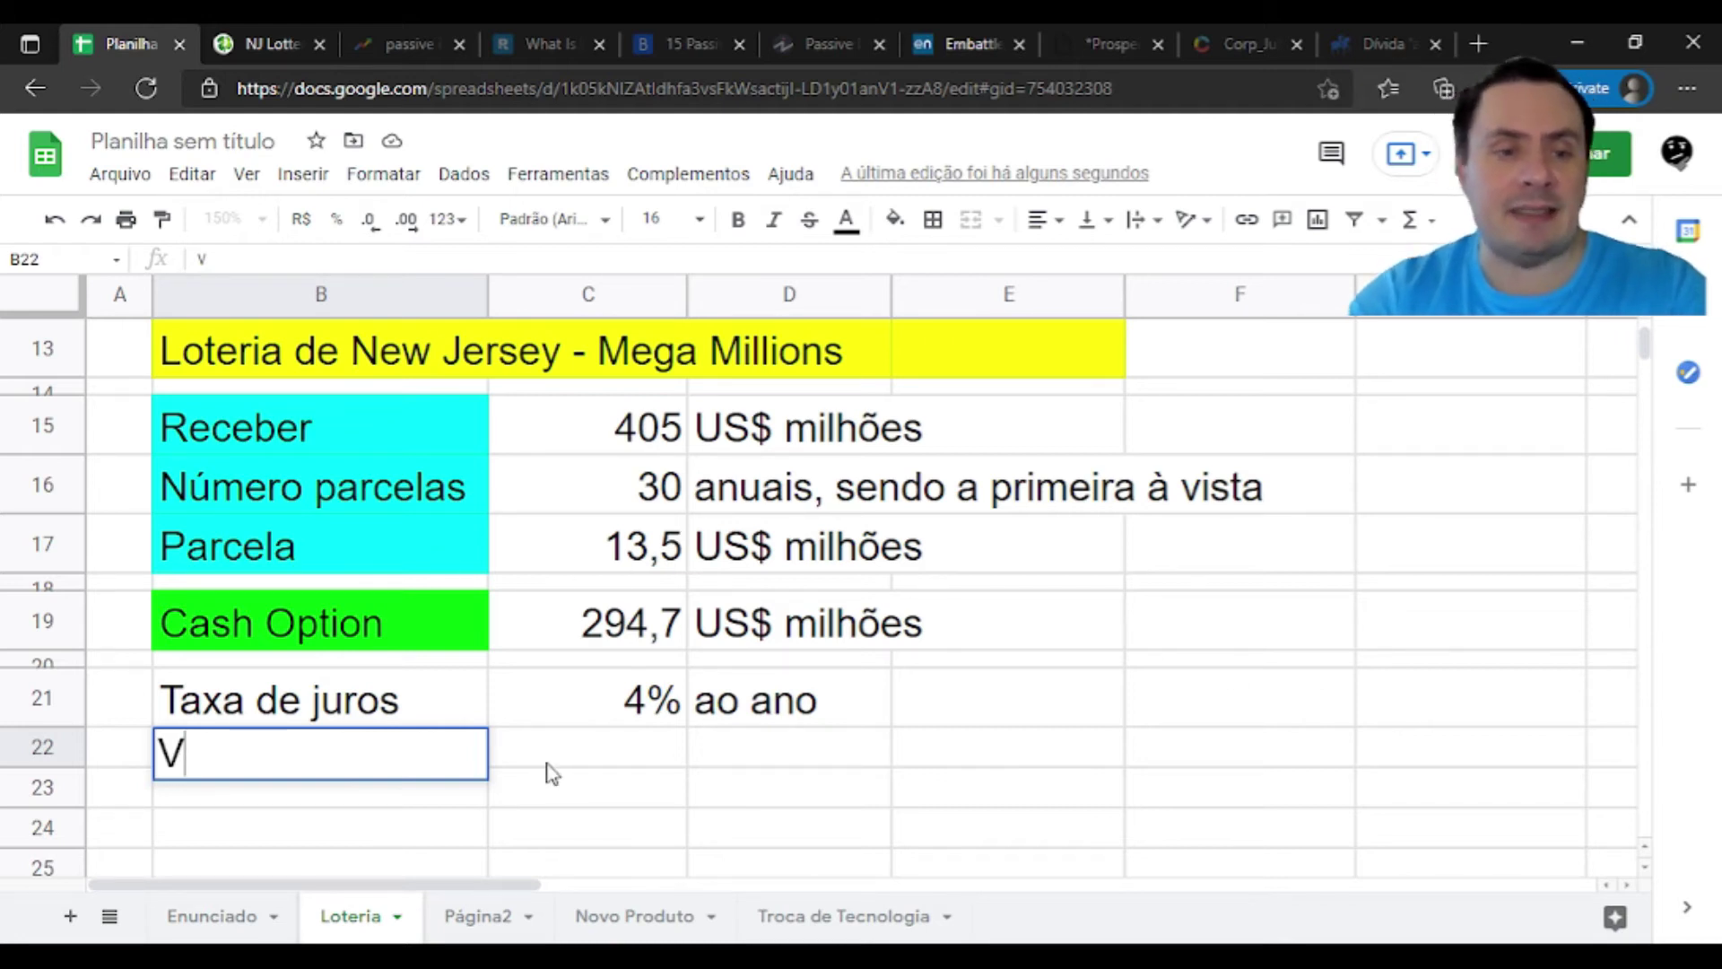
text(alo)
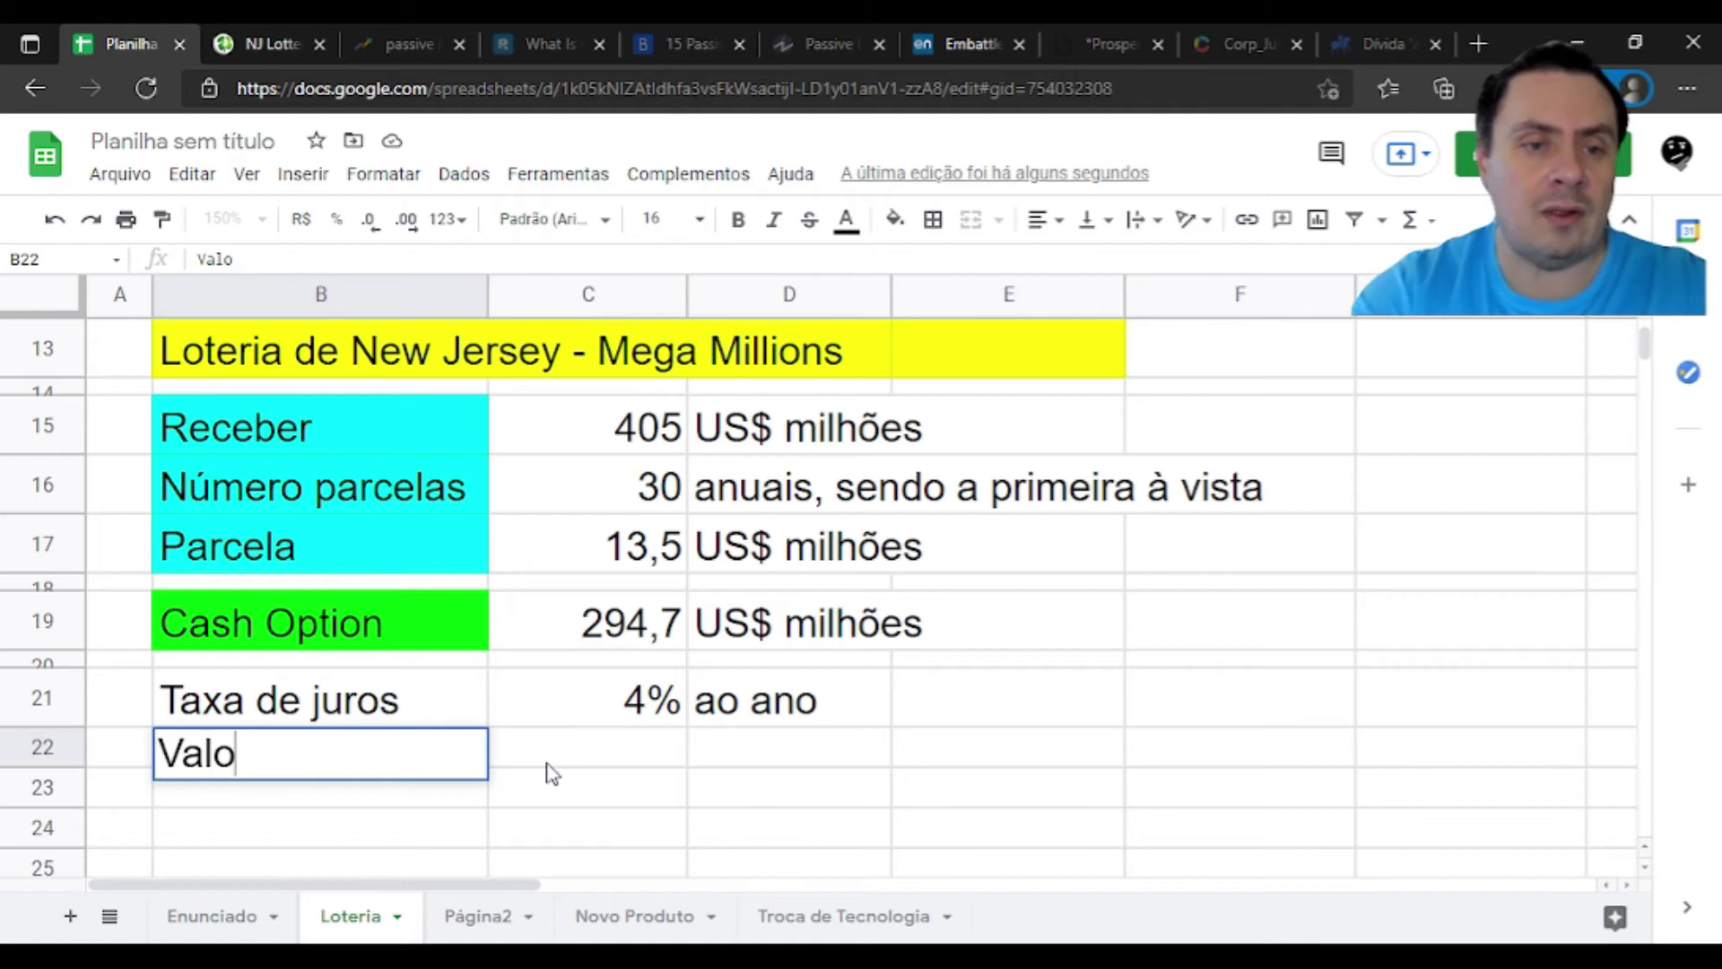
text(r Presente)
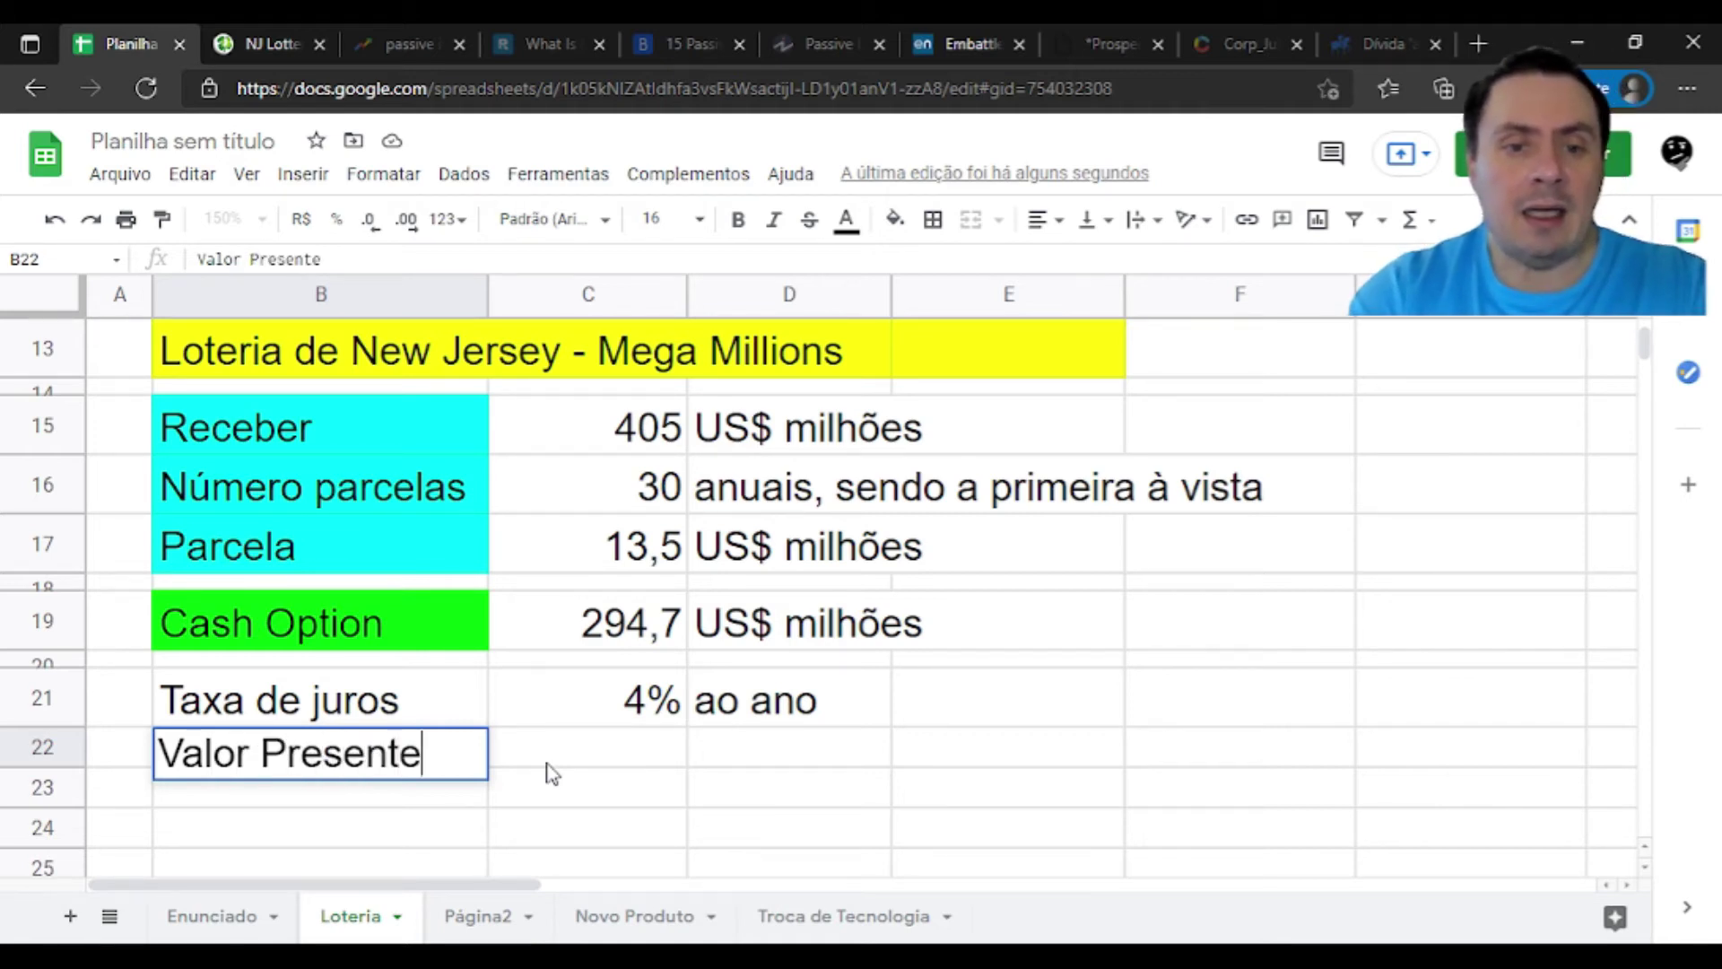
key(Escape)
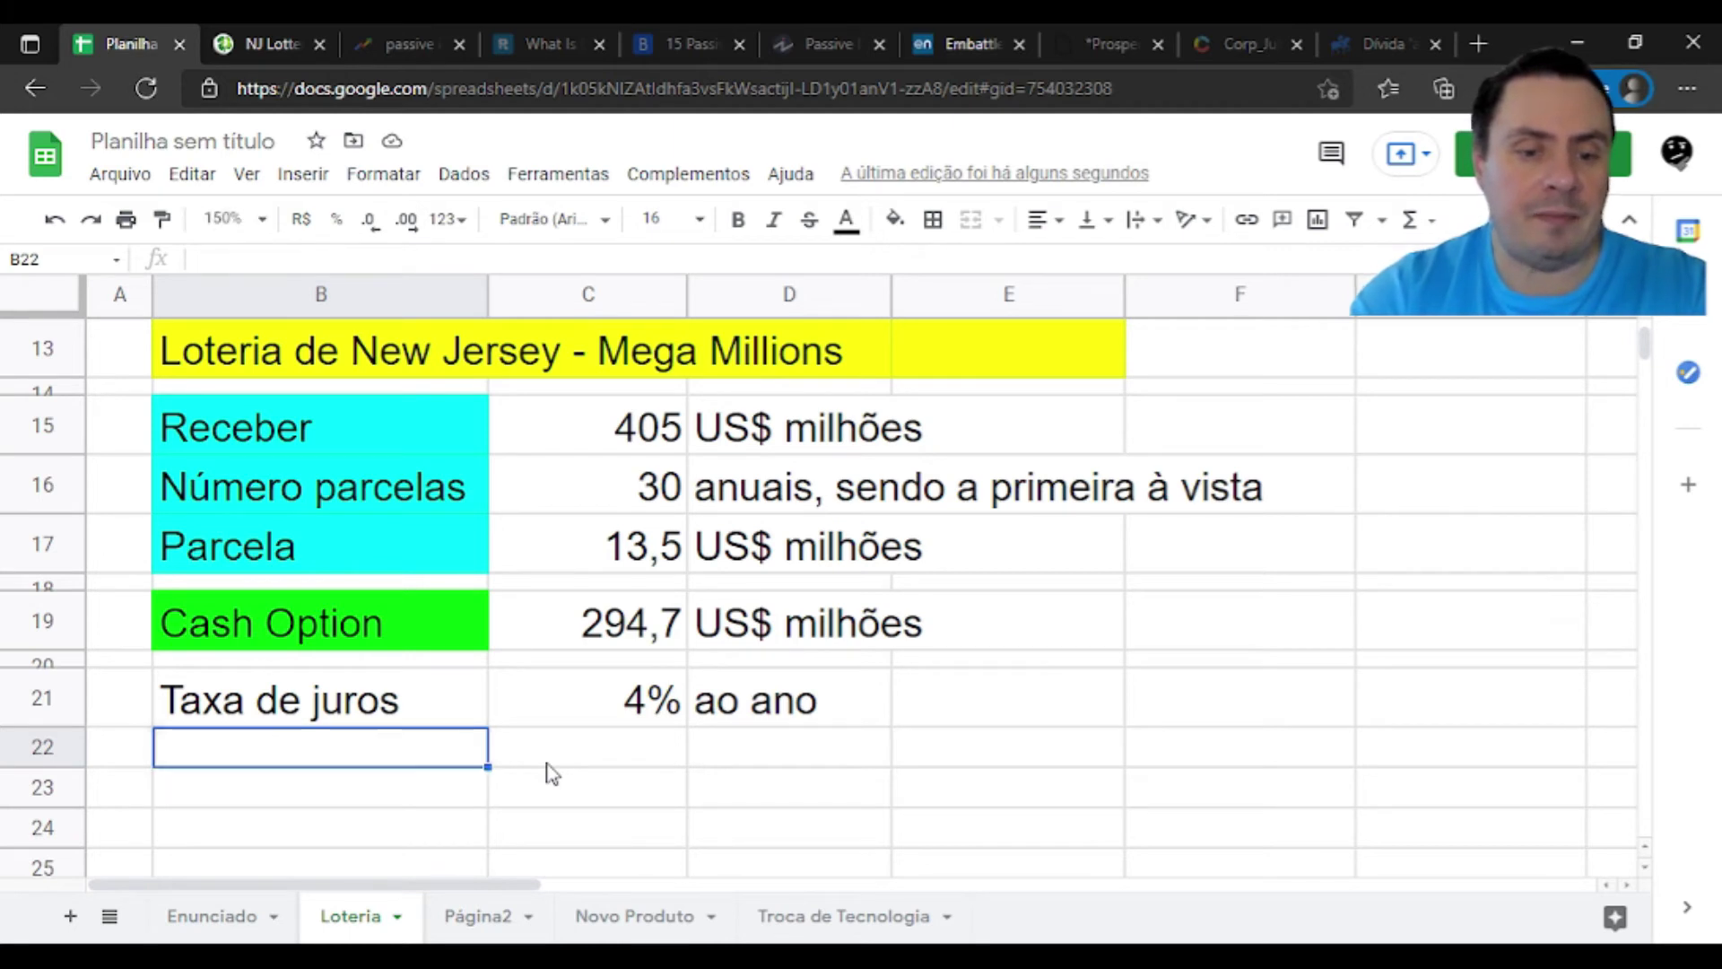
Enter the label "VP das parcelas" in B22
text(VP das)
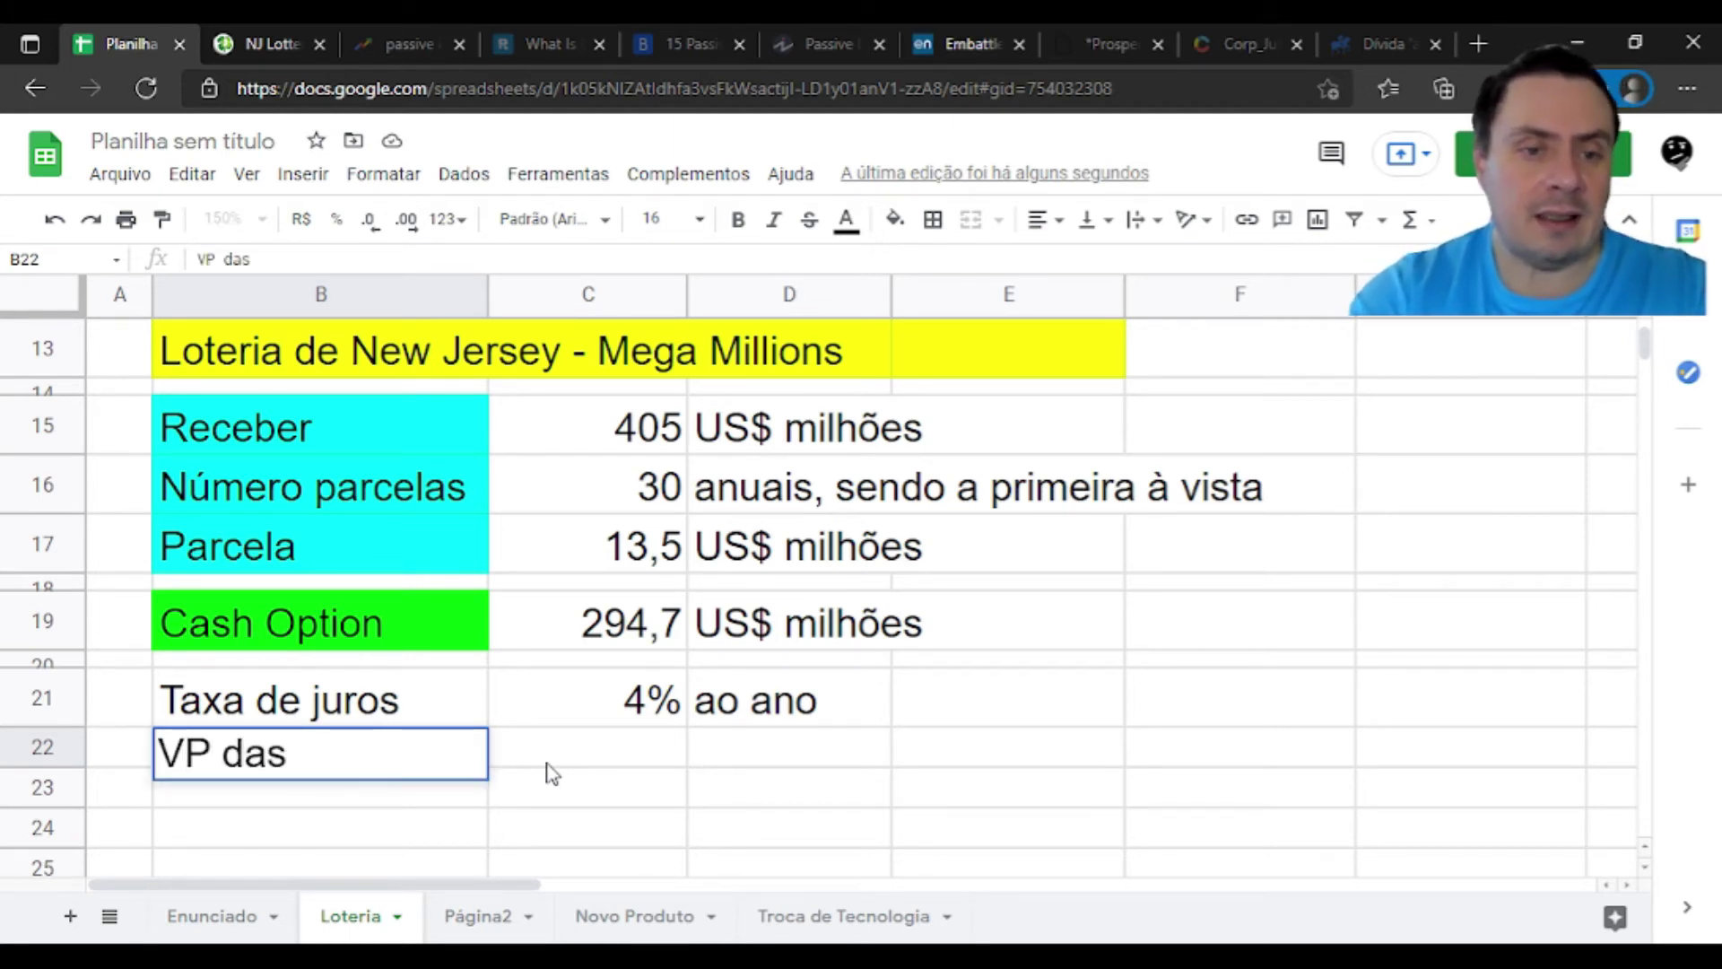
text( parcelas)
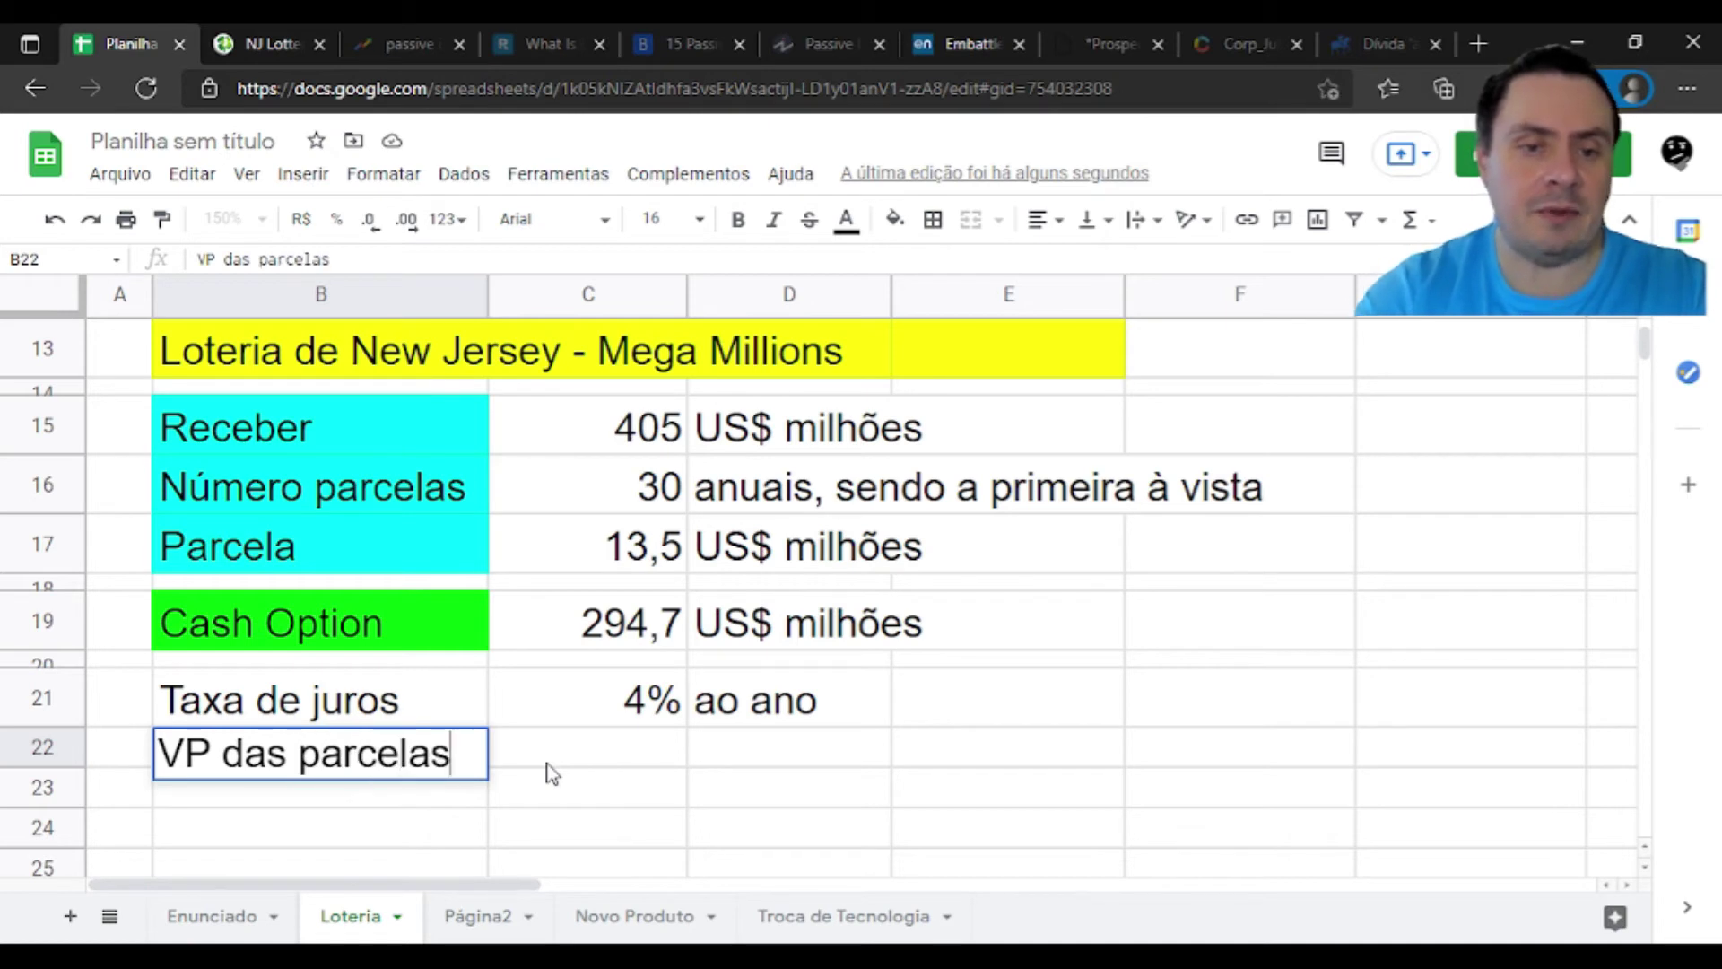
key(Return)
Start a VP present-value formula in C22, beside the "VP das parcelas" label
click(551, 772)
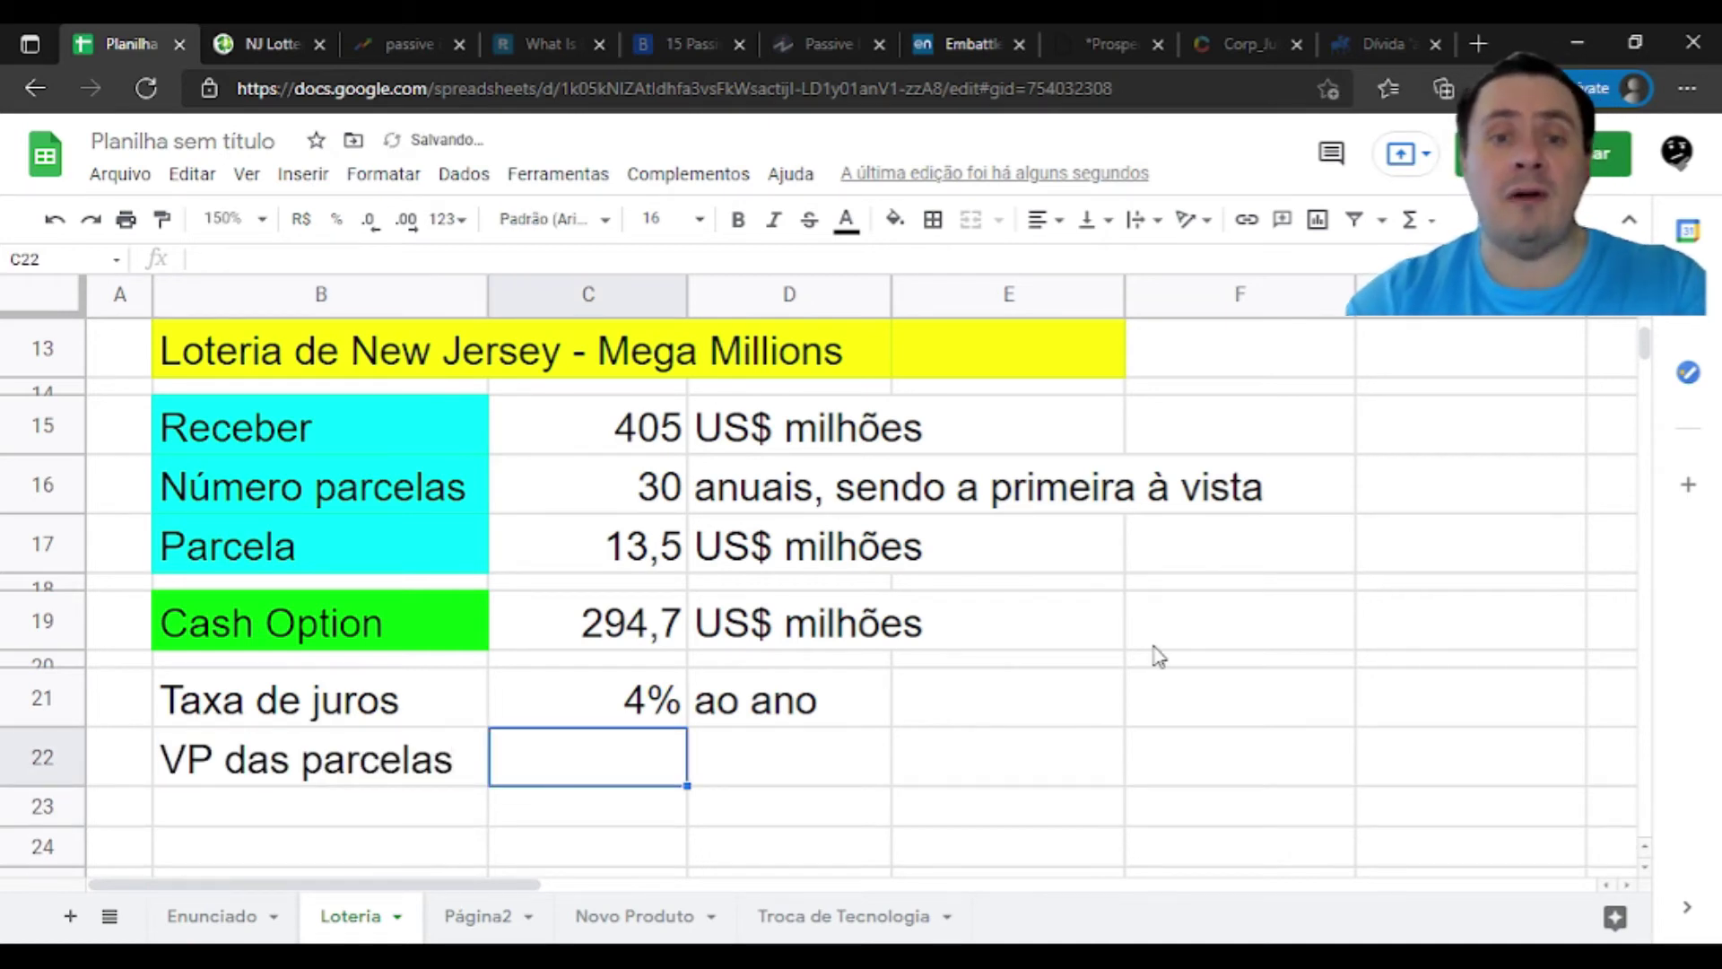
text(=)
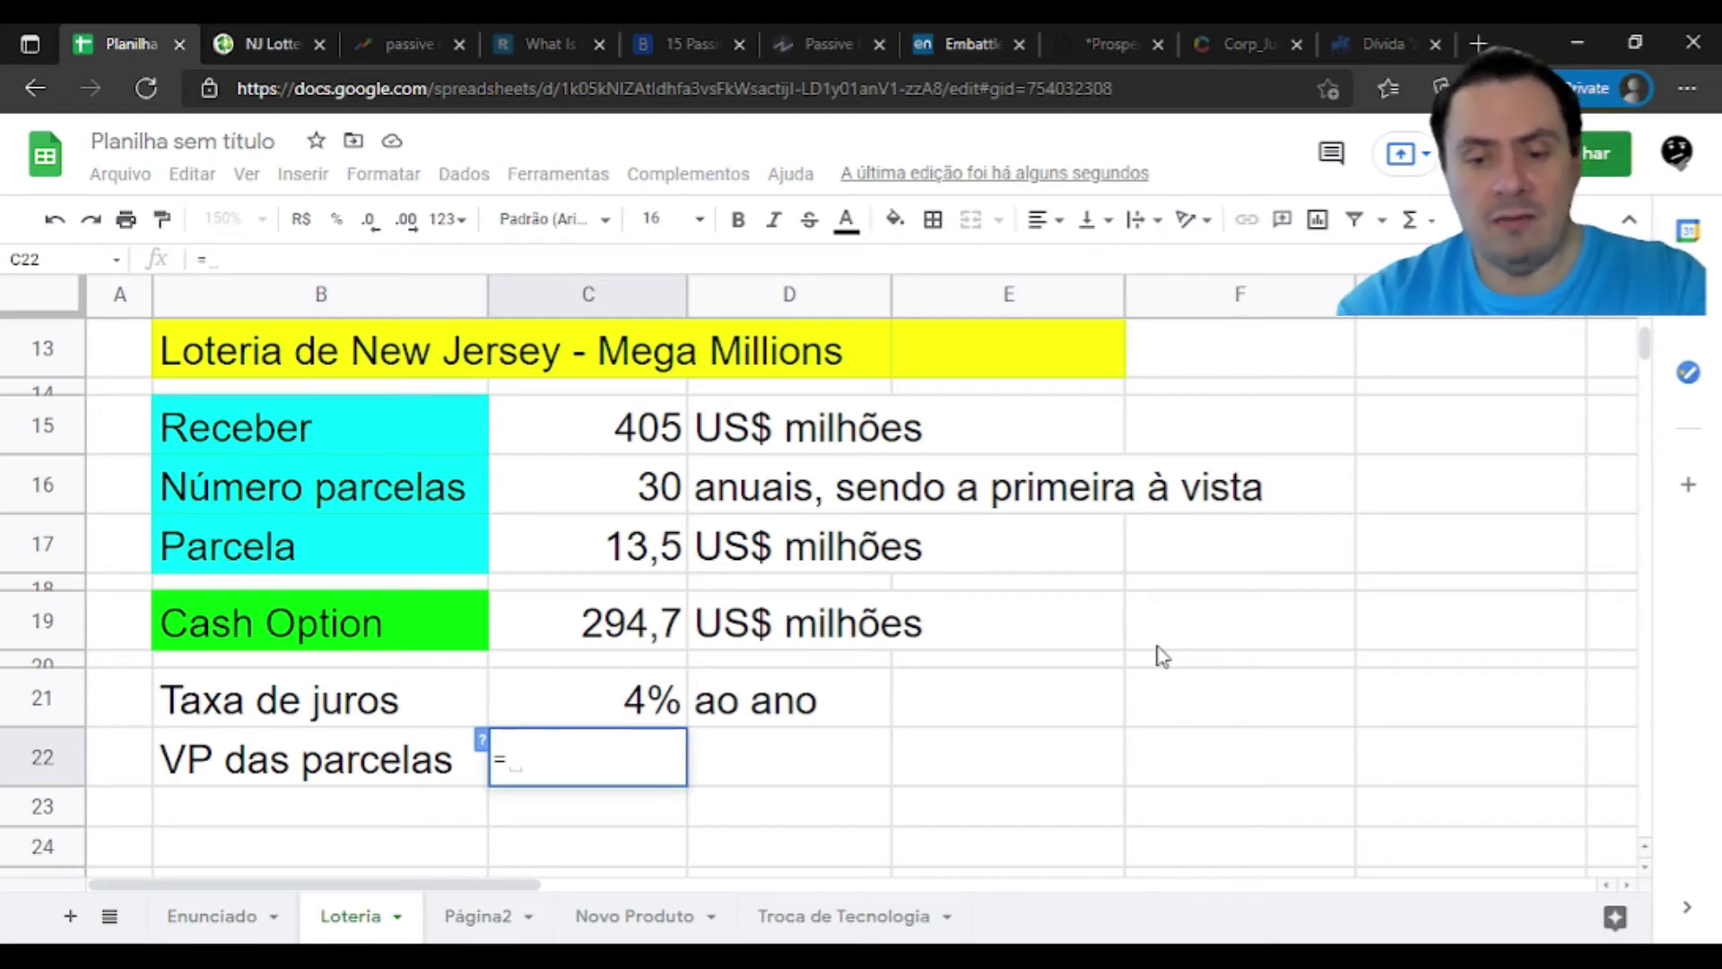
text(vp)
key(Tab)
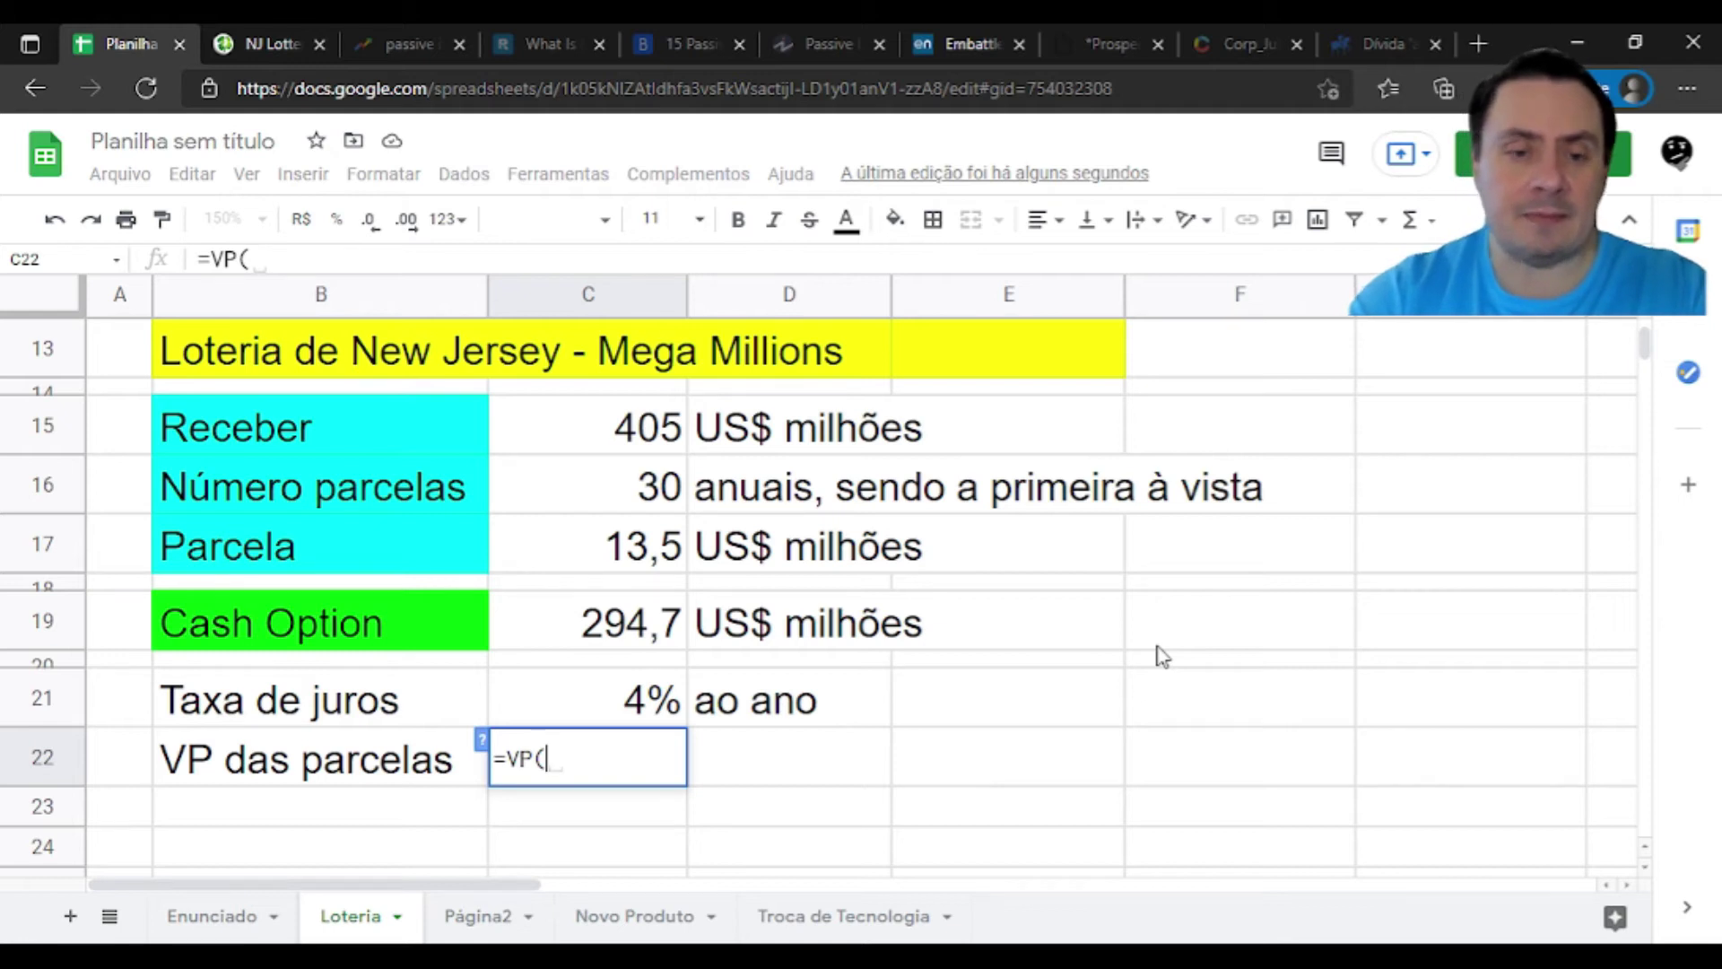
key(BackSpace)
key(BackSpace)
key(BackSpace)
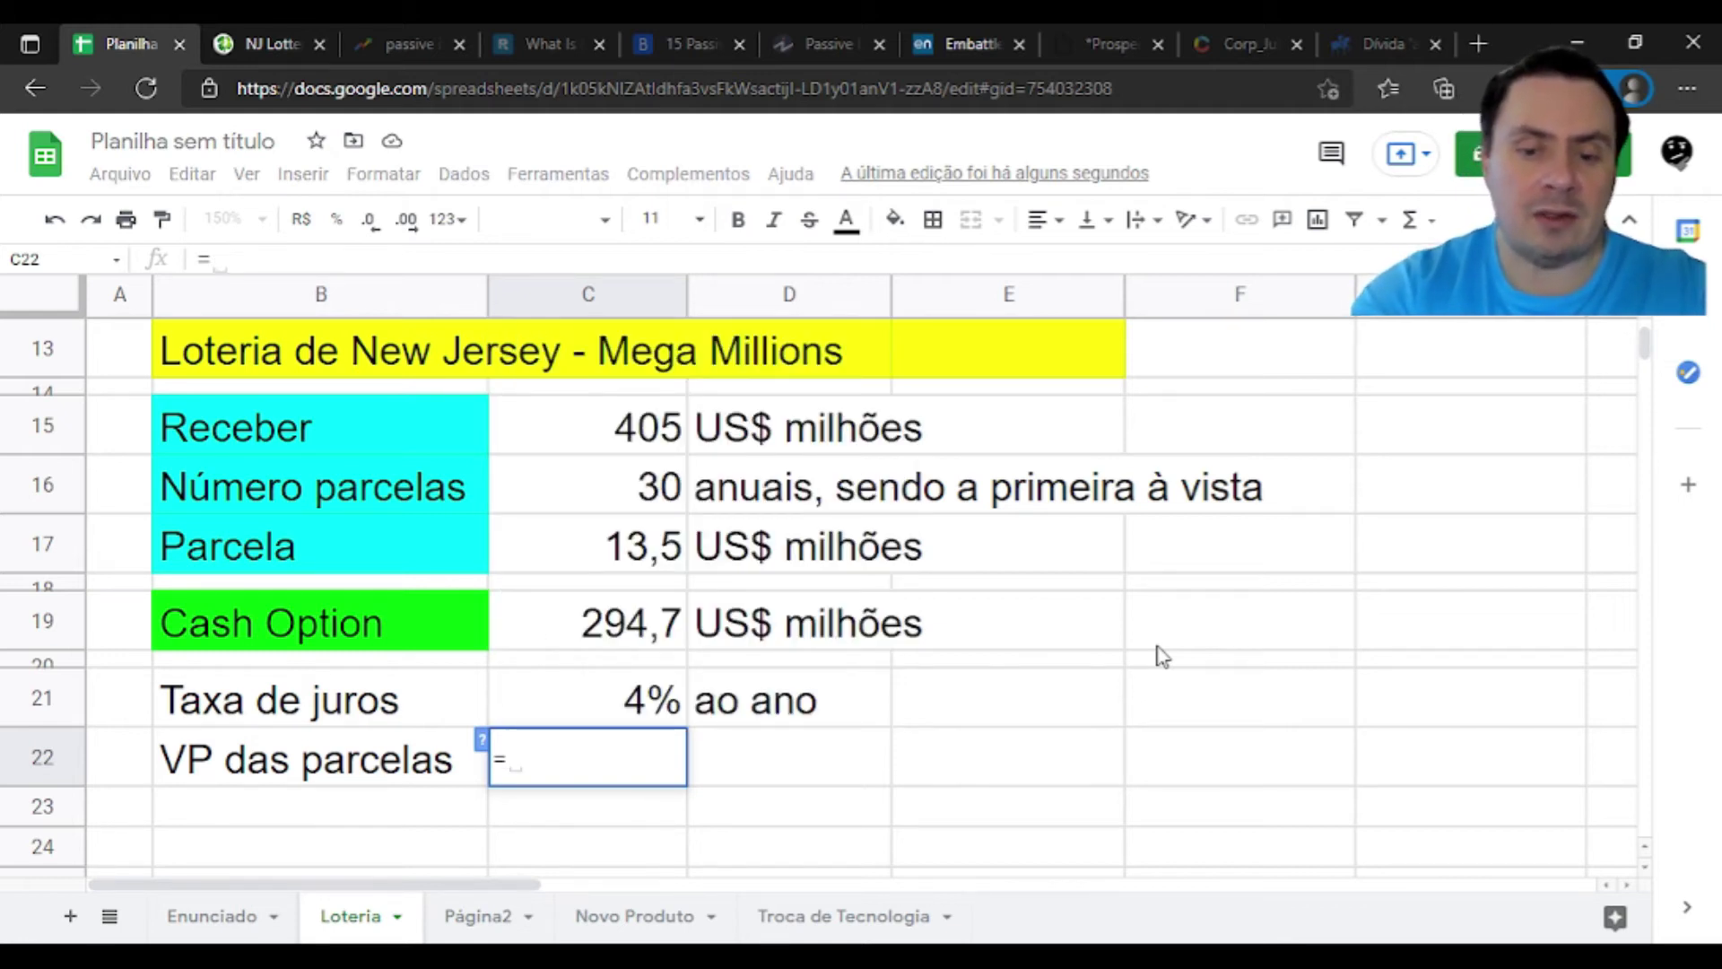
text(PV)
key(BackSpace)
key(BackSpace)
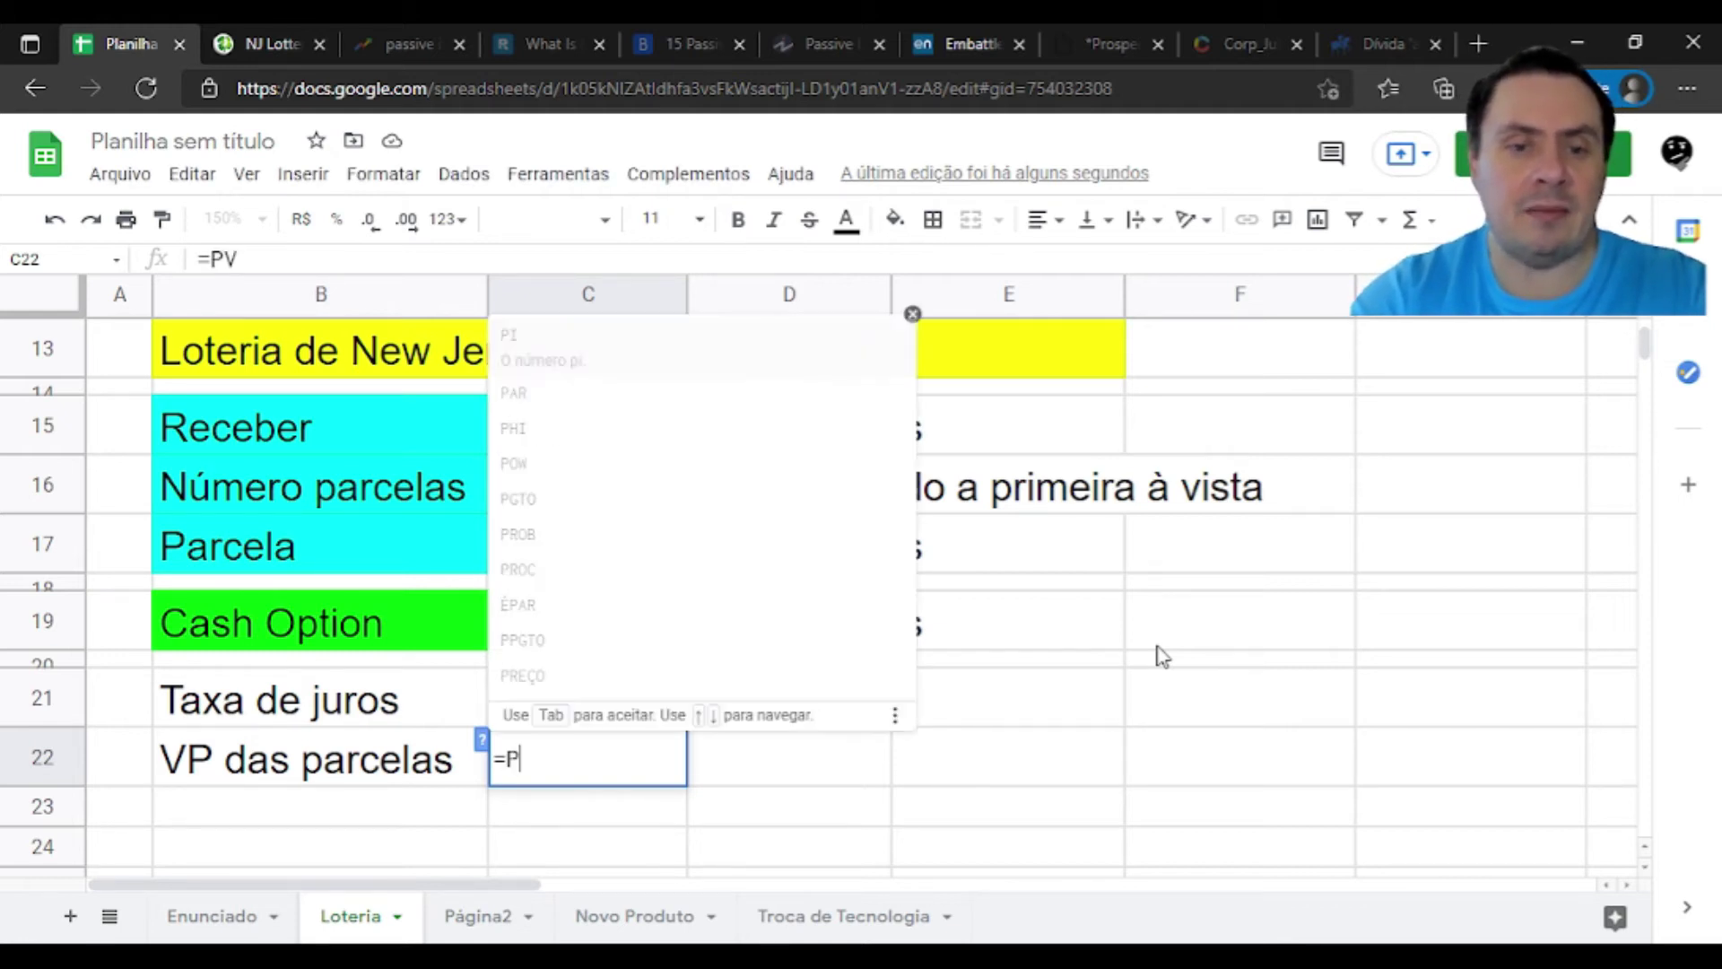
text(vp)
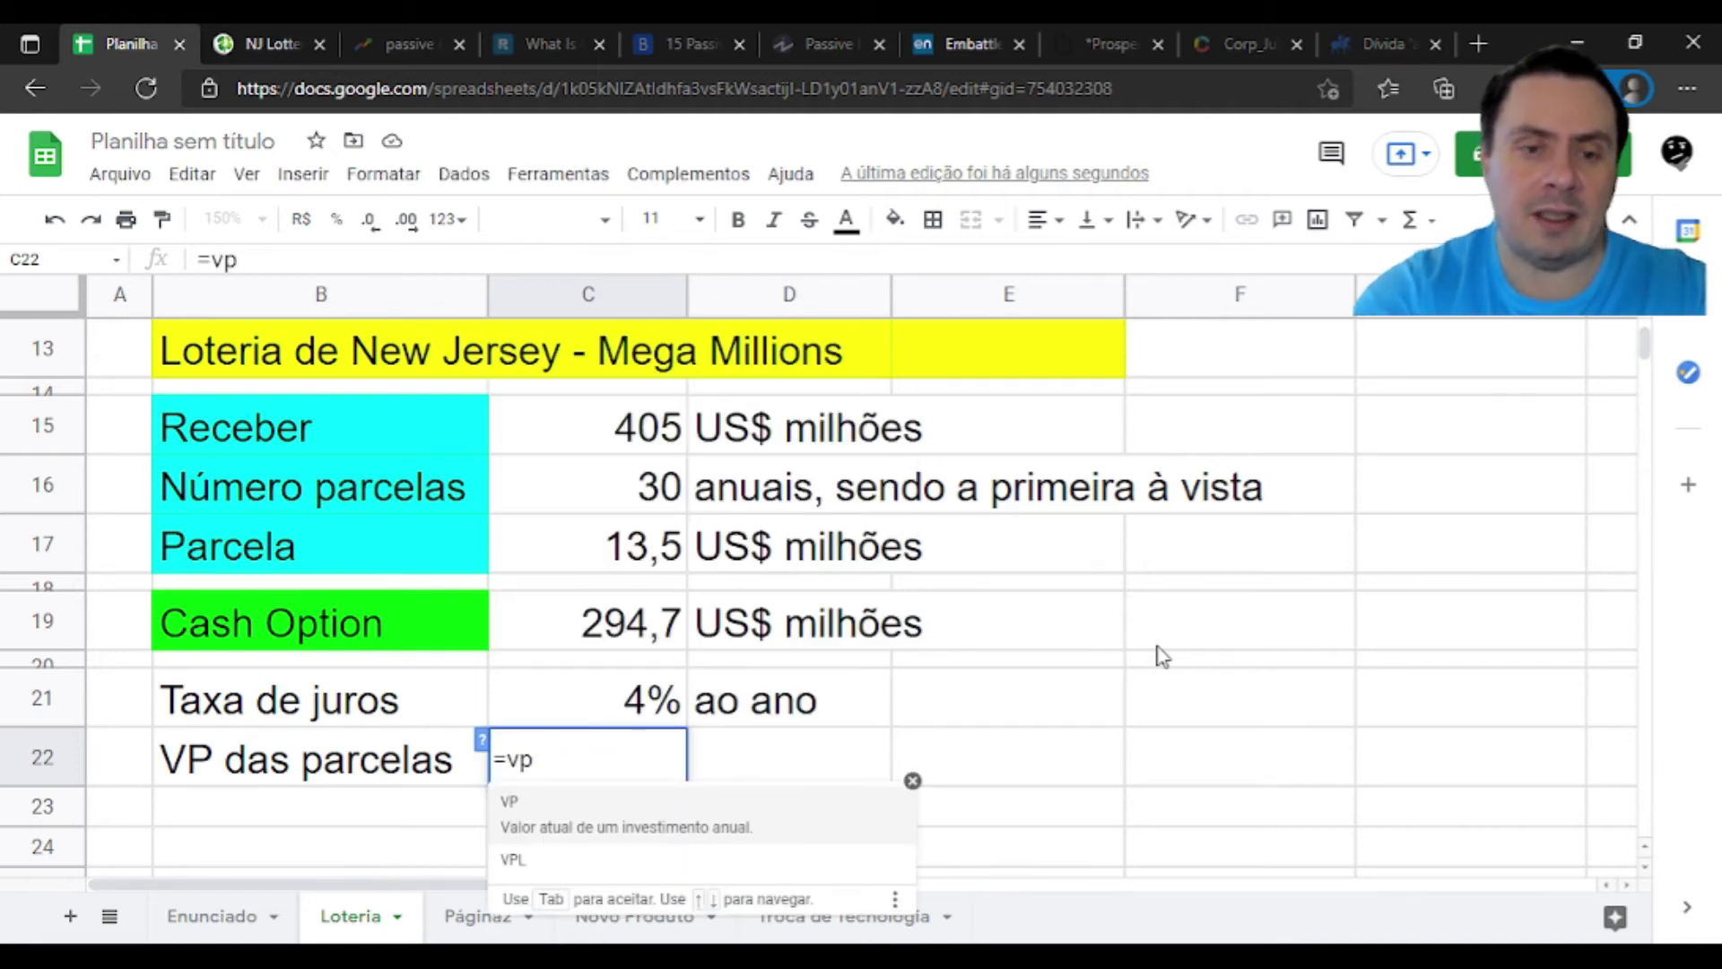
key(Tab)
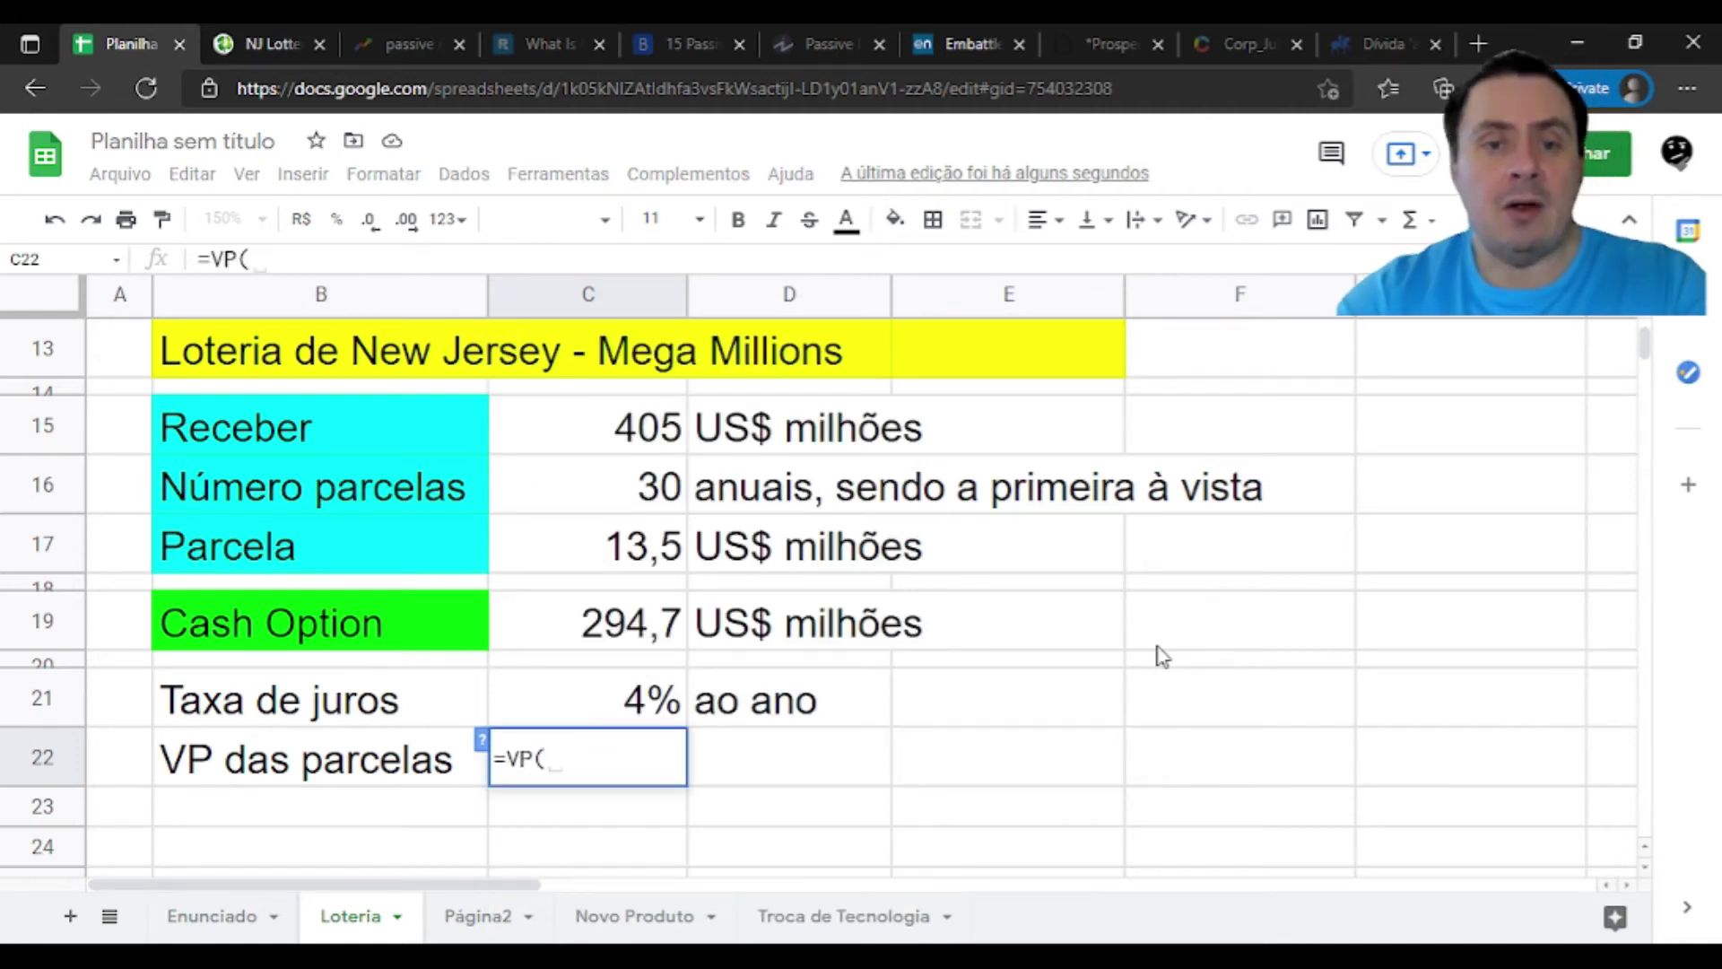
Give the VP formula the rate C21, the number of periods C16 and the payment -C17, showing the function's argument help
key(Up)
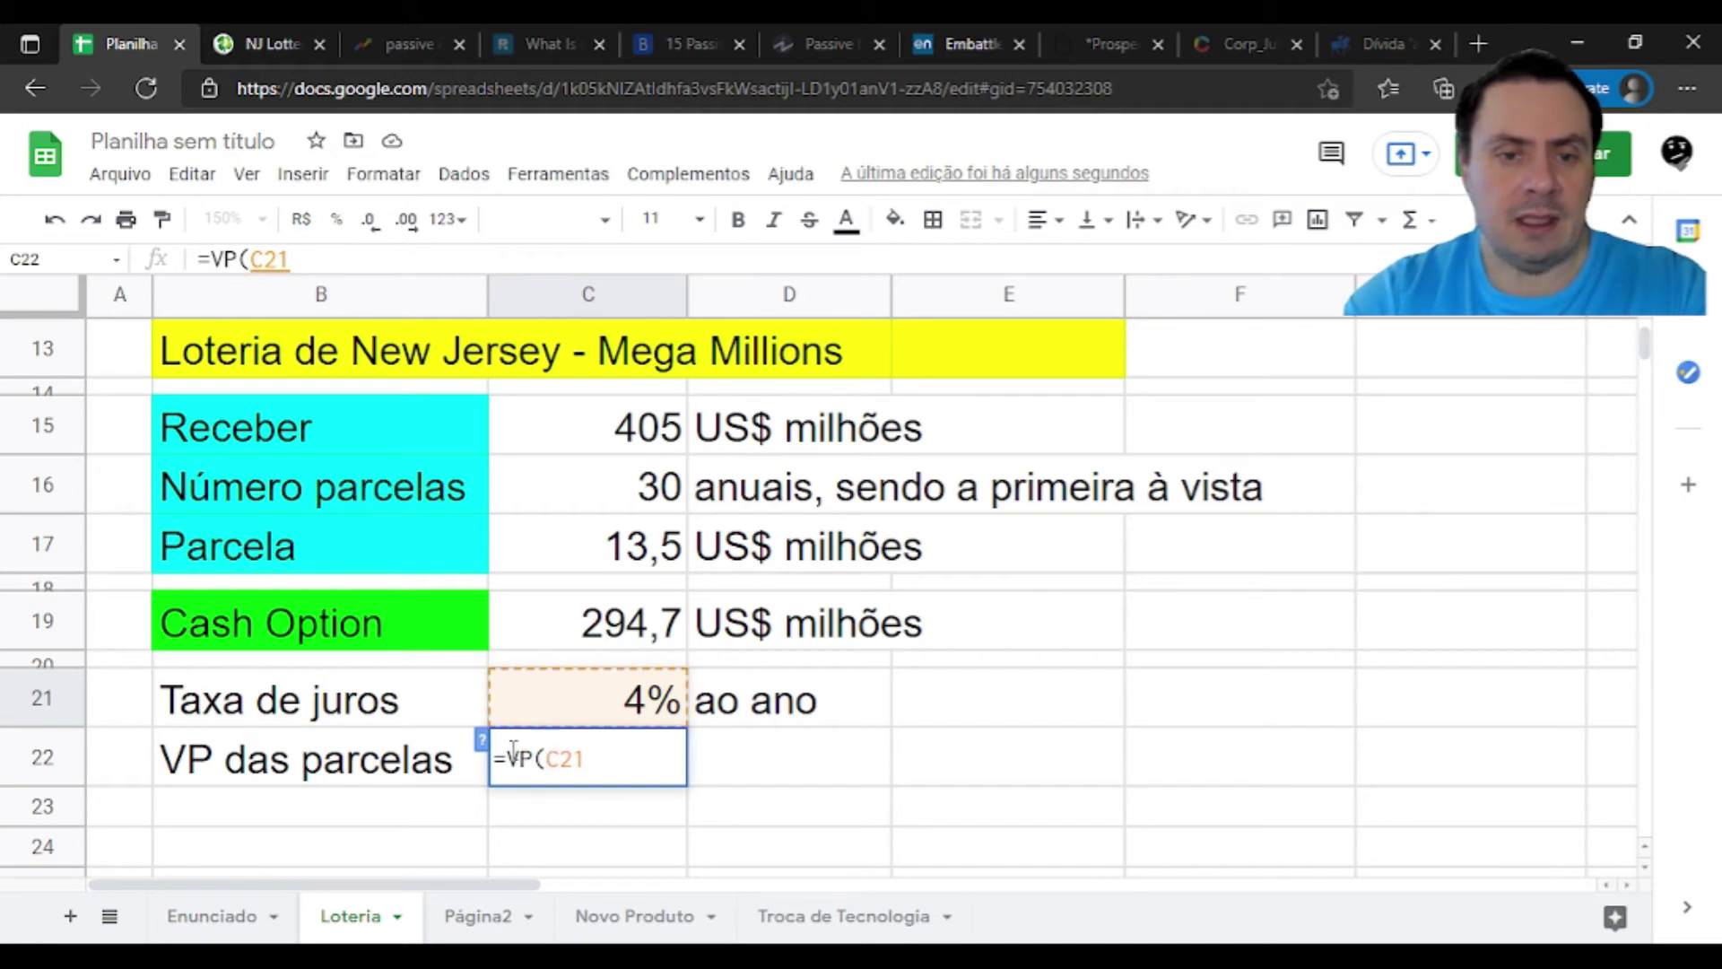
click(483, 742)
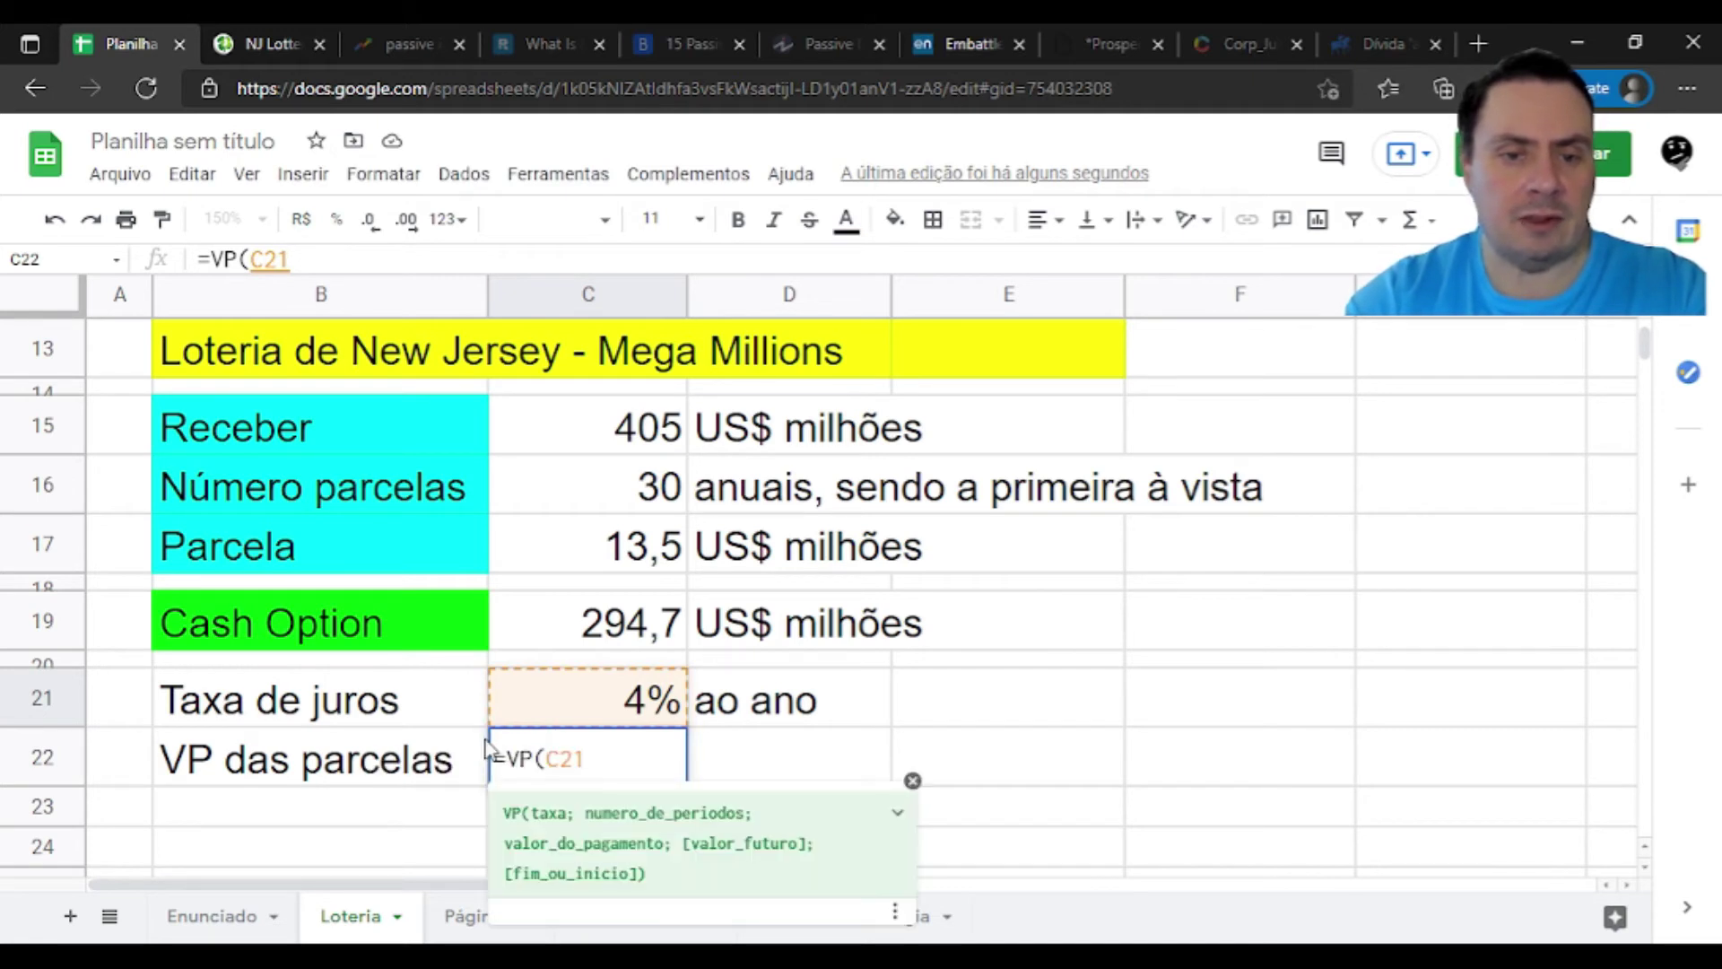
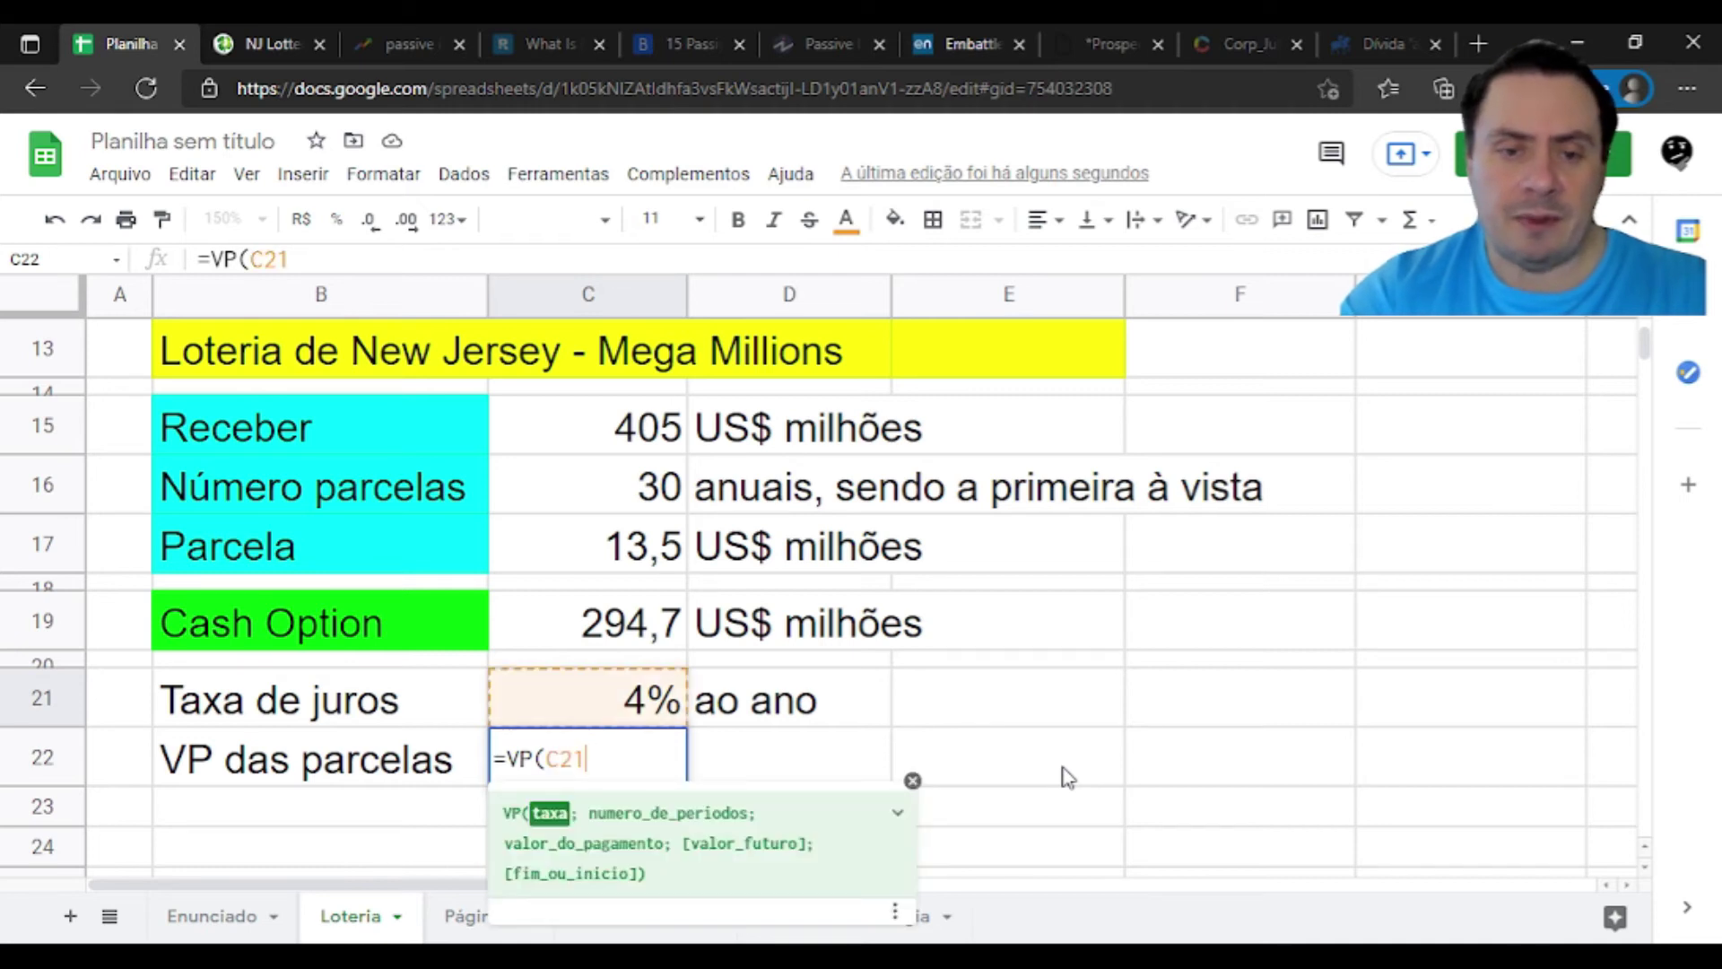
text(;)
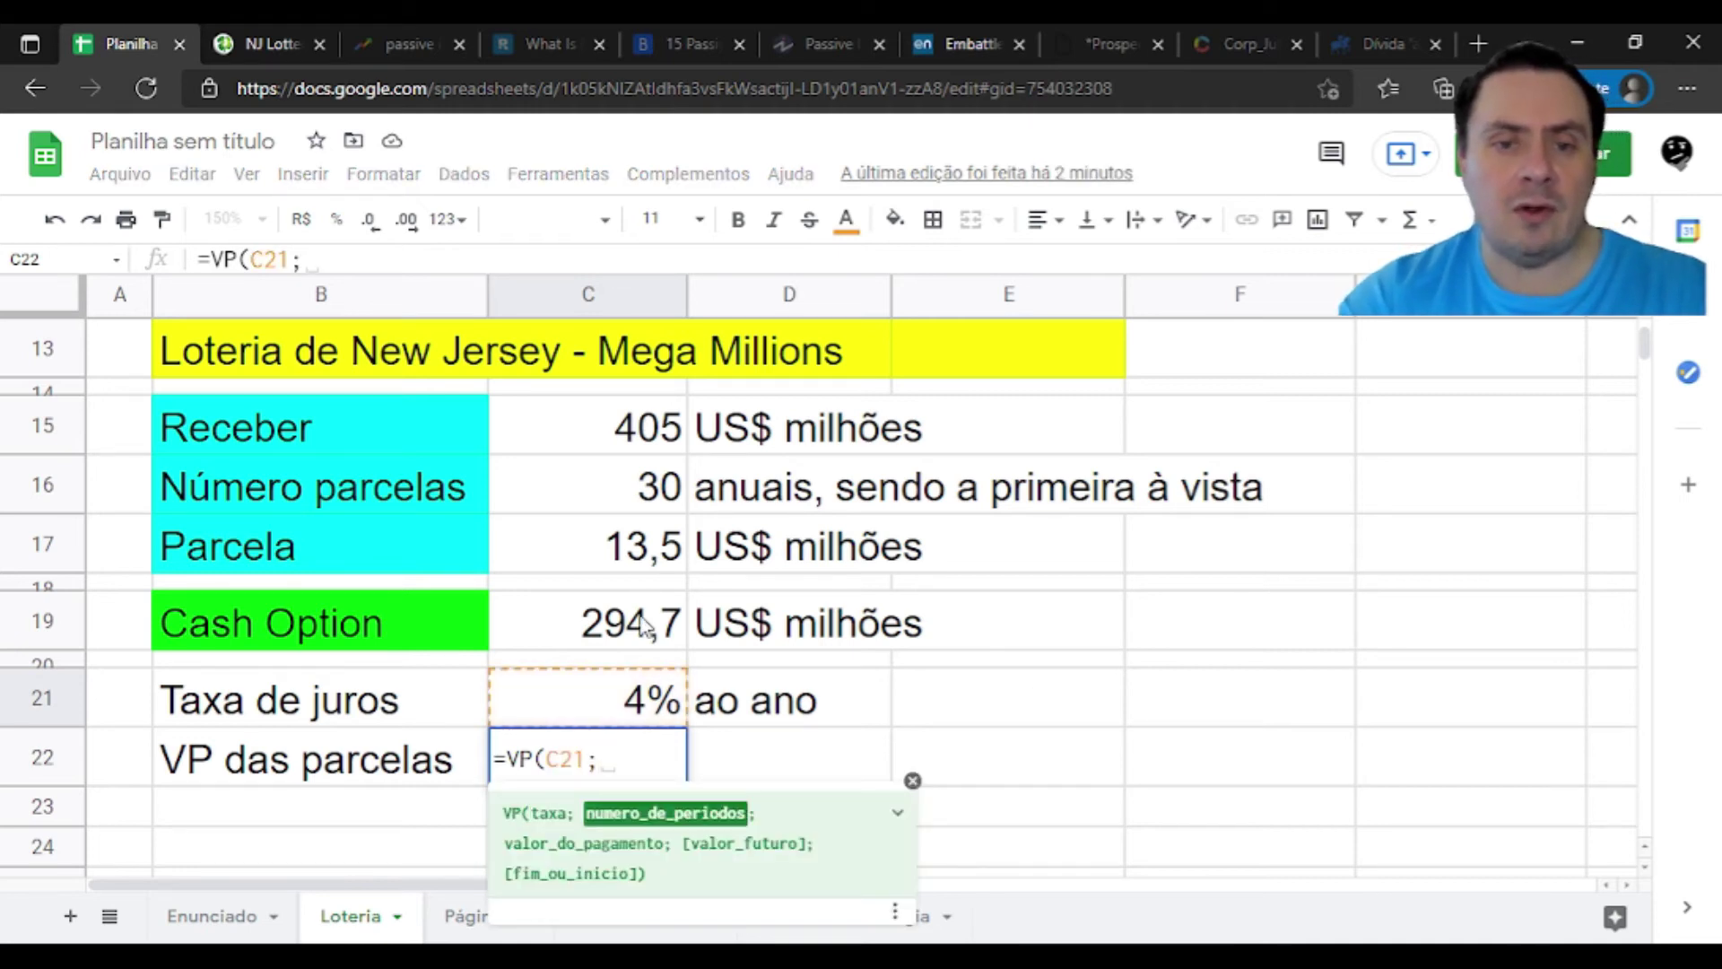
click(636, 503)
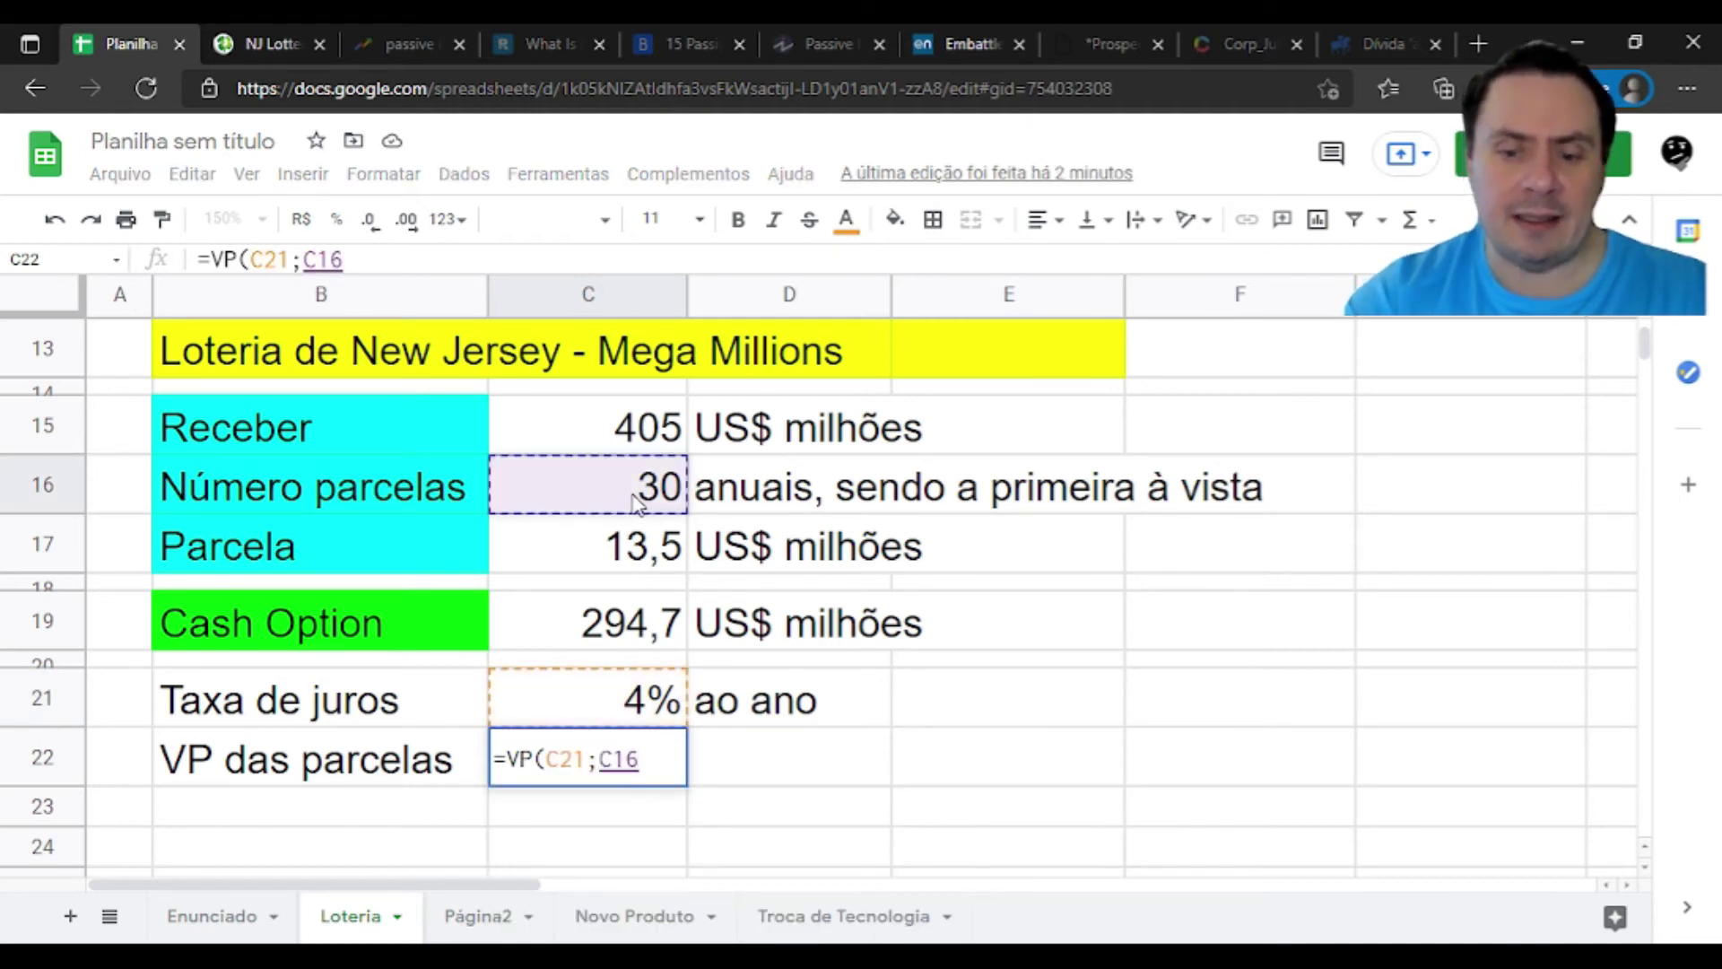
text(;)
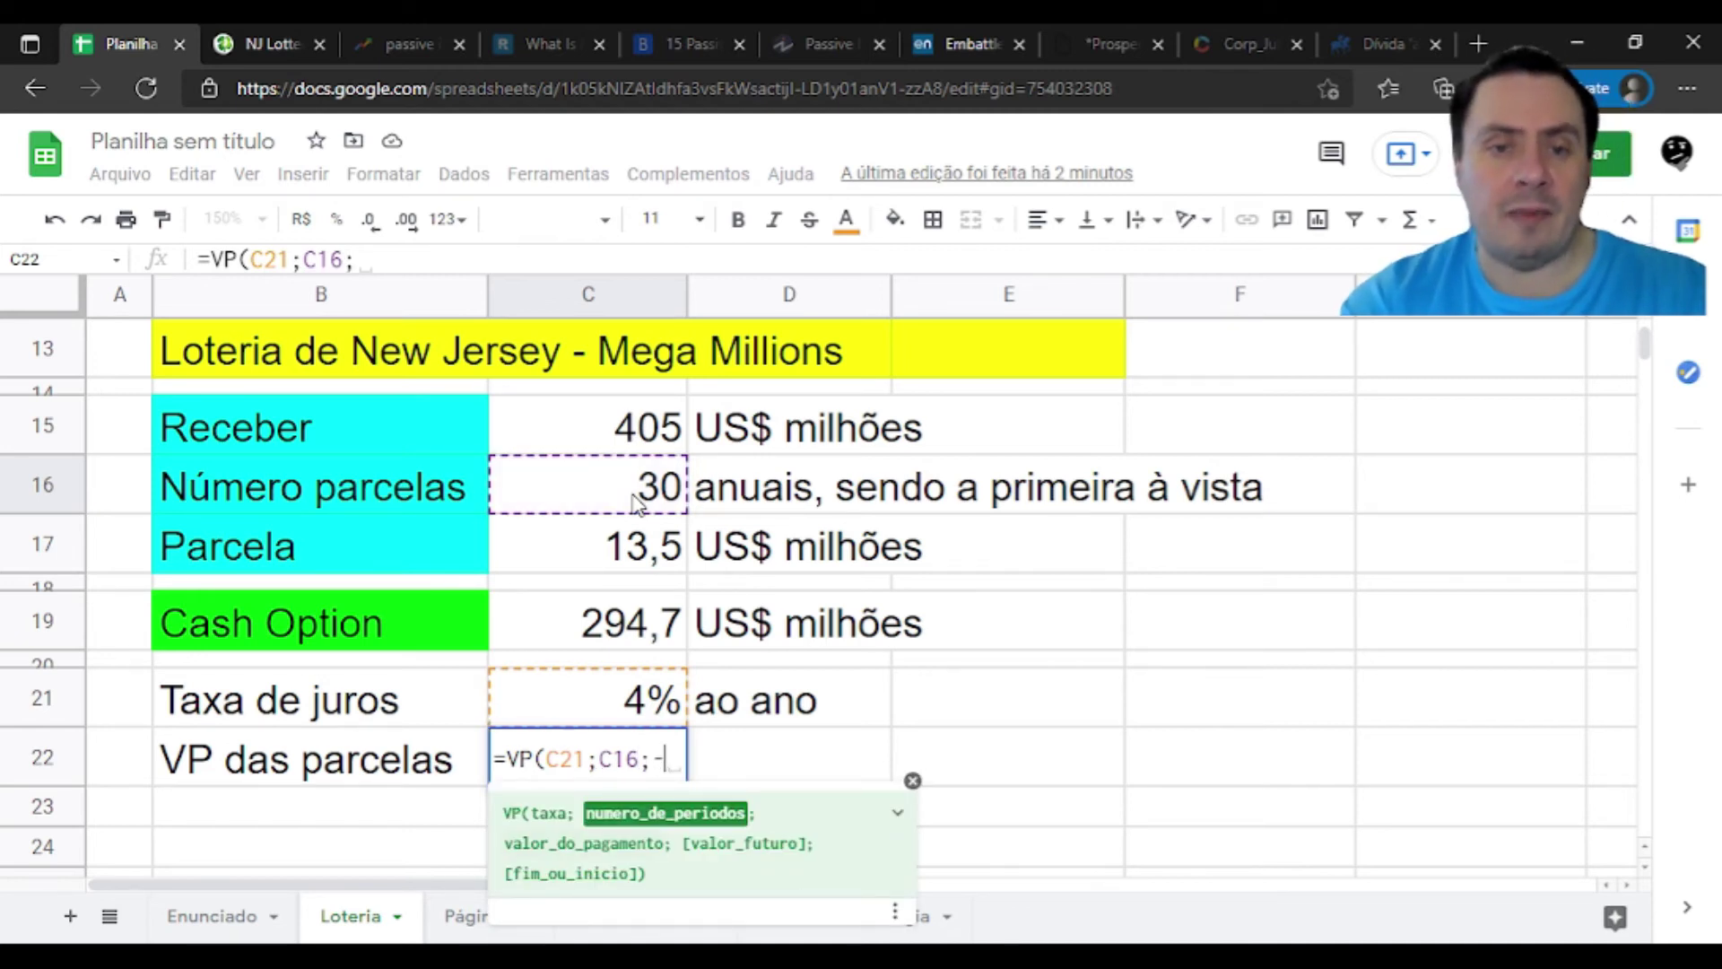
text(-C18)
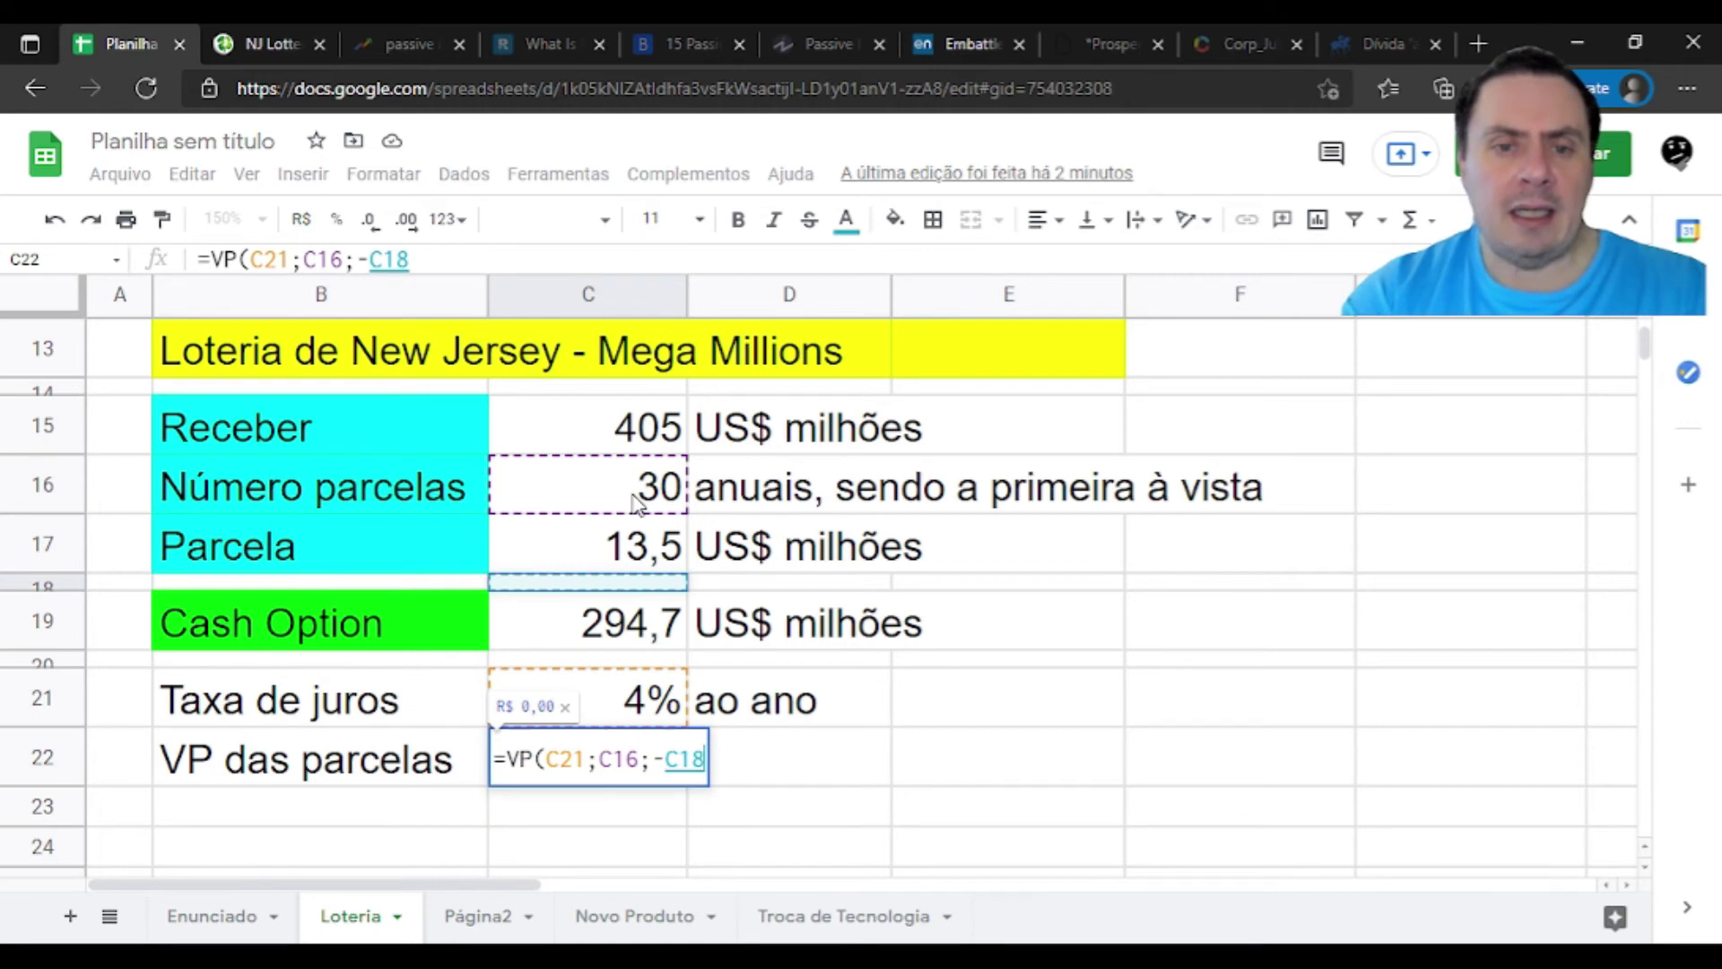
key(Up)
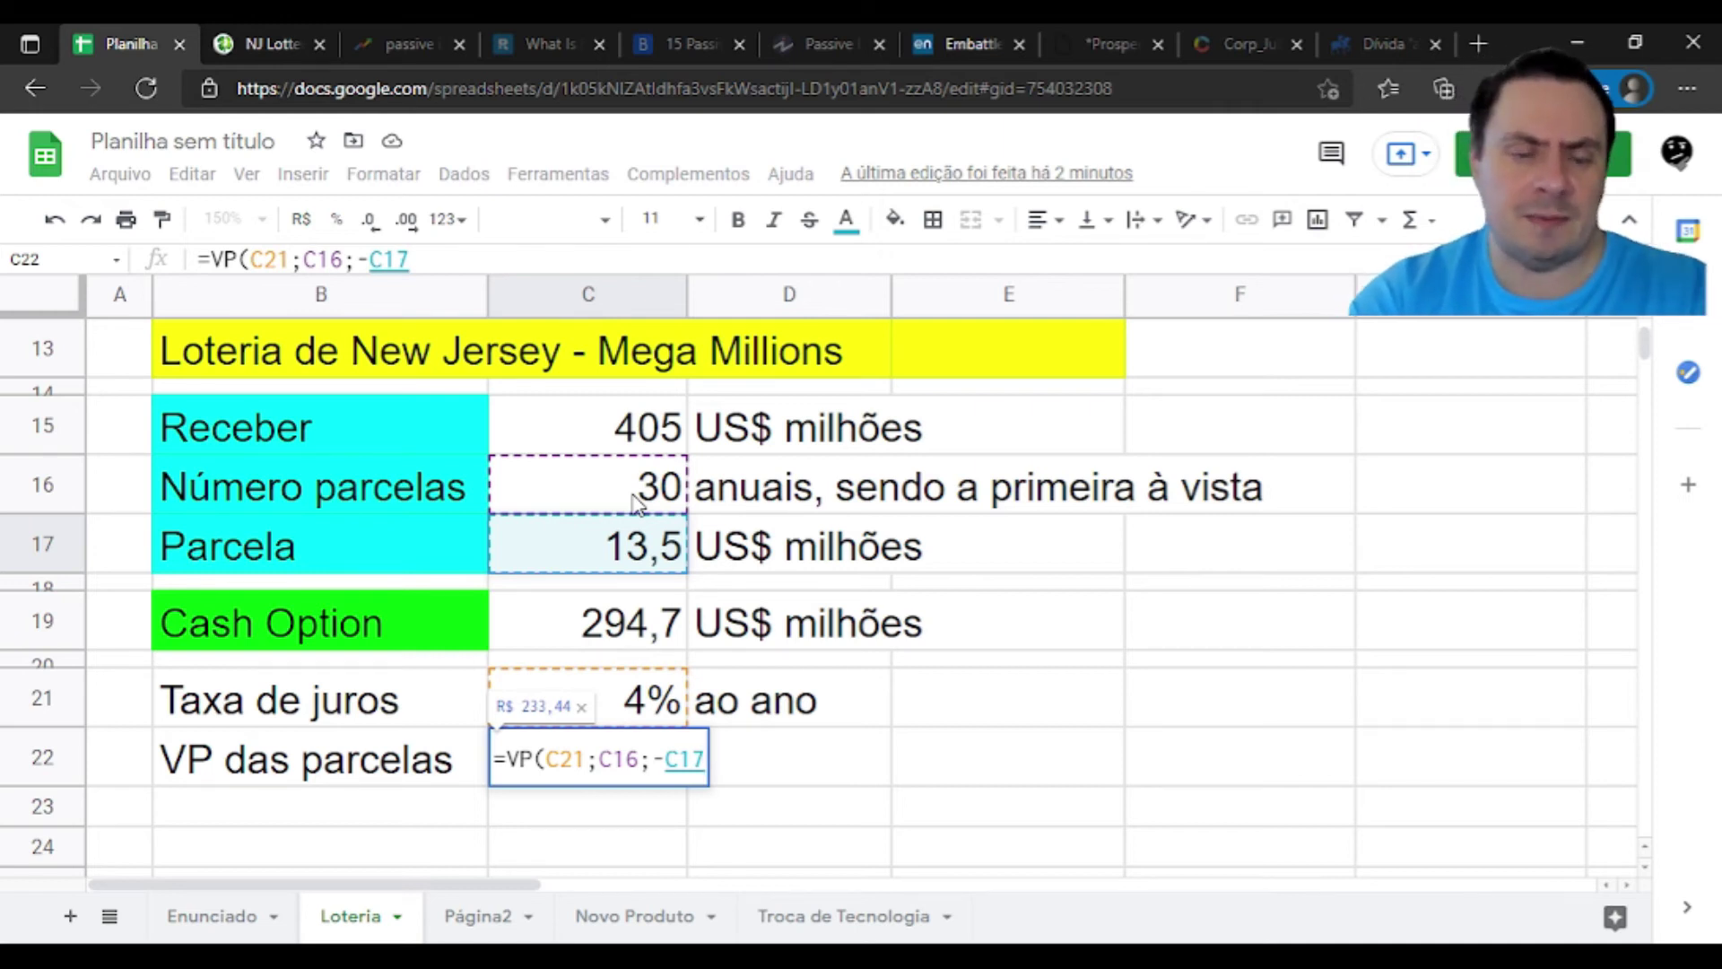
Complete the VP formula with future value 0 and payment timing 1, giving =VP(C21;C16;-C17;0;1) in C22
text(;)
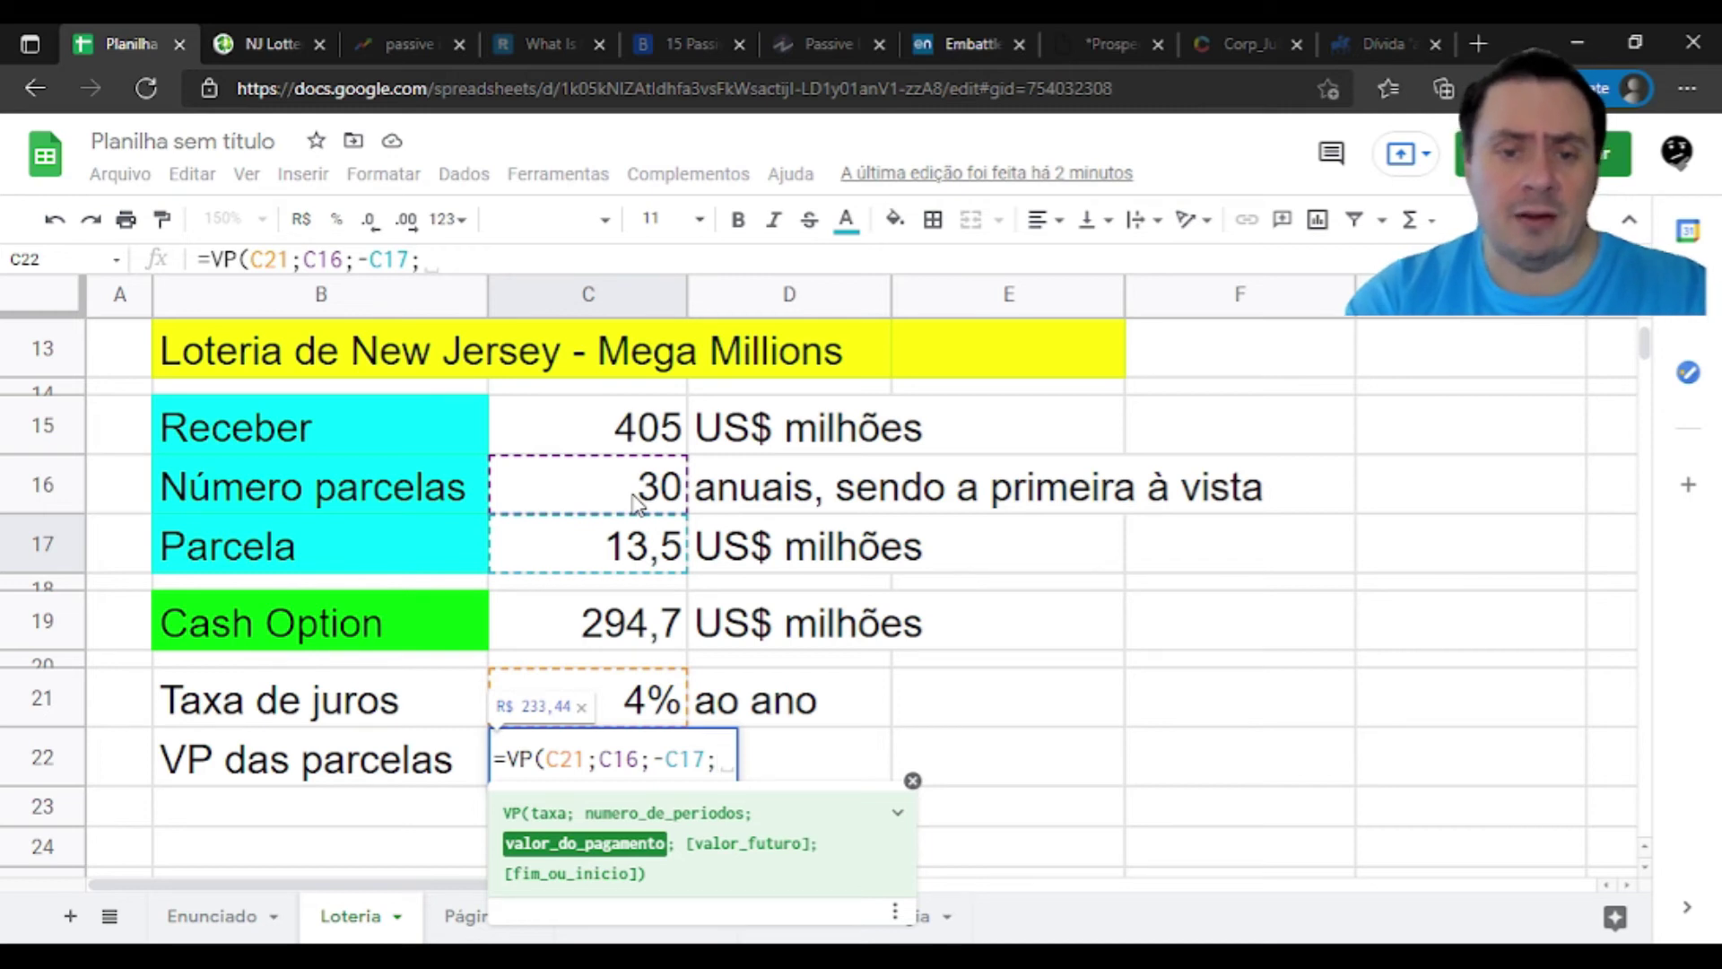
text(0)
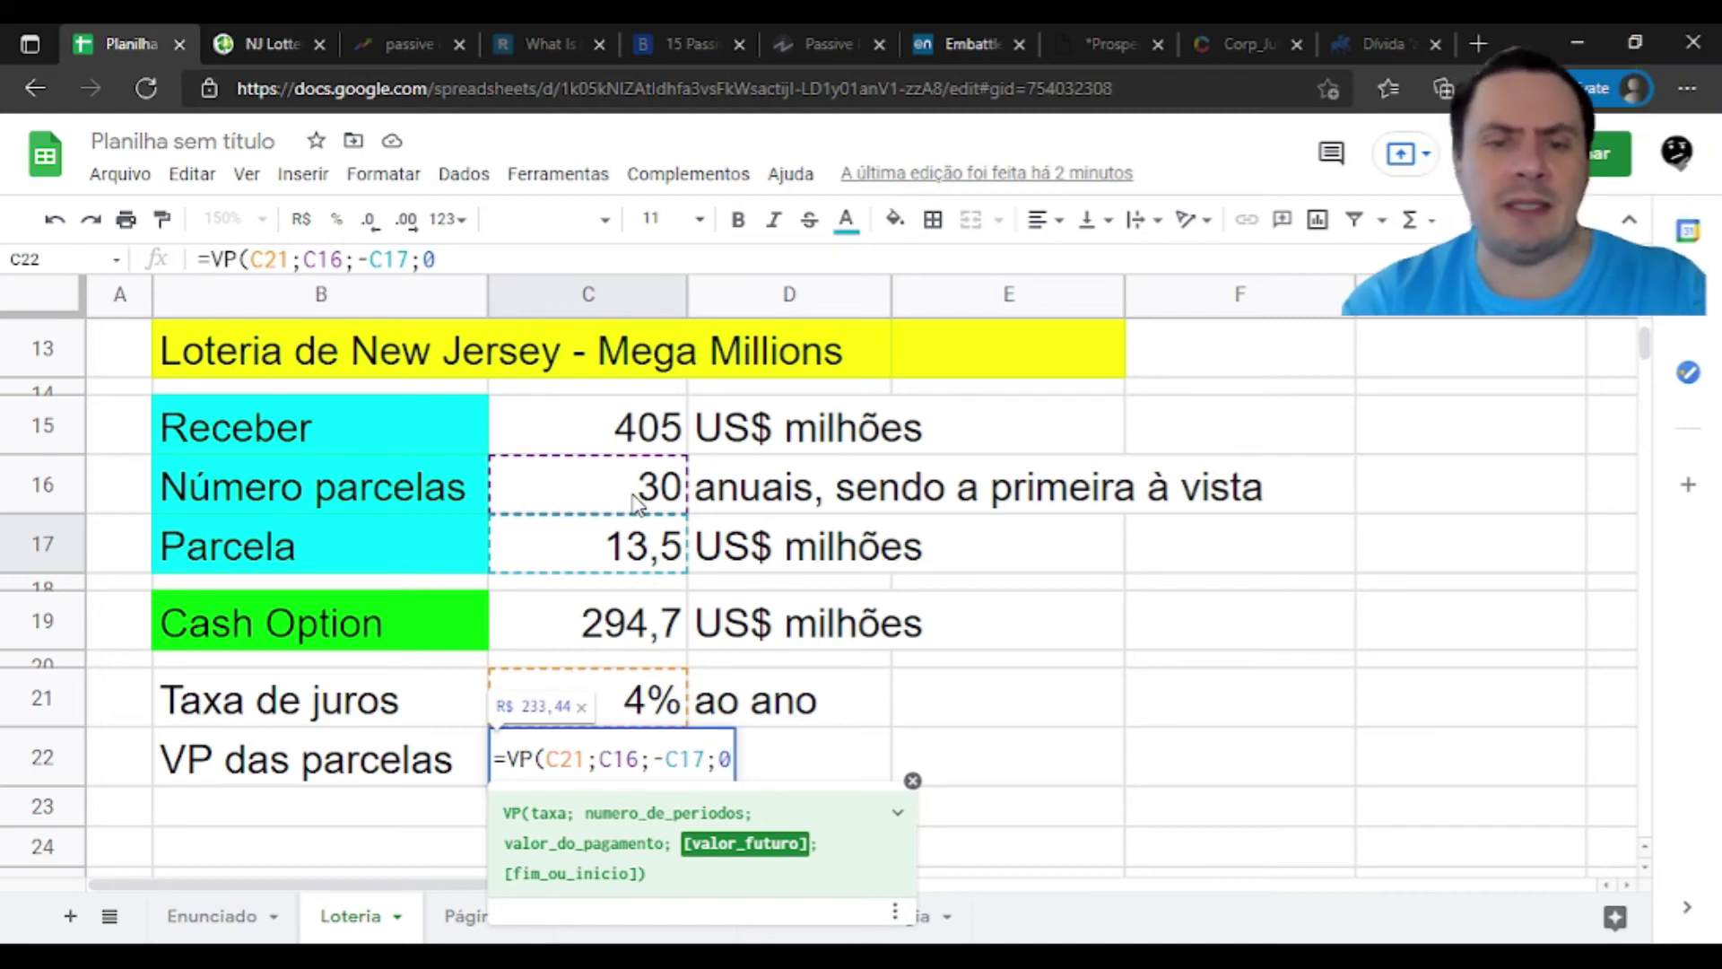
text(;)
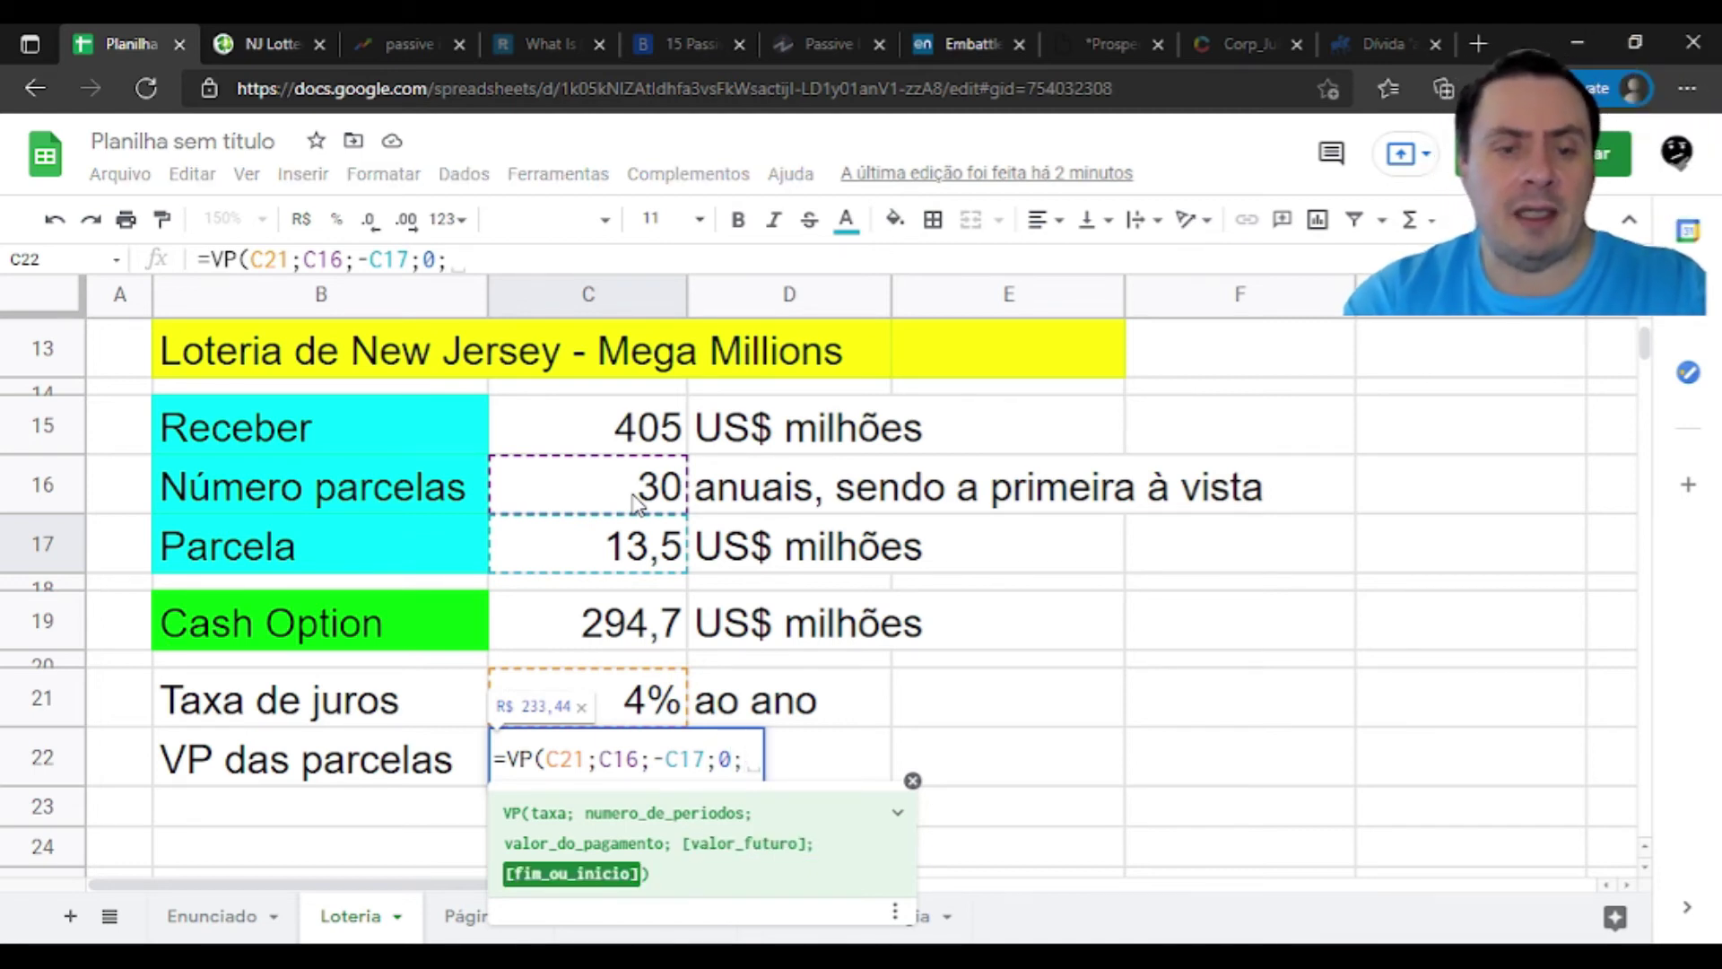
text(1)
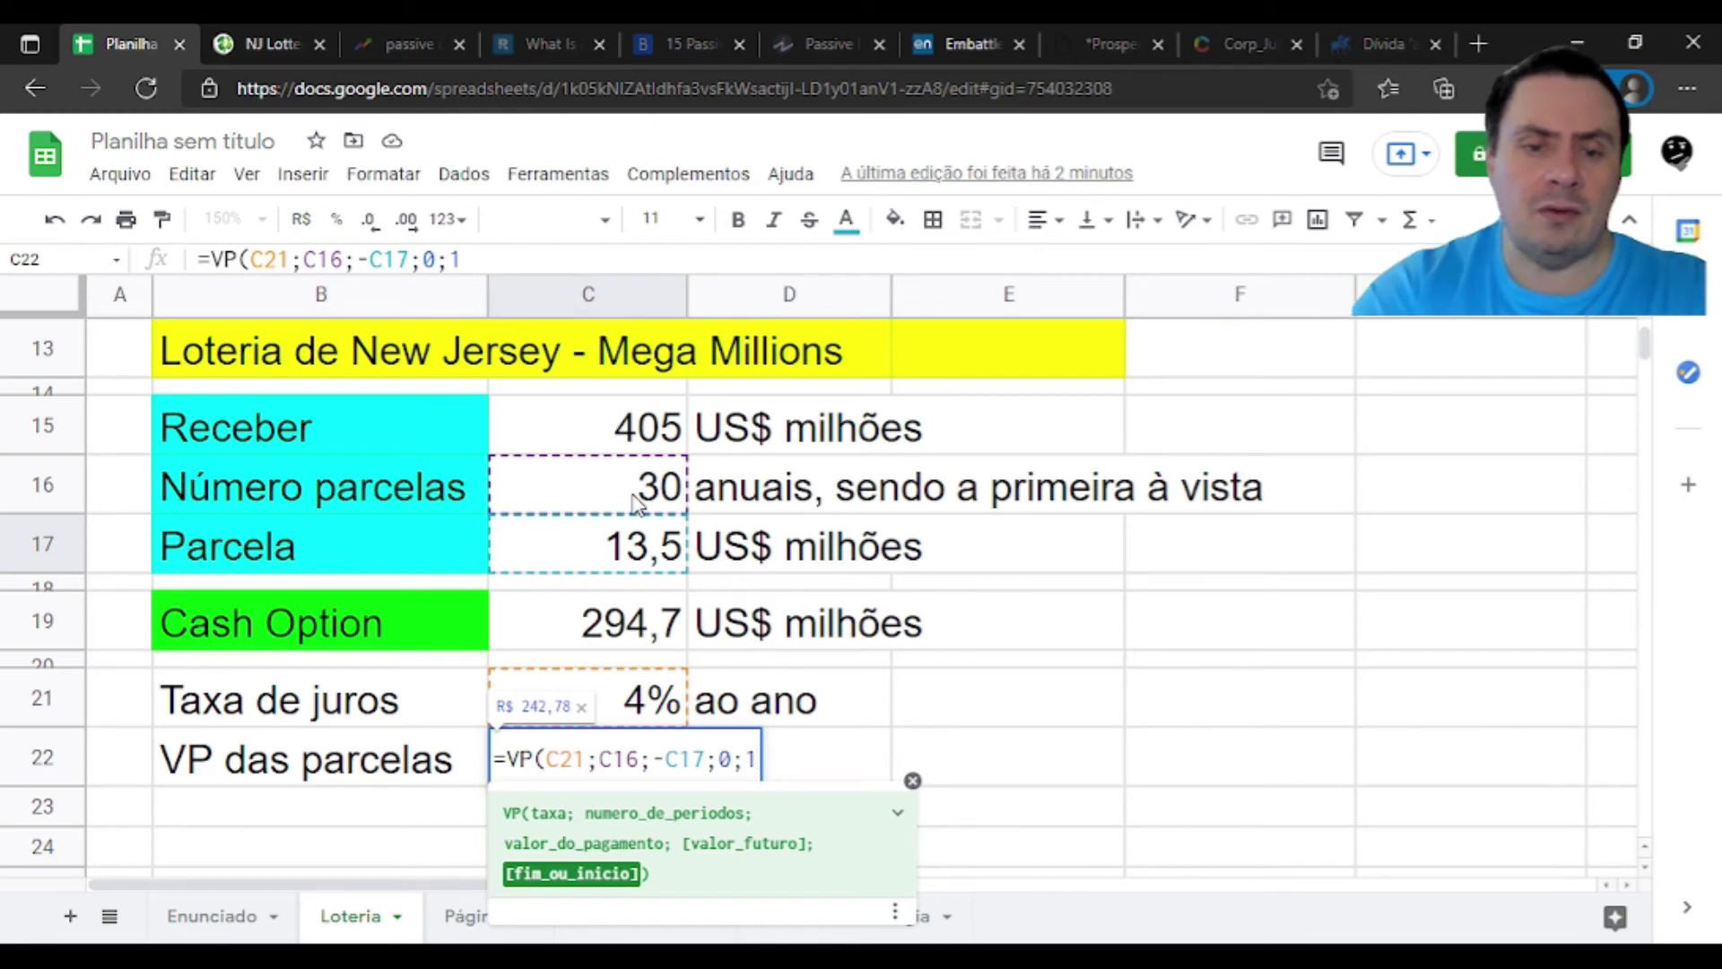
text())
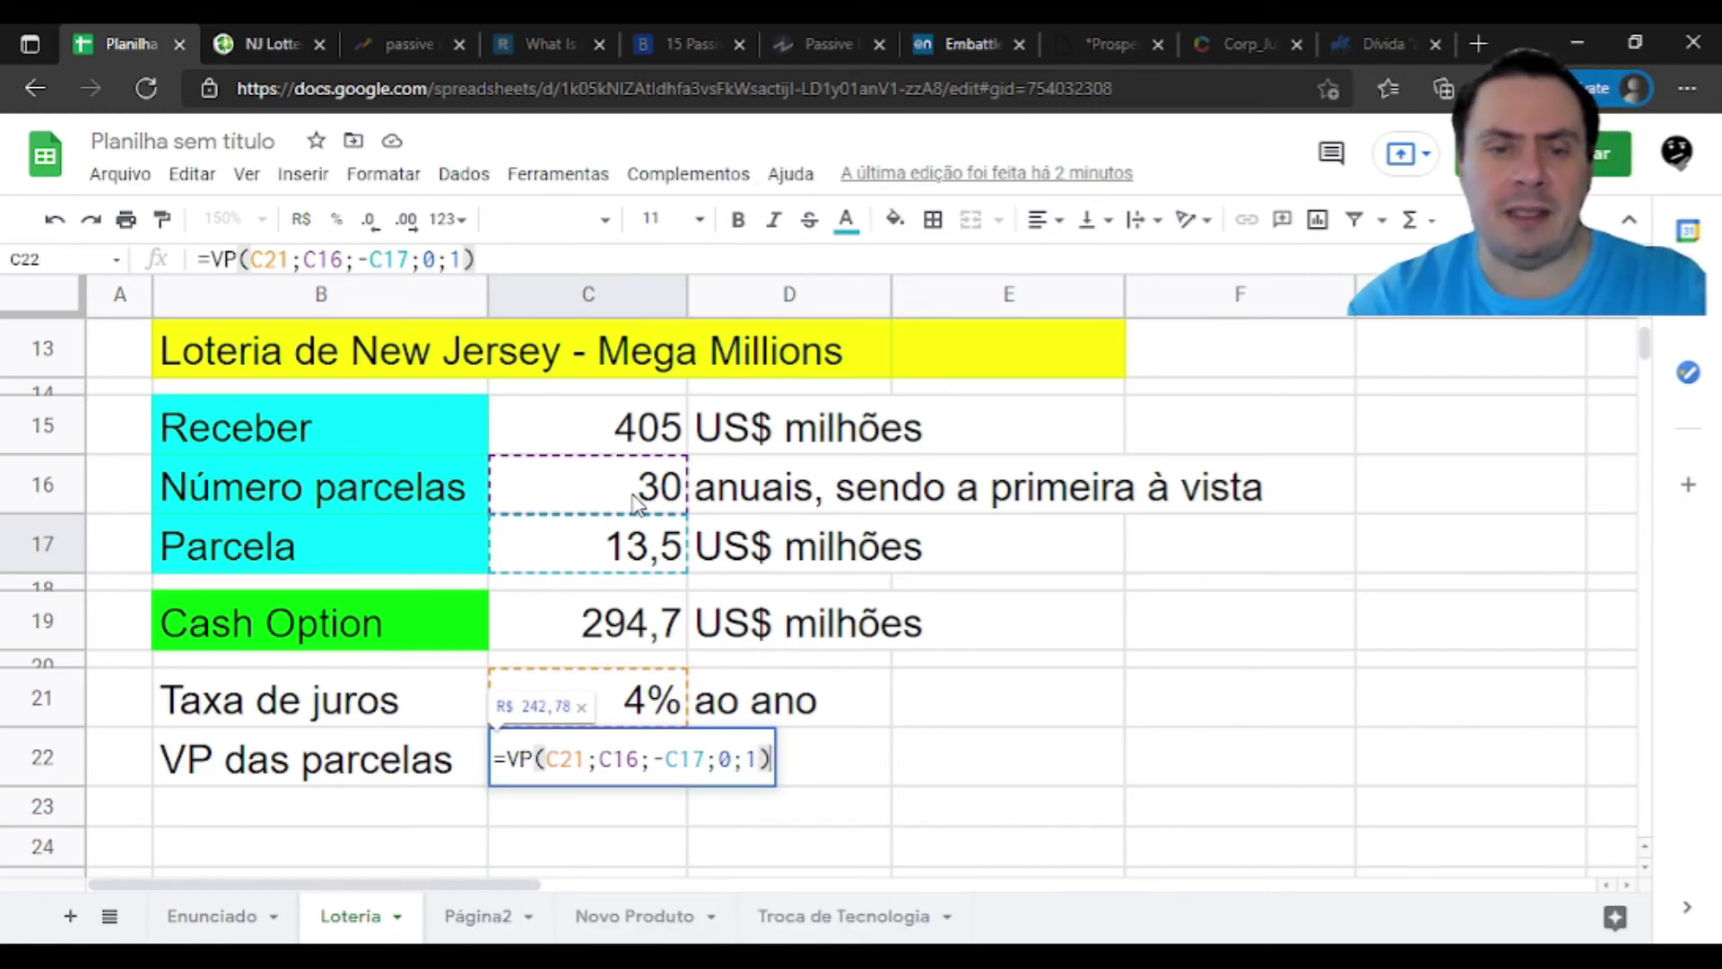
key(Return)
key(Up)
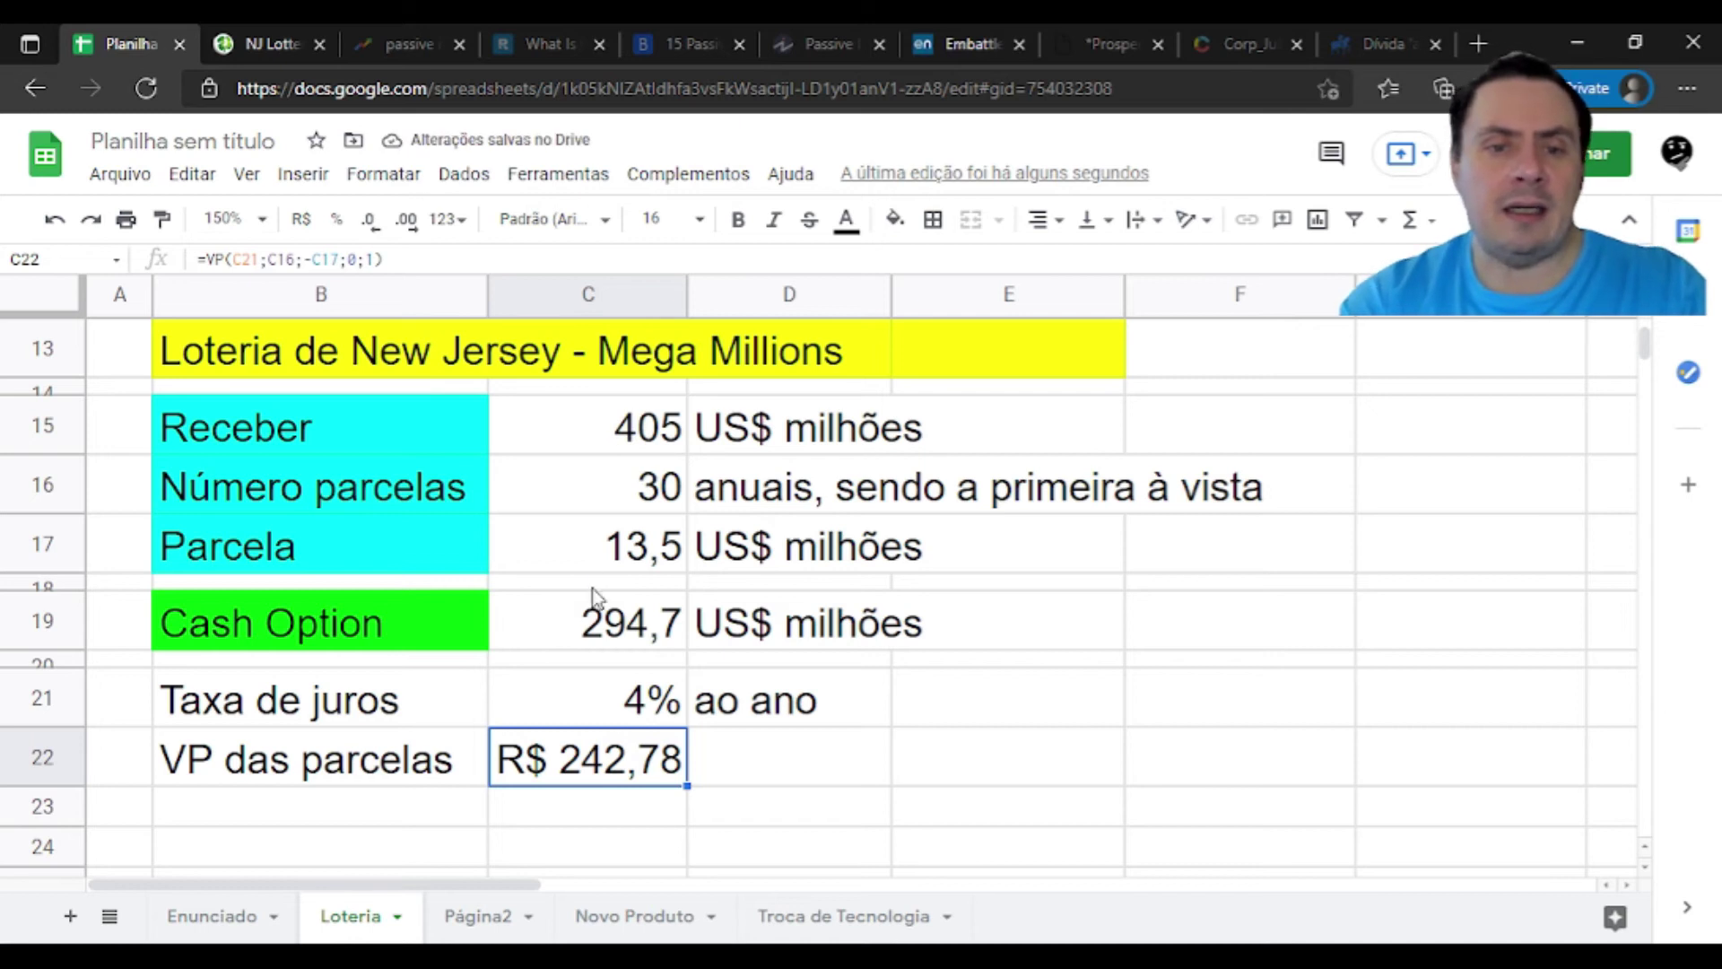
Try to copy the formatting of the Cash Option amount in C19 onto the present value in C22
click(611, 621)
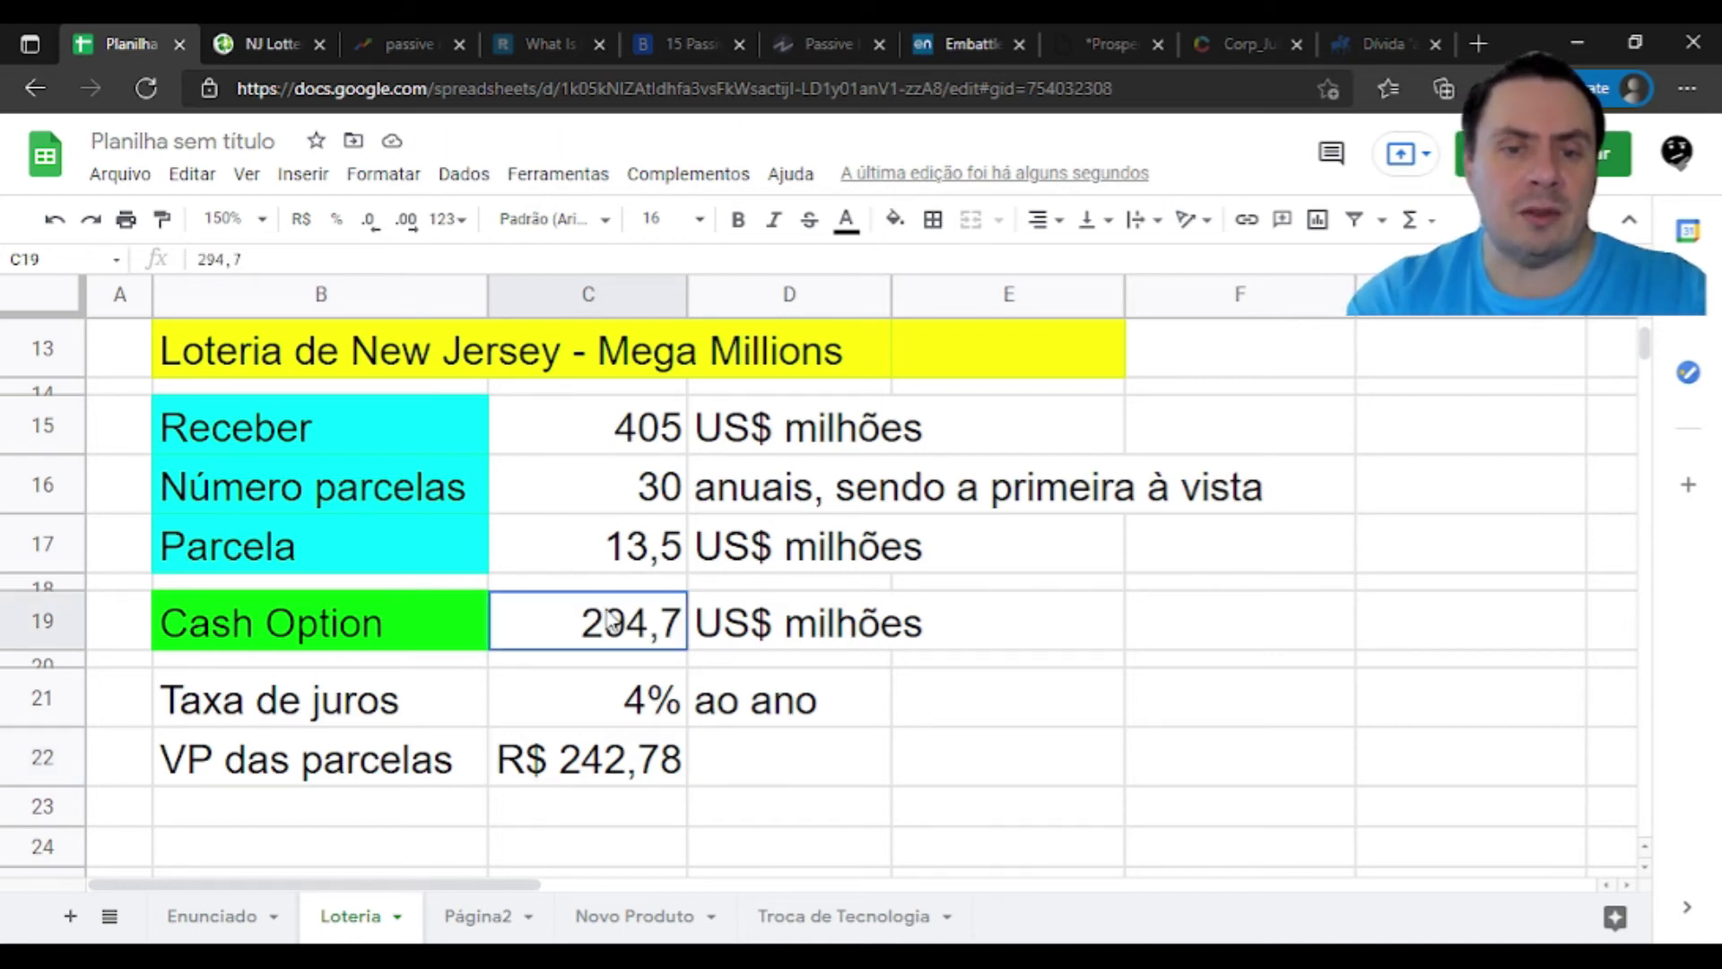
click(163, 219)
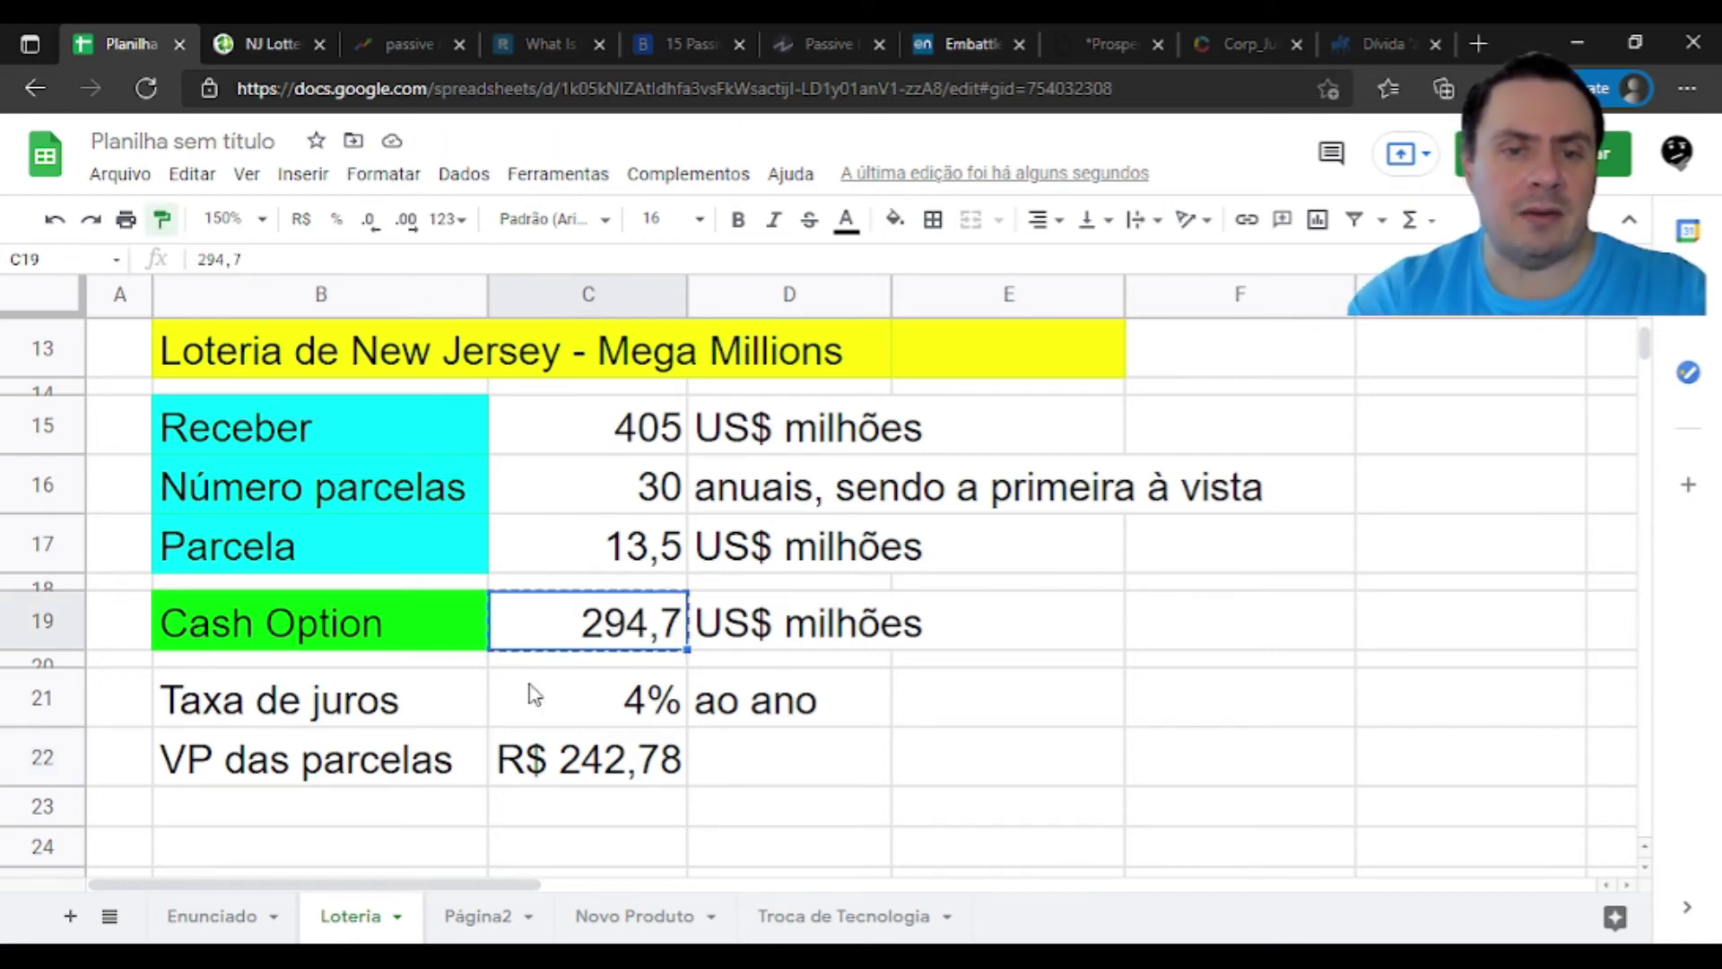
click(611, 777)
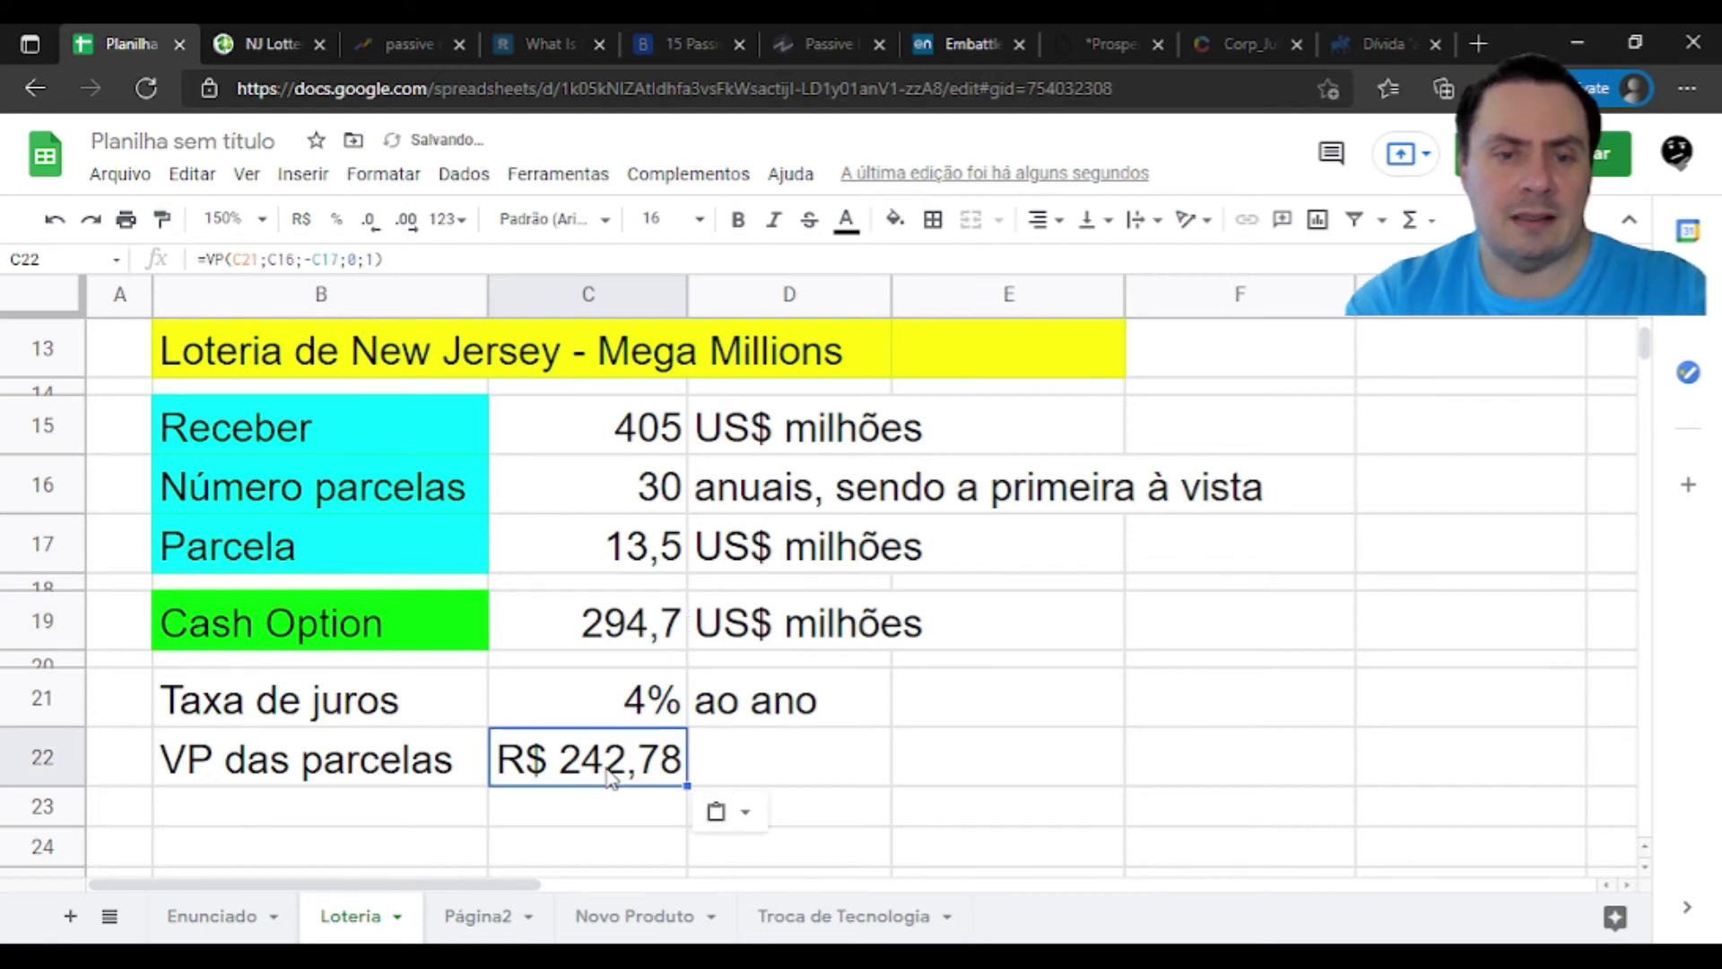
click(641, 621)
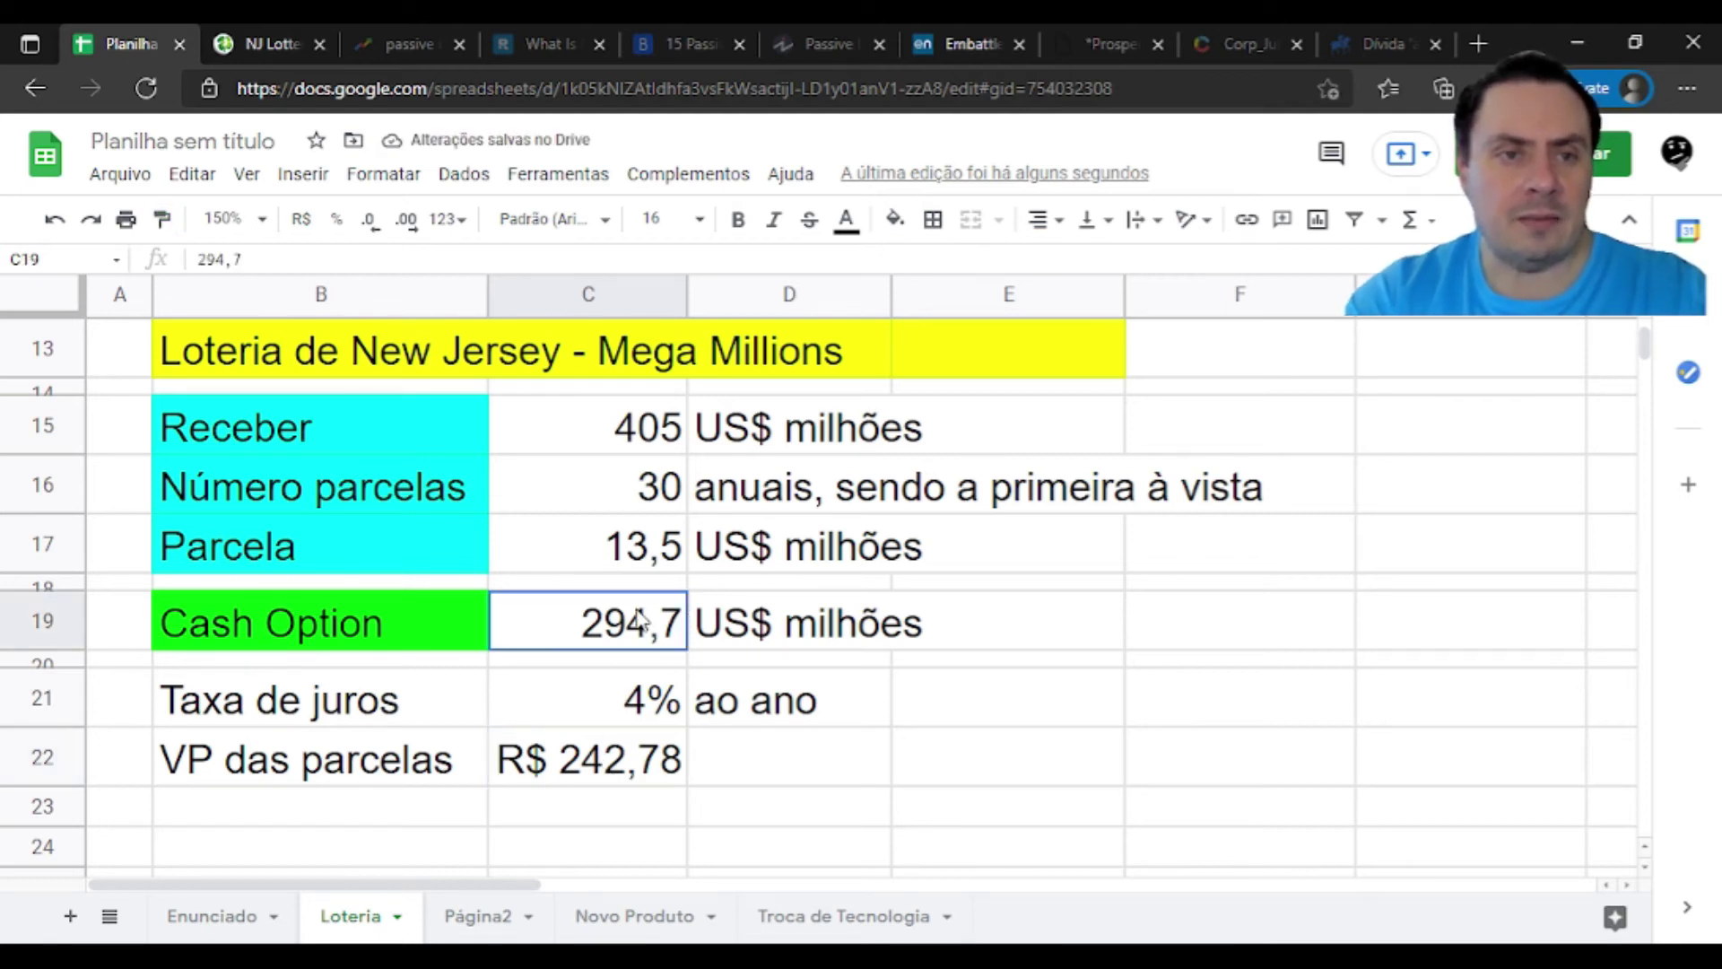
click(162, 221)
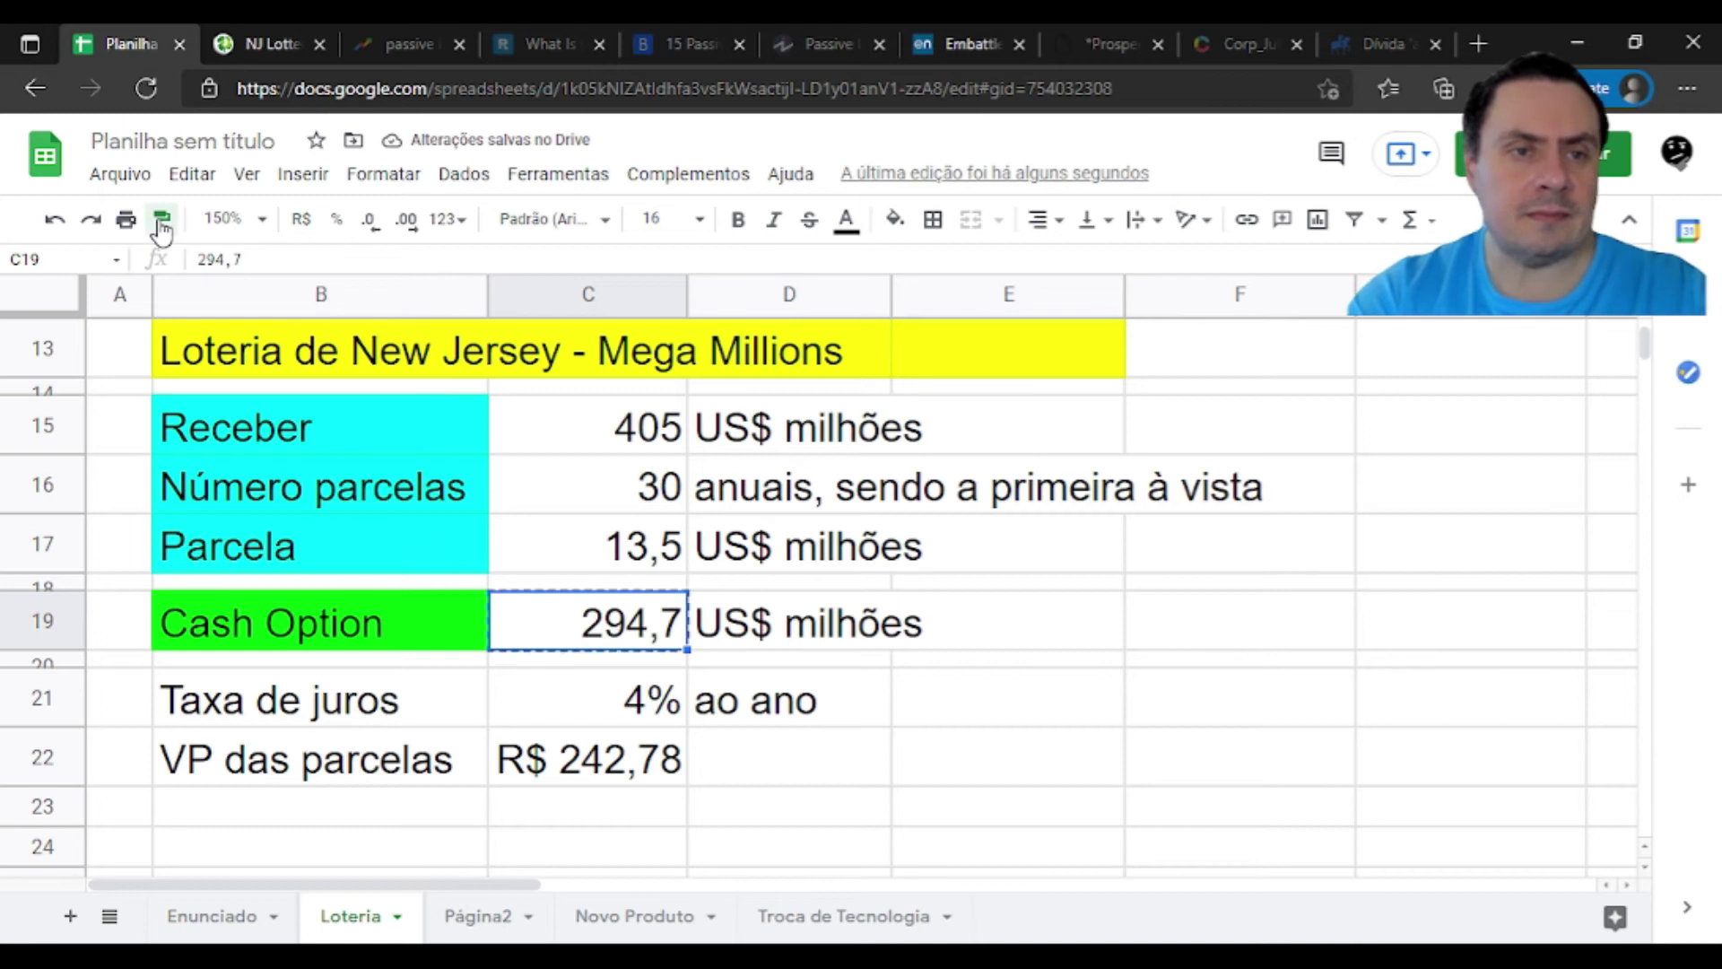
click(611, 777)
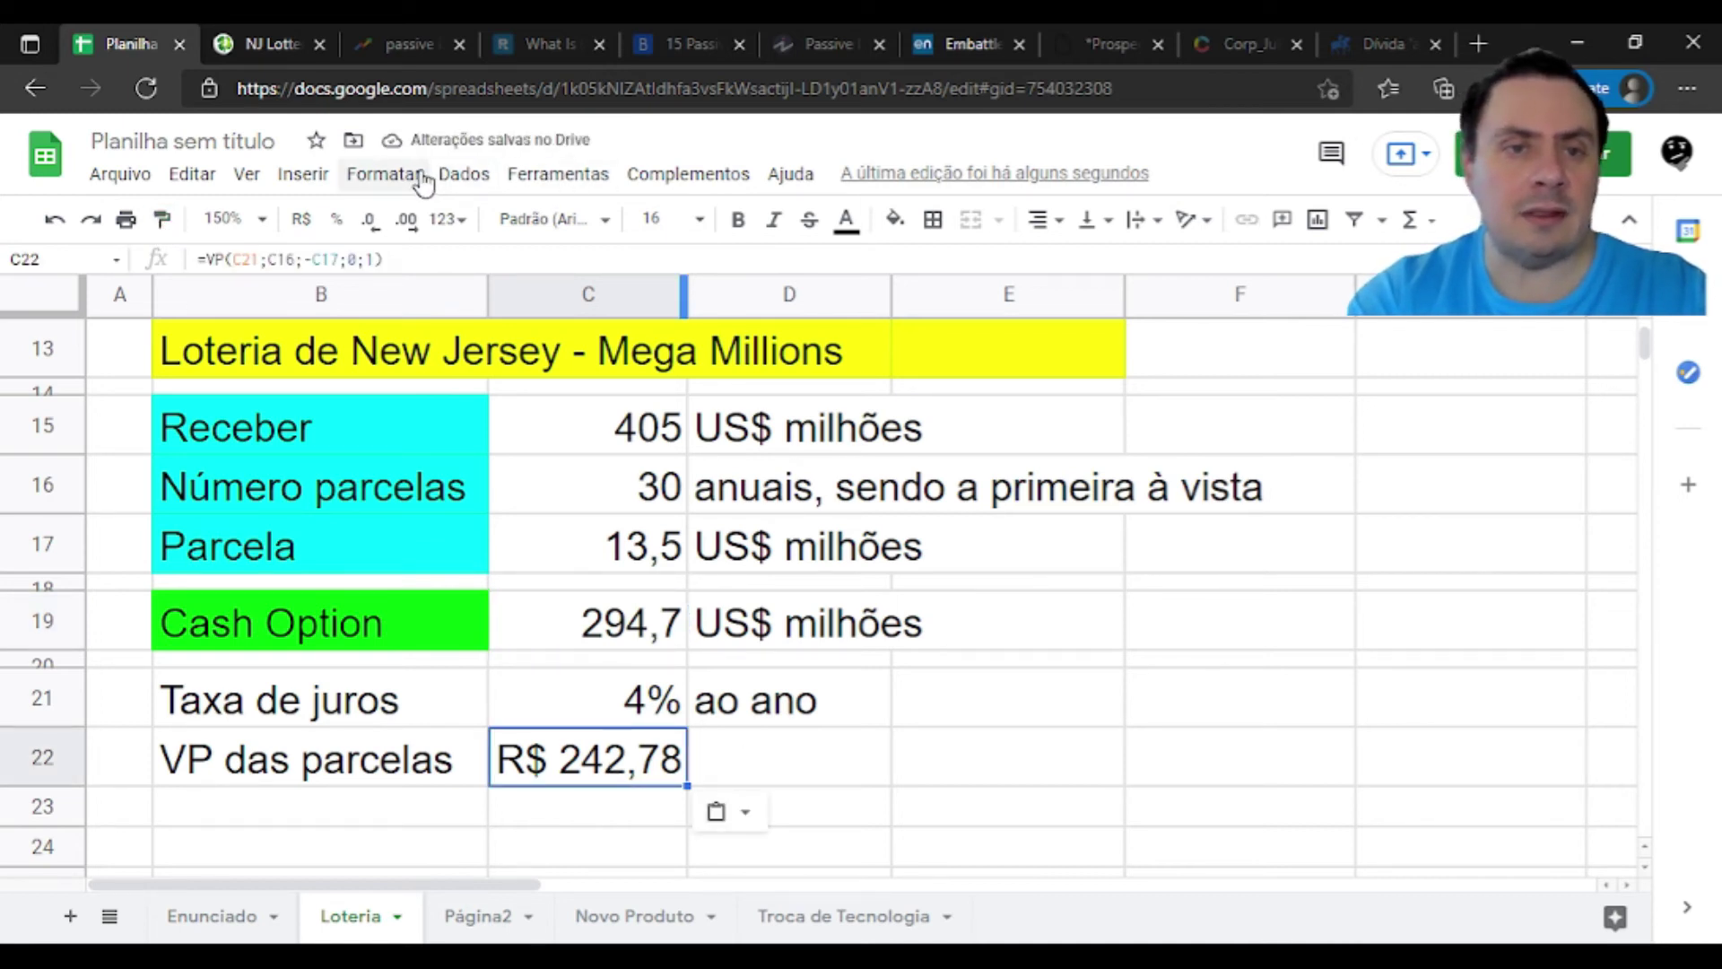
Format the present value in C22 as a plain number instead of currency
click(385, 174)
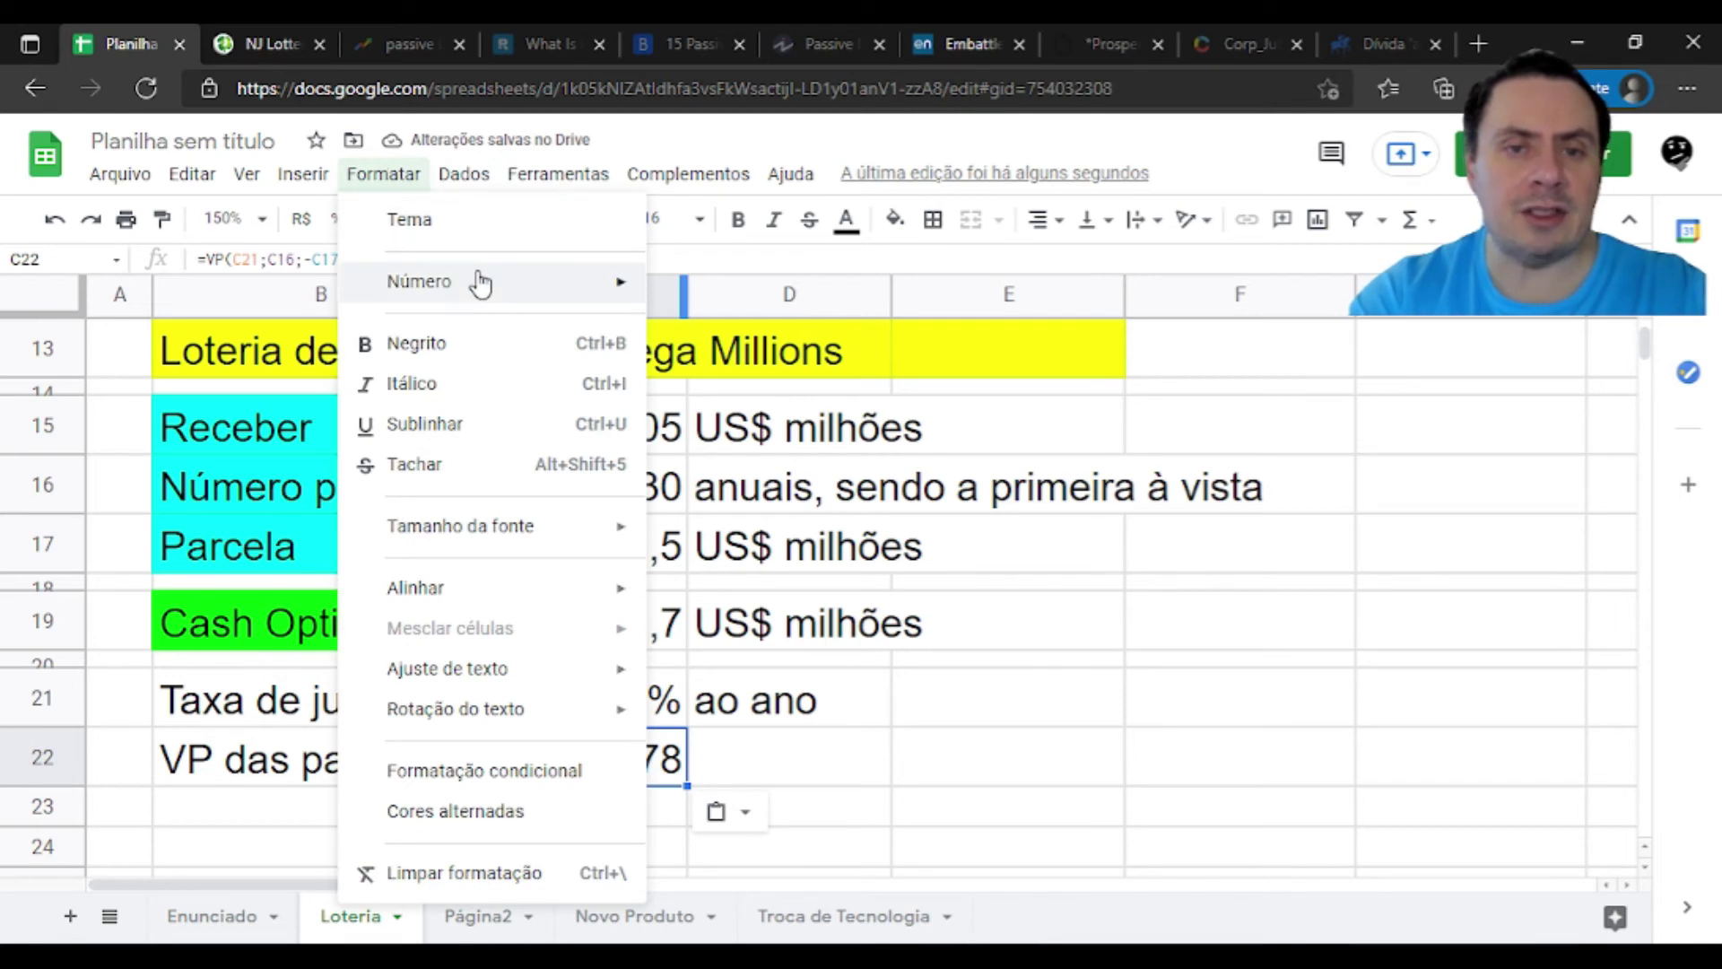
mouse_move(476, 281)
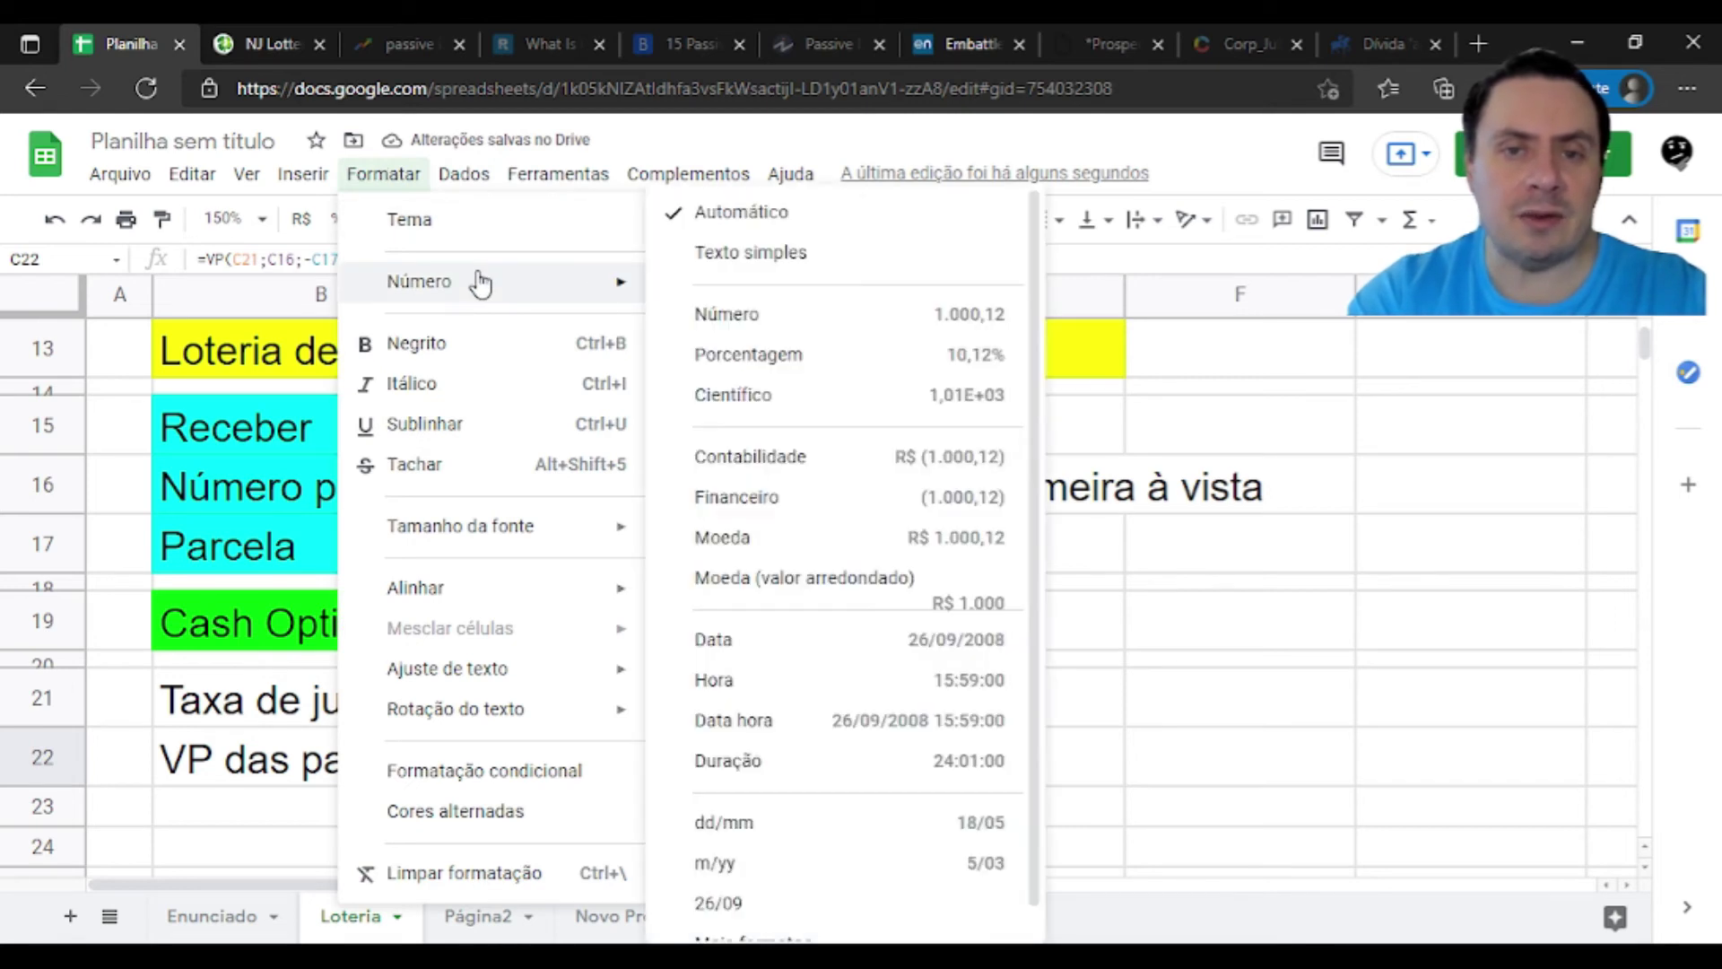
click(773, 314)
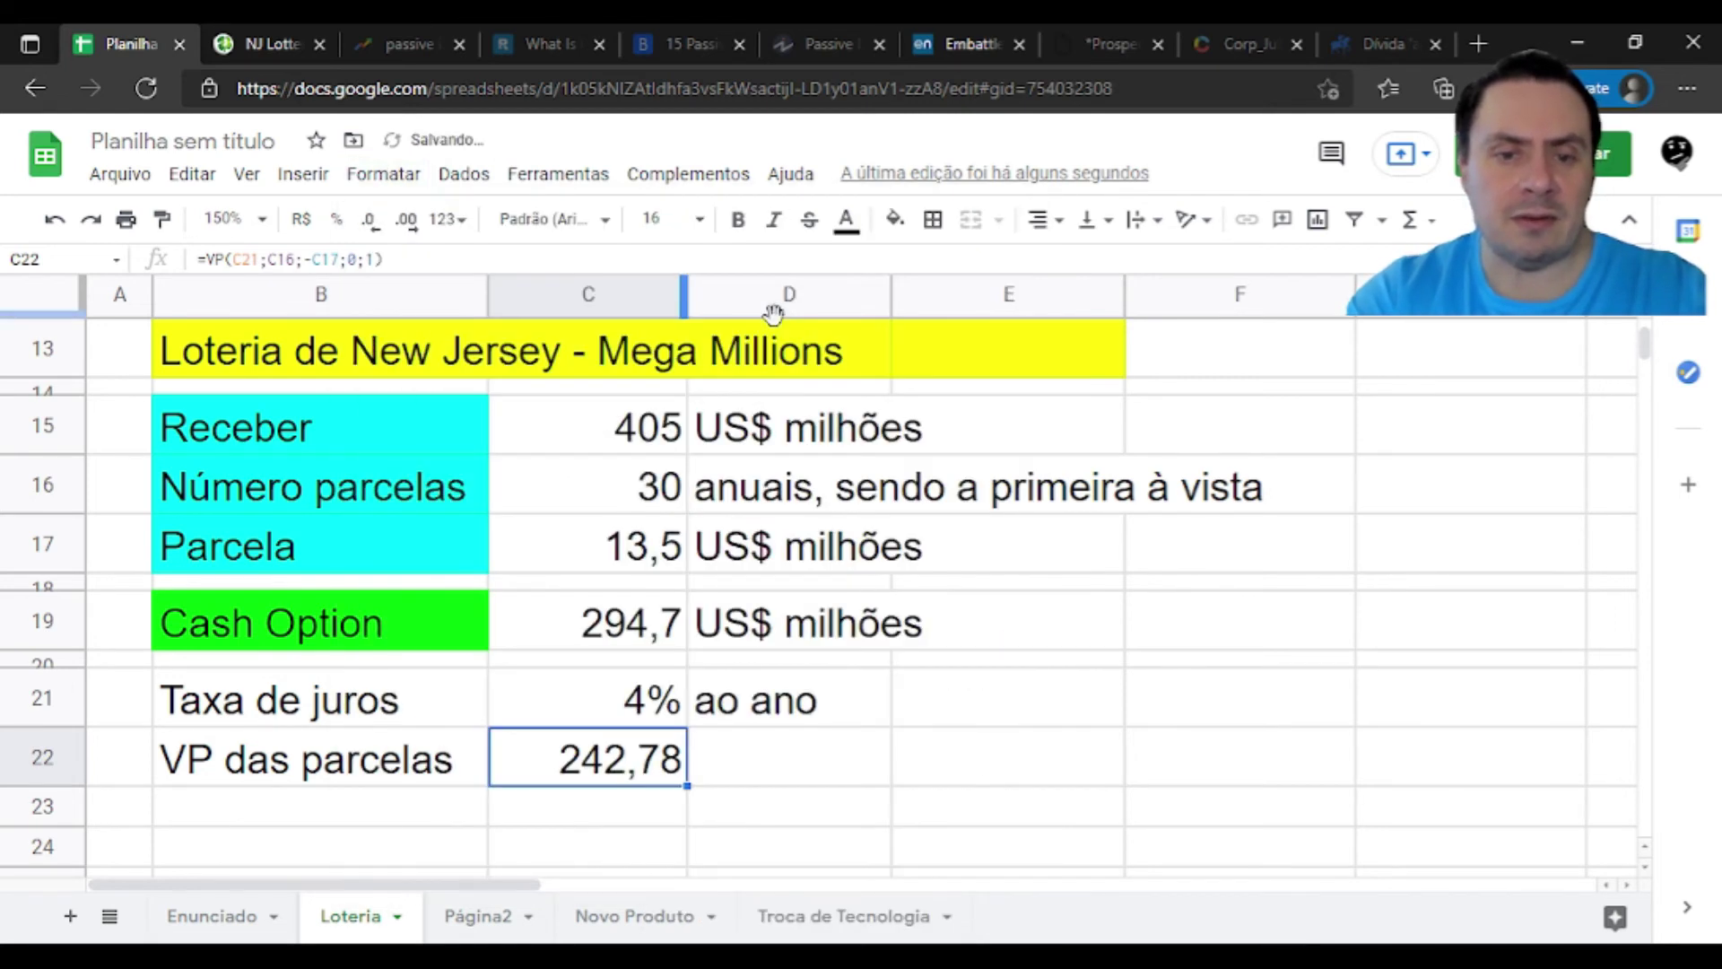
Copy the "US$ milhões" unit from D19 to D22, beside the present value of the installments
click(786, 765)
key(Up)
key(Up)
key(Up)
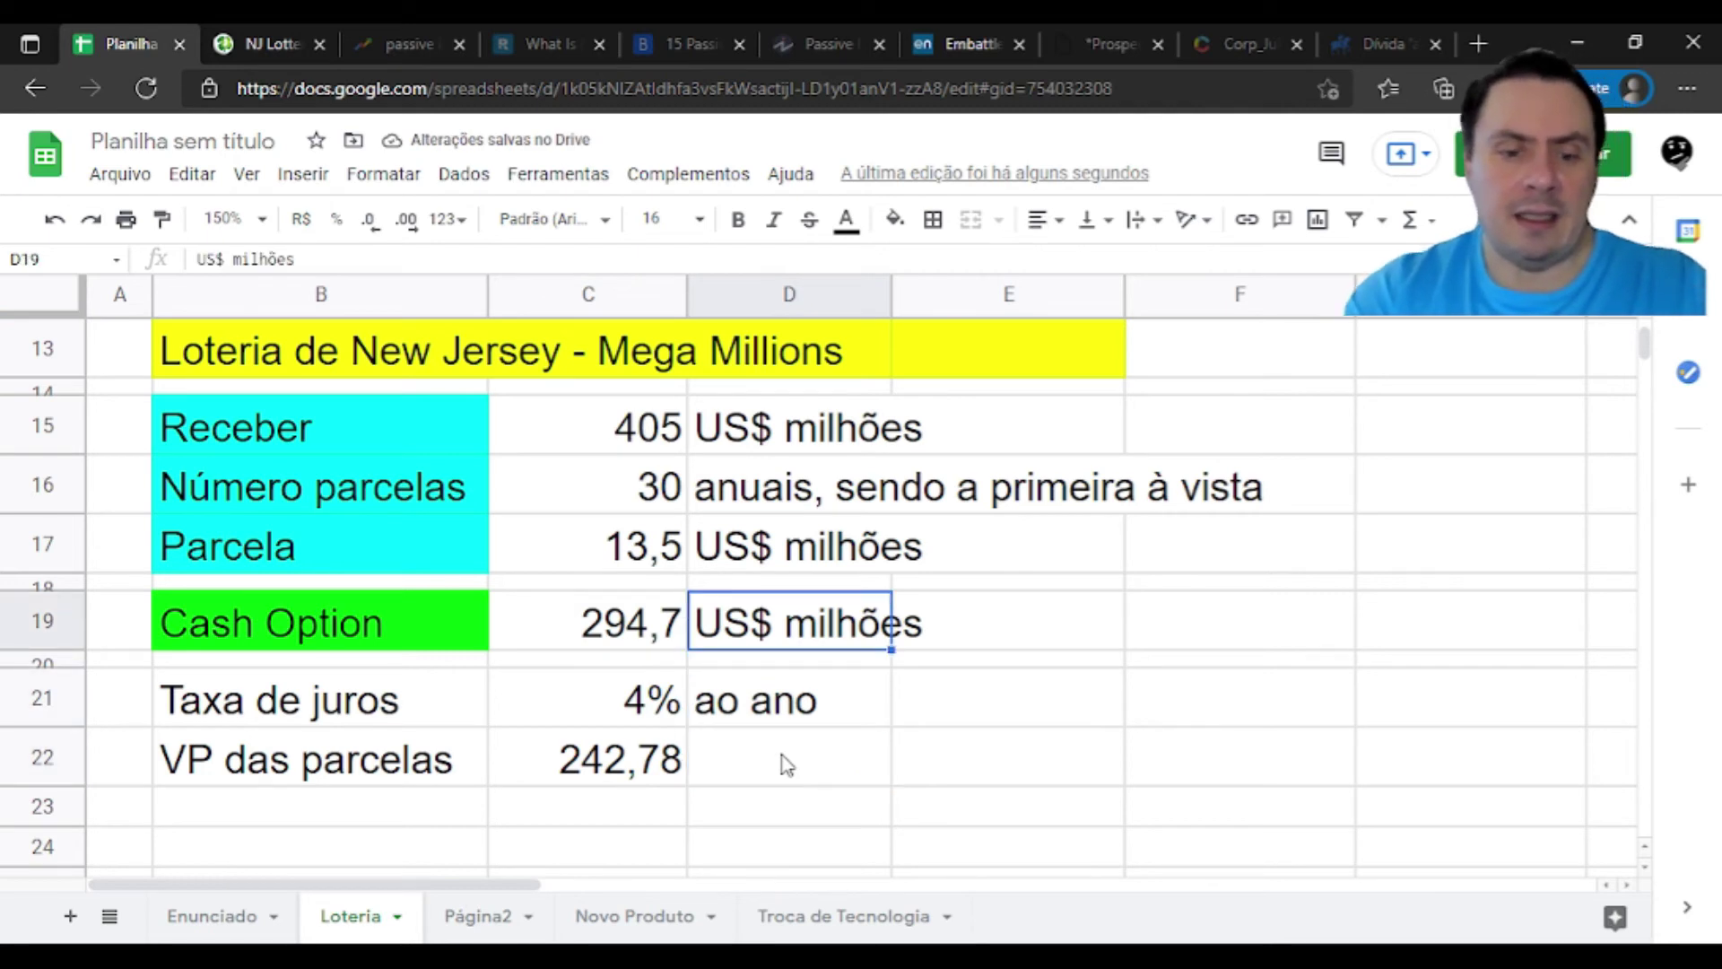
key(ctrl+c)
click(787, 765)
key(ctrl+v)
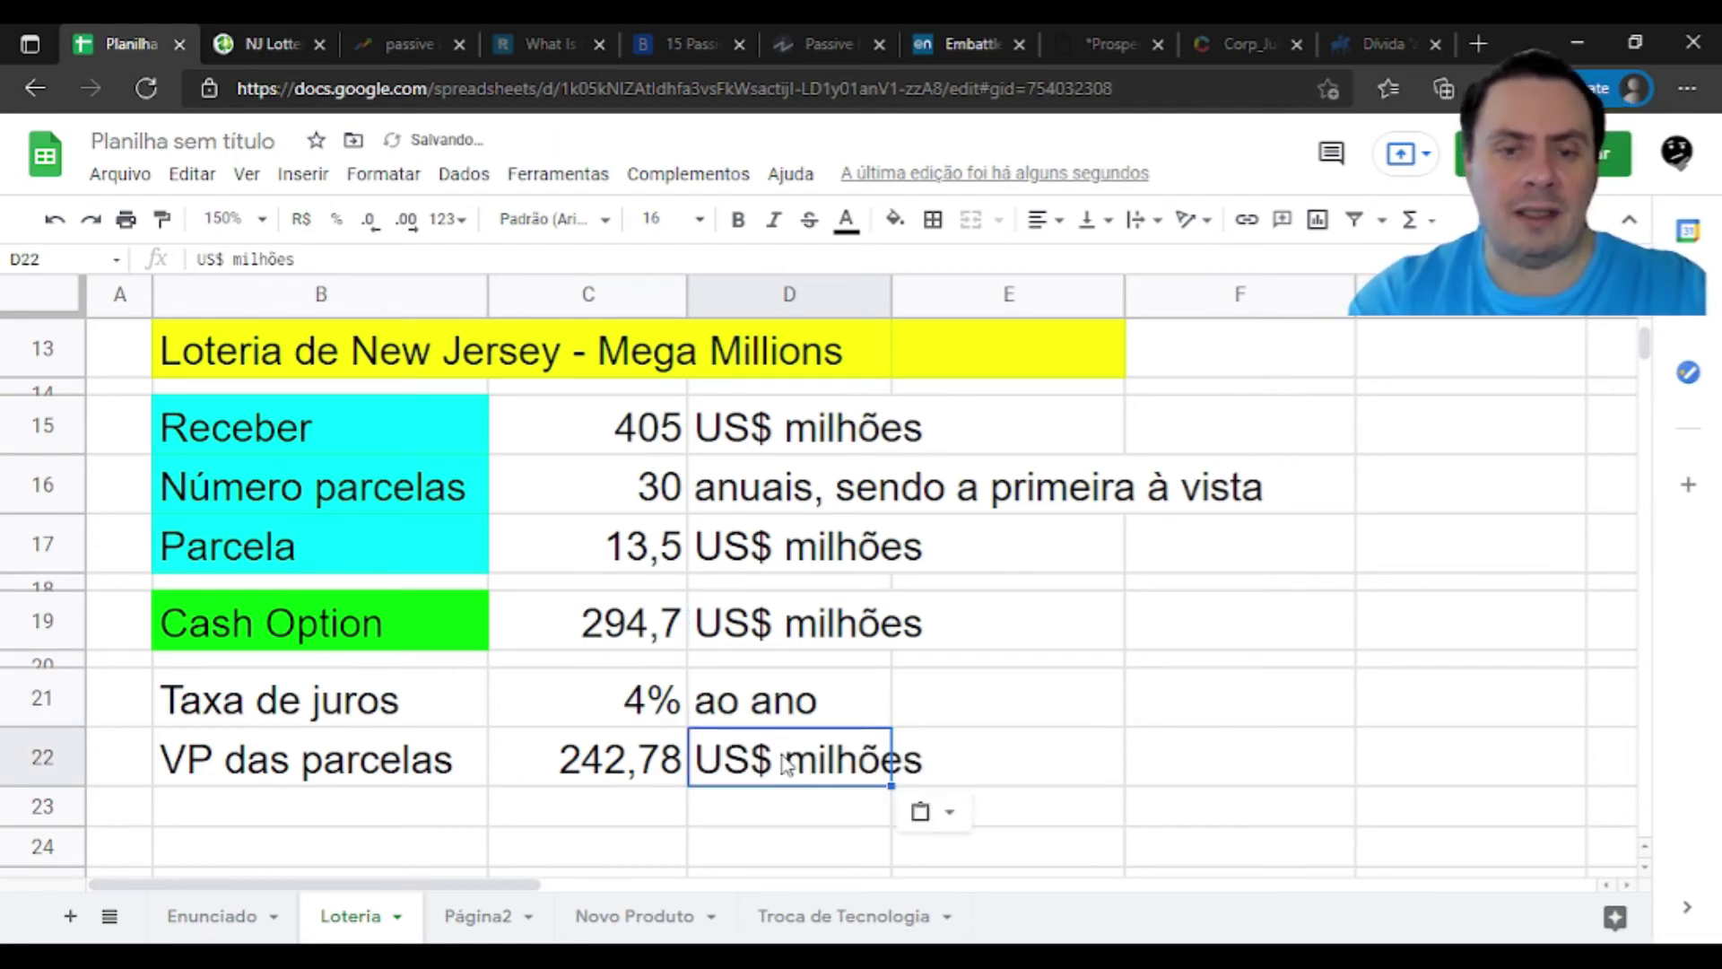
Fill the "VP das parcelas" label in B22 with cyan, matching the installment labels above it
key(Right)
key(Left)
key(Left)
key(Left)
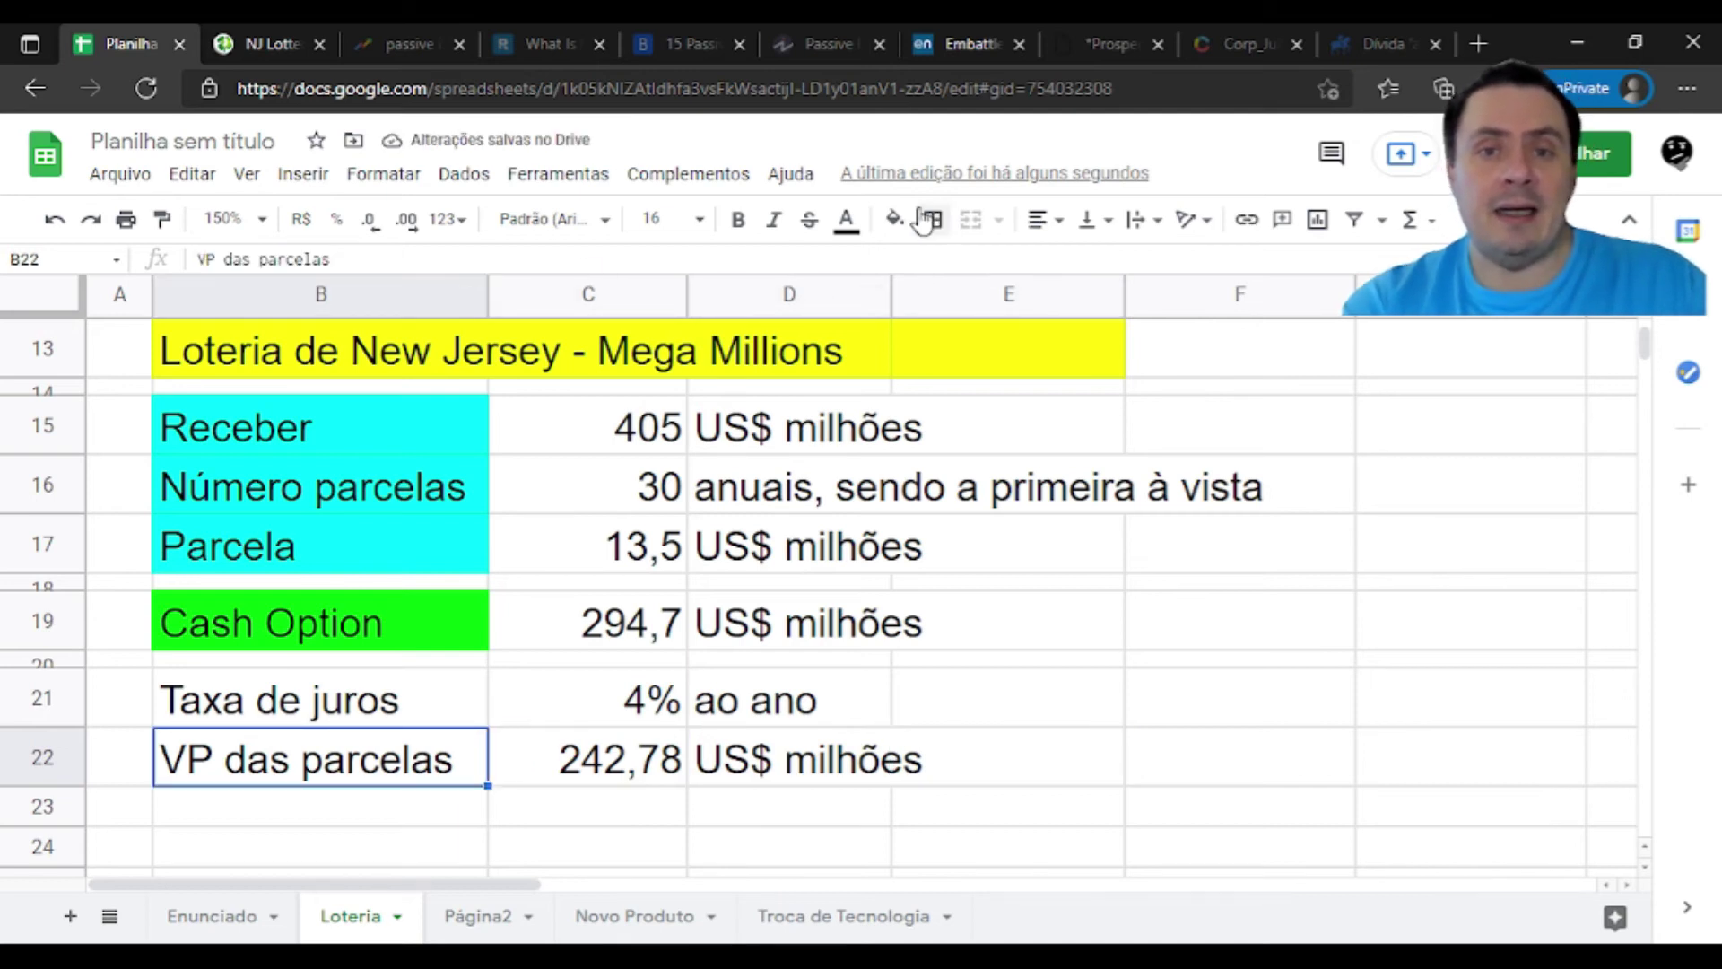
click(894, 219)
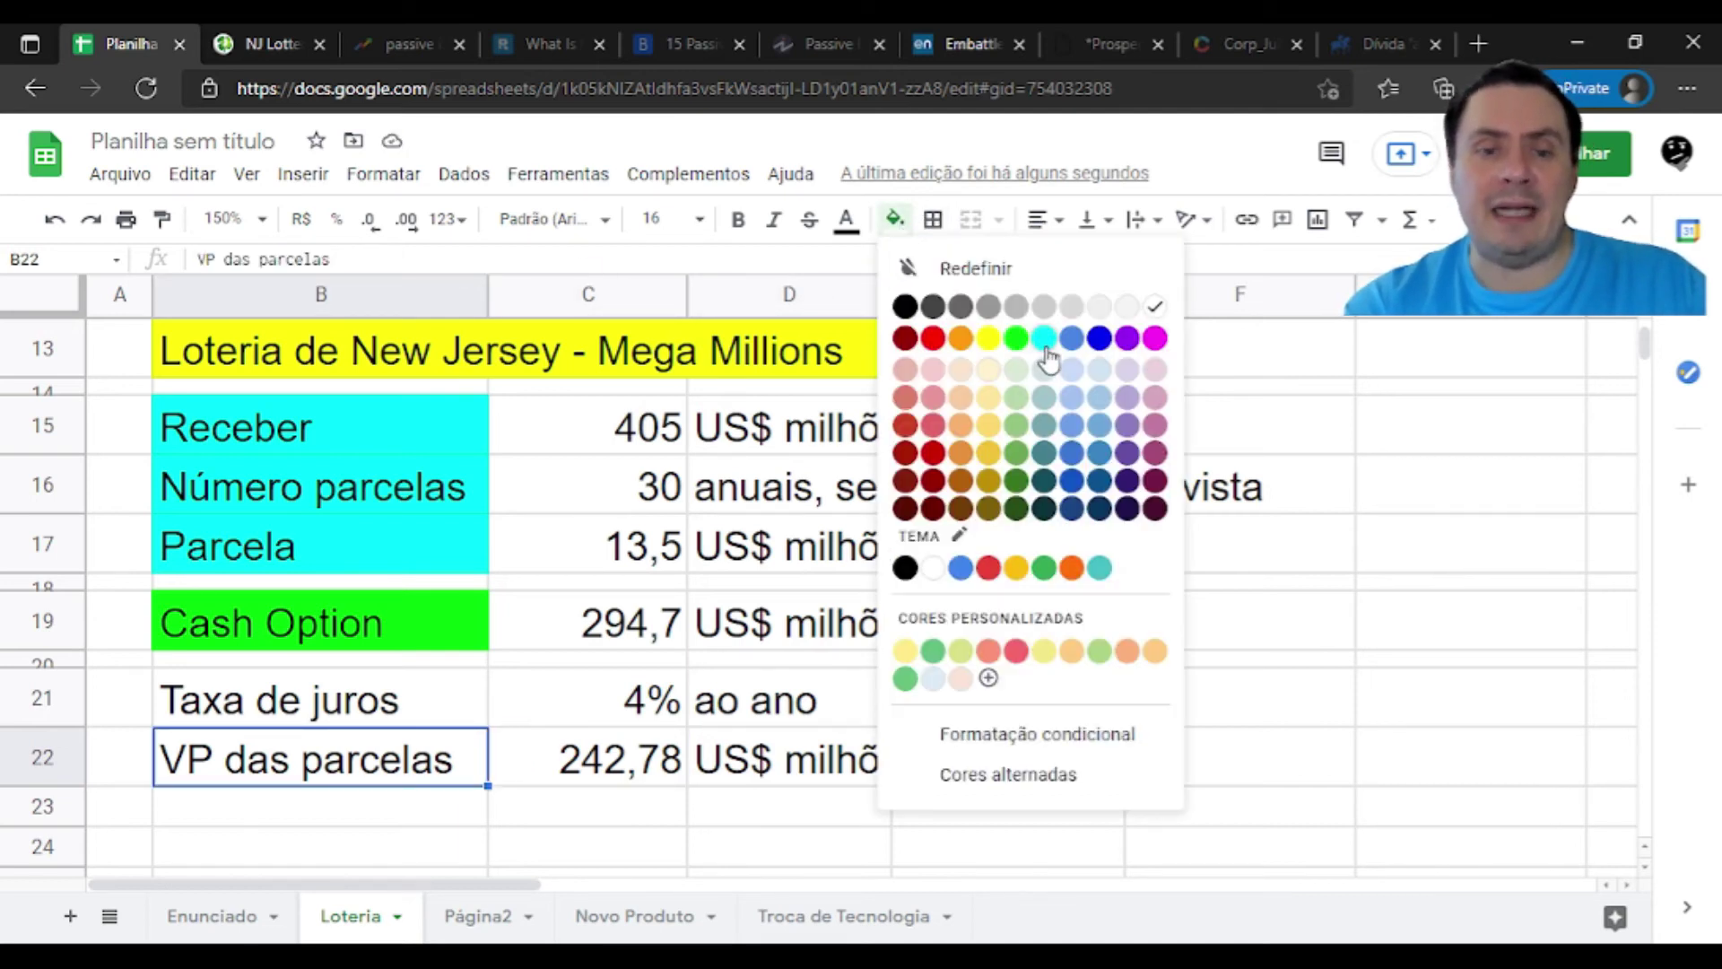
click(1044, 341)
Examine the installment data, the interest rate and the Cash Option against the present value, and inspect the VP formula in C22
drag(1041, 530, 433, 507)
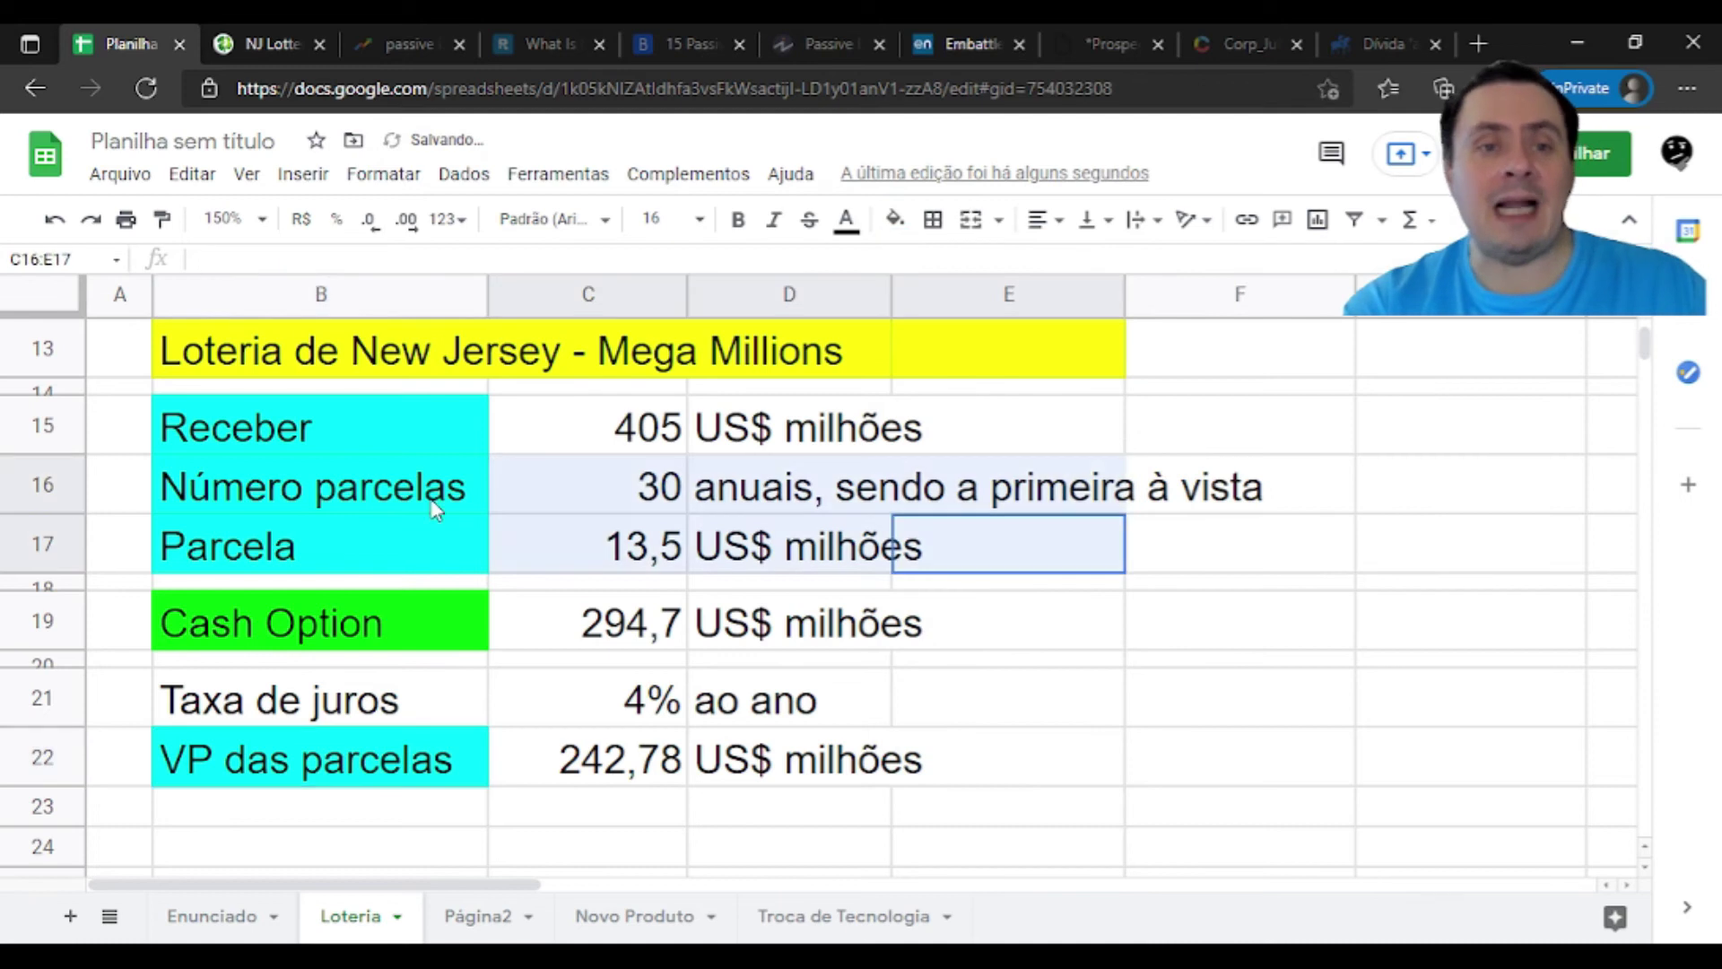
click(472, 469)
drag(446, 448, 441, 537)
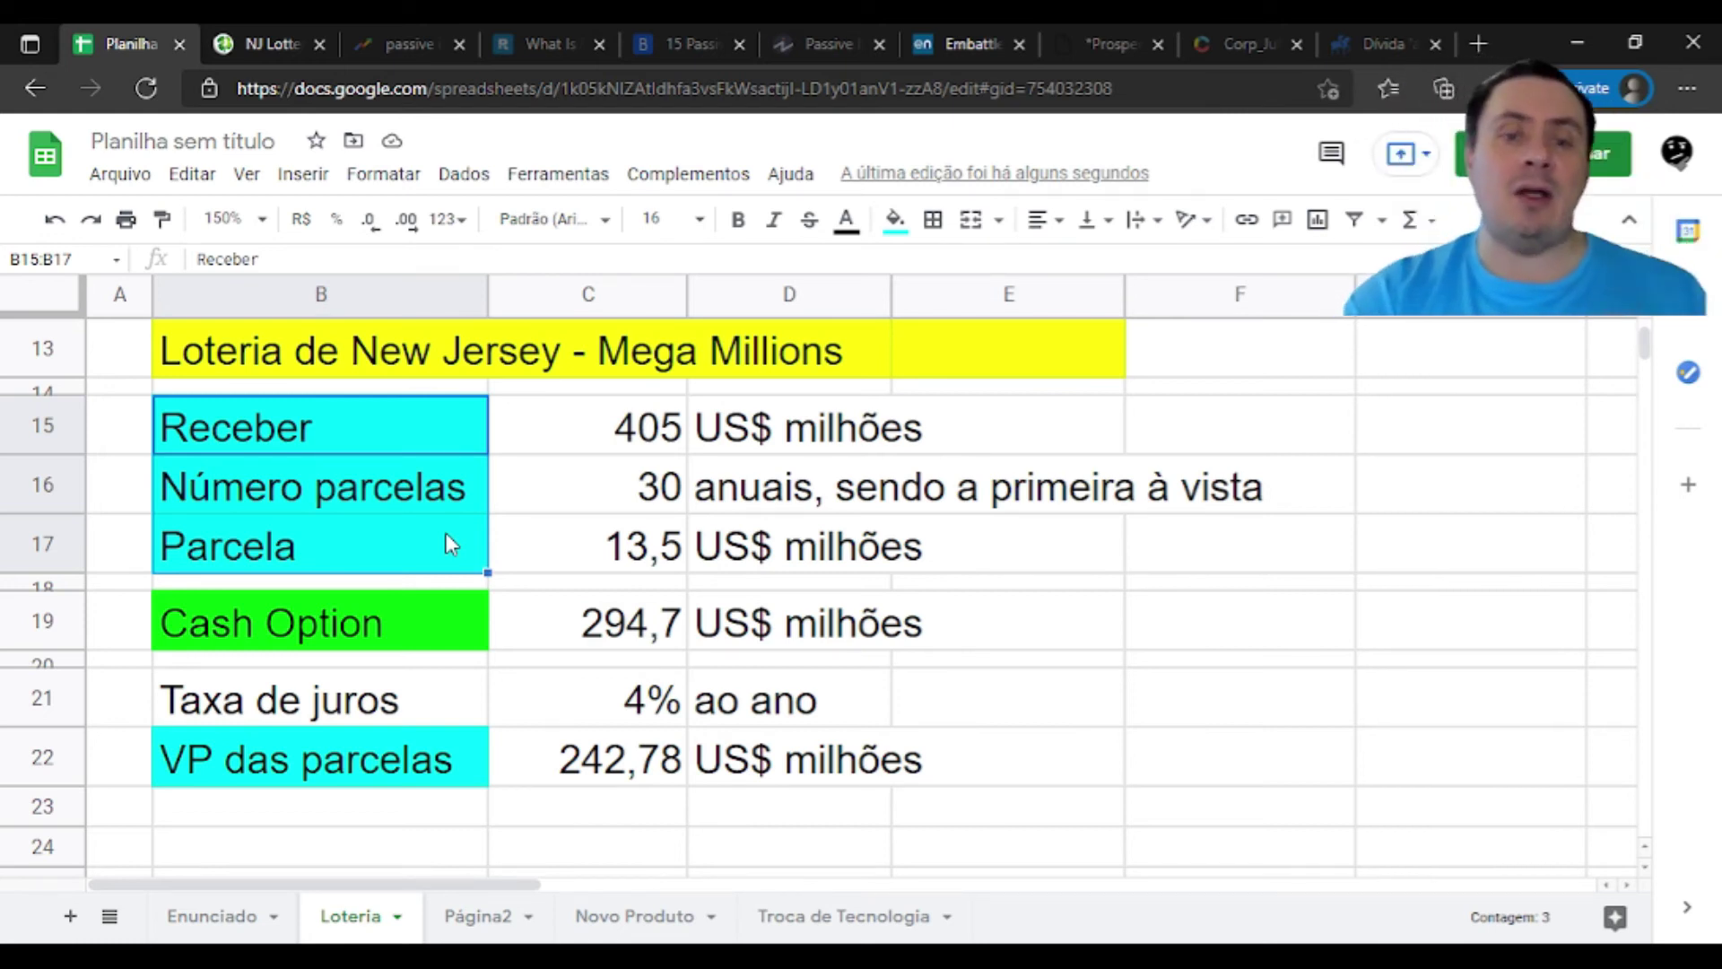
click(631, 780)
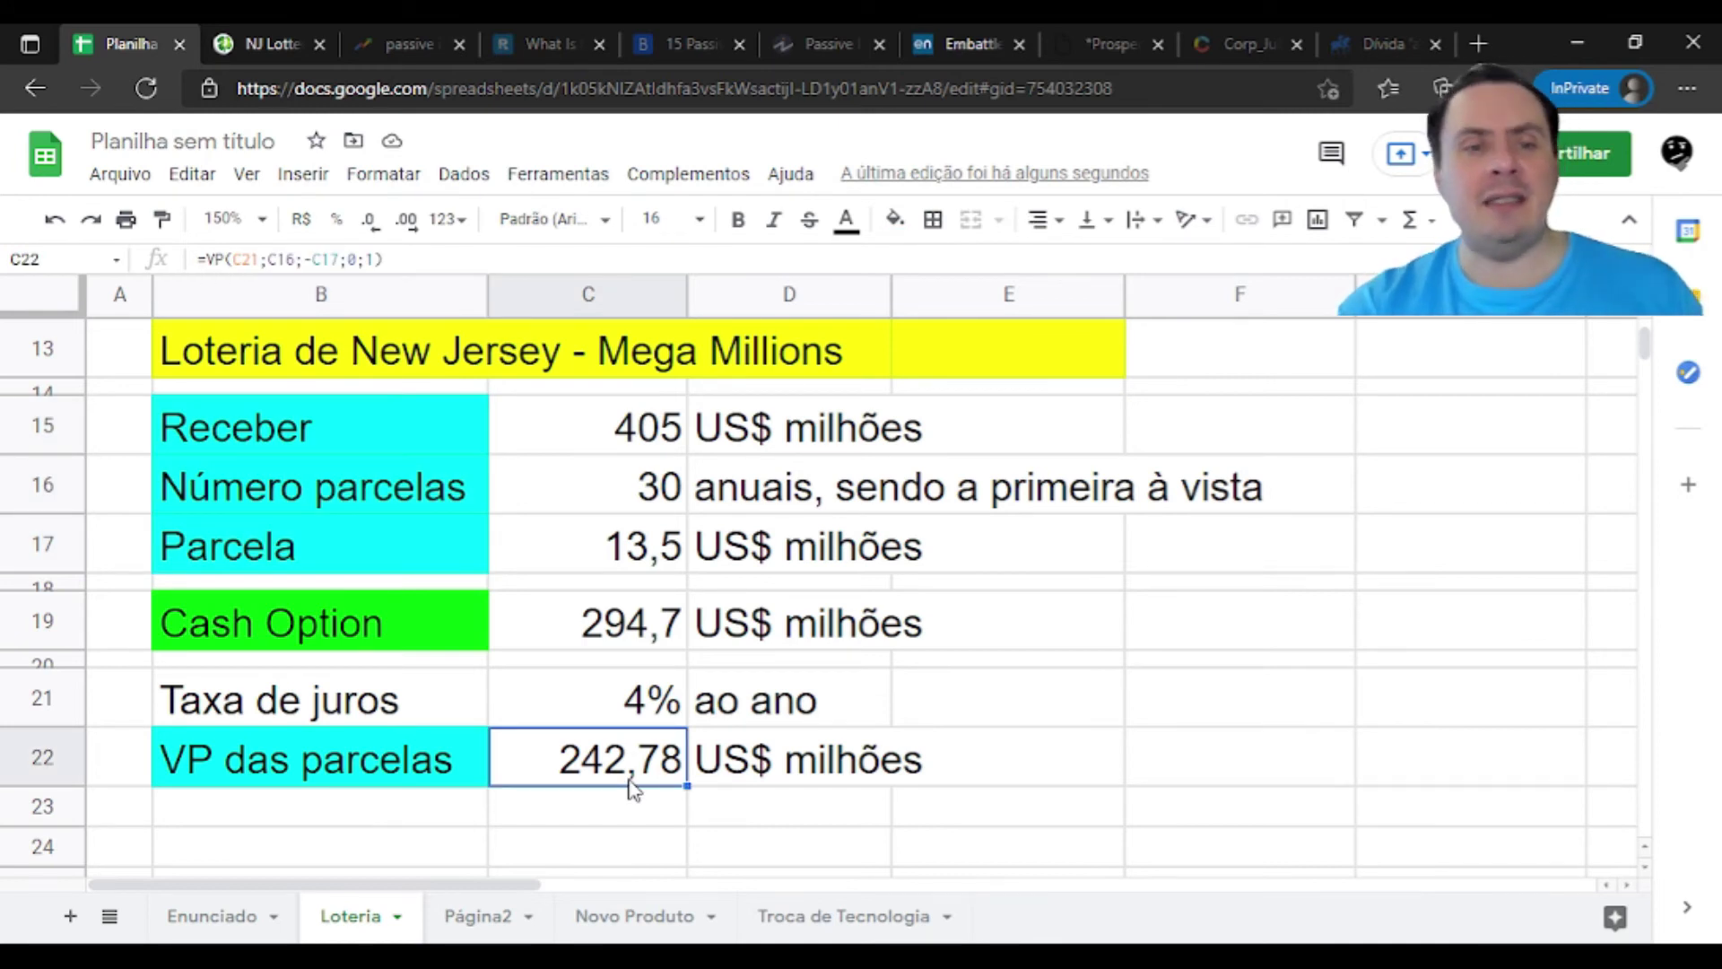
click(632, 709)
click(617, 638)
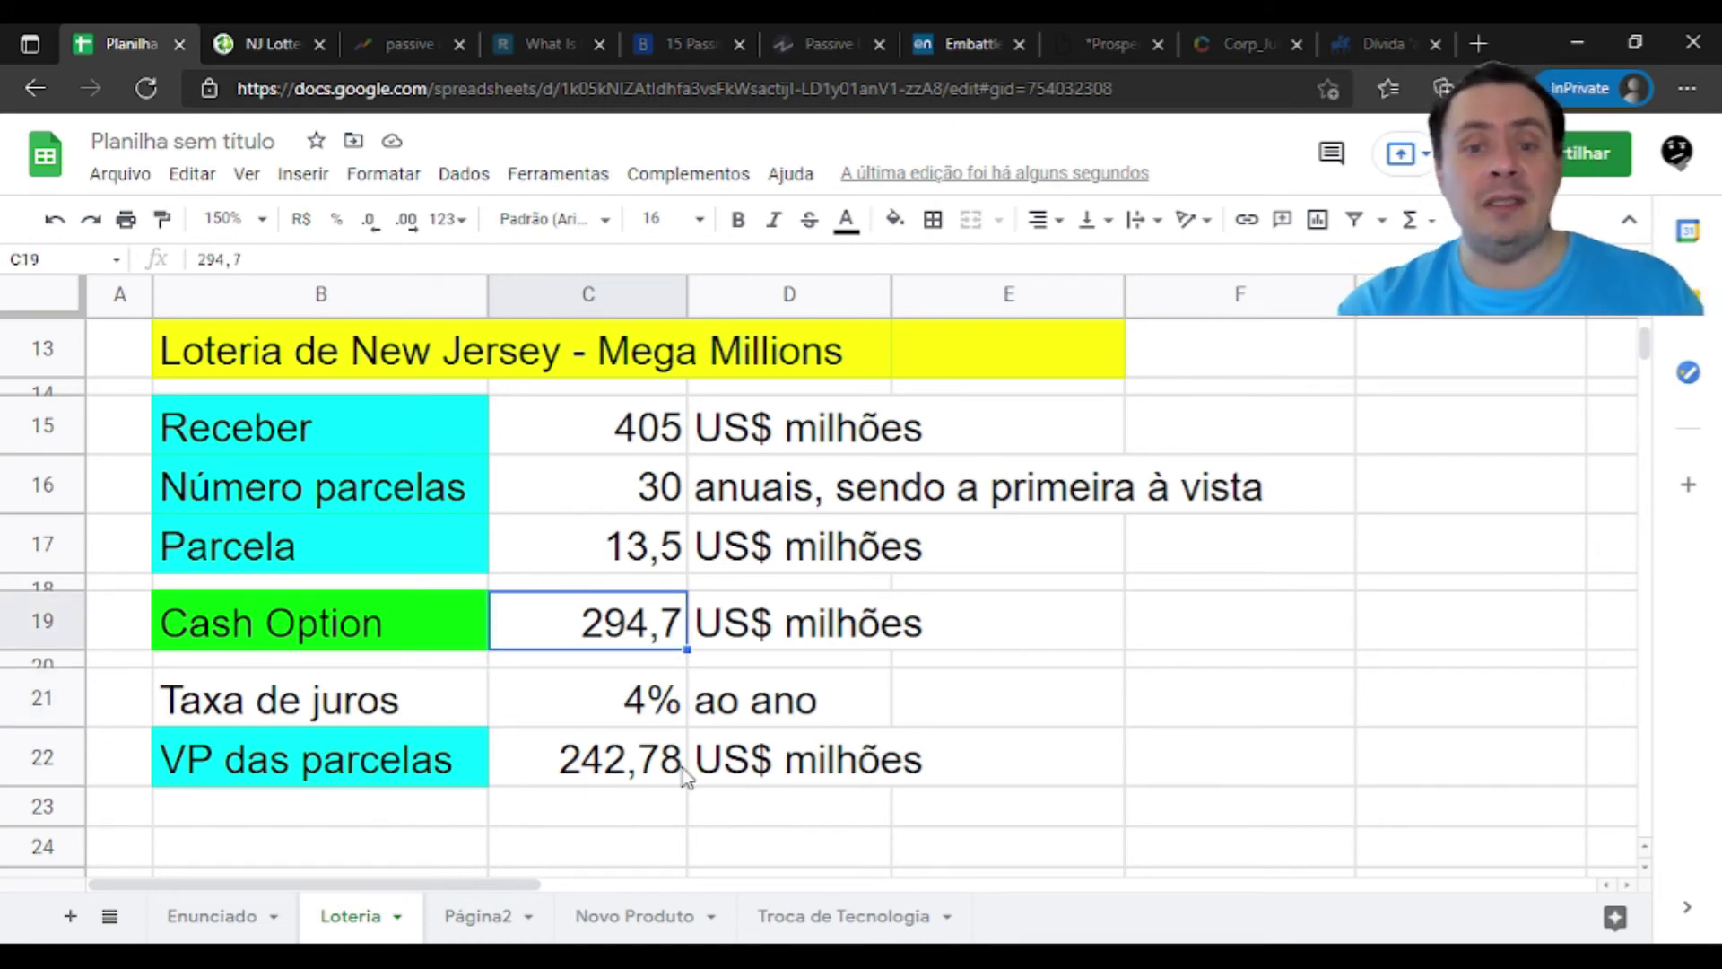
click(647, 773)
double_click(646, 767)
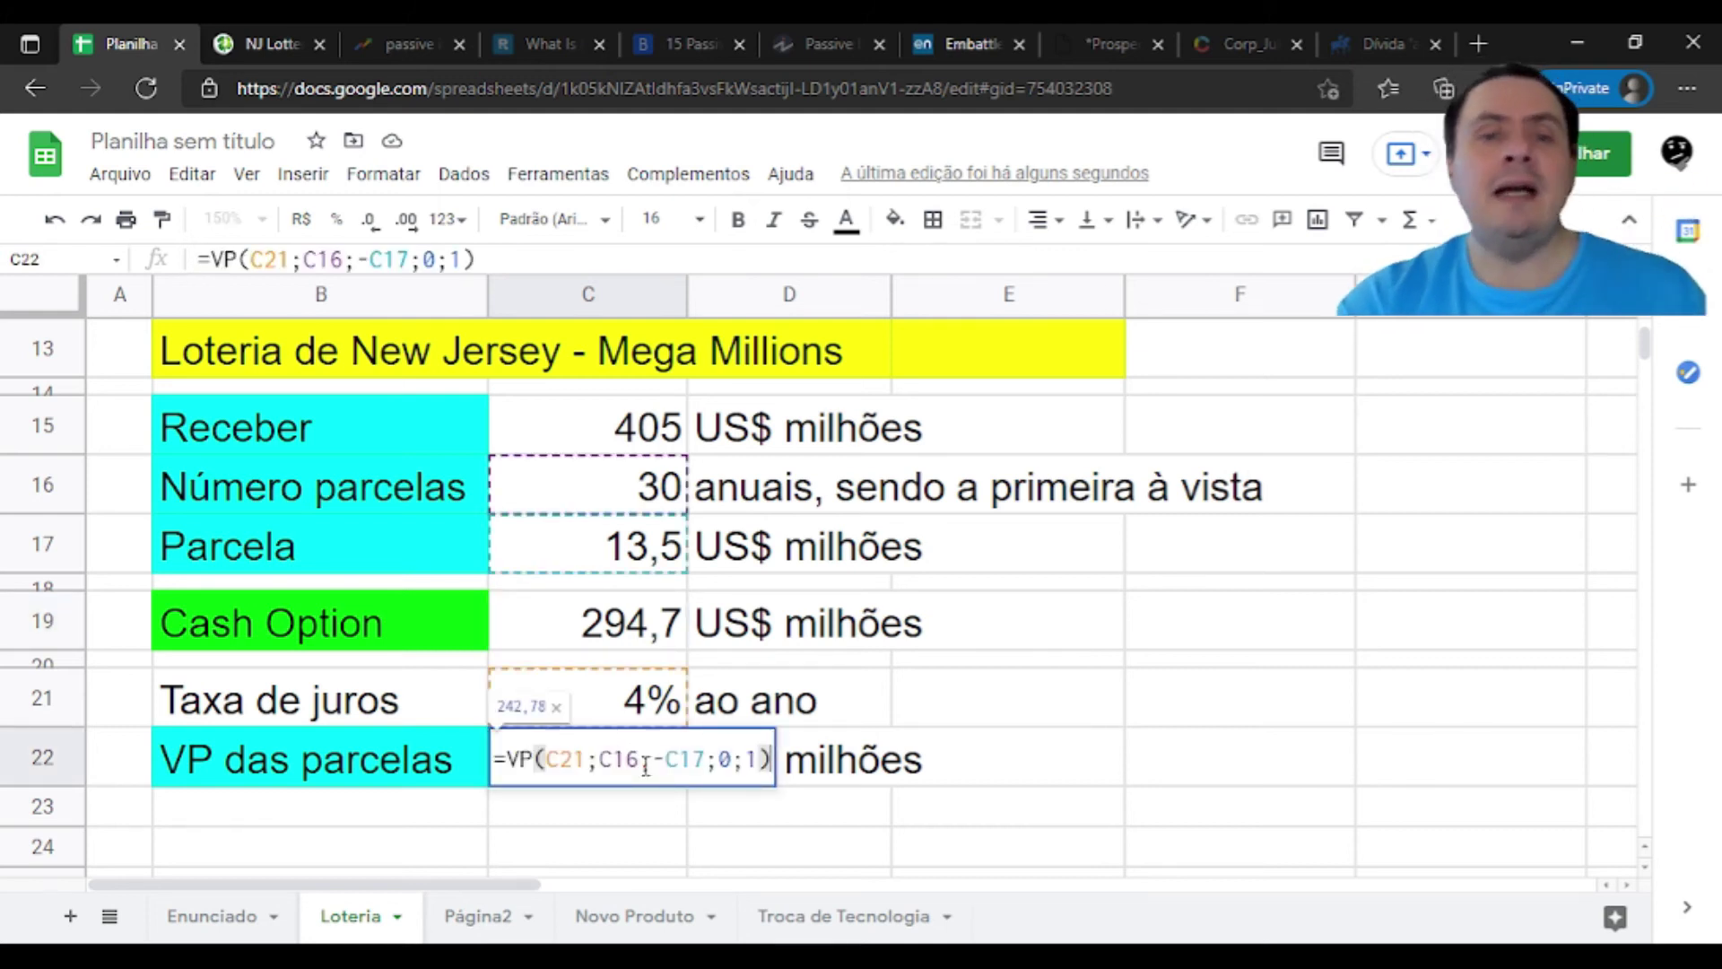
key(Escape)
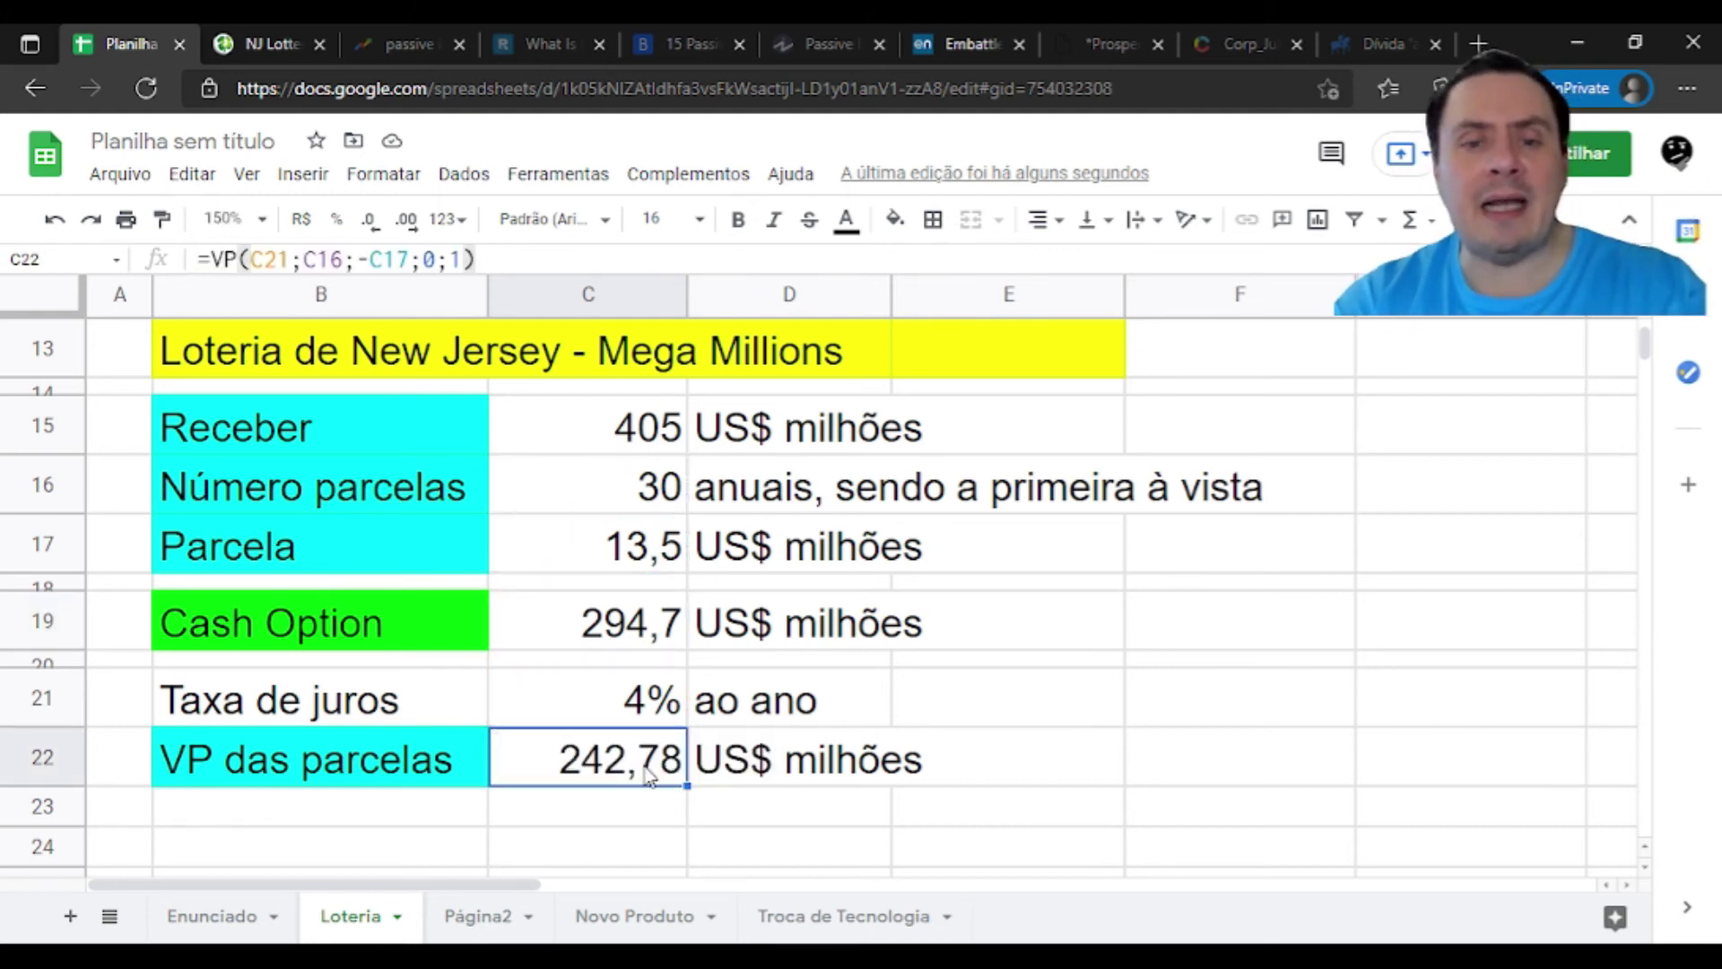
Enter the conclusion "Decisão: vou de Cash Option, pois o VP Cash Option > VP Parcelamento." in B23
click(415, 834)
click(415, 820)
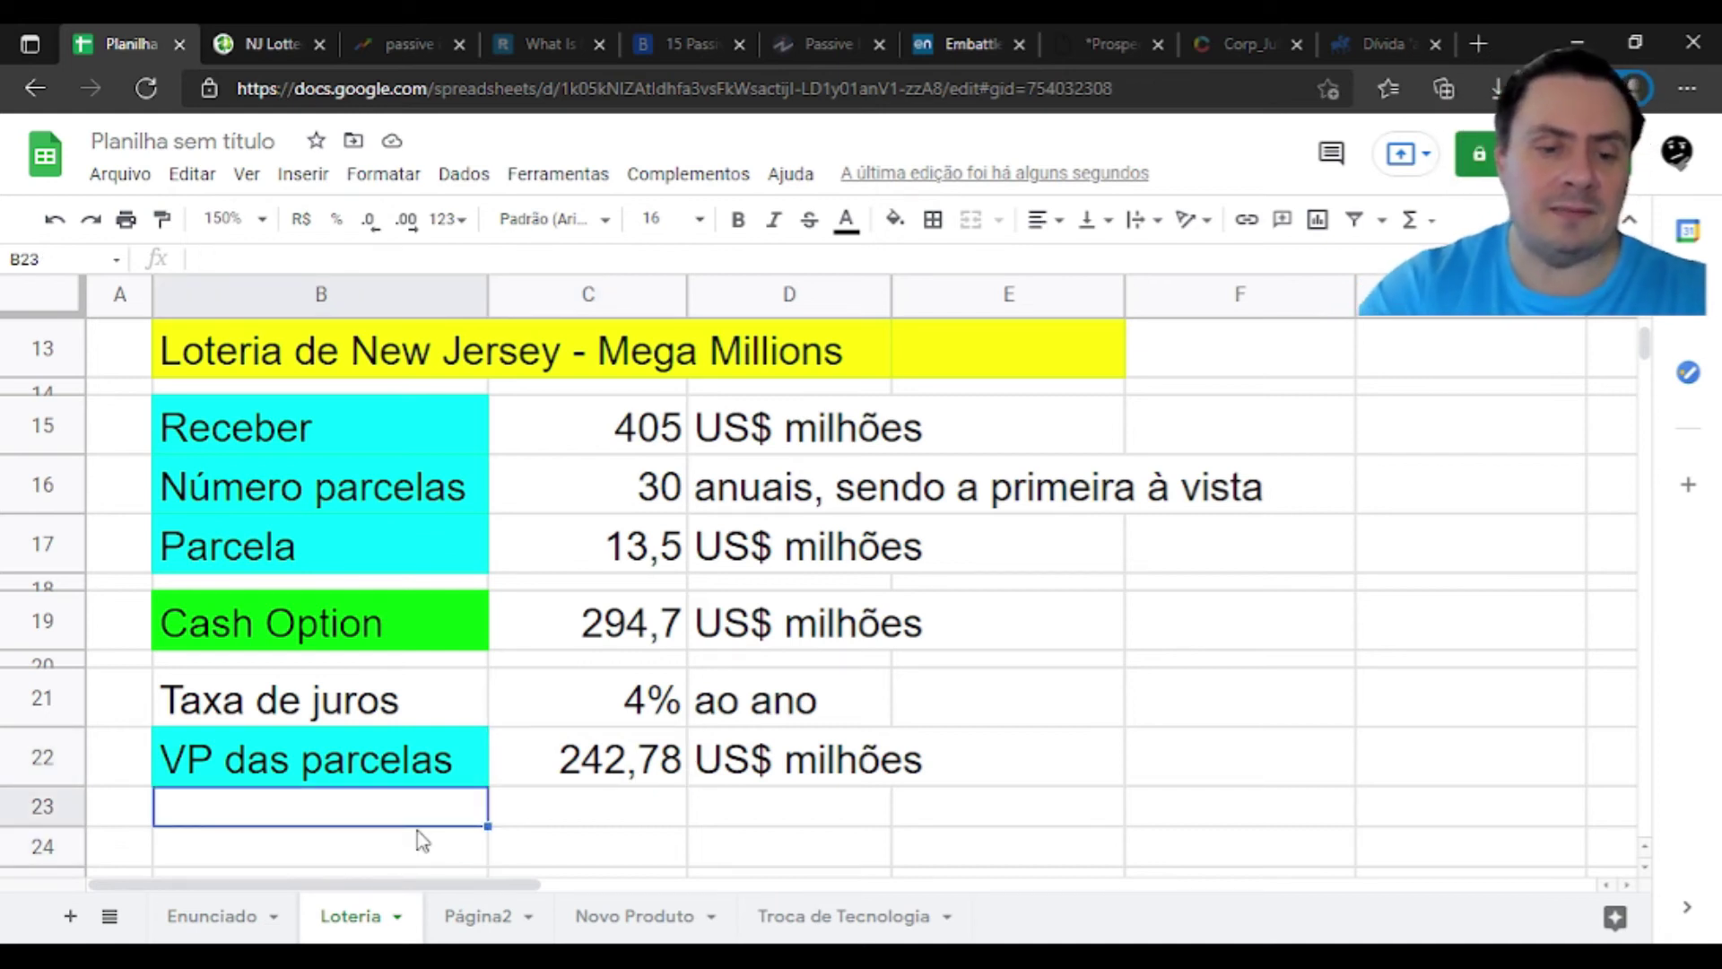
text(Decisão)
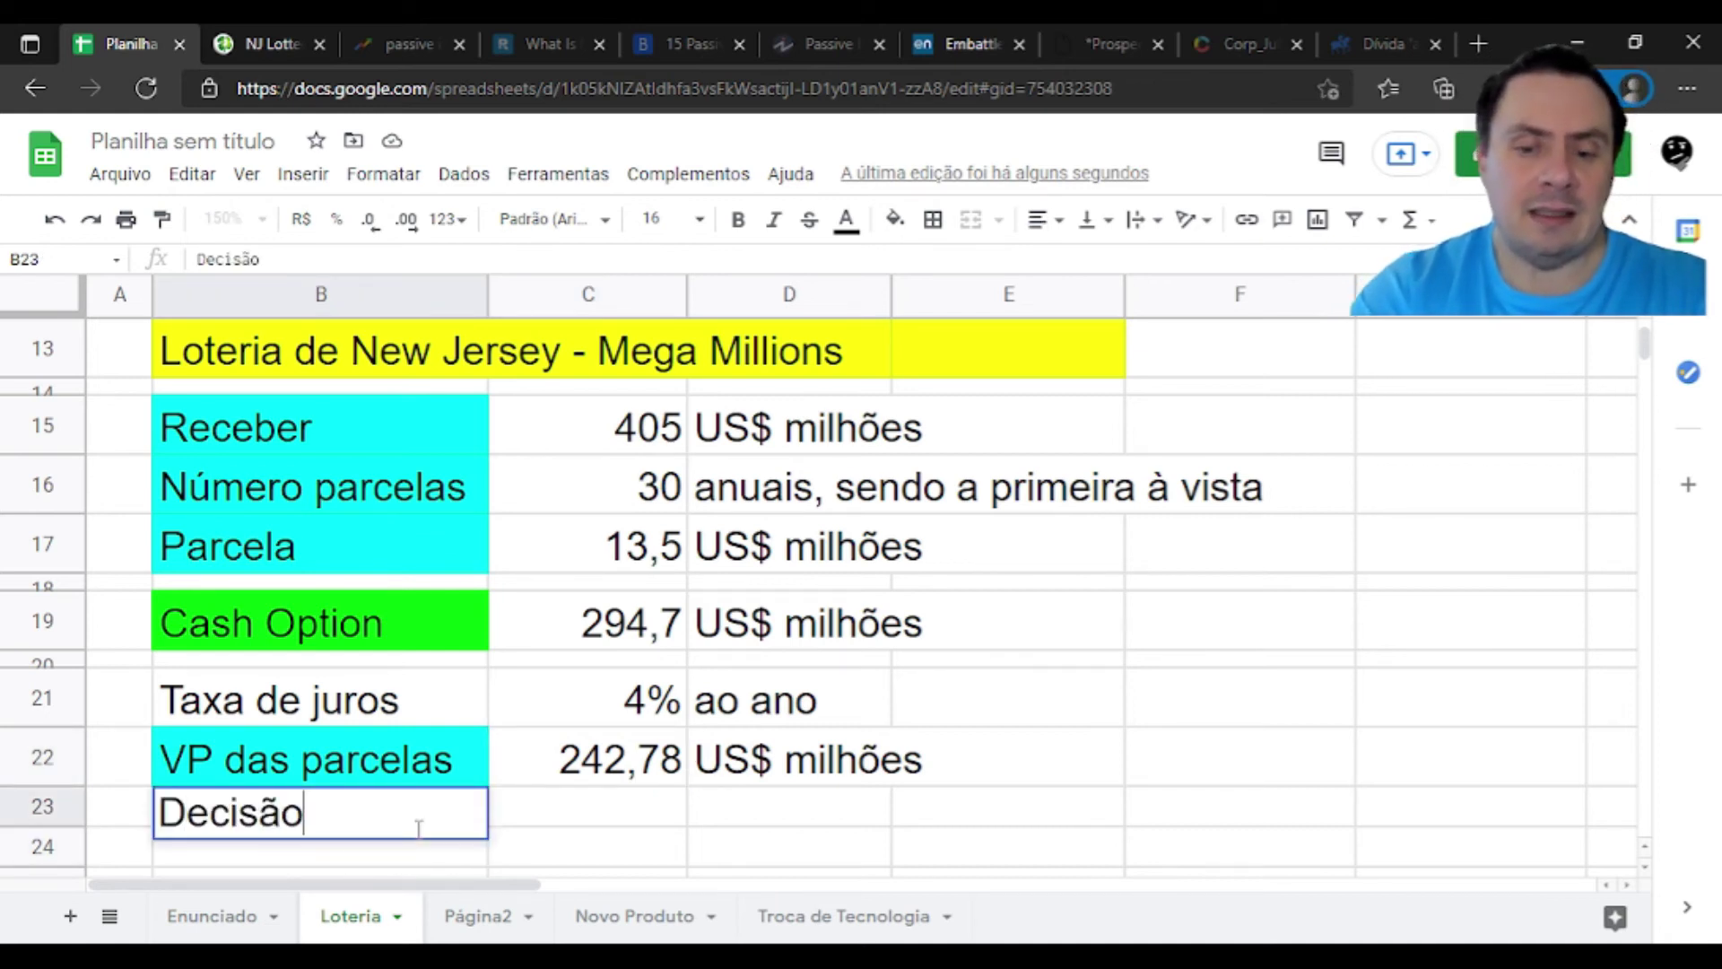
text(: )
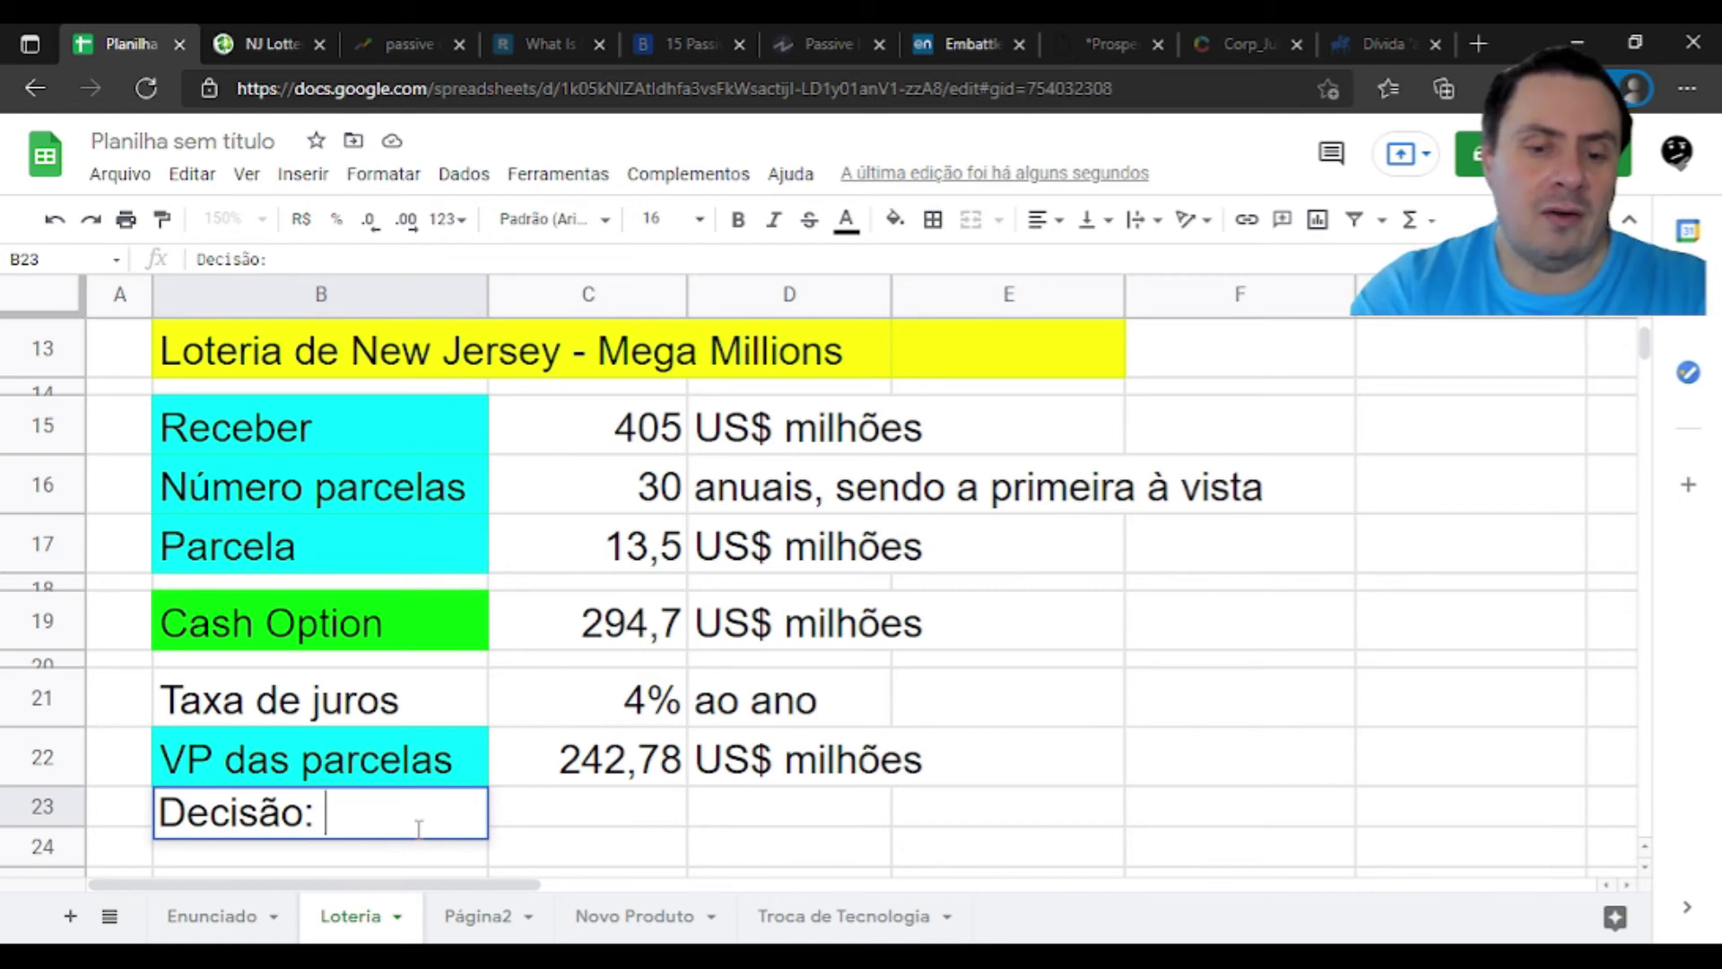
text(vou de Cas)
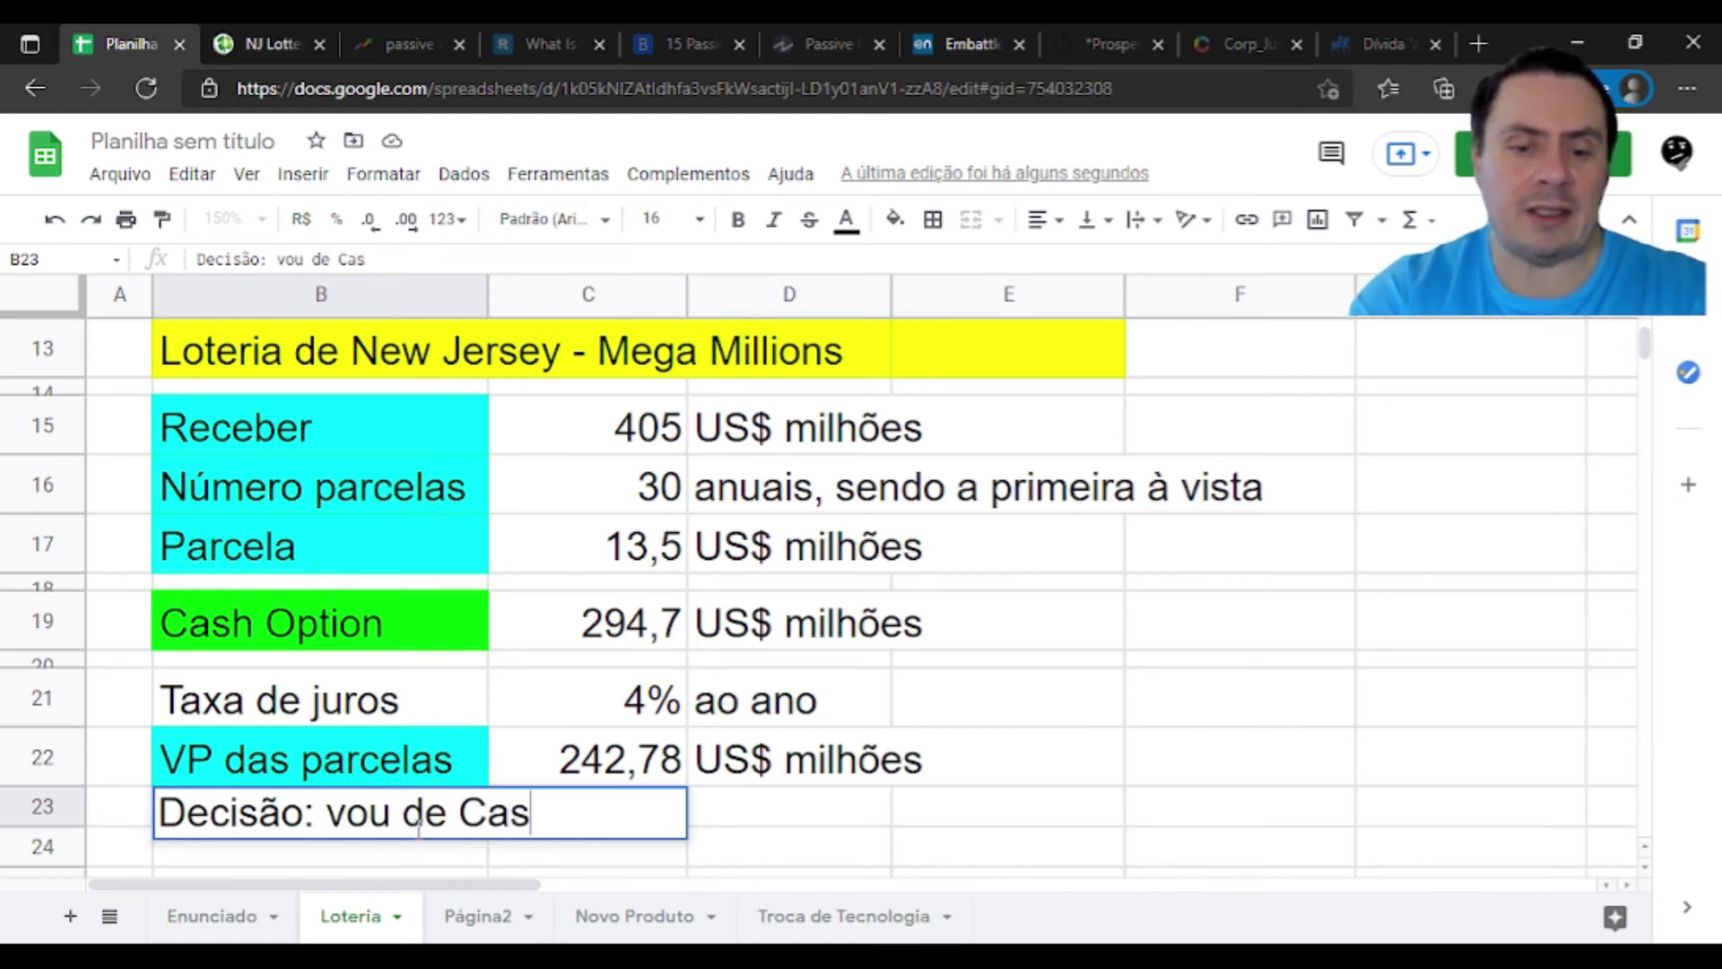
text(h Option)
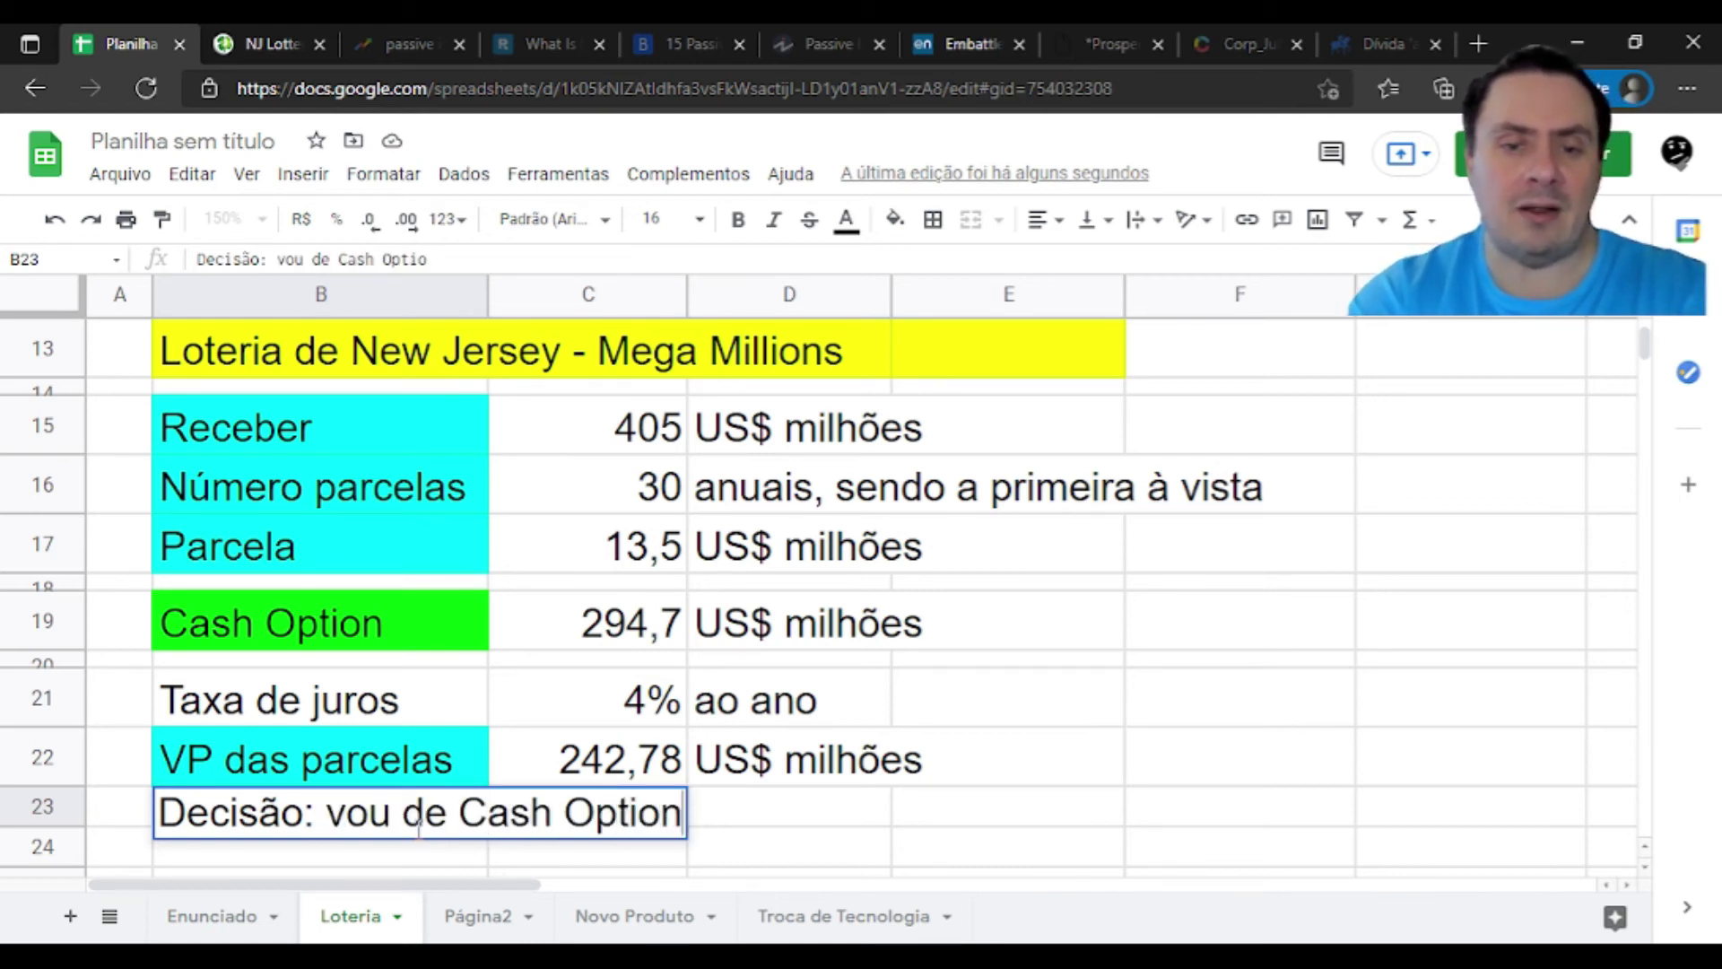
text(,)
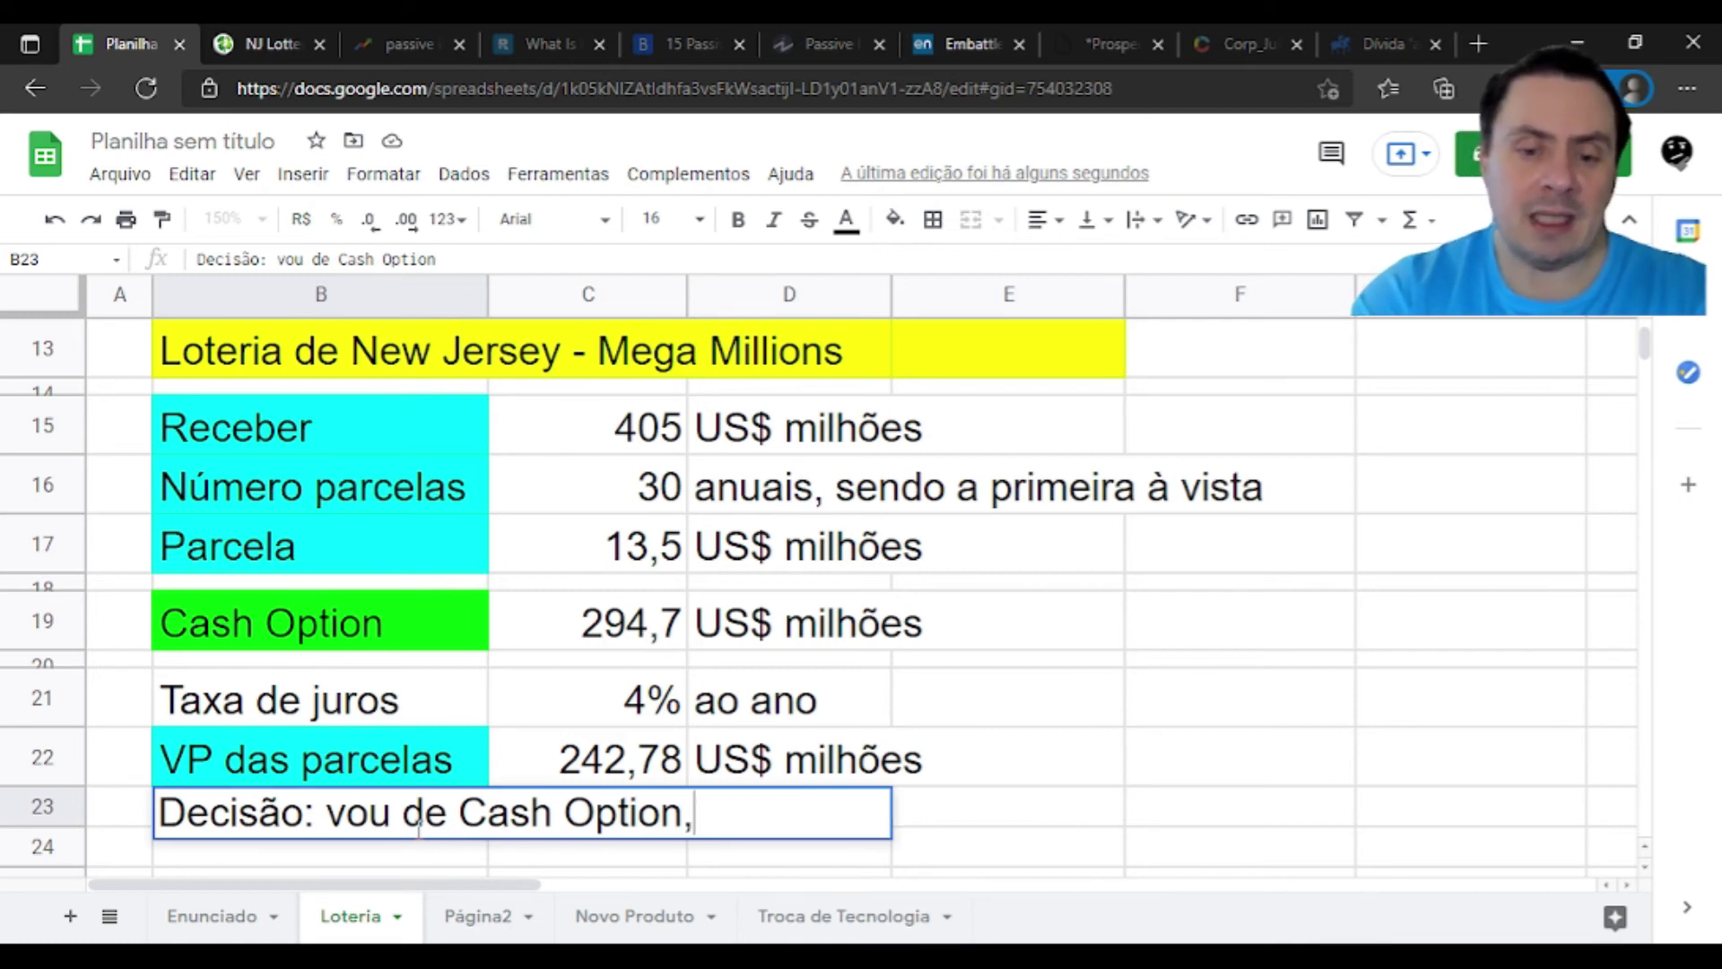
text( pois )
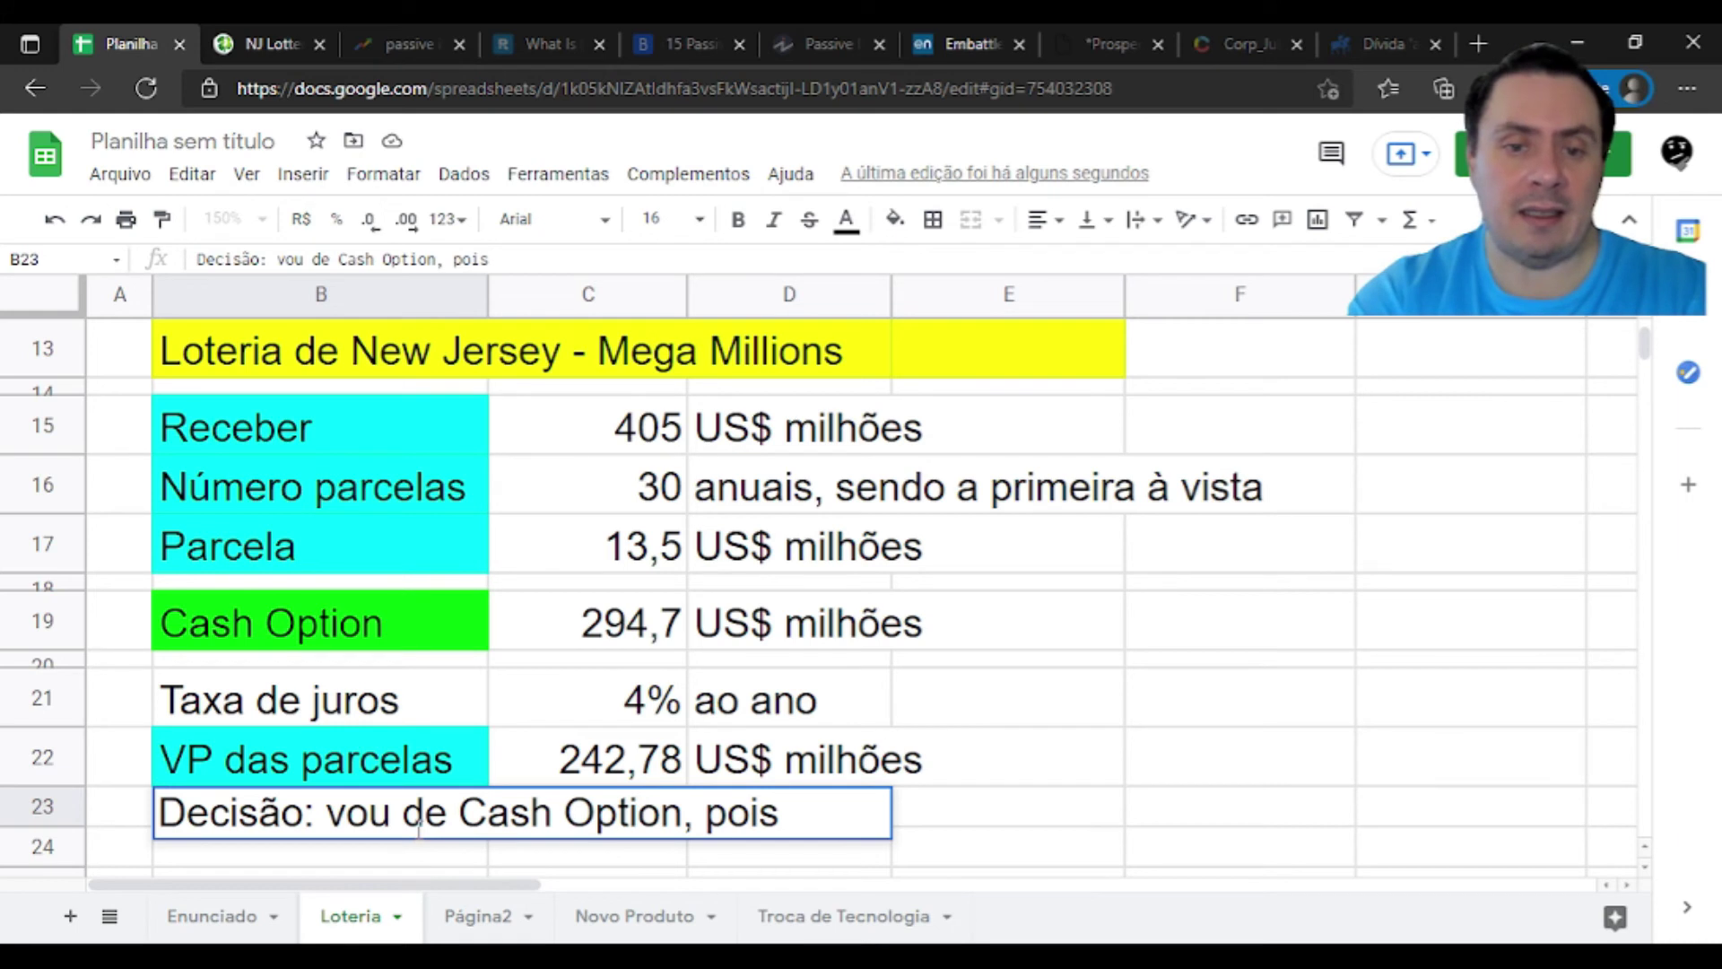
text(o VP)
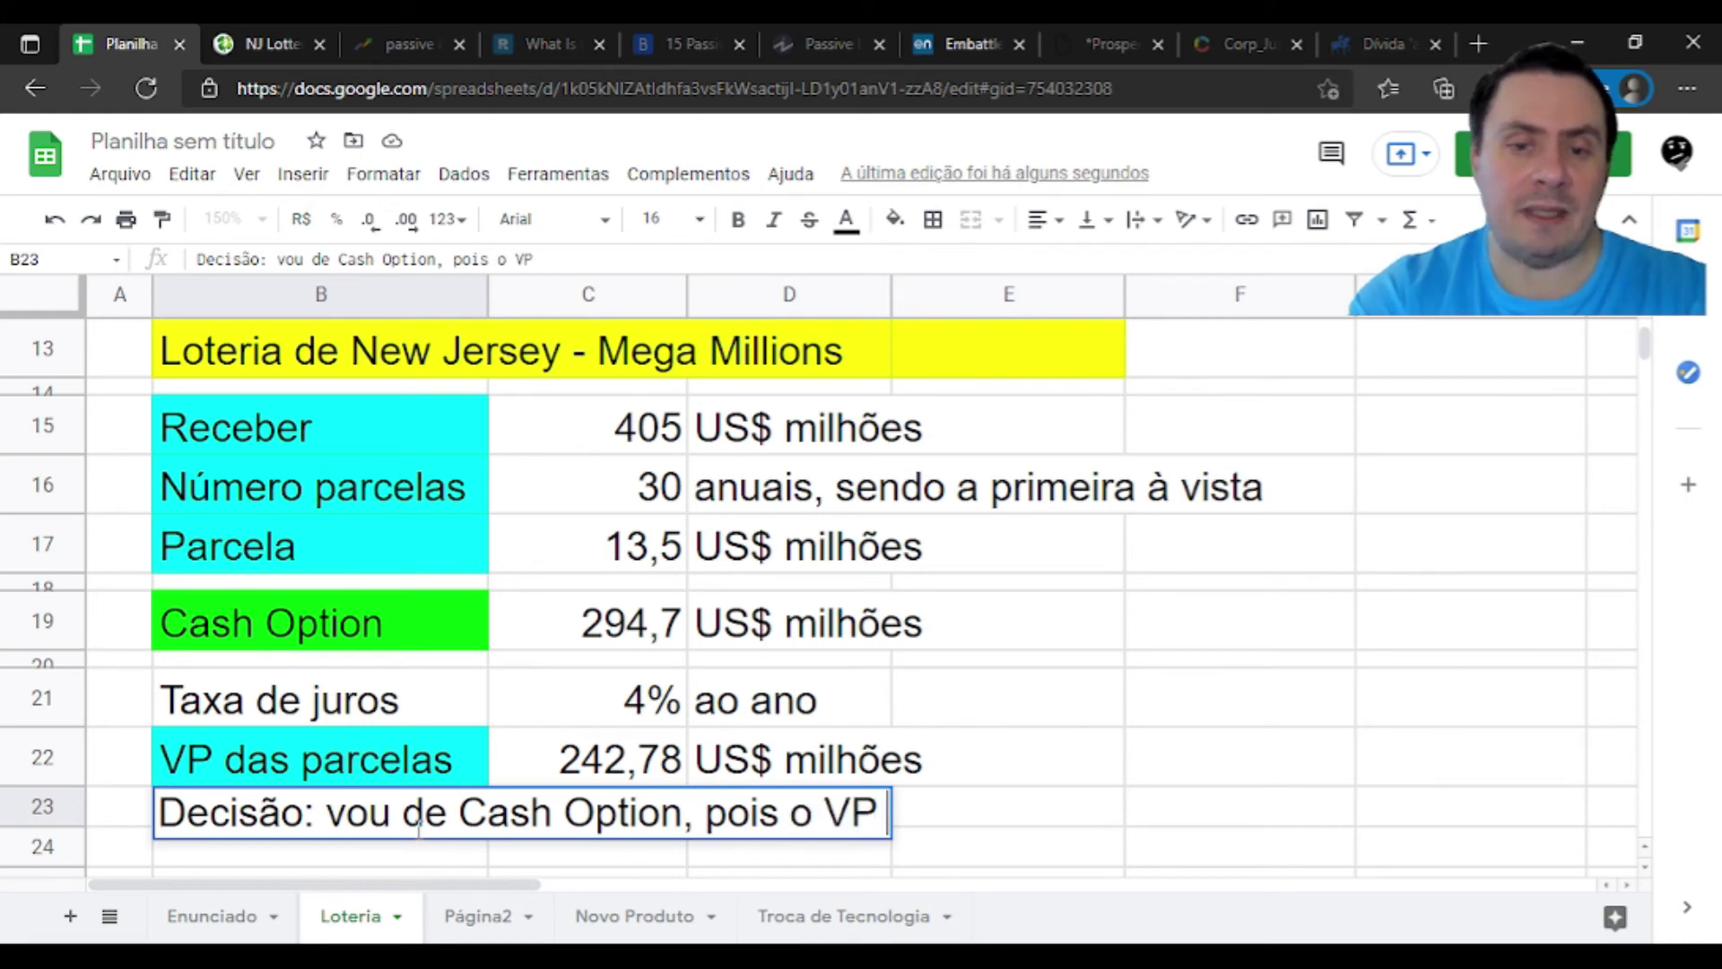
text( Cash Optio)
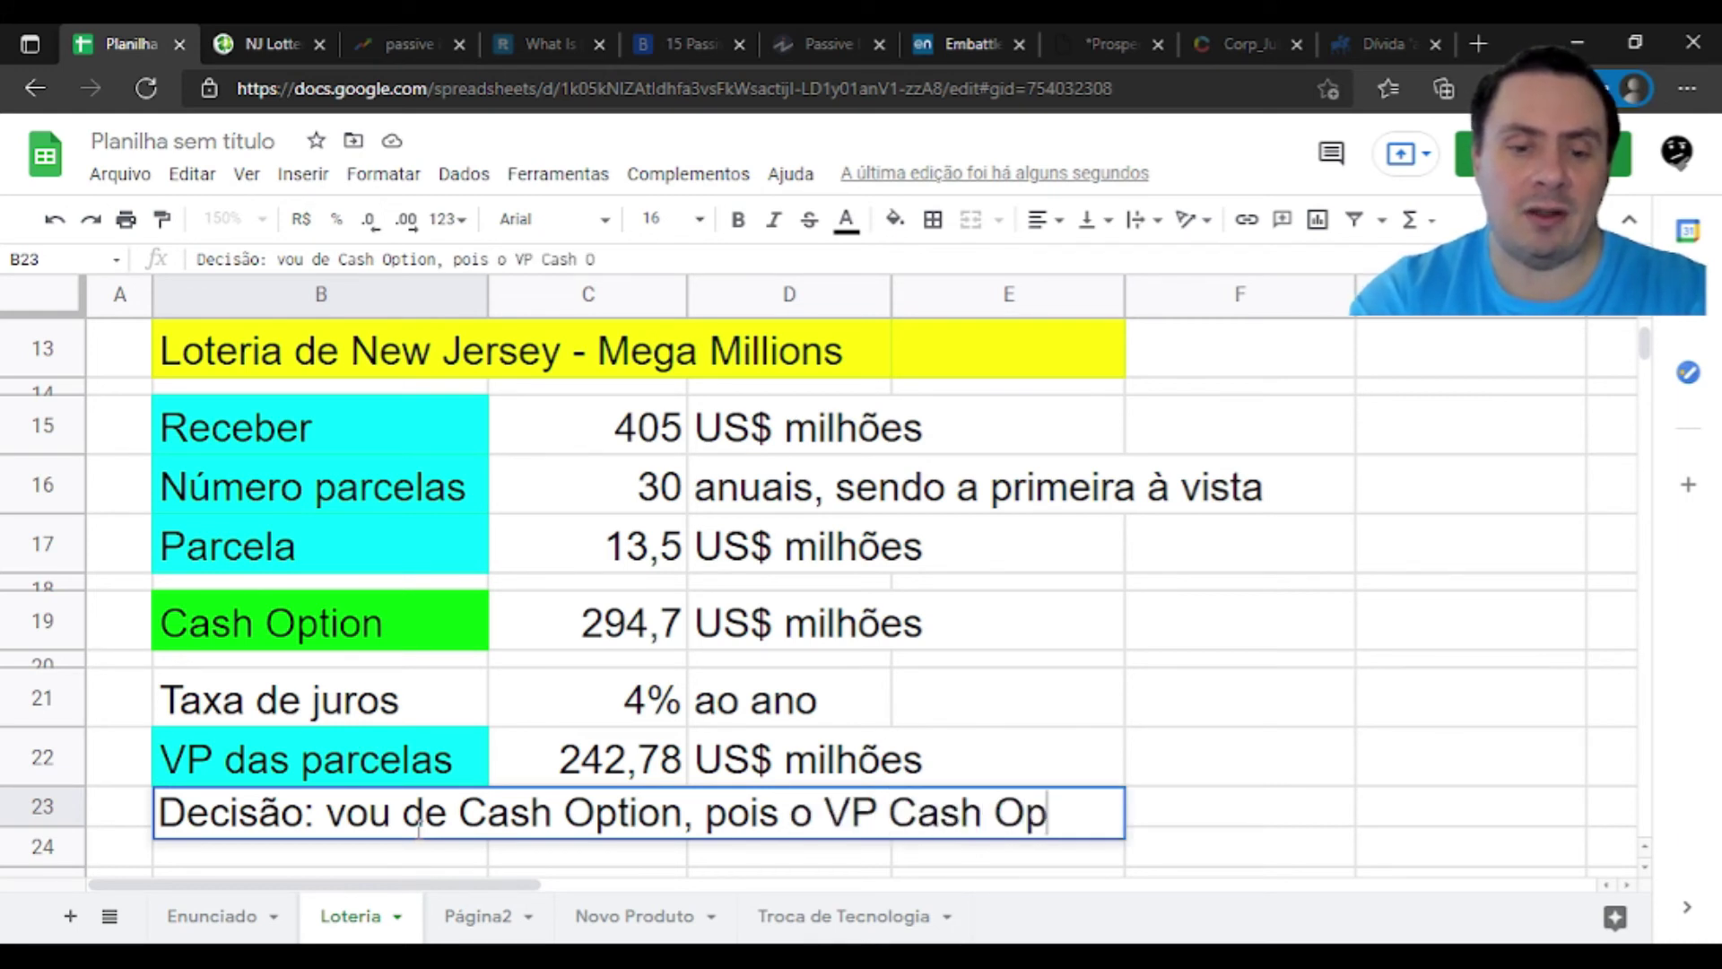
text(n > )
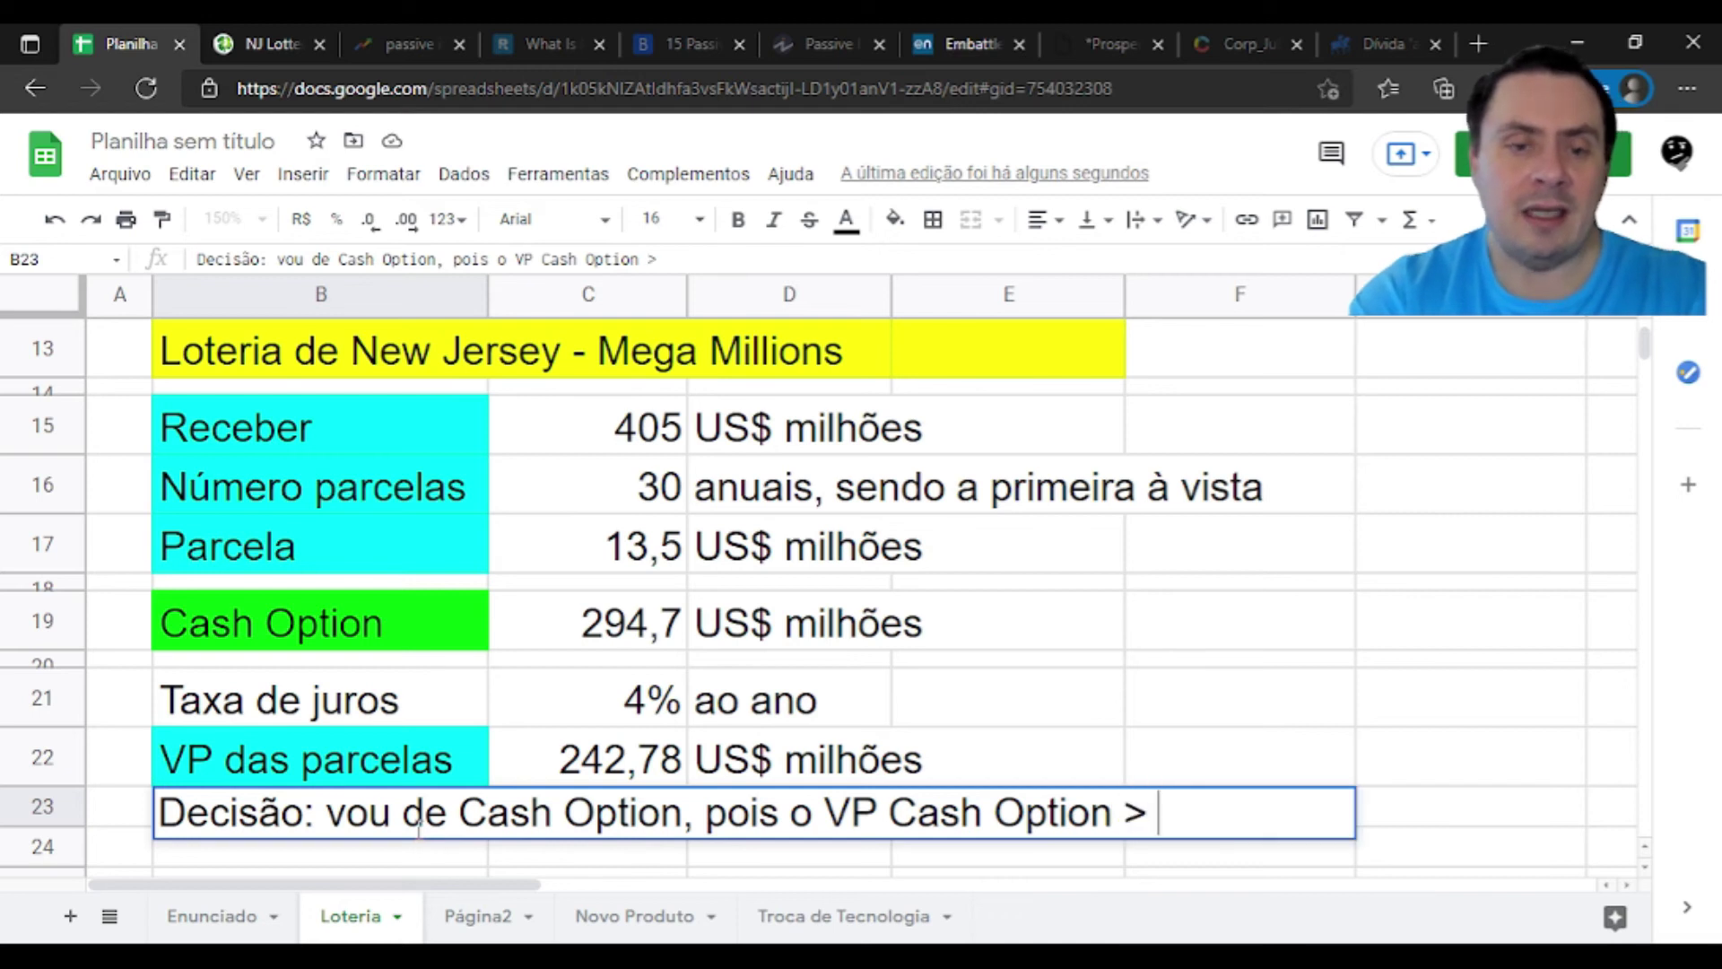
text(VP)
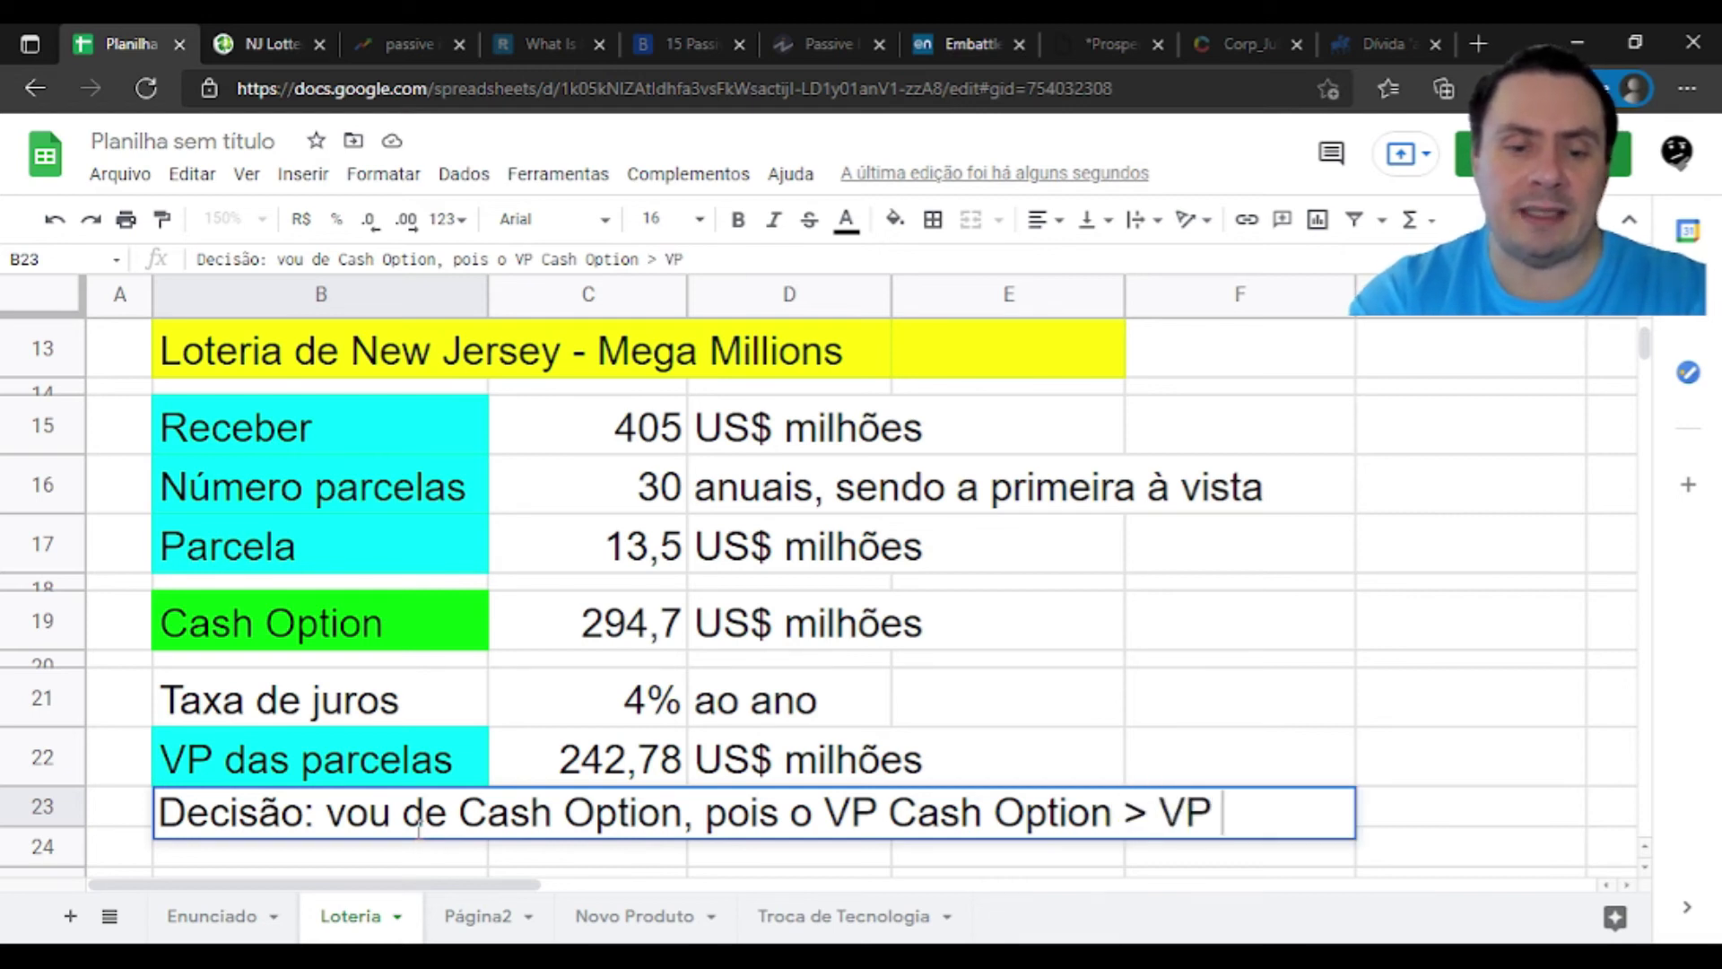
text( Parce)
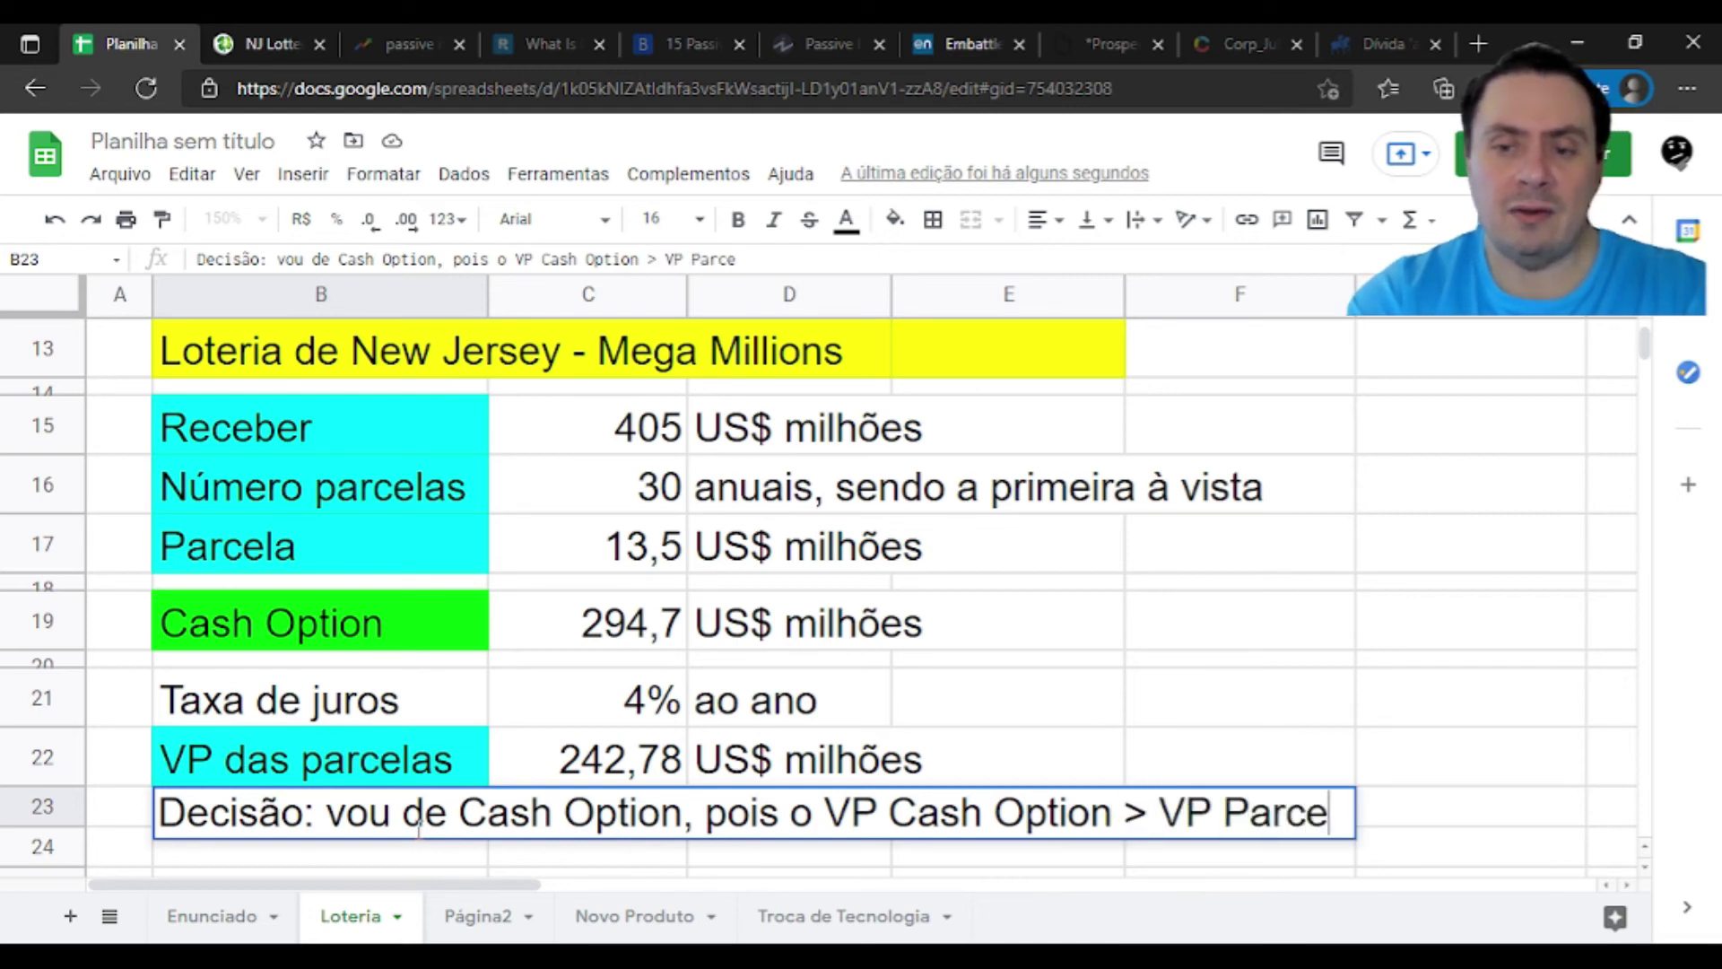
text(lamento.)
key(Return)
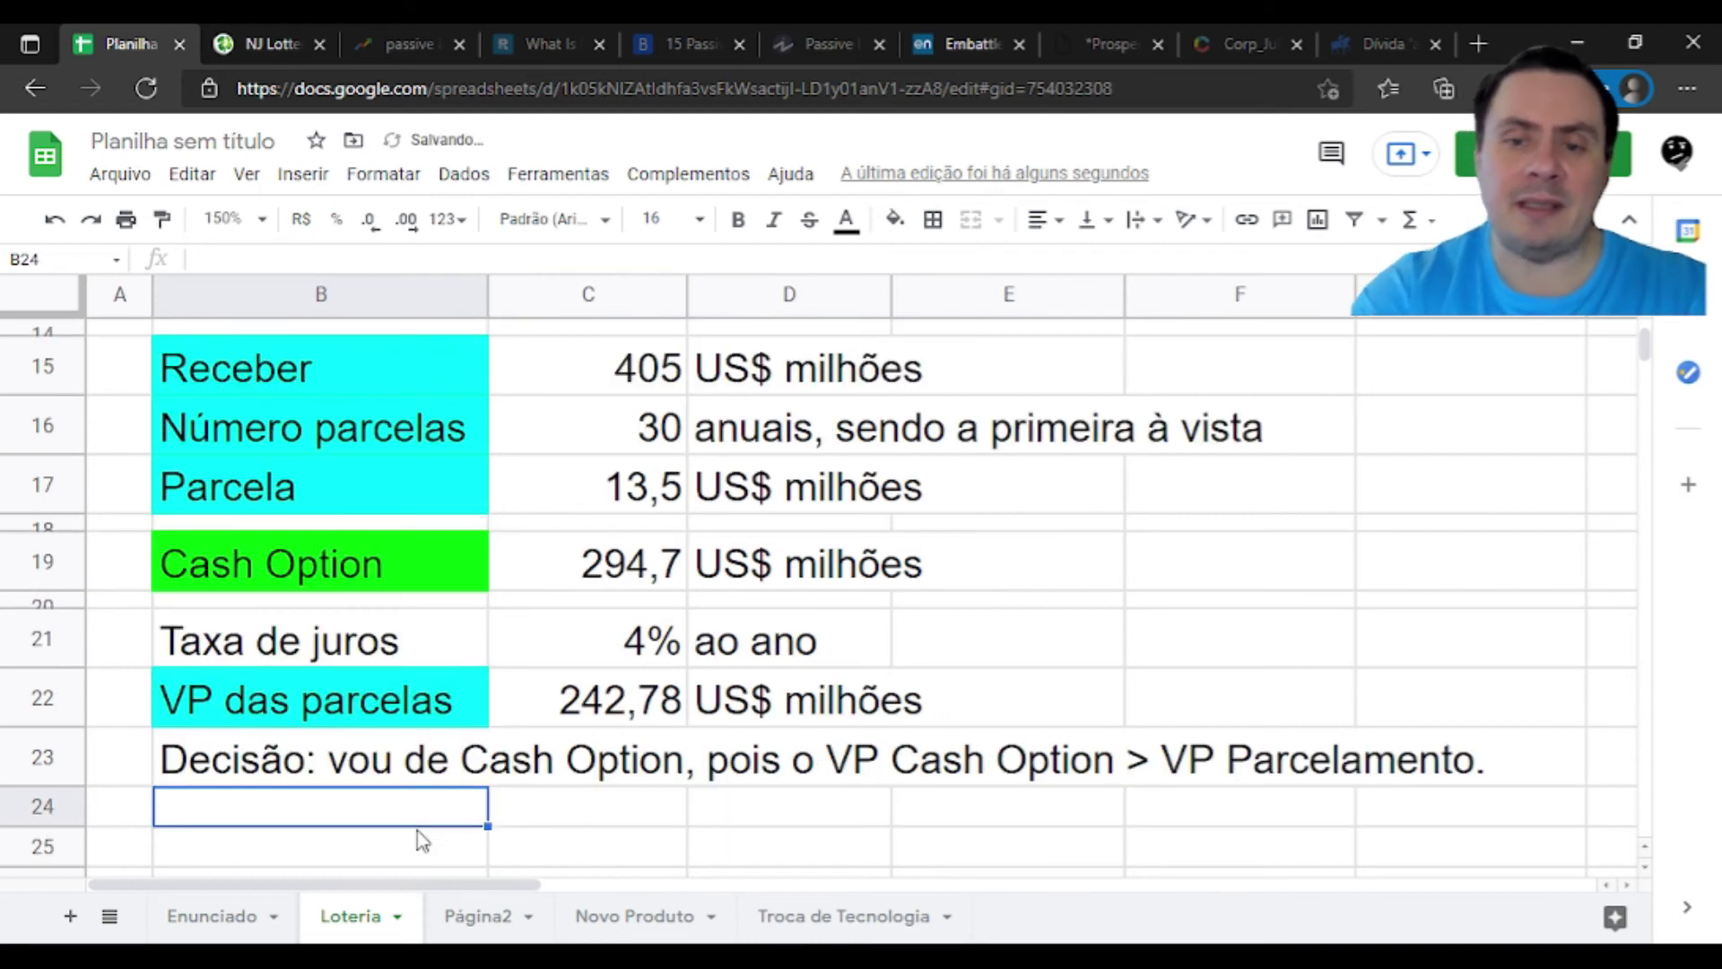
Review the Mega Millions block from its title down to the decision line
key(Up)
key(Up)
key(Up)
key(Up)
key(Up)
key(Up)
key(Up)
key(Up)
key(Up)
key(Up)
key(Up)
key(Up)
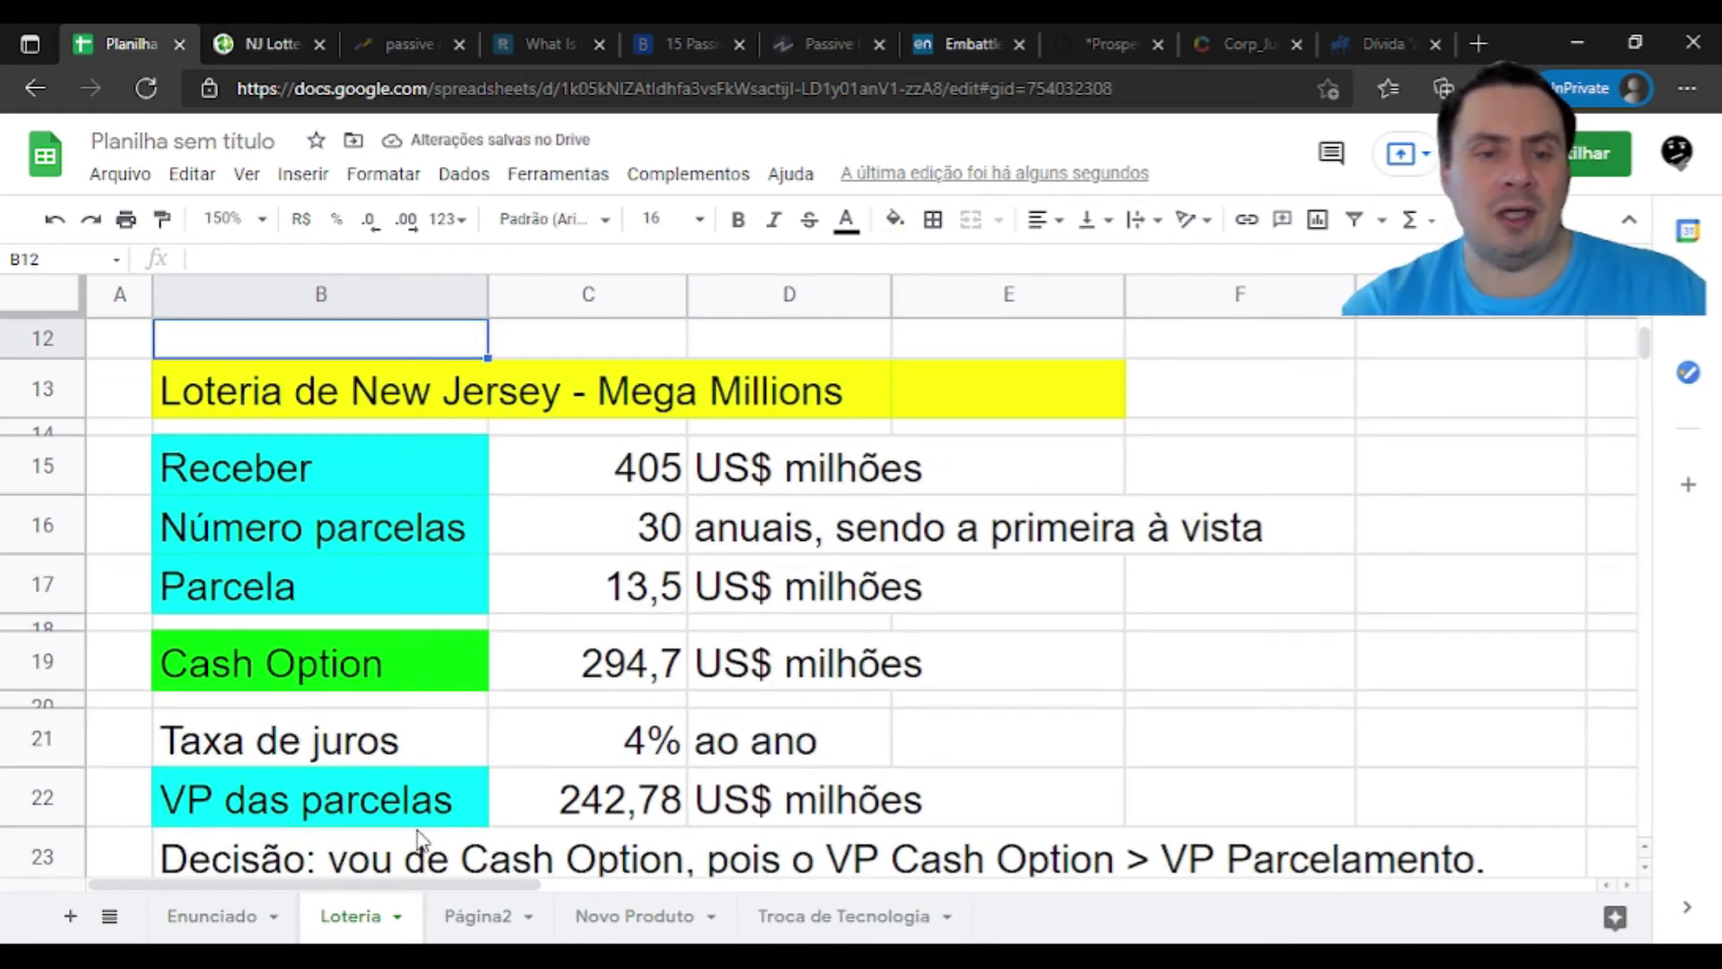
key(Down)
key(Down)
key(Down)
key(Down)
key(Down)
key(Down)
key(Down)
key(Down)
key(Down)
key(Down)
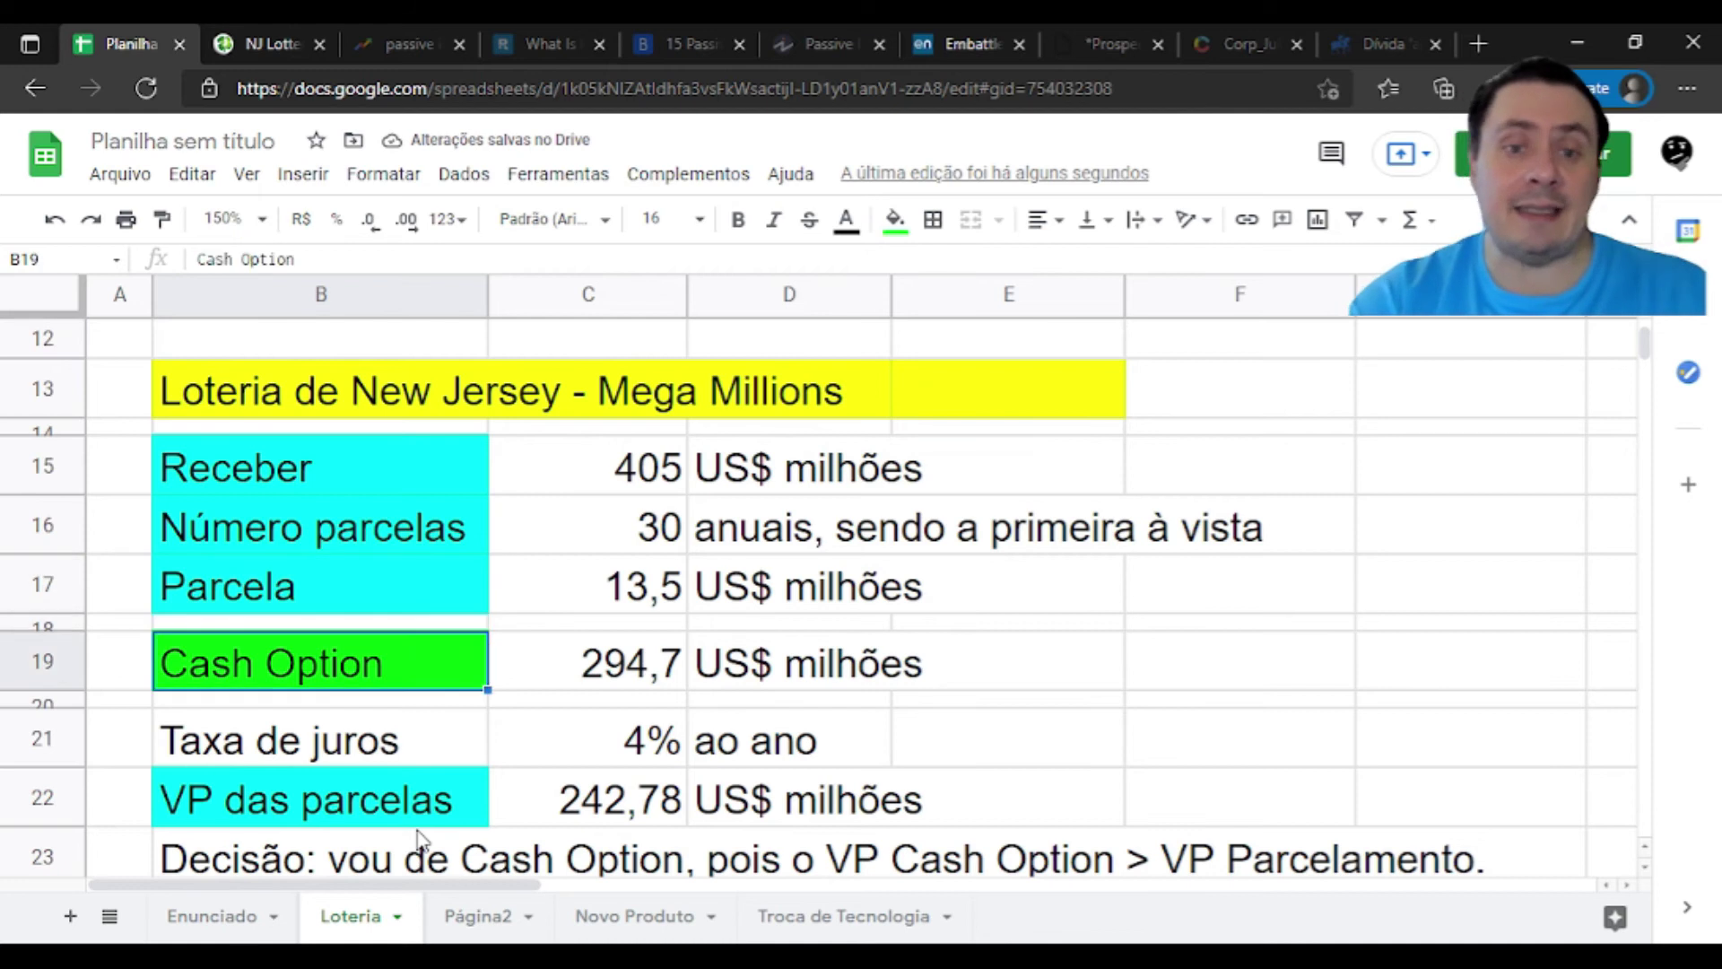
Test a lower interest rate by setting the Taxa de juros in C21 to 2% per year
key(Down)
key(Up)
key(Up)
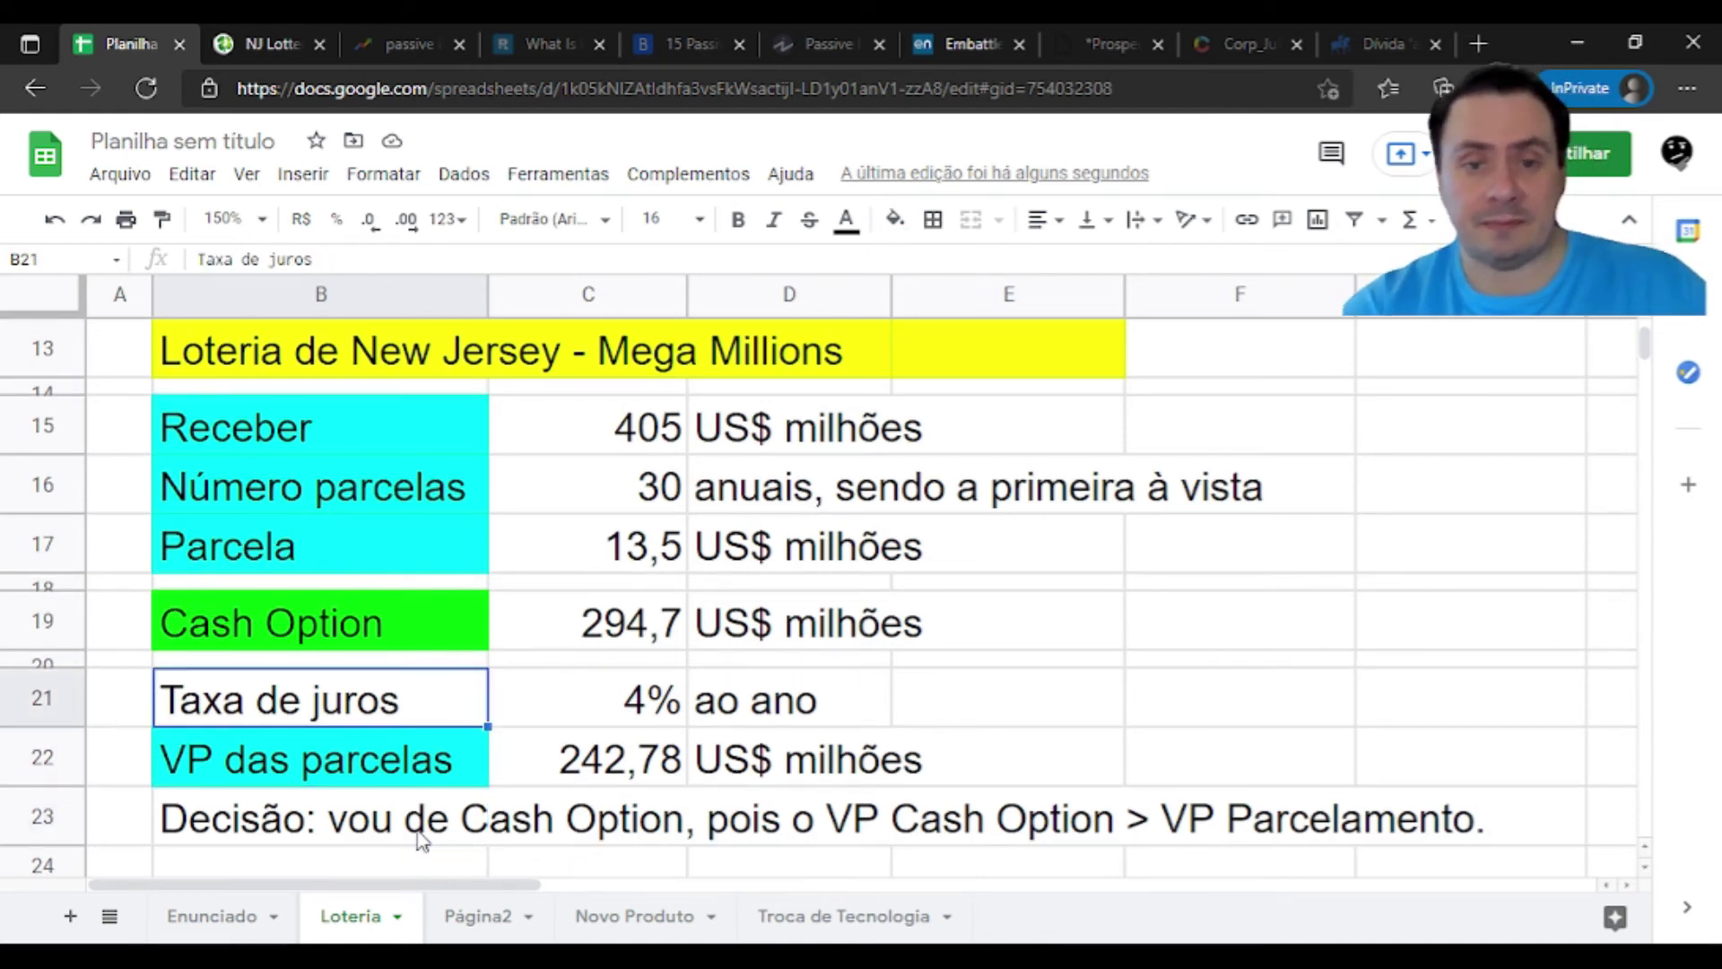
key(Right)
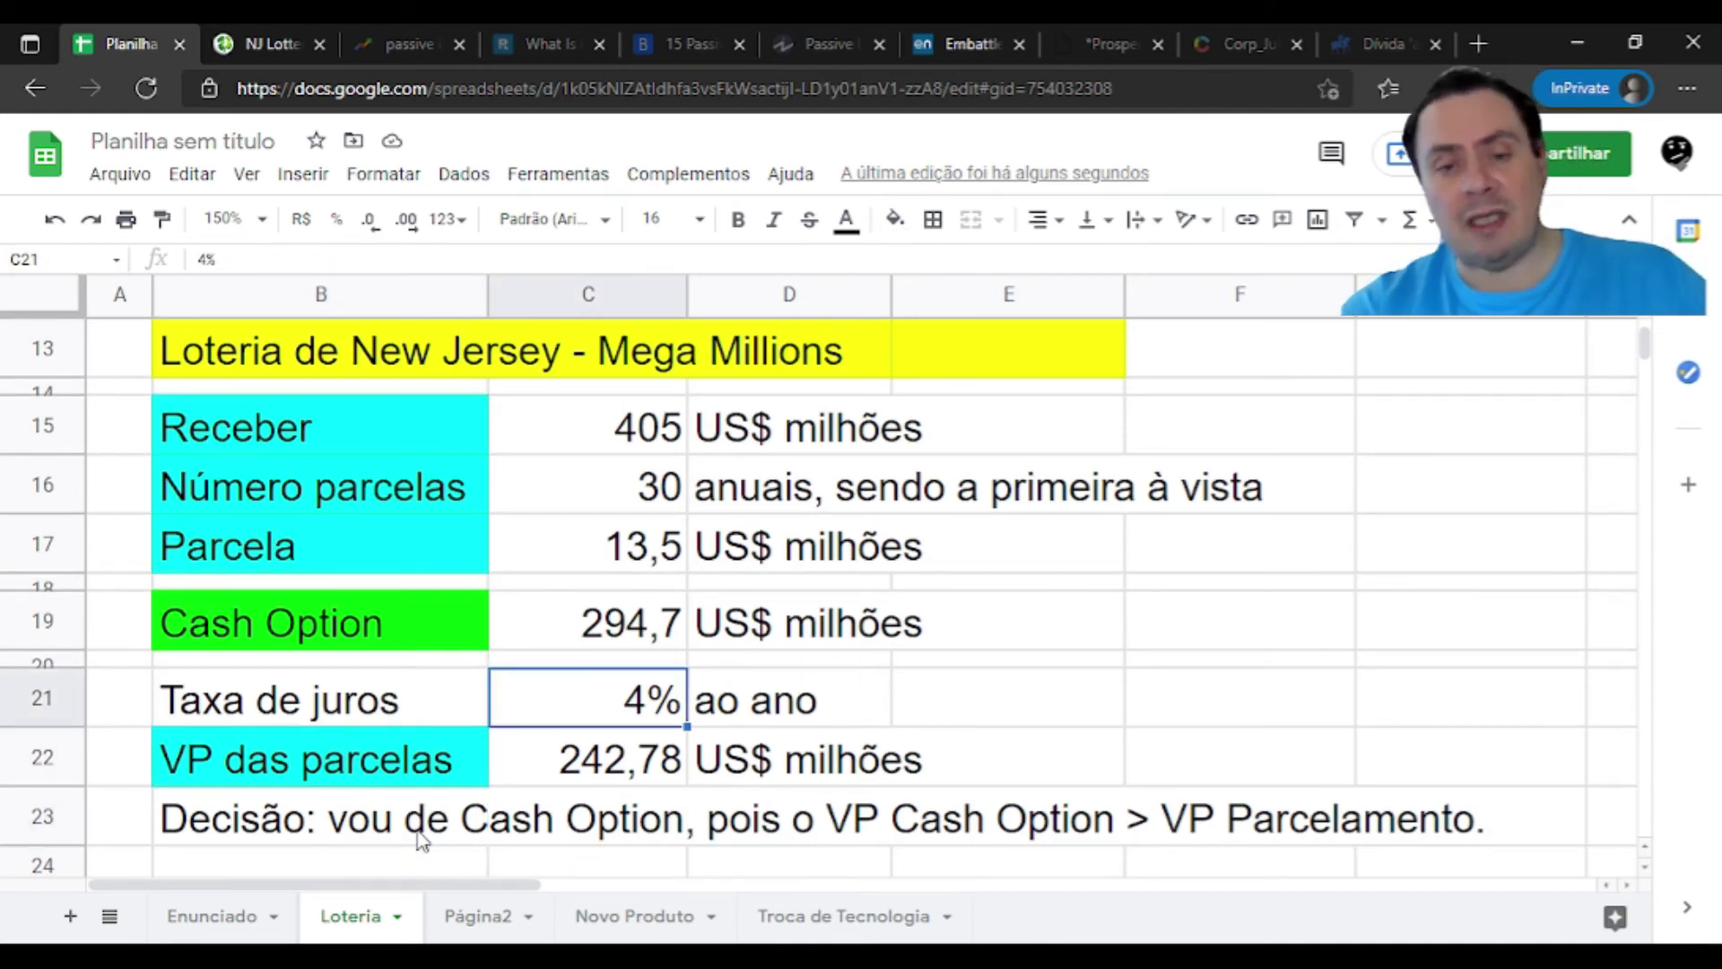
text(2)
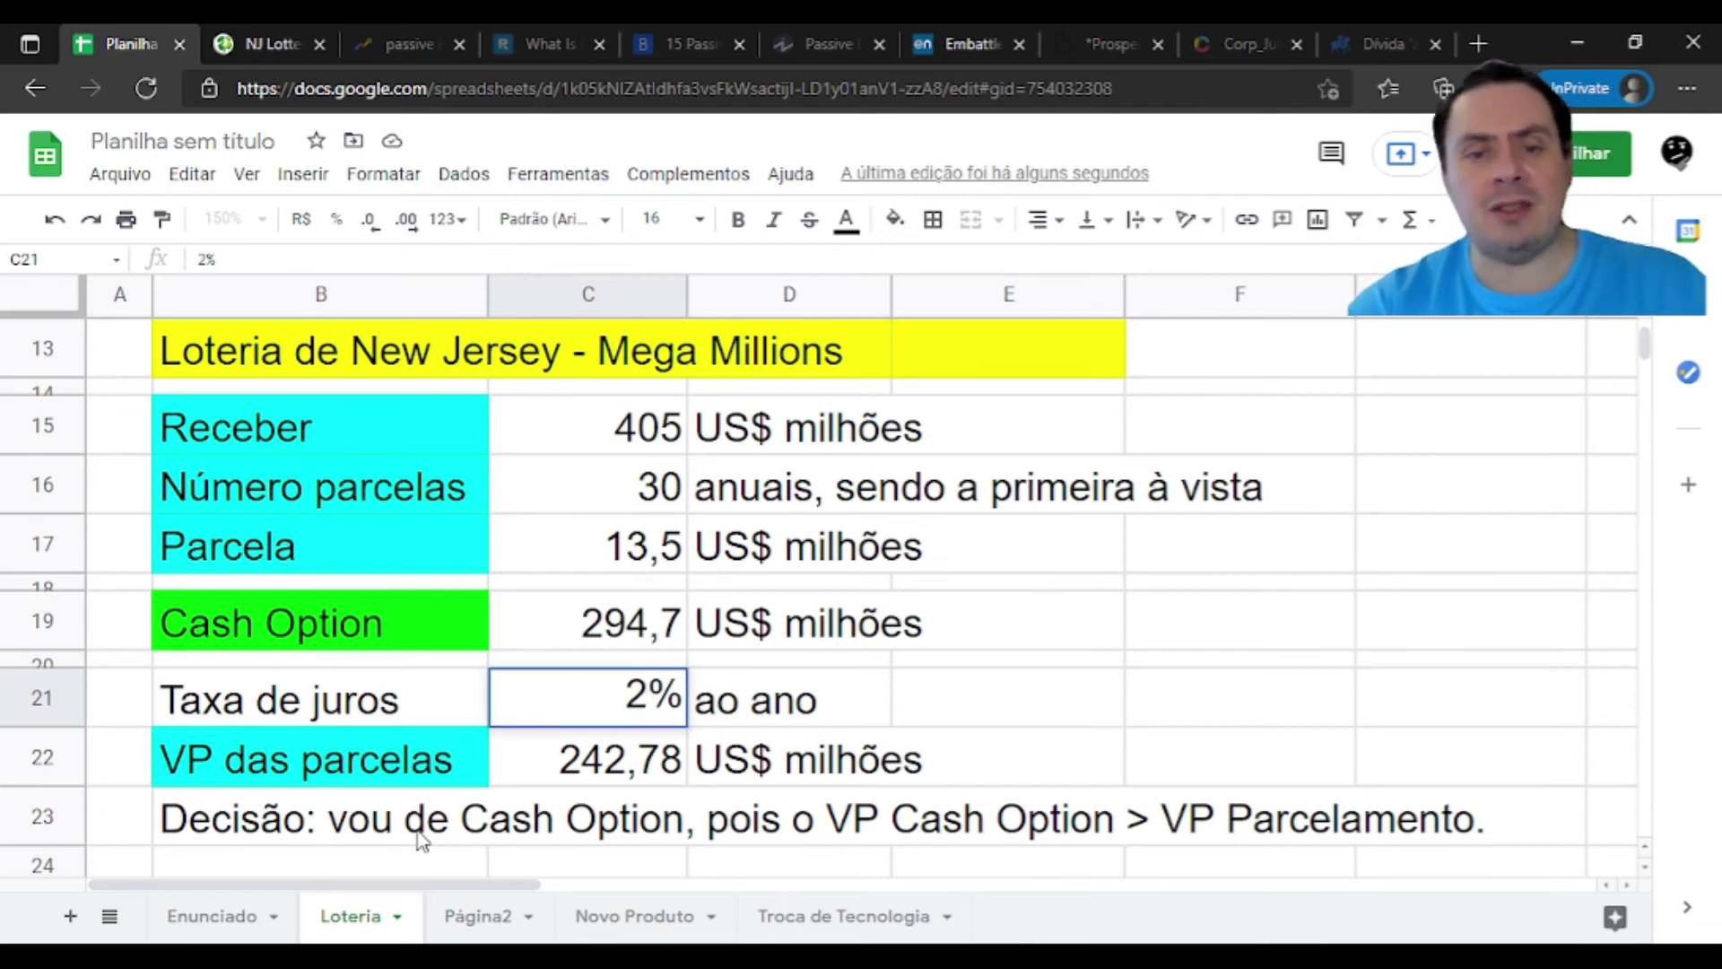
key(Return)
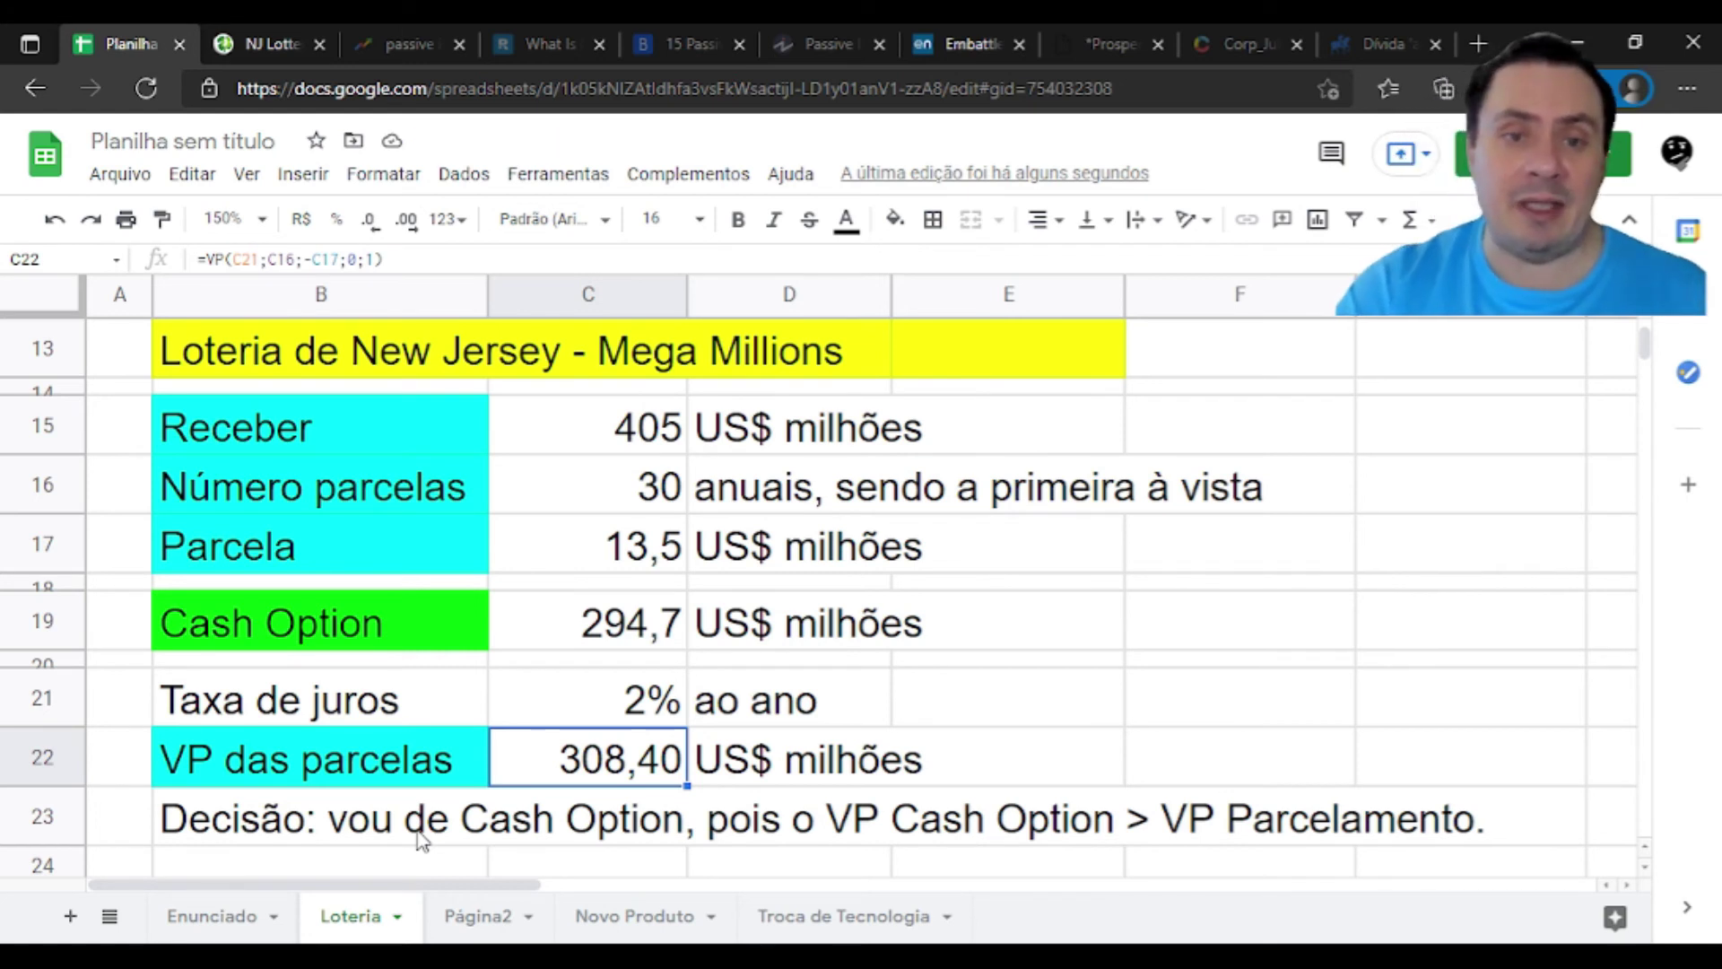
Set the Taxa de juros in C21 to 8% and compare the resulting present value with the Cash Option
key(Up)
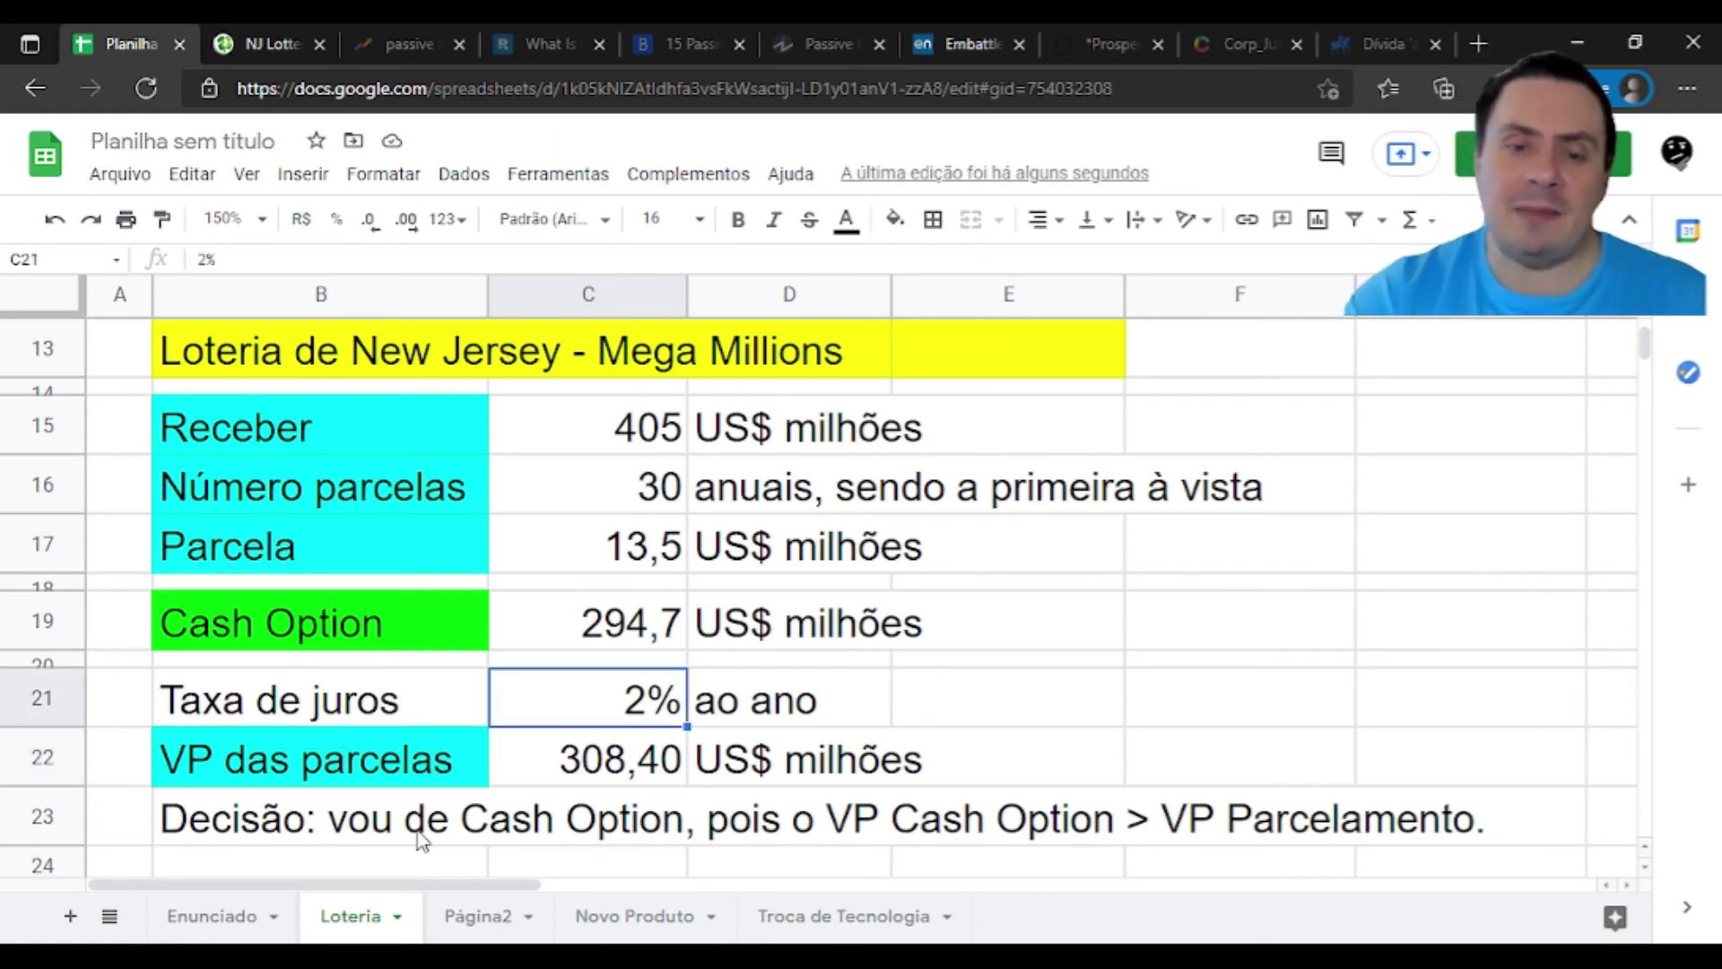
text(8)
key(Return)
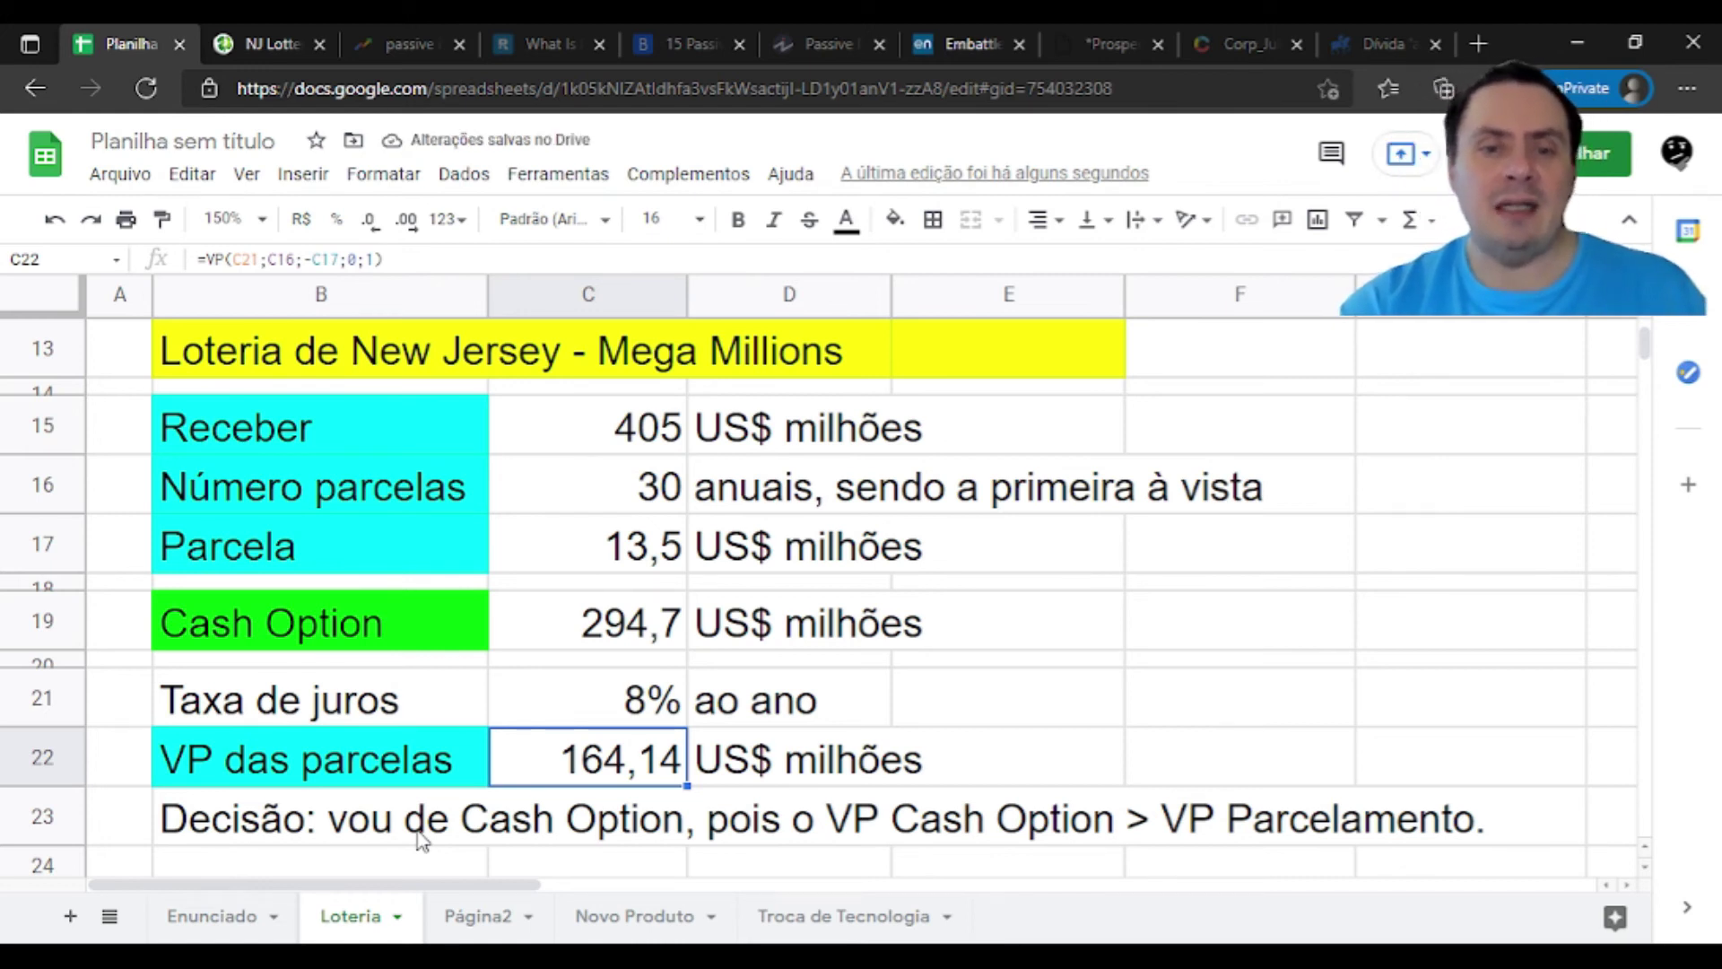
key(Up)
key(Up)
key(Up)
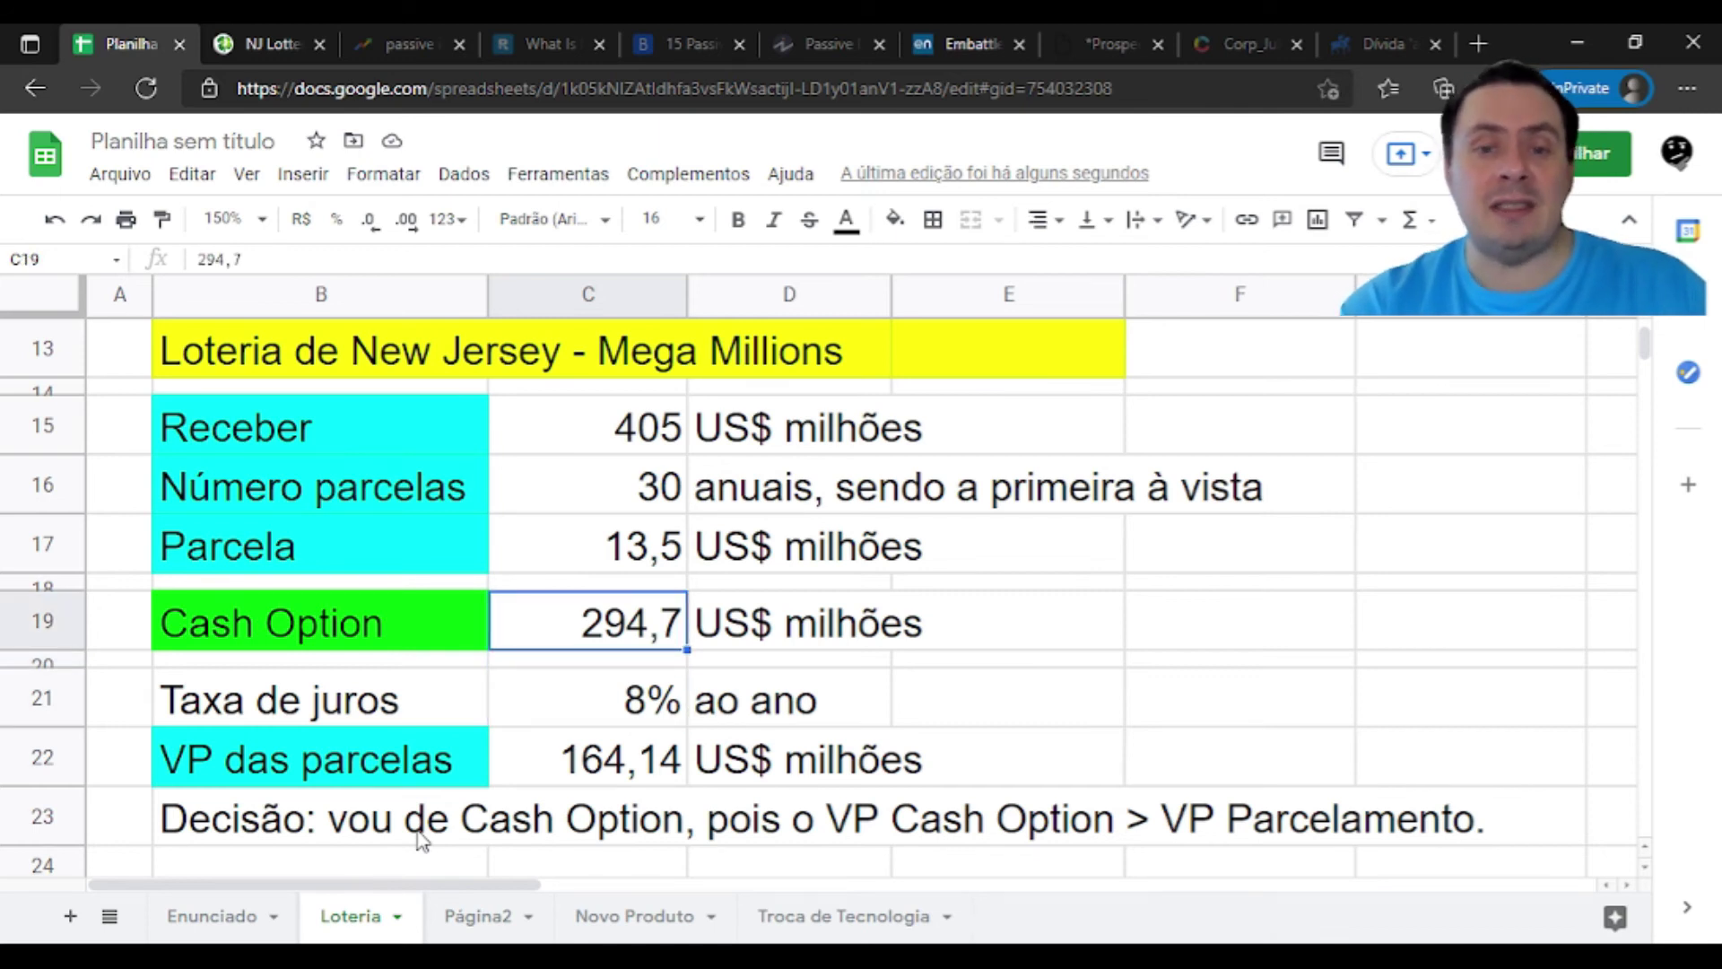
Review the Cash Option amount in C19 against the Taxa de juros in C21
key(Down)
key(Down)
key(Down)
key(Up)
key(Up)
key(Up)
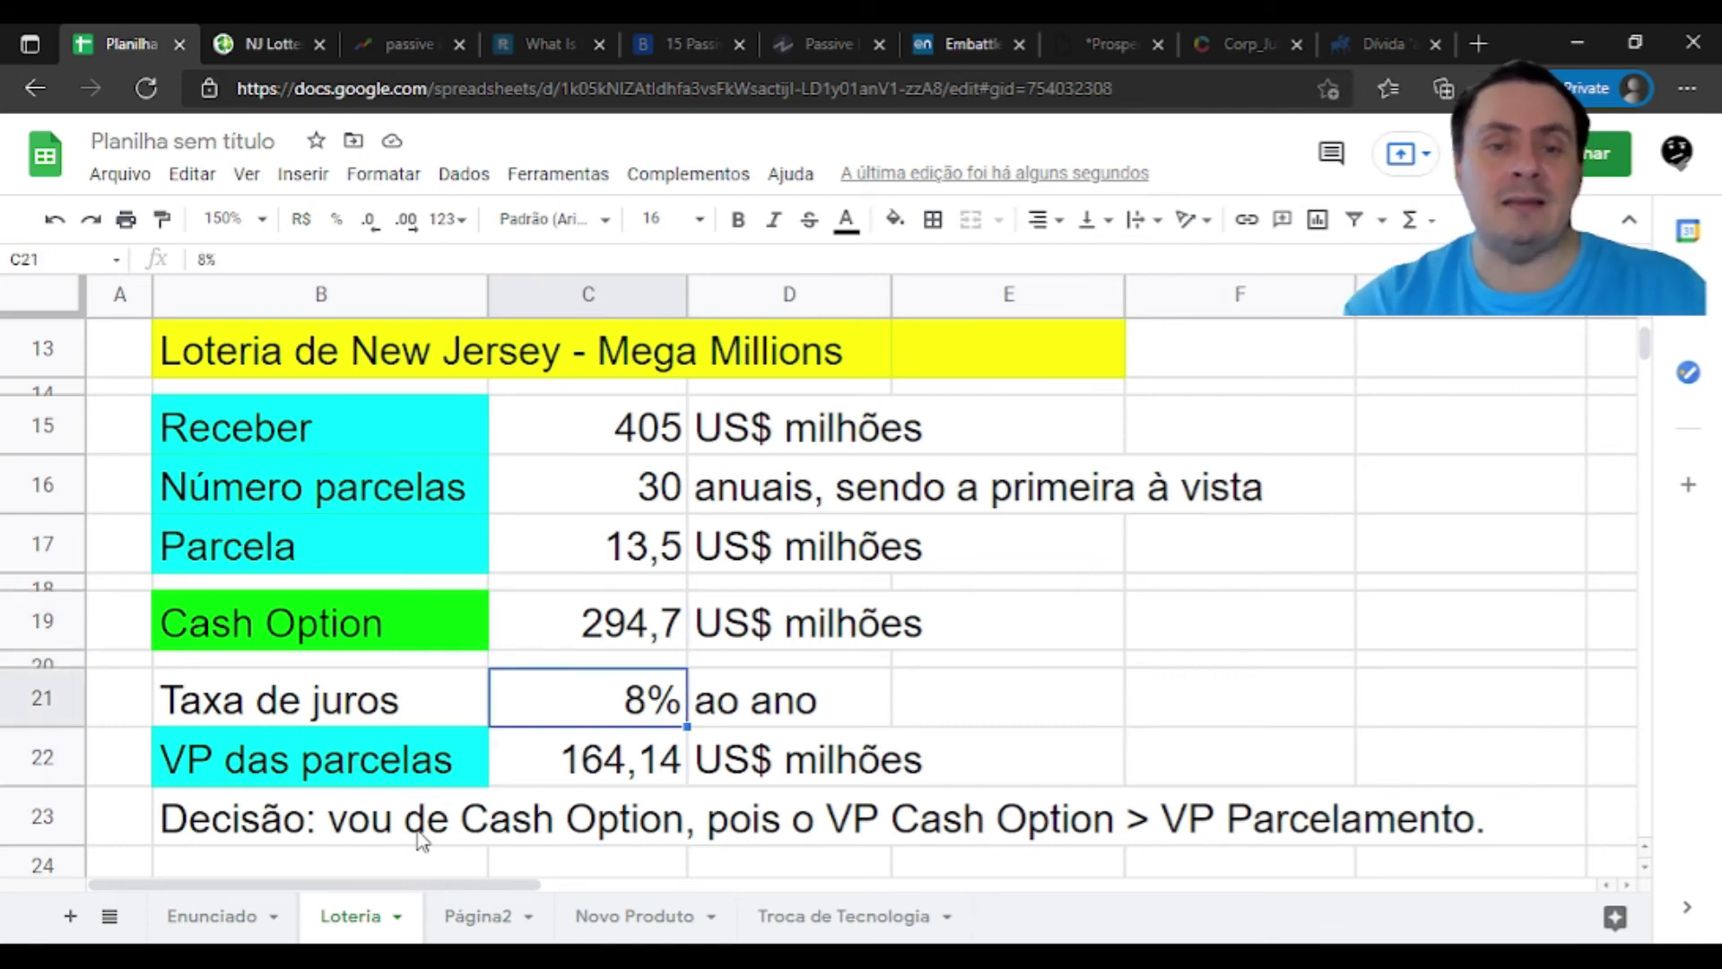
key(Down)
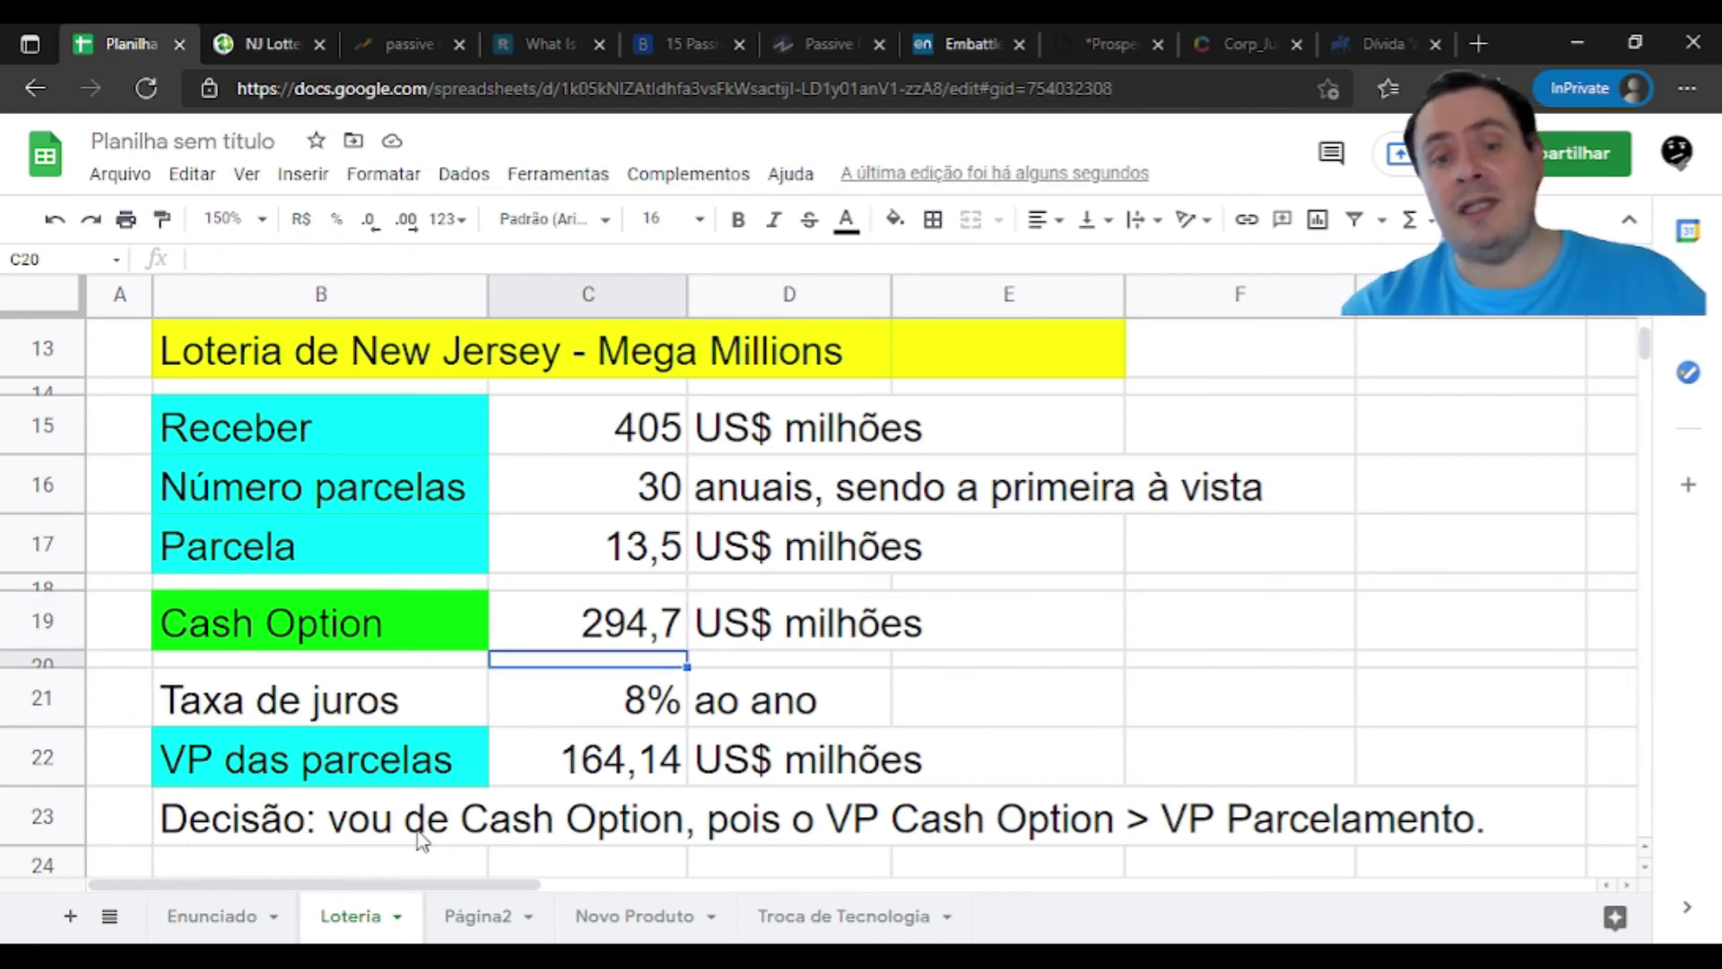
key(Up)
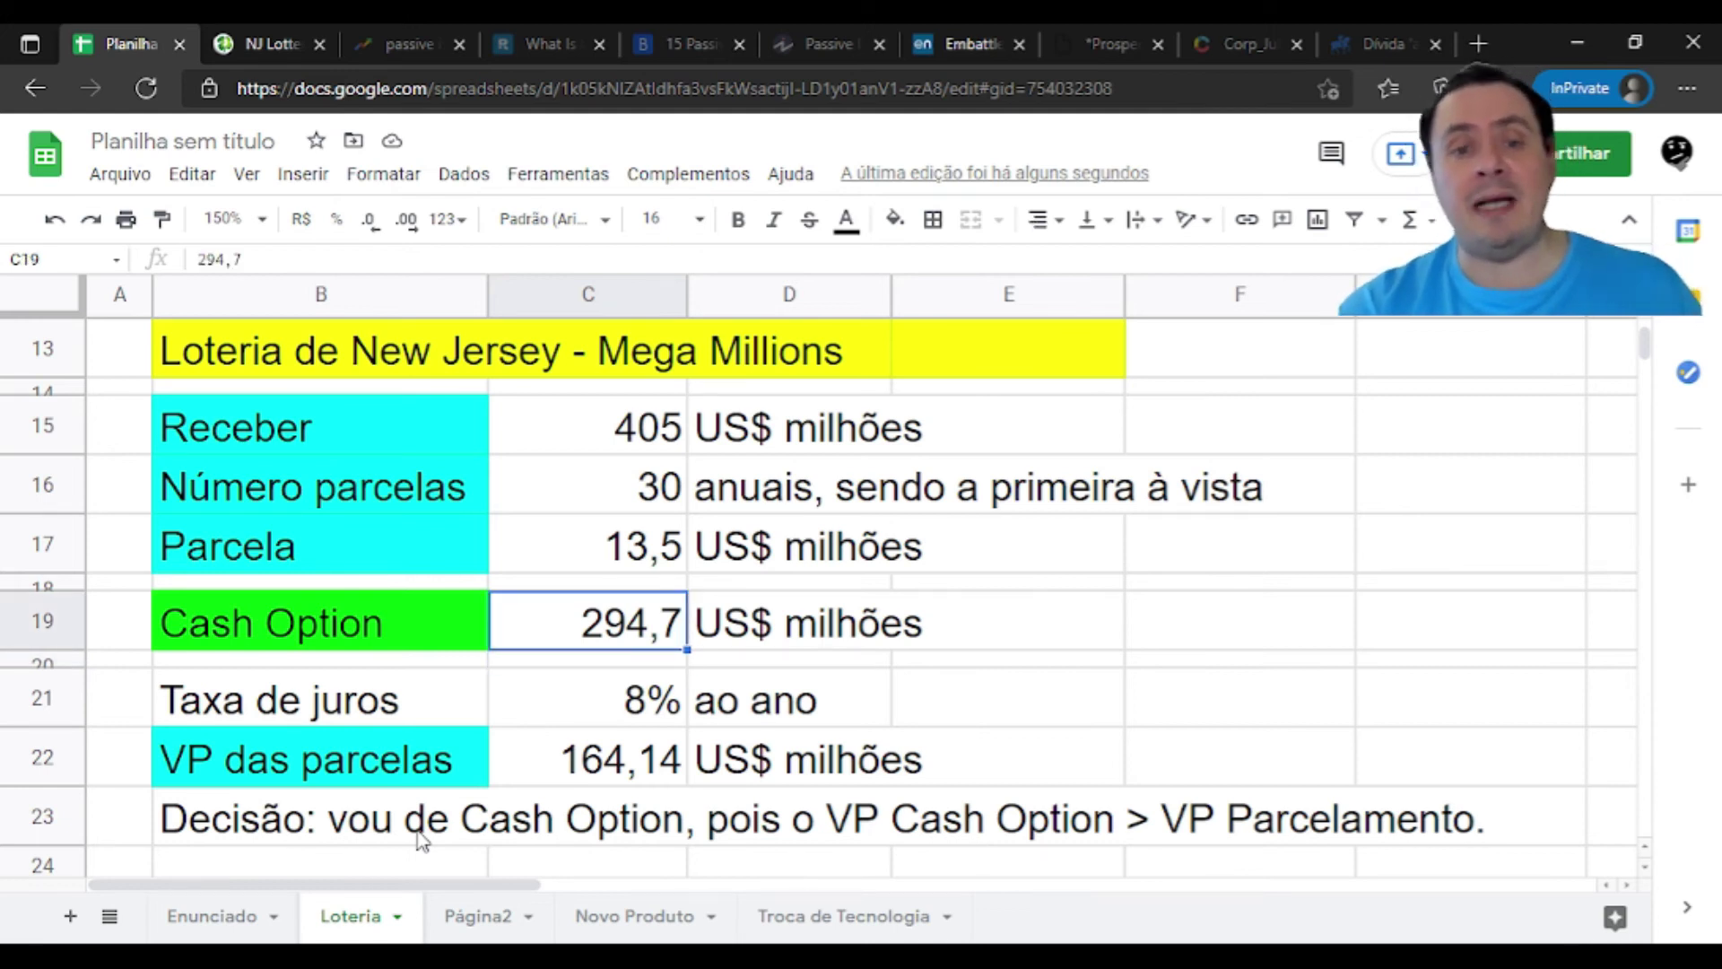
key(Down)
key(Down)
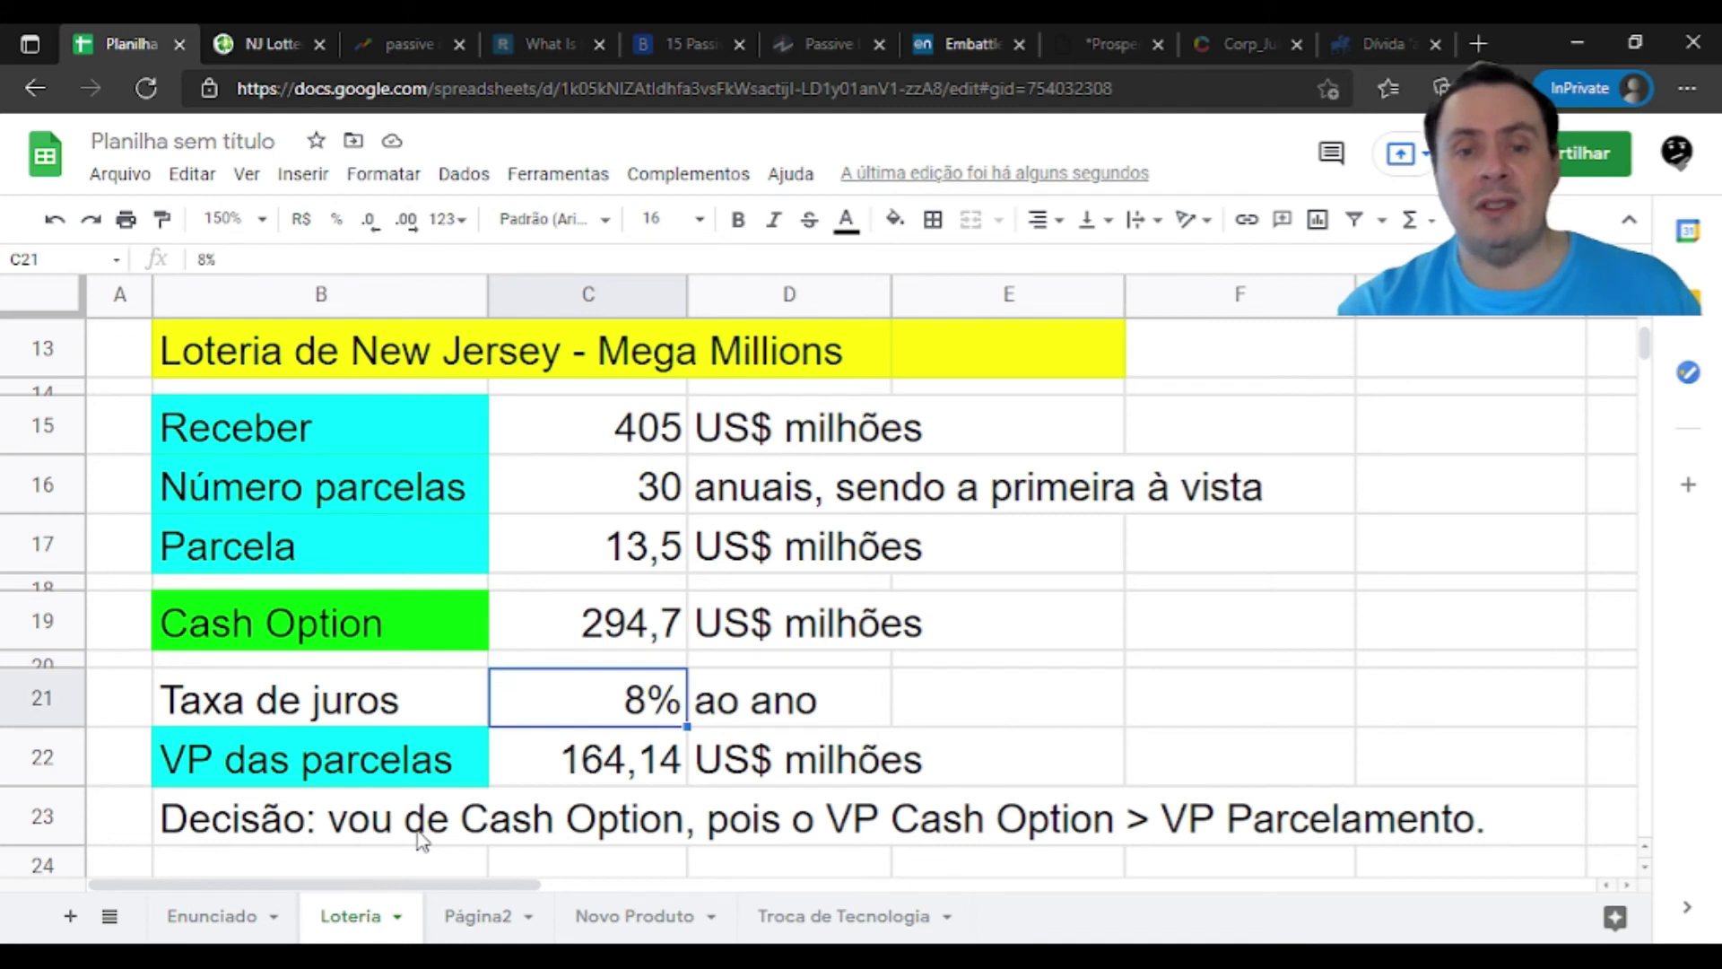
Start a PGTO formula in F19, using the Taxa de juros in C21 as the rate
key(Up)
key(Right)
key(Right)
key(Right)
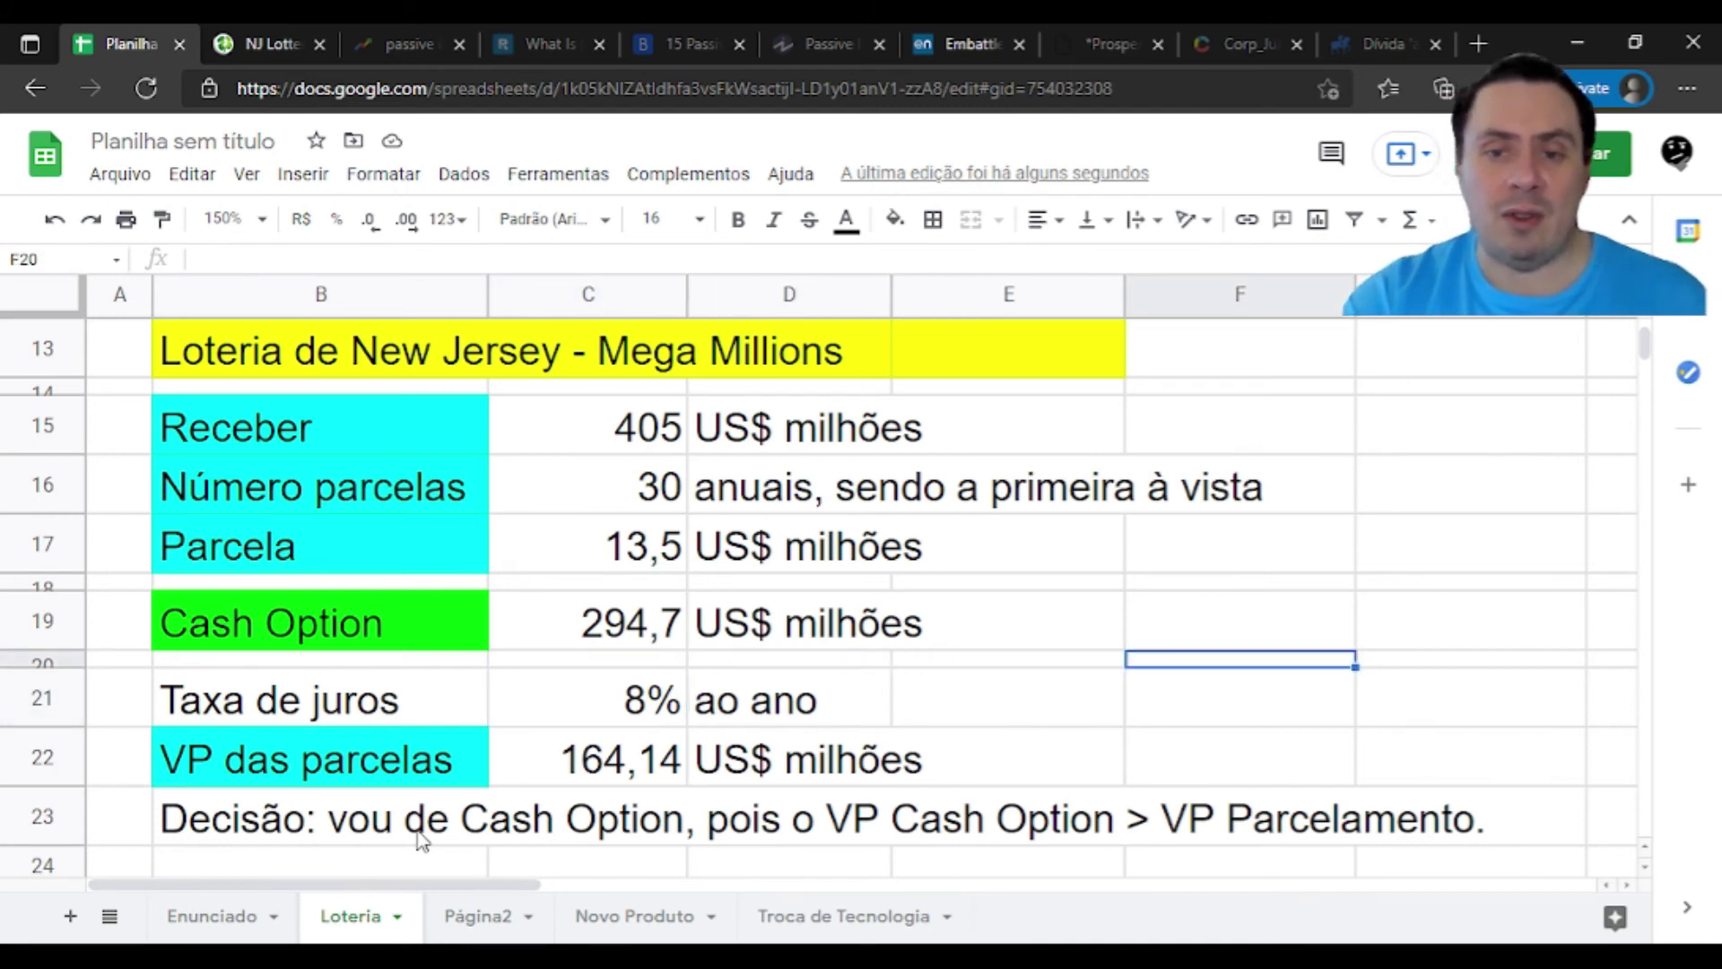
key(Up)
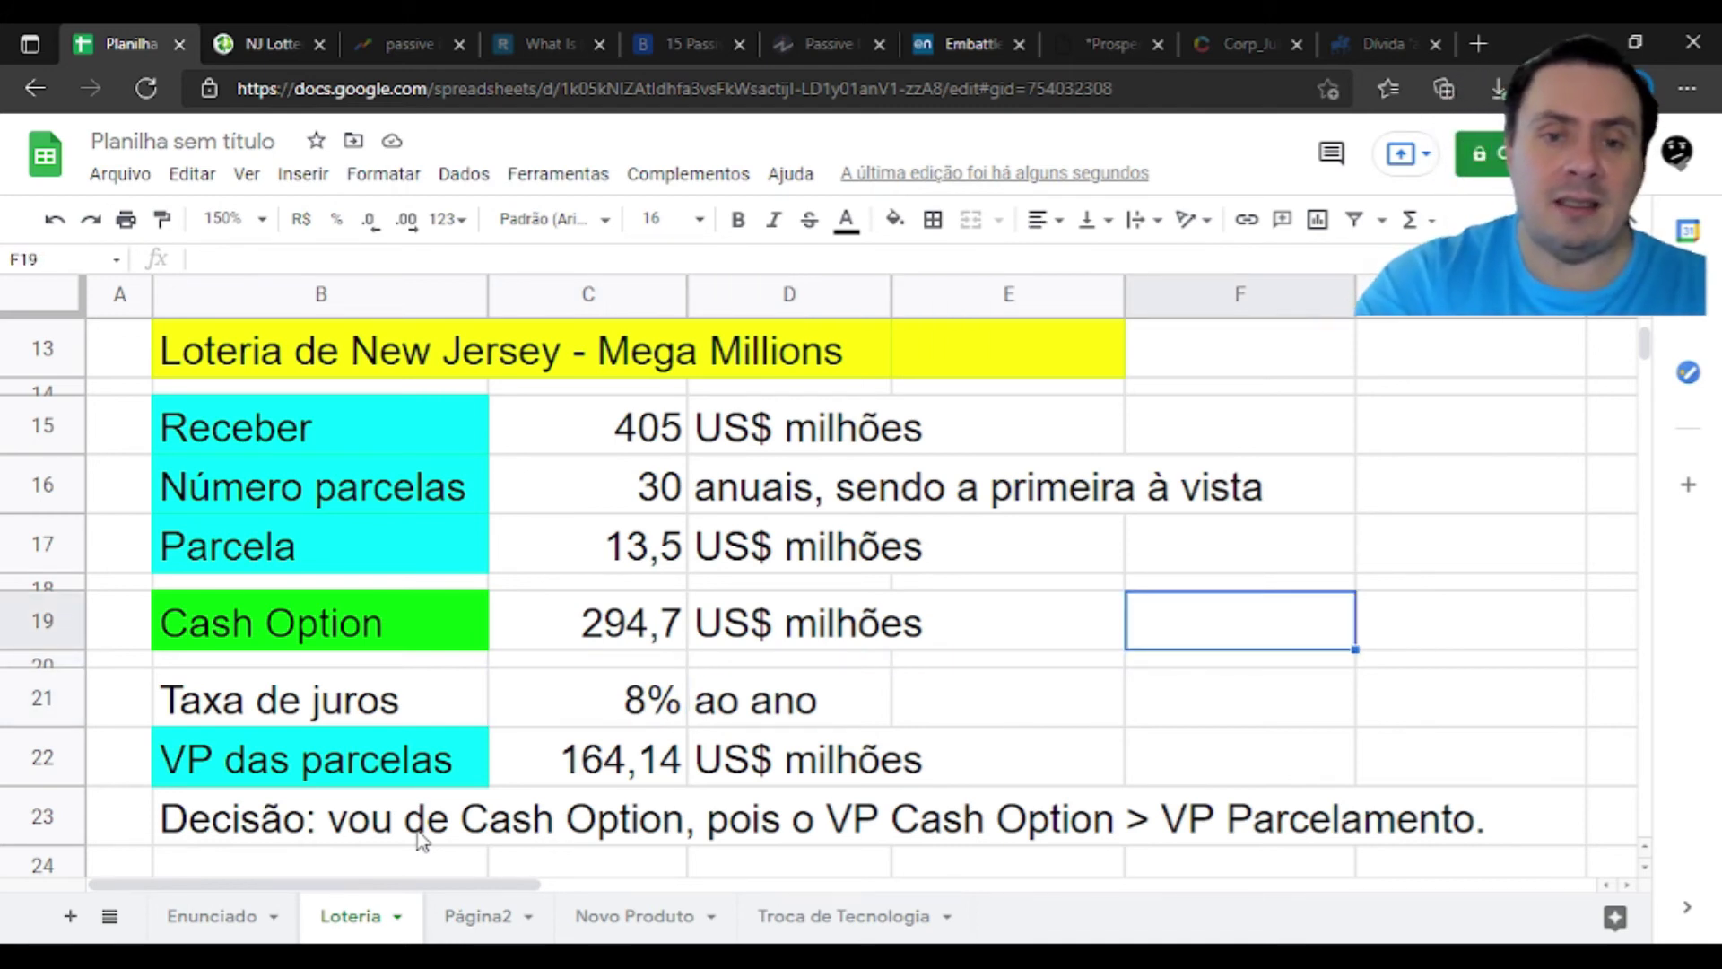
text(=)
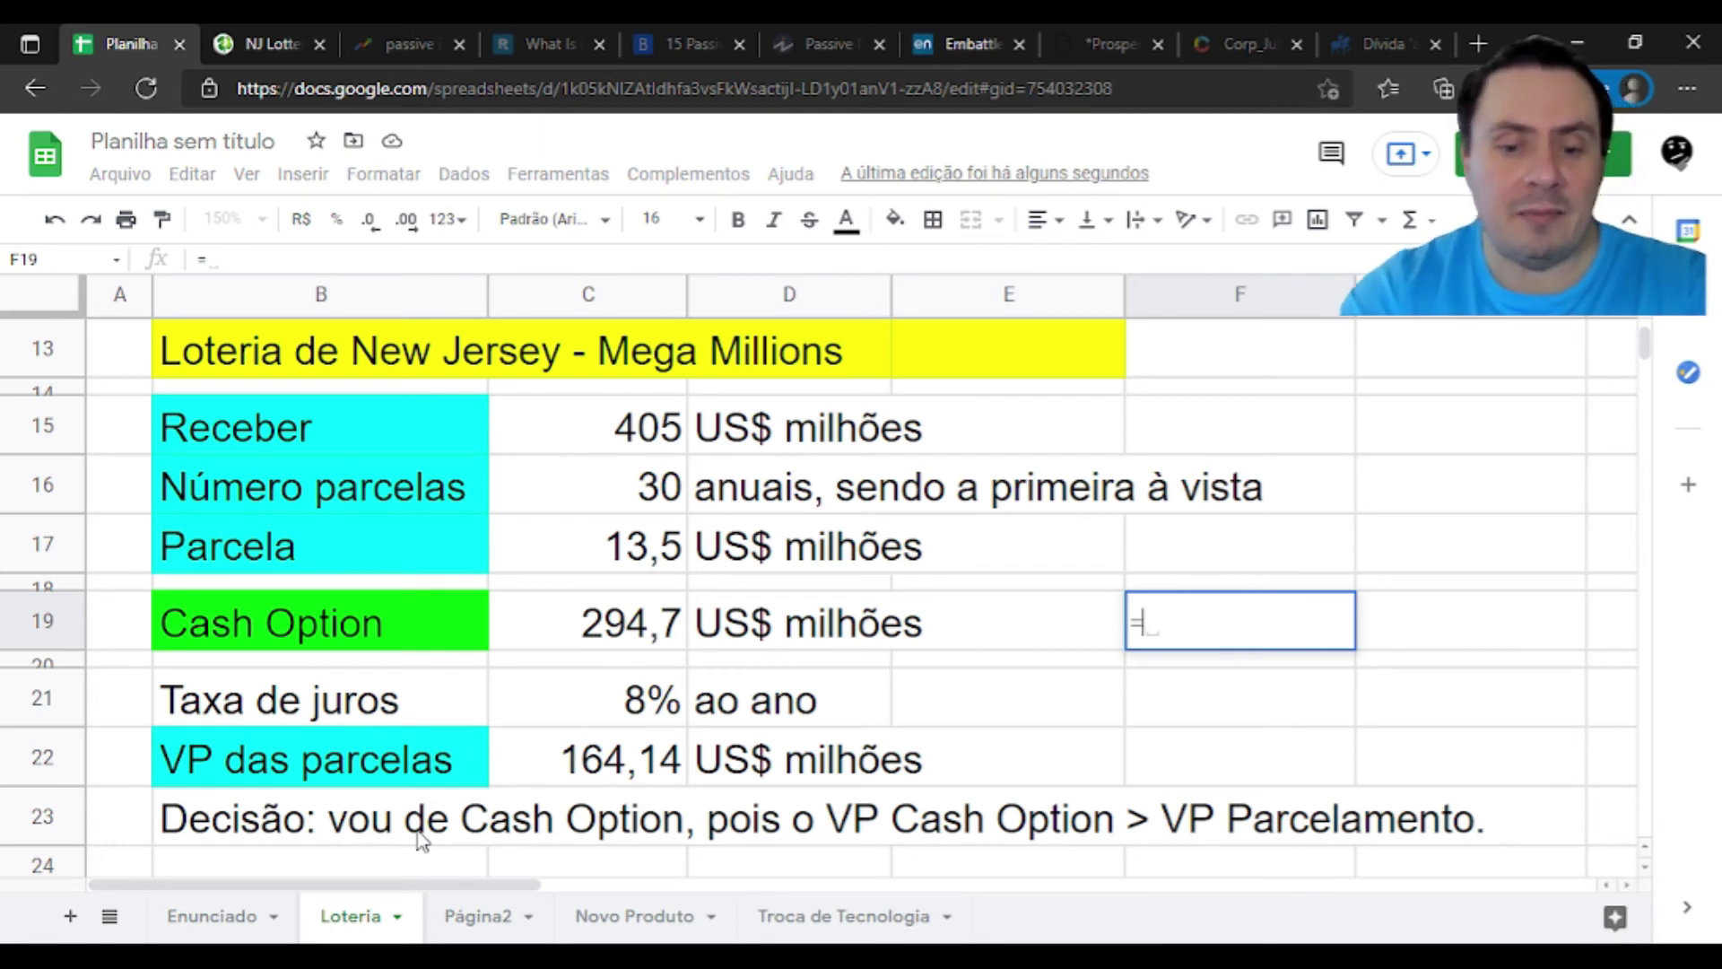
text(pn)
key(BackSpace)
text(g)
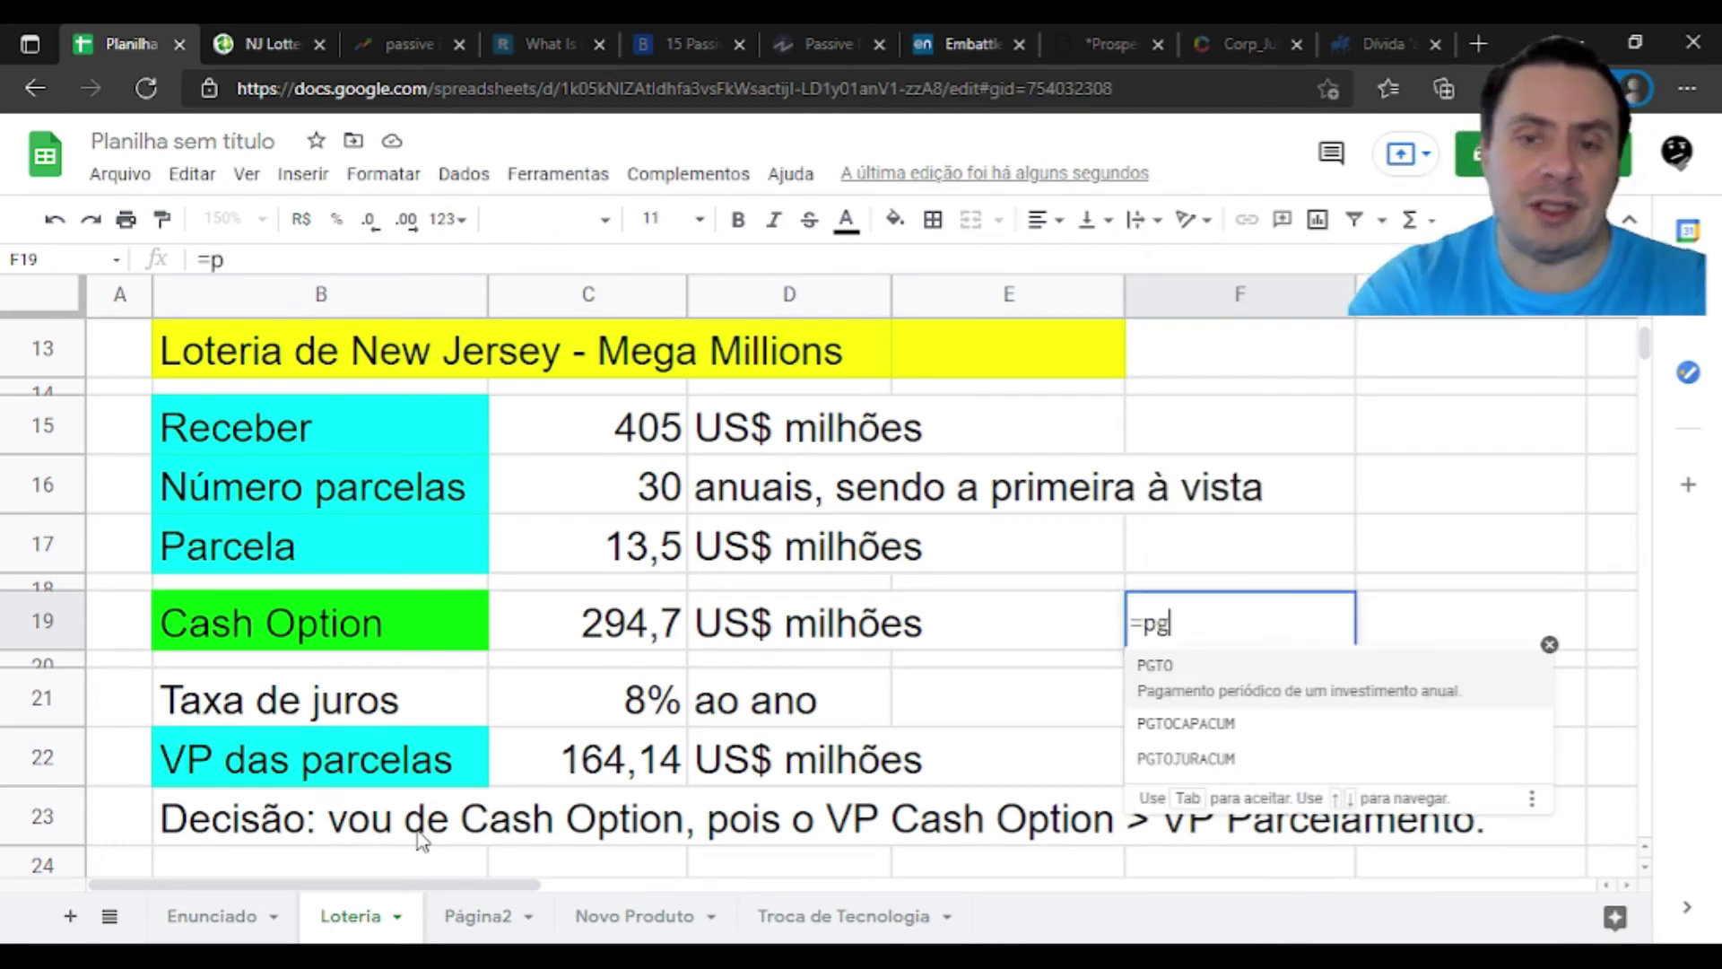
text(to)
key(Tab)
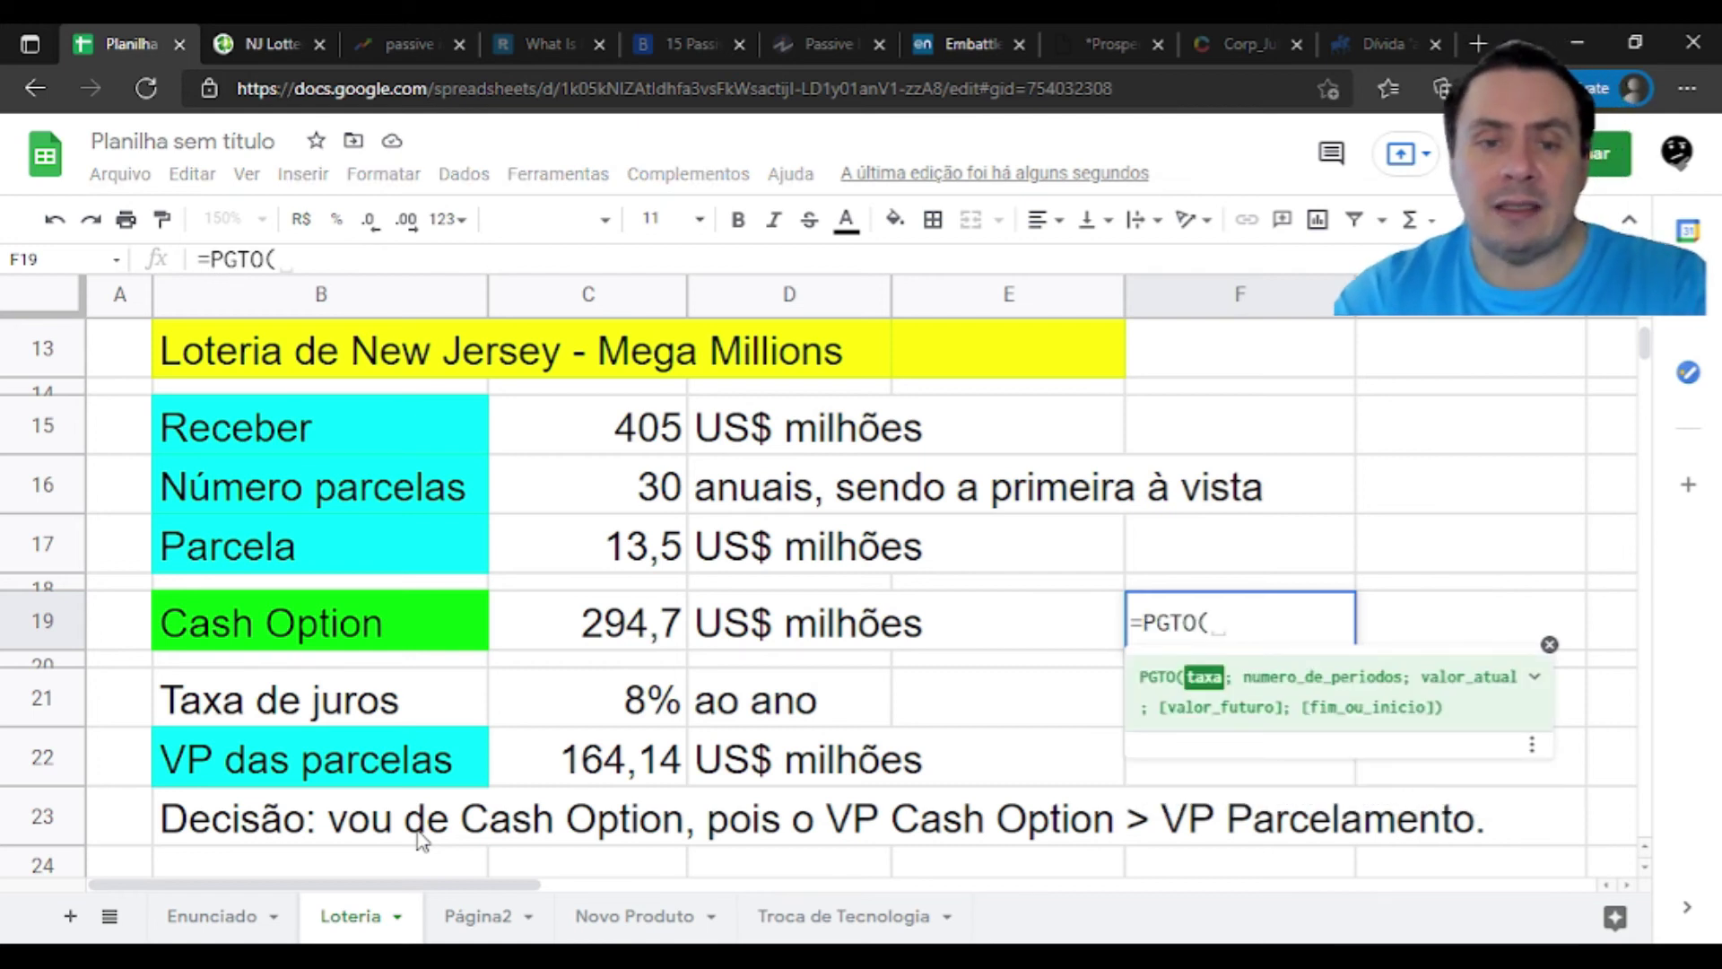
key(Left)
key(Left)
key(Left)
key(Down)
key(Down)
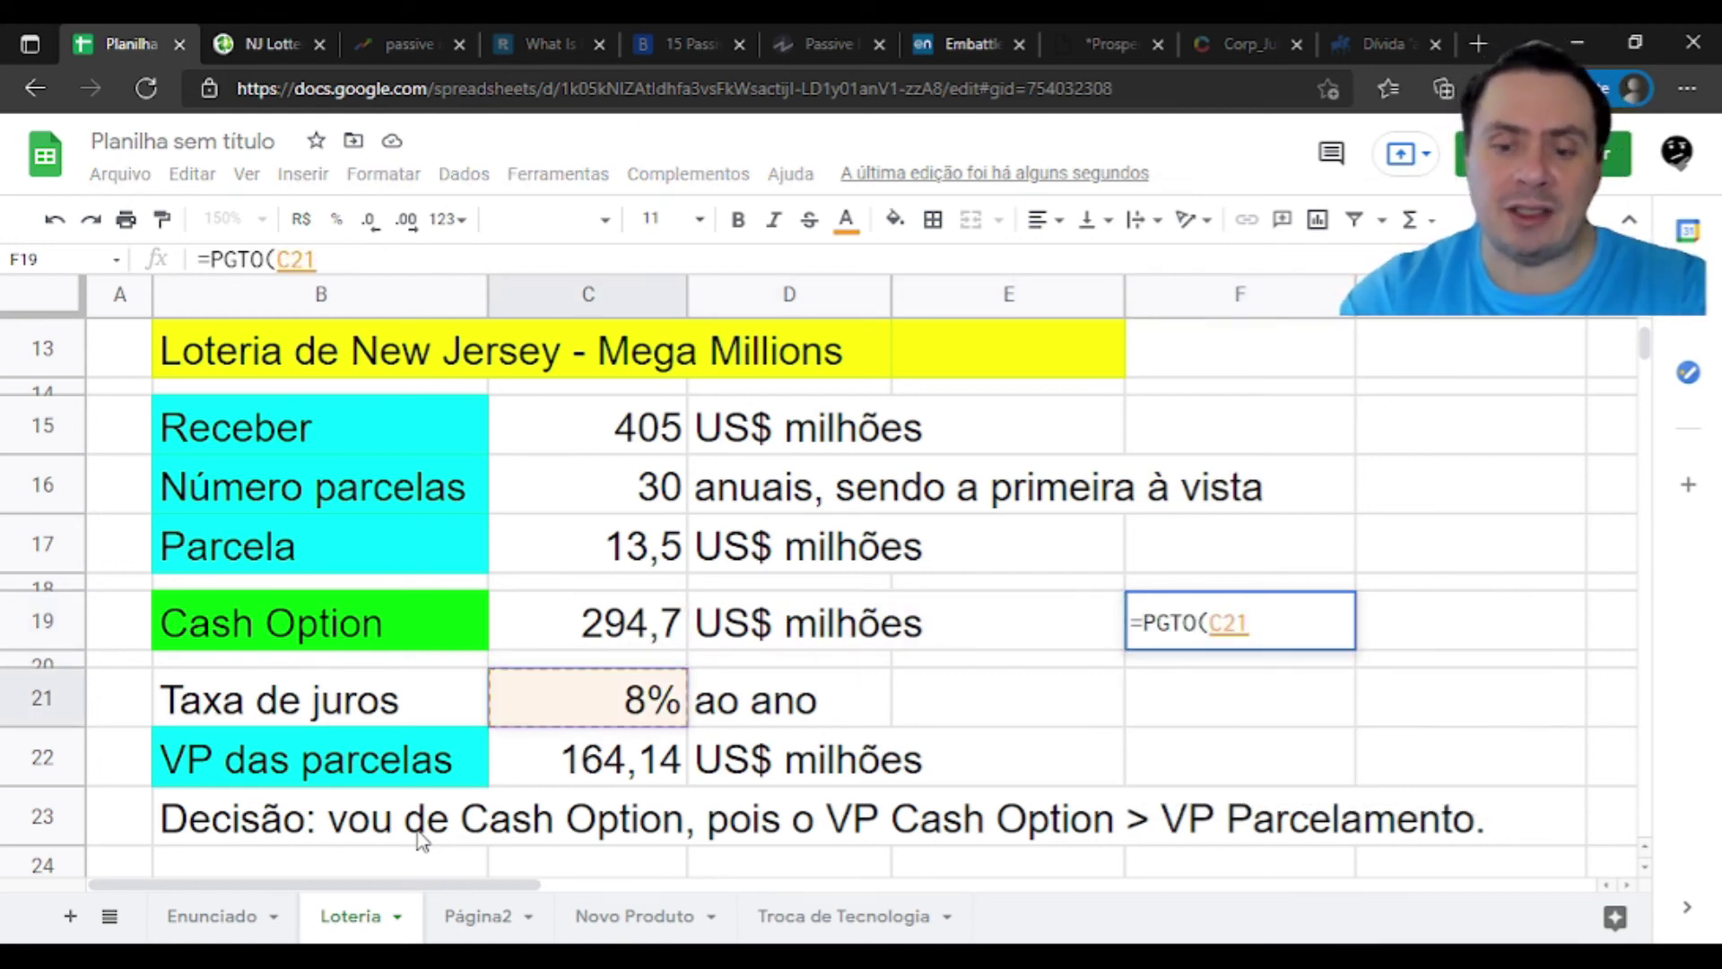
Complete the F19 formula with C16 as the number of periods, C19 as present value, 0 as future value and 1 for payments at the beginning
text(;)
key(Up)
key(Up)
key(Up)
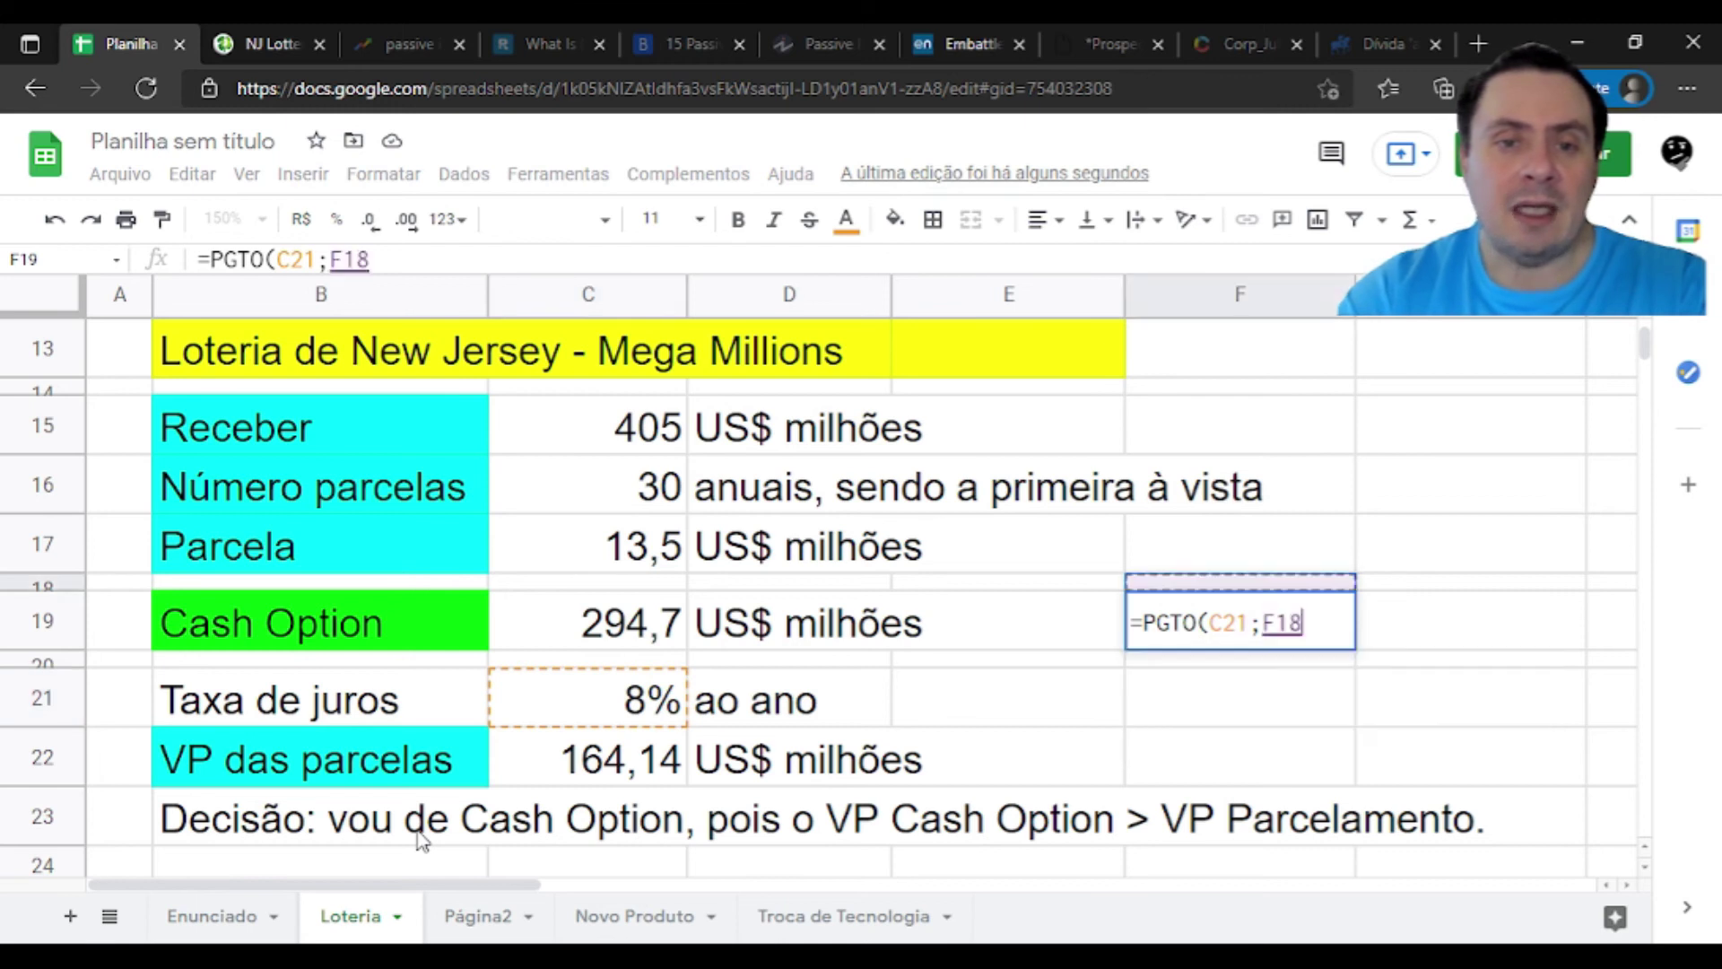
key(Left)
key(Left)
key(Left)
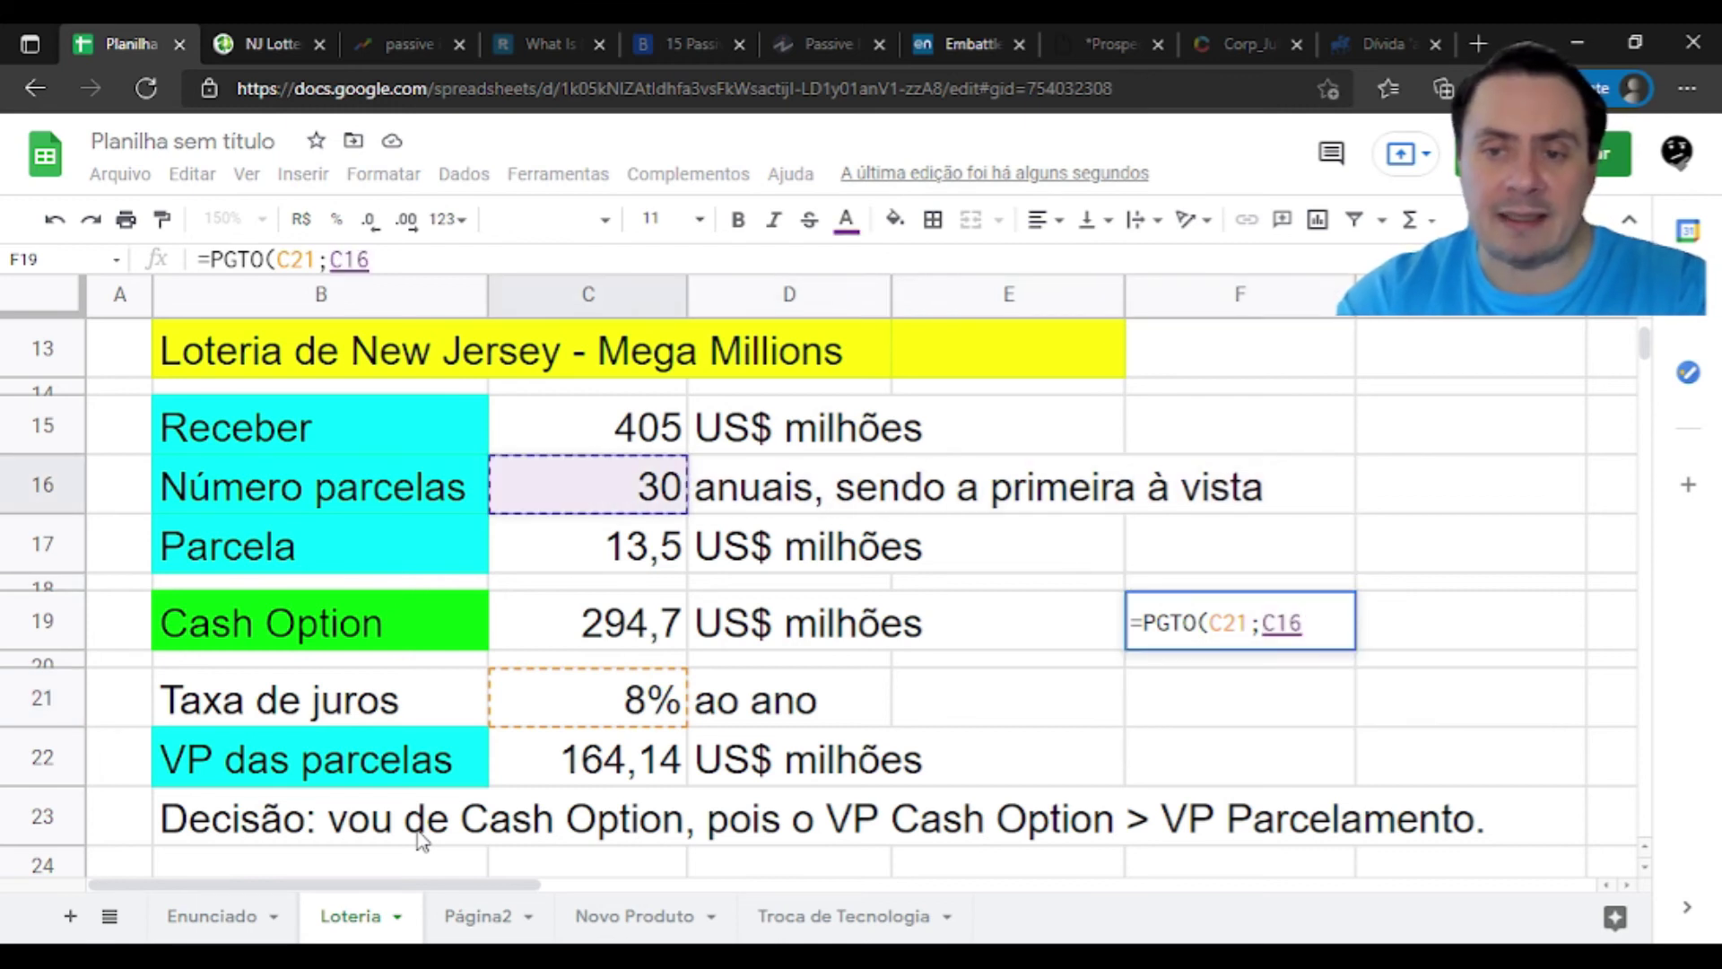
text(;)
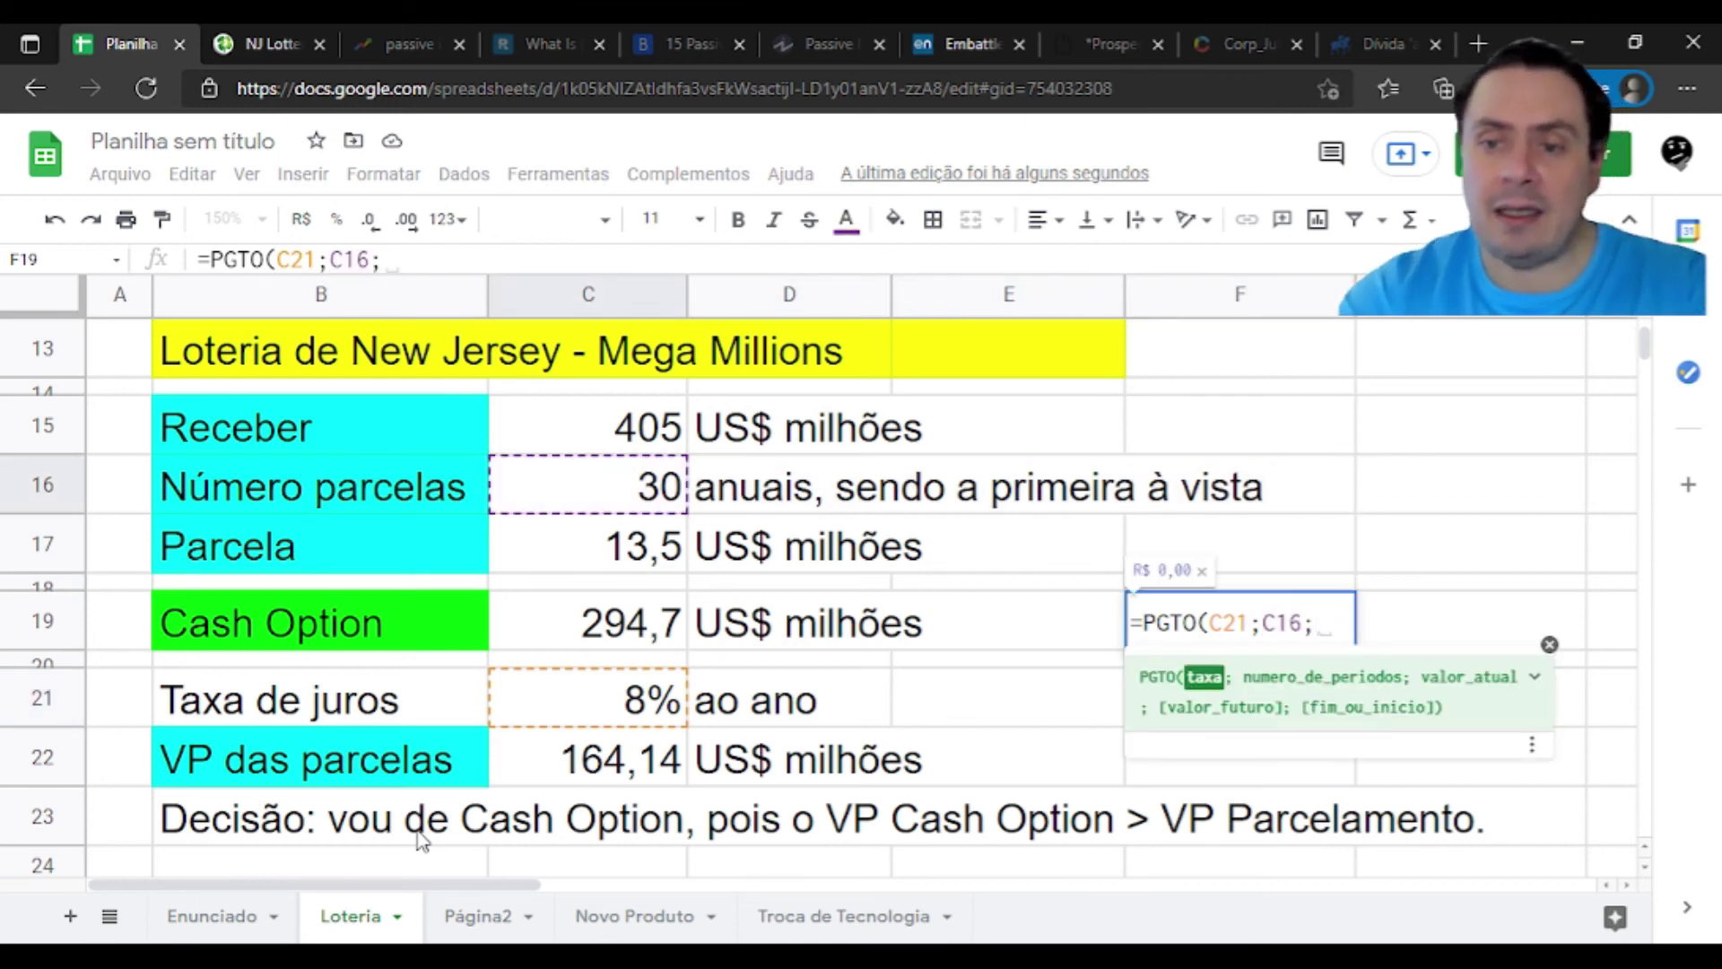
key(Left)
key(Left)
key(Left)
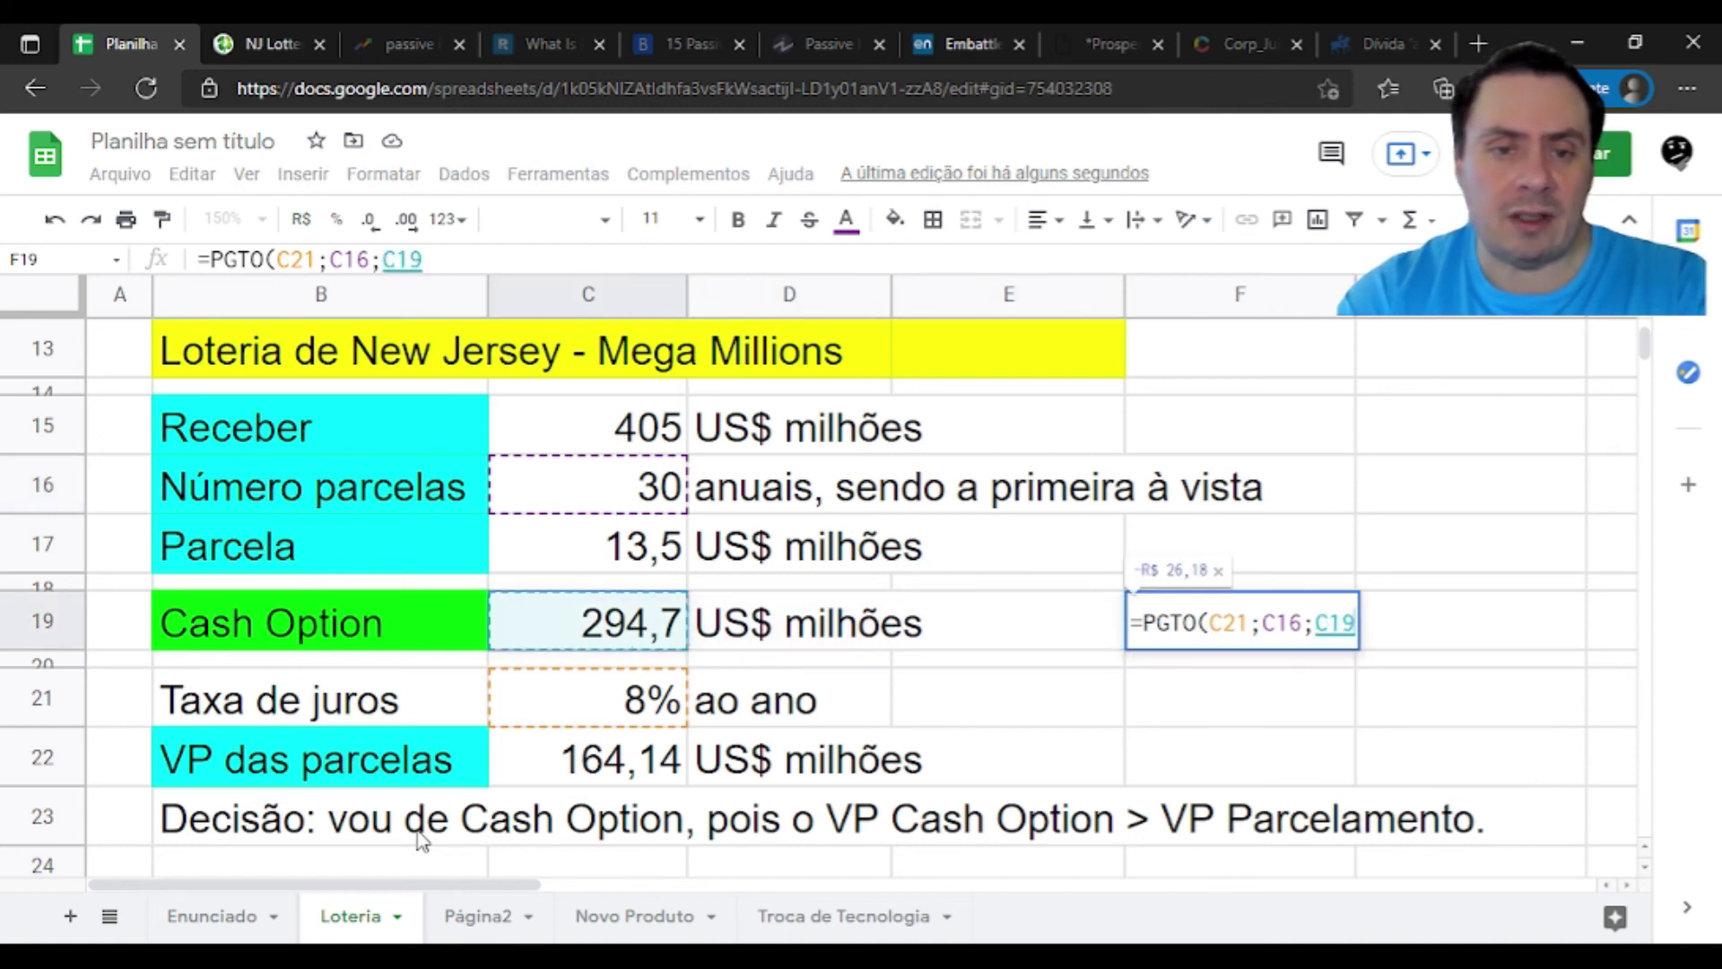
text(;)
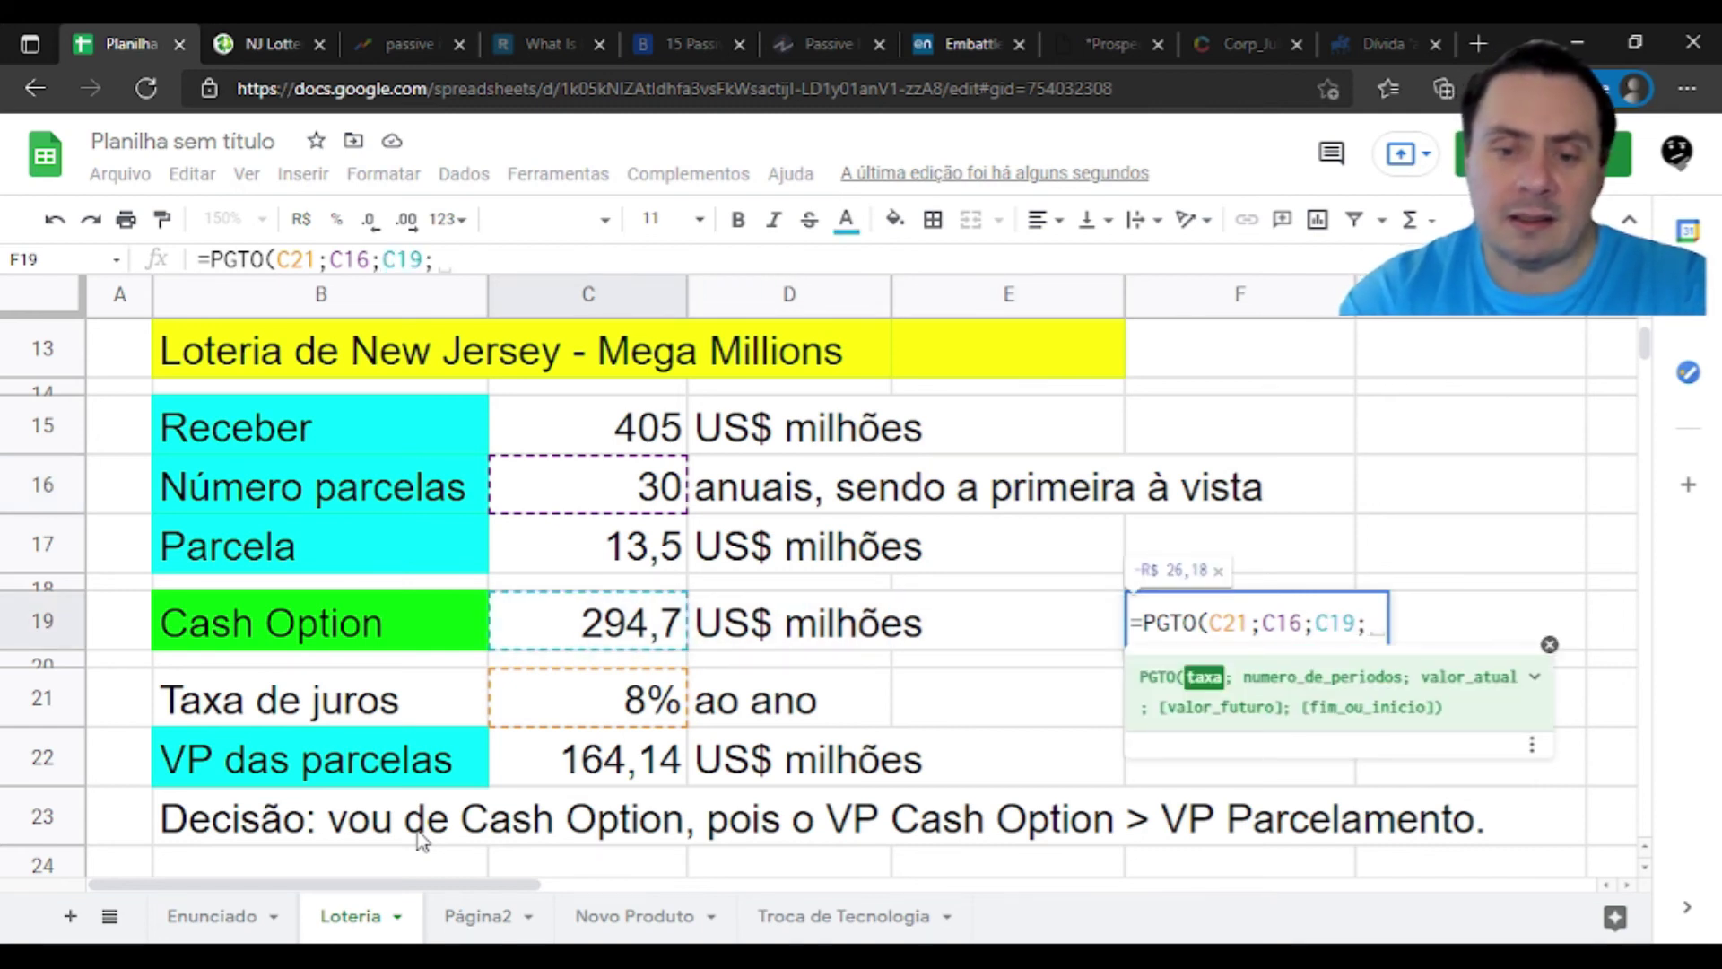
text(0;)
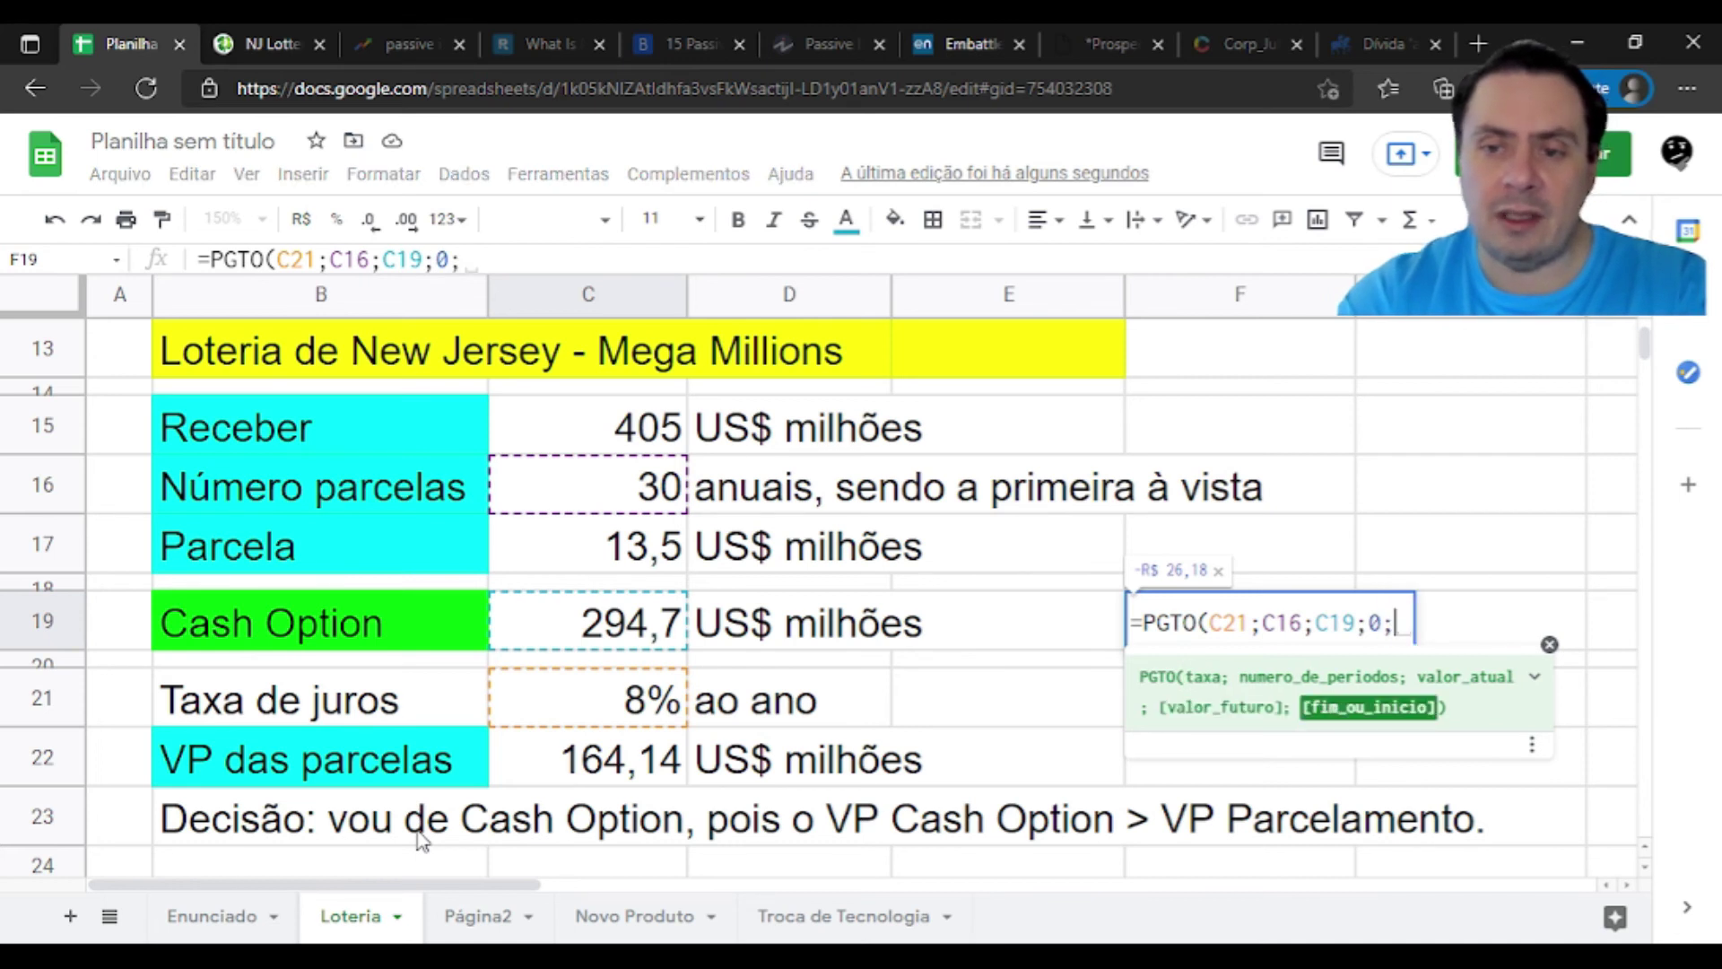
text(1)
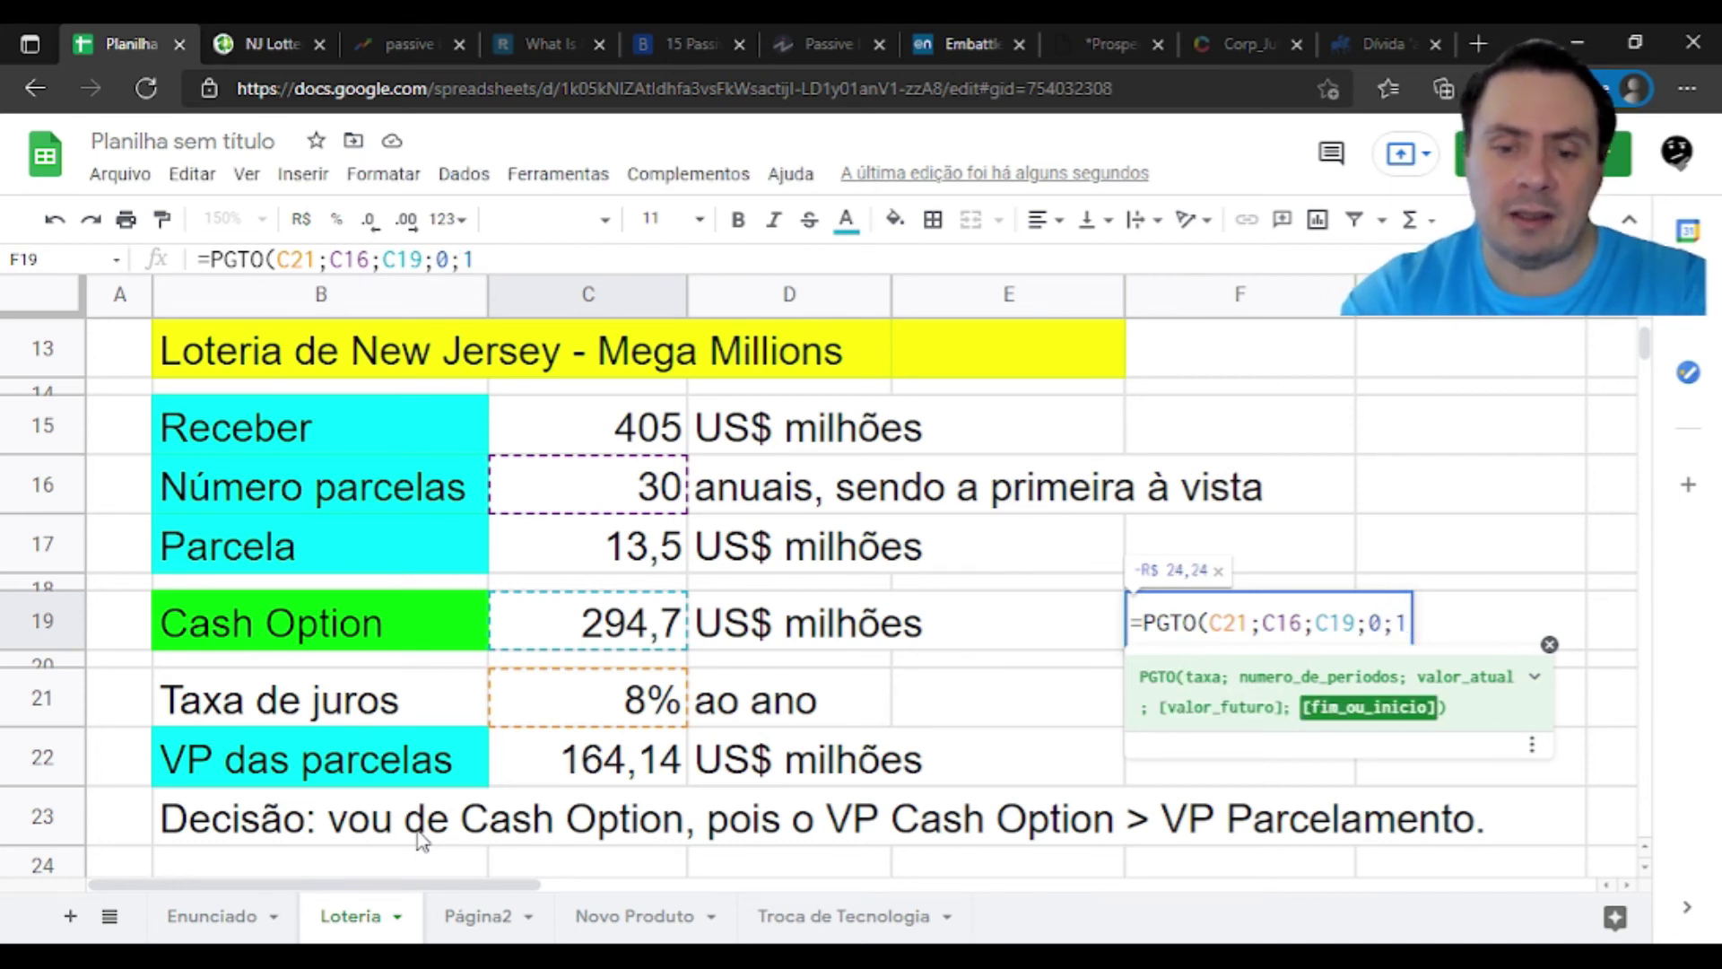
text())
key(Return)
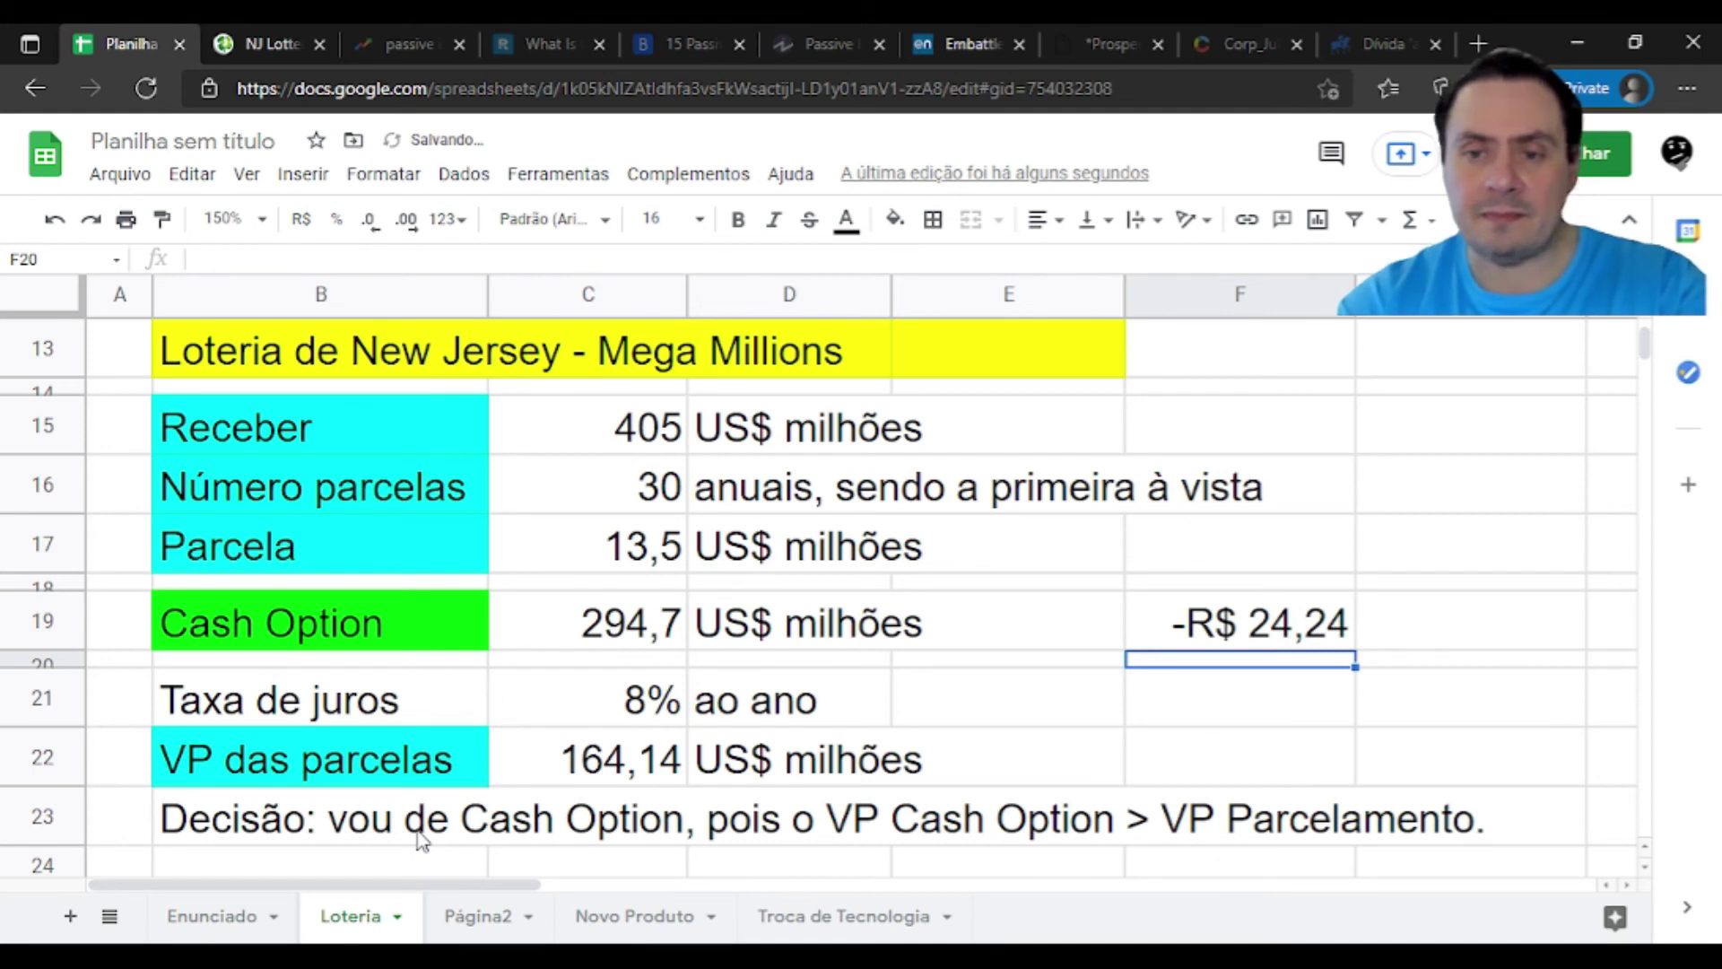
Negate the present value in F19 so the formula reads =PGTO(C21;C16;-C19;0;1)
key(Up)
key(F2)
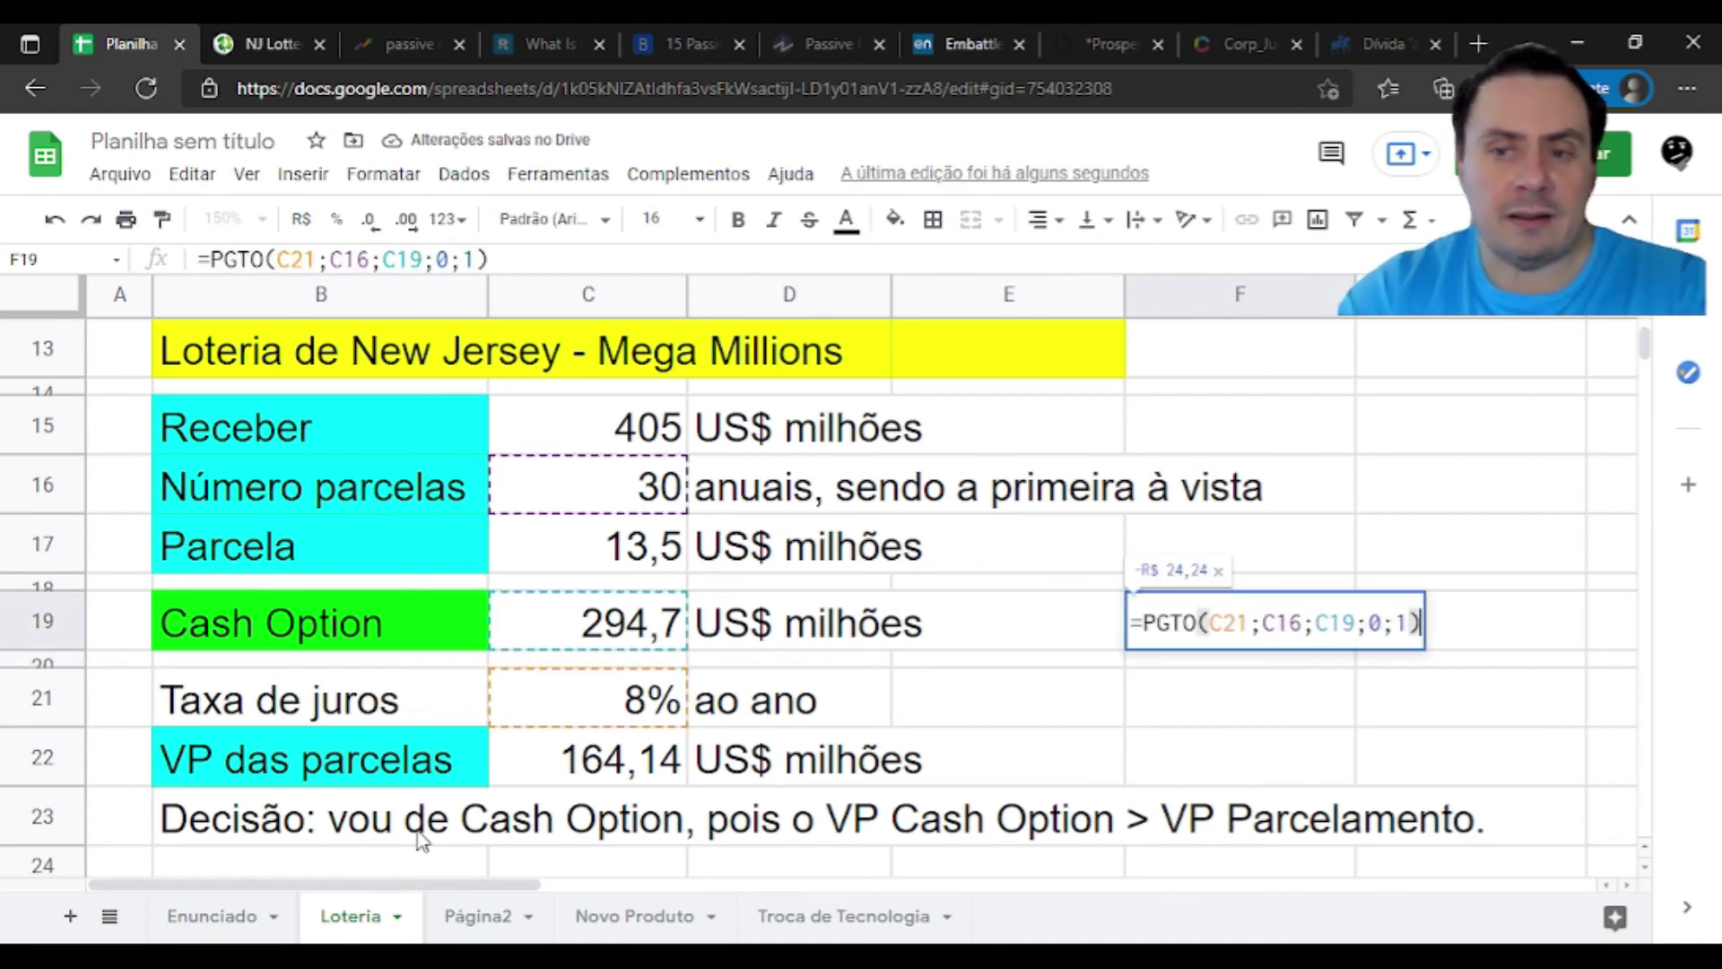
click(1314, 623)
text(-)
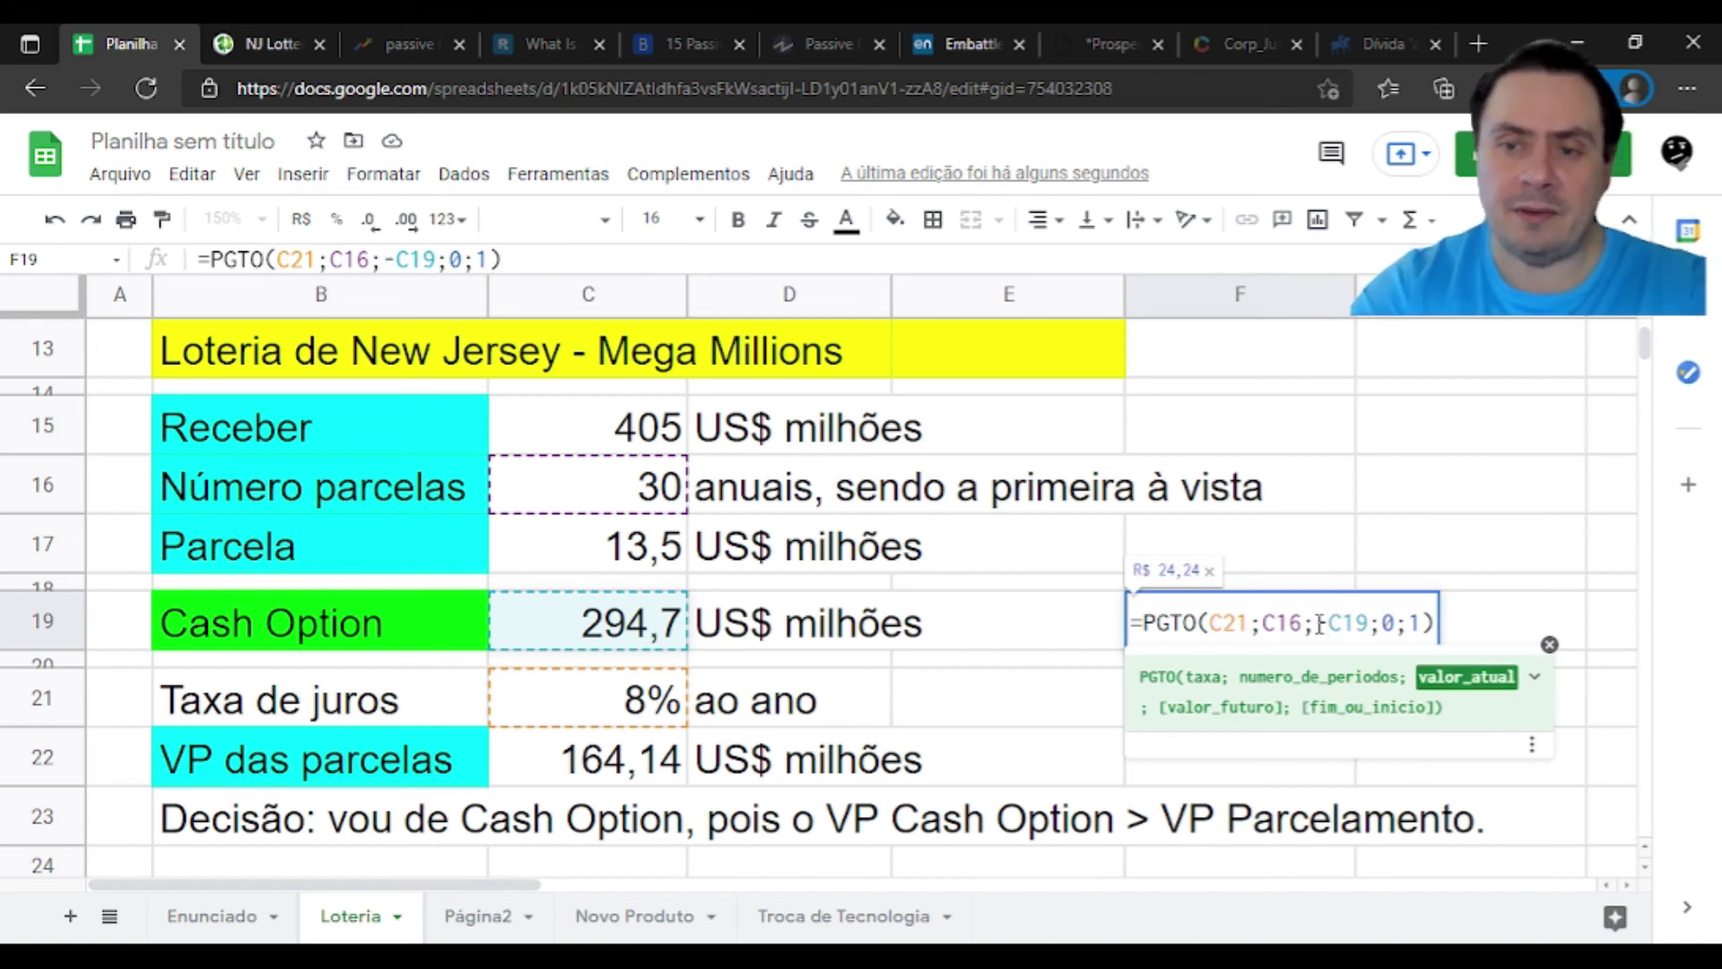
key(Return)
click(1321, 631)
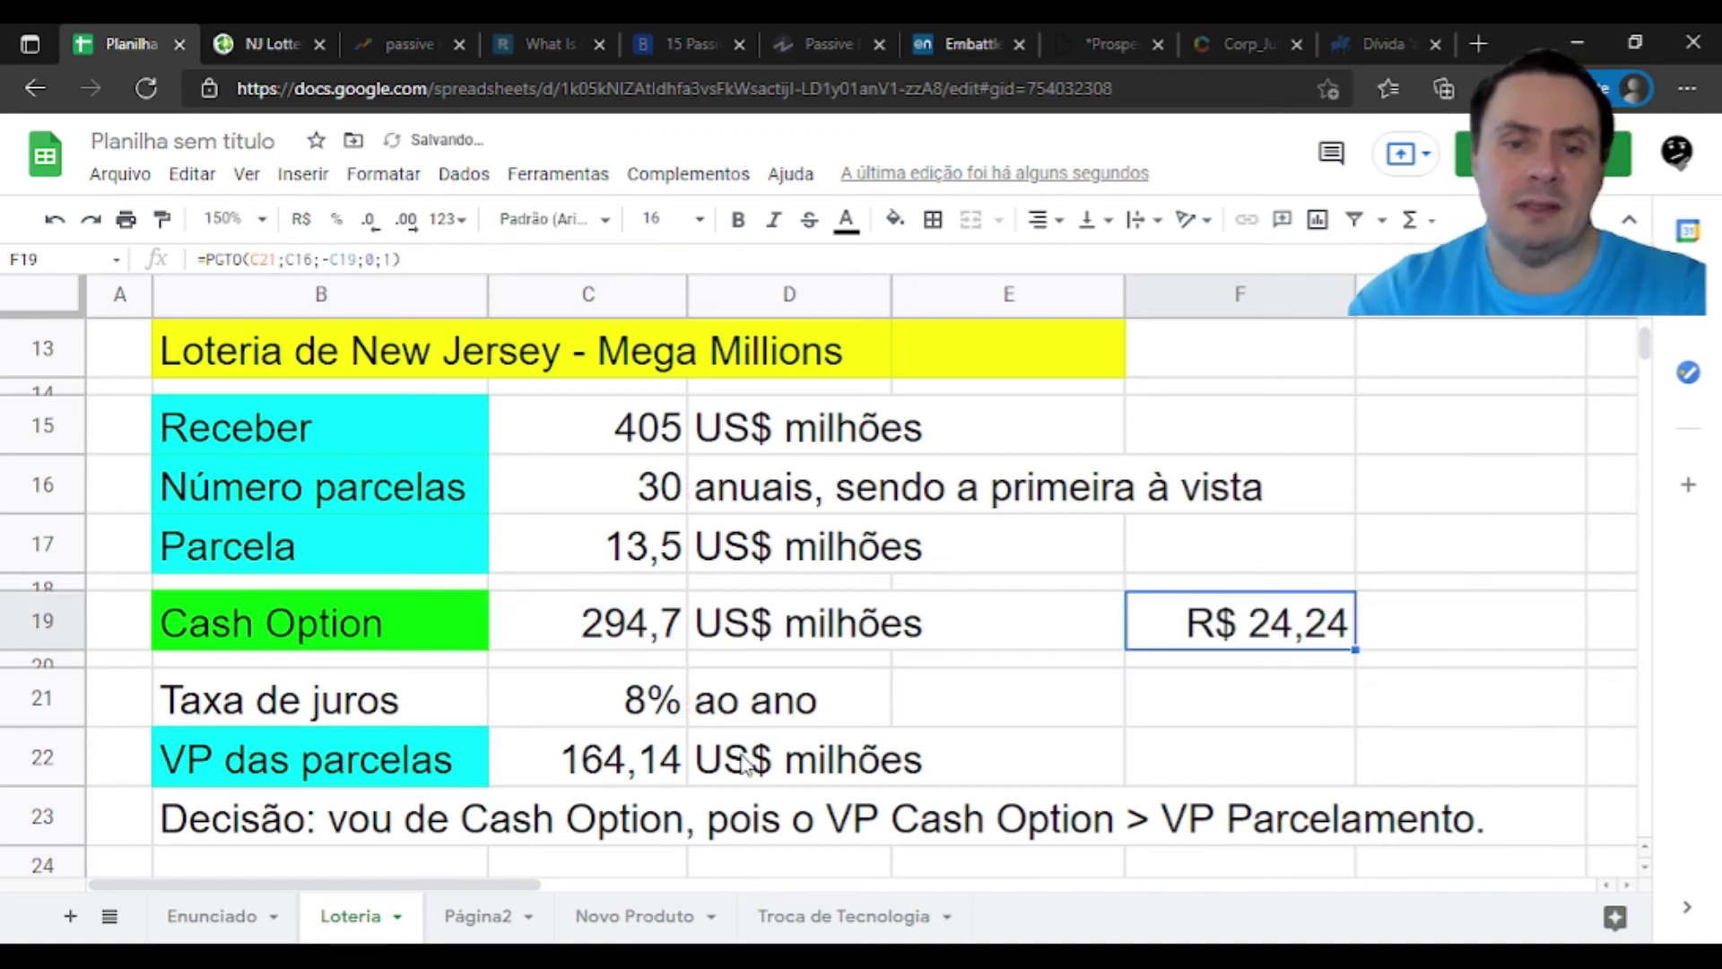
Copy the number format of the VP das parcelas value in C22 to F19
click(632, 764)
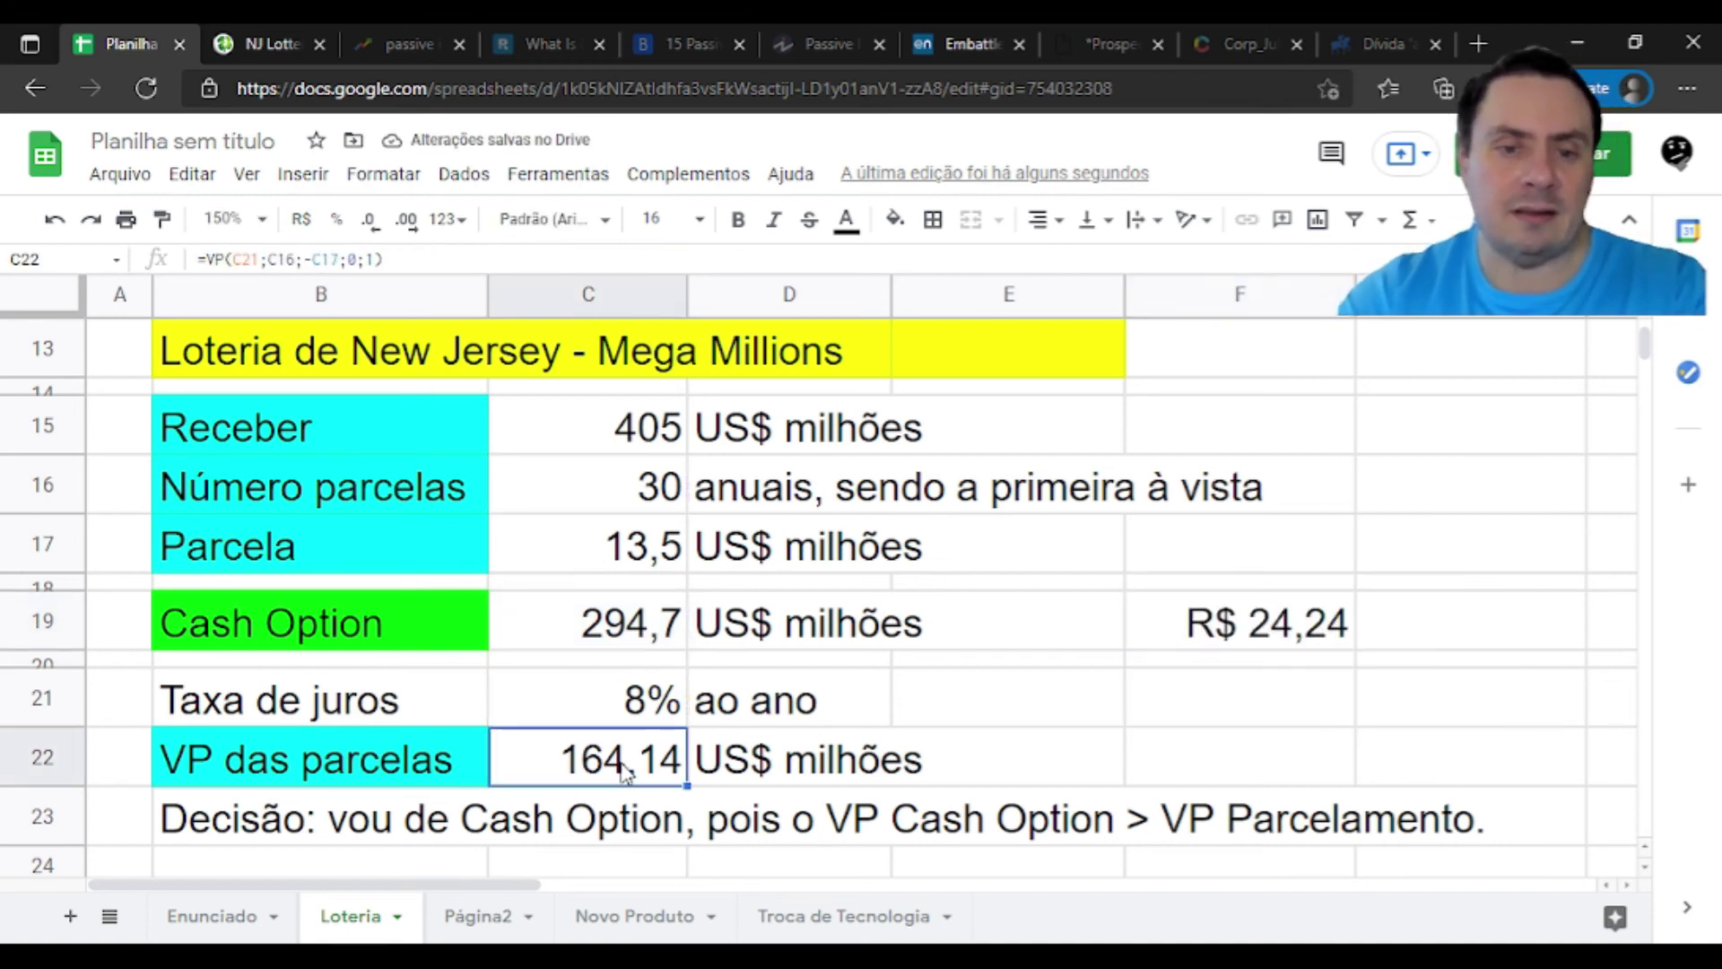
click(163, 219)
click(1323, 646)
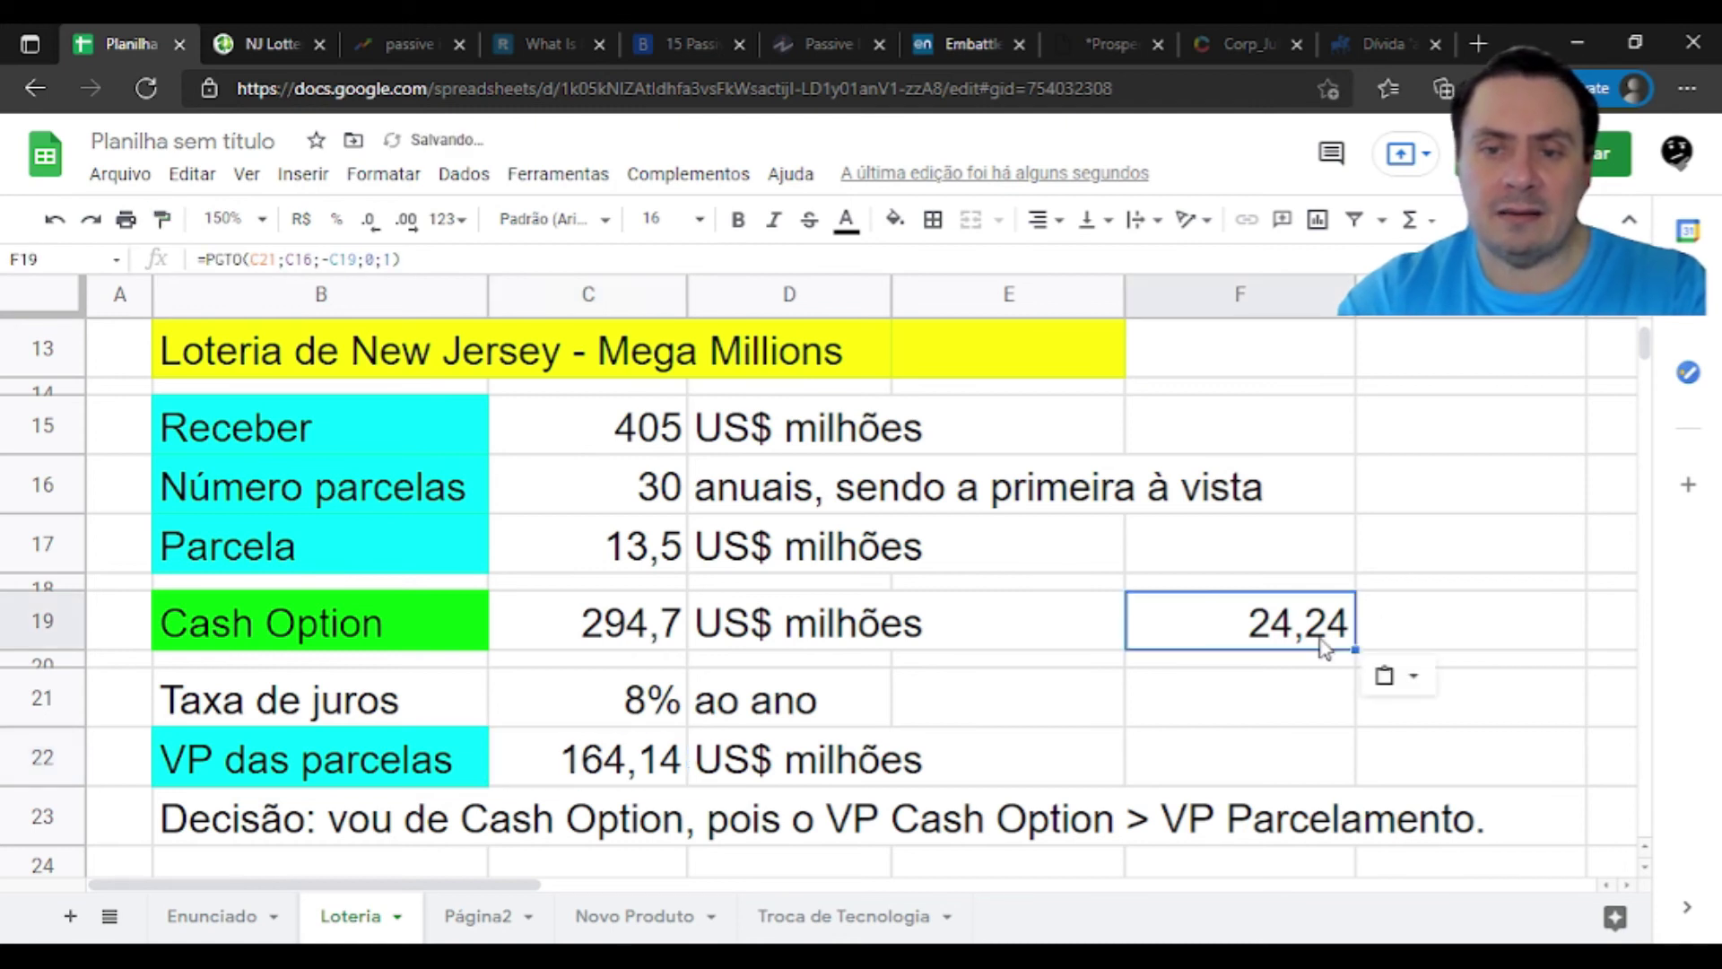
Label the PGTO result by entering "Parcela equivalente" in E19
click(1059, 625)
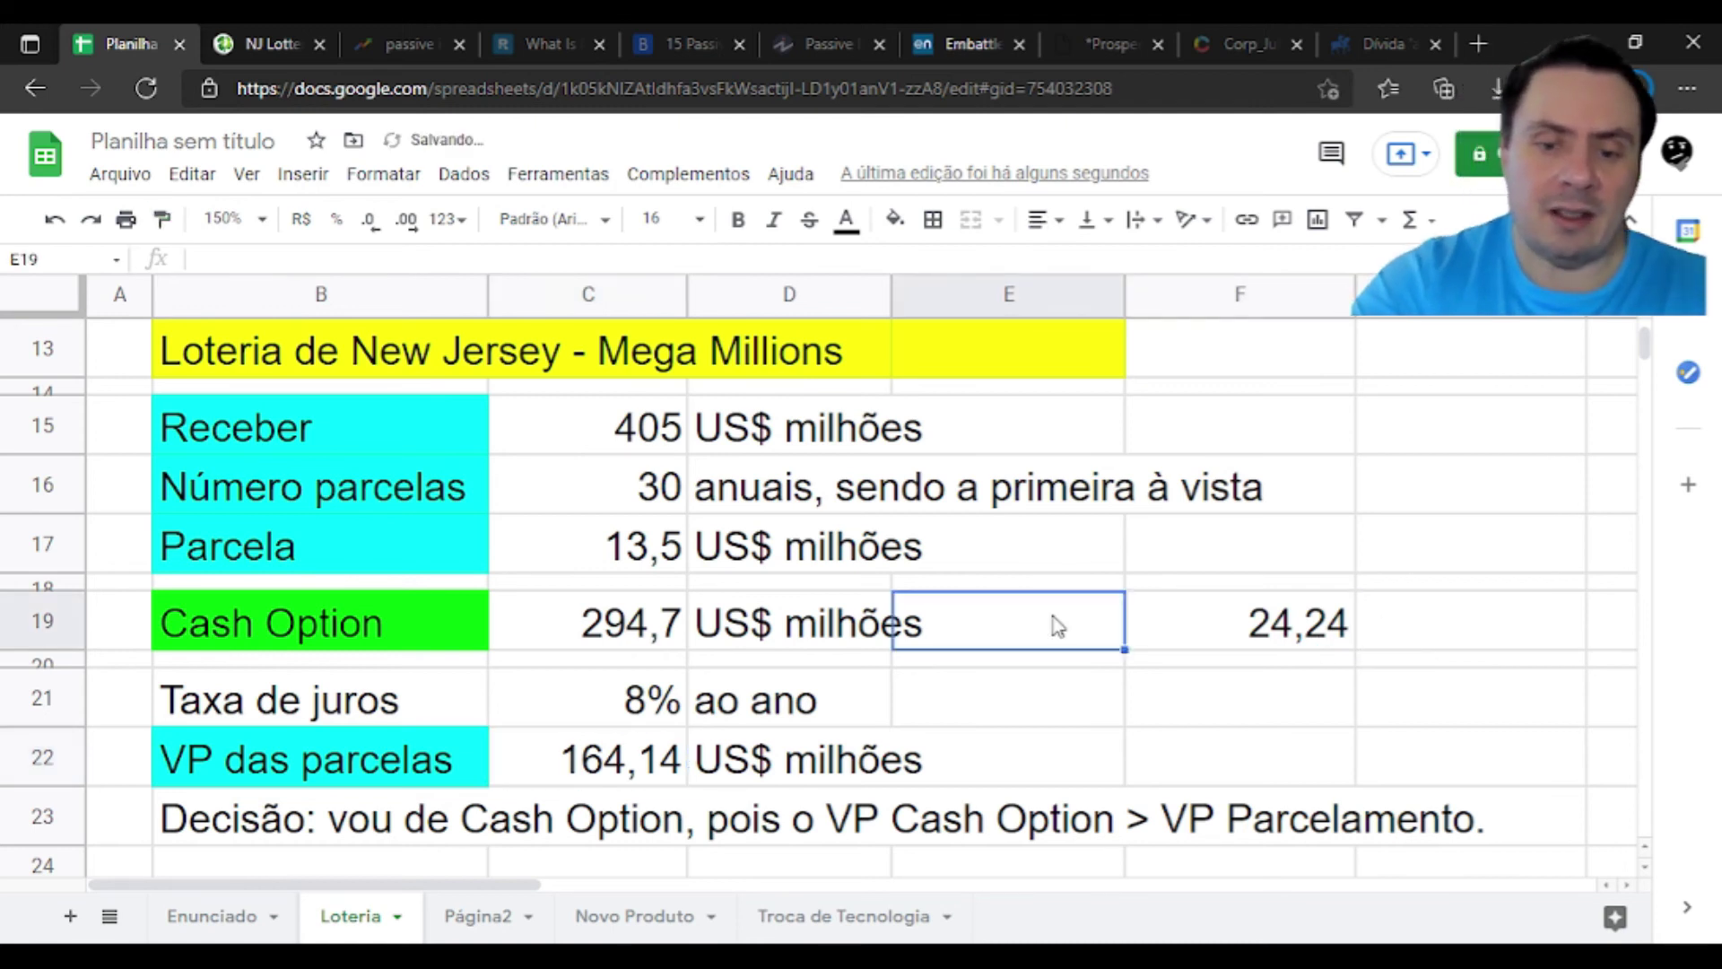
text(Parcela e)
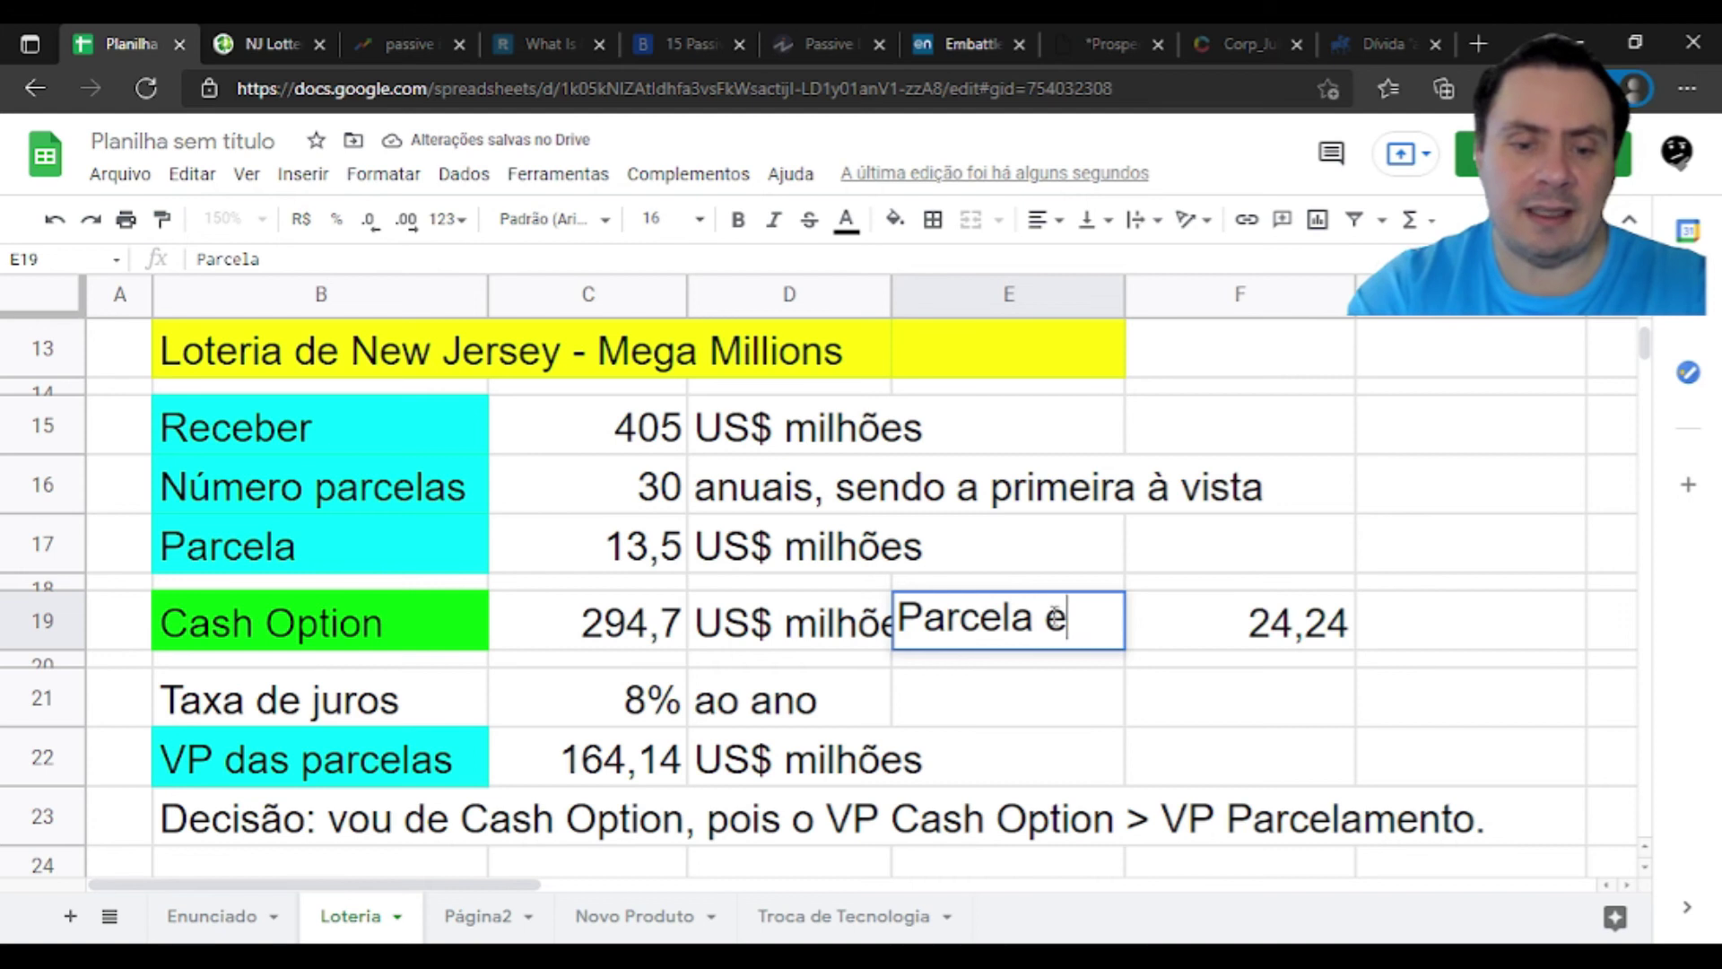
text(quivalente)
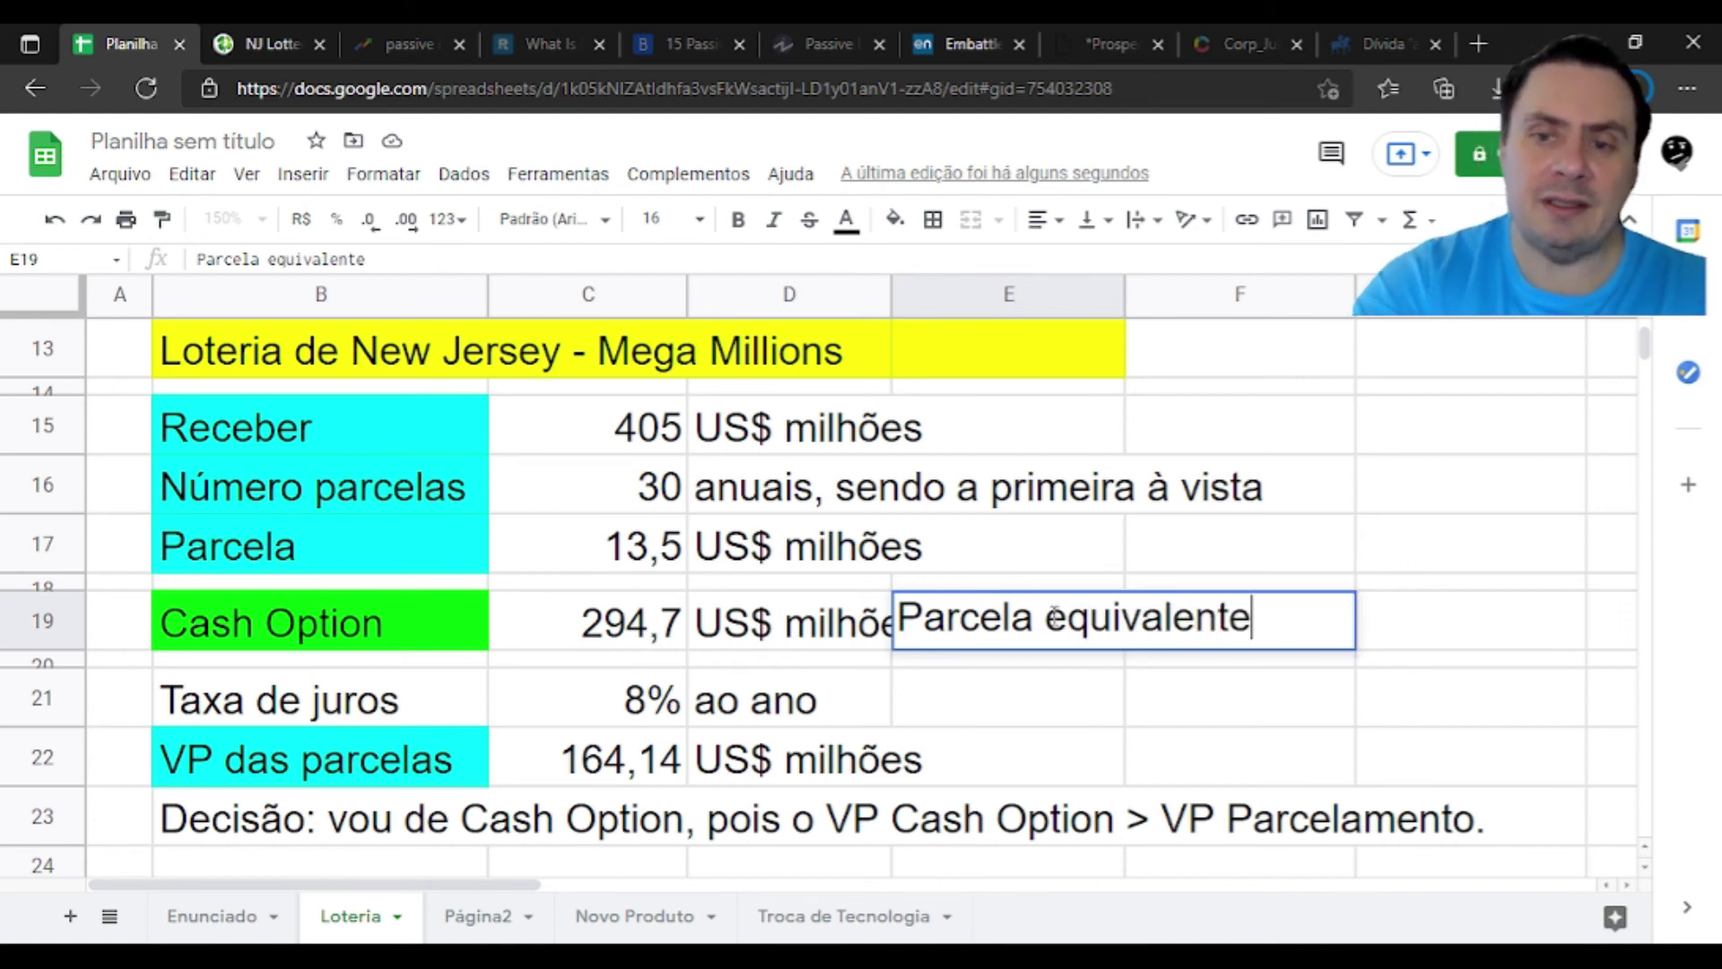
key(Return)
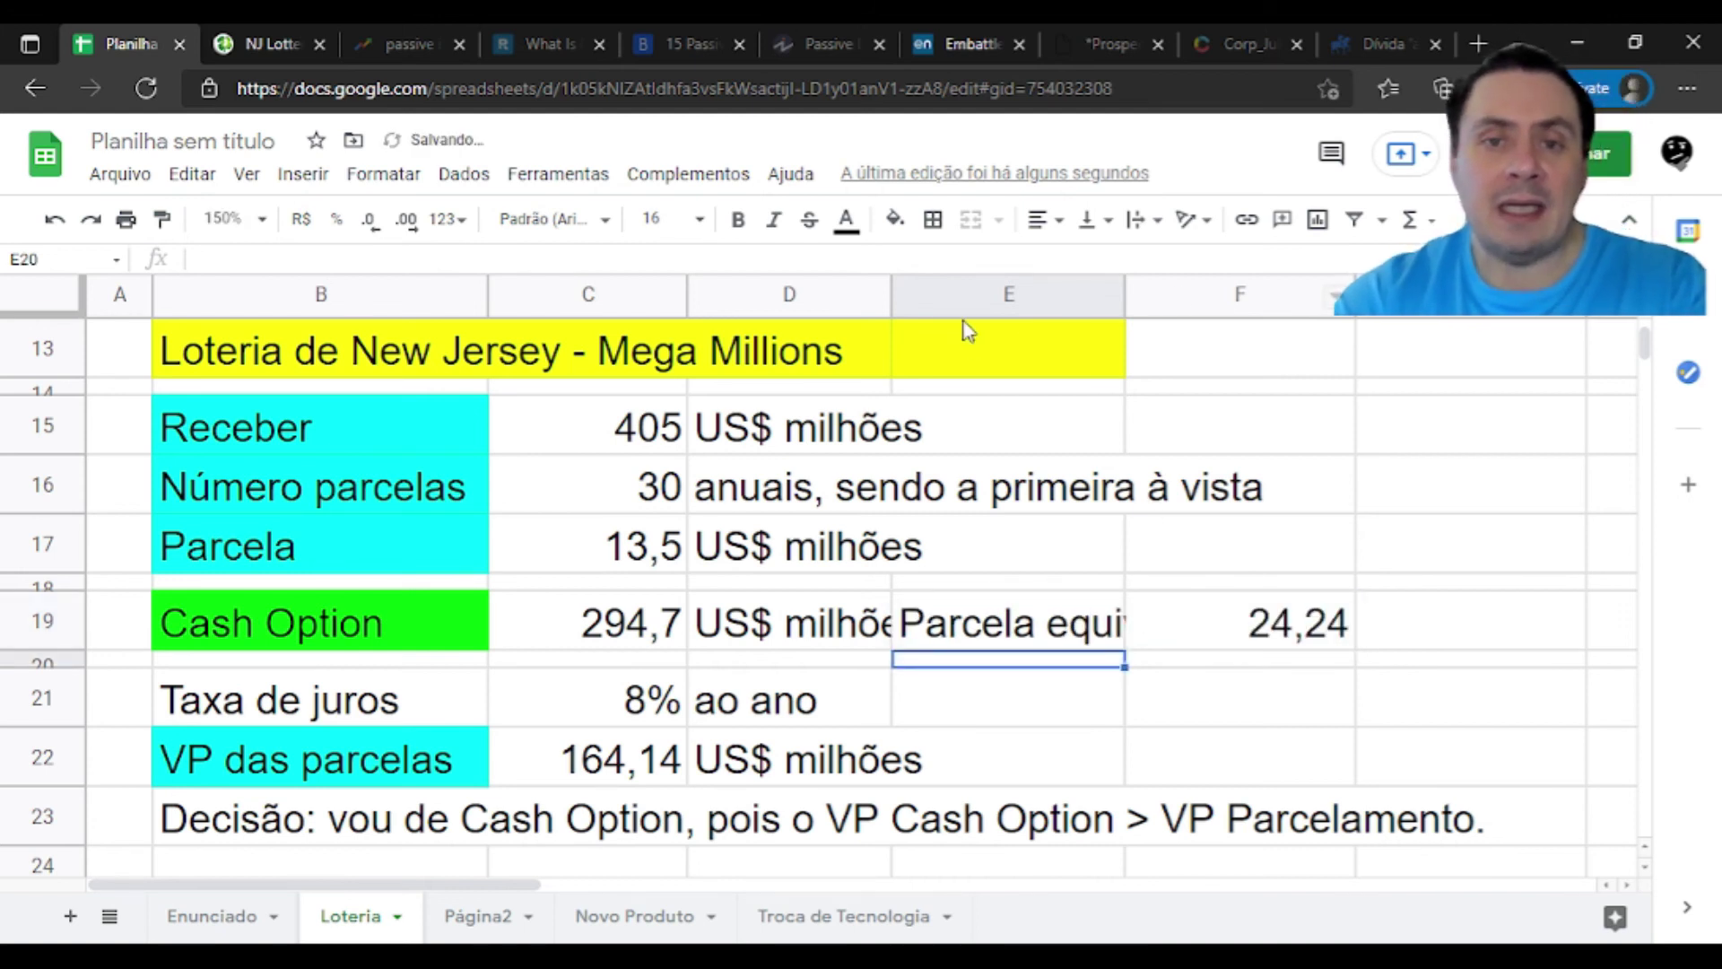
Widen columns D and E so that "US$ milhões" and "Parcela equivalente" fit in row 19
drag(893, 296, 939, 296)
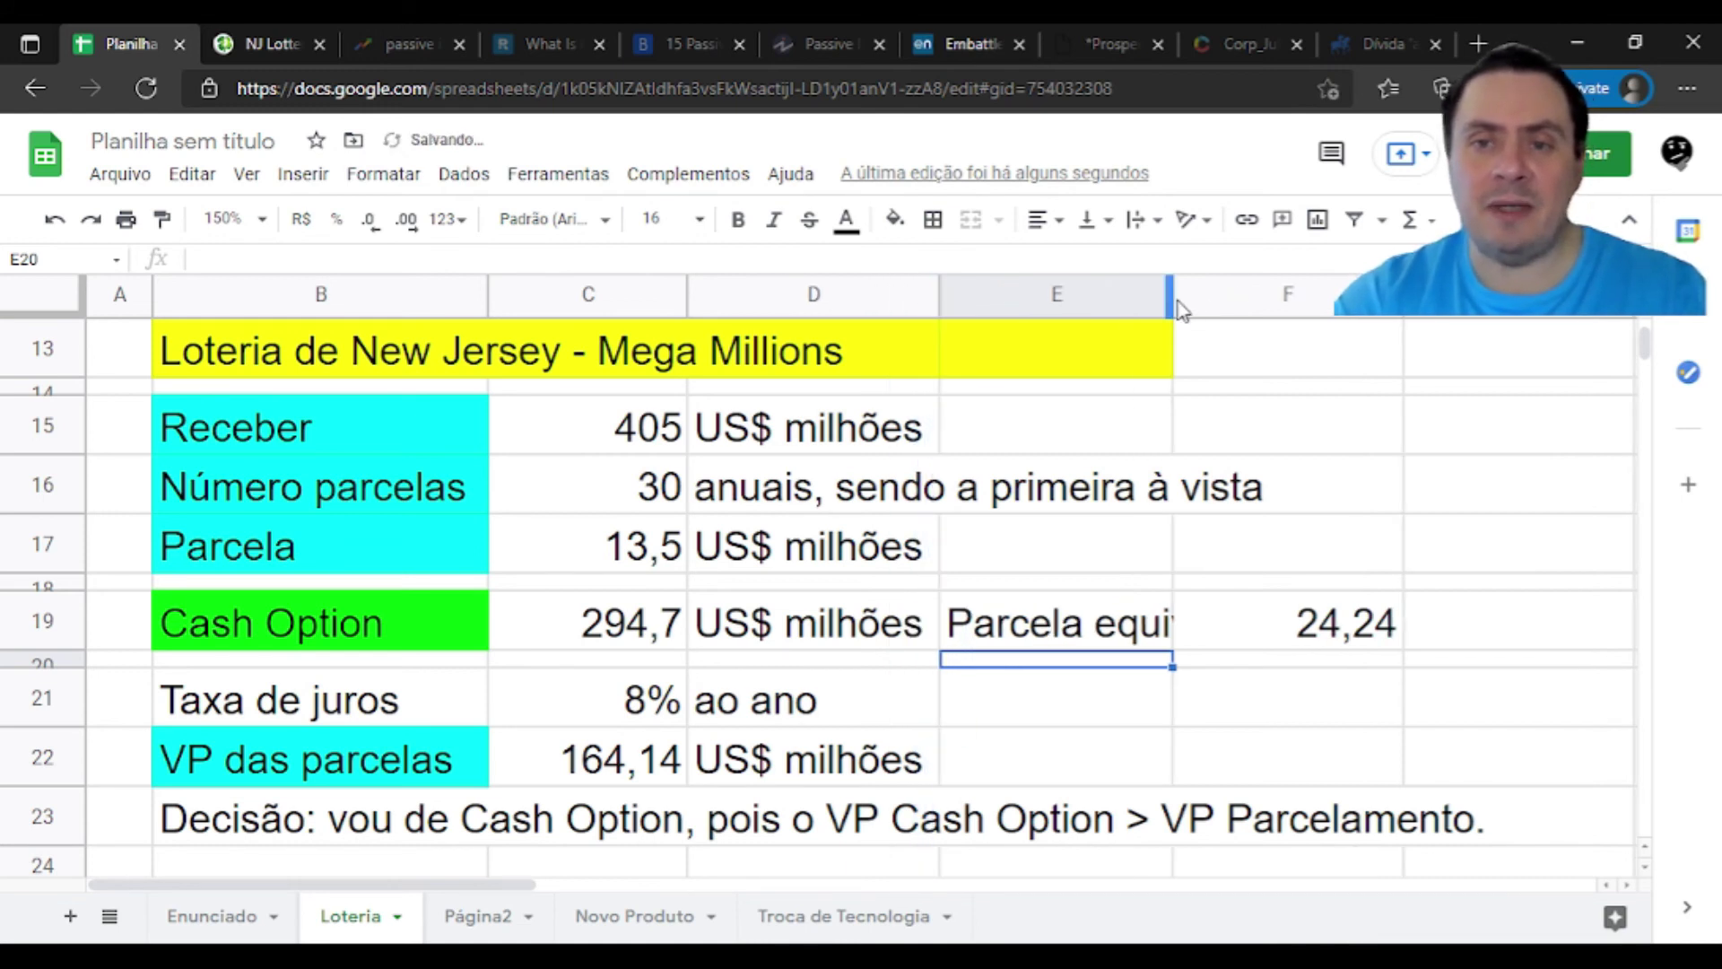
drag(1171, 298, 1171, 299)
double_click(1172, 299)
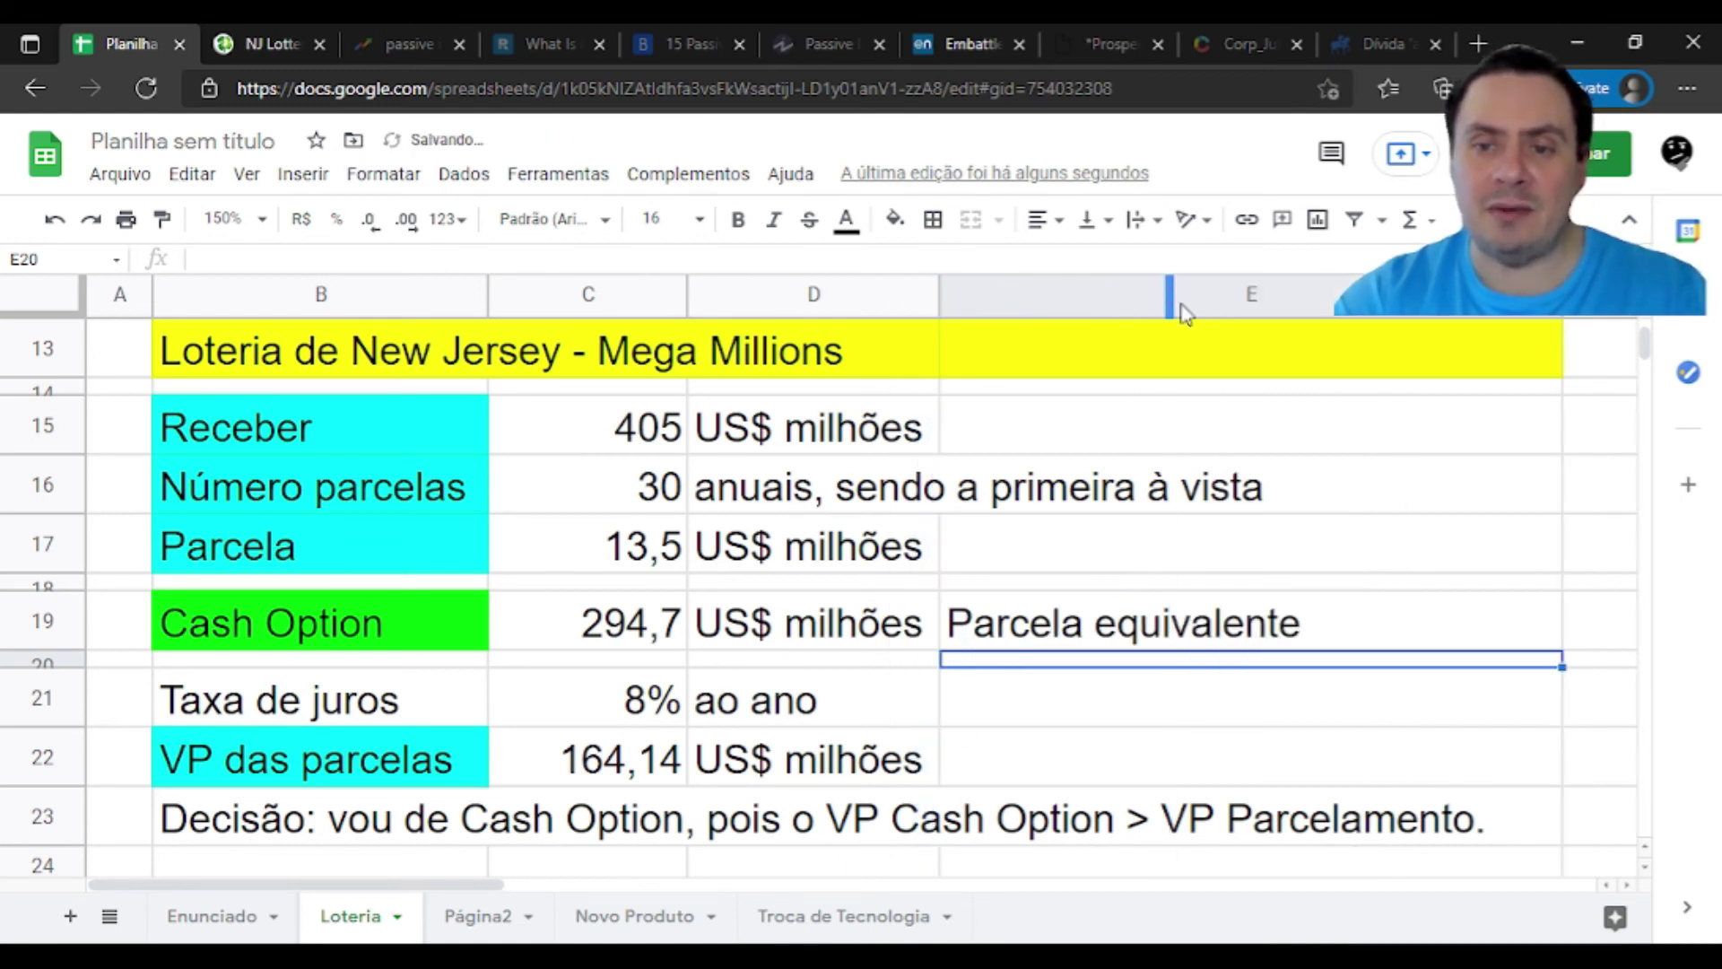
drag(1562, 300, 1315, 342)
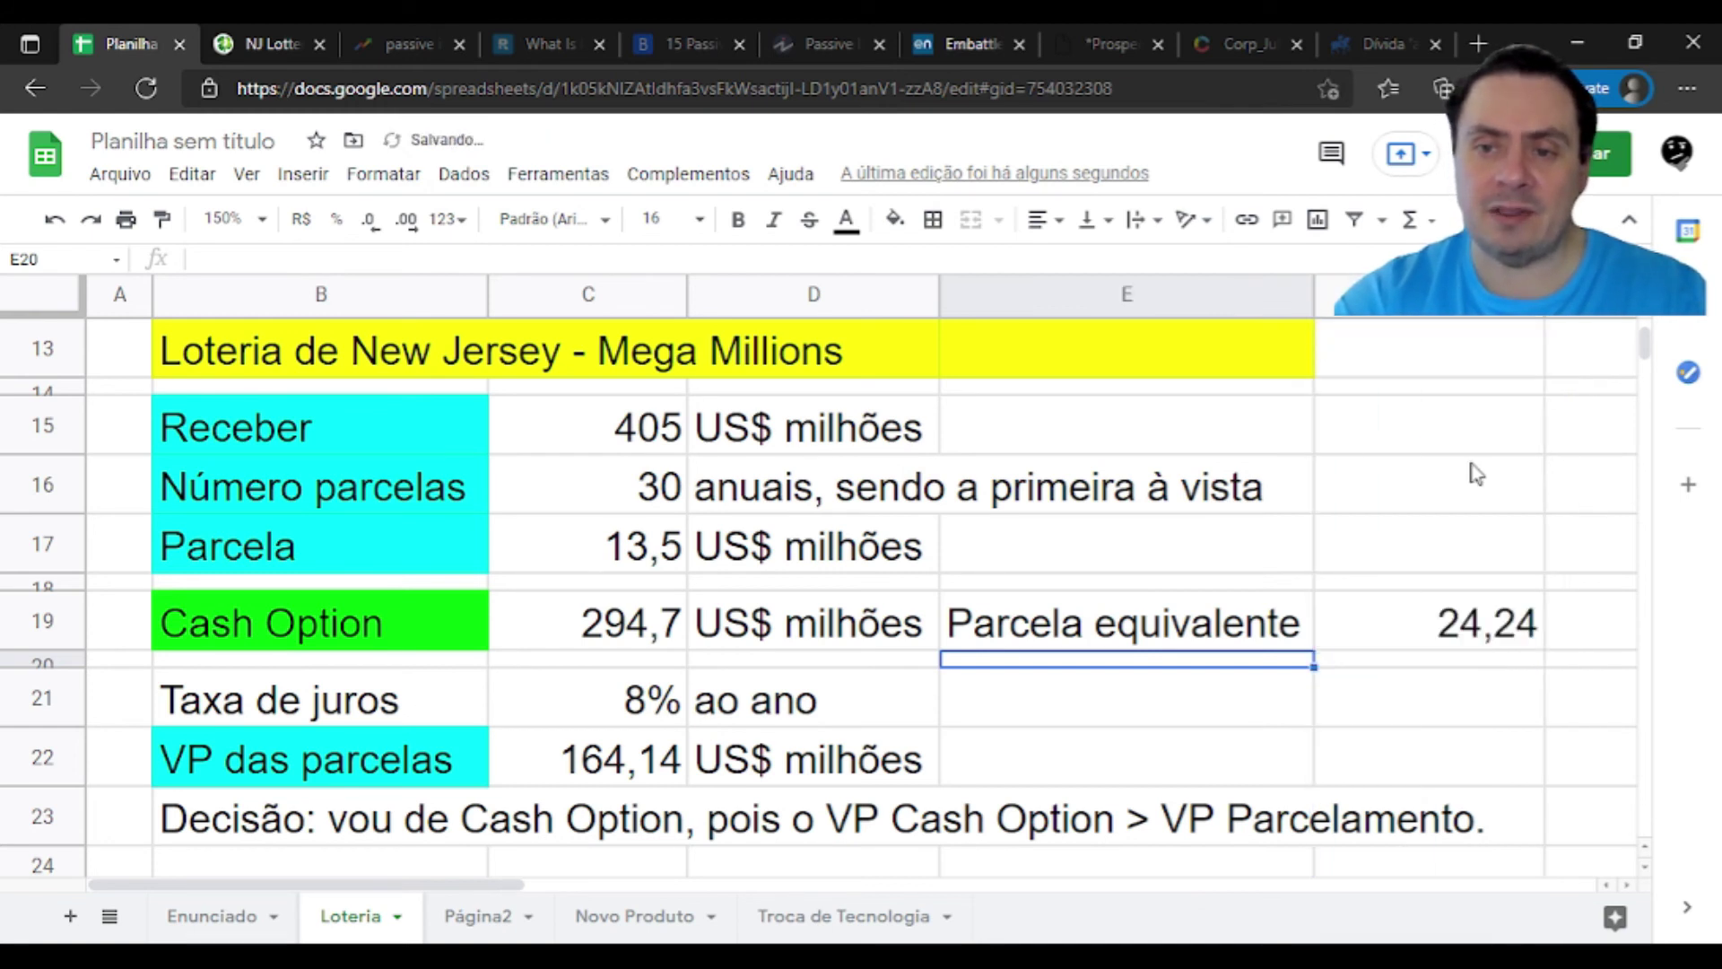
Test a Taxa de juros of 2% in C21 and check the equivalent installment in F19
click(1435, 635)
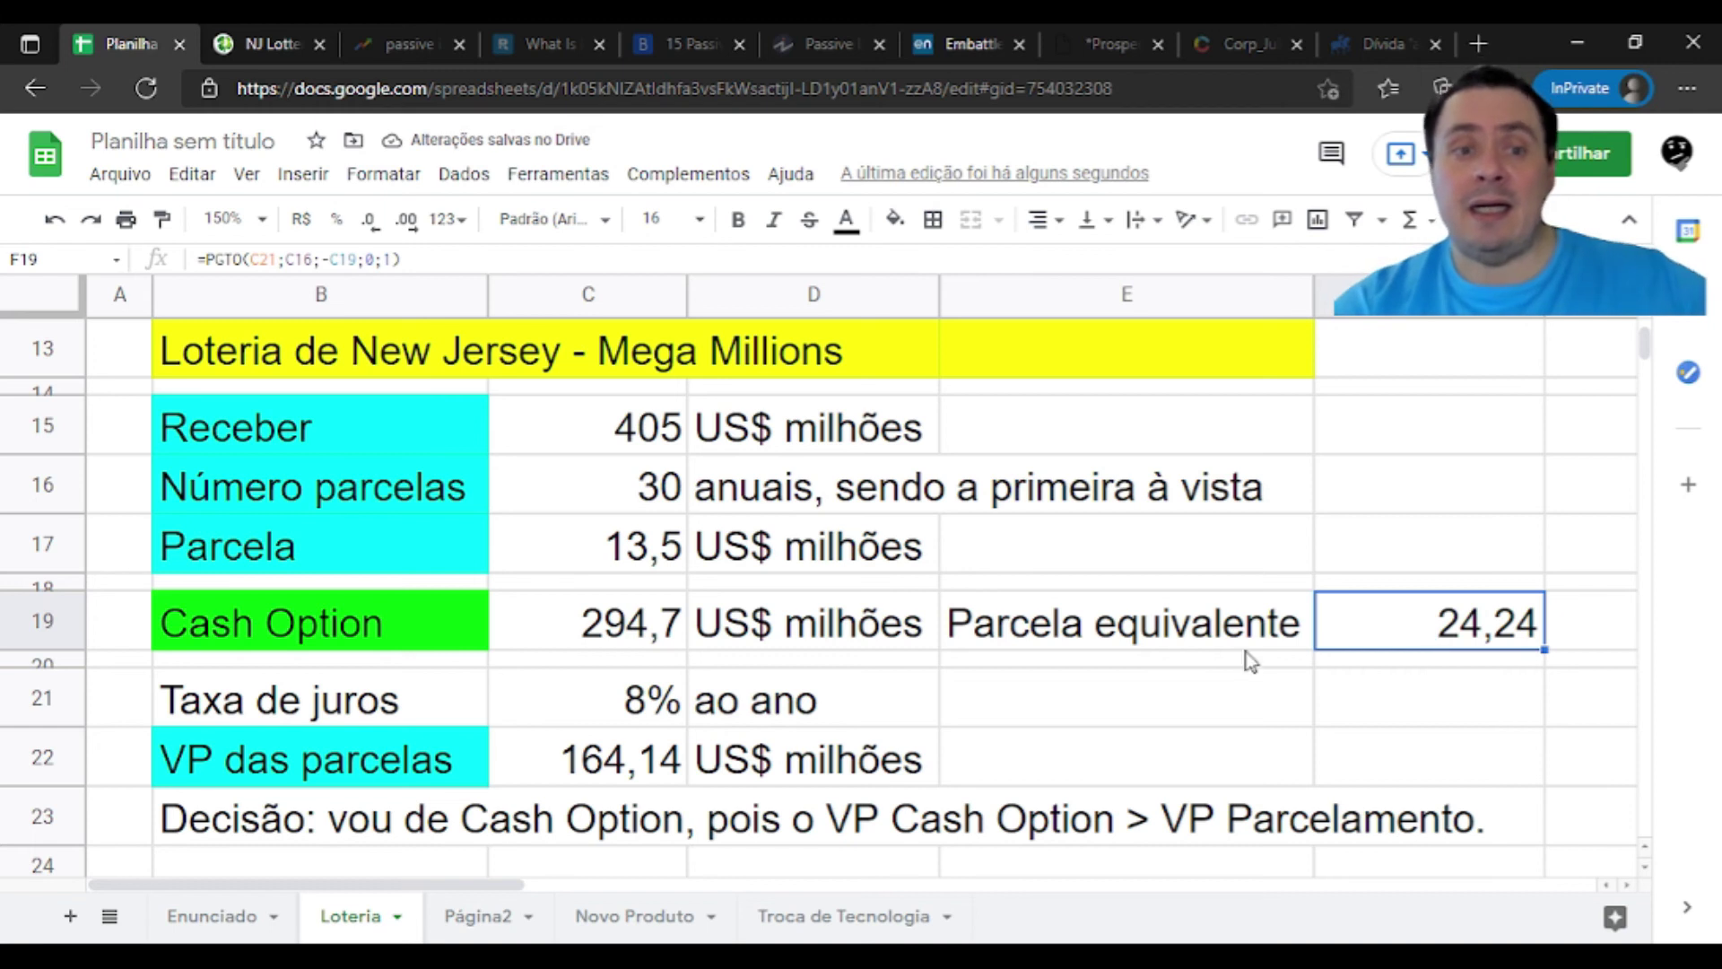
click(664, 622)
click(650, 702)
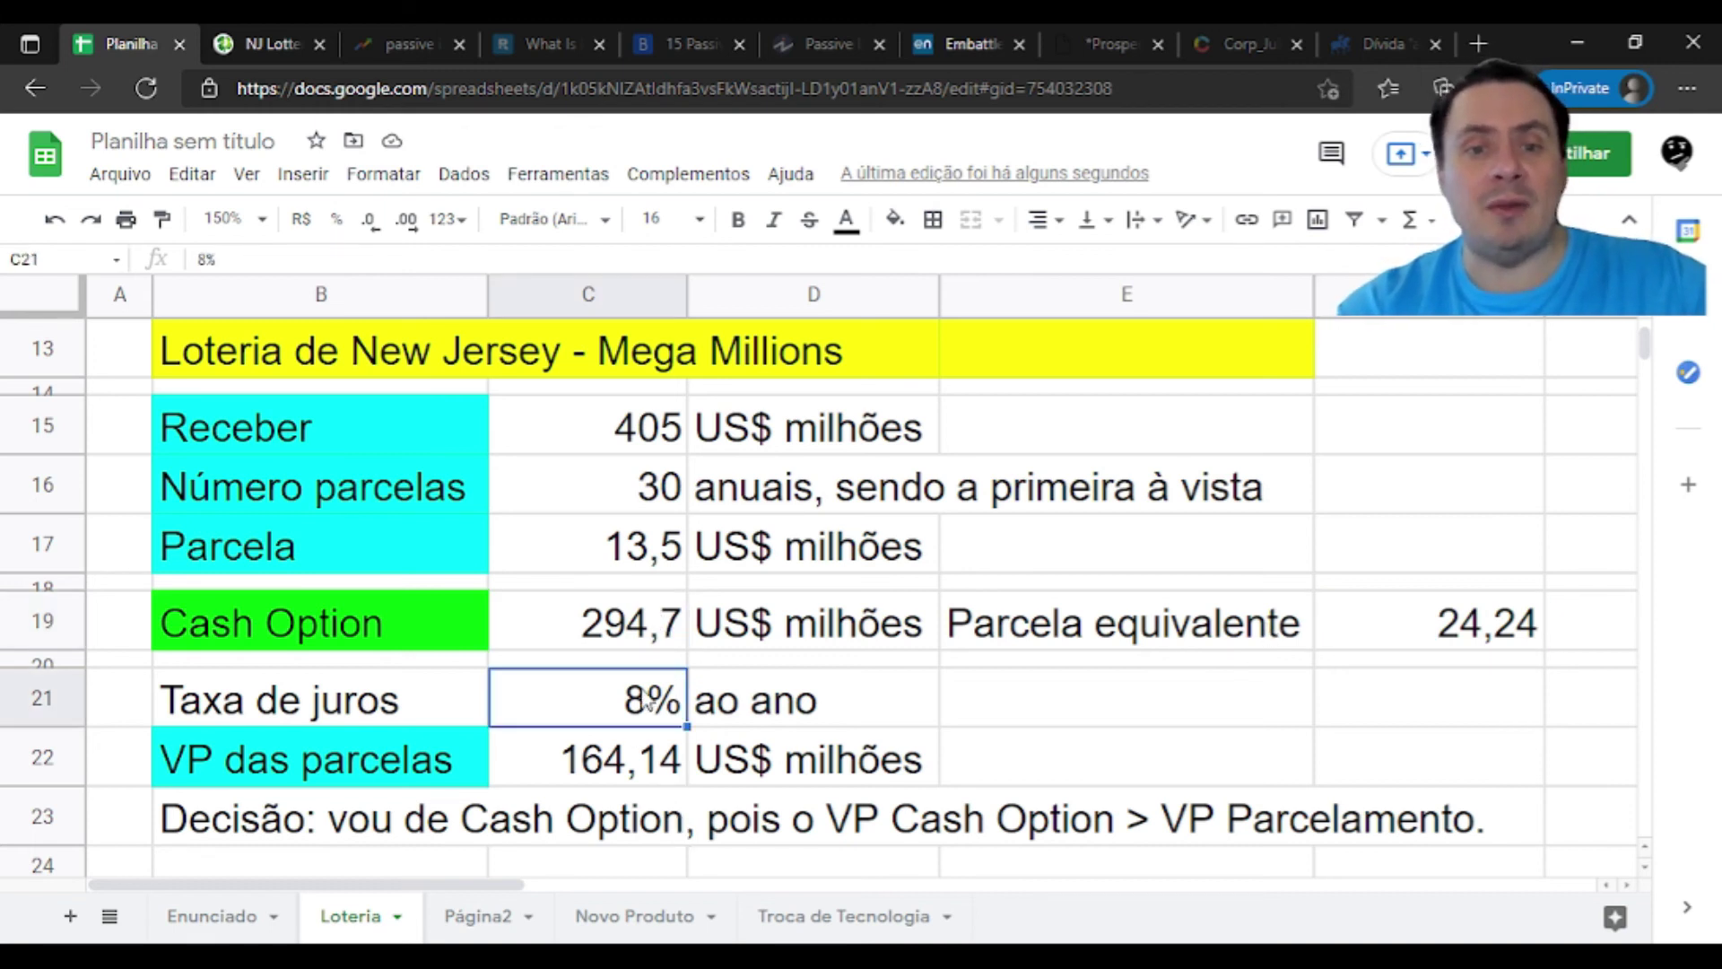
click(1449, 625)
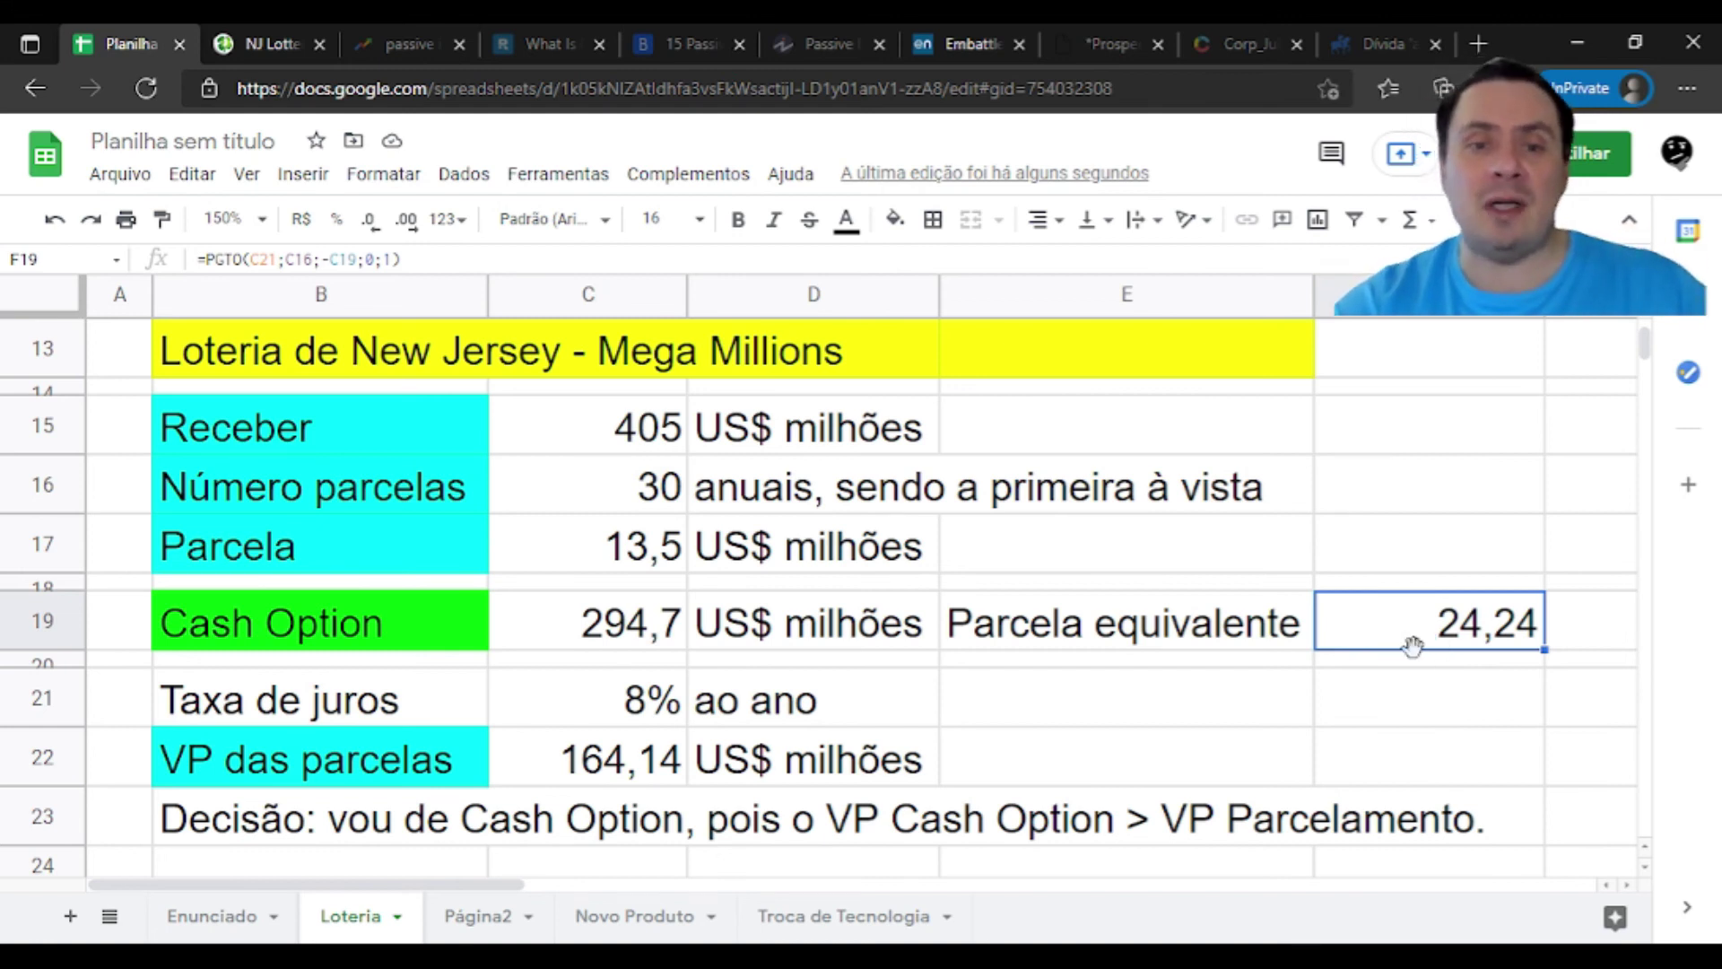
click(592, 706)
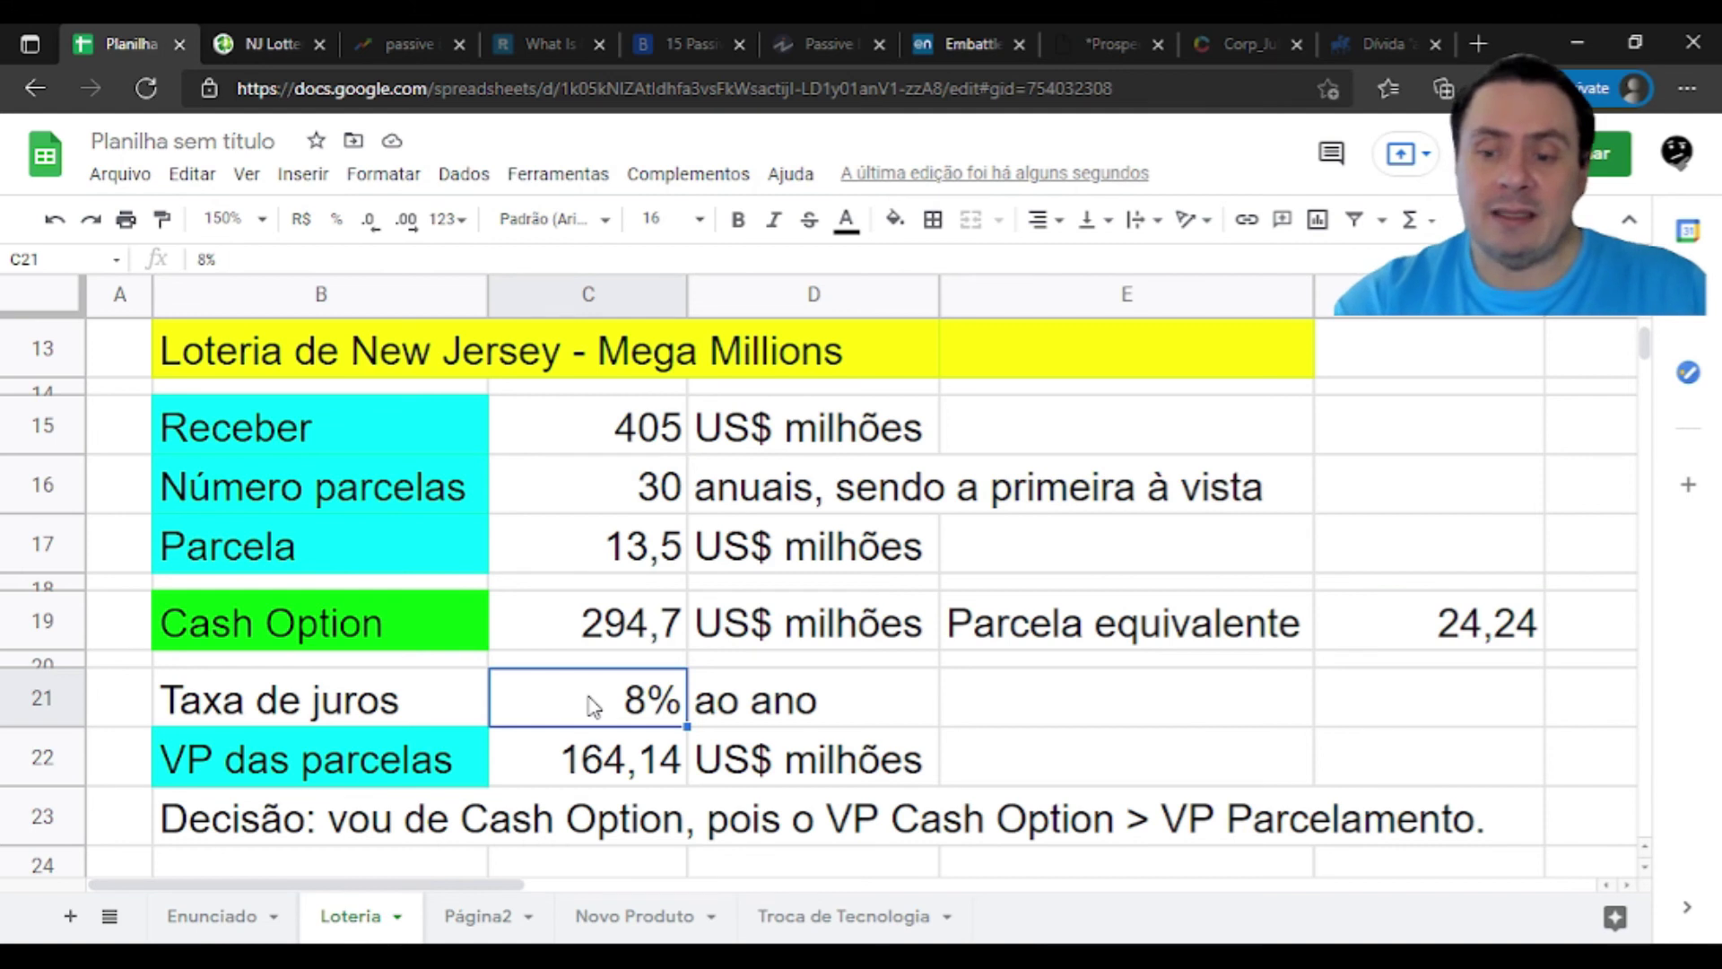
text(2)
key(Return)
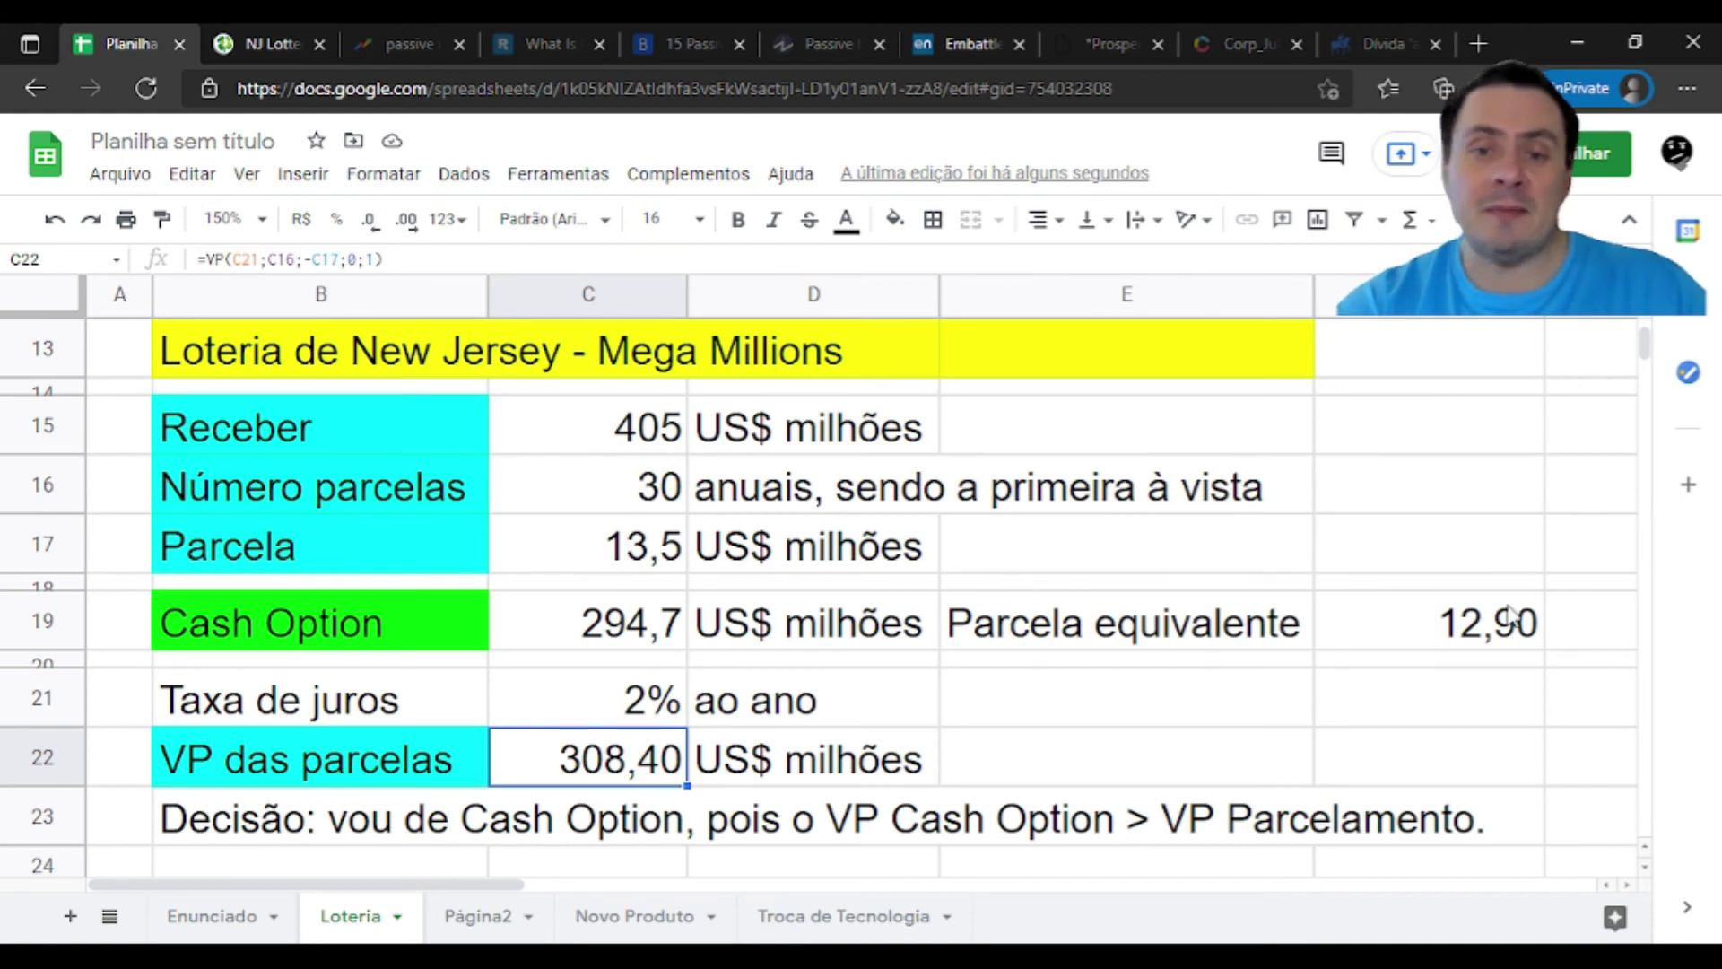
click(1451, 638)
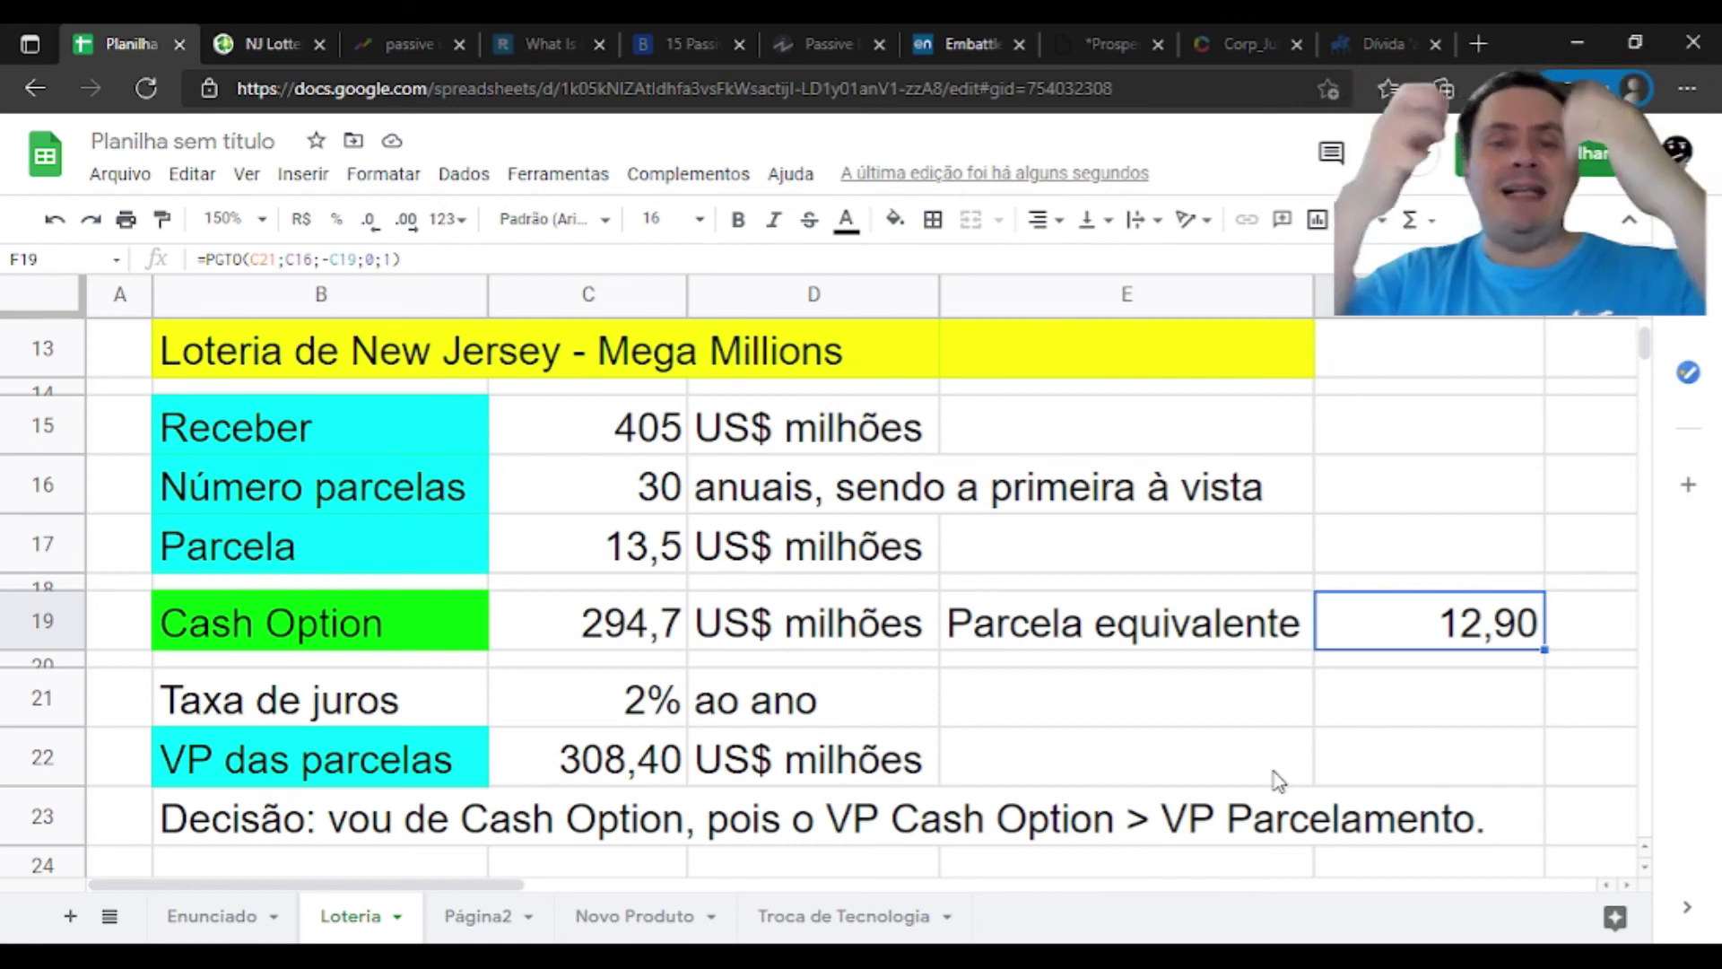
Set the Taxa de juros in C21 to 4% and compare the Cash Option with its equivalent installment
click(27, 759)
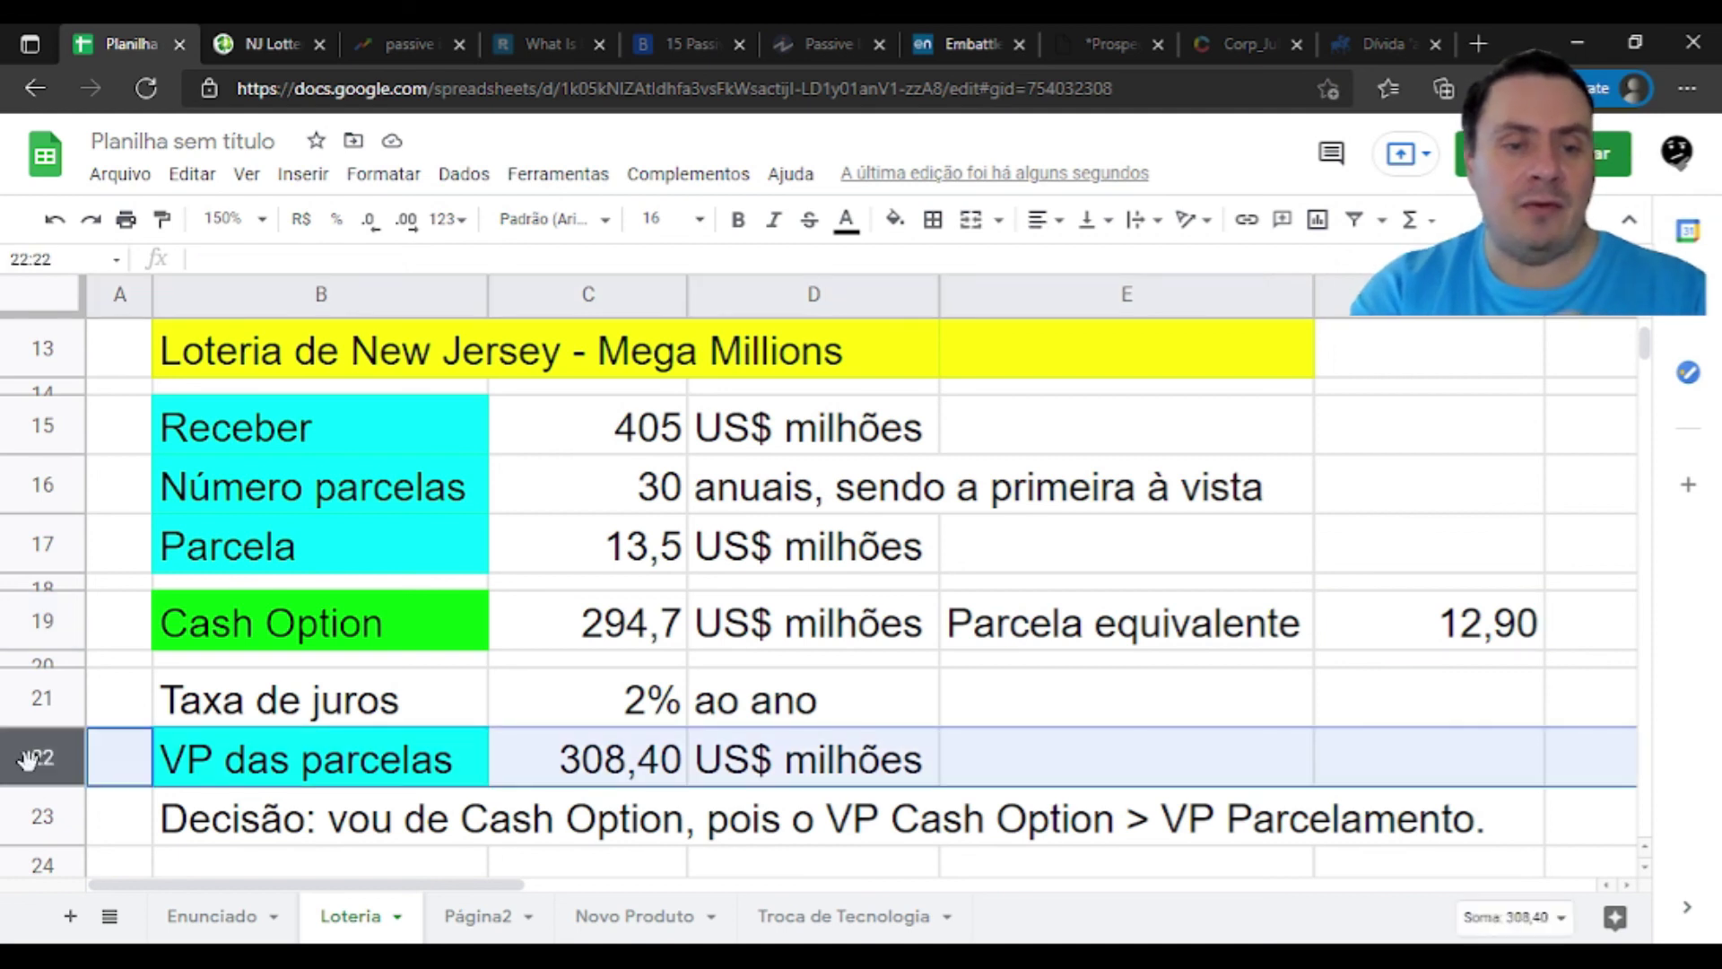
click(563, 696)
text(4)
key(Return)
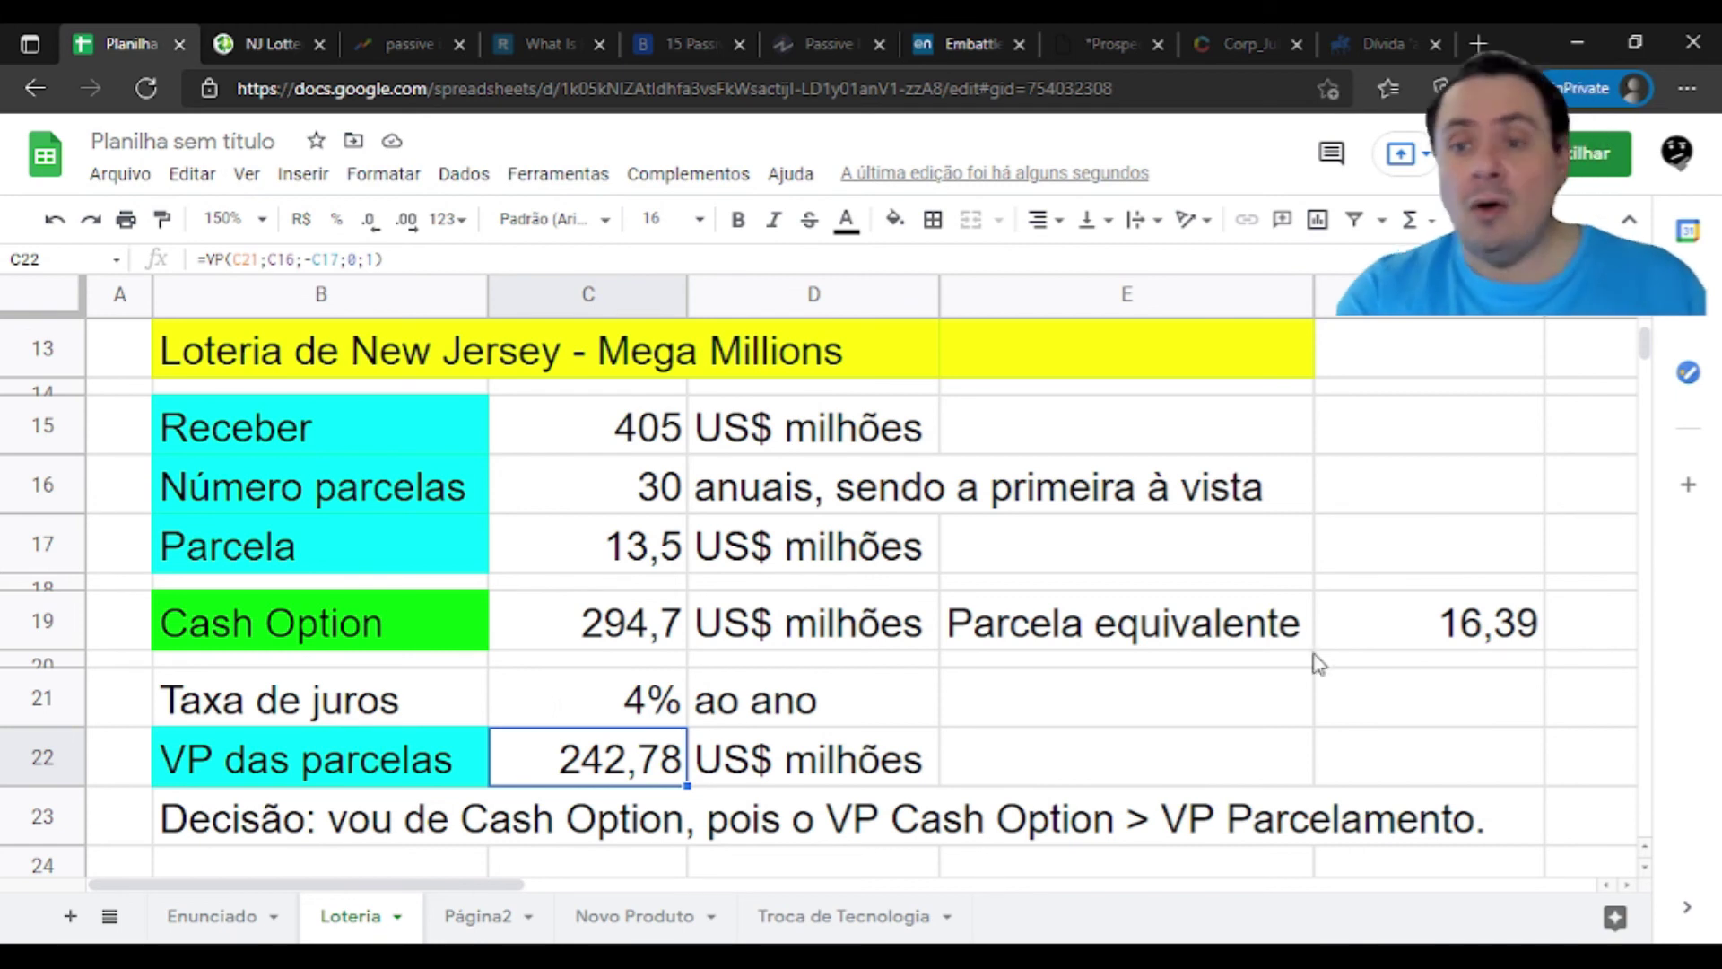
click(608, 644)
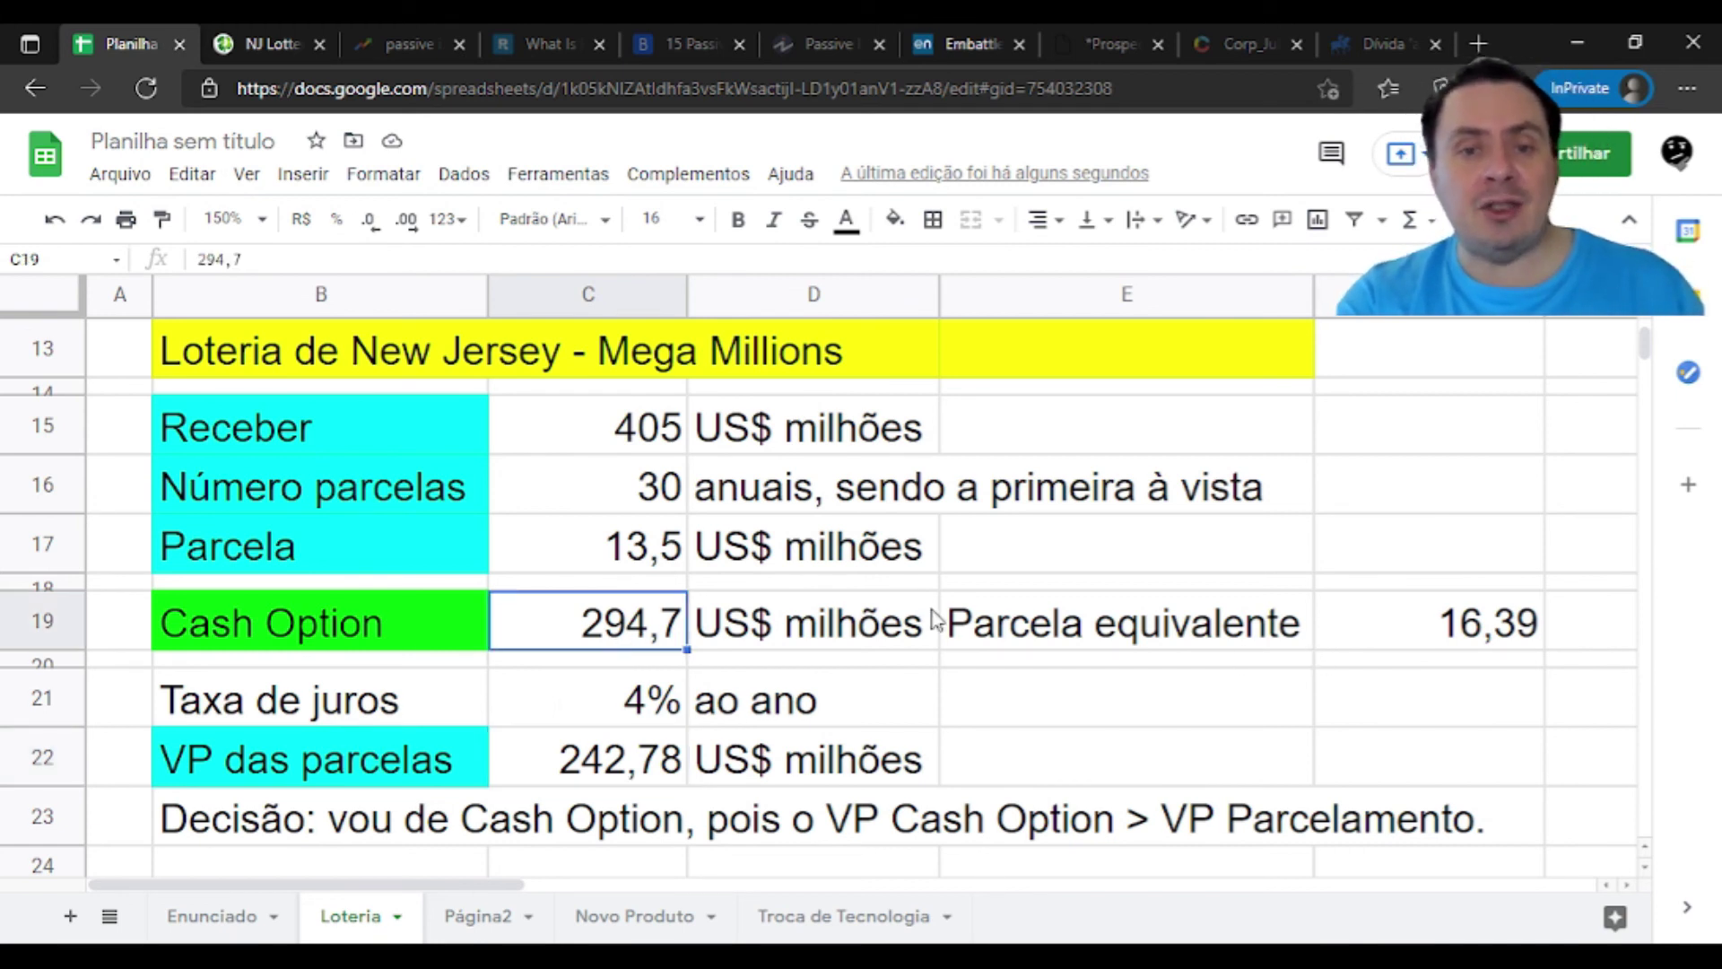
click(1448, 619)
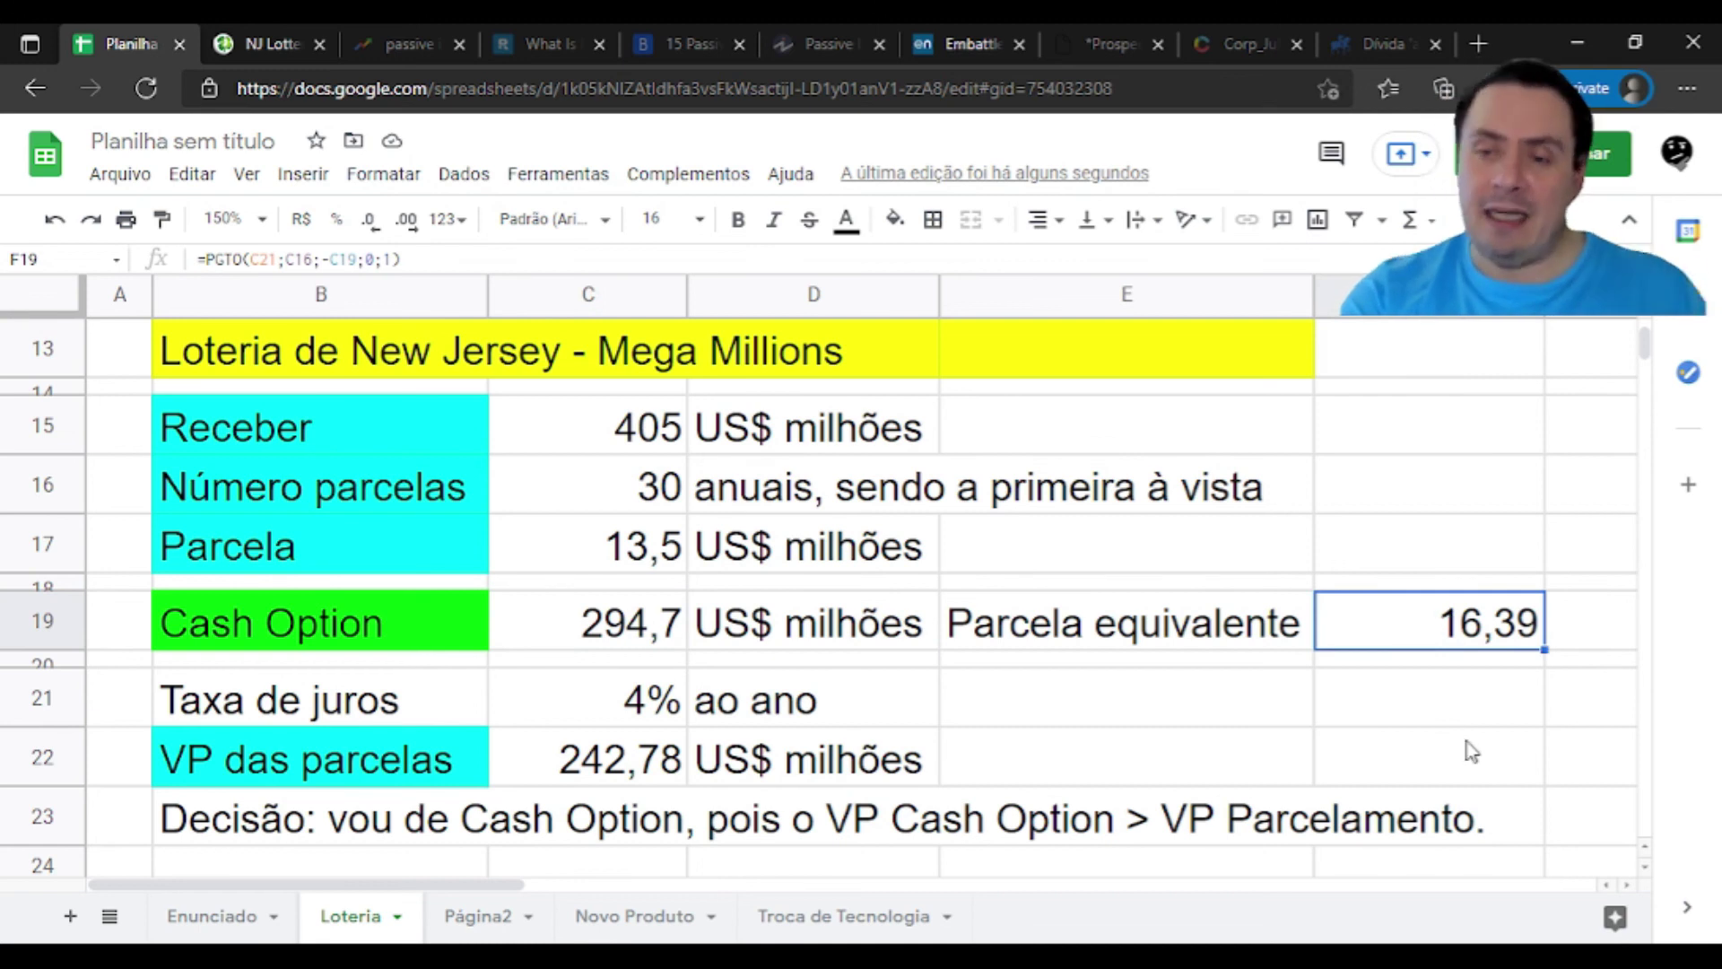